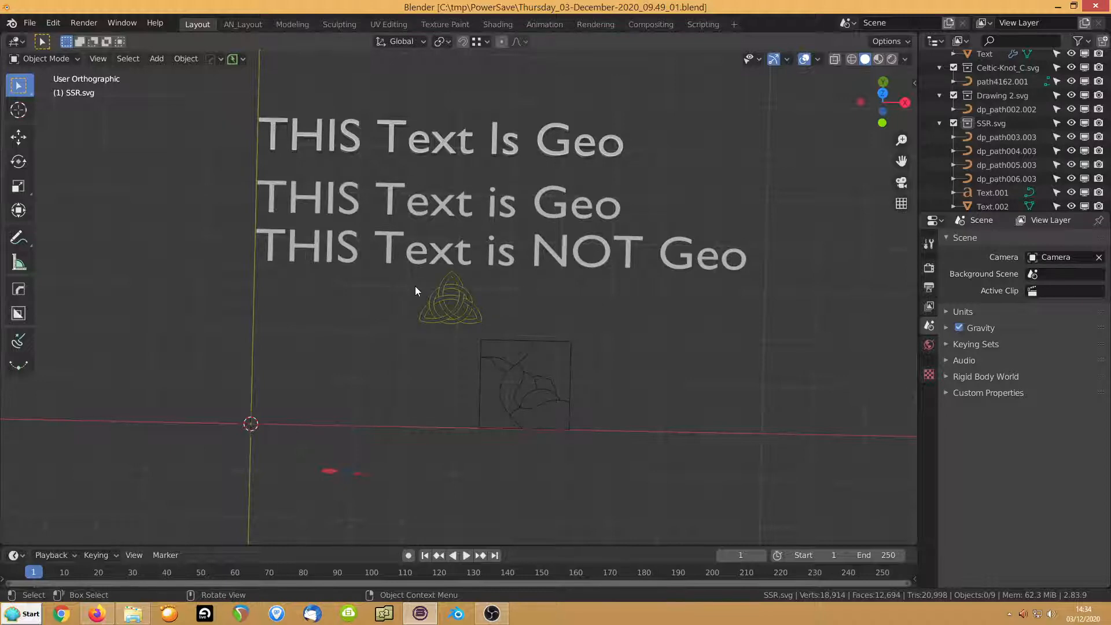
pyautogui.click(30, 22)
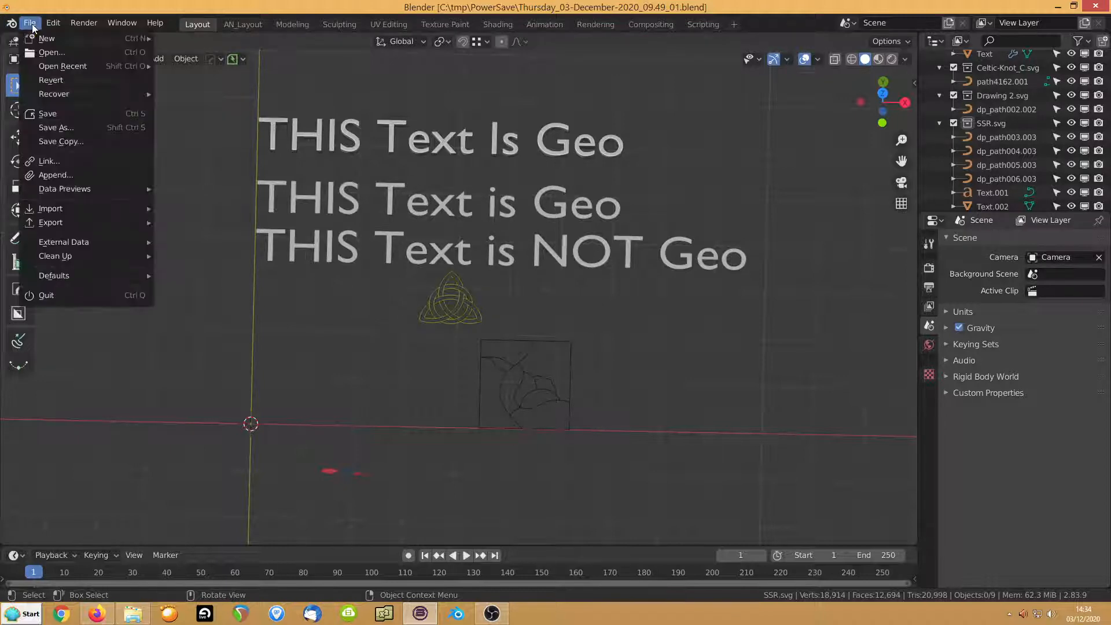
pyautogui.moveTo(64, 220)
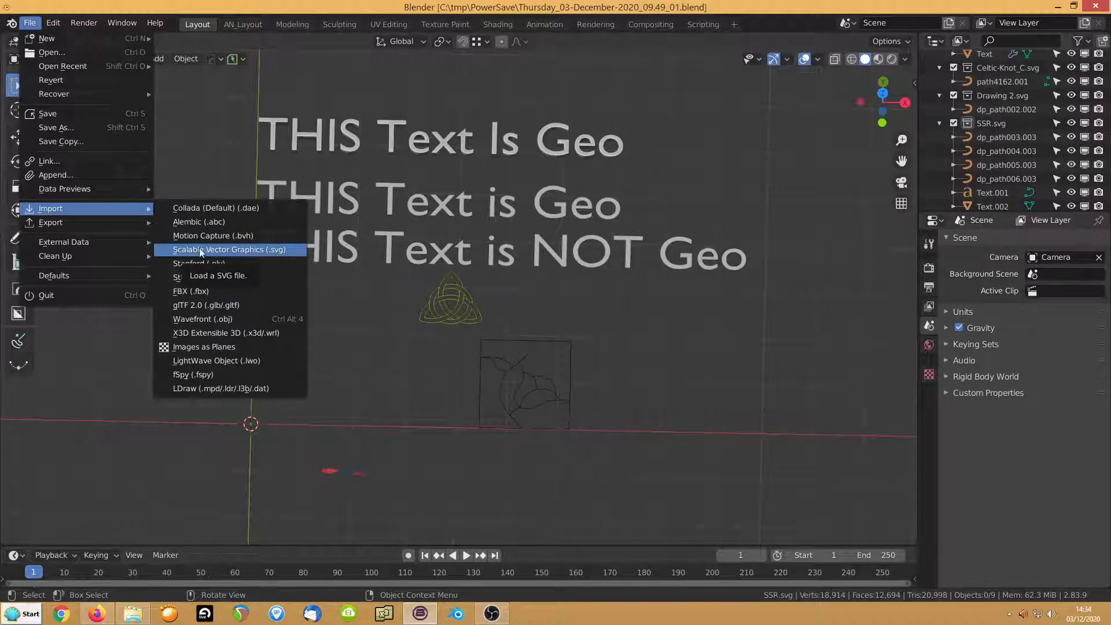
pyautogui.click(242, 250)
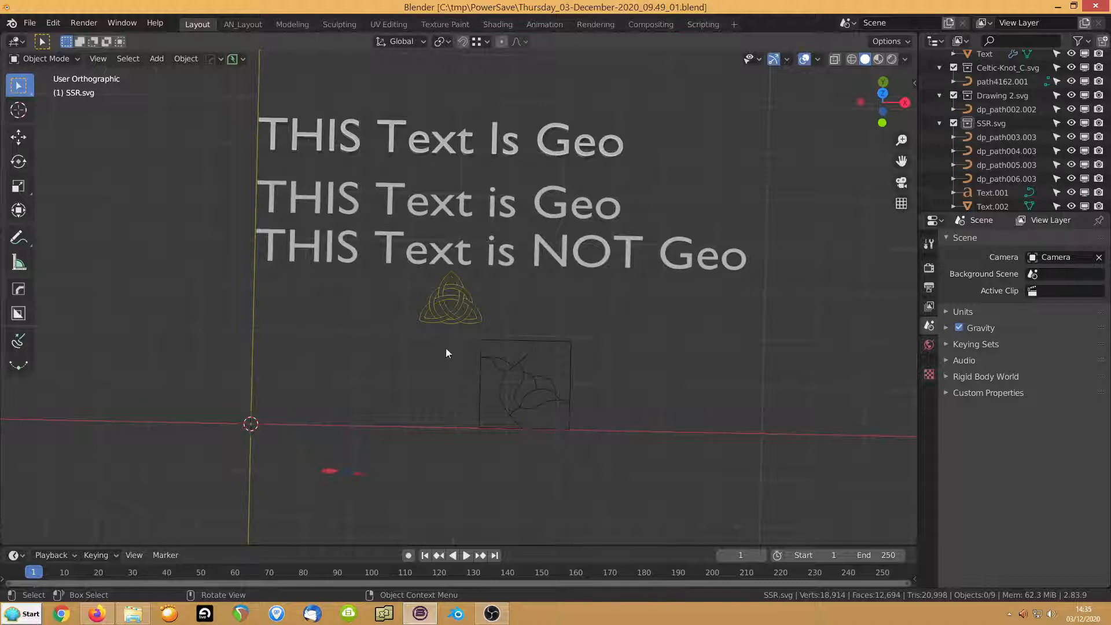
# Raise the white inner shape of the SSR logo's bowtie about 0.0038 m along Z, above the red shape
pyautogui.click(340, 474)
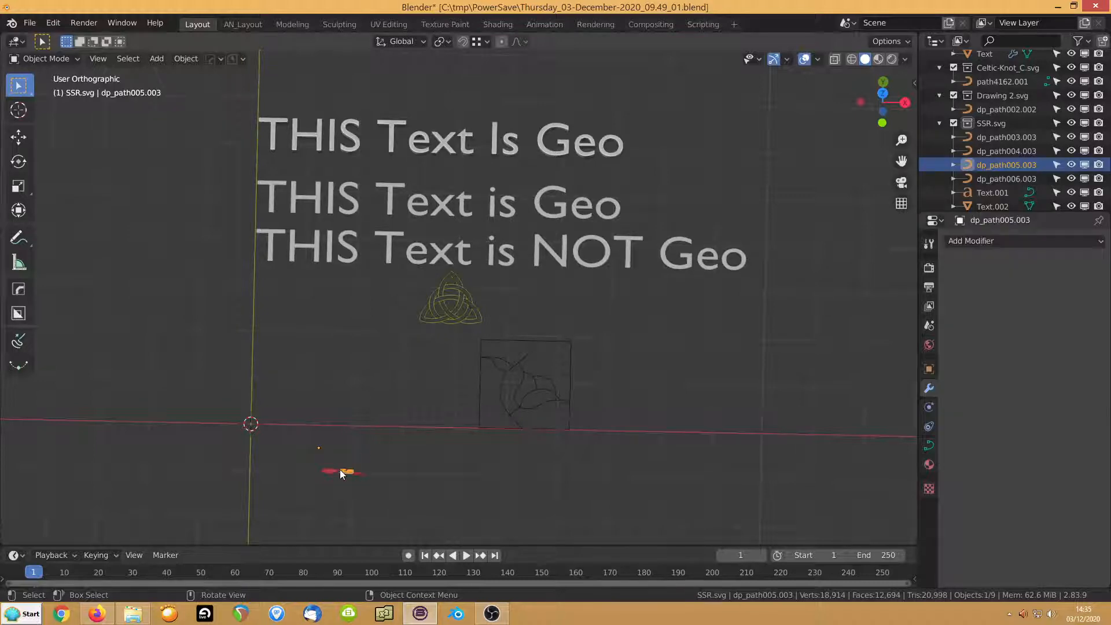
pyautogui.press('KP_Decimal')
pyautogui.scroll(-3, 346, 446)
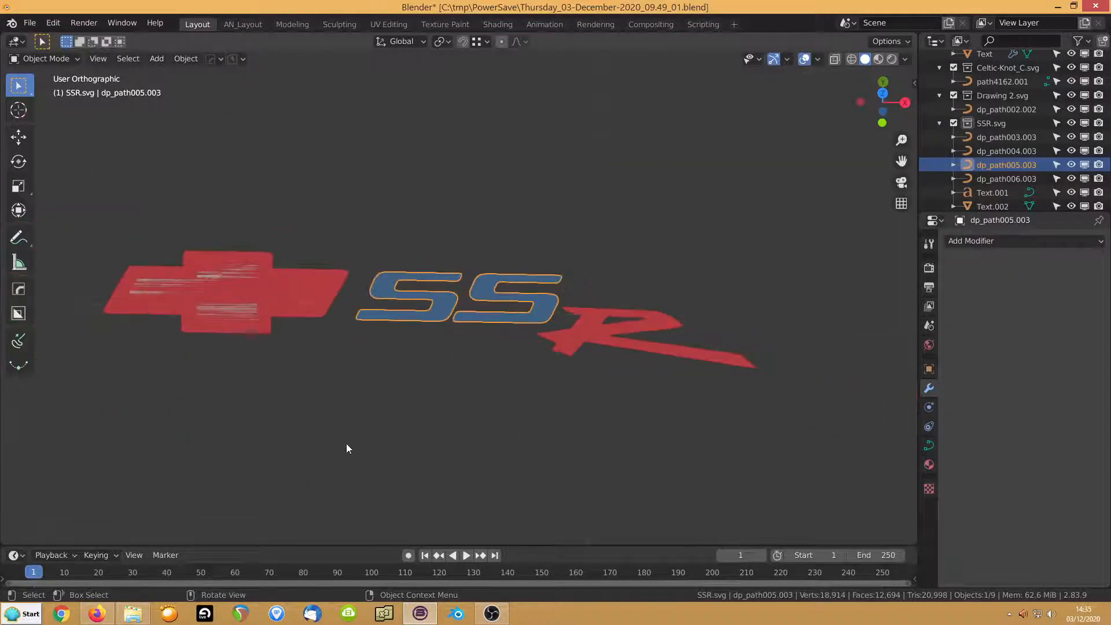
pyautogui.click(221, 316)
pyautogui.moveTo(235, 389); pyautogui.dragTo(224, 325, button='middle')
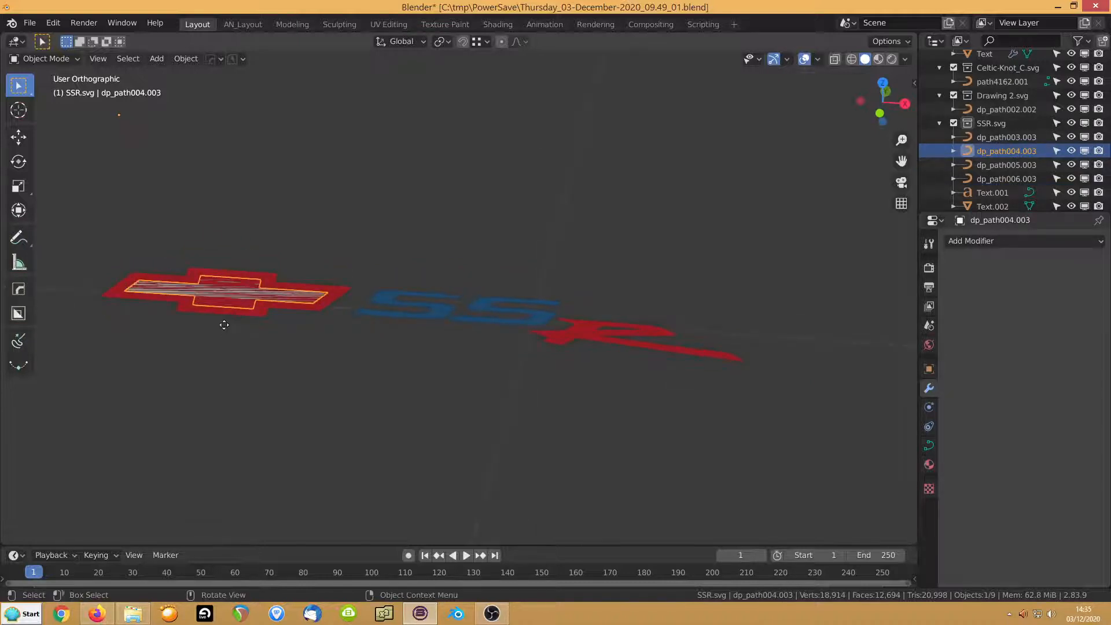
pyautogui.press('g')
pyautogui.press('z')
pyautogui.click(224, 323)
# Examine the control points of the square flower drawing's curve in Edit Mode and return to Object Mode
pyautogui.scroll(-4, 379, 280)
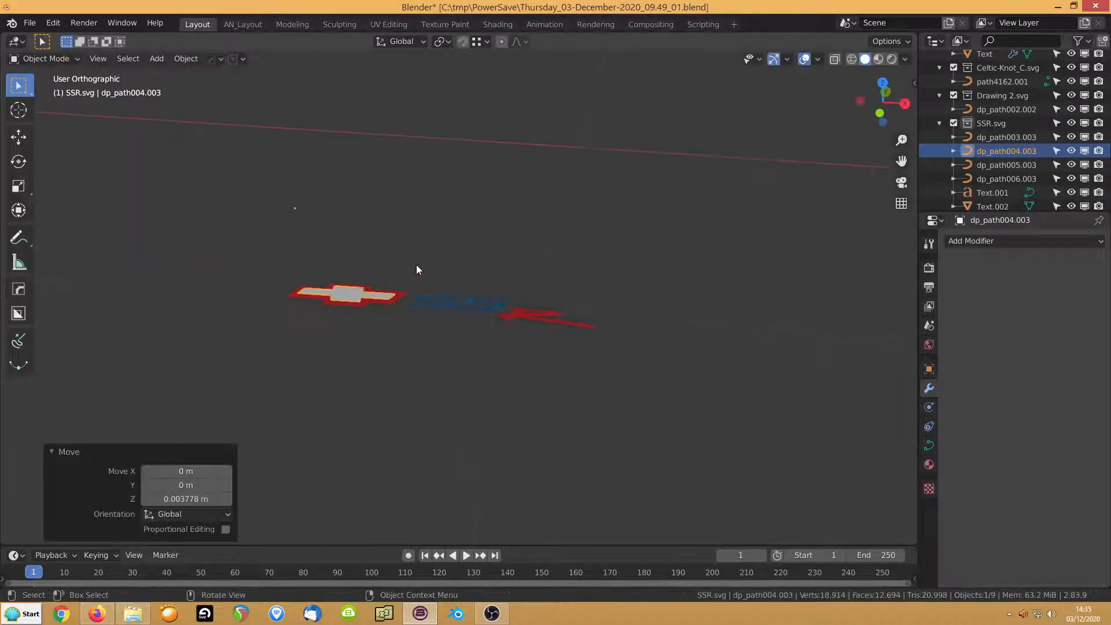
pyautogui.moveTo(416, 265); pyautogui.dragTo(426, 332, button='middle')
pyautogui.scroll(-3, 422, 312)
pyautogui.keyDown('shift'); pyautogui.moveTo(503, 203); pyautogui.dragTo(388, 397, button='middle'); pyautogui.keyUp('shift')
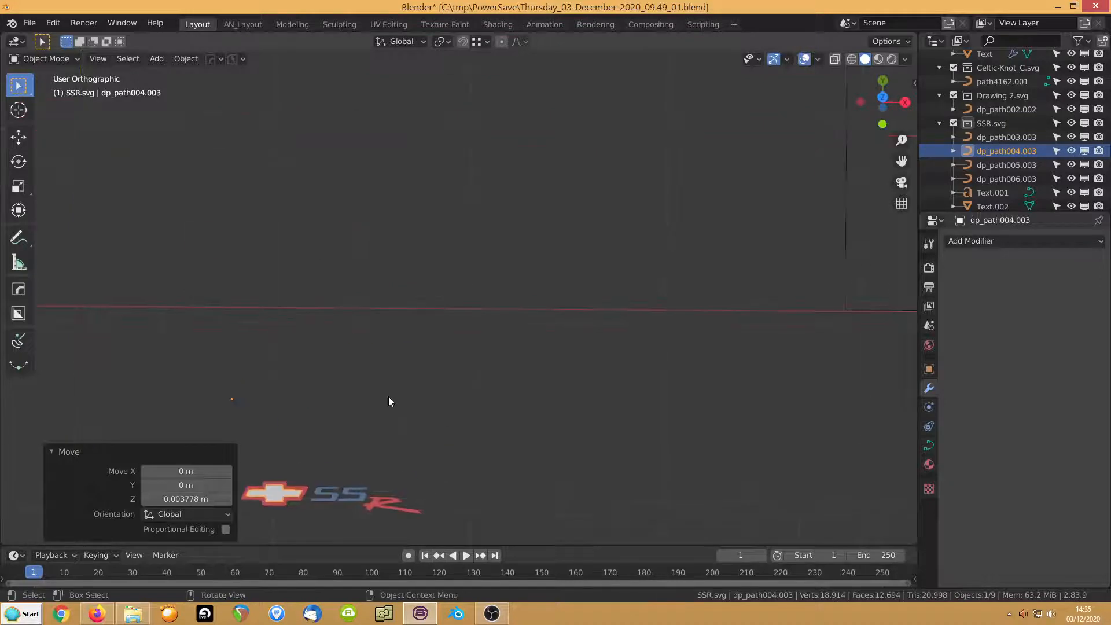
pyautogui.scroll(-8, 389, 400)
pyautogui.scroll(4, 567, 255)
pyautogui.click(596, 259)
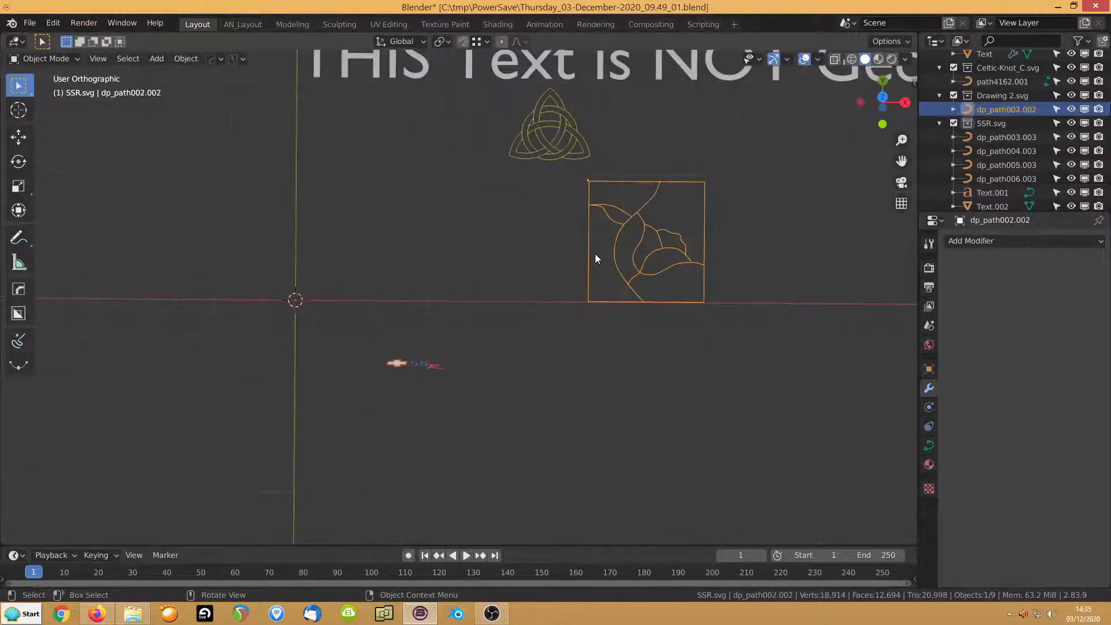
pyautogui.press('Tab')
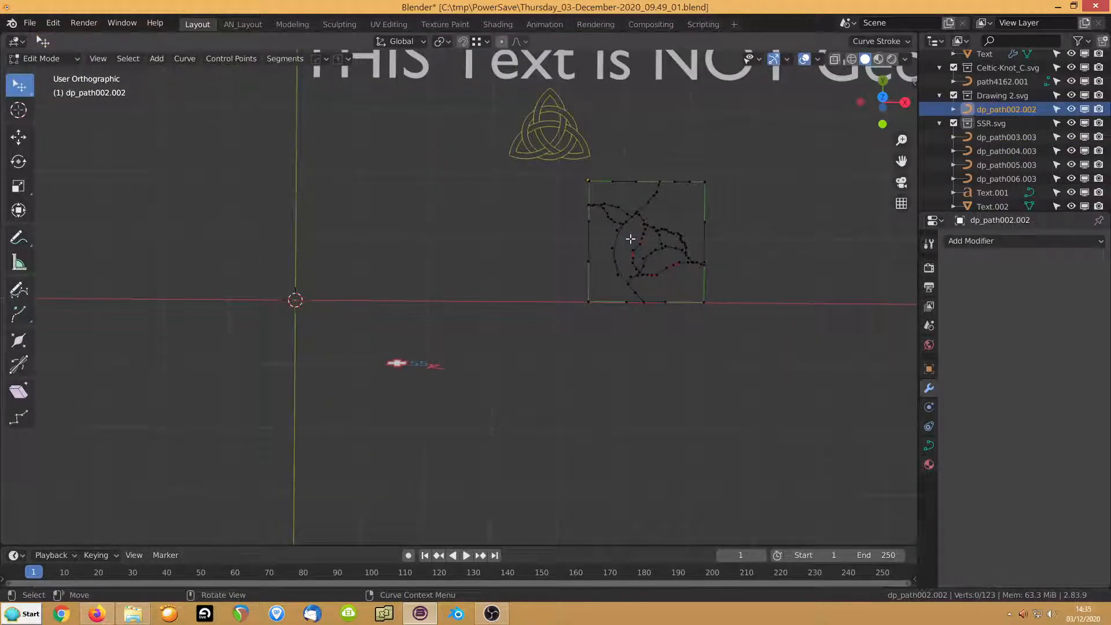
pyautogui.press('Tab')
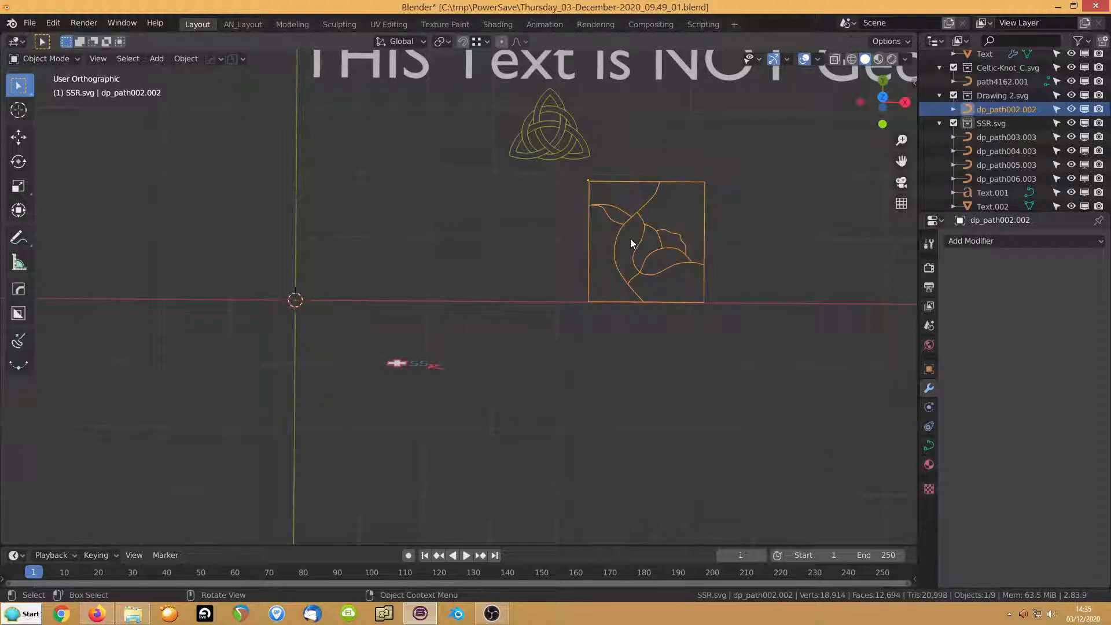
# Examine the Celtic knot curve up close and return to an overview of all imported drawings and texts
pyautogui.scroll(2, 585, 243)
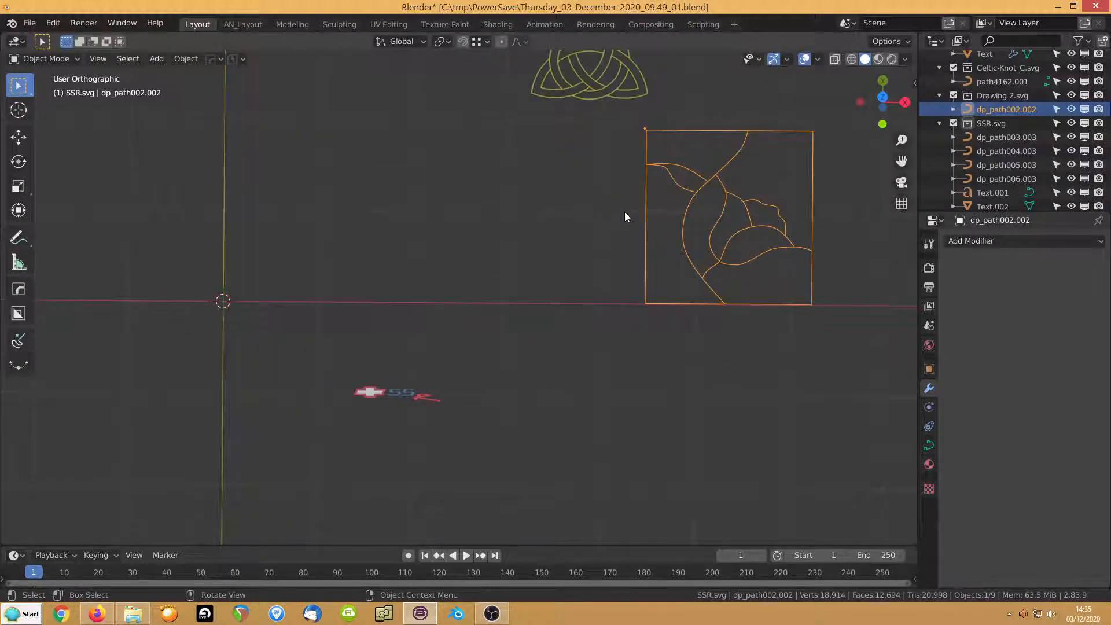
pyautogui.keyDown('shift'); pyautogui.moveTo(623, 211); pyautogui.dragTo(555, 374, button='middle'); pyautogui.keyUp('shift')
pyautogui.click(506, 245)
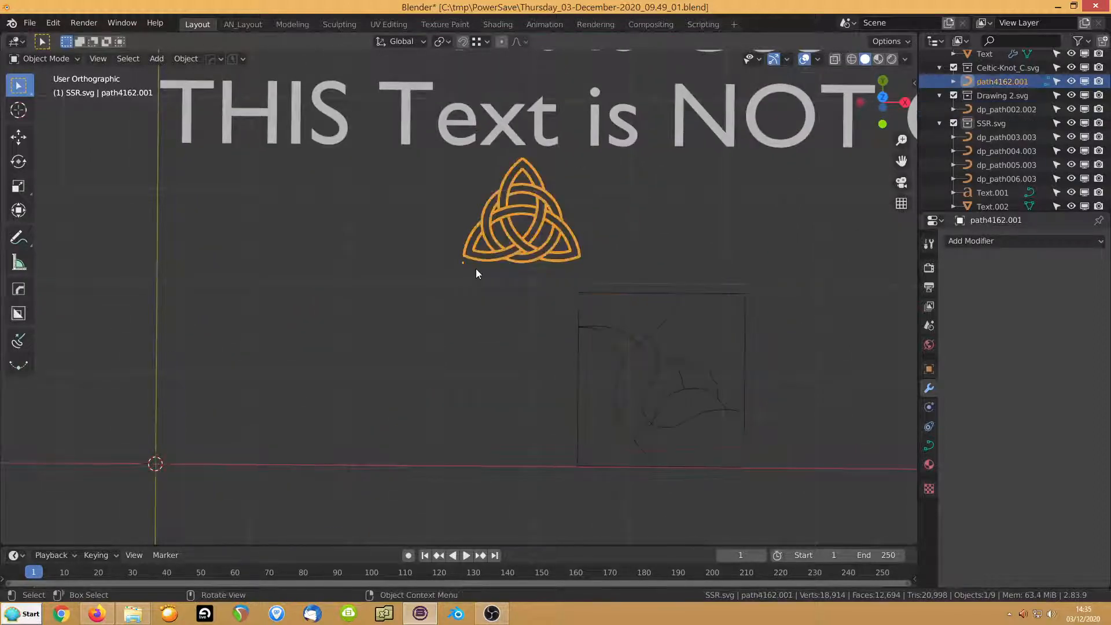
pyautogui.press('KP_Decimal')
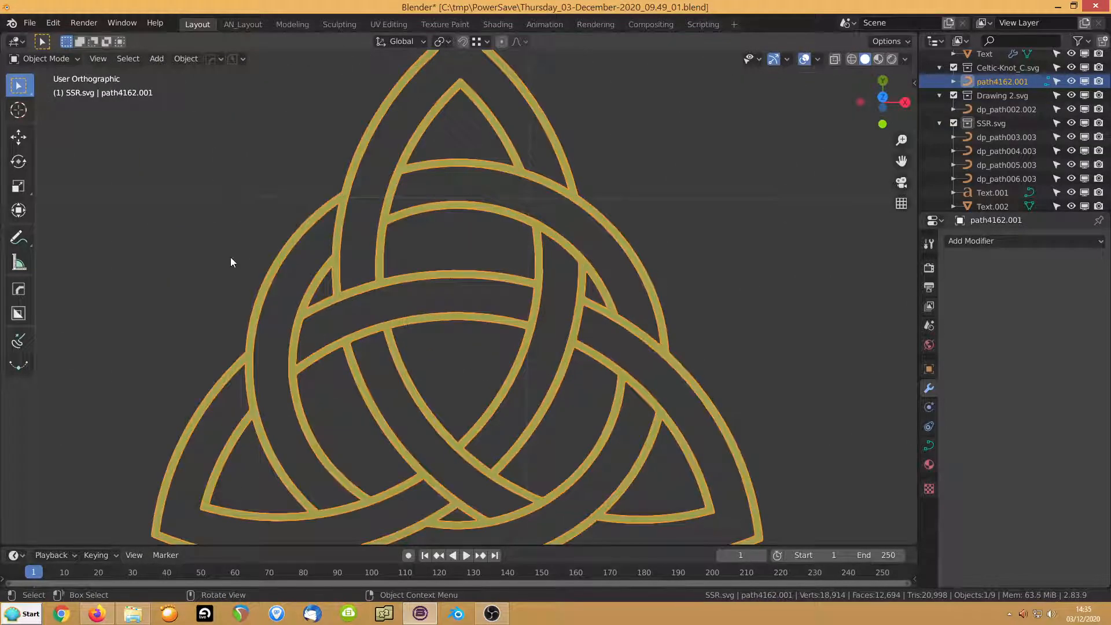
pyautogui.click(204, 259)
pyautogui.press('Home')
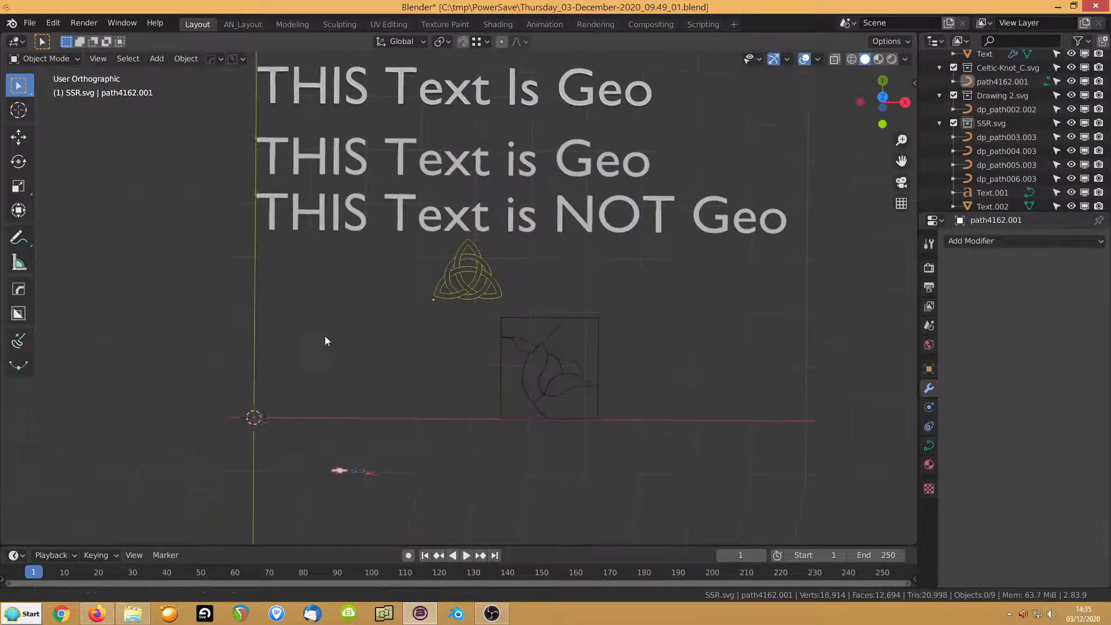
pyautogui.keyDown('shift'); pyautogui.moveTo(314, 374); pyautogui.dragTo(337, 256, button='middle'); pyautogui.keyUp('shift')
pyautogui.scroll(2, 363, 319)
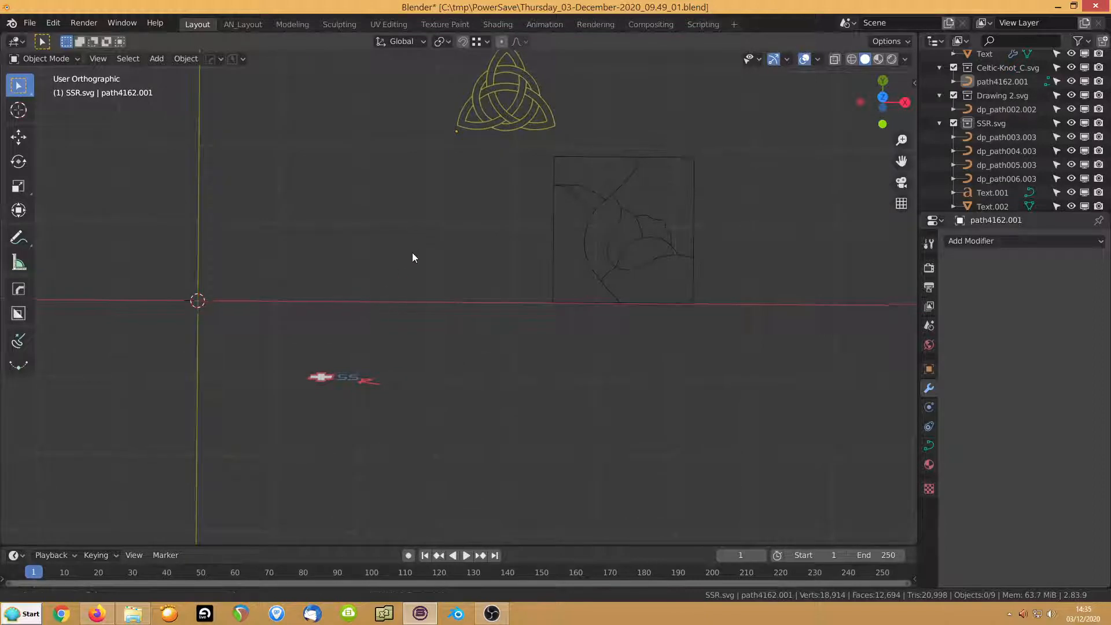
pyautogui.moveTo(413, 258); pyautogui.dragTo(397, 305, button='middle')
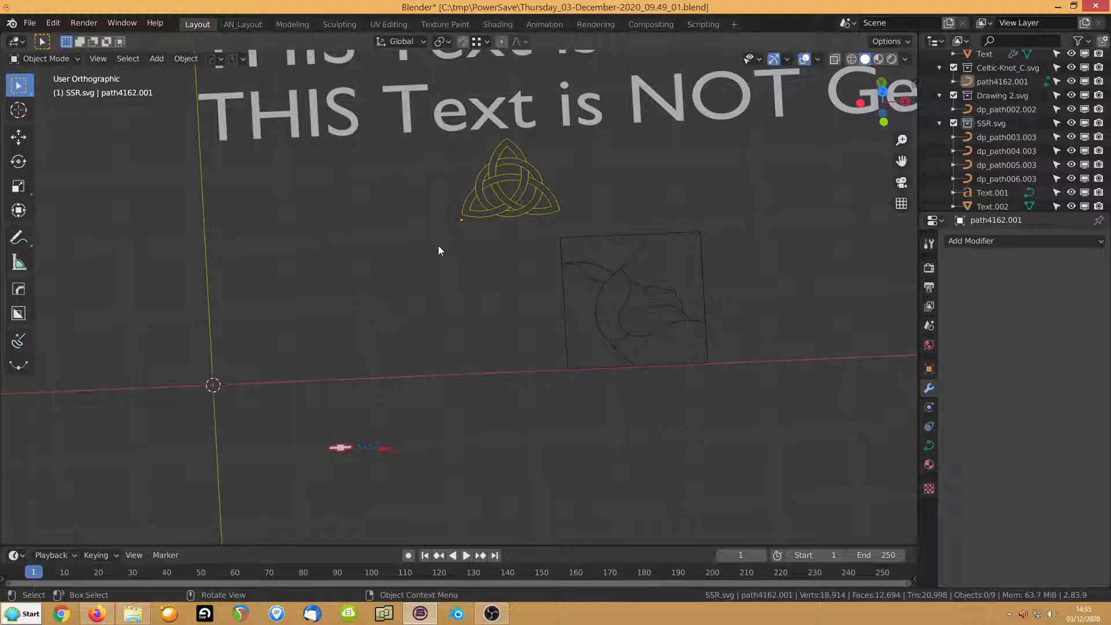
# Duplicate all four curves of the SSR logo and place the copy about -1.13 m along X
pyautogui.click(346, 449)
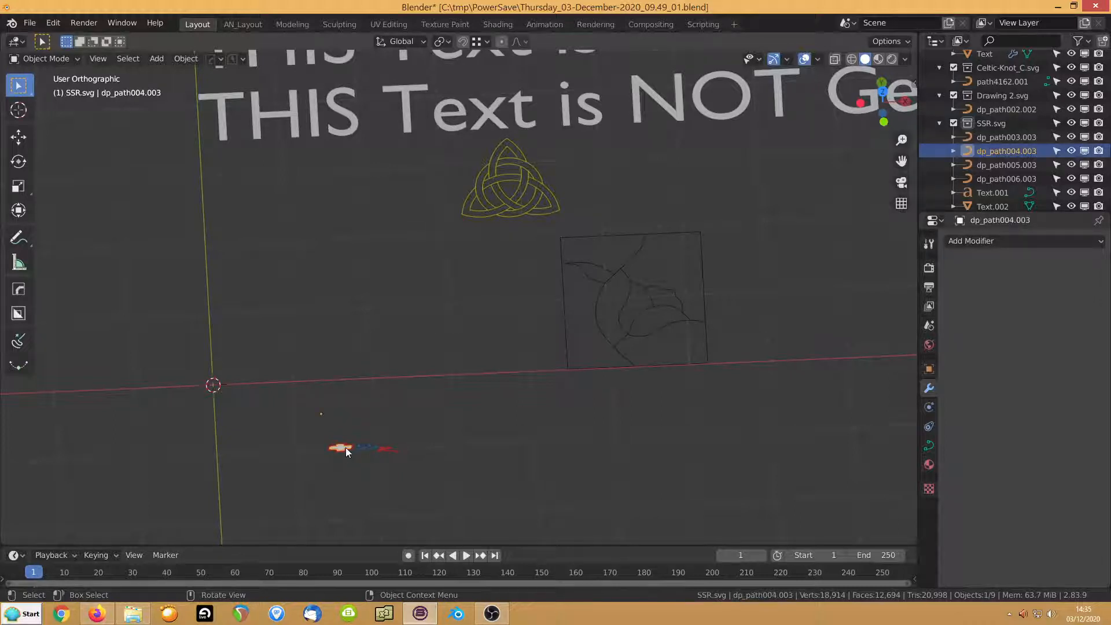
pyautogui.press('KP_Decimal')
pyautogui.scroll(-12, 346, 447)
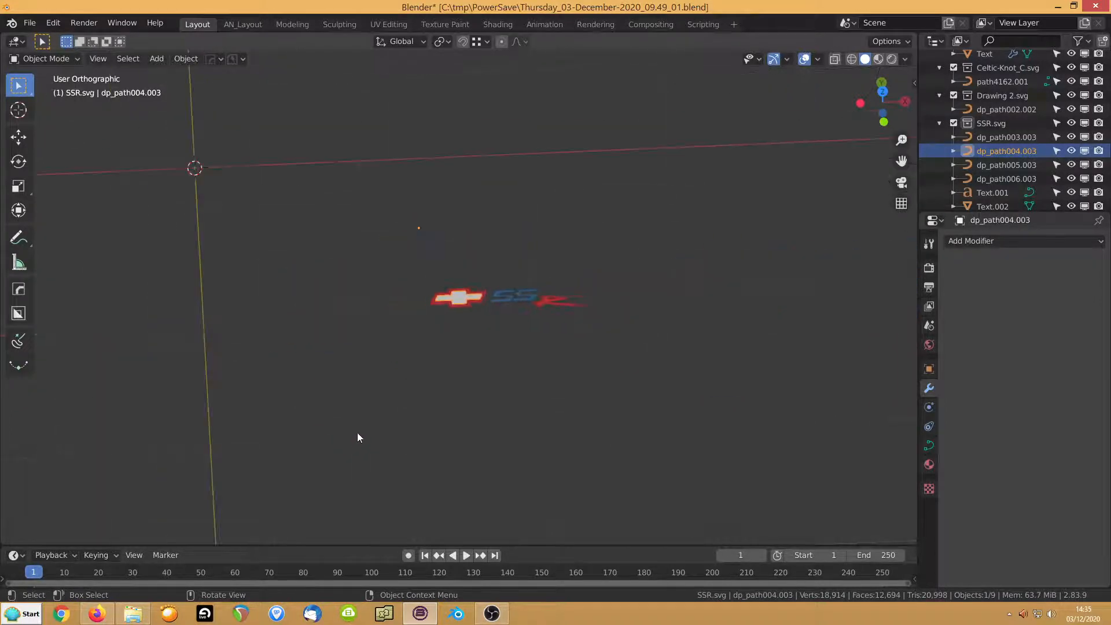
pyautogui.scroll(8, 360, 430)
pyautogui.keyDown('shift'); pyautogui.click(490, 329); pyautogui.keyUp('shift')
pyautogui.keyDown('shift'); pyautogui.click(630, 313); pyautogui.keyUp('shift')
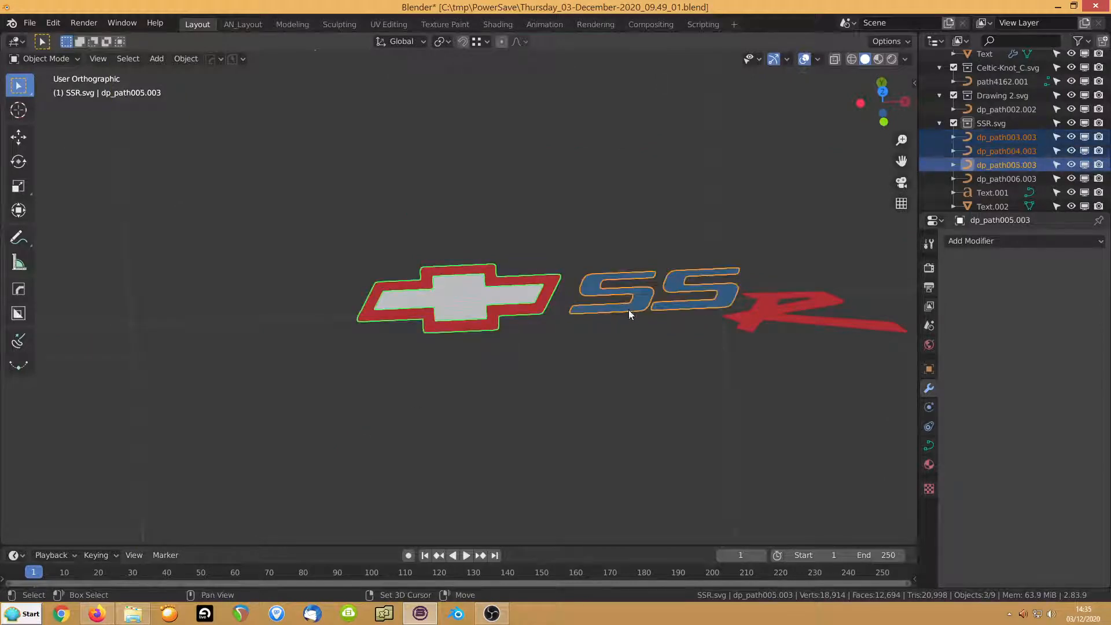
pyautogui.keyDown('shift'); pyautogui.click(776, 300); pyautogui.keyUp('shift')
pyautogui.scroll(-4, 628, 369)
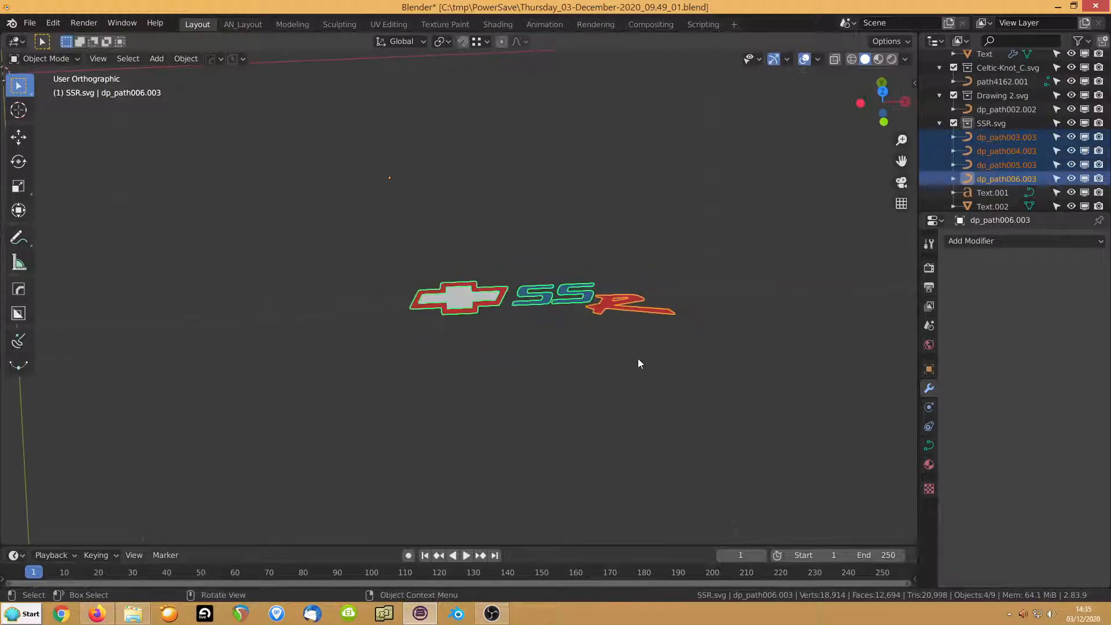
pyautogui.hotkey('shift', 'd')
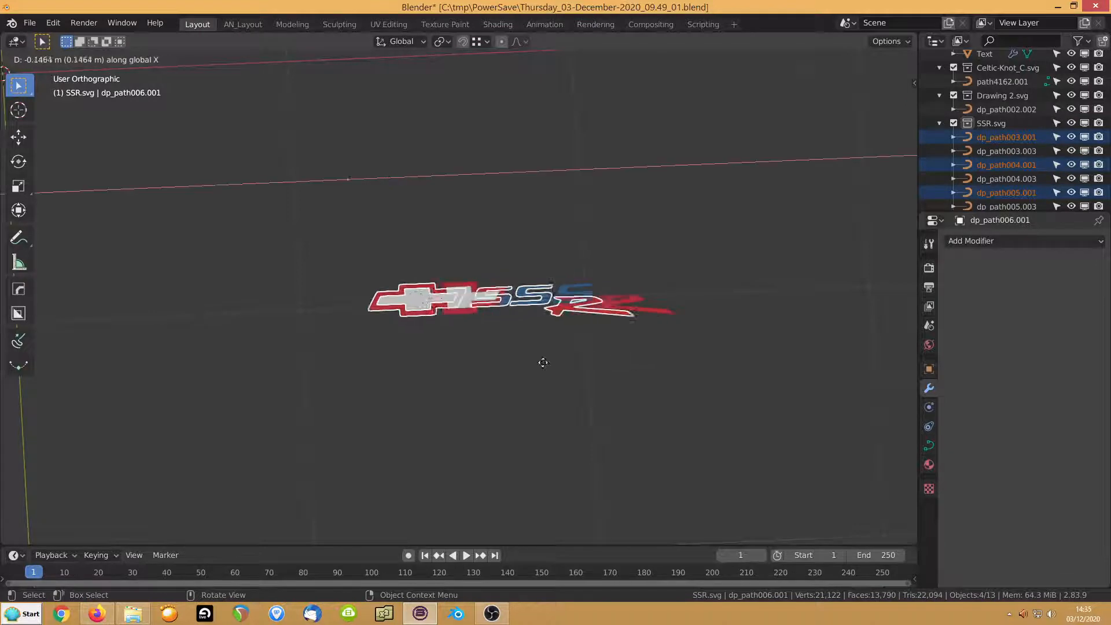
pyautogui.click(317, 359)
# Start the Shortcut VUr on-screen display of keys and mouse buttons
pyautogui.press('n')
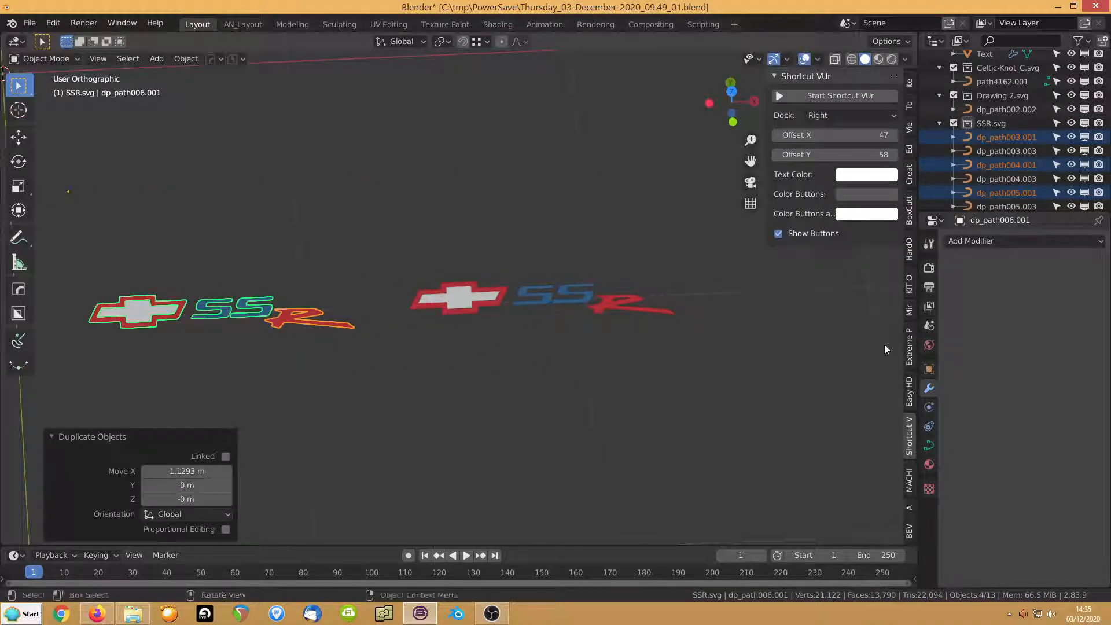
pyautogui.click(817, 99)
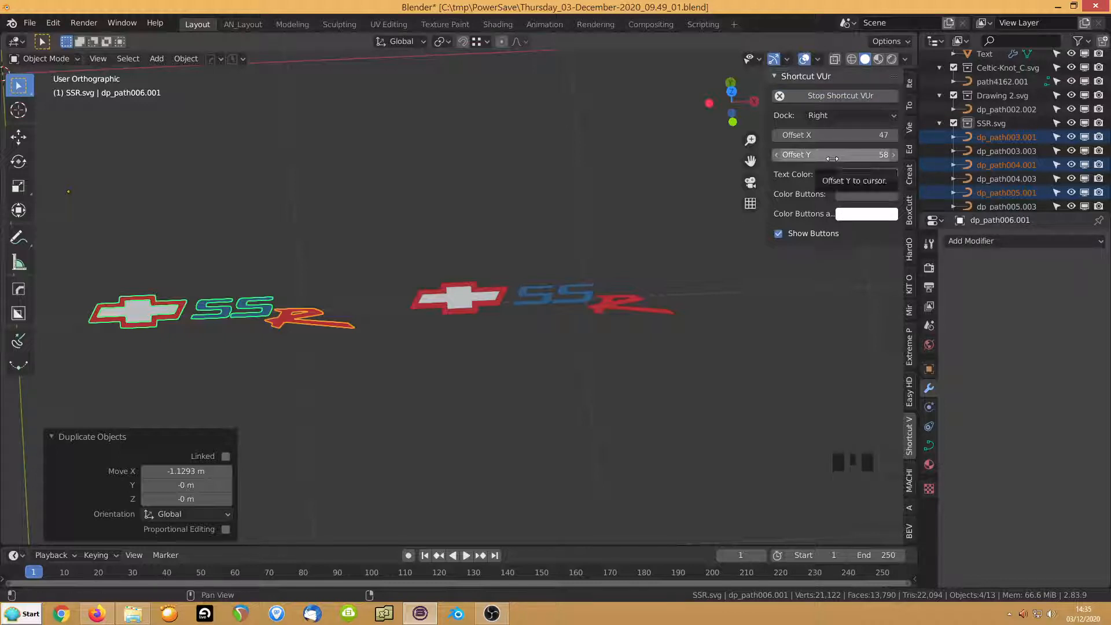
pyautogui.press('n')
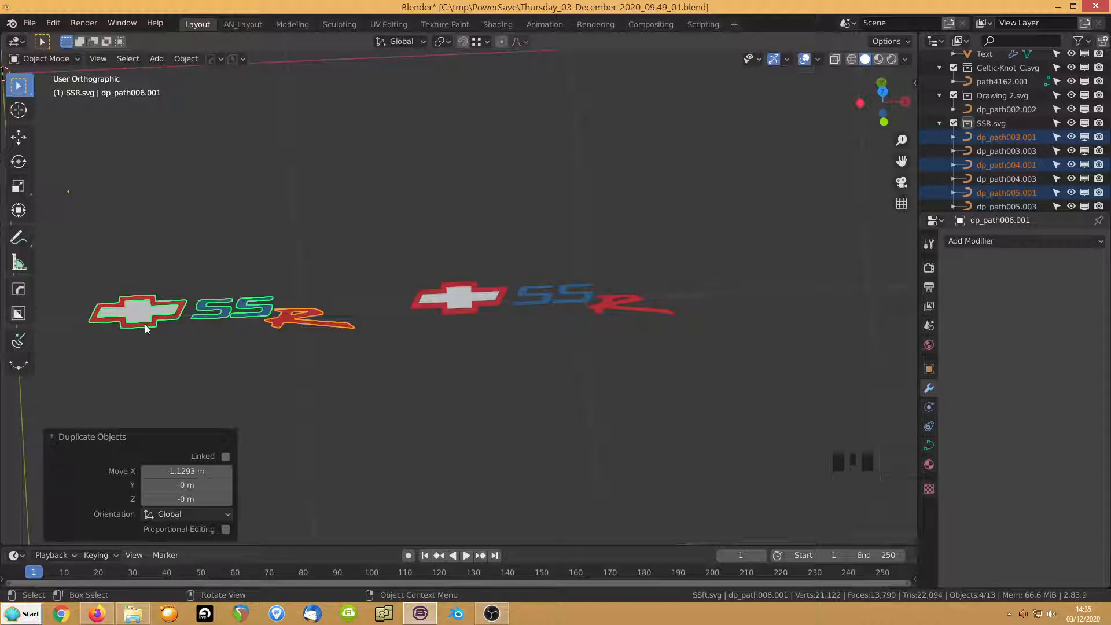
# Convert the duplicated SSR logo curves to meshes
pyautogui.click(181, 59)
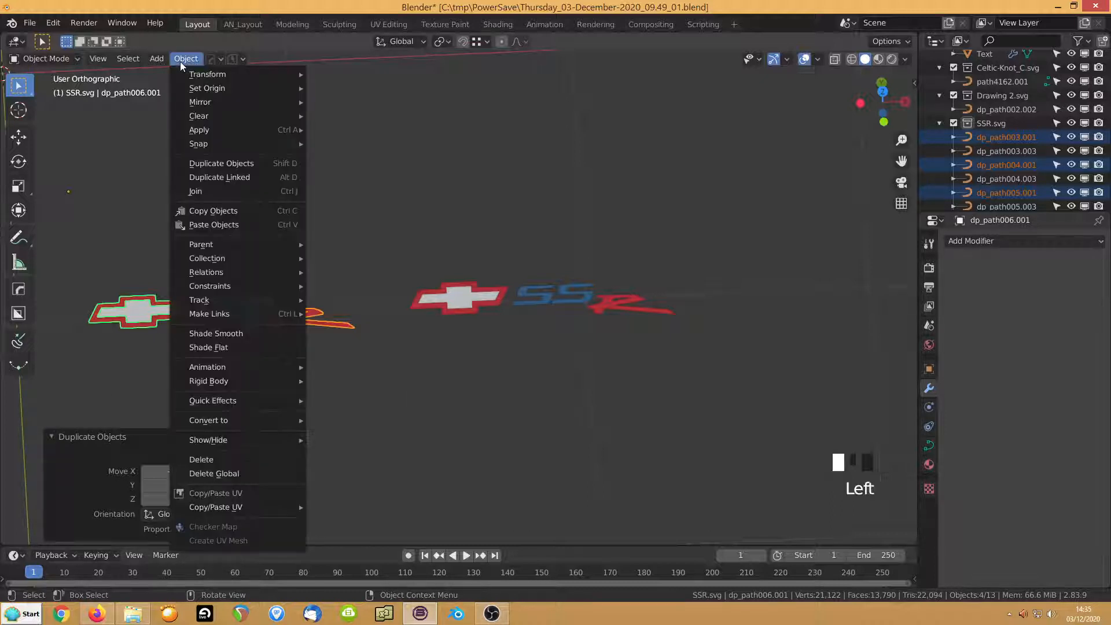
pyautogui.moveTo(207, 421)
pyautogui.click(341, 438)
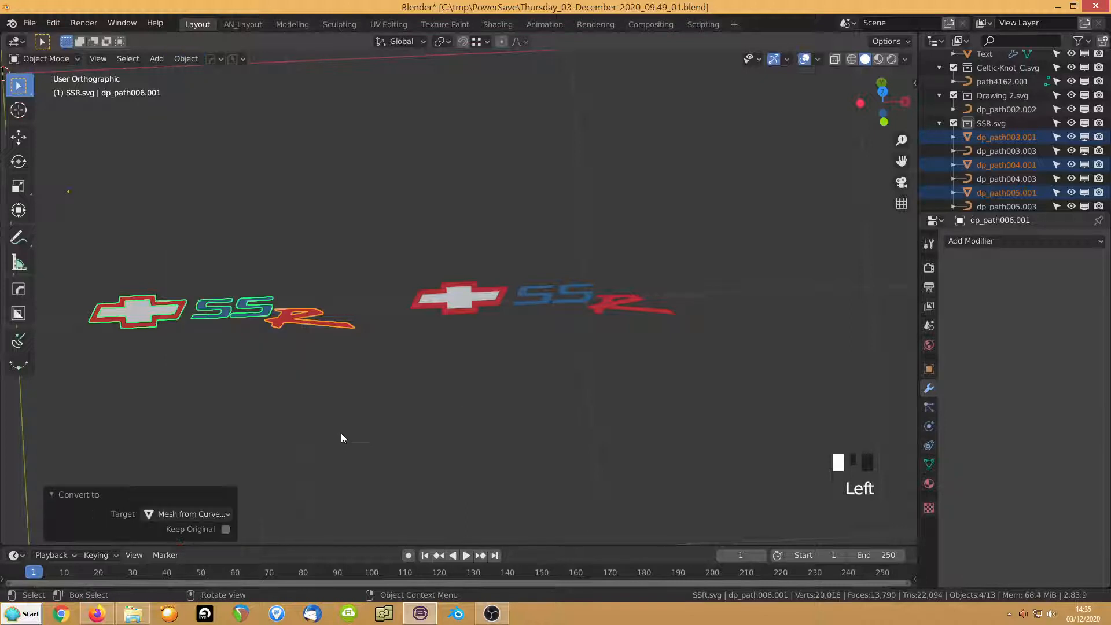
# Join the four mesh parts of the duplicated SSR logo into one object and set its origin to geometry
pyautogui.keyDown('shift'); pyautogui.moveTo(237, 365); pyautogui.dragTo(382, 383, button='middle'); pyautogui.keyUp('shift')
pyautogui.click(282, 345)
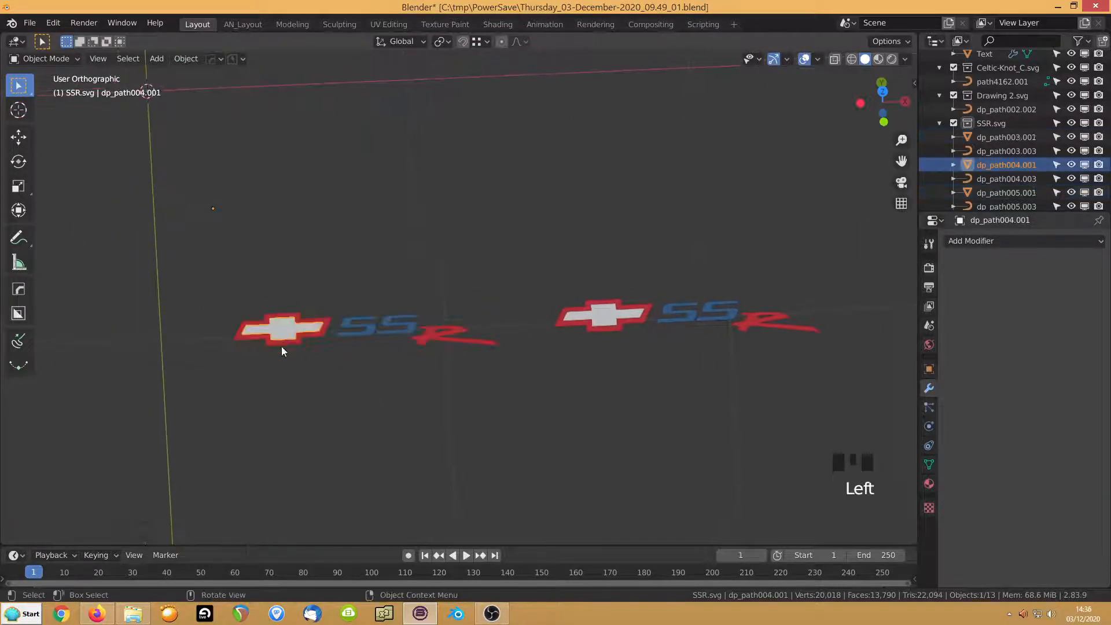
pyautogui.keyDown('shift'); pyautogui.click(281, 345); pyautogui.keyUp('shift')
pyautogui.keyDown('shift'); pyautogui.click(367, 339); pyautogui.keyUp('shift')
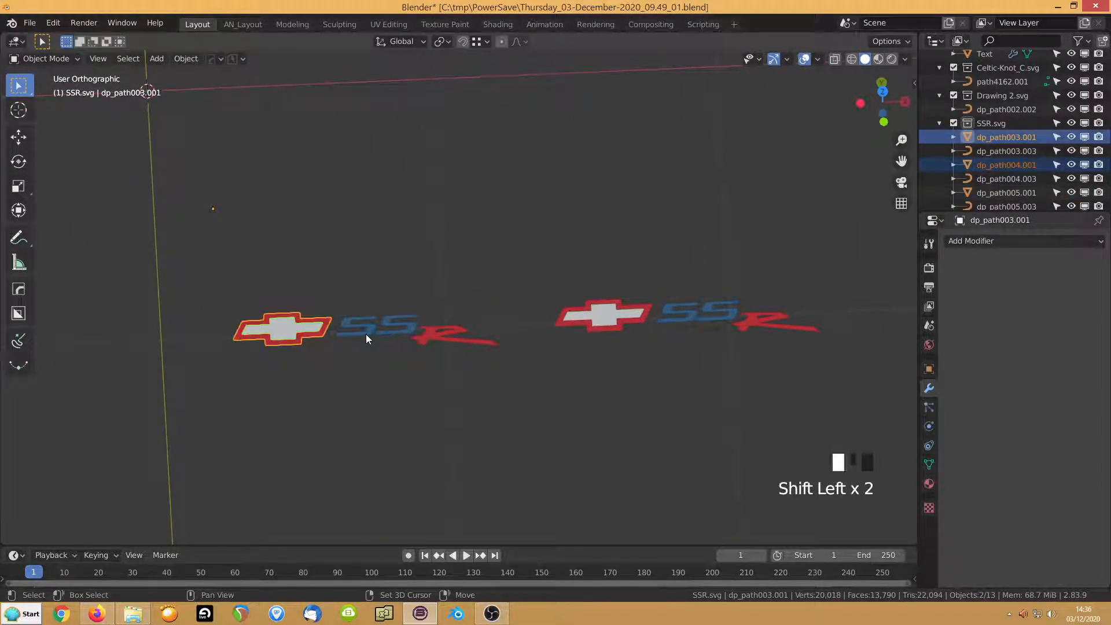
pyautogui.keyDown('shift'); pyautogui.click(449, 344); pyautogui.keyUp('shift')
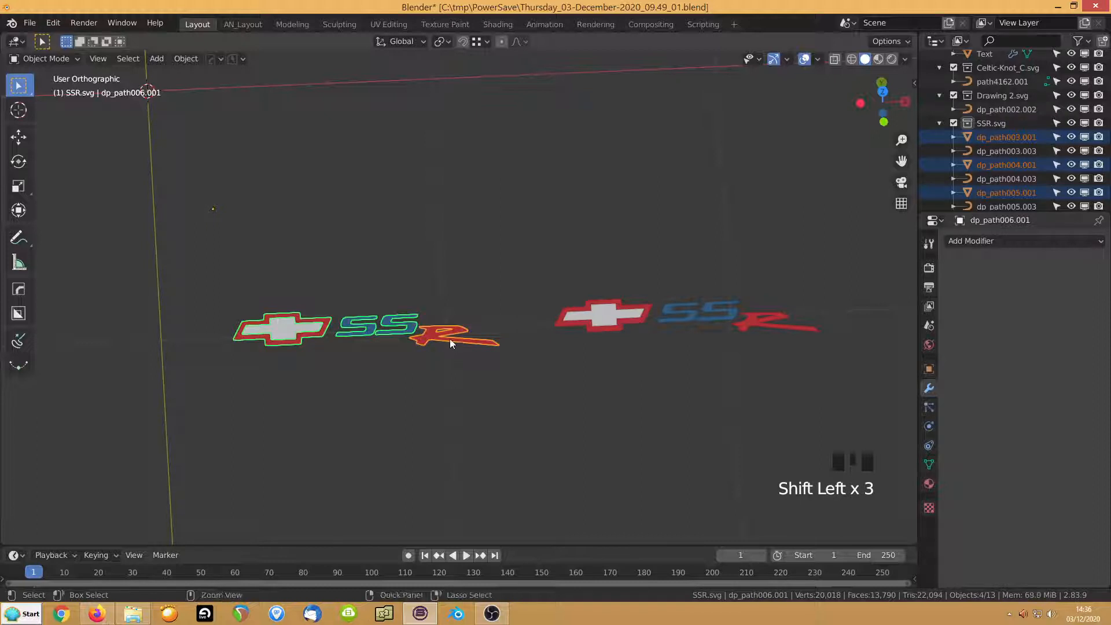
pyautogui.hotkey('ctrl', 'j')
pyautogui.hotkey('shift', 's')
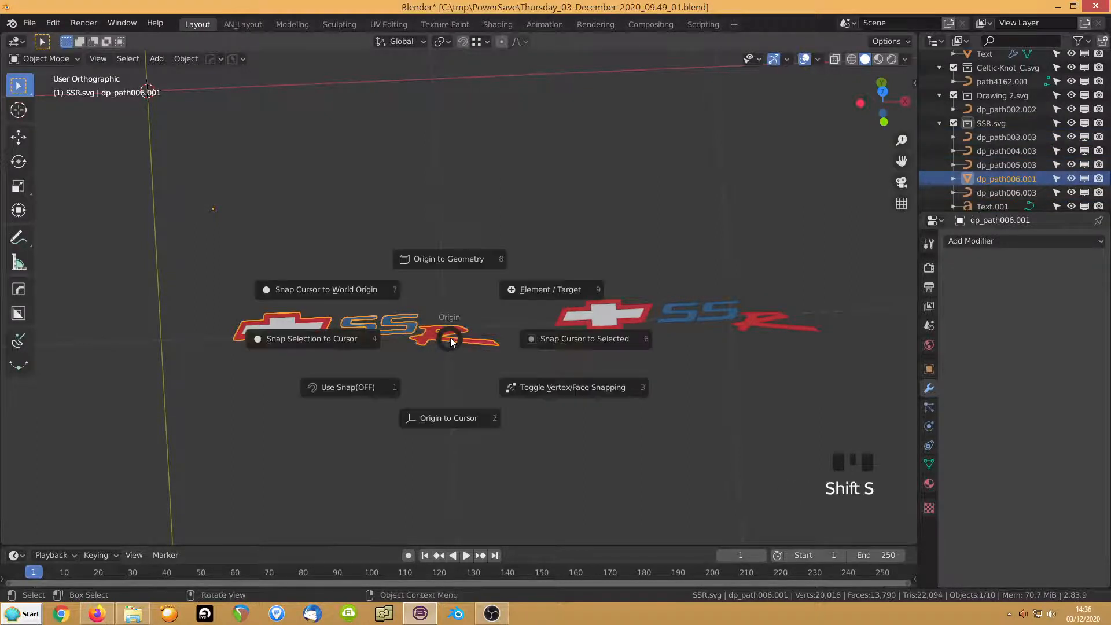
pyautogui.click(460, 258)
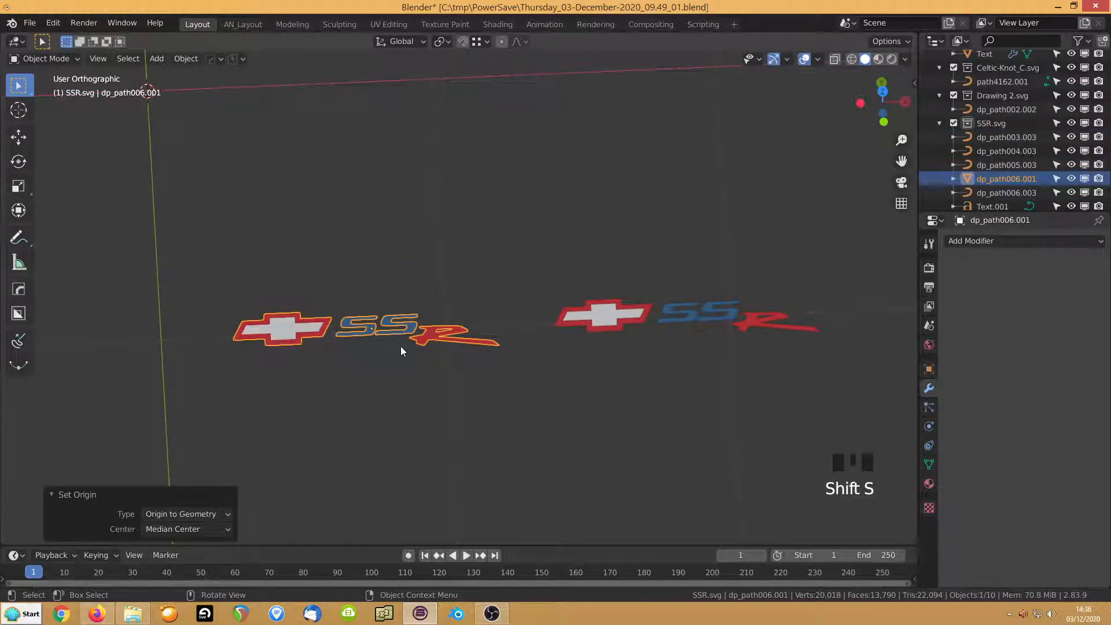
pyautogui.press('KP_Decimal')
pyautogui.scroll(4, 455, 359)
pyautogui.moveTo(466, 368); pyautogui.dragTo(457, 336, button='middle')
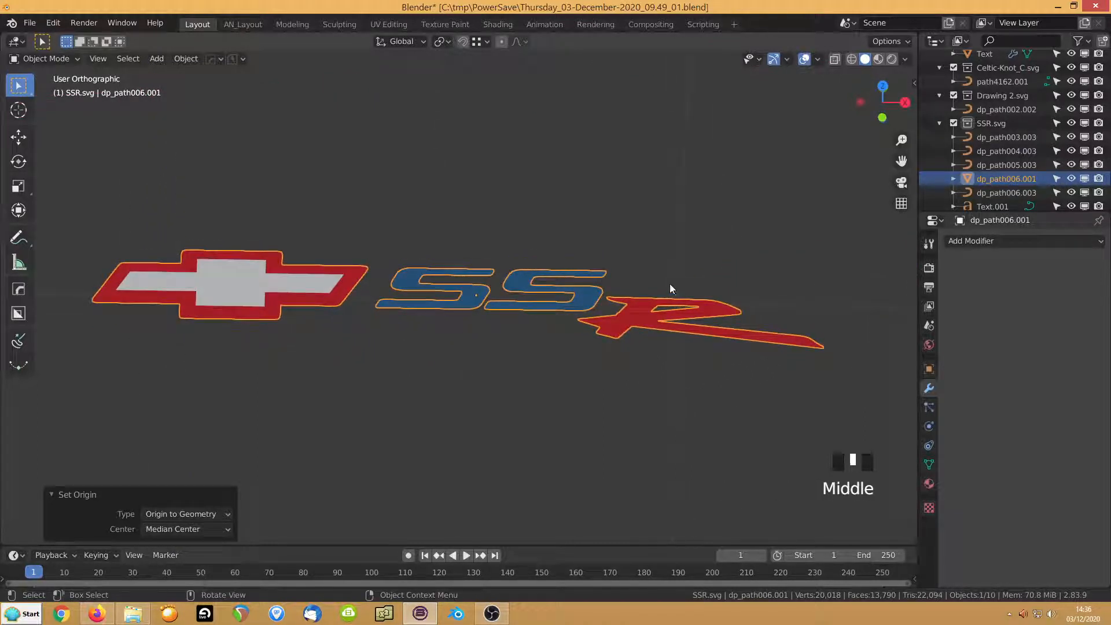
pyautogui.click(966, 241)
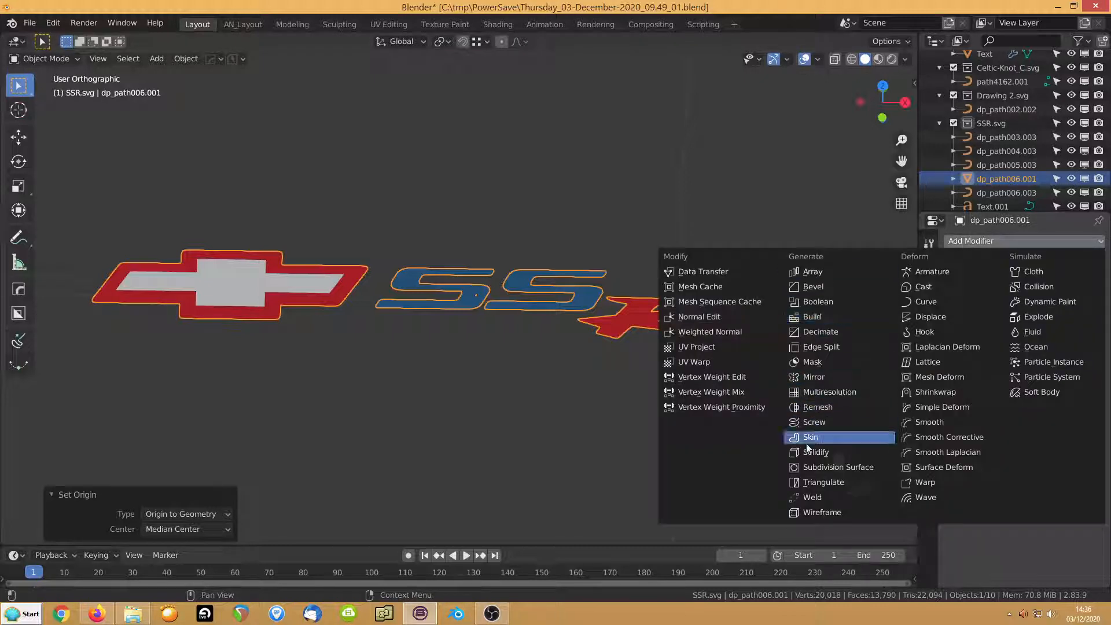
pyautogui.click(682, 196)
# Isolate the white cross of the emblem in mesh editing by selecting its linked geometry and hiding everything else
pyautogui.click(367, 337)
pyautogui.moveTo(367, 337); pyautogui.dragTo(283, 309, button='middle')
pyautogui.scroll(-1, 388, 328)
pyautogui.press('Tab')
pyautogui.press('l')
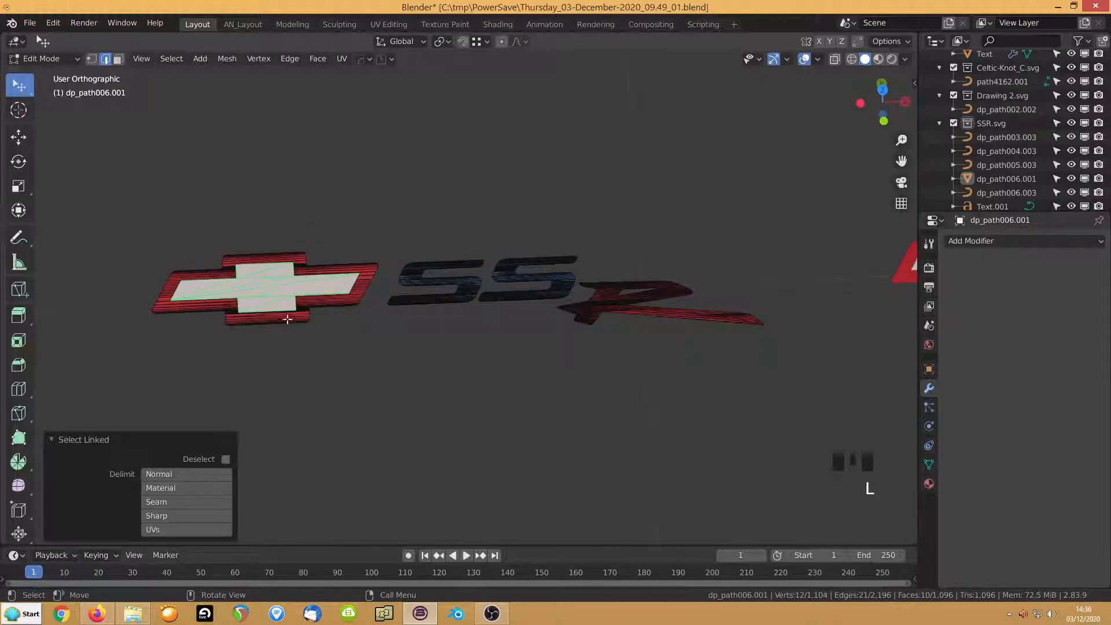
pyautogui.hotkey('shift', 'h')
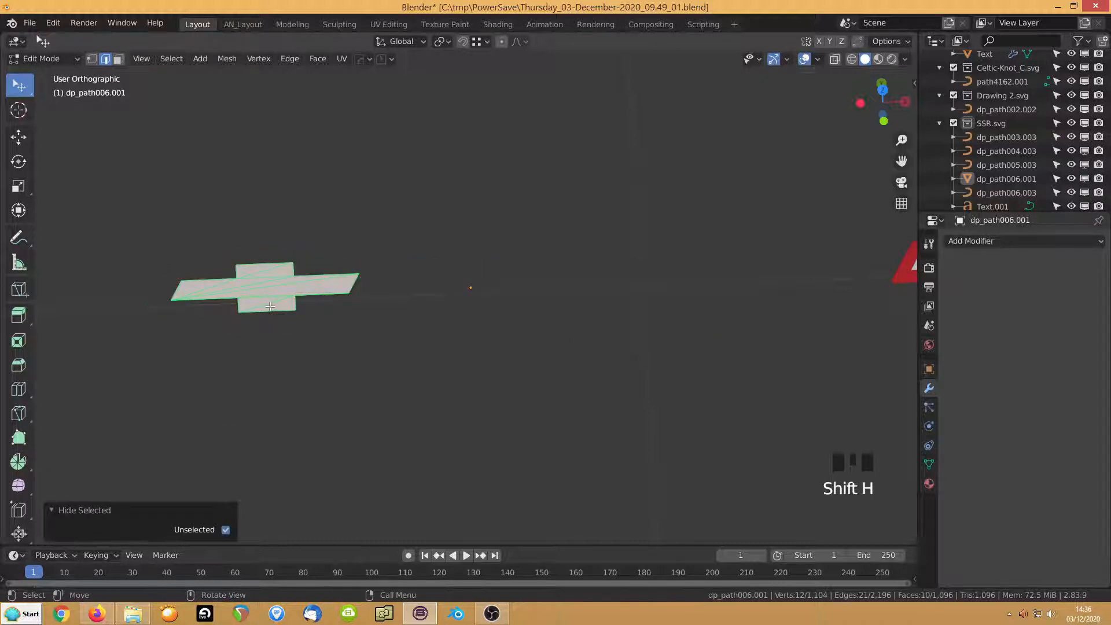
pyautogui.press('KP_Decimal')
pyautogui.click(265, 367)
pyautogui.moveTo(404, 338); pyautogui.dragTo(417, 365, button='middle')
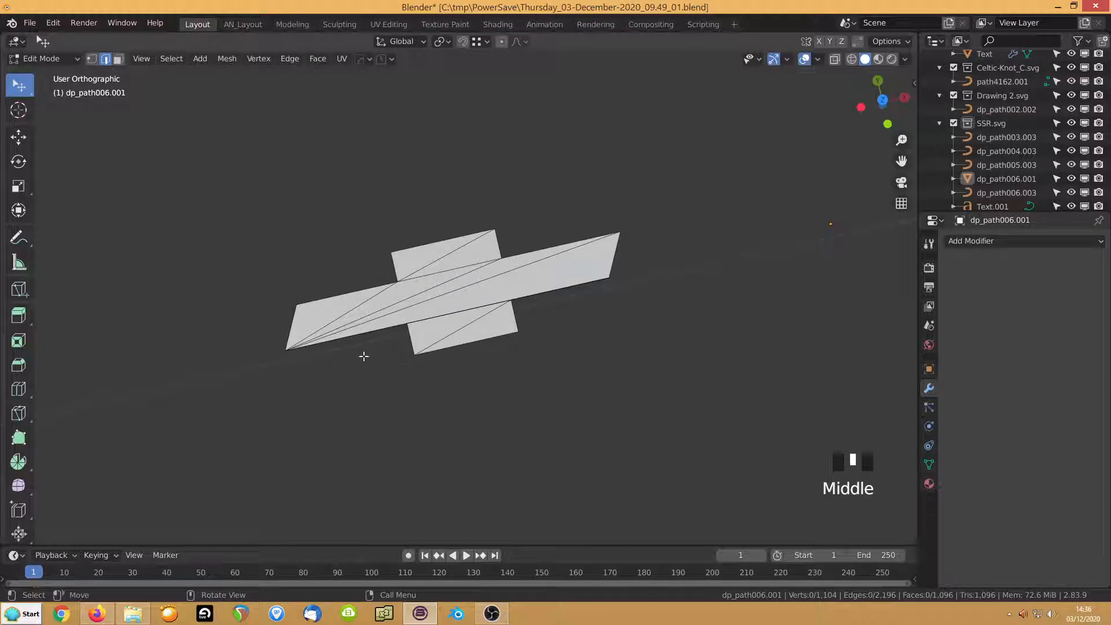
# Simplify the white cross with a Limited Dissolve at a 2° maximum angle
pyautogui.press('Delete')
pyautogui.press('a')
pyautogui.press('Delete')
pyautogui.click(374, 414)
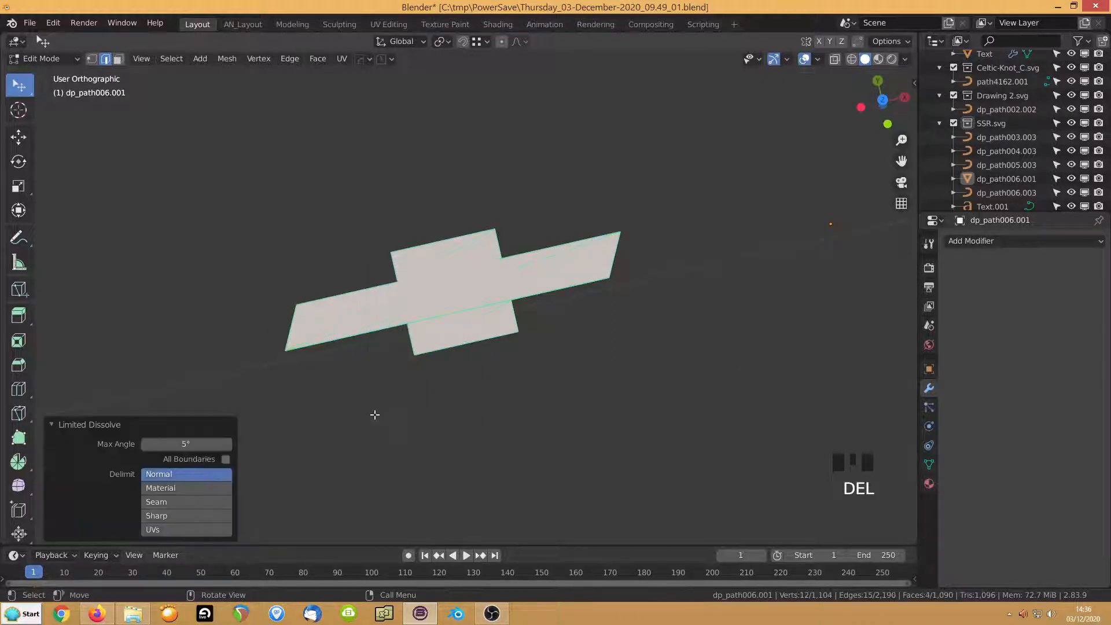
pyautogui.click(183, 443)
pyautogui.press('Left')
pyautogui.write('2')
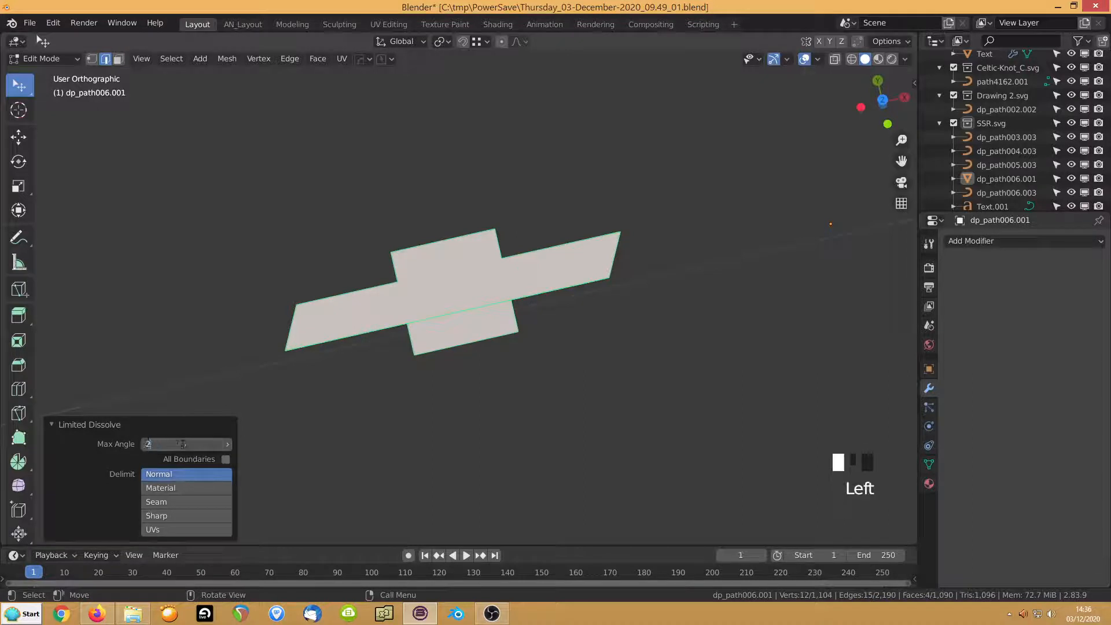
pyautogui.press('Return')
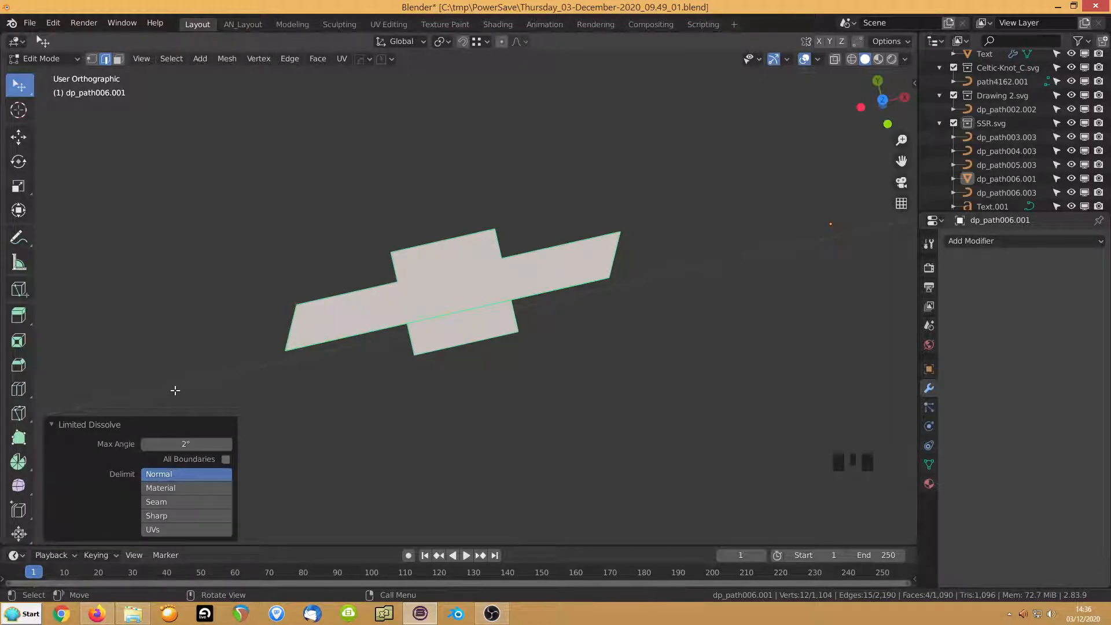
pyautogui.click(173, 390)
# Remove only the faces of the white cross, keeping its edges and vertices
pyautogui.moveTo(529, 354); pyautogui.dragTo(501, 360, button='middle')
pyautogui.press('3')
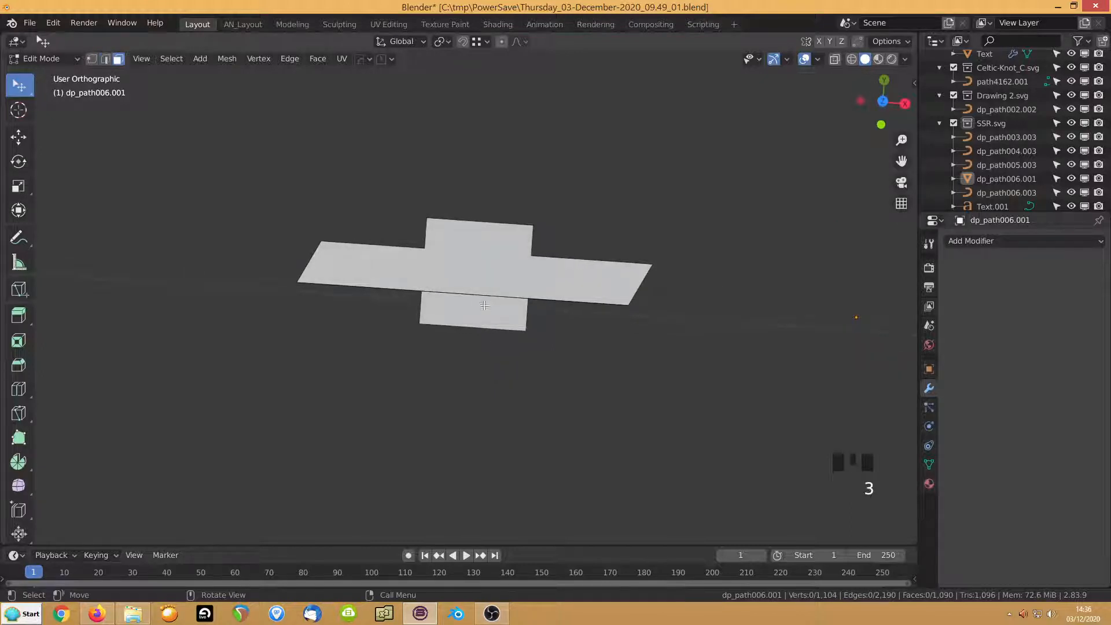
pyautogui.click(480, 305)
pyautogui.keyDown('shift'); pyautogui.click(468, 270); pyautogui.keyUp('shift')
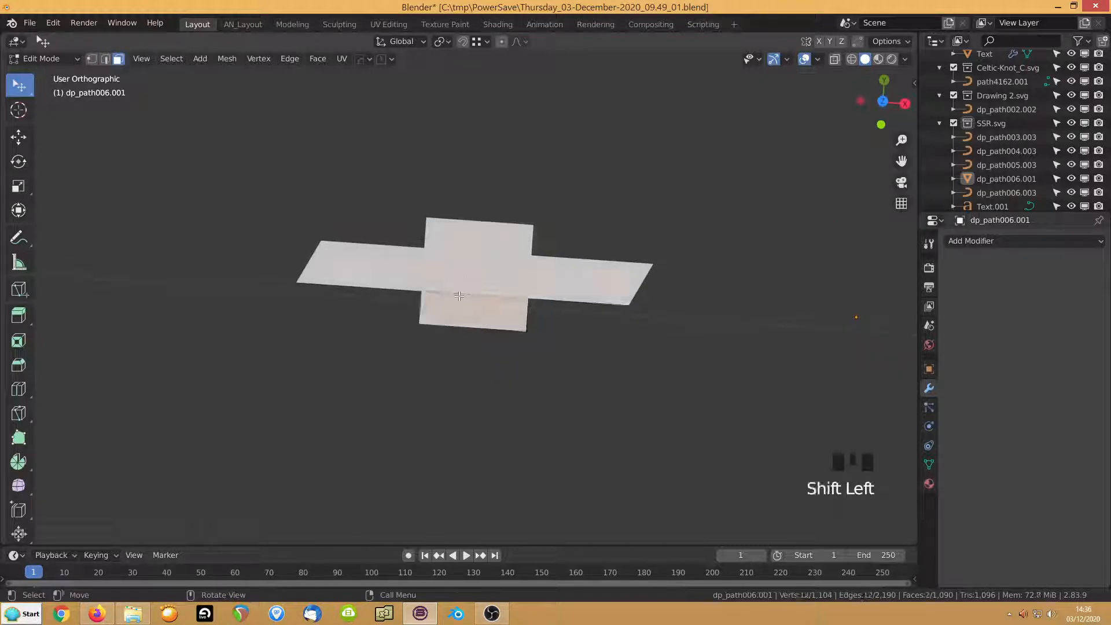
pyautogui.moveTo(426, 388)
pyautogui.mouseDown(button='middle')
pyautogui.moveTo(446, 345)
pyautogui.moveTo(434, 405)
pyautogui.mouseUp(button='middle')
pyautogui.press('Delete')
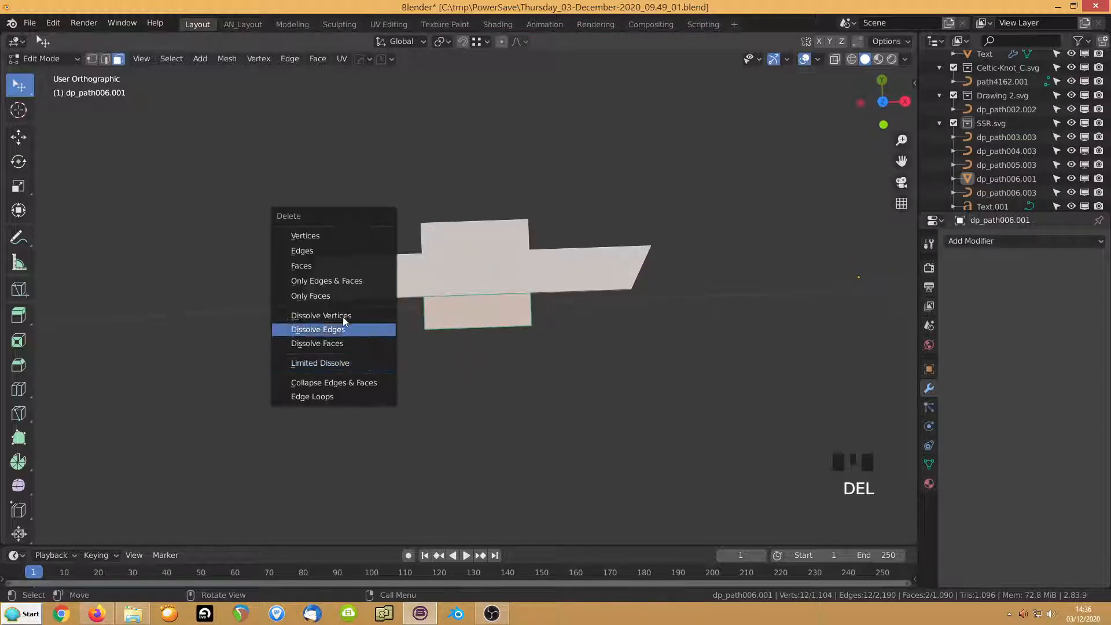
pyautogui.press('Delete')
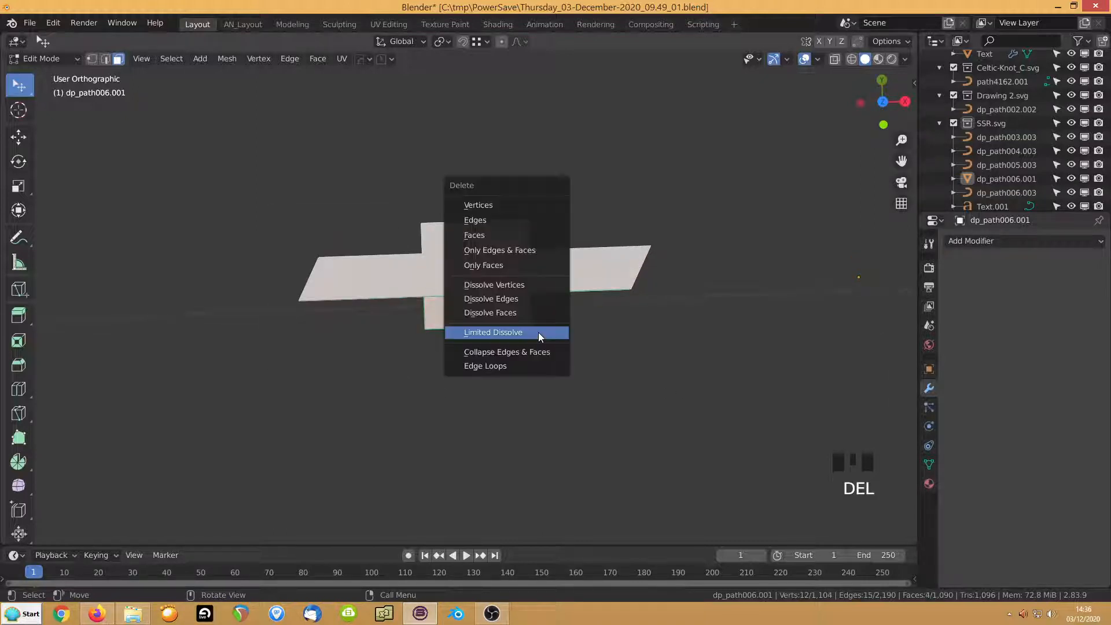
pyautogui.click(480, 265)
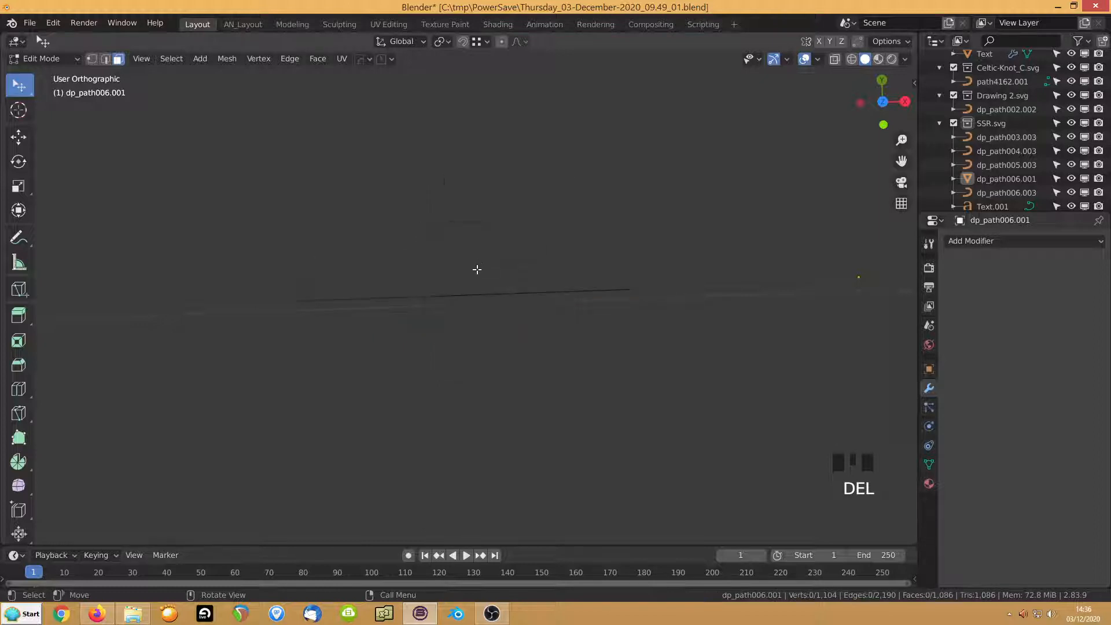
# Delete the overlapping edges that cut across the lower middle of the cross, leaving just its outline
pyautogui.press('2')
pyautogui.click(465, 295)
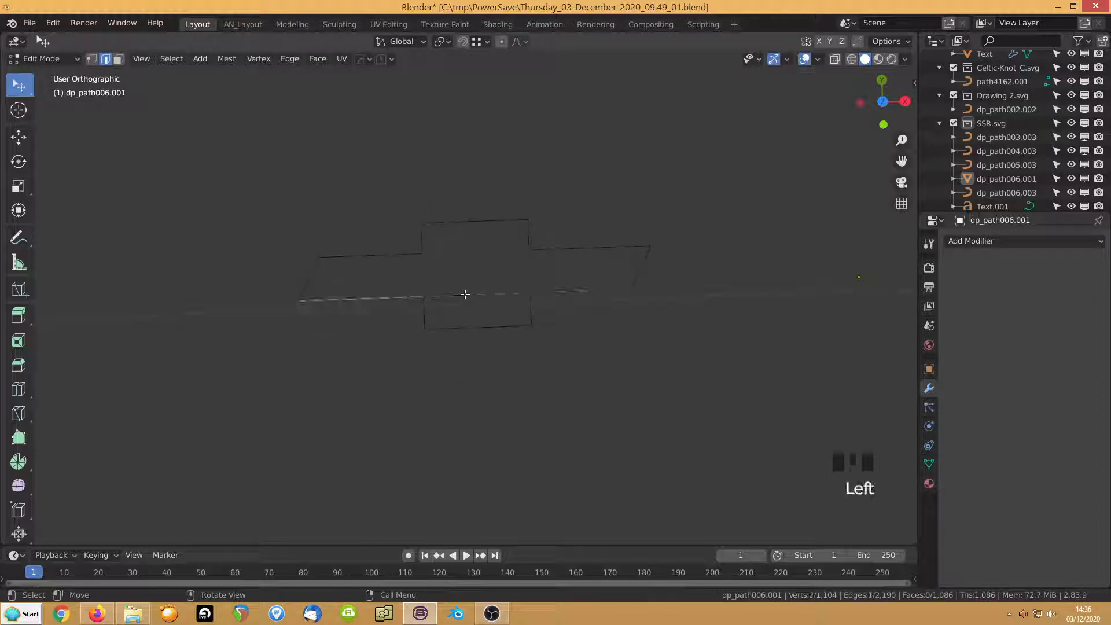
pyautogui.keyDown('shift'); pyautogui.click(463, 296); pyautogui.keyUp('shift')
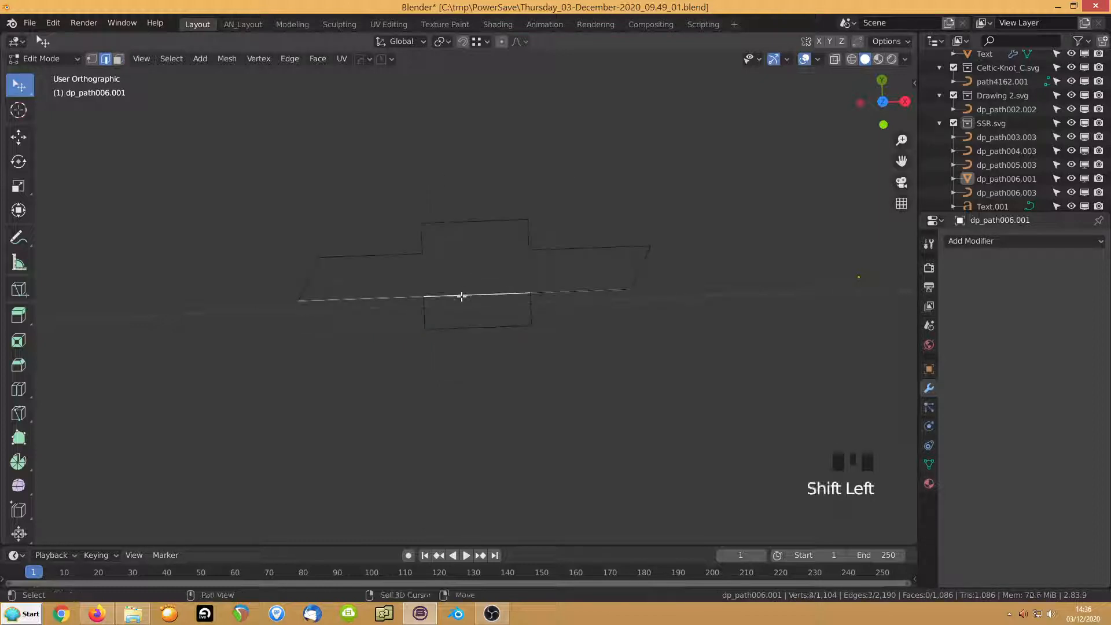
pyautogui.press('Delete')
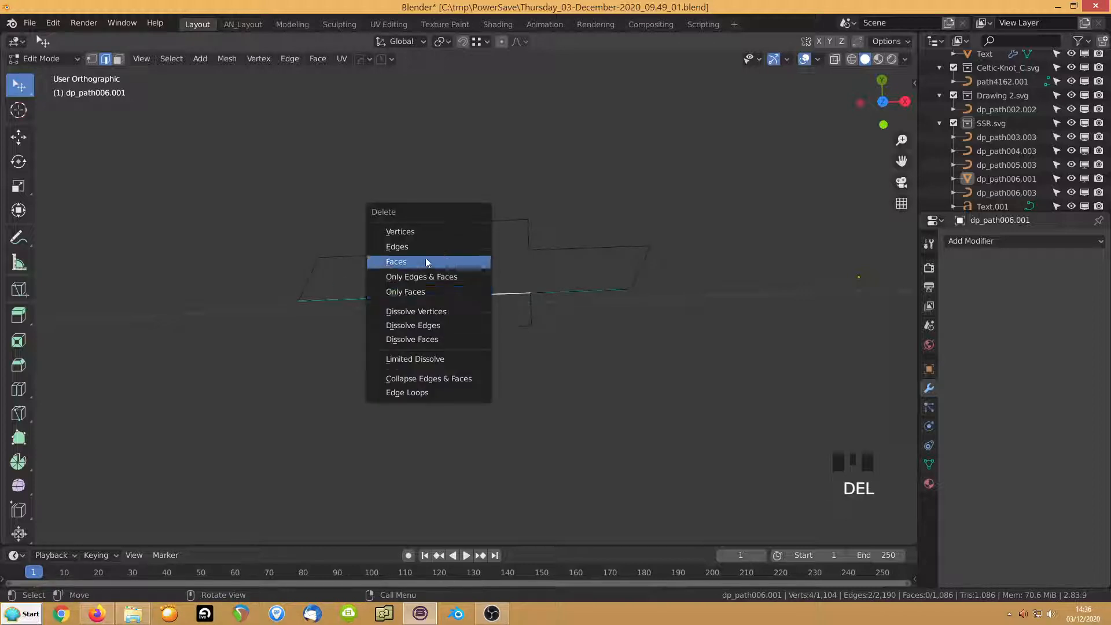
pyautogui.click(420, 247)
pyautogui.click(451, 295)
pyautogui.press('Delete')
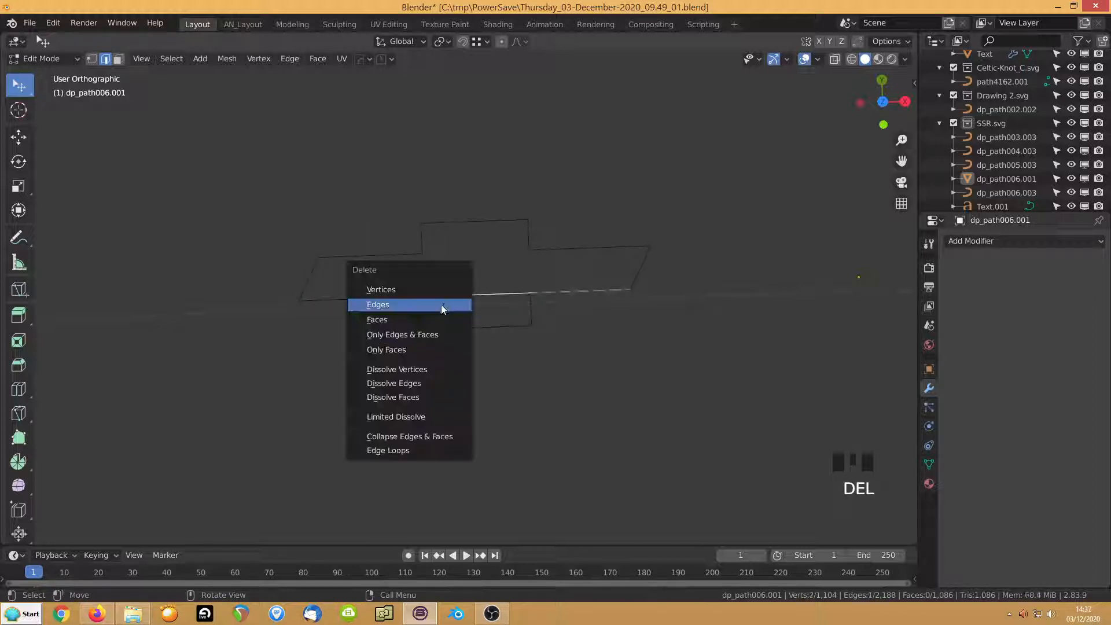
pyautogui.click(441, 305)
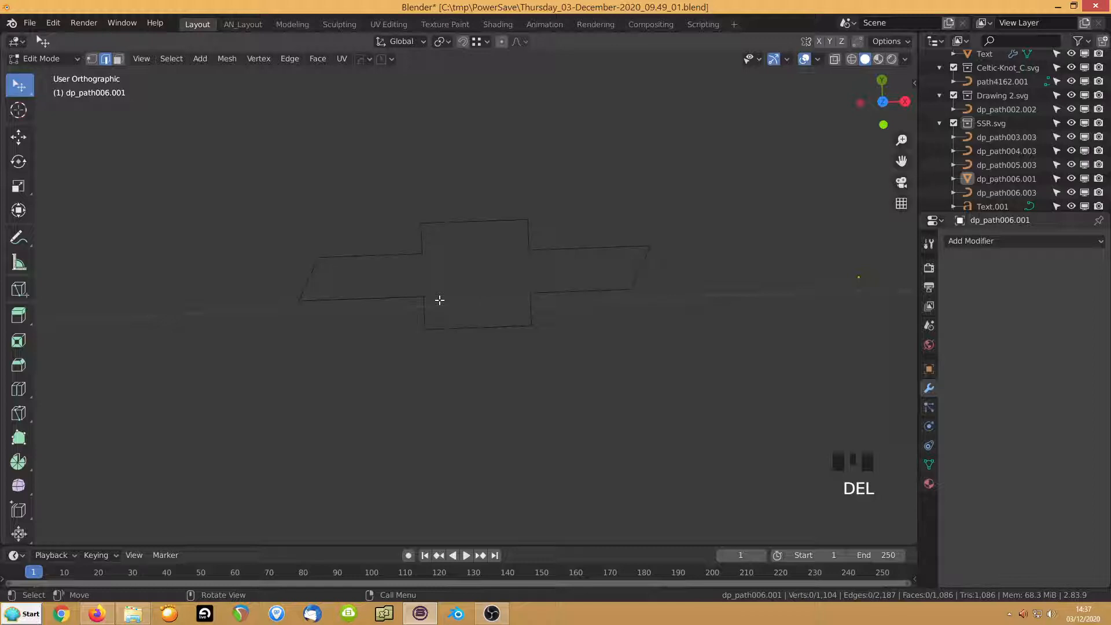
# Fill the cross outline with a single face and reveal the hidden parts of the logo
pyautogui.press('a')
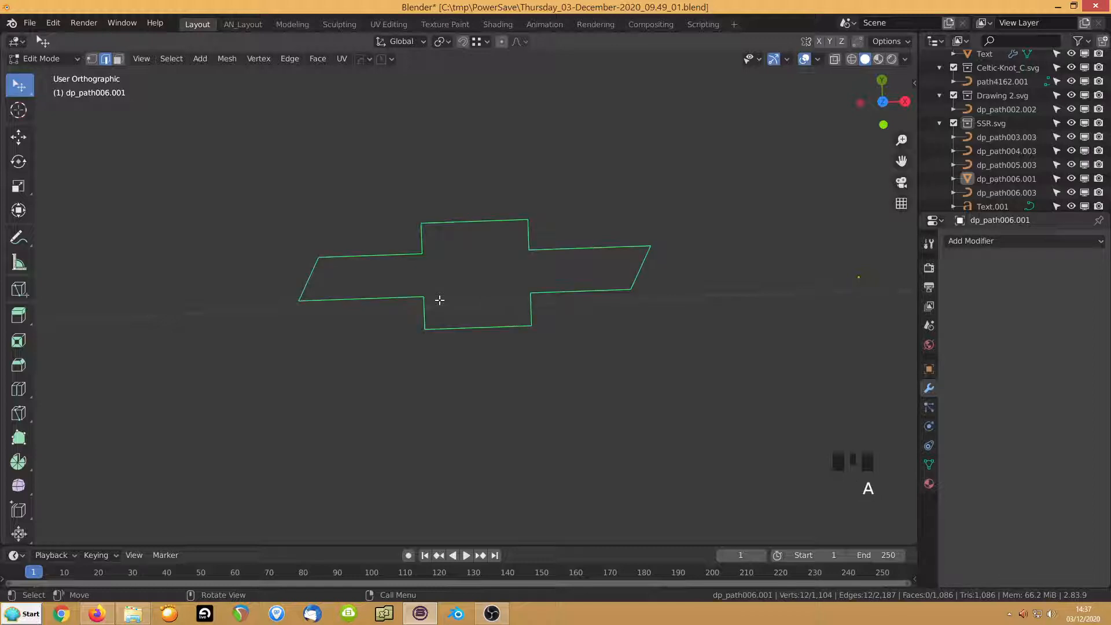
pyautogui.press('f')
pyautogui.moveTo(469, 391); pyautogui.dragTo(455, 331, button='middle')
pyautogui.hotkey('alt', 'h')
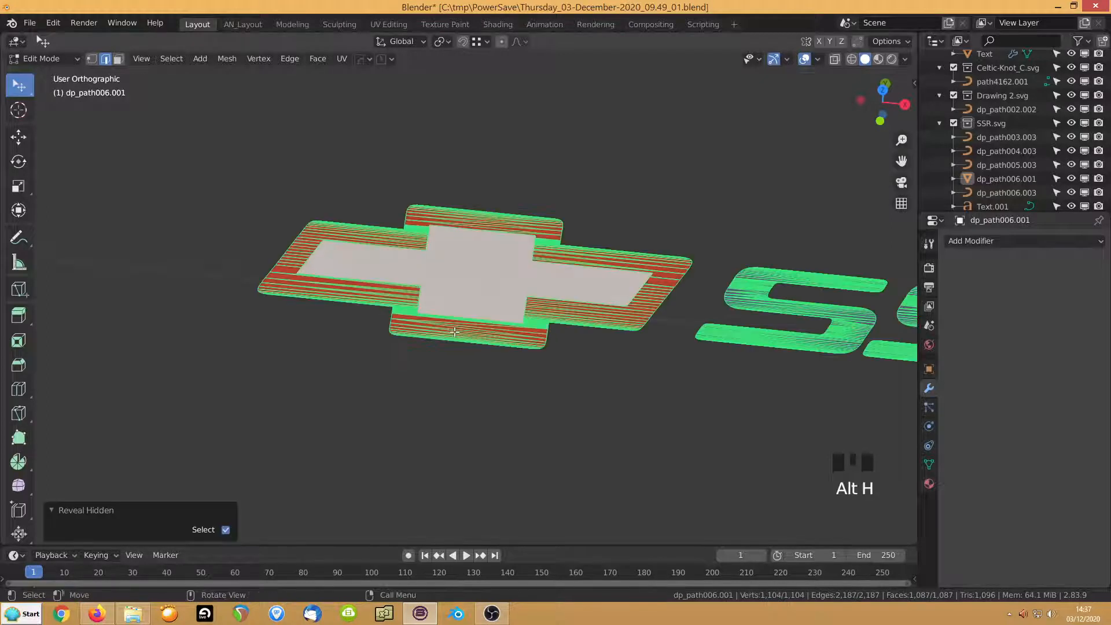
pyautogui.click(489, 343)
# Isolate the red backing shape of the emblem and simplify it with a Limited Dissolve at 2°
pyautogui.keyDown('shift'); pyautogui.moveTo(523, 352); pyautogui.dragTo(397, 384, button='middle'); pyautogui.keyUp('shift')
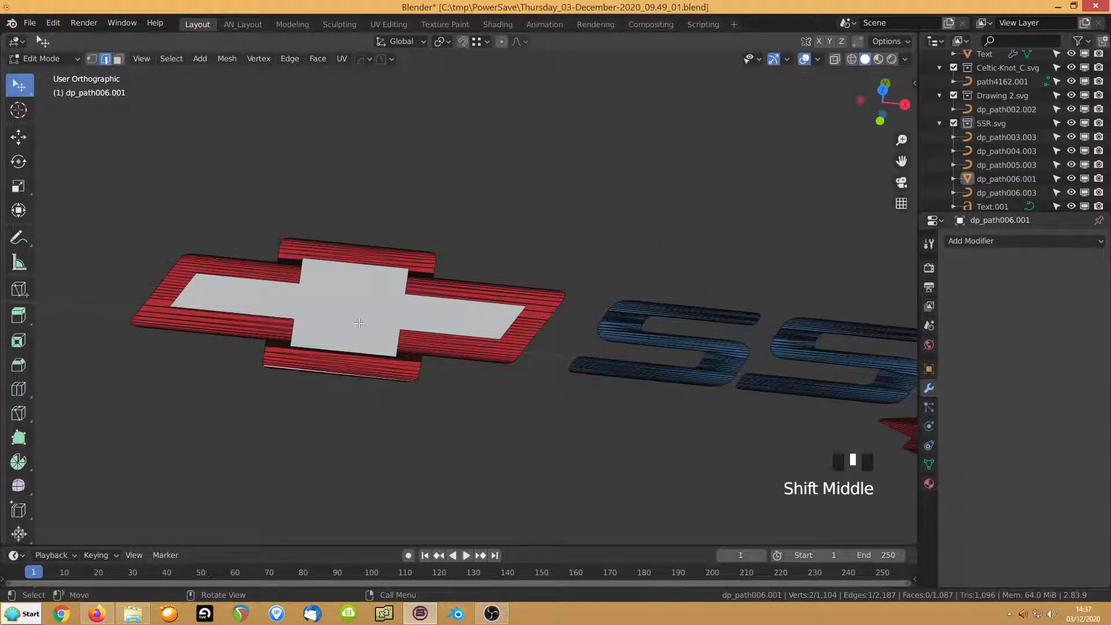
pyautogui.press('l')
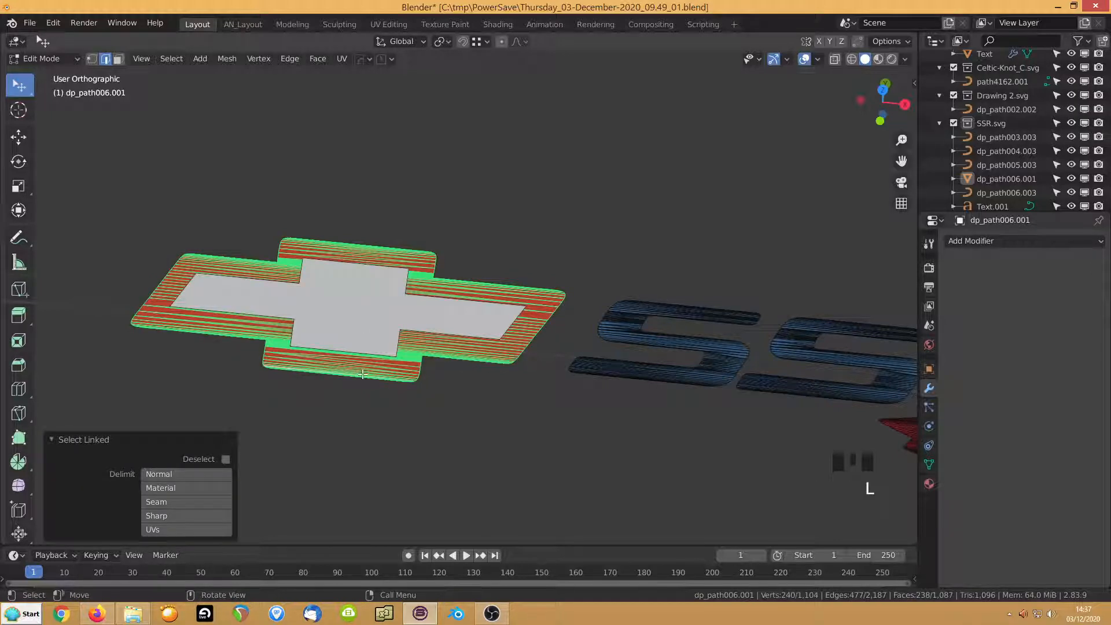
pyautogui.hotkey('shift', 'h')
pyautogui.press('Delete')
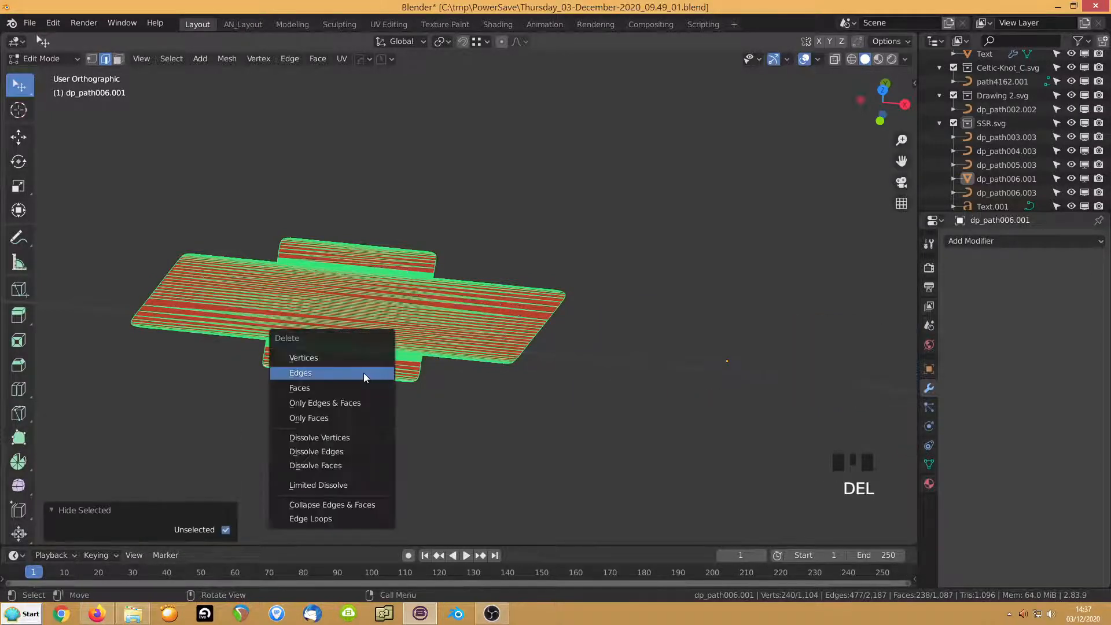
pyautogui.click(325, 485)
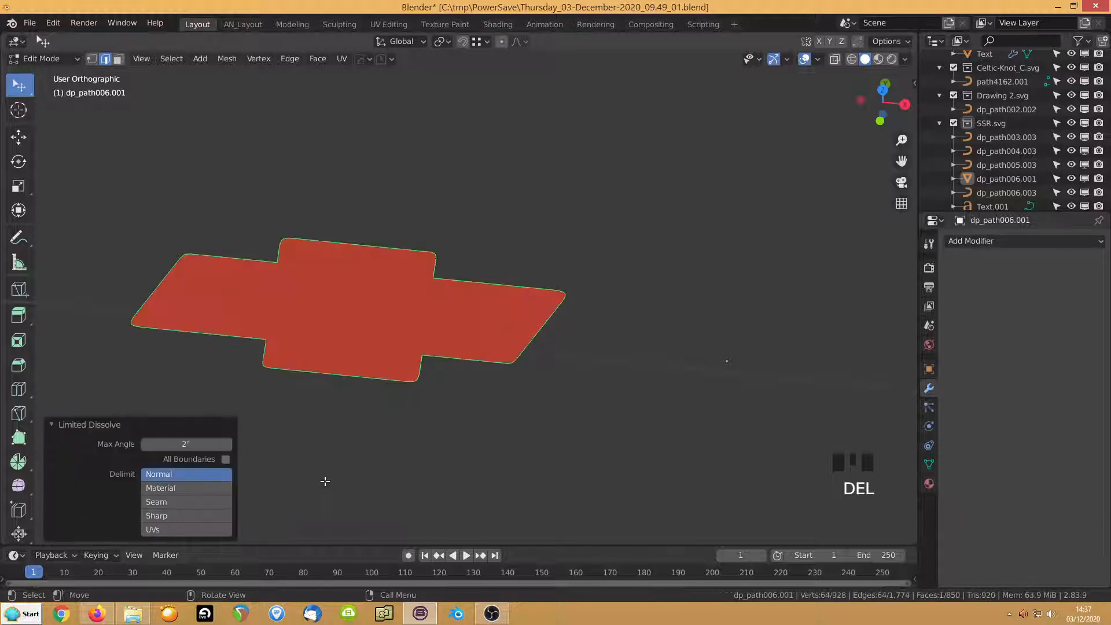
# Reveal the hidden parts of the logo around the simplified red backing
pyautogui.moveTo(335, 461); pyautogui.dragTo(411, 459, button='middle')
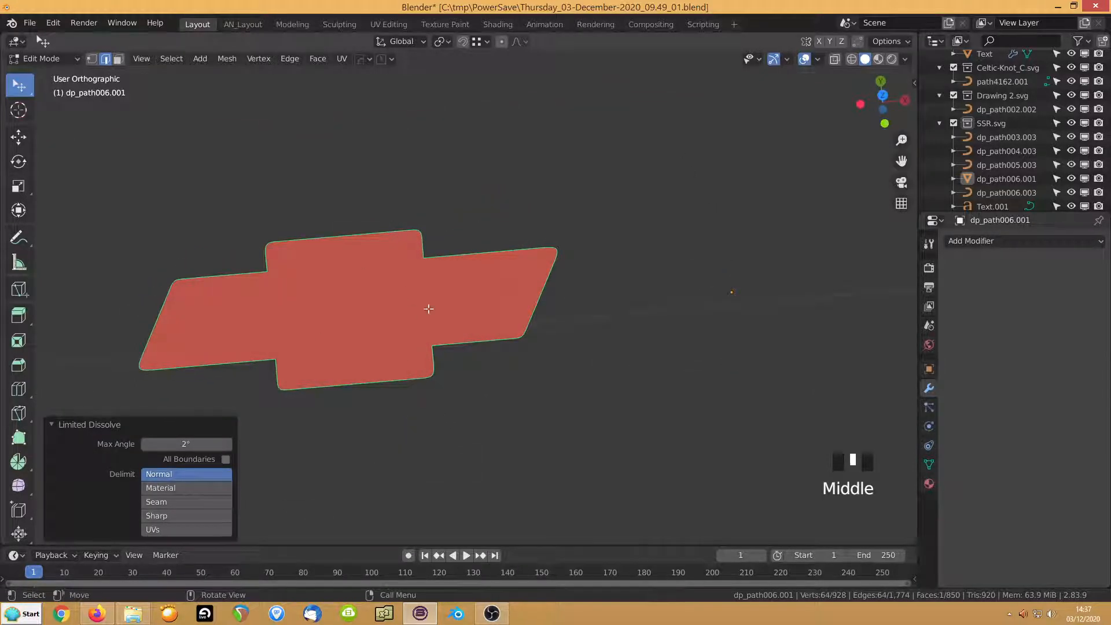
pyautogui.moveTo(357, 354); pyautogui.dragTo(359, 328, button='middle')
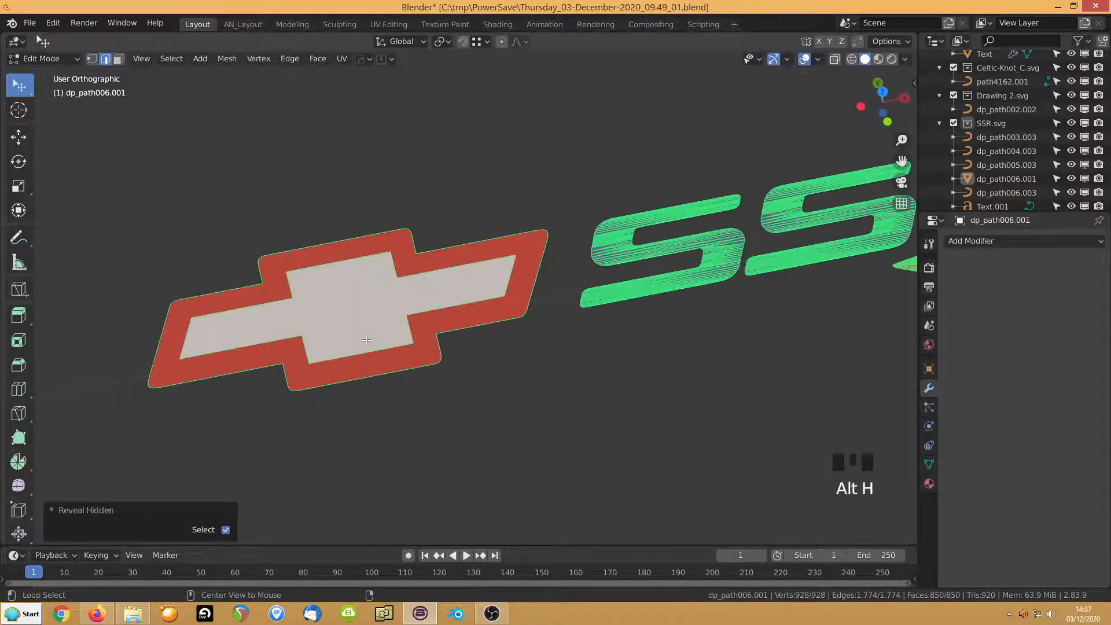
pyautogui.hotkey('alt', 'h')
# Select all linked geometry of the red letter R and nothing else
pyautogui.keyDown('shift'); pyautogui.moveTo(437, 276); pyautogui.dragTo(555, 311, button='middle'); pyautogui.keyUp('shift')
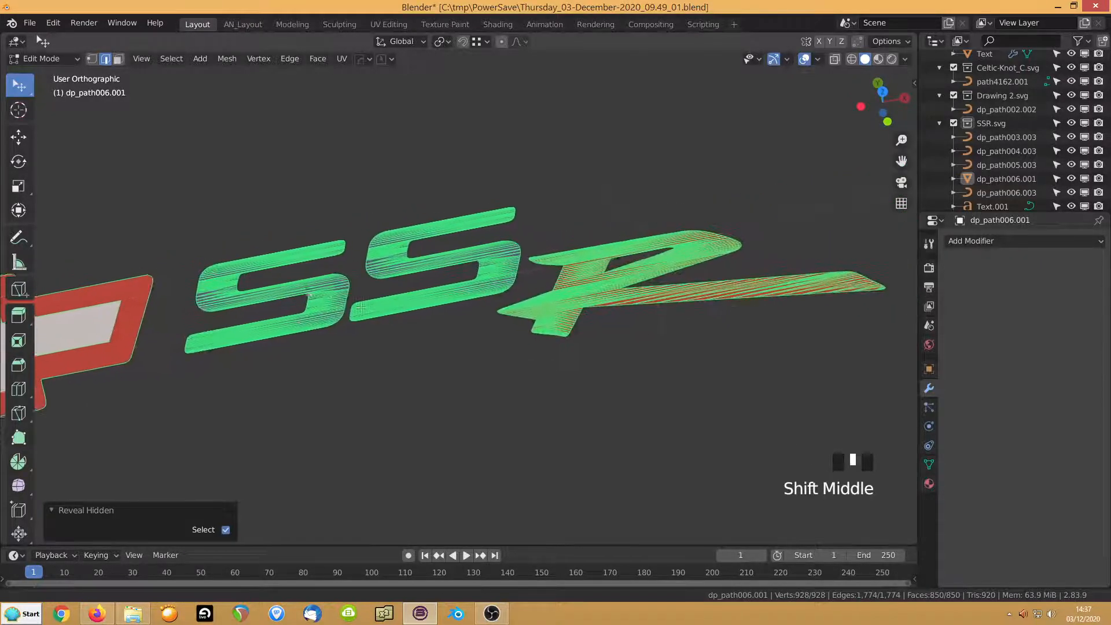
pyautogui.click(555, 311)
pyautogui.press('l')
# Try a Limited Dissolve at 2° on the letter R, inspect its remaining vertices, and undo the dissolve
pyautogui.press('Delete')
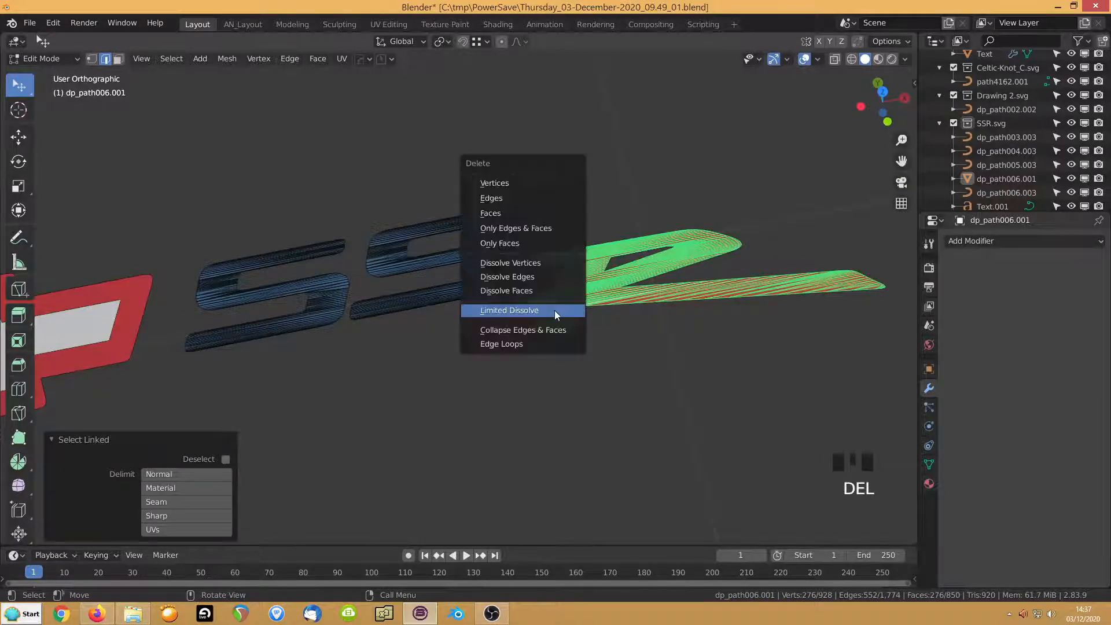
pyautogui.click(554, 310)
pyautogui.moveTo(555, 311); pyautogui.dragTo(555, 344, button='middle')
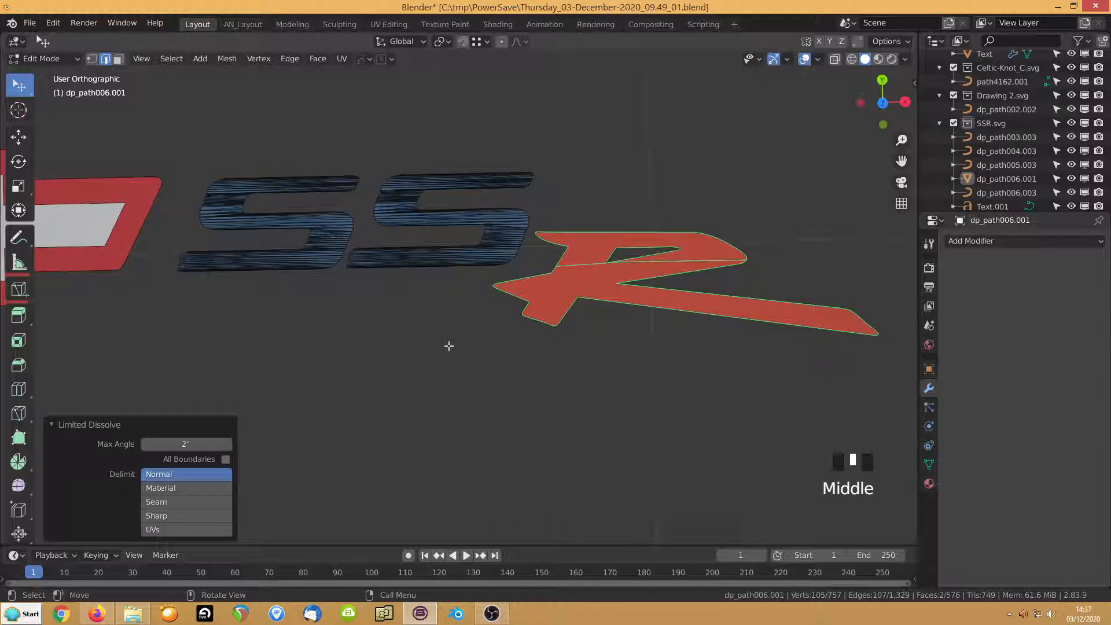
pyautogui.press('1')
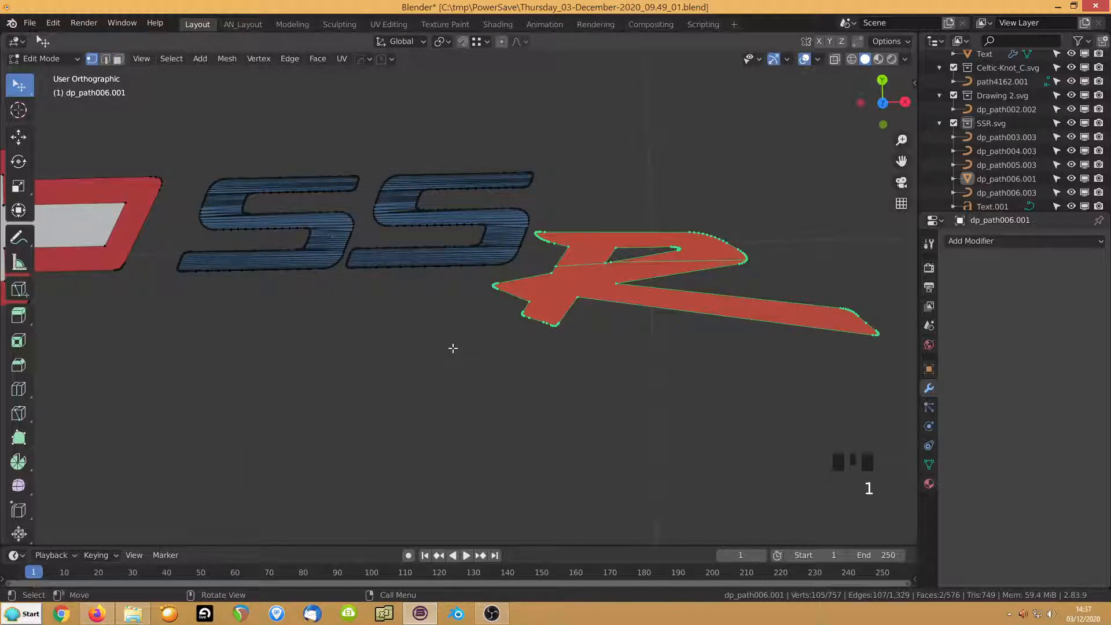
pyautogui.keyDown('shift'); pyautogui.moveTo(453, 347); pyautogui.dragTo(459, 347, button='middle'); pyautogui.keyUp('shift')
pyautogui.scroll(2, 459, 335)
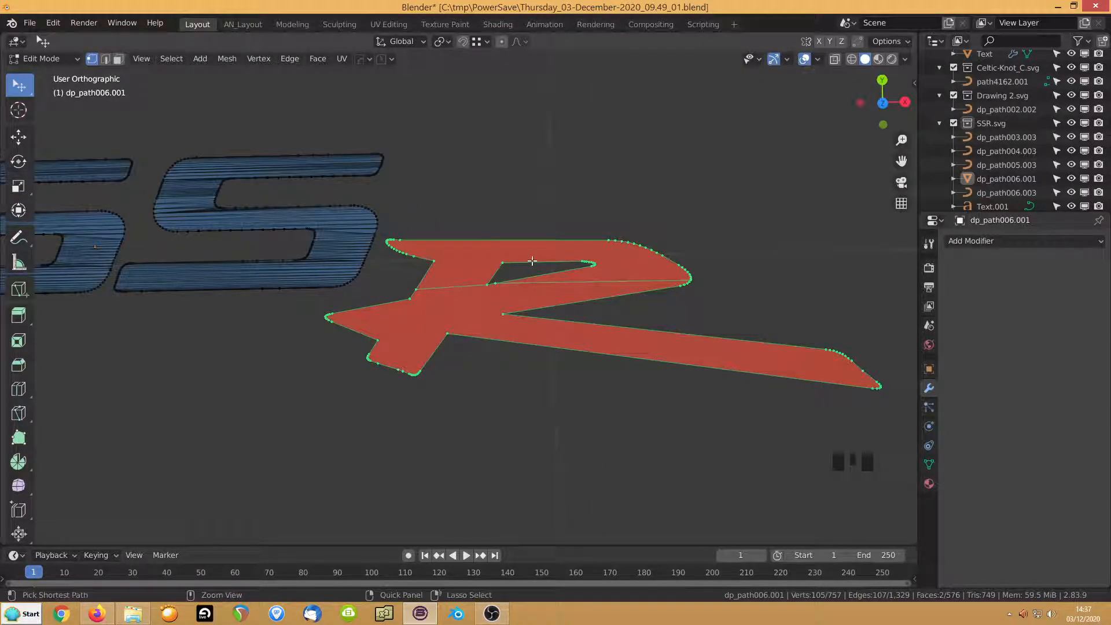
pyautogui.hotkey('ctrl', '2')
pyautogui.hotkey('ctrl', 'z')
pyautogui.hotkey('ctrl', 'z')
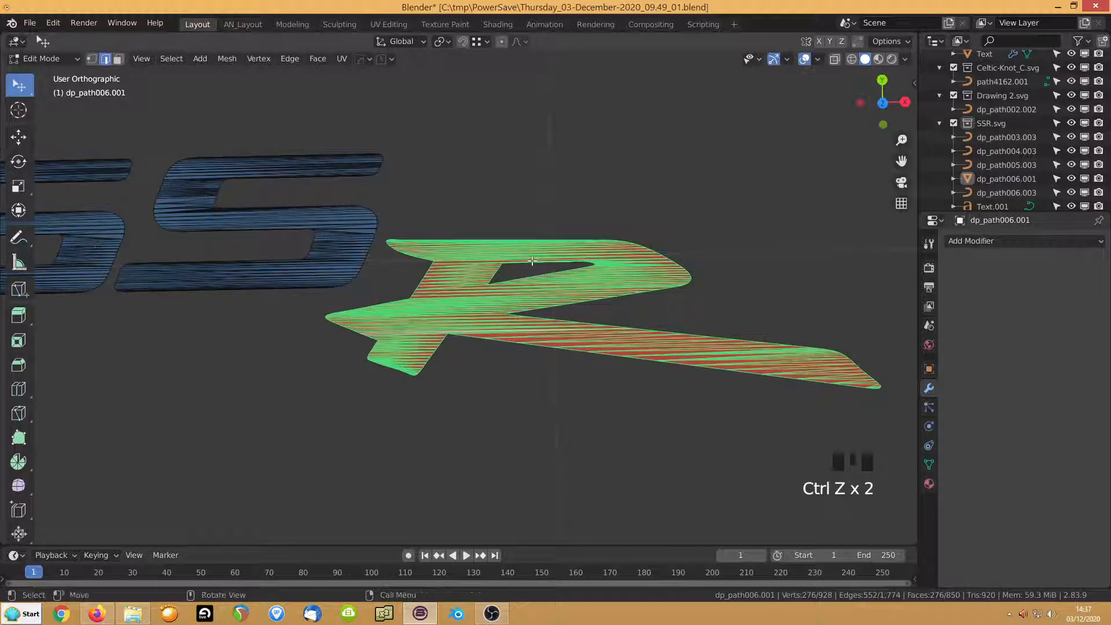
# Show the R's vertices and simplify the letter with a Limited Dissolve at a 0.2° maximum angle
pyautogui.press('1')
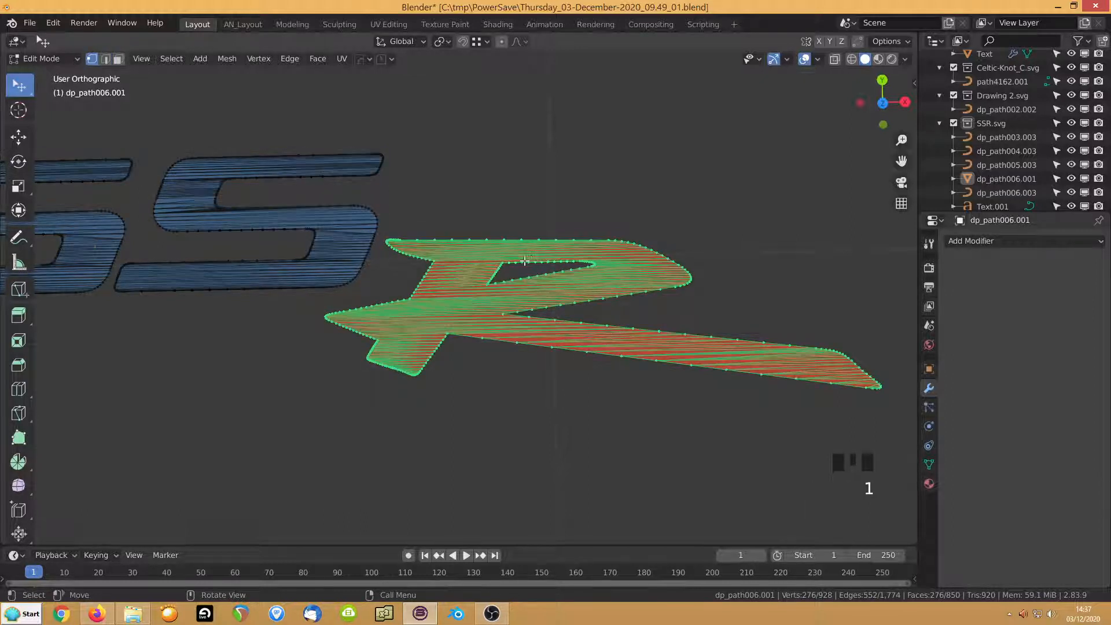
pyautogui.press('Delete')
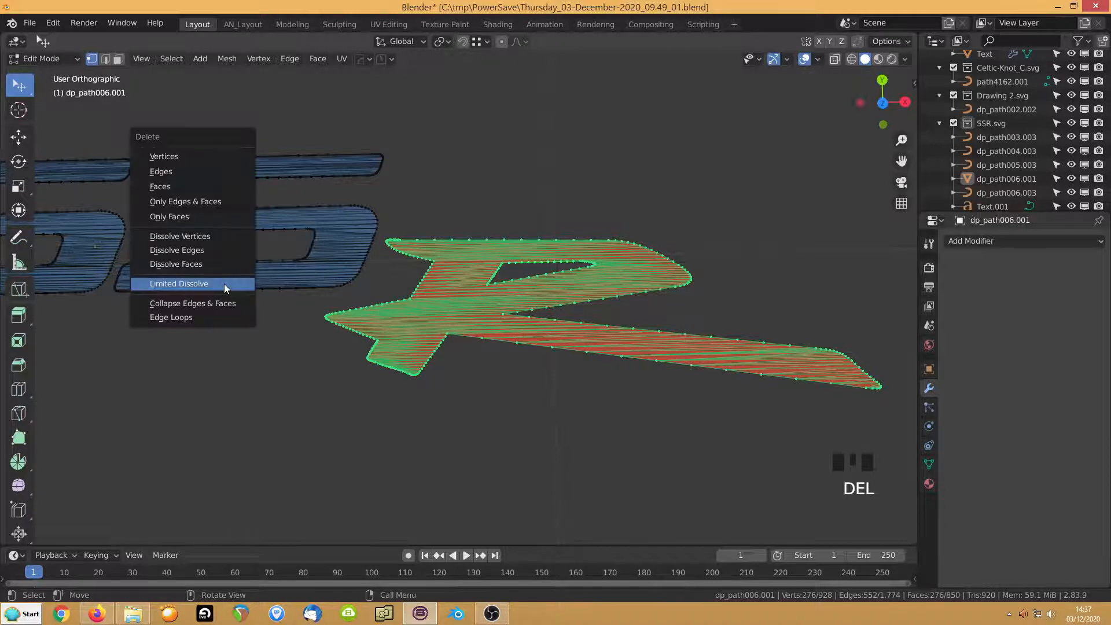
pyautogui.click(224, 284)
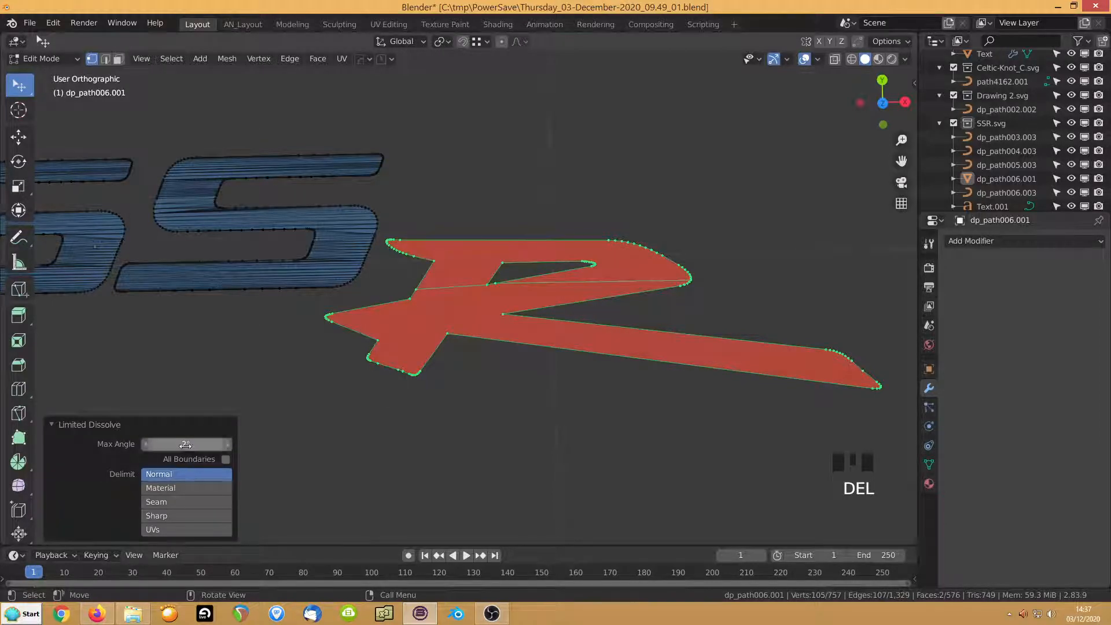
pyautogui.moveTo(189, 444); pyautogui.dragTo(161, 445)
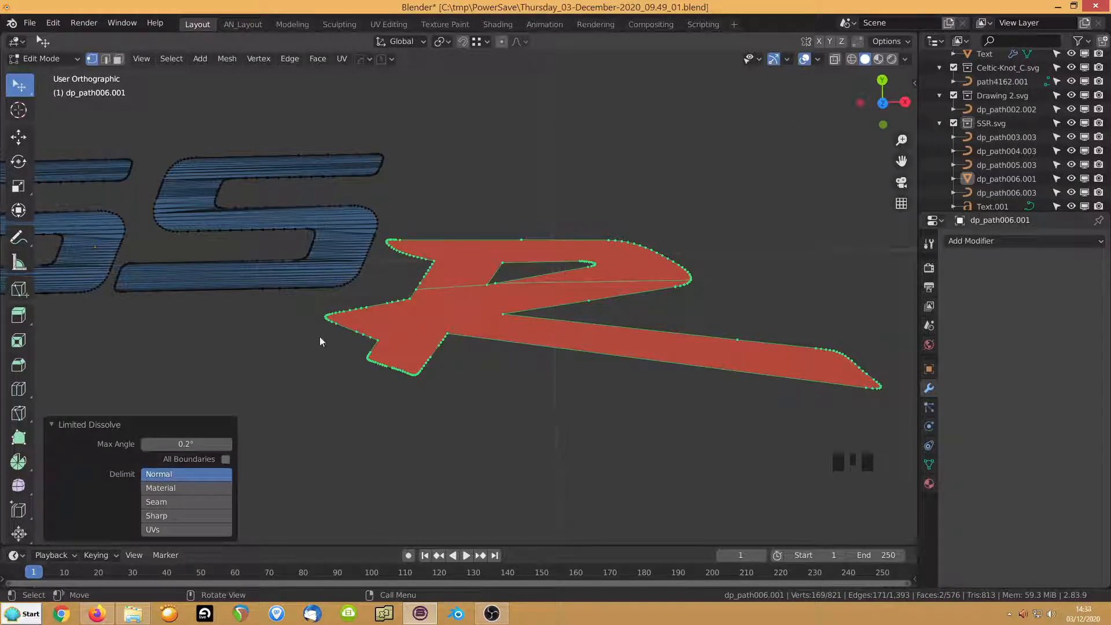
pyautogui.scroll(2, 382, 377)
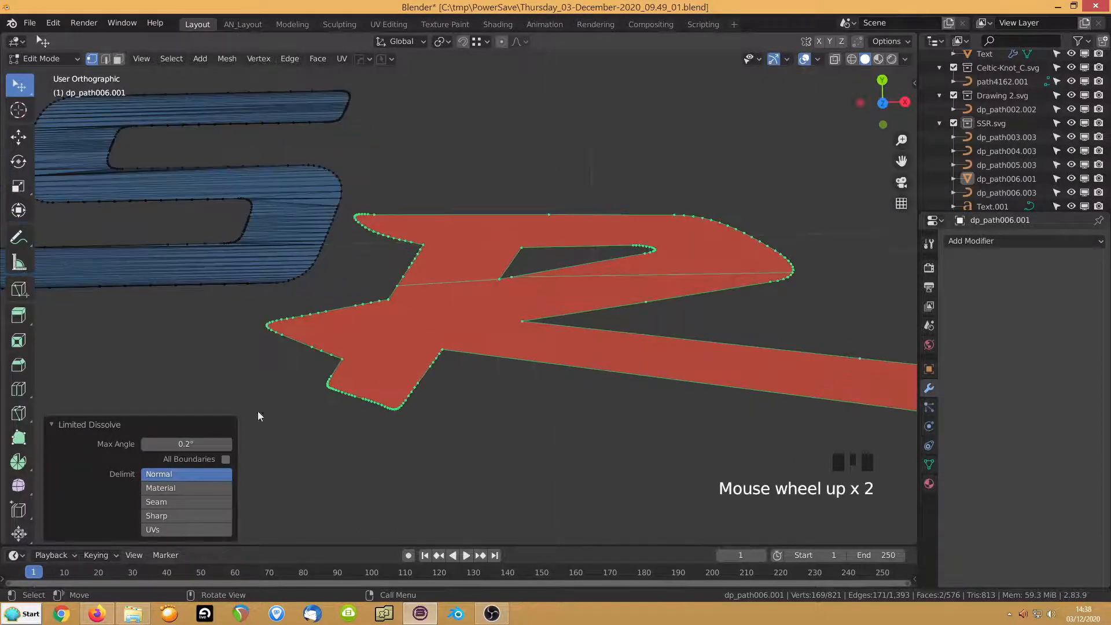
# Raise the maximum angle of the letter R's Limited Dissolve to 3.5°
pyautogui.click(178, 444)
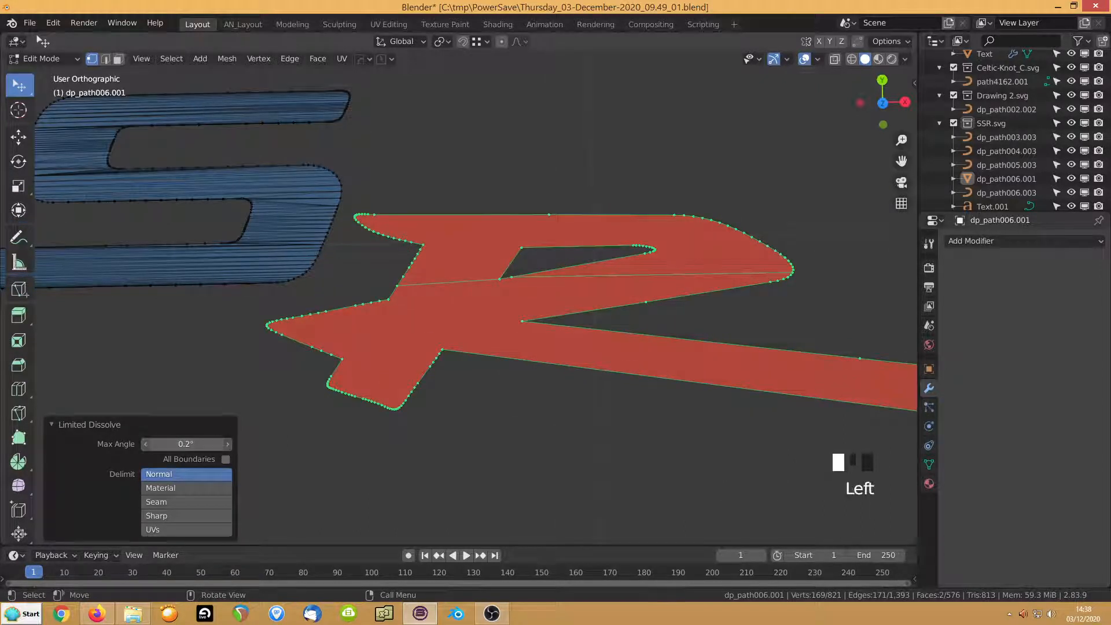
pyautogui.moveTo(178, 444); pyautogui.dragTo(195, 444)
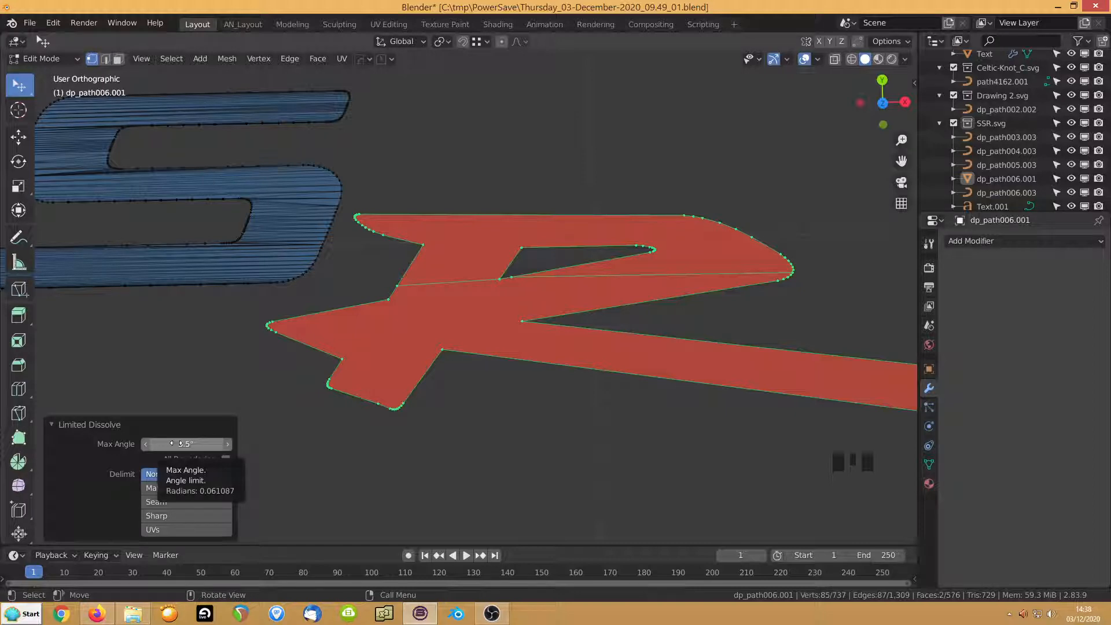
pyautogui.scroll(-3, 511, 292)
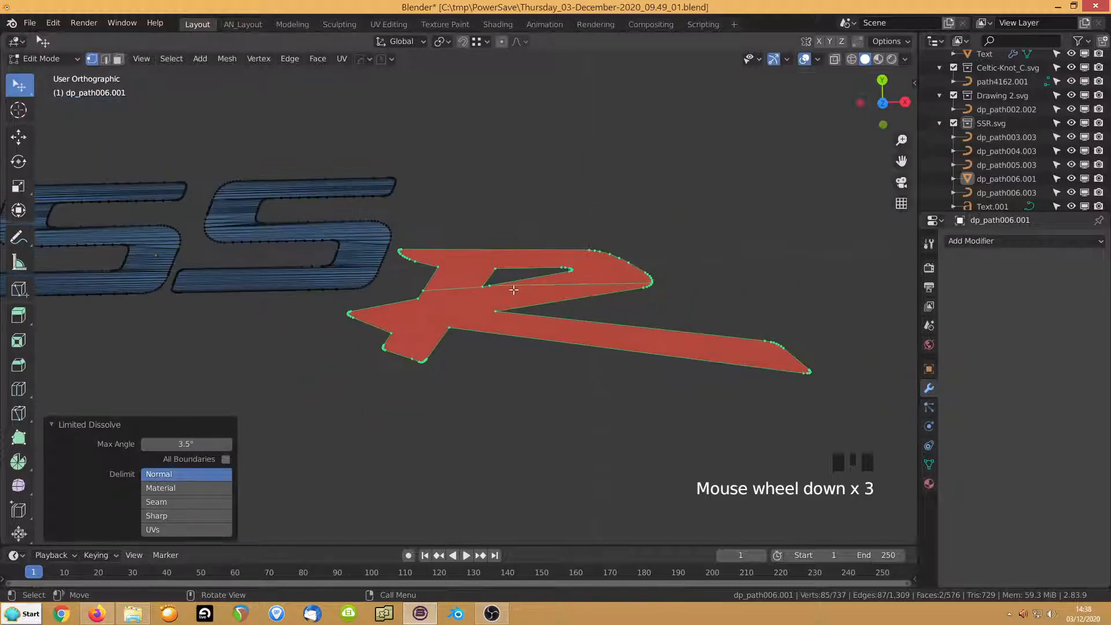
# Select all linked geometry of both letter S shapes and simplify them with a Limited Dissolve at a 6.3° maximum angle
pyautogui.click(339, 274)
pyautogui.press('l')
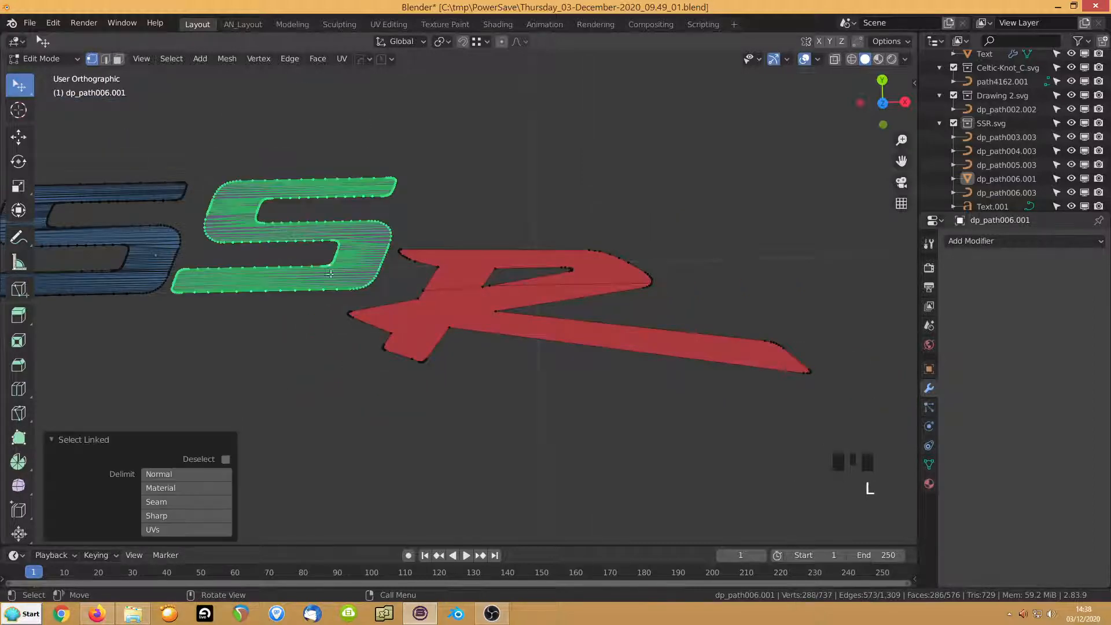
pyautogui.press('l')
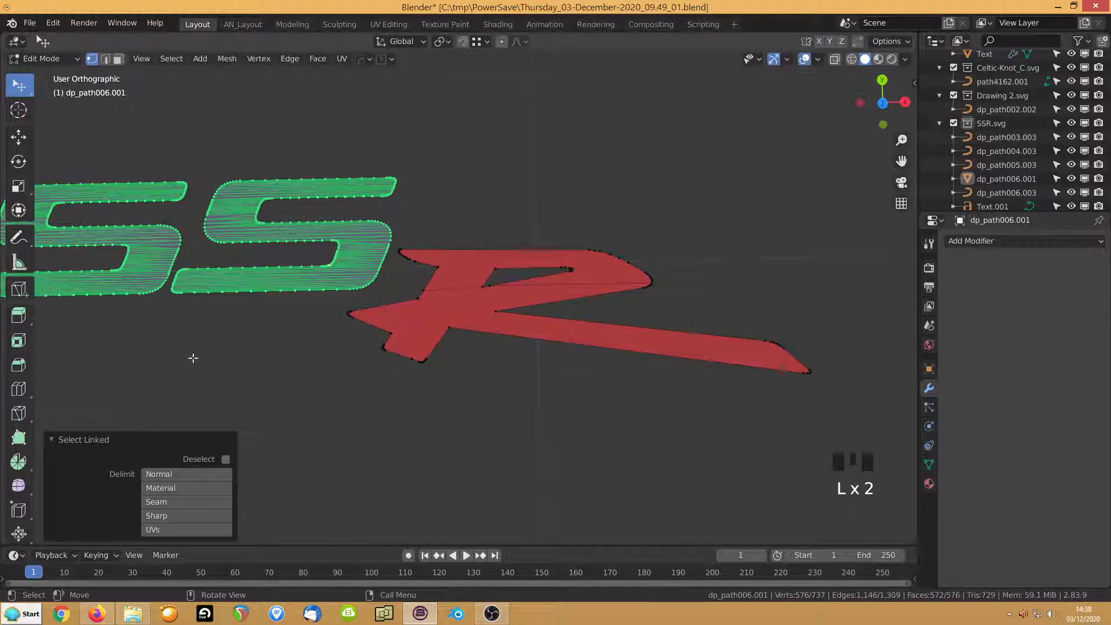
pyautogui.press('Delete')
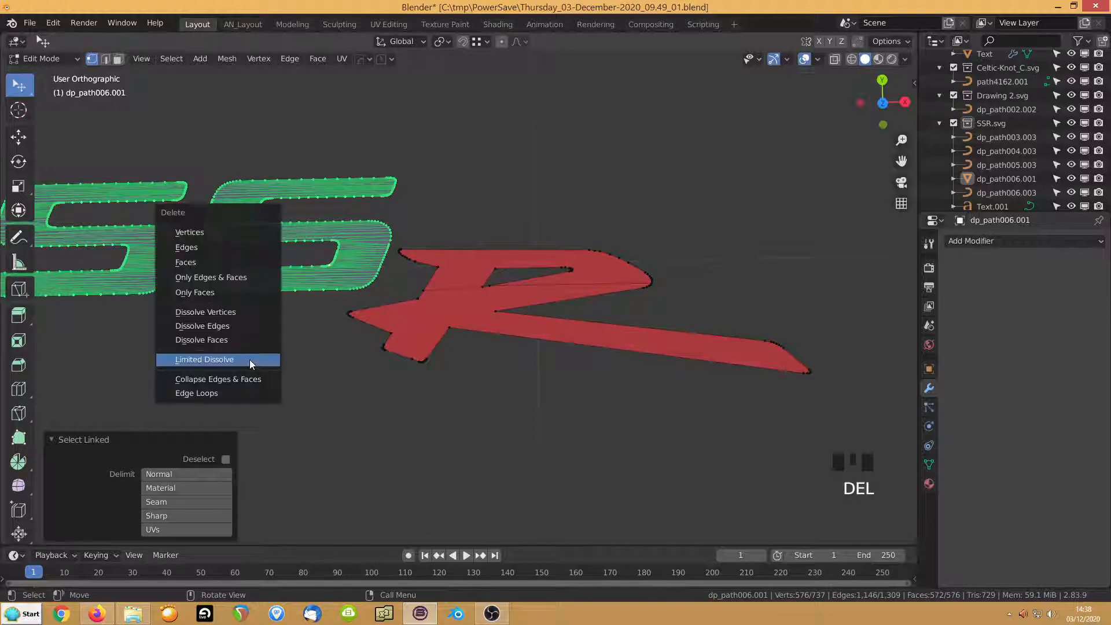
pyautogui.click(249, 360)
pyautogui.keyDown('shift'); pyautogui.moveTo(249, 360); pyautogui.dragTo(435, 323, button='middle'); pyautogui.keyUp('shift')
pyautogui.scroll(7, 437, 293)
pyautogui.scroll(-1, 437, 293)
pyautogui.click(186, 444)
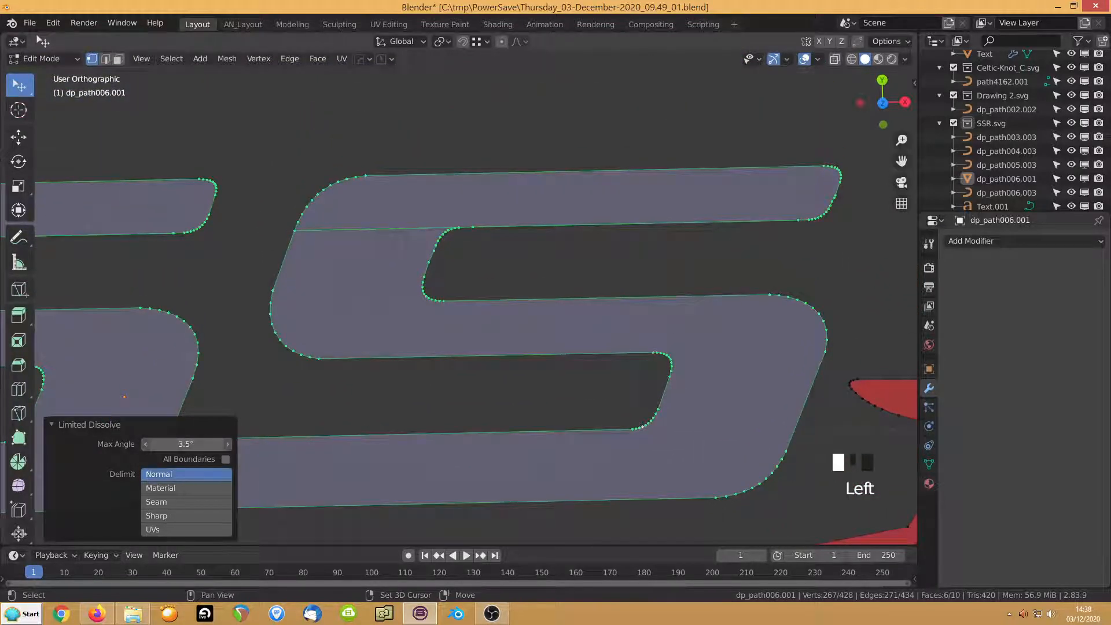
pyautogui.moveTo(185, 444)
pyautogui.mouseDown()
pyautogui.moveTo(146, 444)
pyautogui.moveTo(233, 444)
pyautogui.moveTo(185, 444)
pyautogui.mouseUp()
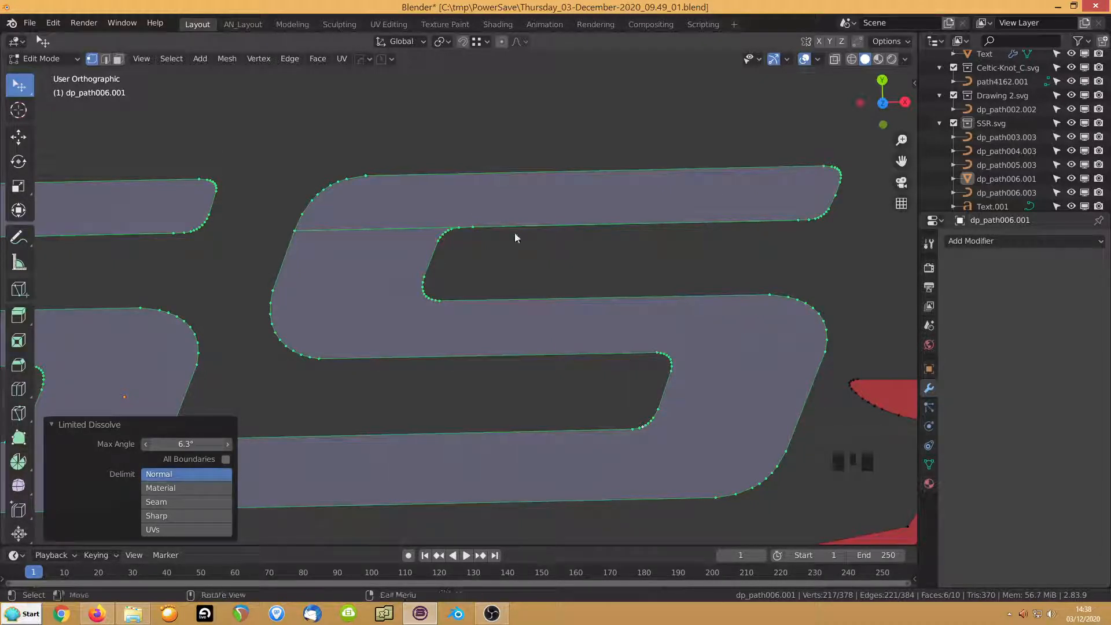
# Examine the remaining vertices along the outlines of the two S letters and the R
pyautogui.scroll(-7, 432, 275)
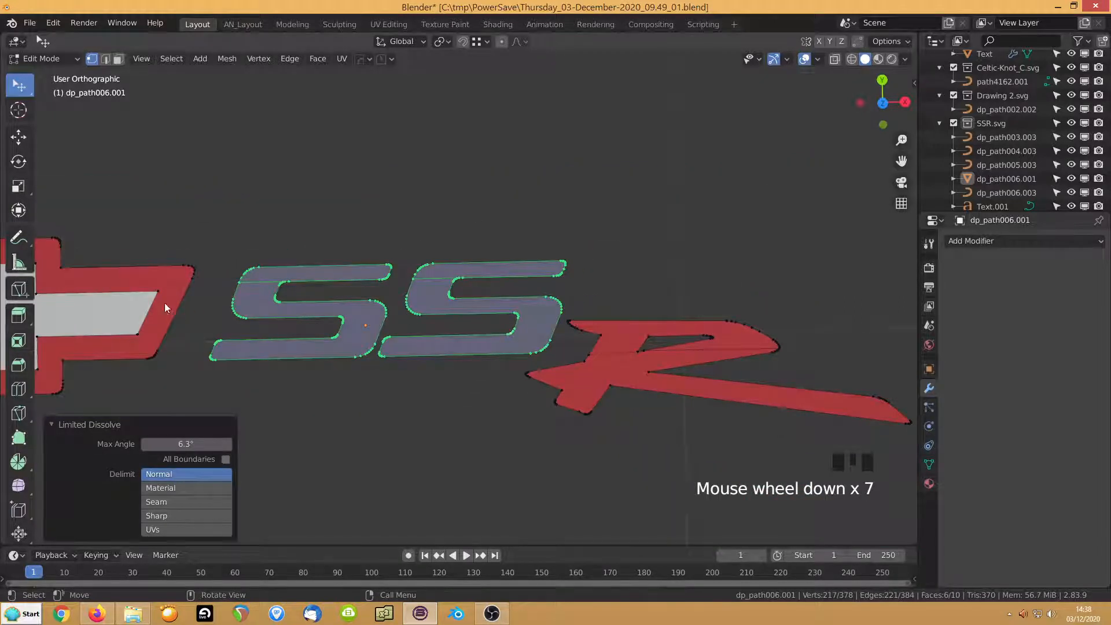
pyautogui.keyDown('shift'); pyautogui.moveTo(95, 345); pyautogui.dragTo(36, 334, button='middle'); pyautogui.keyUp('shift')
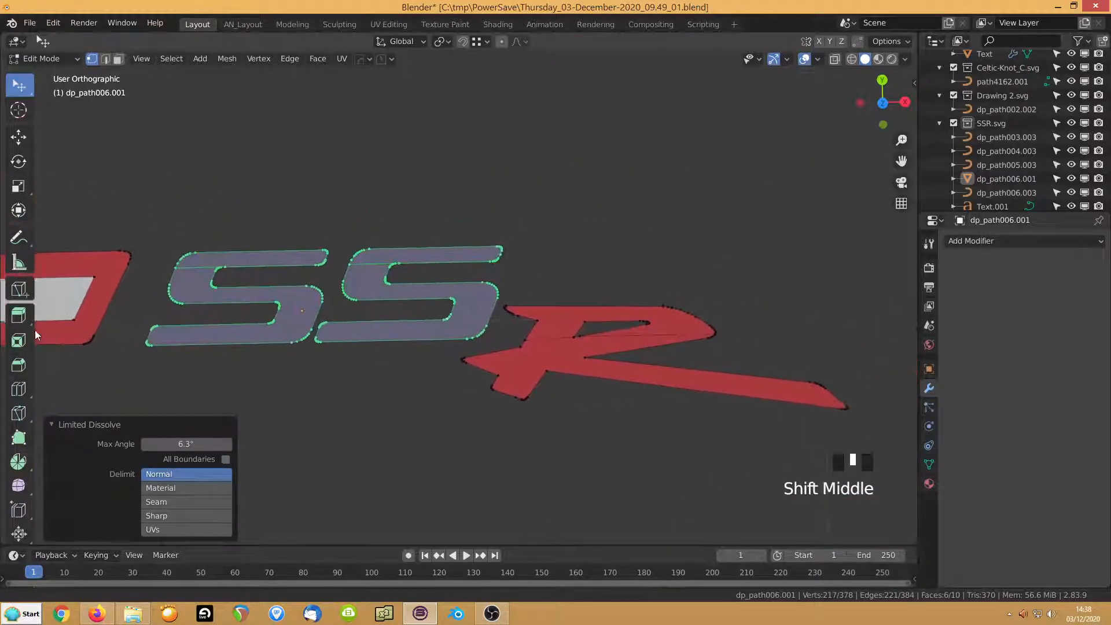
pyautogui.scroll(7, 318, 315)
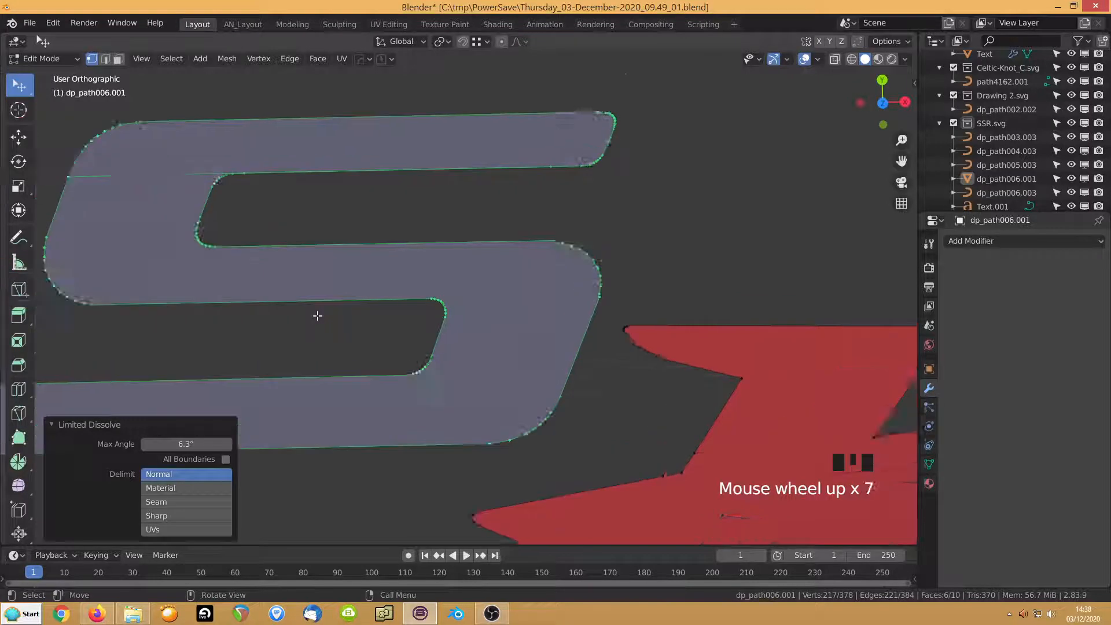
pyautogui.scroll(1, 318, 316)
pyautogui.scroll(-5, 317, 315)
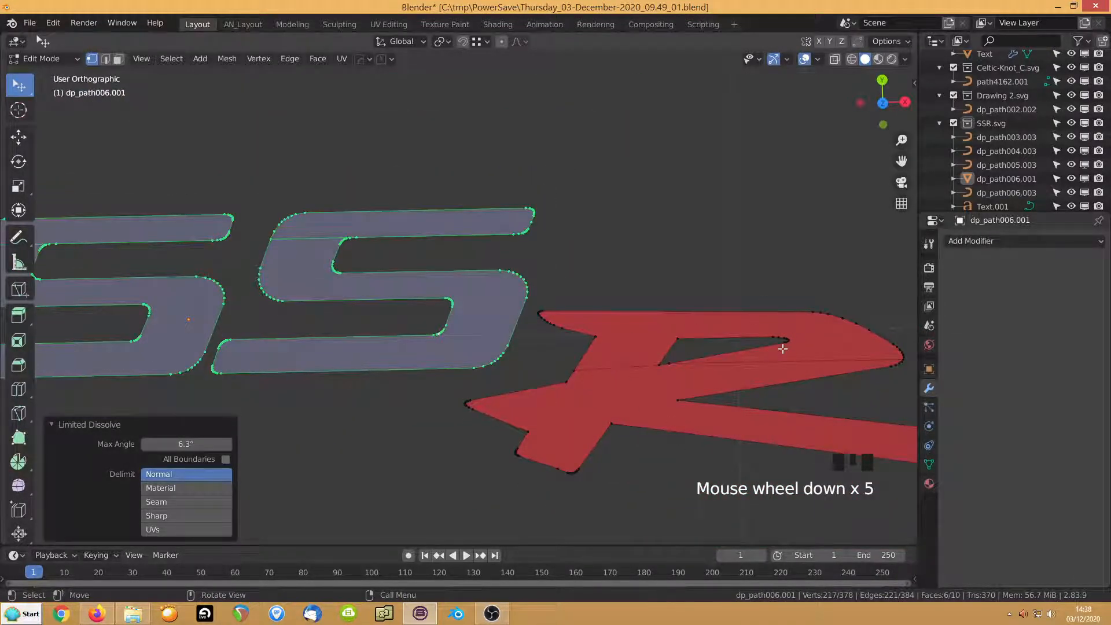
pyautogui.scroll(1, 593, 374)
pyautogui.scroll(-6, 587, 375)
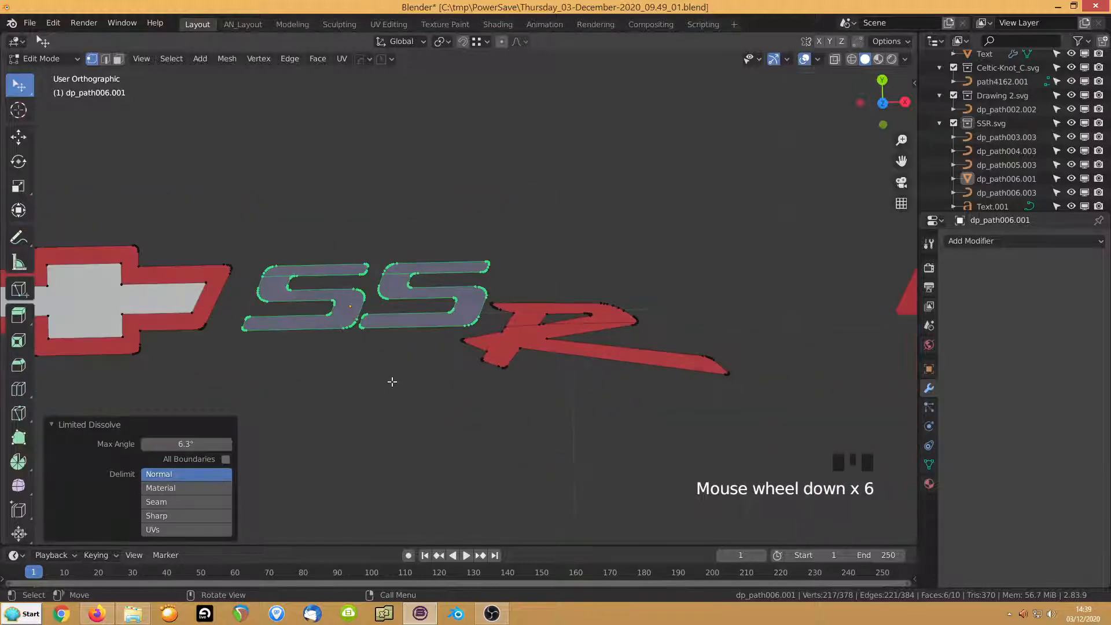
pyautogui.scroll(5, 376, 355)
# Check how each letter S is divided by selecting its individual faces in face selection mode
pyautogui.click(304, 284)
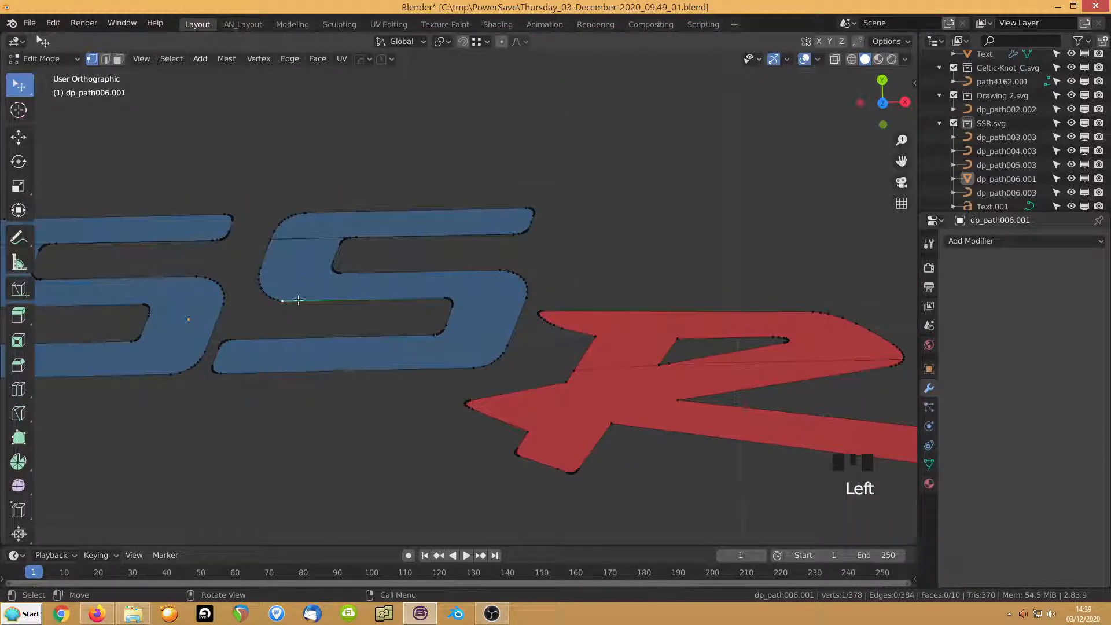
pyautogui.keyDown('shift'); pyautogui.moveTo(284, 294); pyautogui.dragTo(515, 348, button='middle'); pyautogui.keyUp('shift')
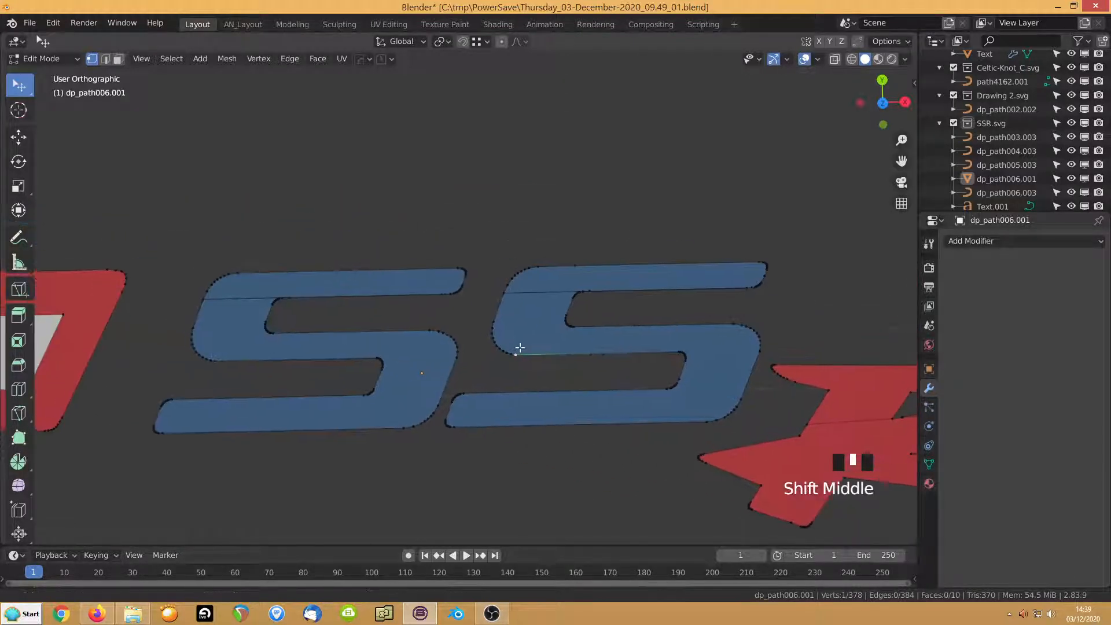
pyautogui.scroll(1, 512, 345)
pyautogui.press('3')
pyautogui.click(525, 332)
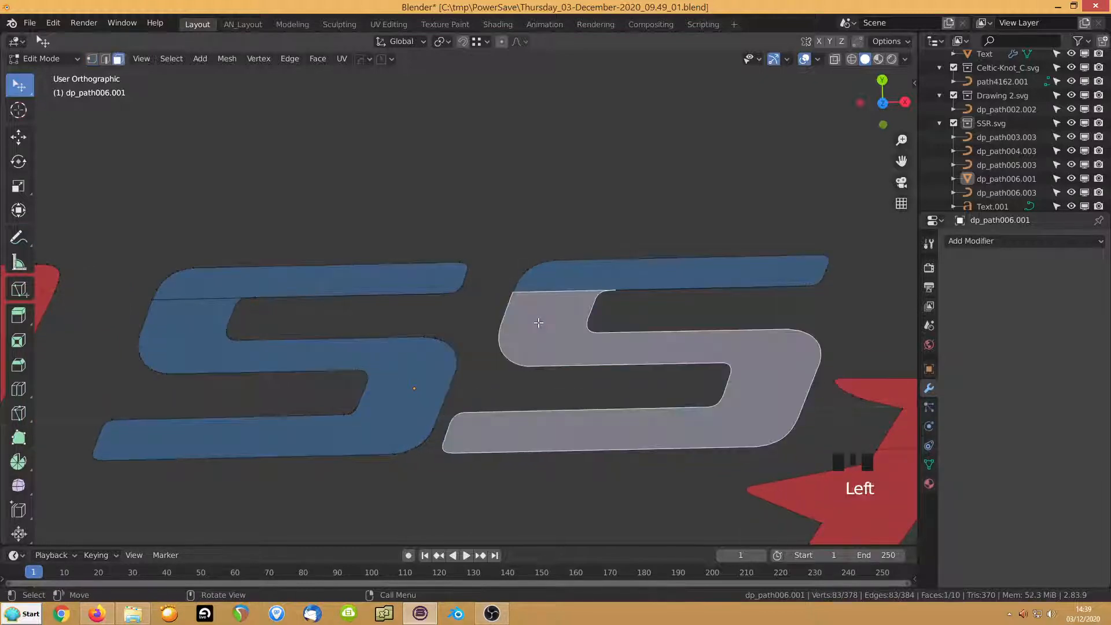
pyautogui.keyDown('shift'); pyautogui.click(562, 278); pyautogui.keyUp('shift')
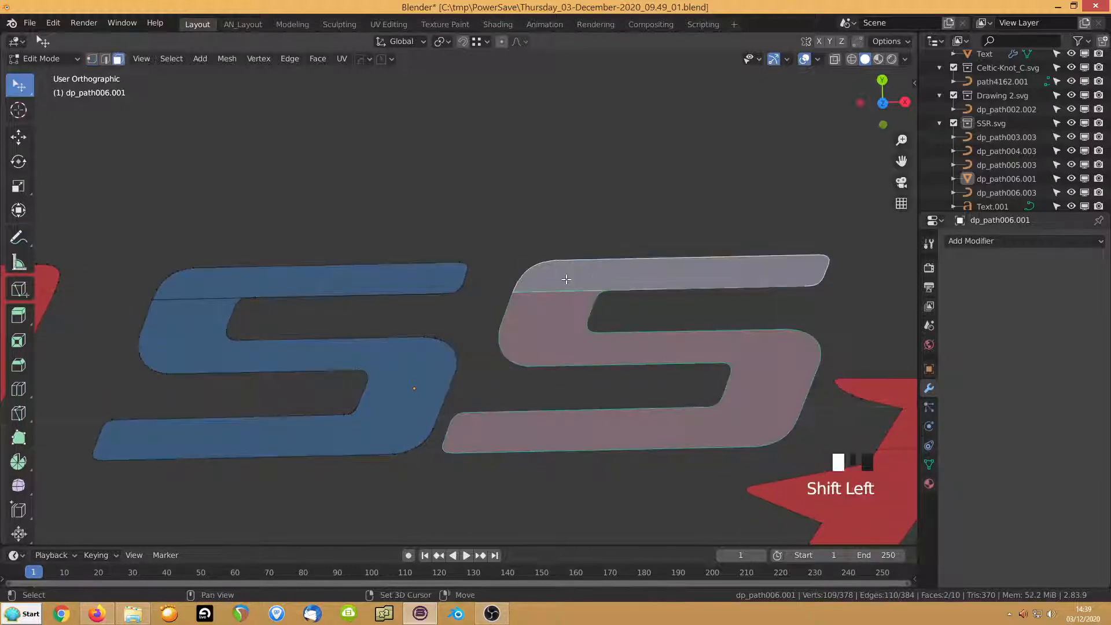
pyautogui.click(283, 278)
pyautogui.keyDown('shift'); pyautogui.click(169, 336); pyautogui.keyUp('shift')
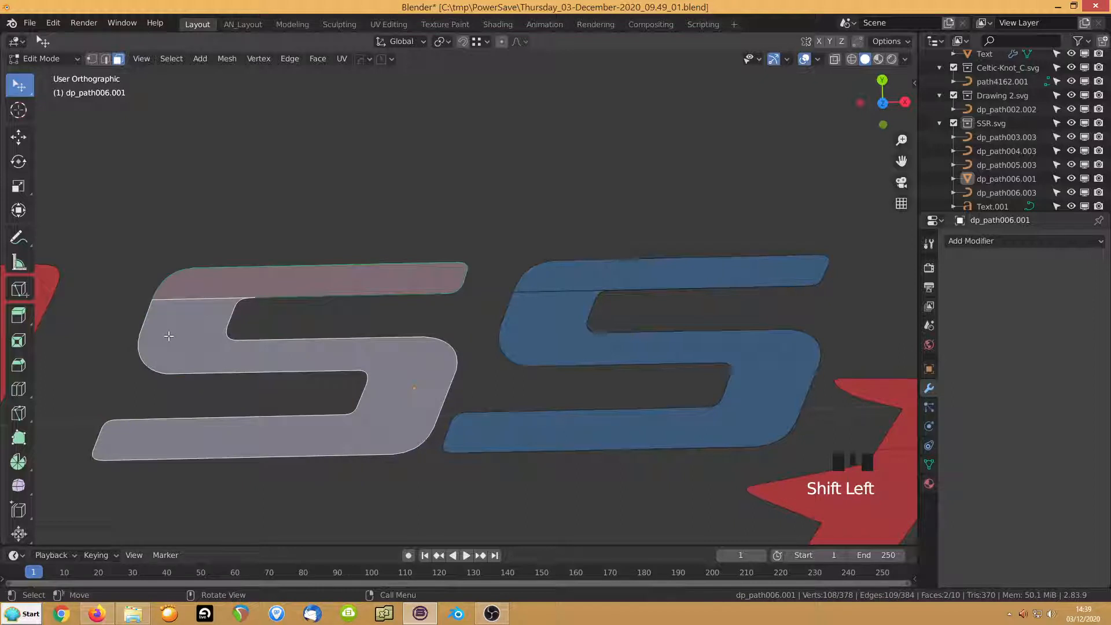
# Delete the dividing edges that cross the upper part of both S letters, leaving only their outlines
pyautogui.press('2')
pyautogui.click(184, 296)
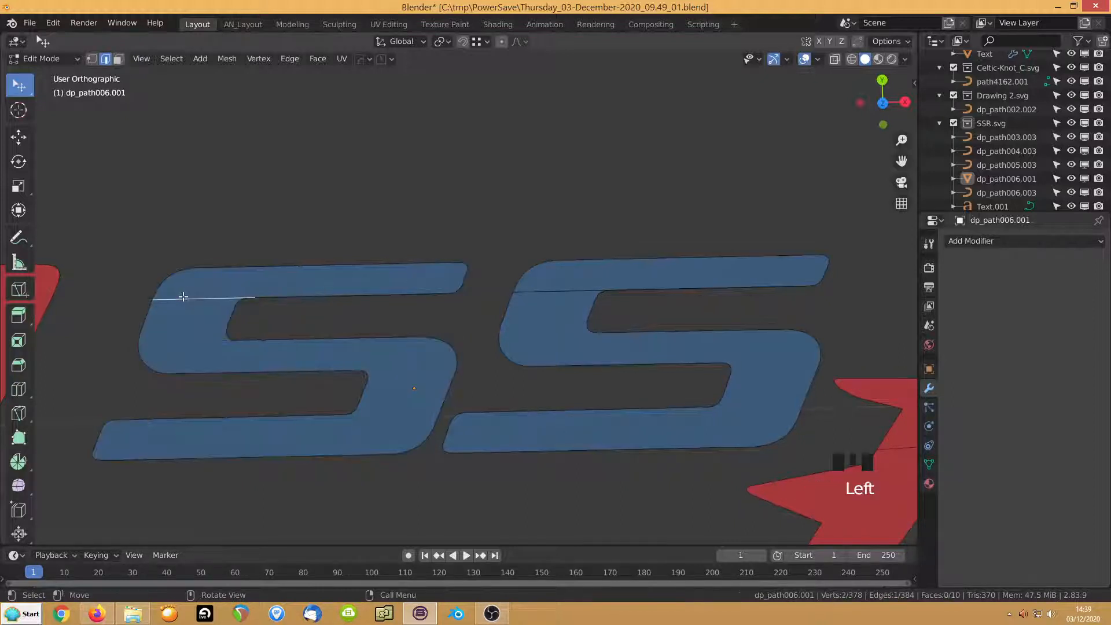
pyautogui.press('Delete')
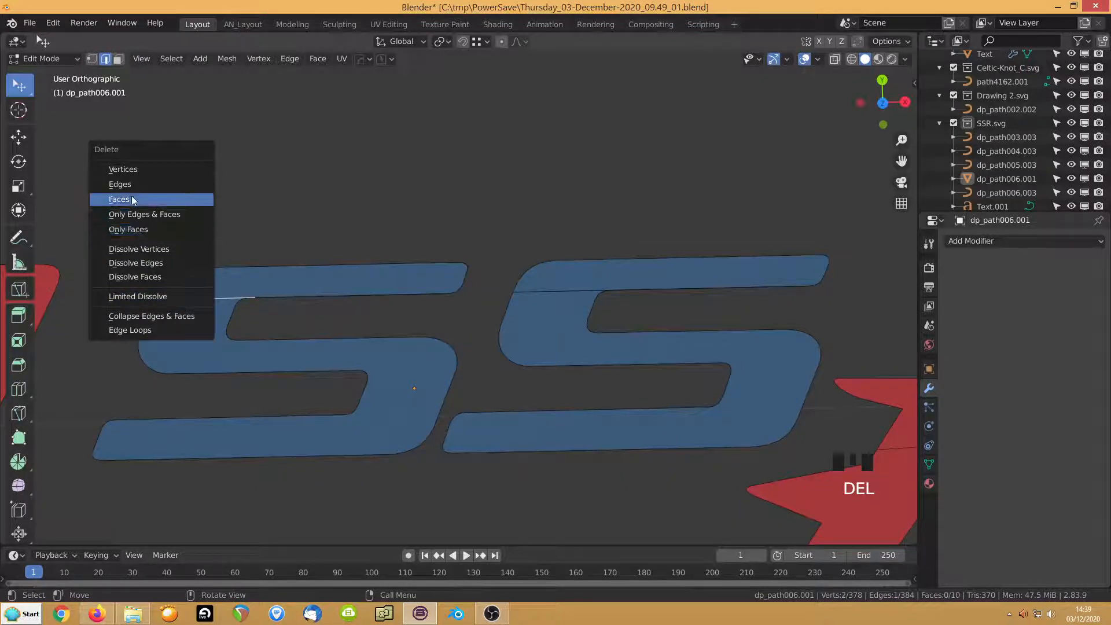
pyautogui.click(121, 184)
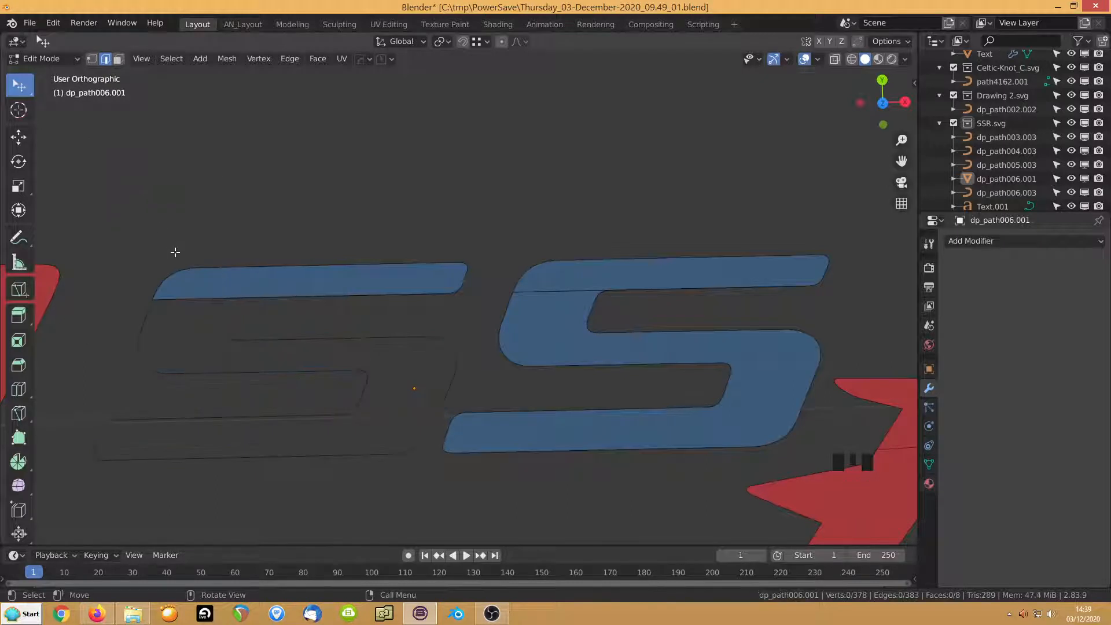
pyautogui.click(180, 296)
pyautogui.press('Delete')
pyautogui.click(179, 293)
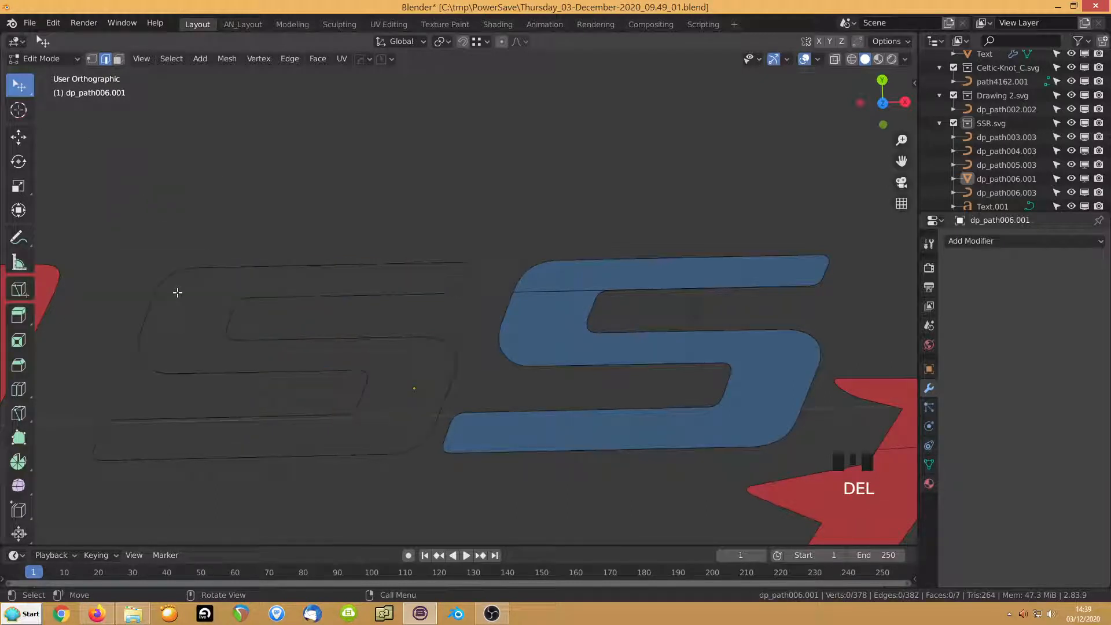
pyautogui.click(556, 290)
pyautogui.press('Delete')
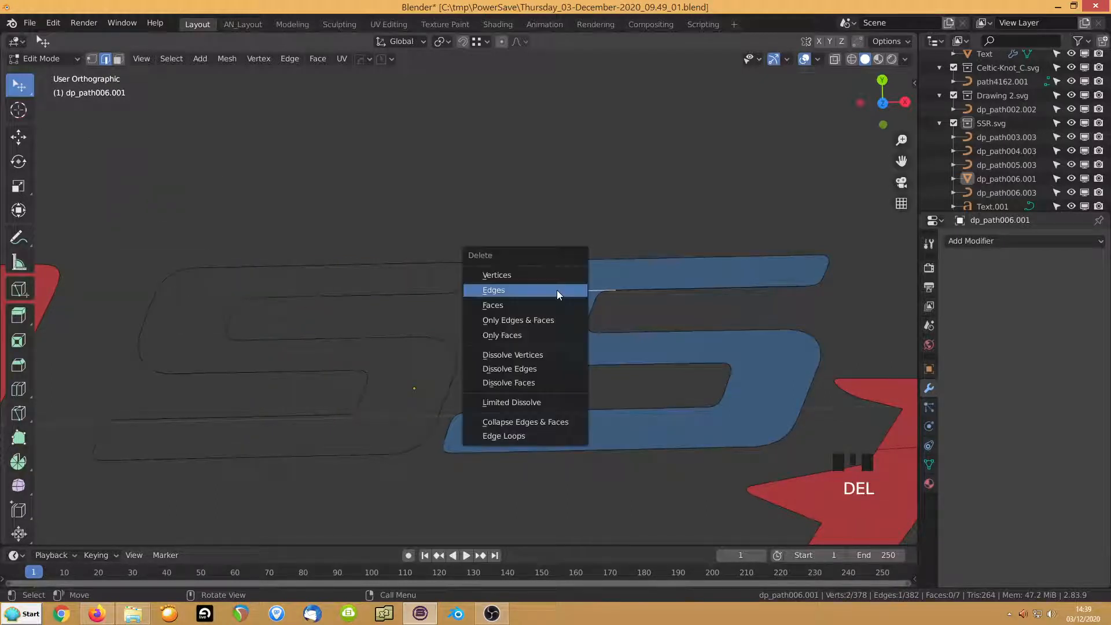
pyautogui.click(557, 290)
pyautogui.press('Delete')
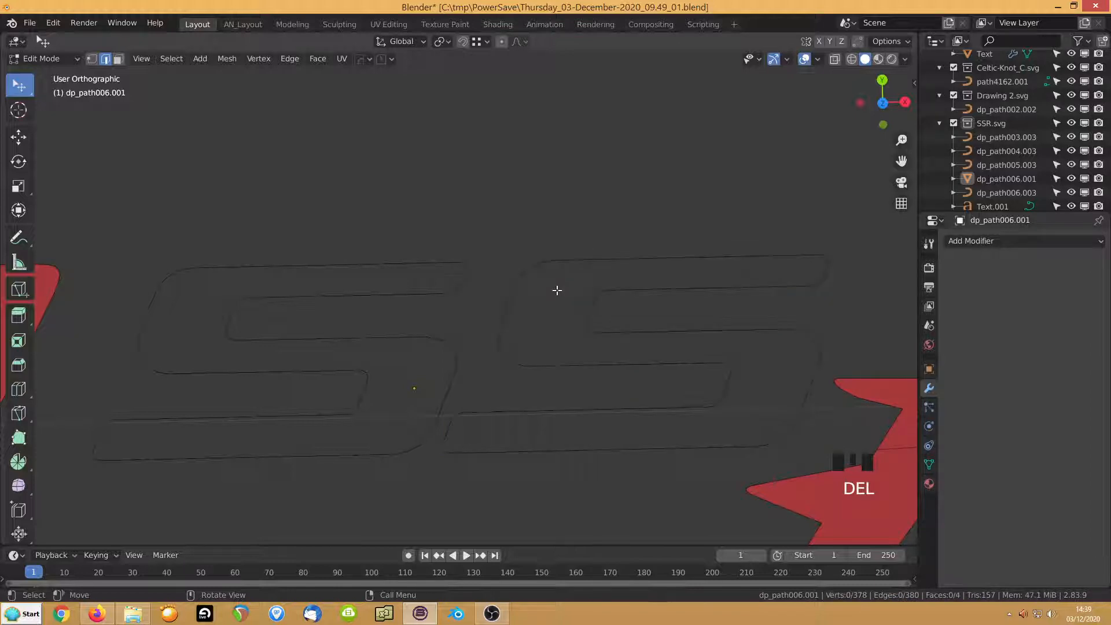
# Select the linked outline of each letter S in turn and fill it with a single face
pyautogui.press('2')
pyautogui.click(542, 262)
pyautogui.press('l')
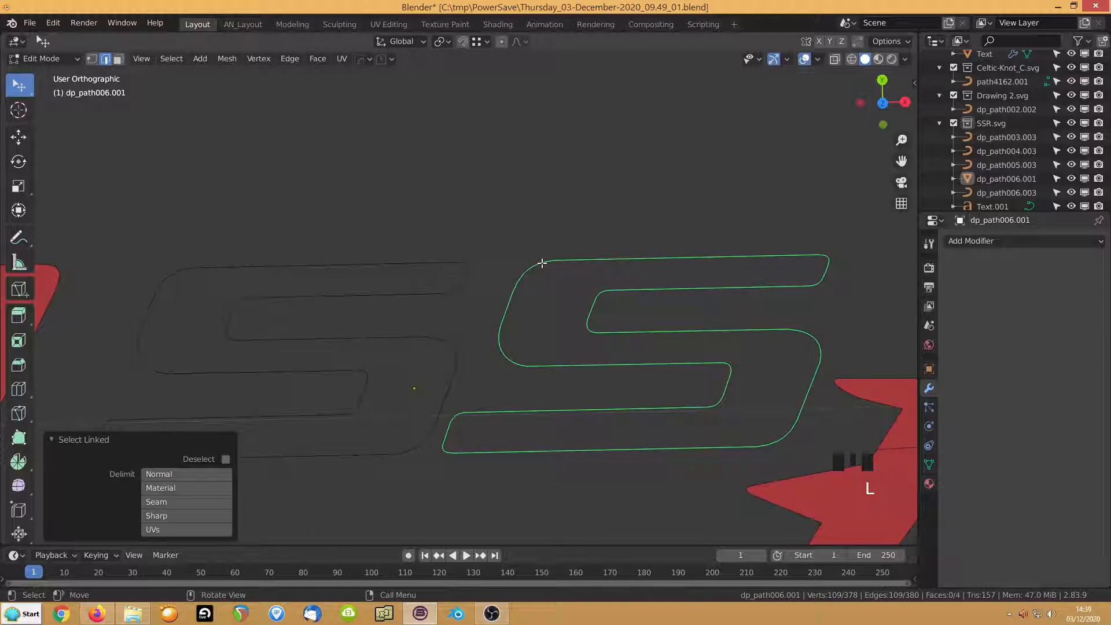
pyautogui.press('f')
pyautogui.click(311, 264)
pyautogui.press('l')
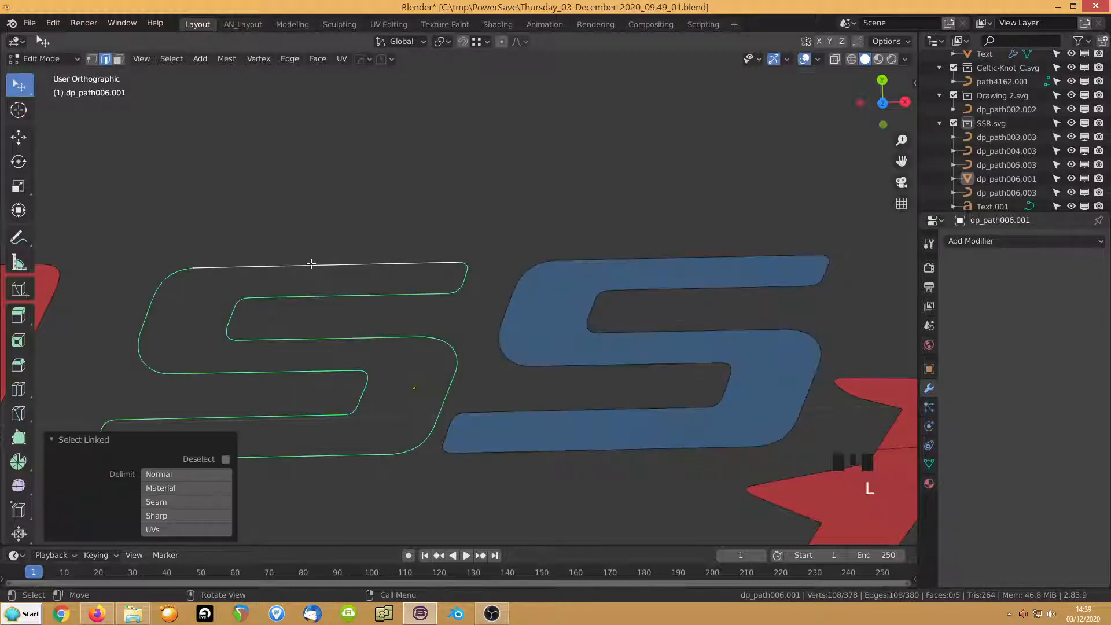
pyautogui.press('f')
# Select the dividing edge across the R's stem and examine the letter's divisions up close in the top orthographic view
pyautogui.scroll(-5, 351, 346)
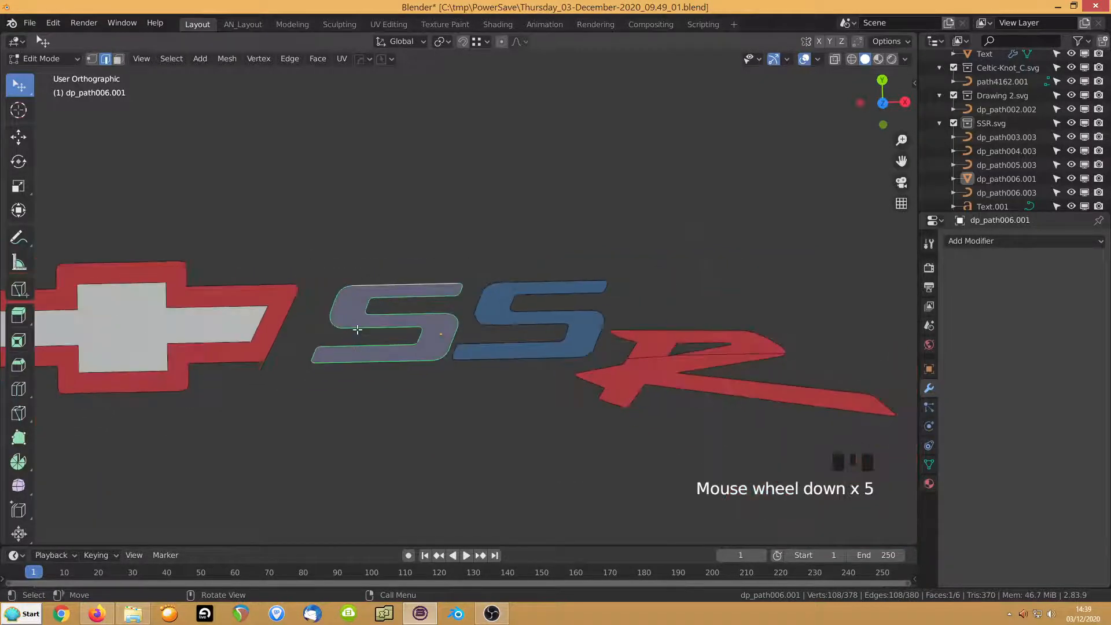
pyautogui.moveTo(356, 332); pyautogui.dragTo(601, 345, button='middle')
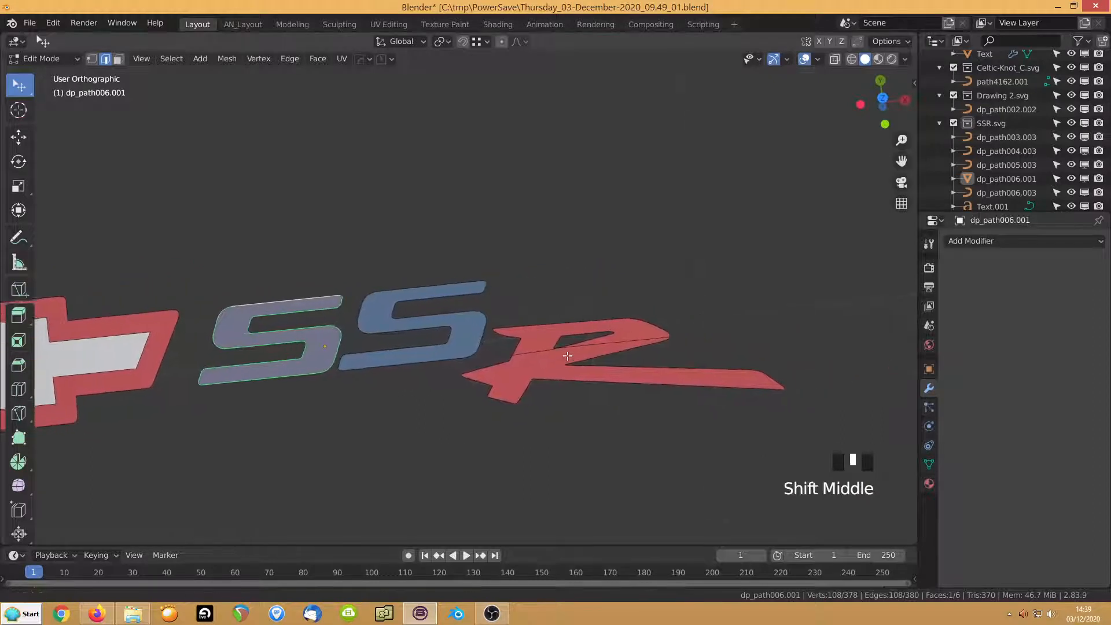
pyautogui.scroll(4, 600, 346)
pyautogui.click(628, 387)
pyautogui.moveTo(629, 386); pyautogui.dragTo(489, 374, button='middle')
pyautogui.scroll(4, 484, 384)
pyautogui.scroll(-4, 484, 384)
pyautogui.press('KP_7')
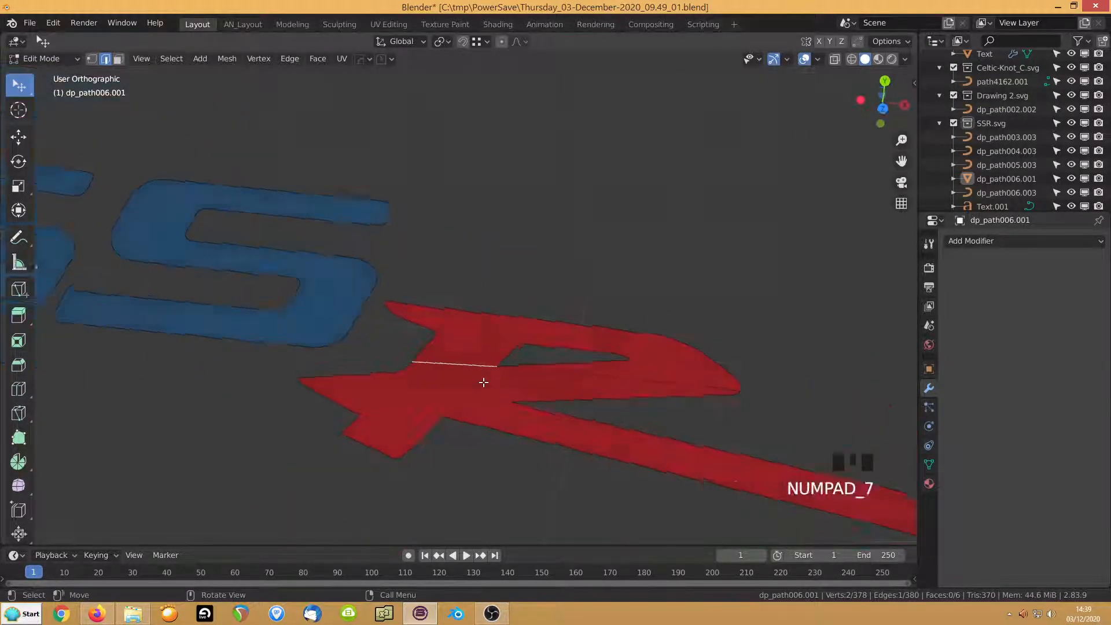
pyautogui.scroll(2, 470, 380)
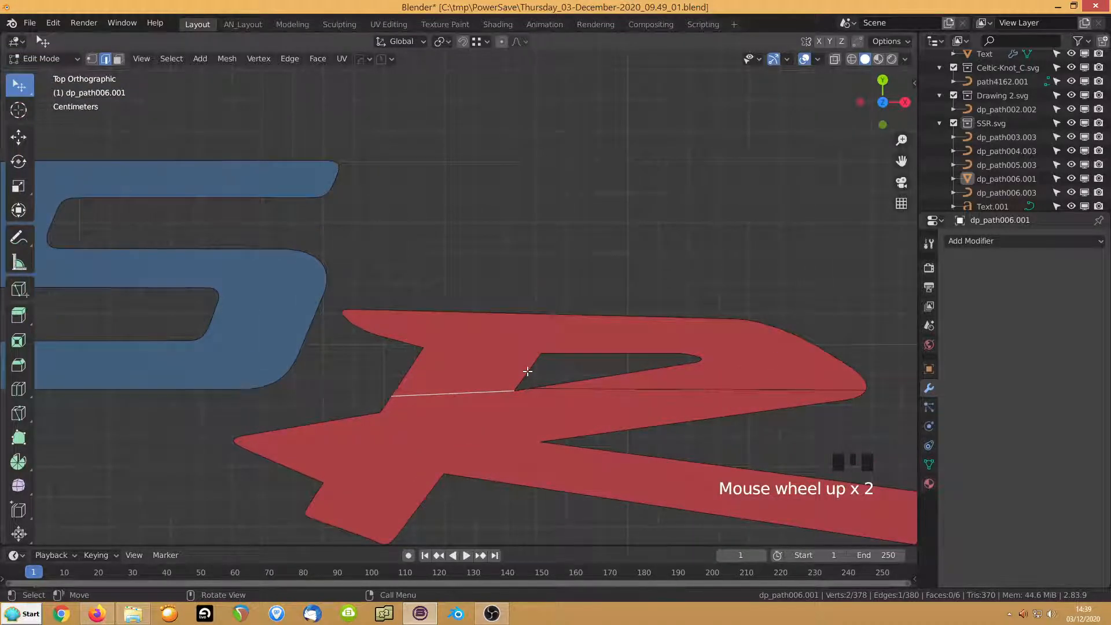
# Show the vertices and knife-cut across the R's stem above its dividing edge, from the inner opening to the outer edge
pyautogui.press('k')
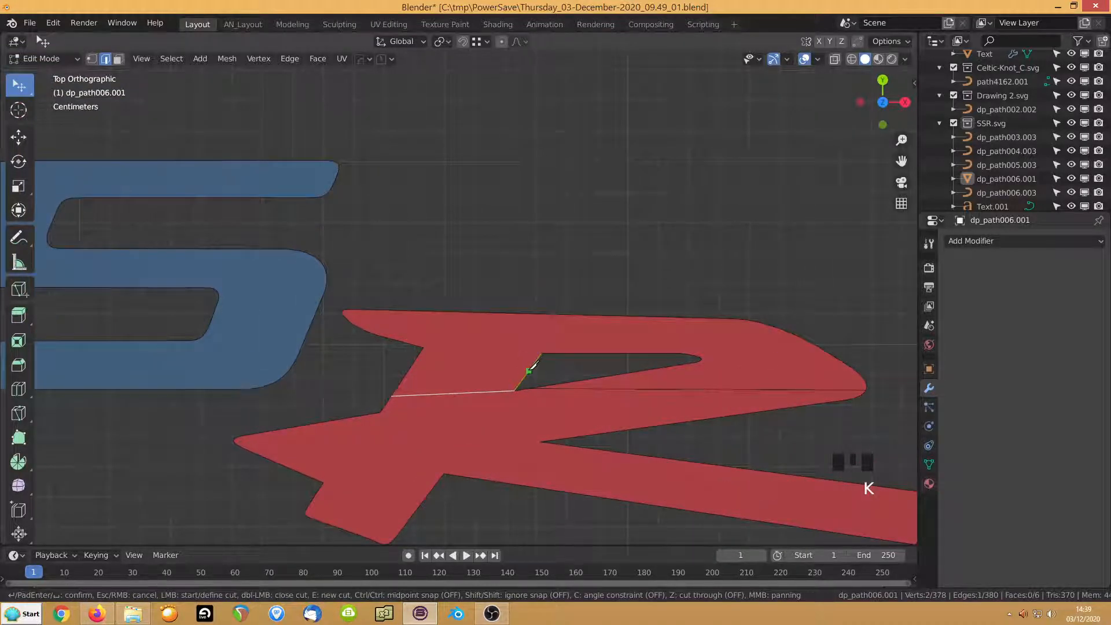
pyautogui.press('Return')
pyautogui.press('1')
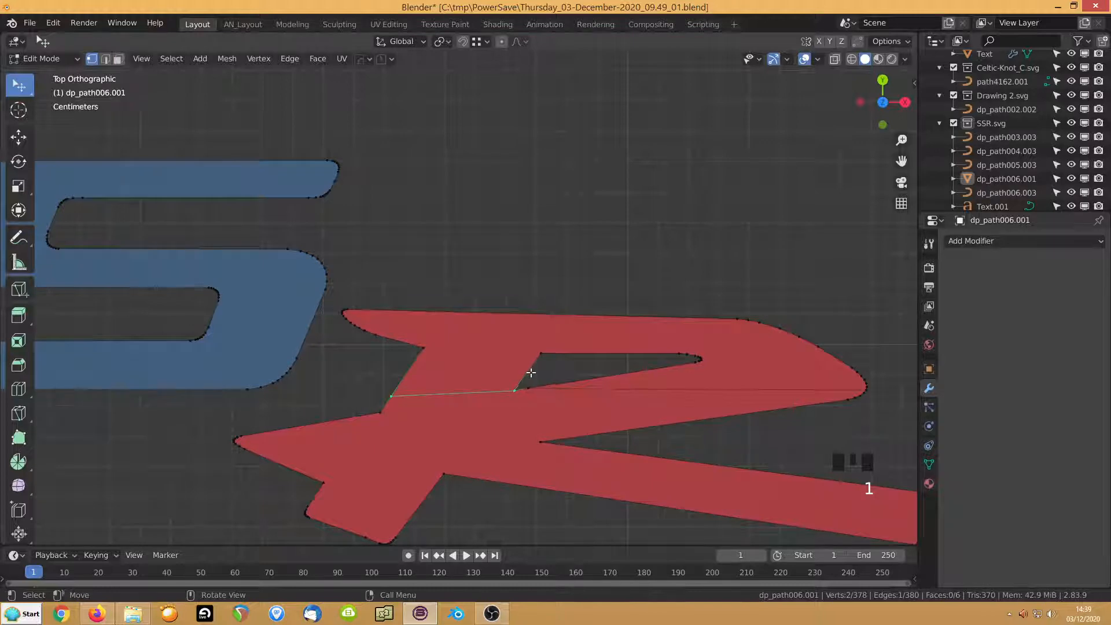
pyautogui.press('k')
pyautogui.click(528, 372)
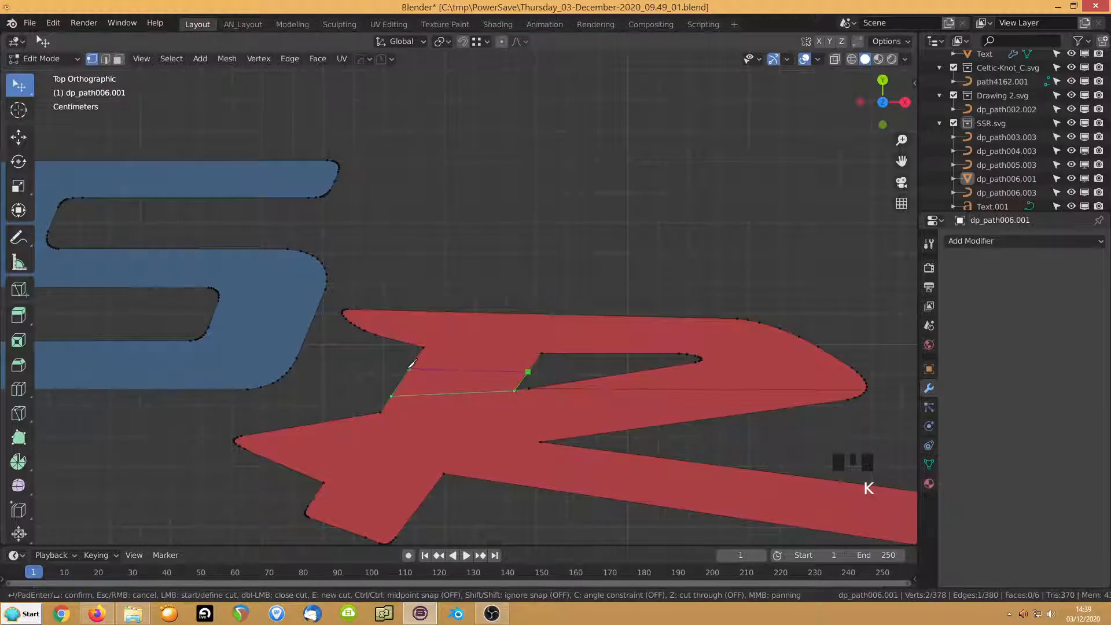
pyautogui.click(409, 368)
pyautogui.press('Return')
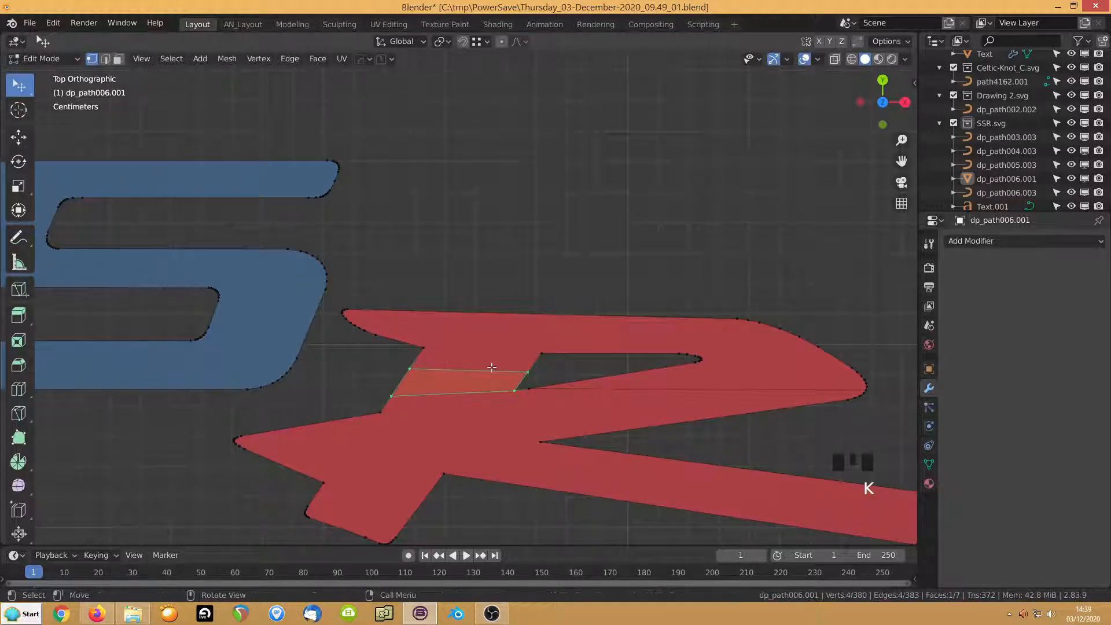
# Knife-cut across both arms of the R's bowl, the lower arm from the opening to its underside and the upper arm to the top edge
pyautogui.press('k')
pyautogui.click(621, 374)
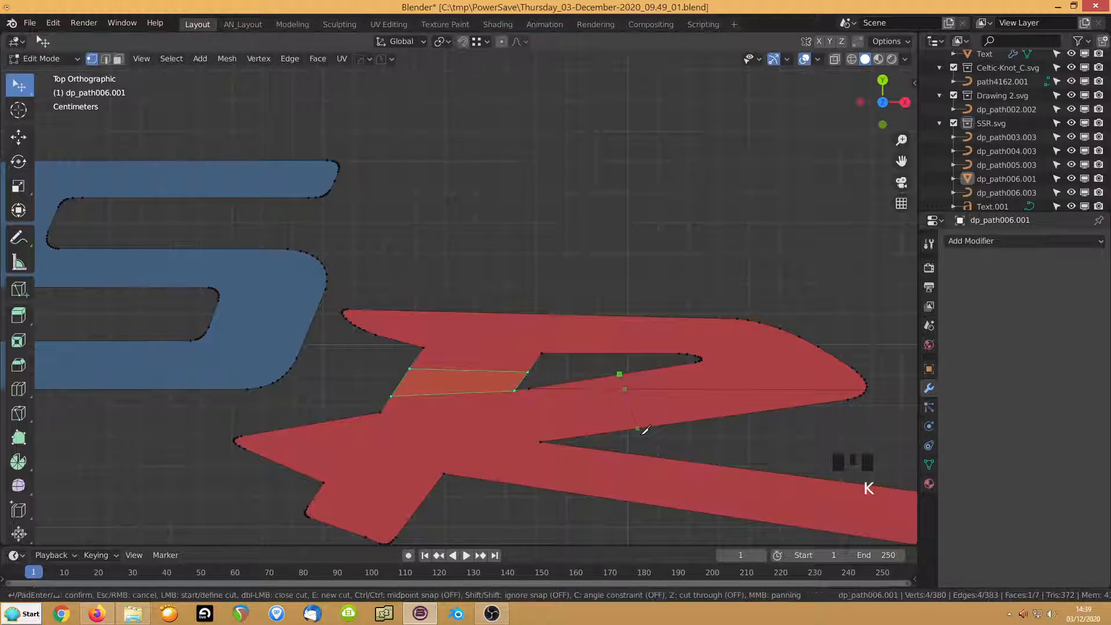
pyautogui.click(636, 427)
pyautogui.press('Return')
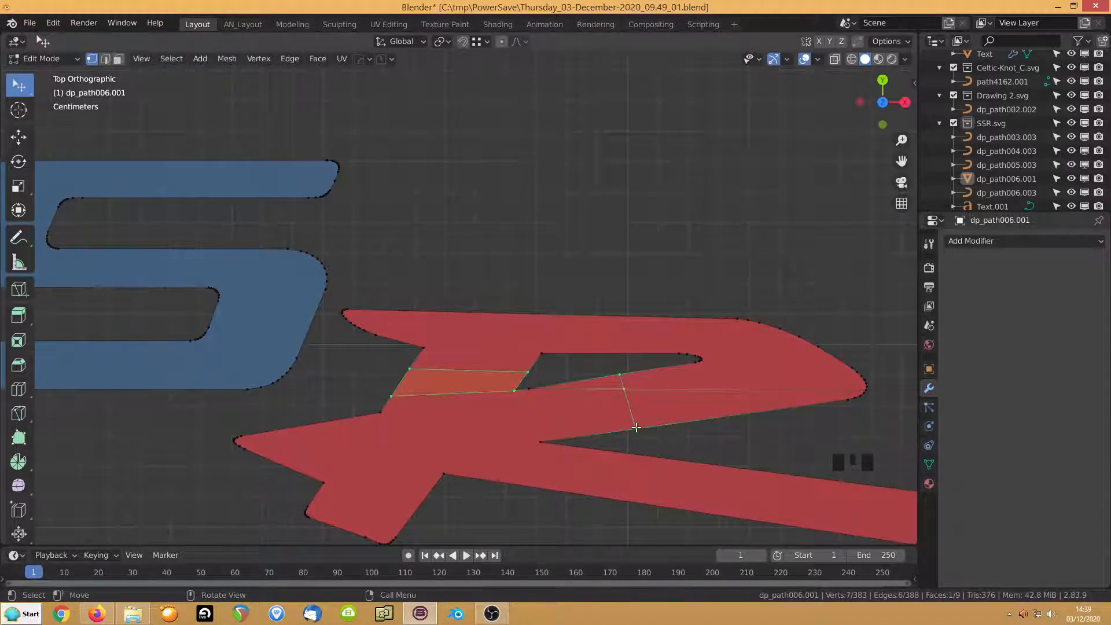
pyautogui.press('k')
pyautogui.click(593, 351)
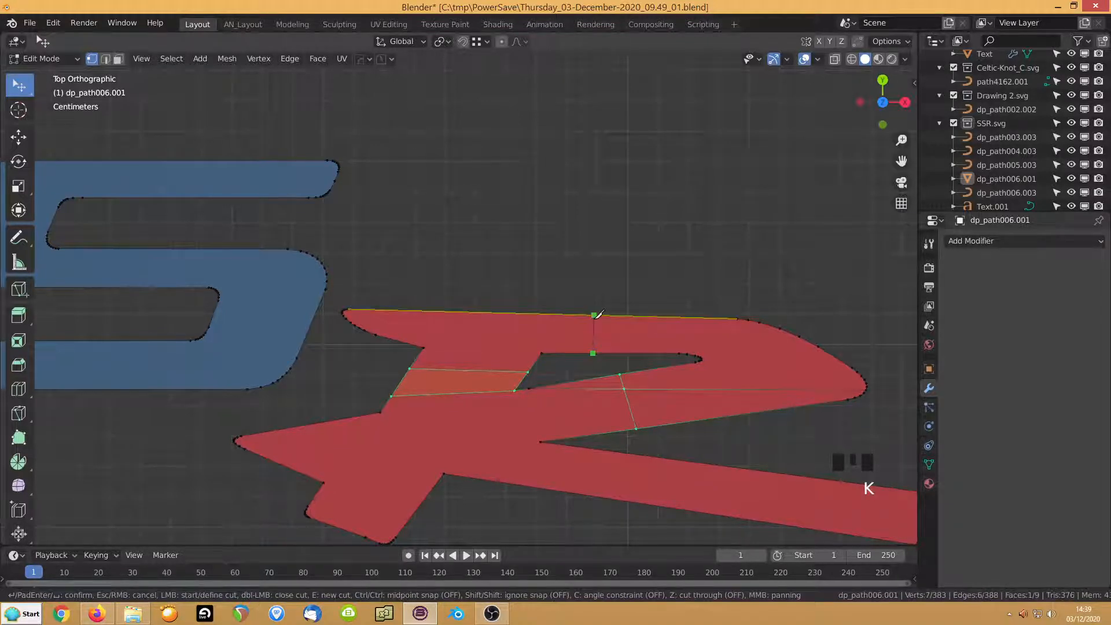
pyautogui.click(596, 315)
pyautogui.press('Return')
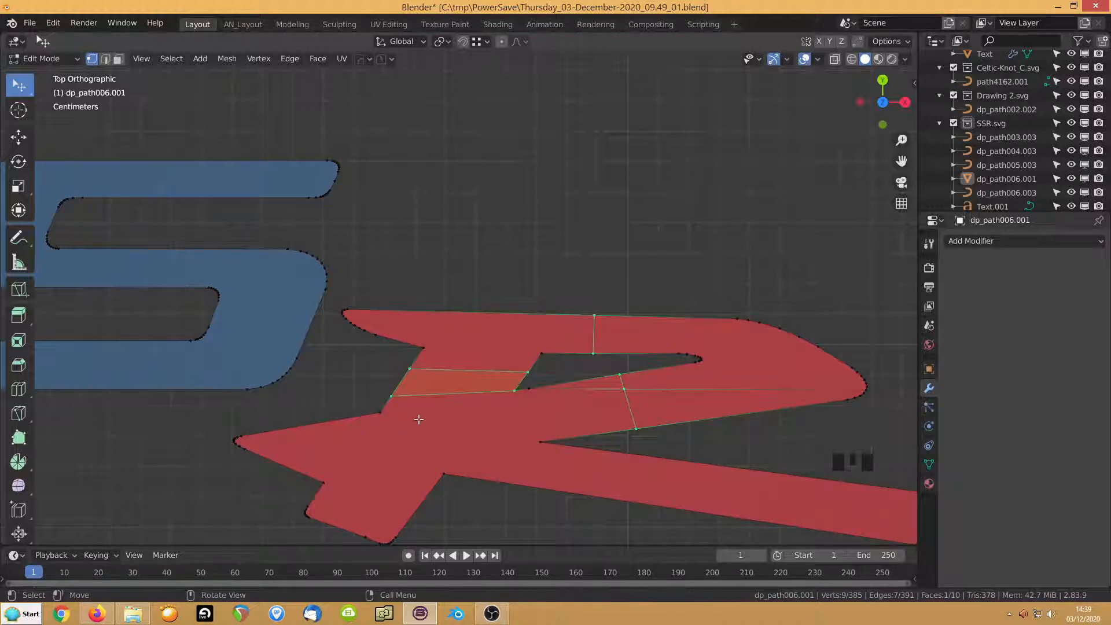
# Dissolve the three old dividing edges across the R's stem and lower bowl with Dissolve Verts turned off
pyautogui.click(455, 394)
pyautogui.press('2')
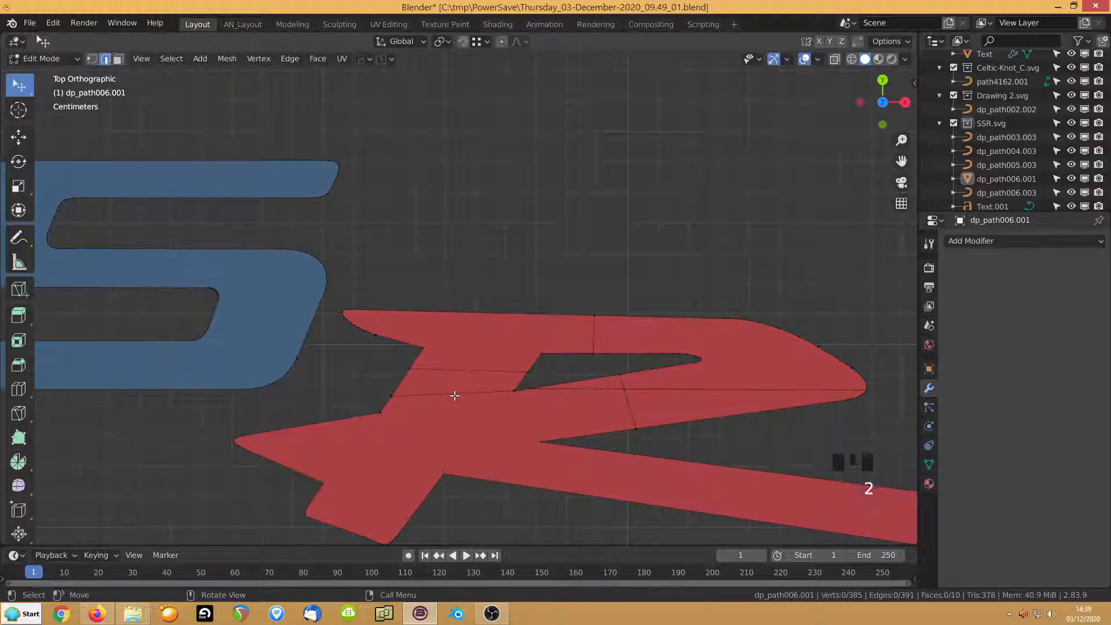
pyautogui.click(457, 393)
pyautogui.keyDown('shift'); pyautogui.click(613, 387); pyautogui.keyUp('shift')
pyautogui.keyDown('shift'); pyautogui.click(679, 385); pyautogui.keyUp('shift')
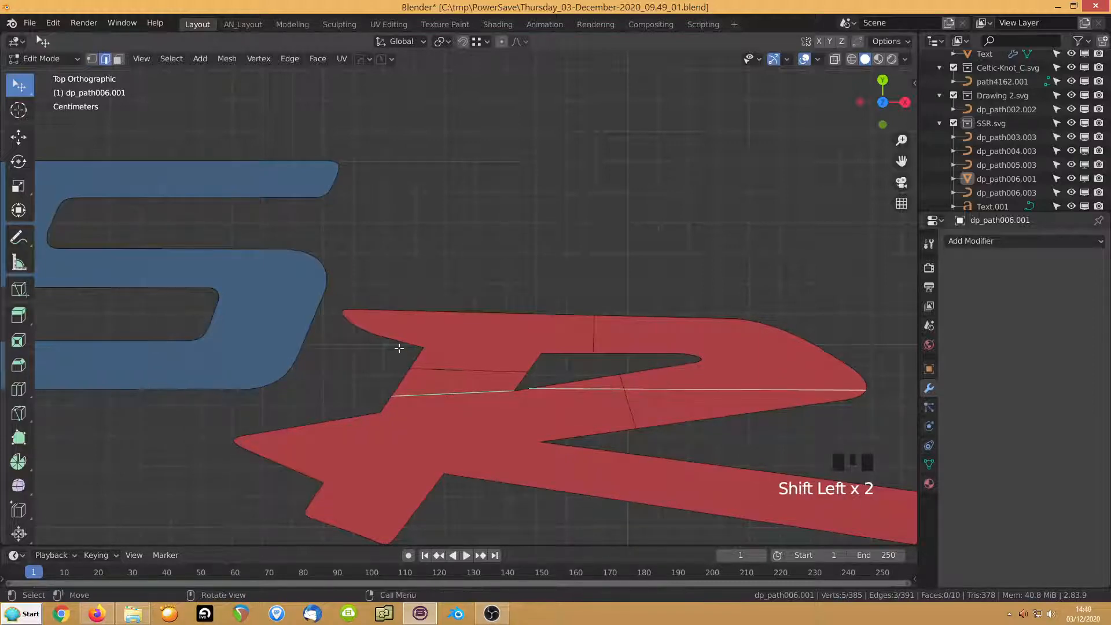
pyautogui.press('Delete')
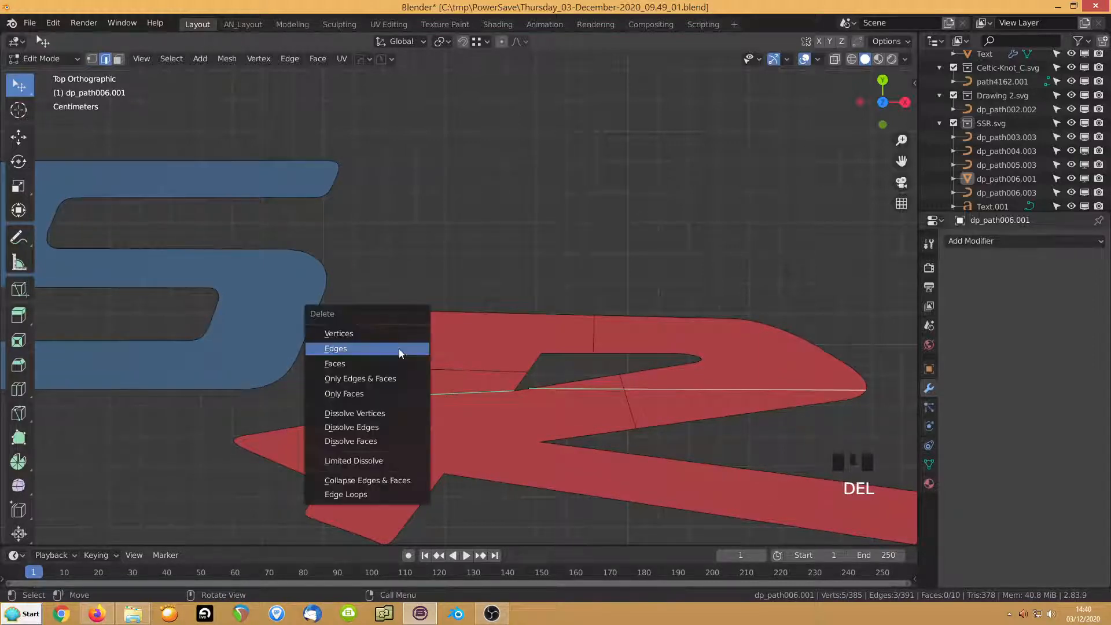
pyautogui.click(352, 429)
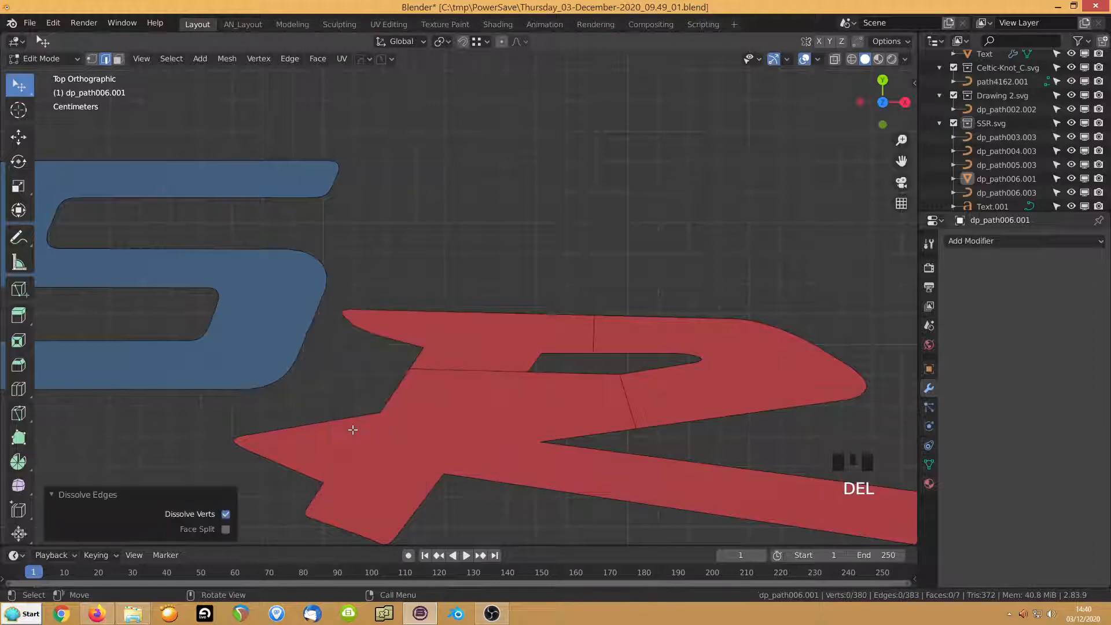
pyautogui.click(226, 515)
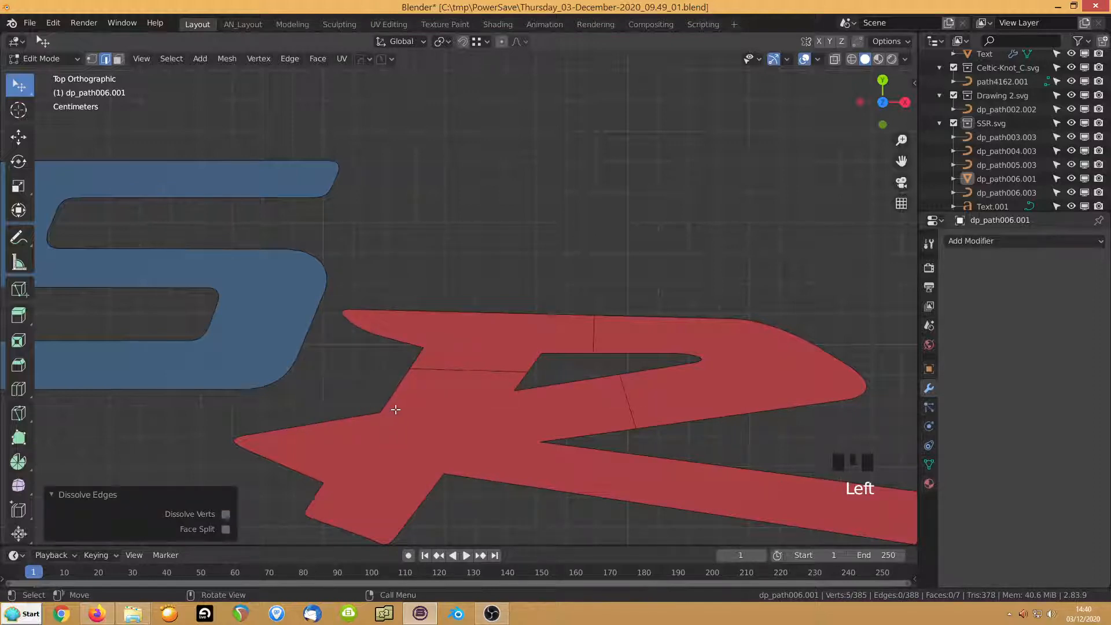
# Dissolve the leftover vertices on the bowl's cut, beside the opening's lower corner and on the stem's outer edge of the R
pyautogui.press('1')
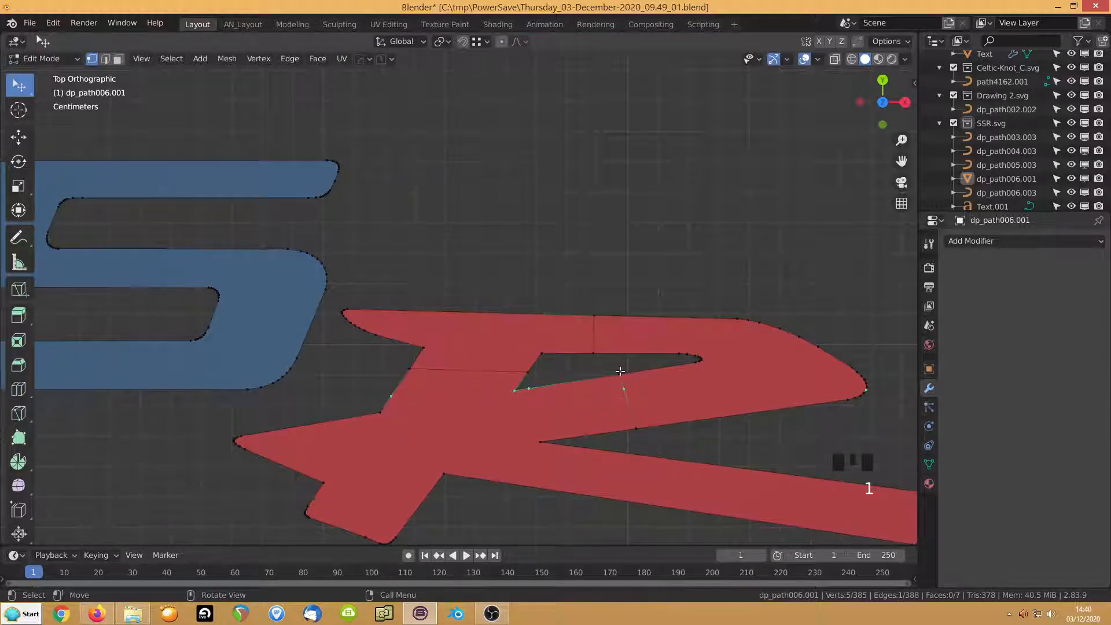
pyautogui.click(626, 388)
pyautogui.hotkey('ctrl', 'x')
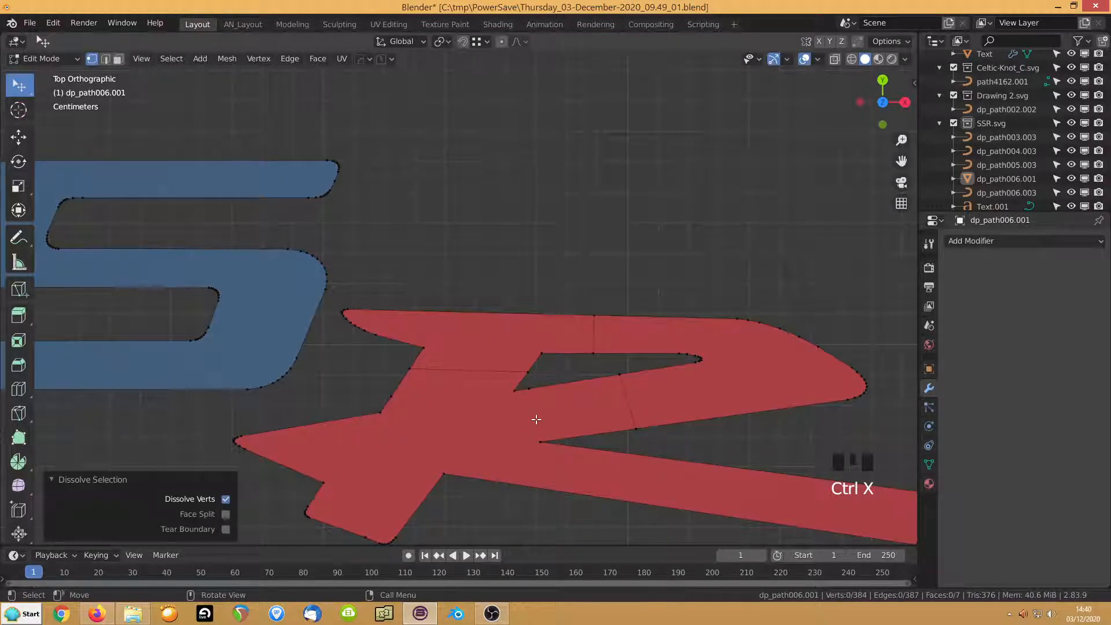
pyautogui.click(524, 391)
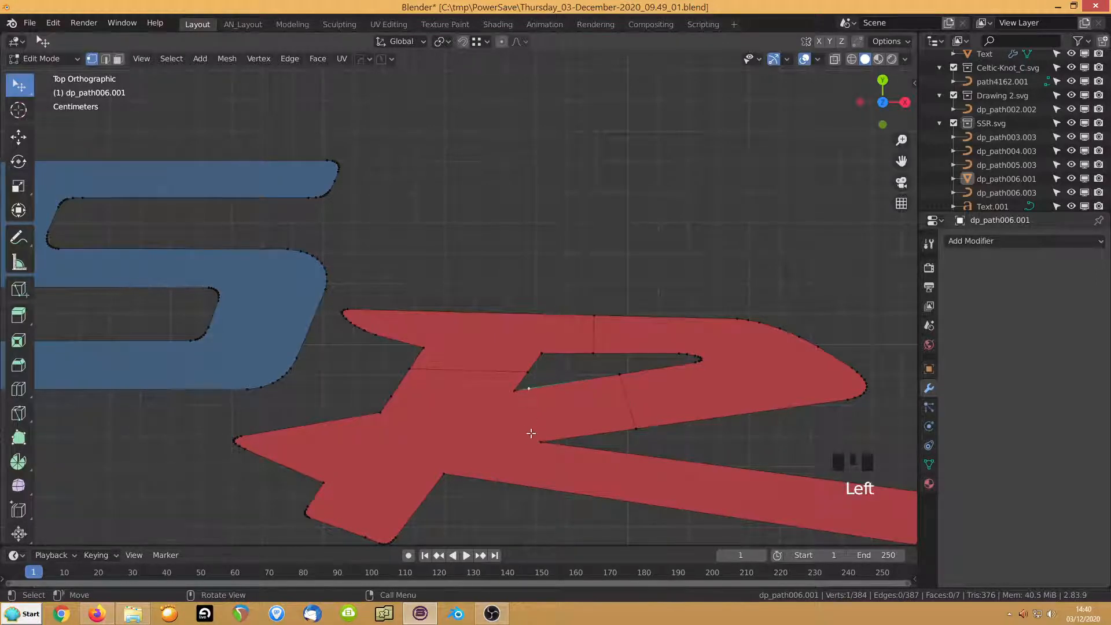
pyautogui.hotkey('ctrl', 'x')
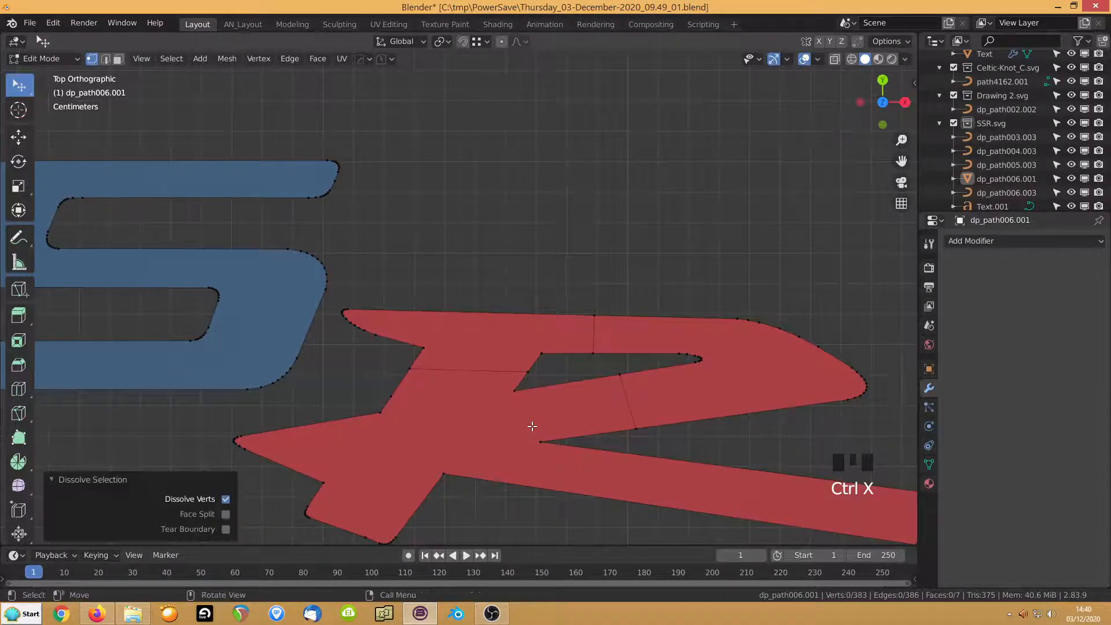
pyautogui.click(402, 403)
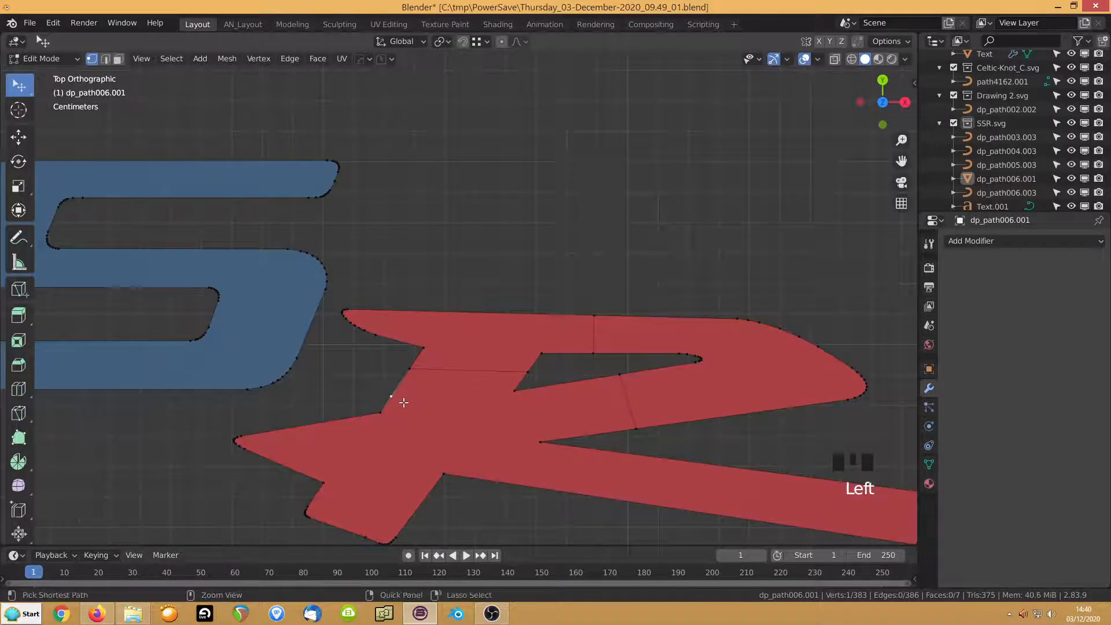
pyautogui.hotkey('ctrl', 'x')
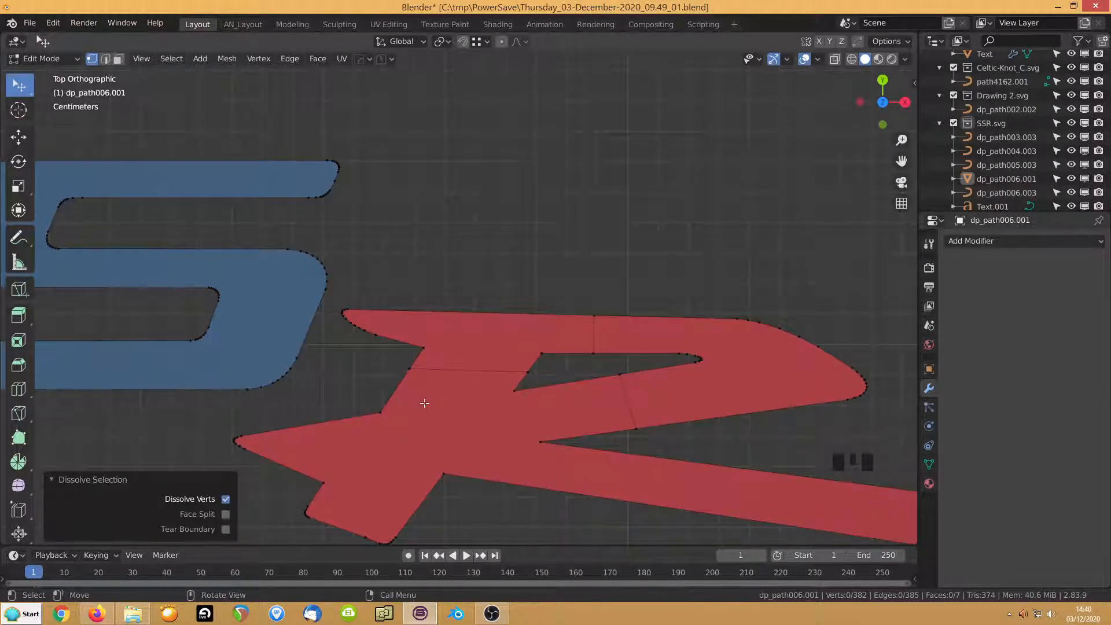
# Knife-cut across the R's long leg near the point where it splits from the bowl
pyautogui.keyDown('shift'); pyautogui.moveTo(426, 402); pyautogui.dragTo(397, 297, button='middle'); pyautogui.keyUp('shift')
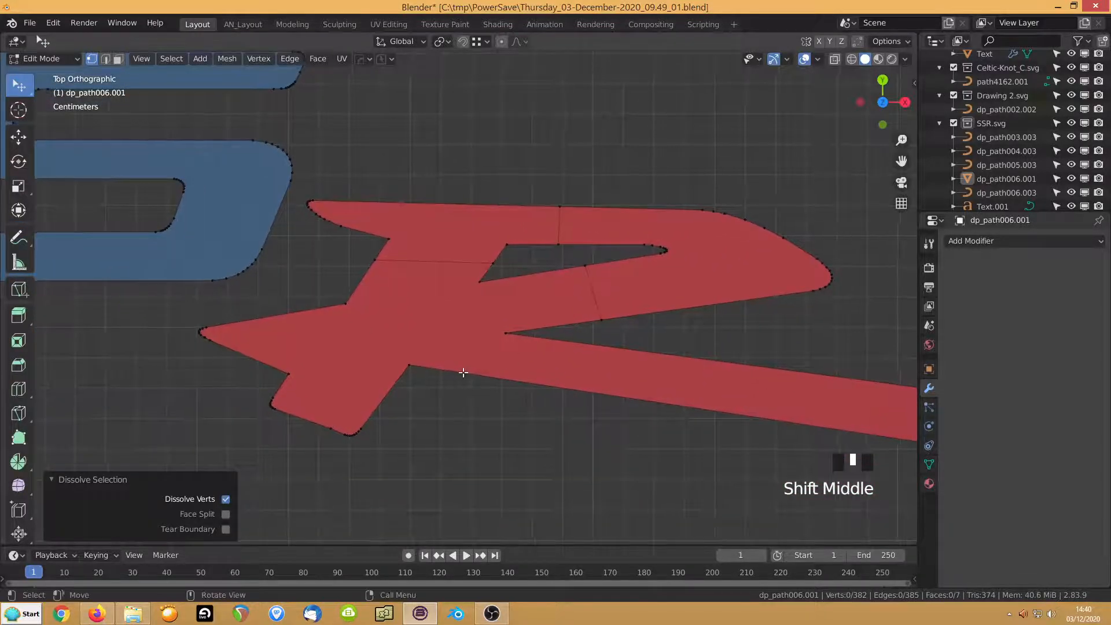
pyautogui.press('k')
pyautogui.click(586, 343)
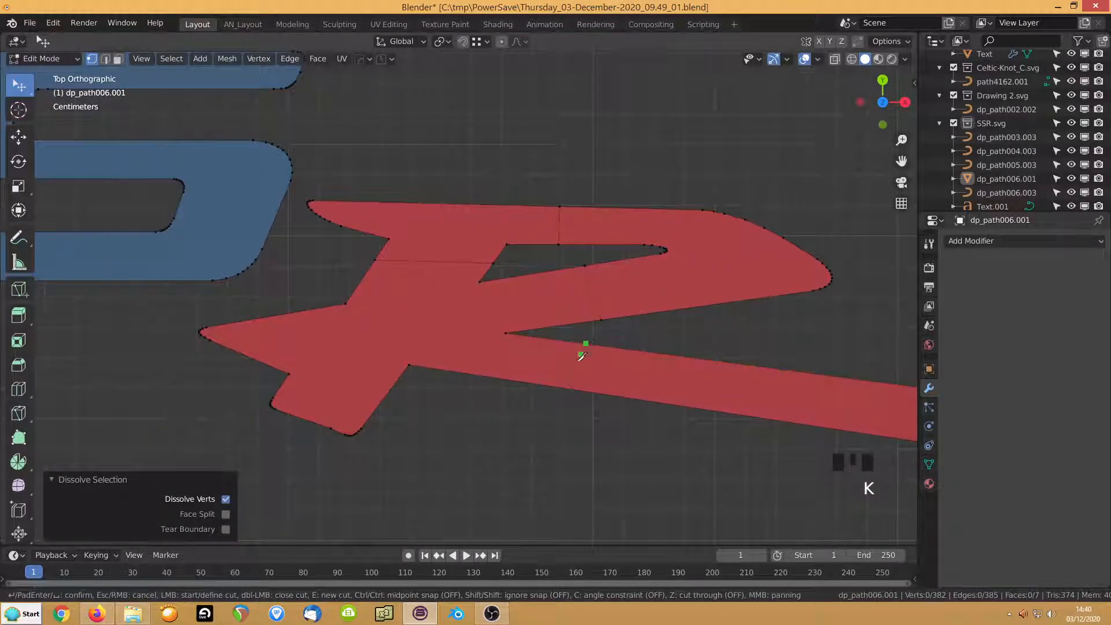
pyautogui.click(566, 388)
pyautogui.press('Return')
# Knife-cut across the R's short foot and across its pointed spike to separate both ends from the body
pyautogui.press('k')
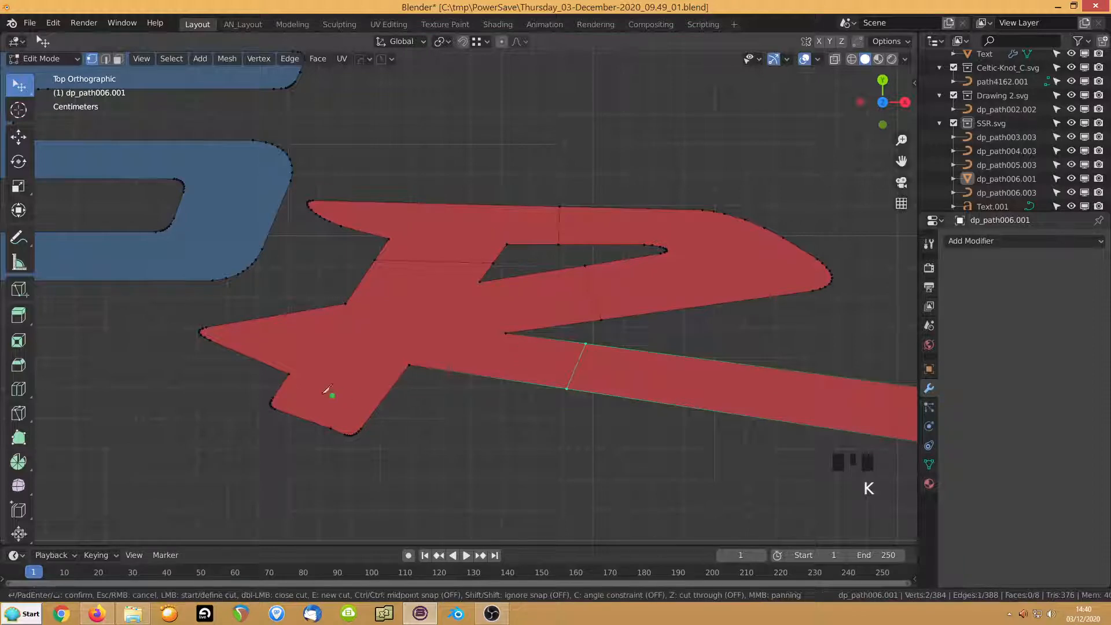
pyautogui.click(282, 383)
pyautogui.click(373, 414)
pyautogui.press('Return')
pyautogui.press('k')
pyautogui.click(300, 311)
pyautogui.click(276, 368)
pyautogui.press('Return')
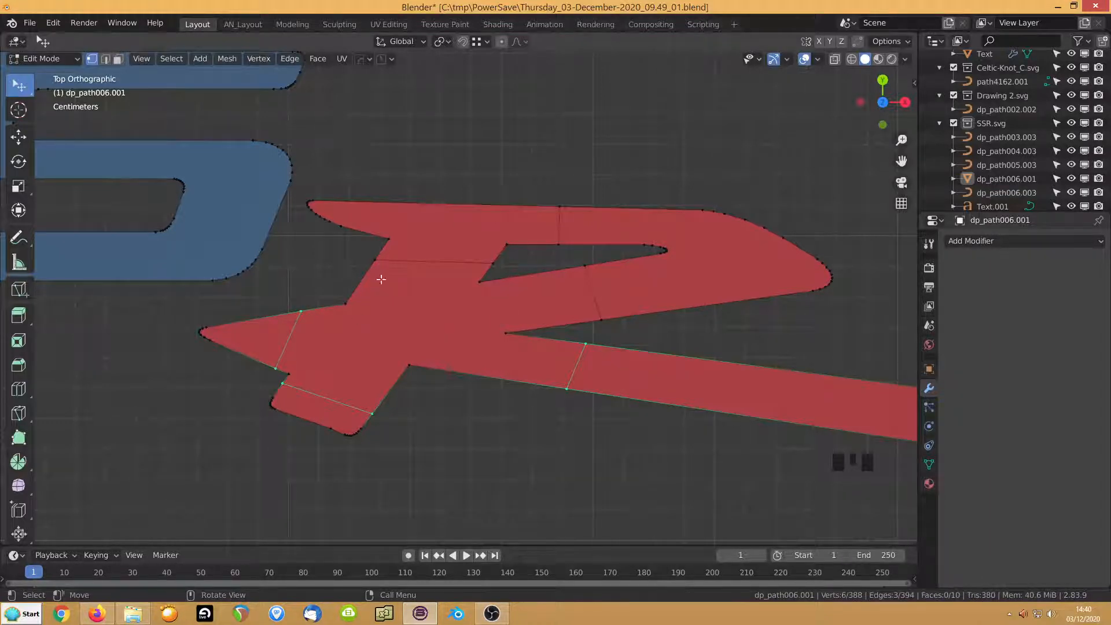
# Dissolve the stray vertex on the straight bottom edge of the R's foot
pyautogui.scroll(-2, 479, 327)
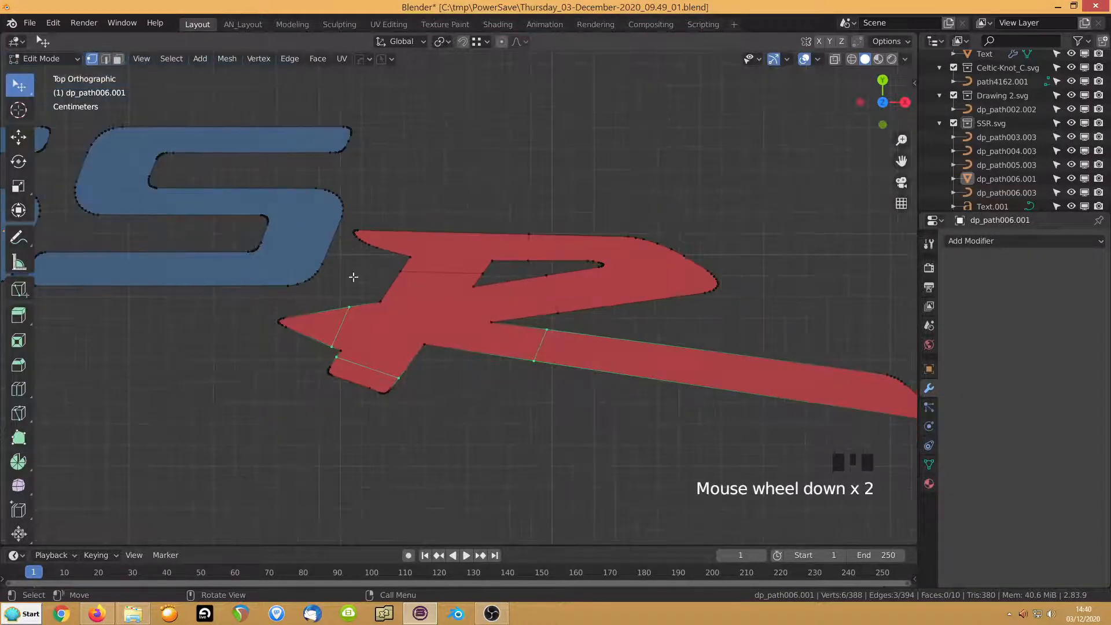
pyautogui.scroll(3, 371, 361)
pyautogui.scroll(1, 371, 361)
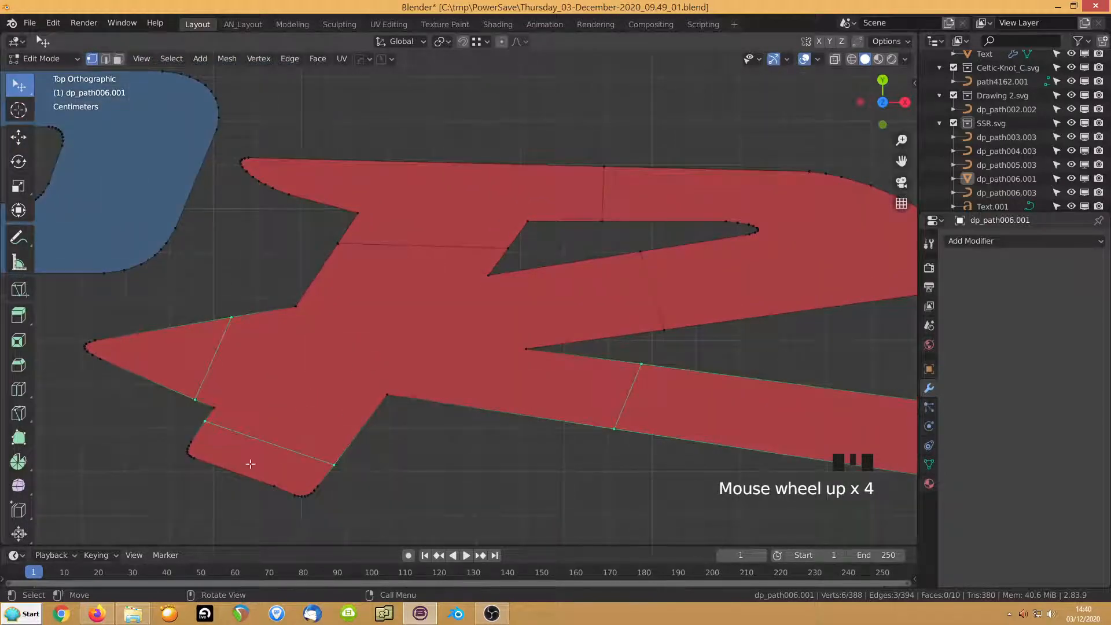
pyautogui.click(275, 486)
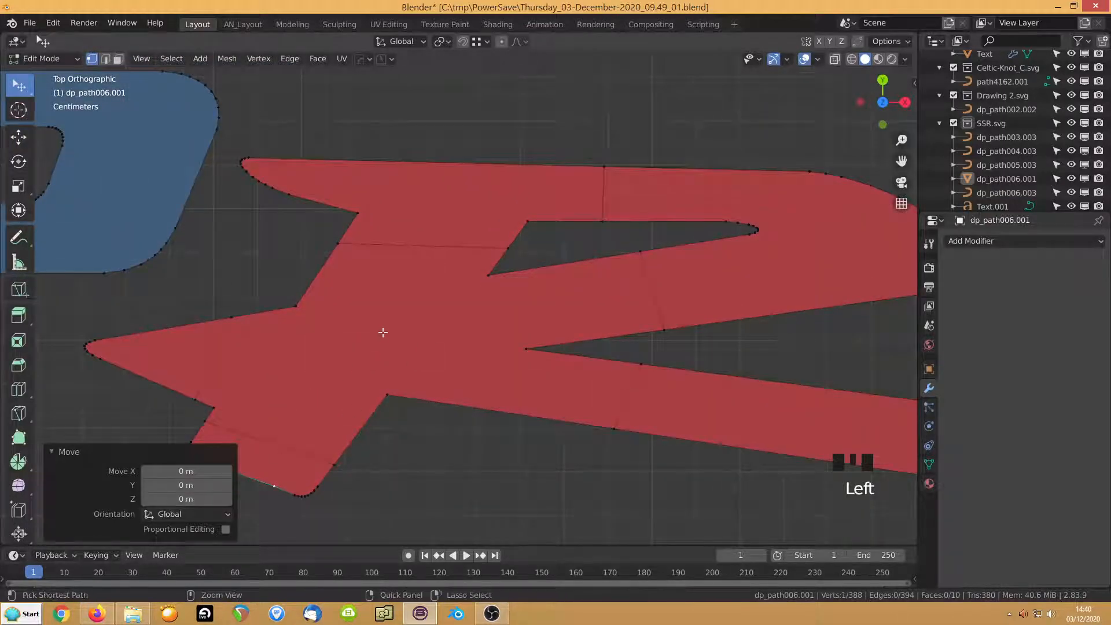
pyautogui.hotkey('ctrl', 'x')
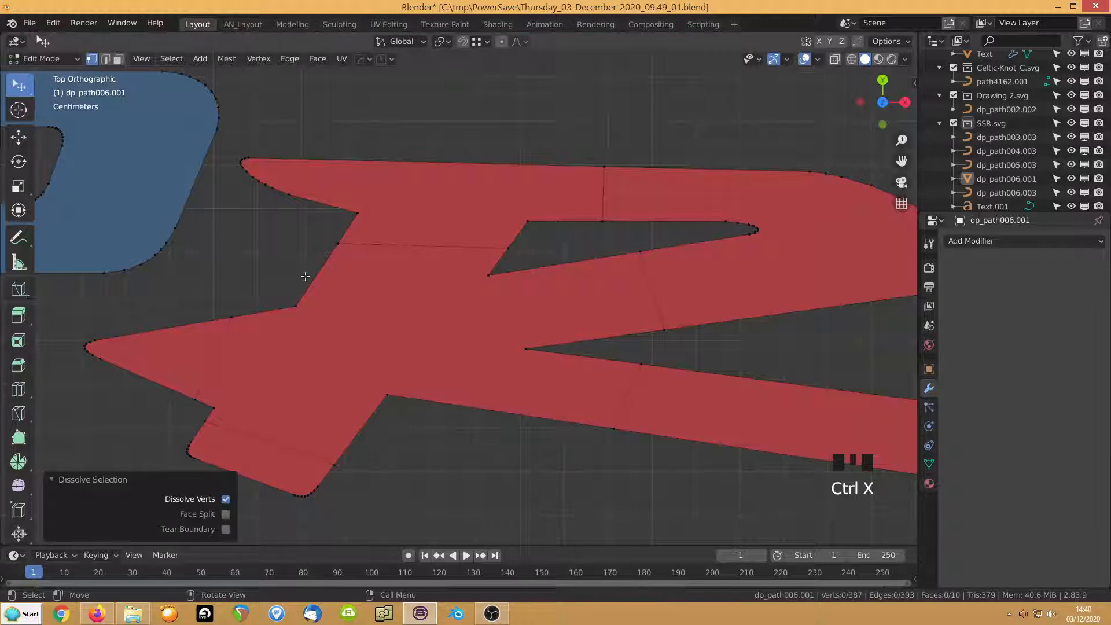
# Dissolve the stray vertex on the underside of the second S's upper arm, near the inner corner
pyautogui.scroll(-3, 283, 273)
pyautogui.keyDown('shift'); pyautogui.moveTo(174, 248); pyautogui.dragTo(516, 360, button='middle'); pyautogui.keyUp('shift')
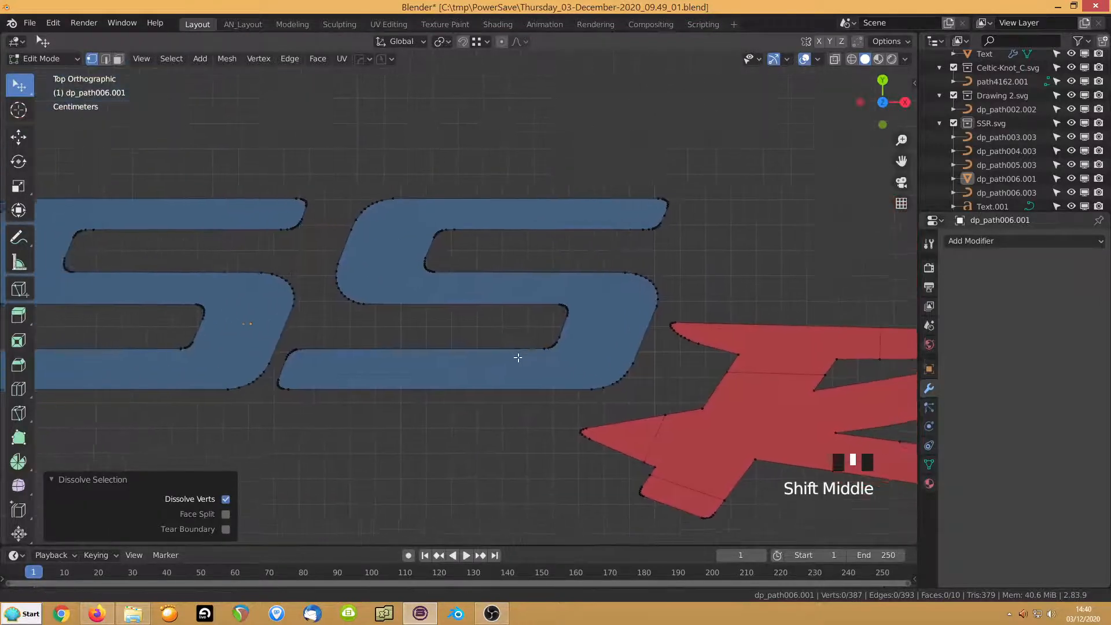
pyautogui.scroll(2, 468, 343)
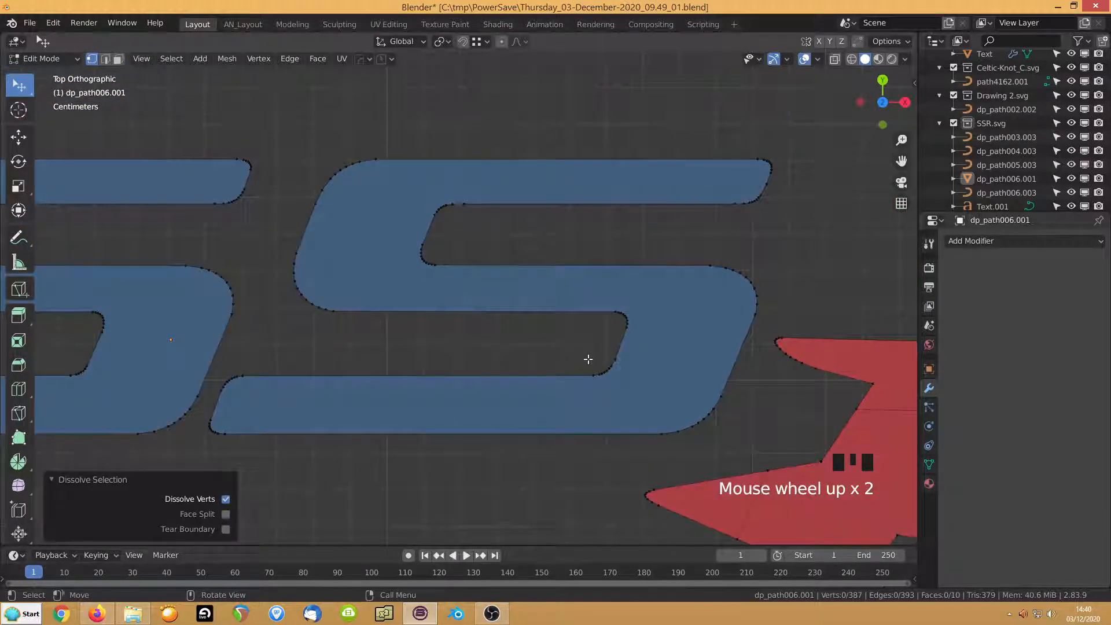
pyautogui.click(614, 355)
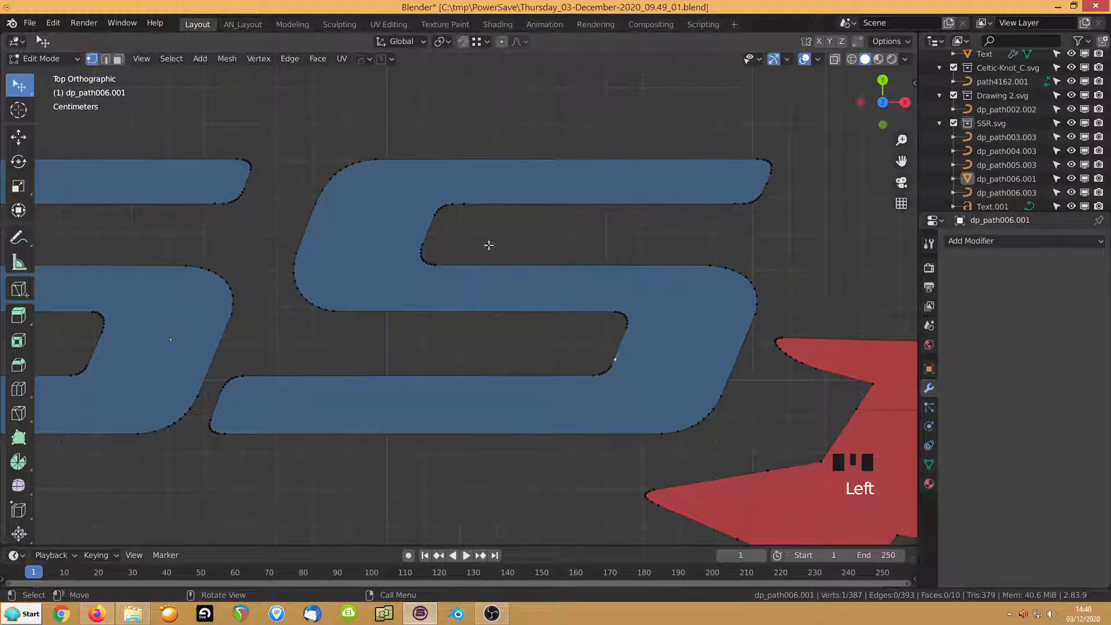
pyautogui.keyDown('shift'); pyautogui.click(464, 204); pyautogui.keyUp('shift')
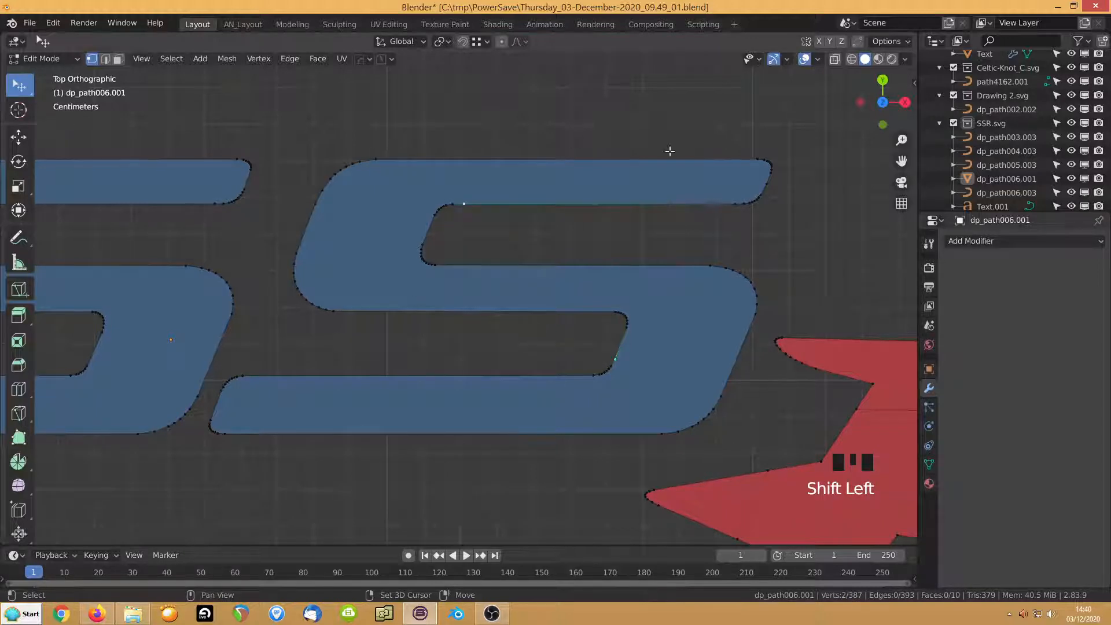
pyautogui.keyDown('shift'); pyautogui.click(764, 183); pyautogui.keyUp('shift')
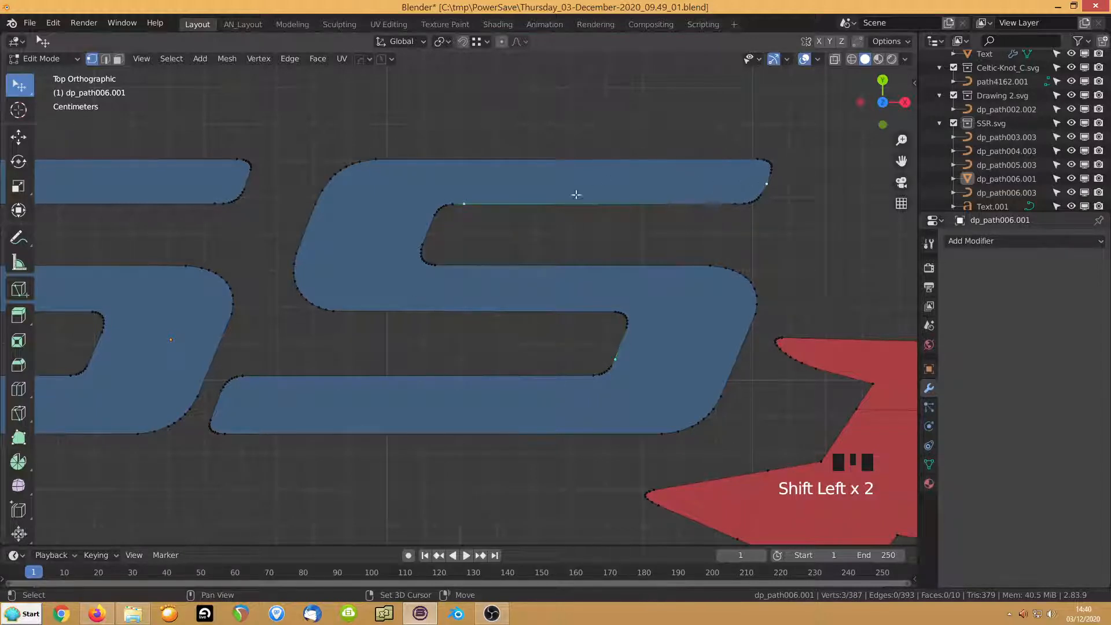
pyautogui.click(465, 204)
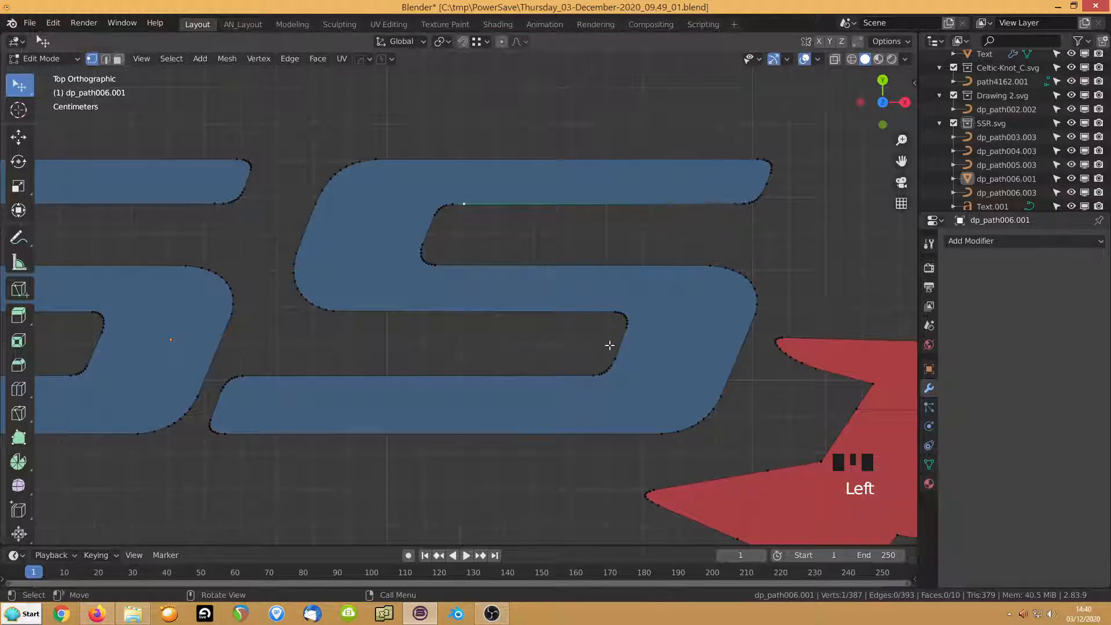
pyautogui.scroll(1, 610, 346)
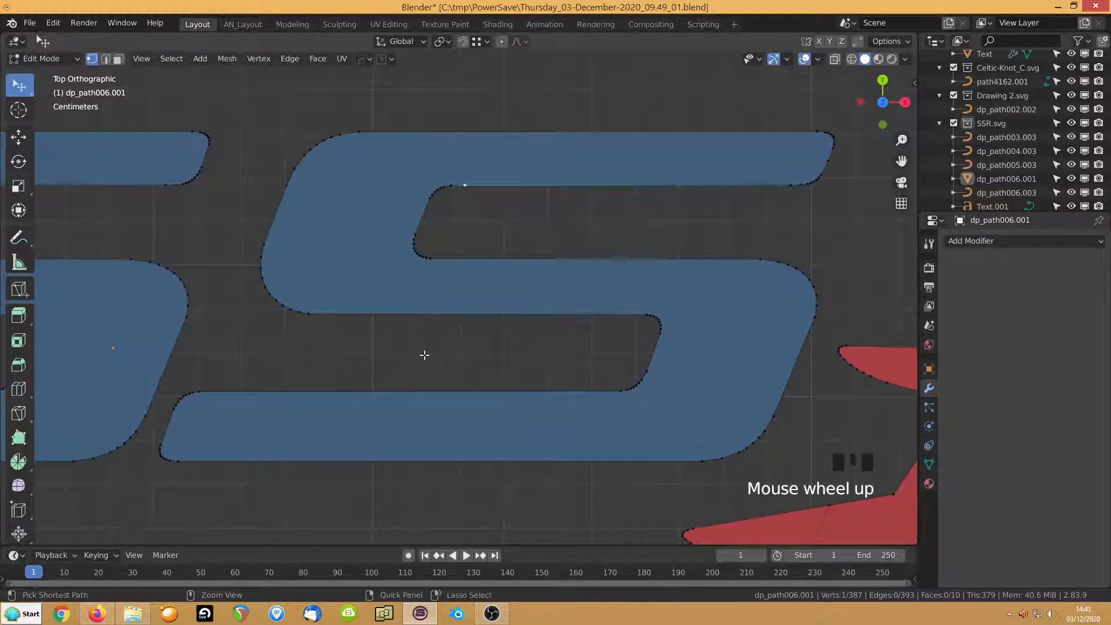
pyautogui.hotkey('ctrl', 'x')
# Return to Object Mode, add a Solidify modifier to the logo mesh and inspect its thickness from a low angle
pyautogui.scroll(-2, 367, 335)
pyautogui.keyDown('shift'); pyautogui.moveTo(366, 335); pyautogui.dragTo(491, 272, button='middle'); pyautogui.keyUp('shift')
pyautogui.keyDown('shift'); pyautogui.scroll(1, 543, 350); pyautogui.keyUp('shift')
pyautogui.scroll(-9, 468, 299)
pyautogui.press('Tab')
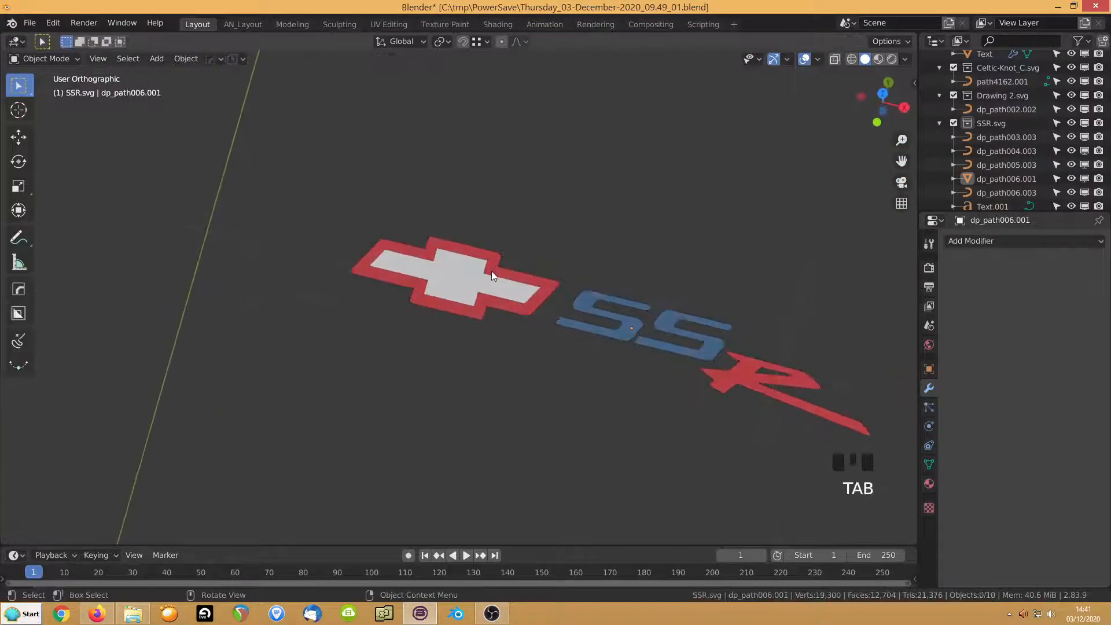
pyautogui.click(964, 241)
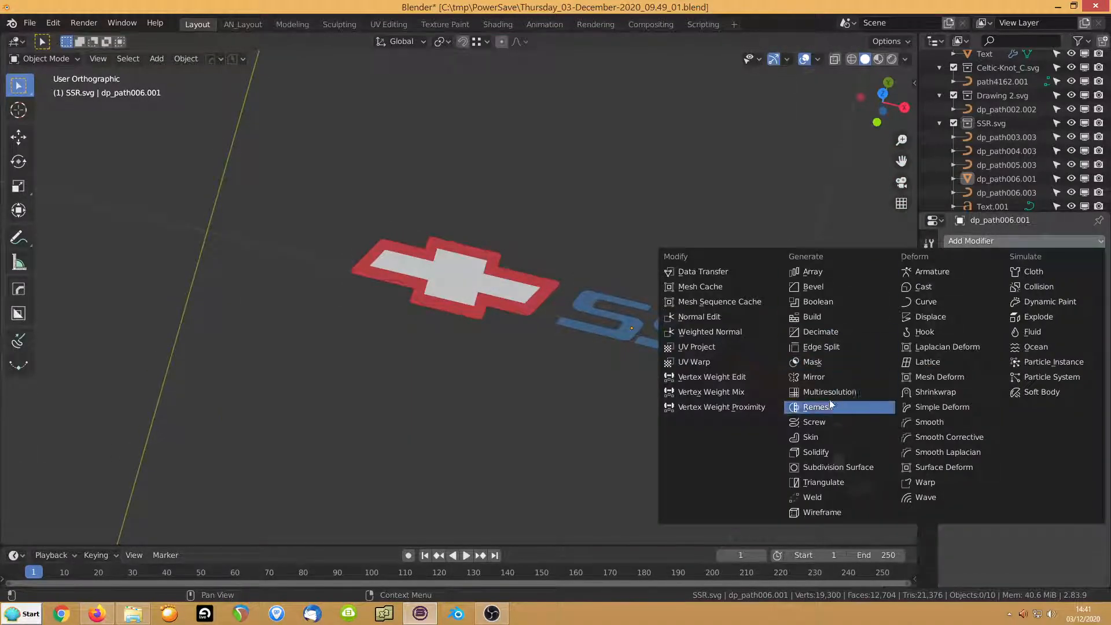
pyautogui.click(794, 450)
pyautogui.moveTo(599, 397); pyautogui.dragTo(660, 346, button='middle')
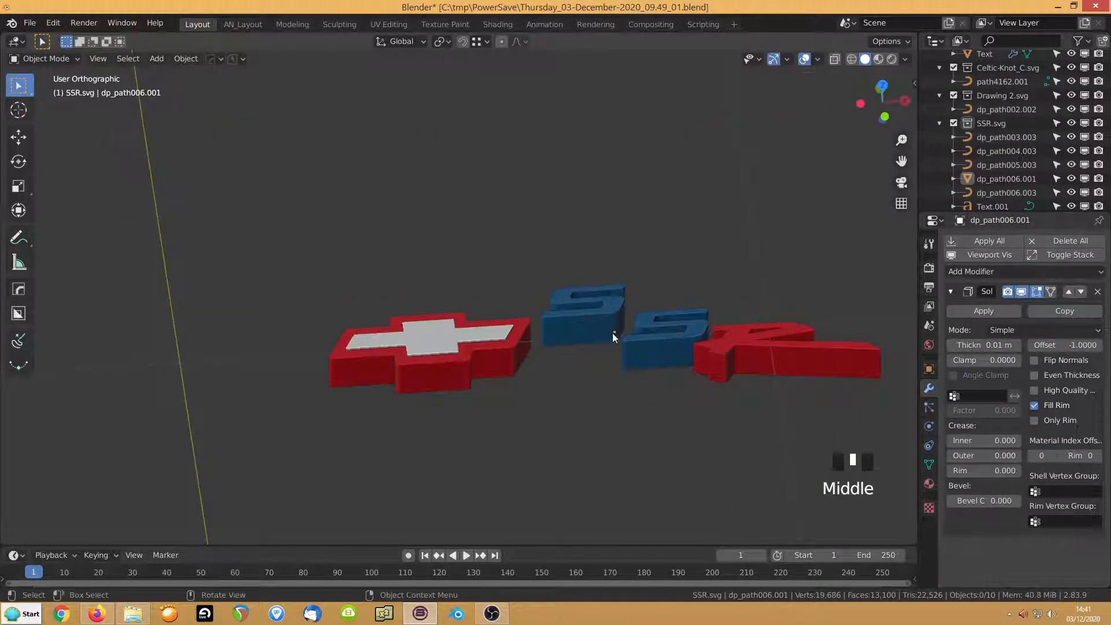
# Flip the normals of the first S in the logo mesh so it thickens in the same direction as the other parts
pyautogui.click(574, 314)
pyautogui.press('Tab')
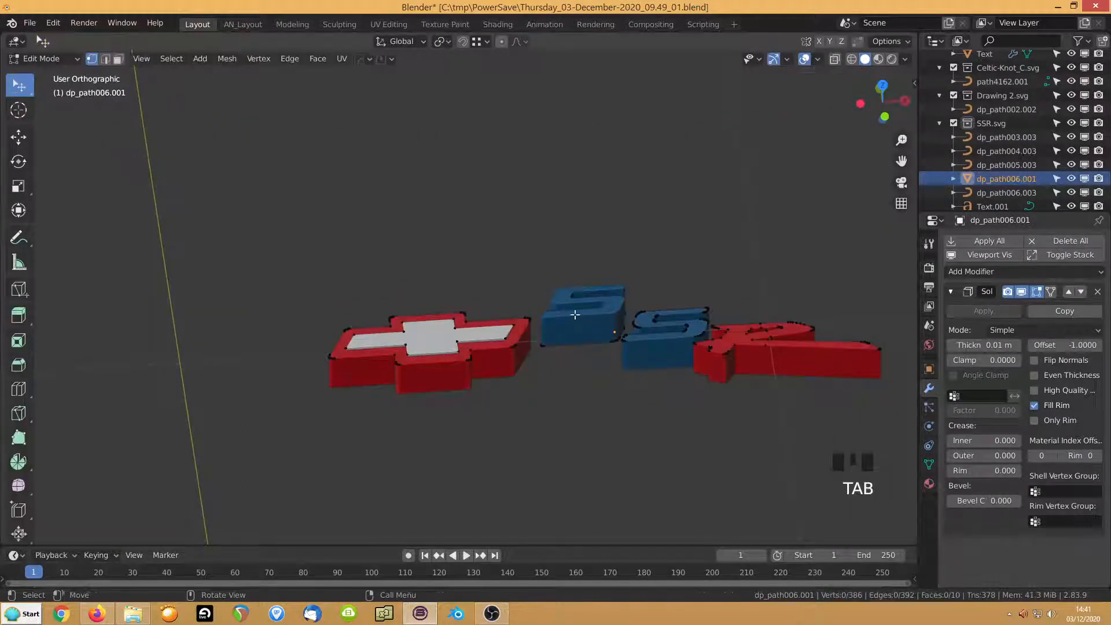
pyautogui.click(575, 314)
pyautogui.press('l')
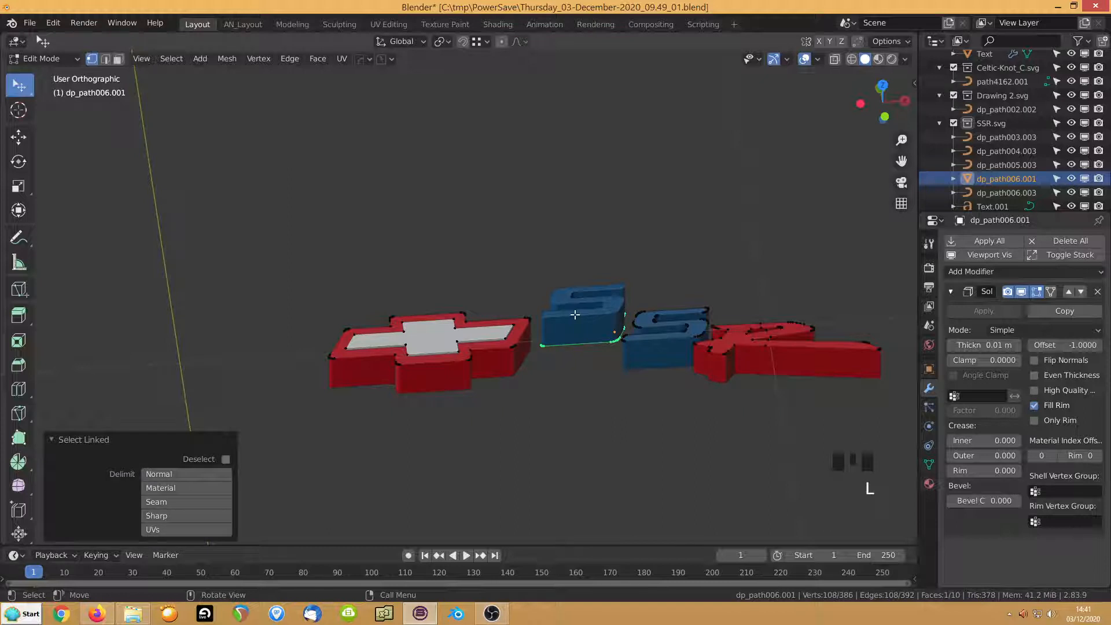
pyautogui.hotkey('alt', 'n')
pyautogui.click(574, 314)
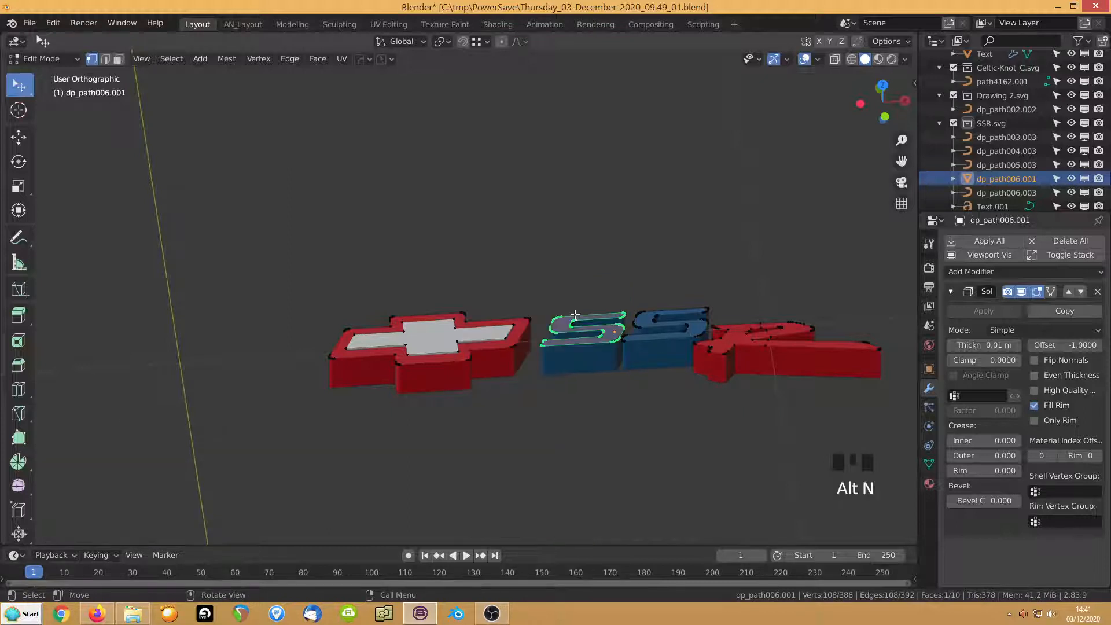
pyautogui.press('Tab')
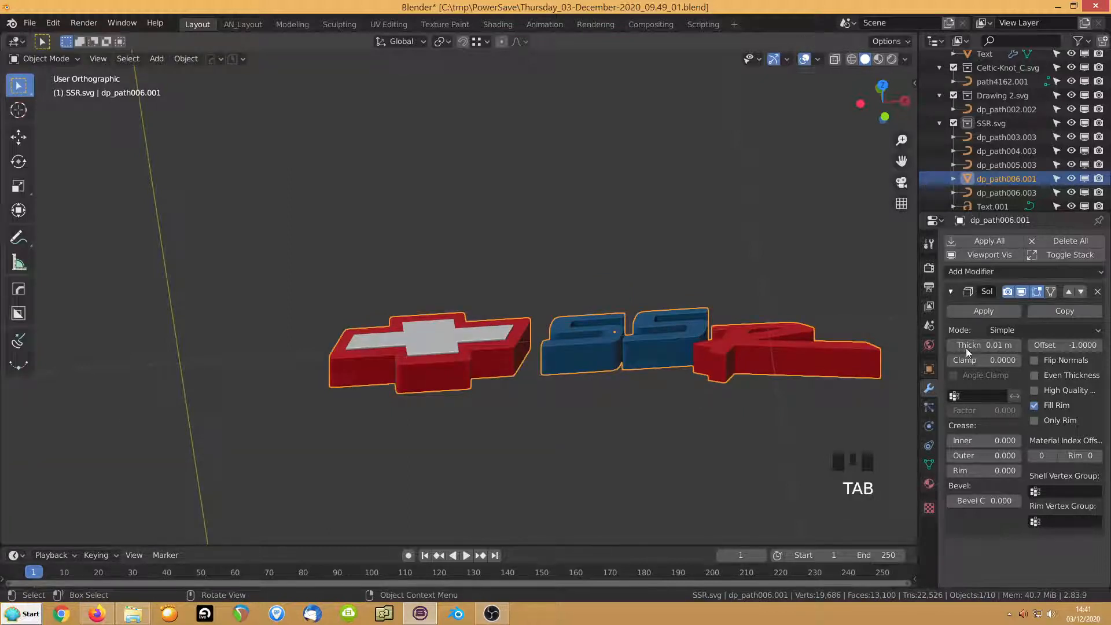
# Set the Solidify thickness to -0.002 m and its offset to 1.0
pyautogui.moveTo(984, 343); pyautogui.dragTo(1100, 344)
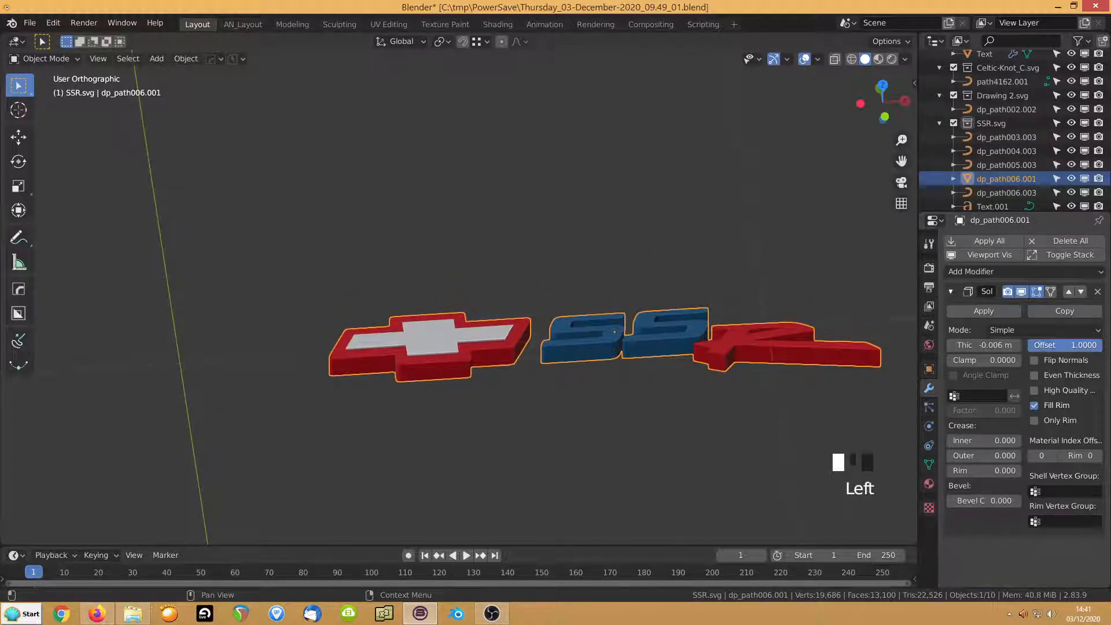
pyautogui.moveTo(984, 345)
pyautogui.keyDown('shift'); pyautogui.mouseDown()
pyautogui.moveTo(1030, 345)
pyautogui.moveTo(967, 345)
pyautogui.moveTo(977, 345)
pyautogui.mouseUp(); pyautogui.keyUp('shift')
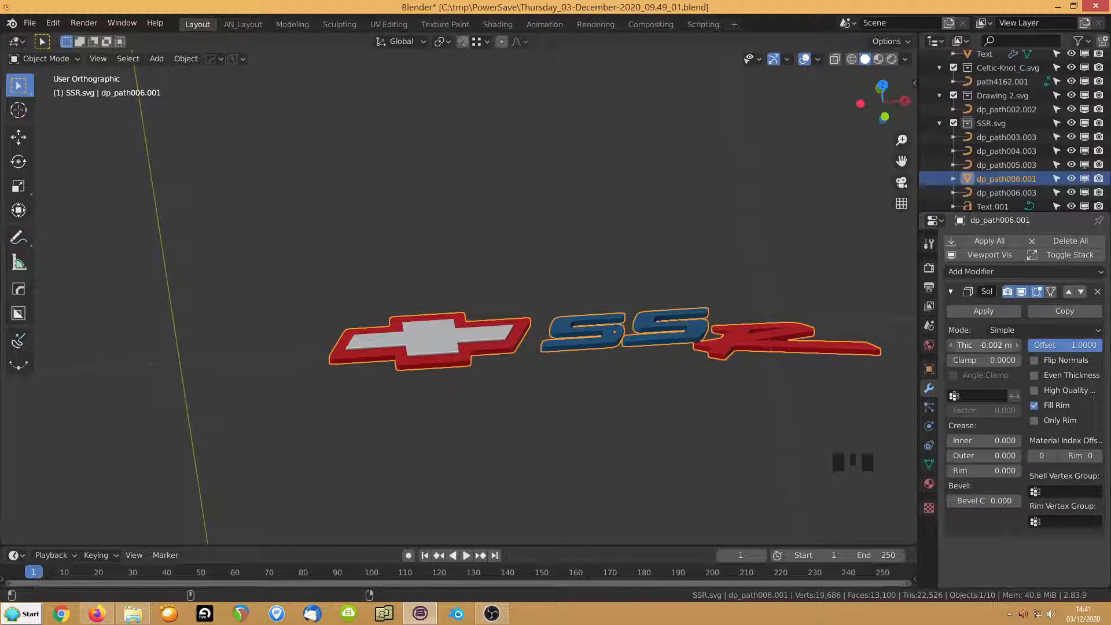
# Add a HardOps Bevel to the logo mesh with 3 segments and an offset of about 0.0015 m
pyautogui.moveTo(648, 399); pyautogui.dragTo(437, 380, button='middle')
pyautogui.scroll(4, 519, 366)
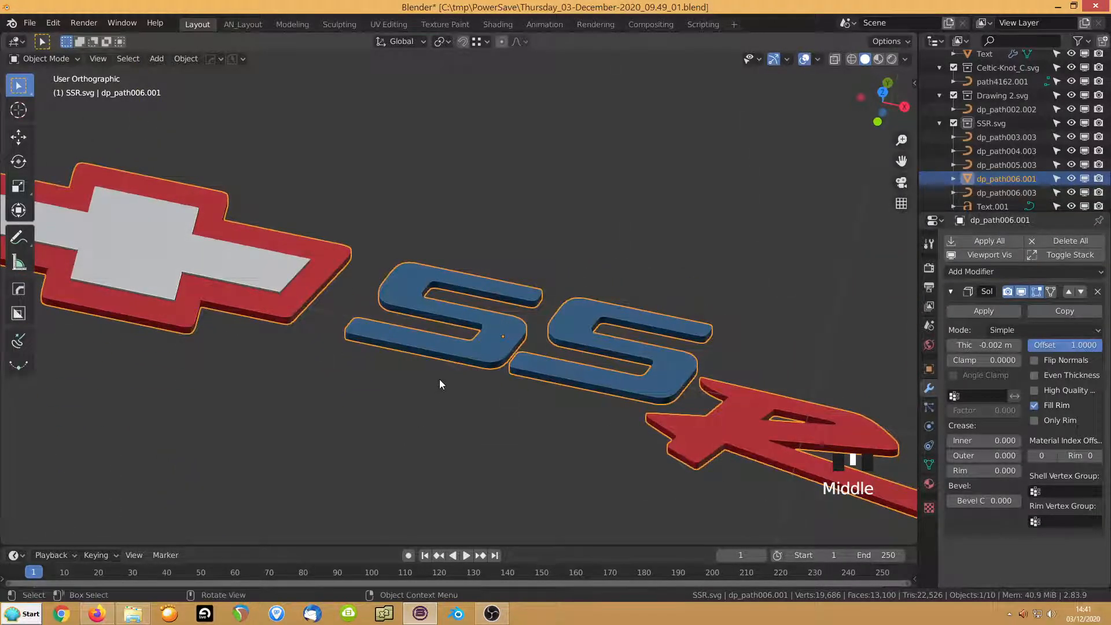
pyautogui.press('q')
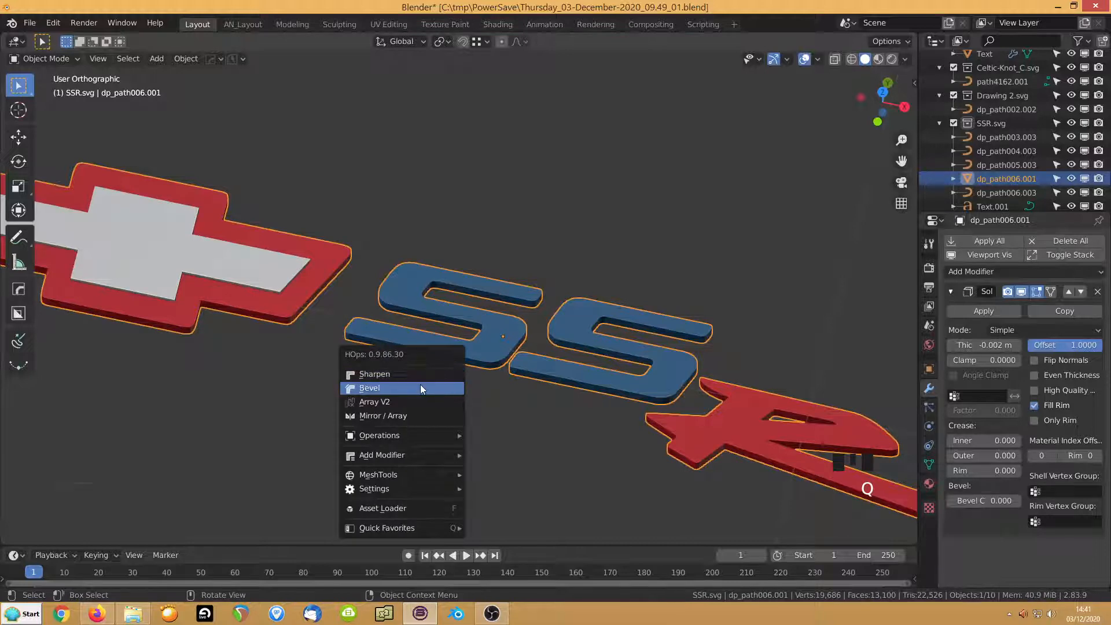
pyautogui.click(420, 385)
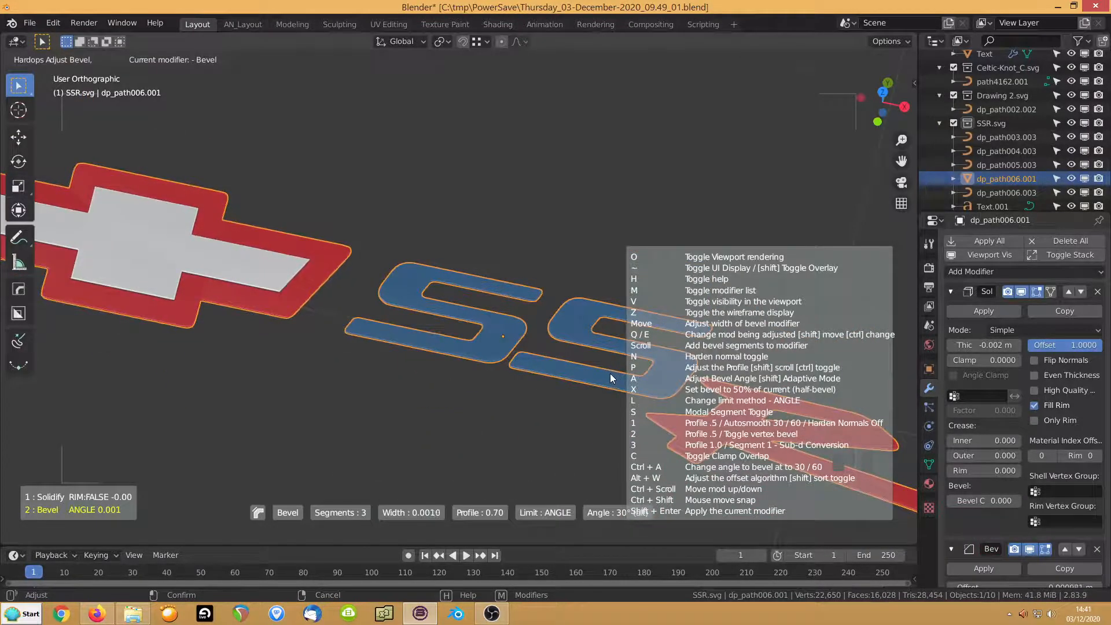
pyautogui.click(606, 372)
pyautogui.scroll(8, 585, 393)
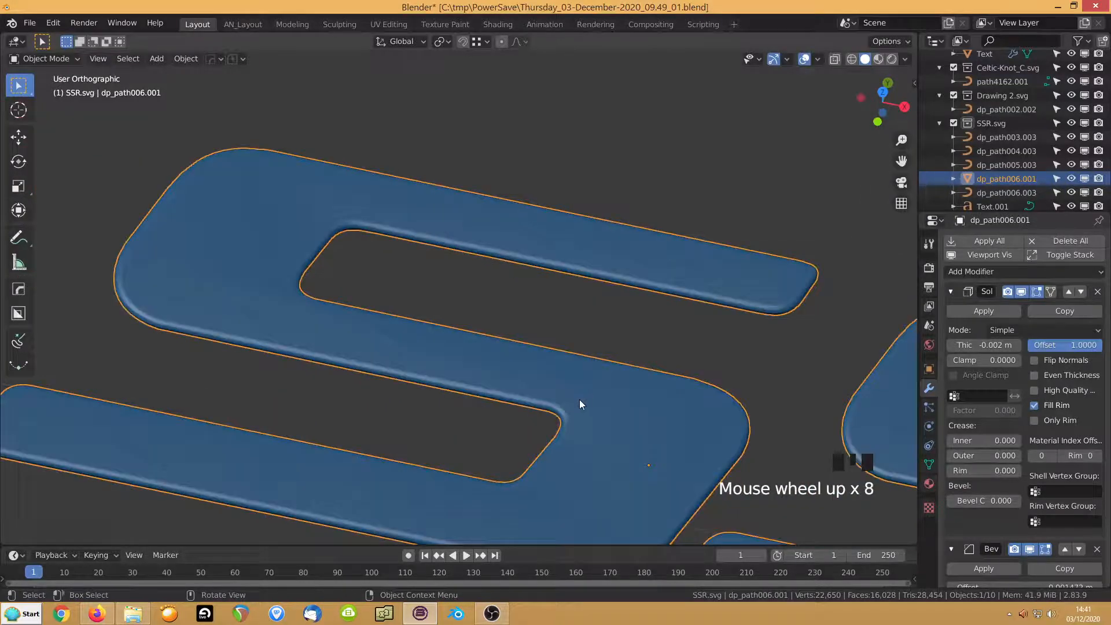
# Set the Solidify thickness of the logo to -0.004 m
pyautogui.scroll(-2, 562, 412)
pyautogui.moveTo(562, 411); pyautogui.dragTo(573, 365, button='middle')
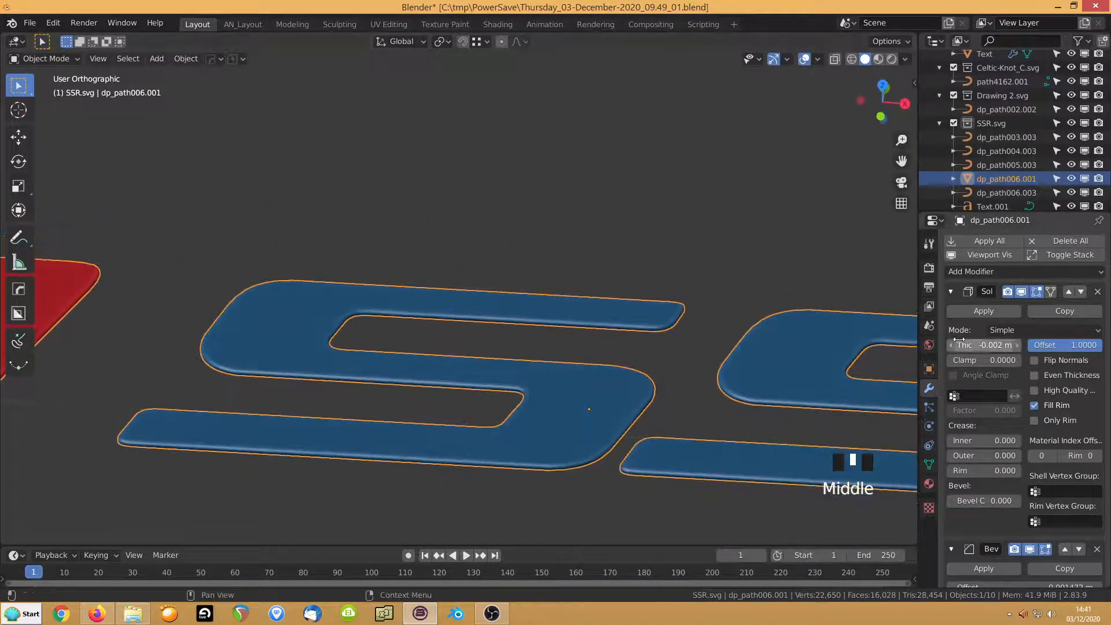
pyautogui.moveTo(984, 345)
pyautogui.keyDown('shift'); pyautogui.mouseDown()
pyautogui.moveTo(972, 345)
pyautogui.moveTo(985, 345)
pyautogui.mouseUp(); pyautogui.keyUp('shift')
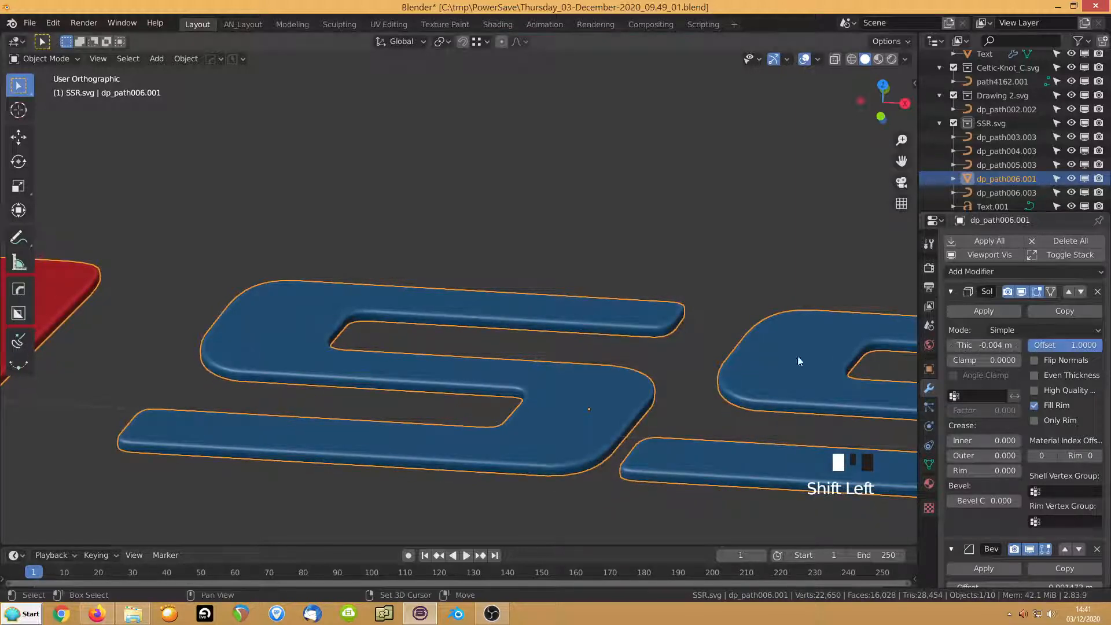
# Reduce the existing bevel's offset to about 0.0007 m with the HardOps Bevel tool
pyautogui.press('q')
pyautogui.click(427, 335)
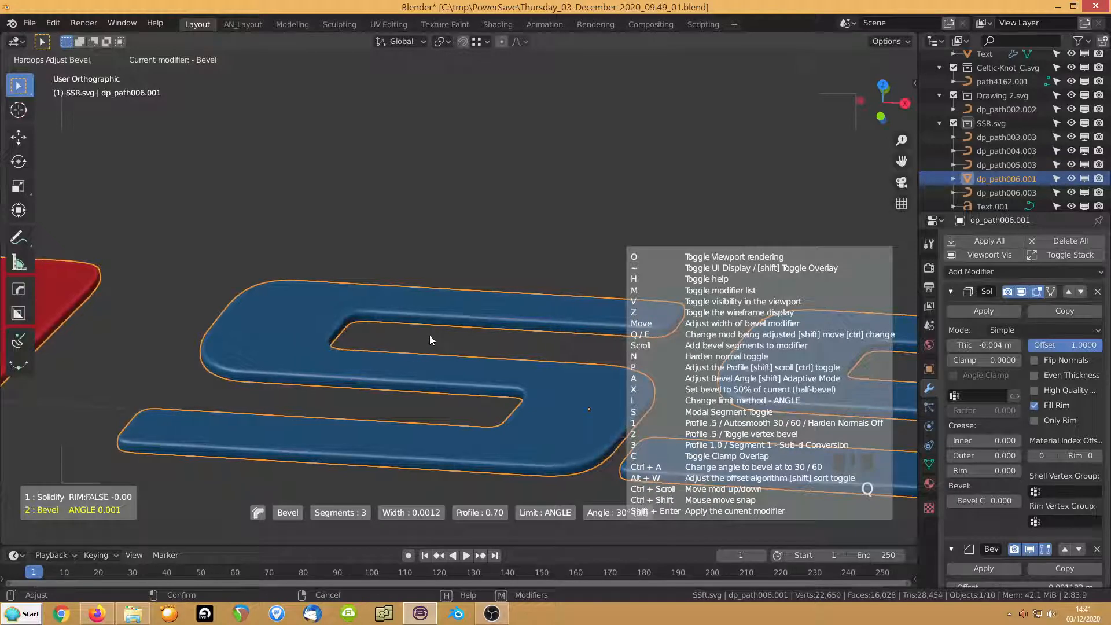
pyautogui.click(435, 340)
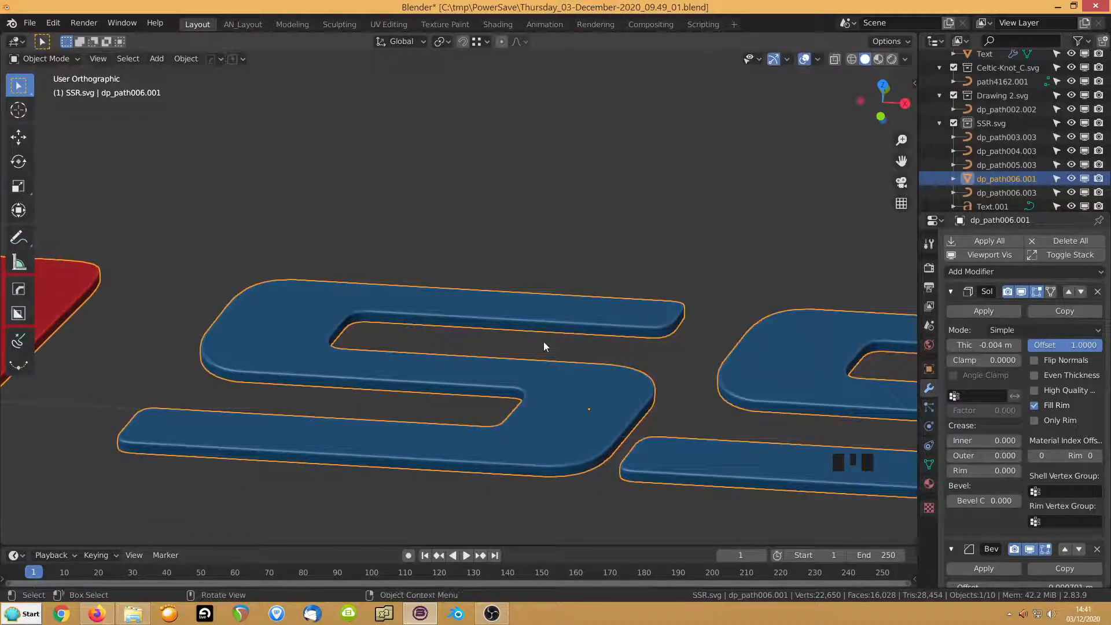
# Turn on the wireframe overlay for the logo, with the second S and the R in view
pyautogui.scroll(3, 544, 342)
pyautogui.keyDown('shift'); pyautogui.moveTo(543, 341); pyautogui.dragTo(328, 259, button='middle'); pyautogui.keyUp('shift')
pyautogui.moveTo(554, 306)
pyautogui.mouseDown(button='middle')
pyautogui.moveTo(567, 360)
pyautogui.moveTo(546, 322)
pyautogui.mouseUp(button='middle')
pyautogui.scroll(2, 555, 350)
pyautogui.scroll(1, 567, 351)
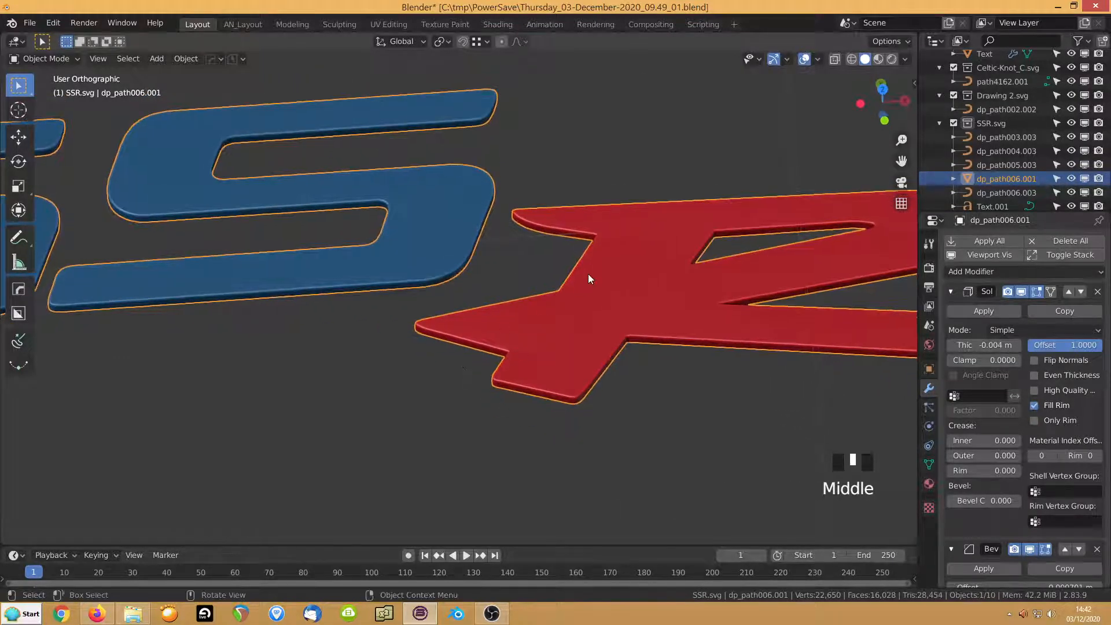
pyautogui.click(818, 59)
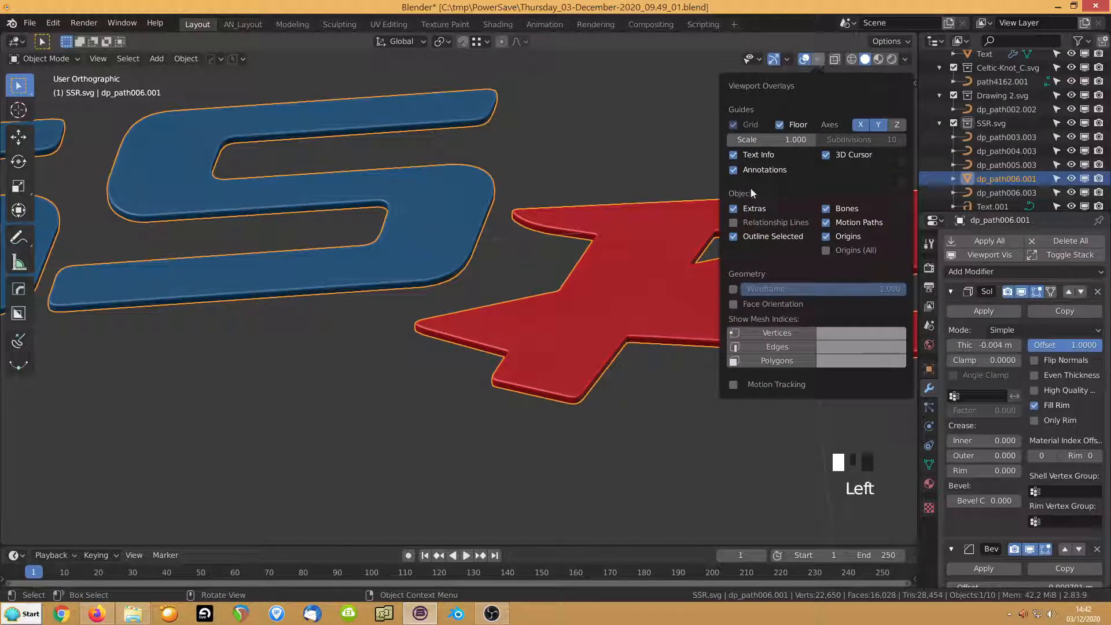
pyautogui.click(741, 290)
# Examine the bevelled edges around the R's pointed spike and foot, and review the Solidify and Bevel settings
pyautogui.scroll(4, 433, 353)
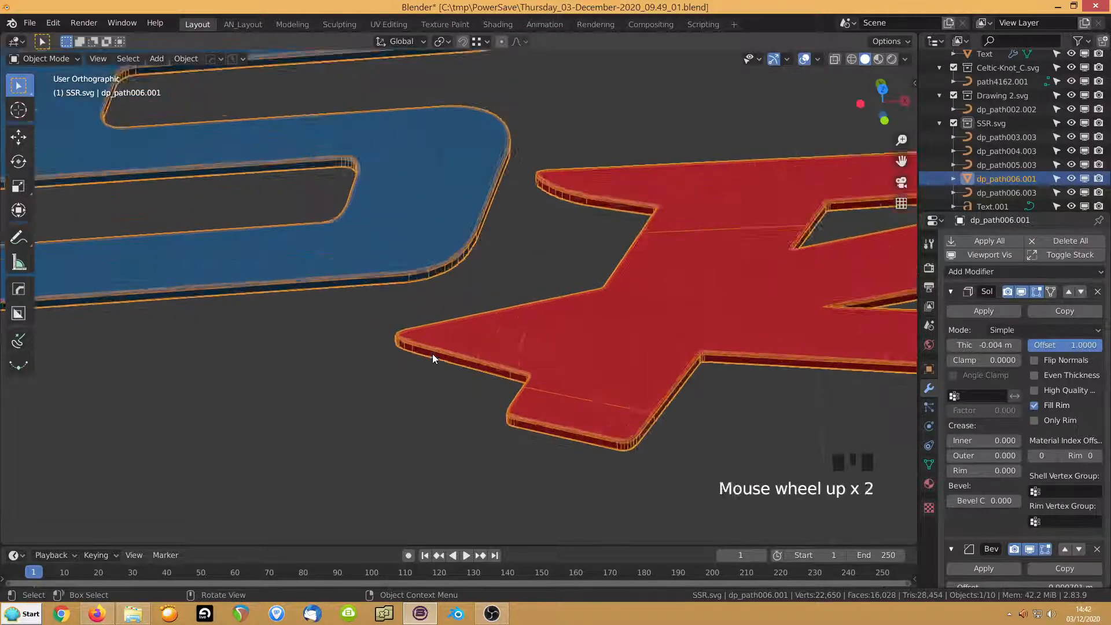
pyautogui.moveTo(529, 297); pyautogui.dragTo(547, 317, button='middle')
pyautogui.scroll(3, 602, 268)
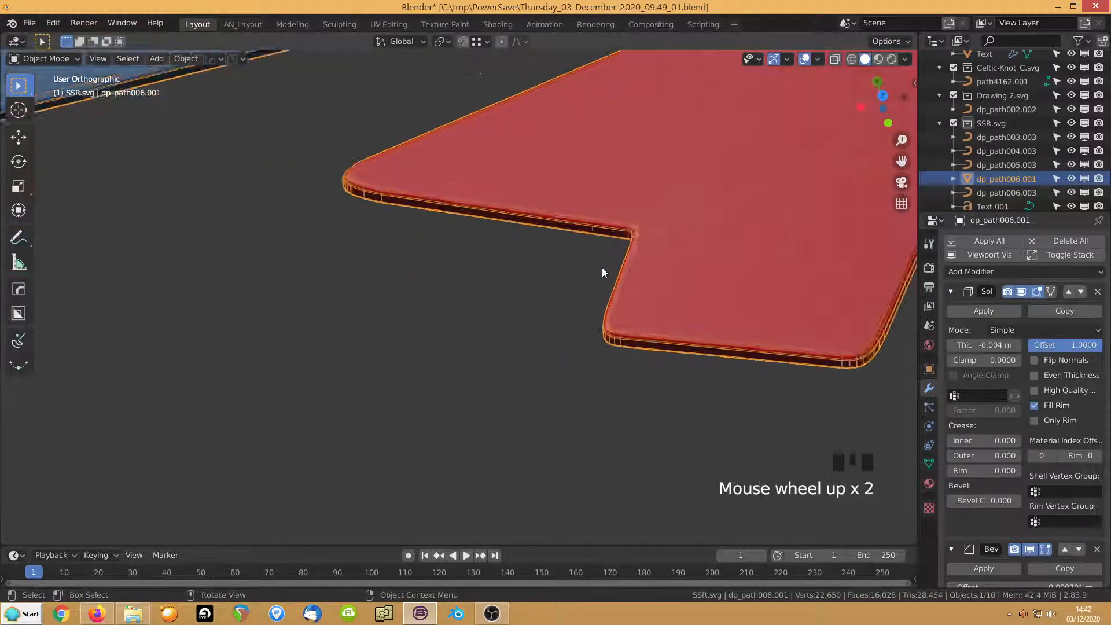
pyautogui.keyDown('shift'); pyautogui.moveTo(630, 252); pyautogui.dragTo(402, 337, button='middle'); pyautogui.keyUp('shift')
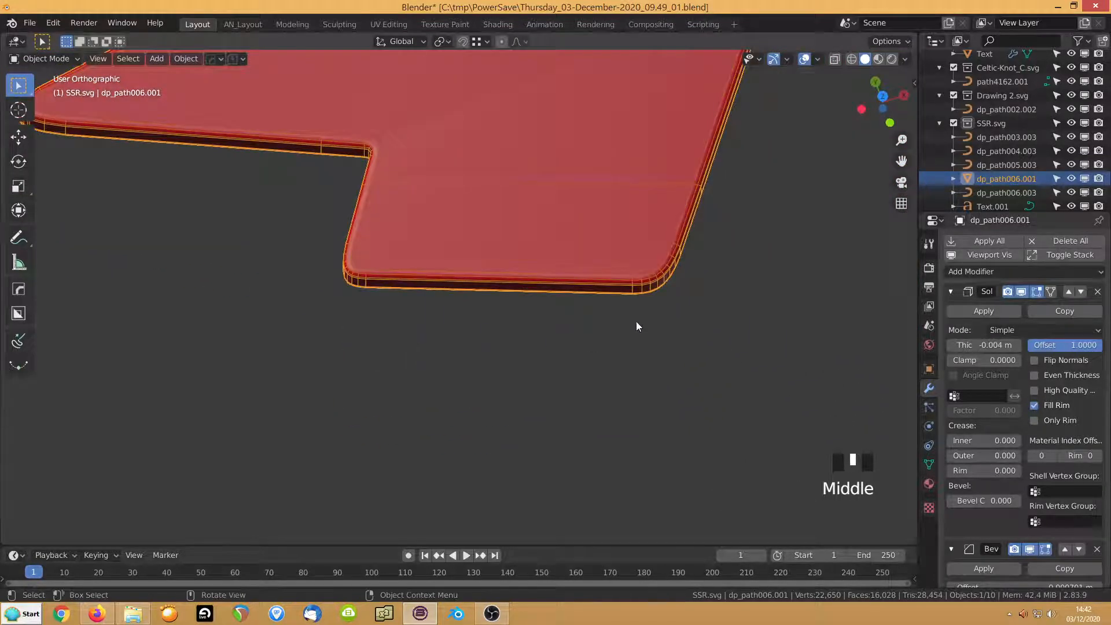
pyautogui.scroll(-13, 1051, 404)
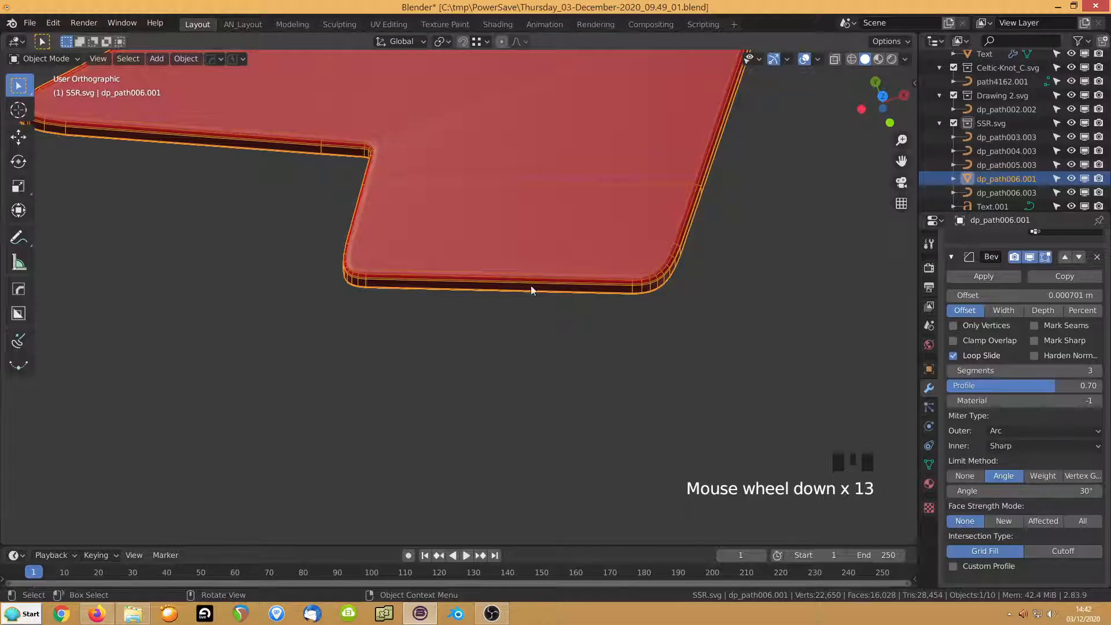
pyautogui.keyDown('shift'); pyautogui.moveTo(449, 247); pyautogui.dragTo(580, 378, button='middle'); pyautogui.keyUp('shift')
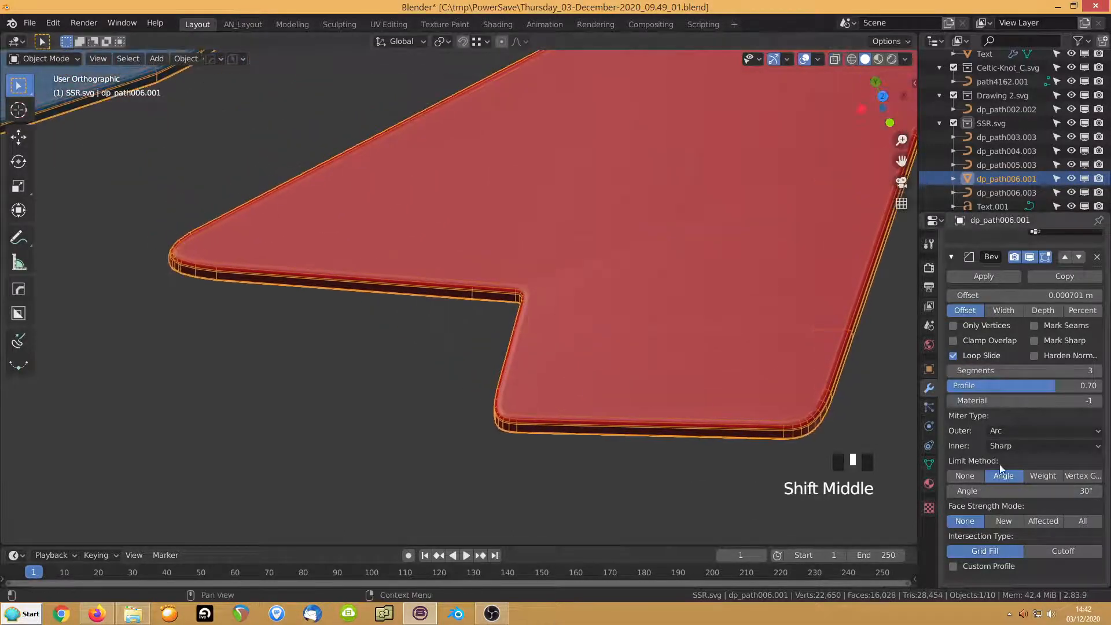
pyautogui.scroll(11, 974, 308)
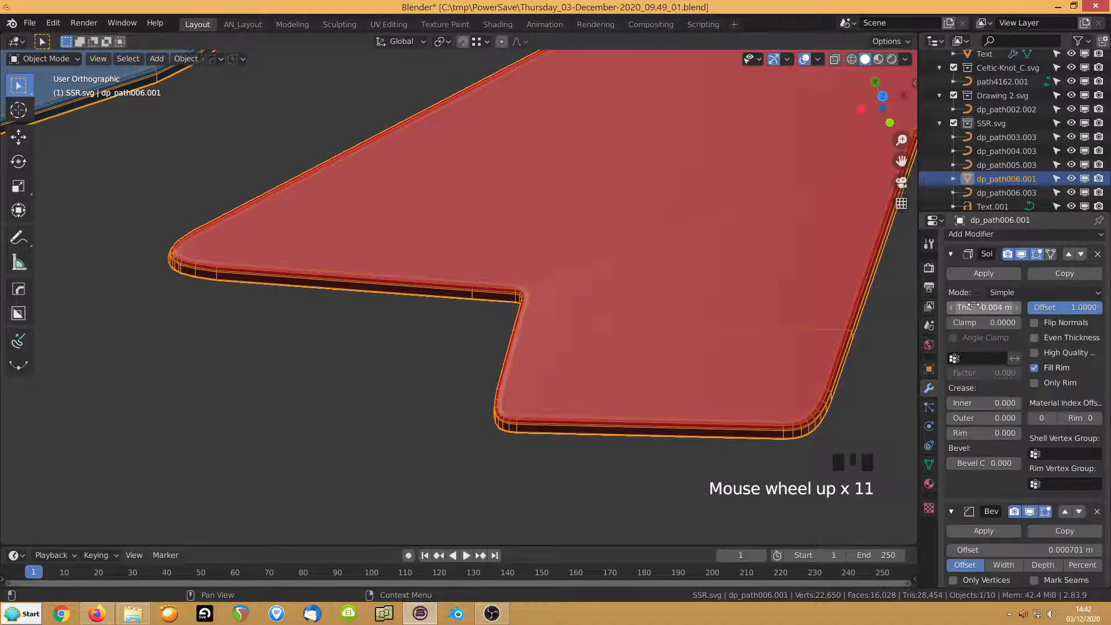
pyautogui.scroll(14, 974, 305)
pyautogui.scroll(-12, 998, 392)
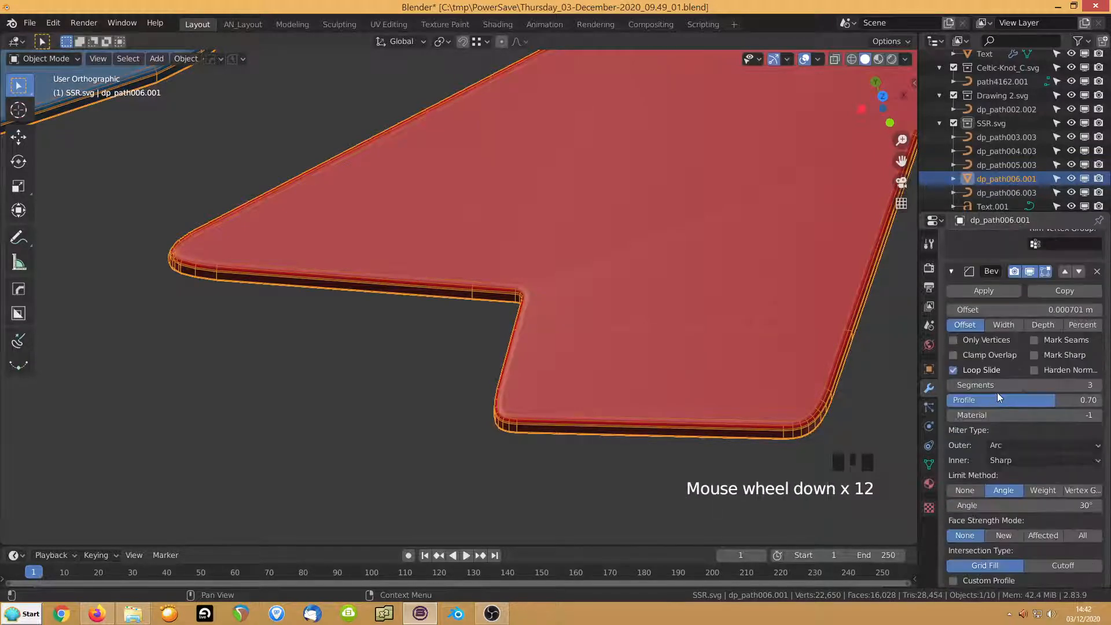
pyautogui.scroll(-7, 998, 392)
# Try the Sharp outer miter on the Bevel modifier, check the R's inner corner, and restore the outer miter to Arc
pyautogui.click(1001, 432)
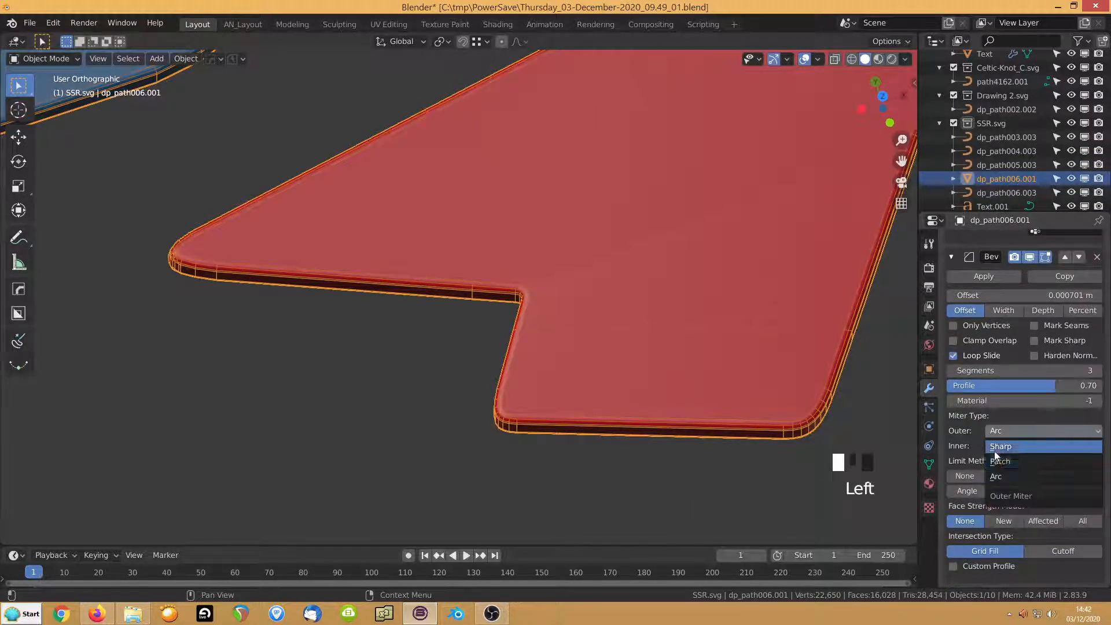
pyautogui.click(995, 449)
pyautogui.moveTo(501, 339); pyautogui.dragTo(485, 362, button='middle')
pyautogui.keyDown('shift'); pyautogui.moveTo(496, 261); pyautogui.dragTo(565, 397, button='middle'); pyautogui.keyUp('shift')
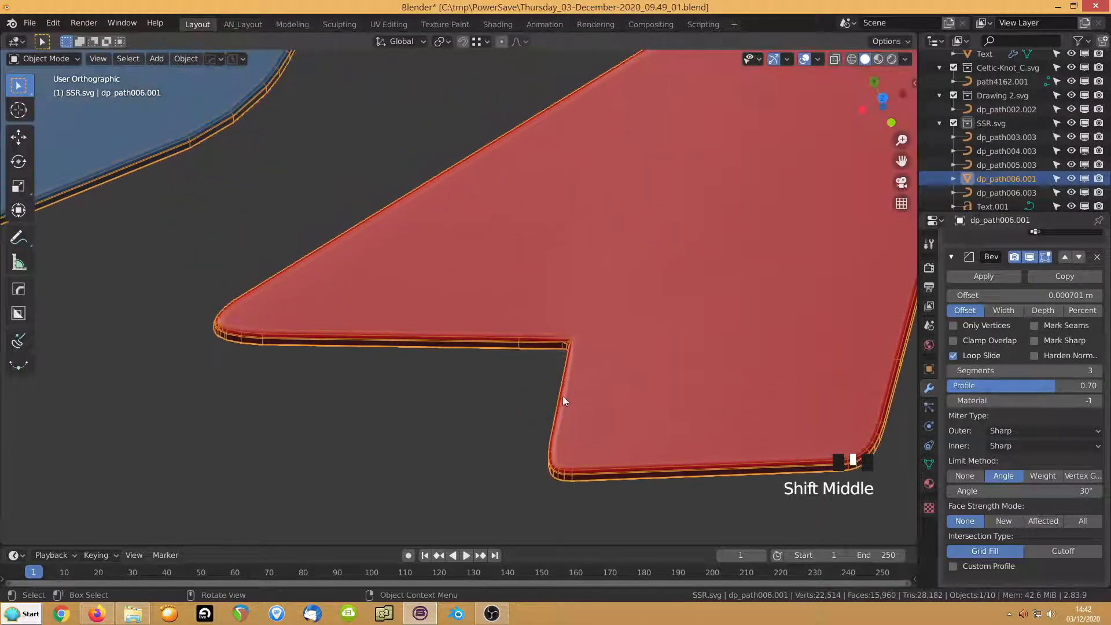
pyautogui.scroll(4, 565, 383)
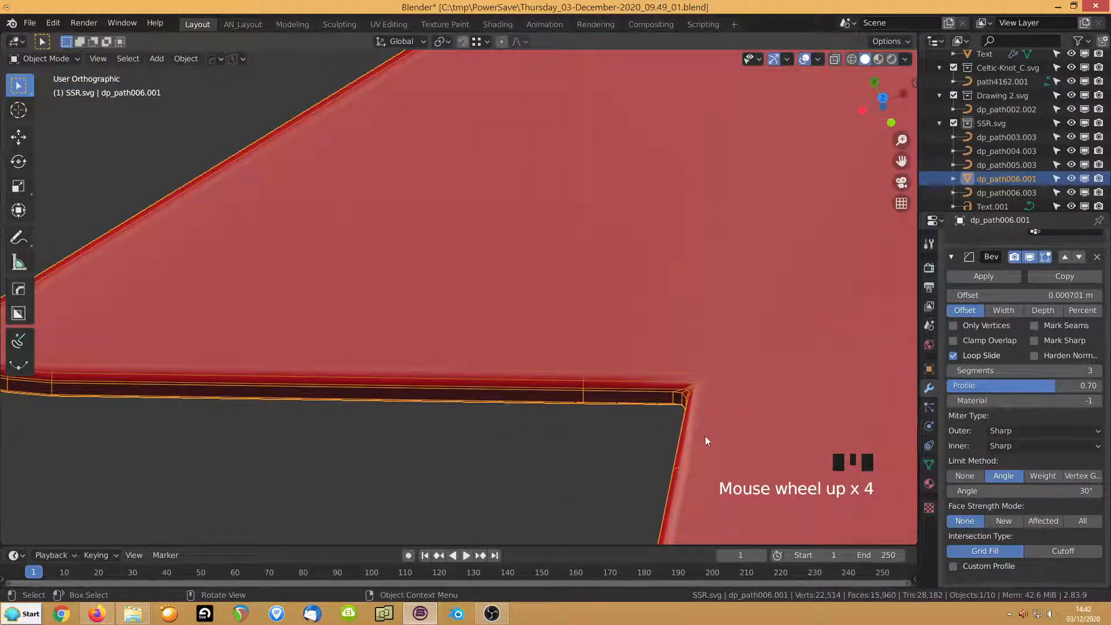
pyautogui.click(1003, 432)
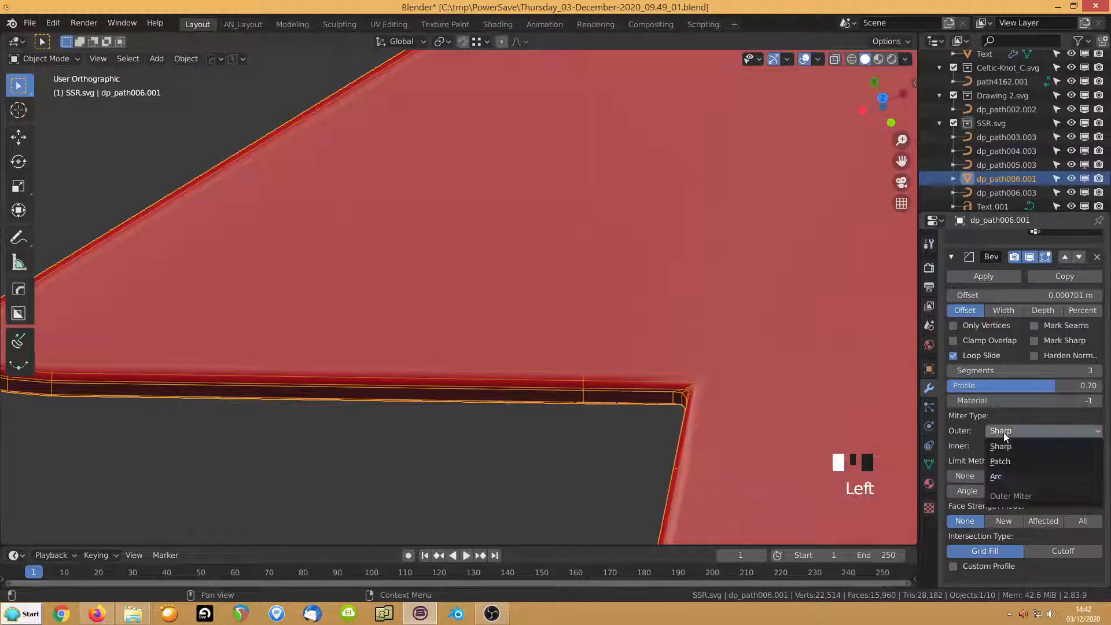
pyautogui.click(1005, 476)
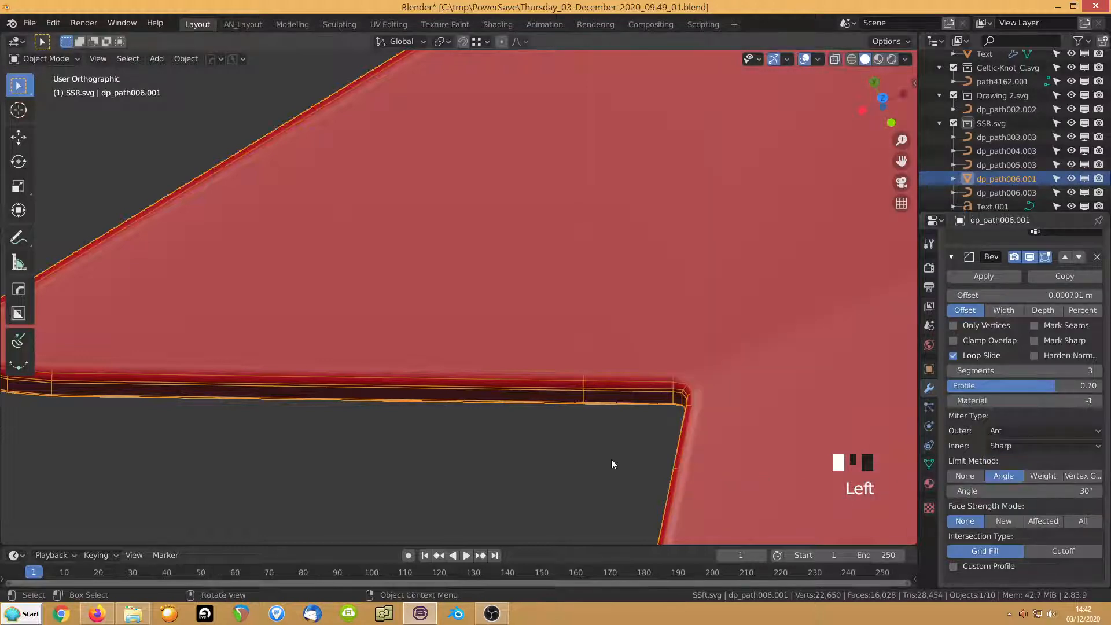
# Try the Arc inner miter on the Bevel modifier and restore the inner miter to Sharp
pyautogui.scroll(-6, 612, 463)
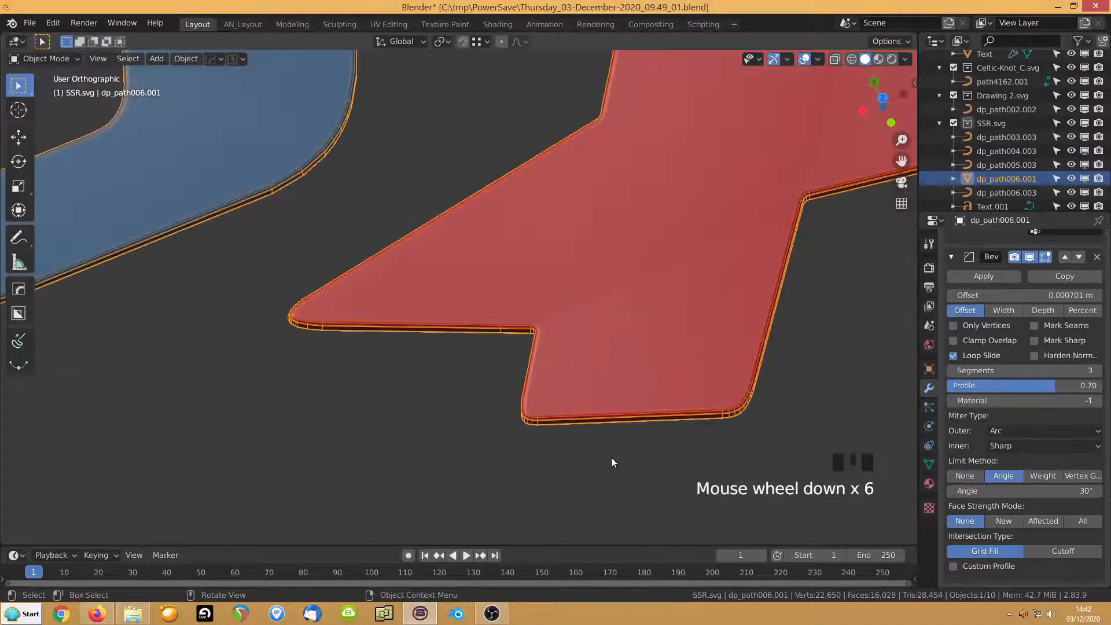
pyautogui.click(998, 445)
pyautogui.click(998, 478)
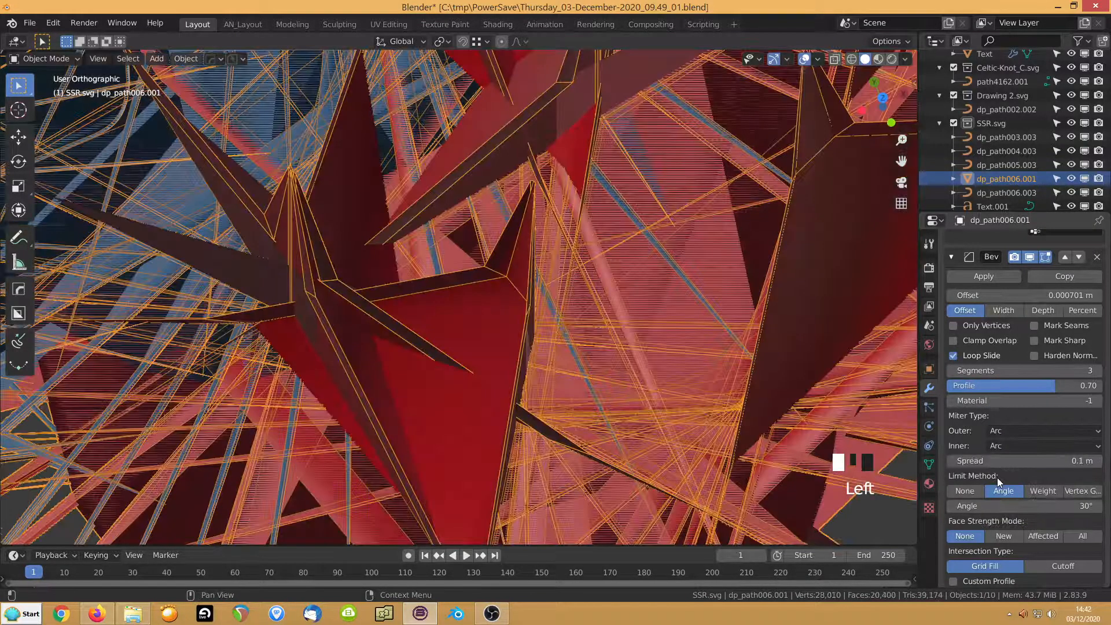
pyautogui.click(997, 449)
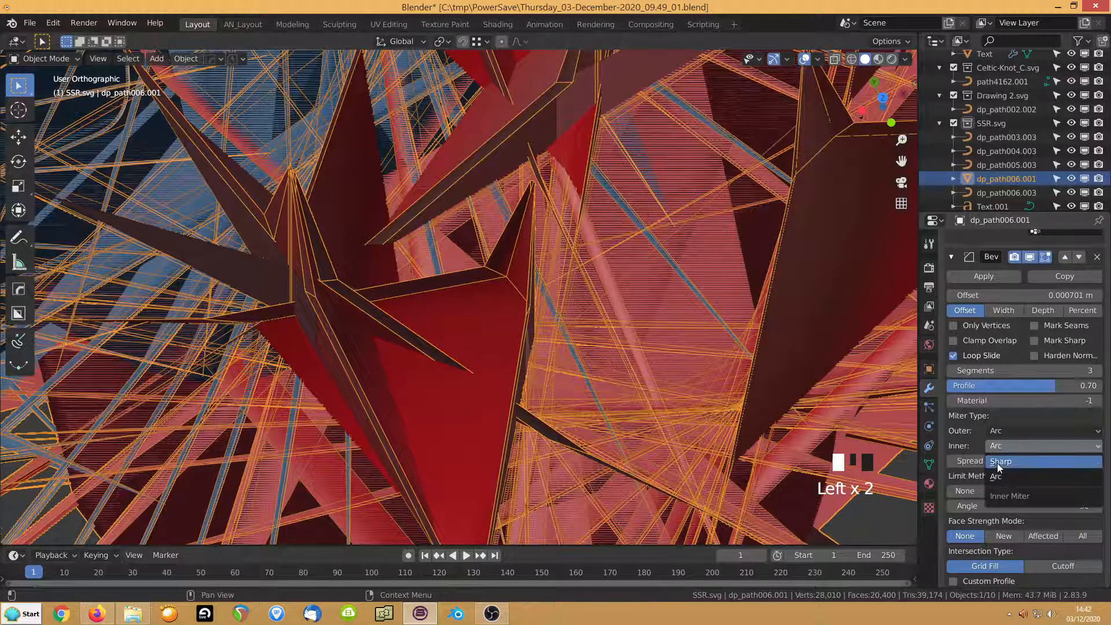
pyautogui.click(1000, 461)
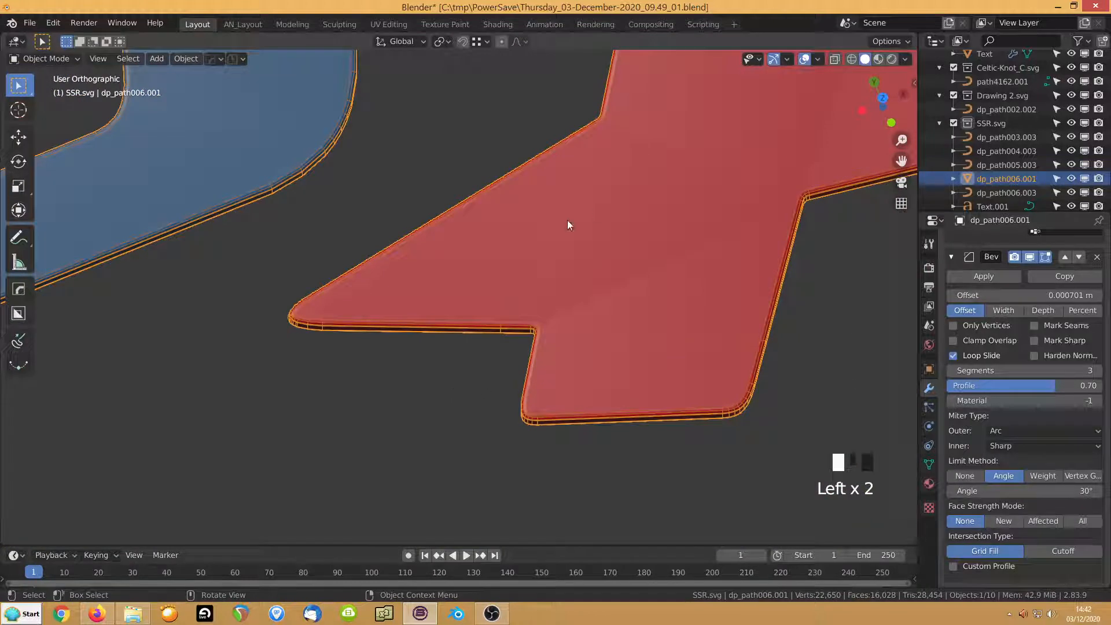
# Enable Harden Normals on the Bevel modifier and check the shading on the R's faces
pyautogui.scroll(-4, 1032, 468)
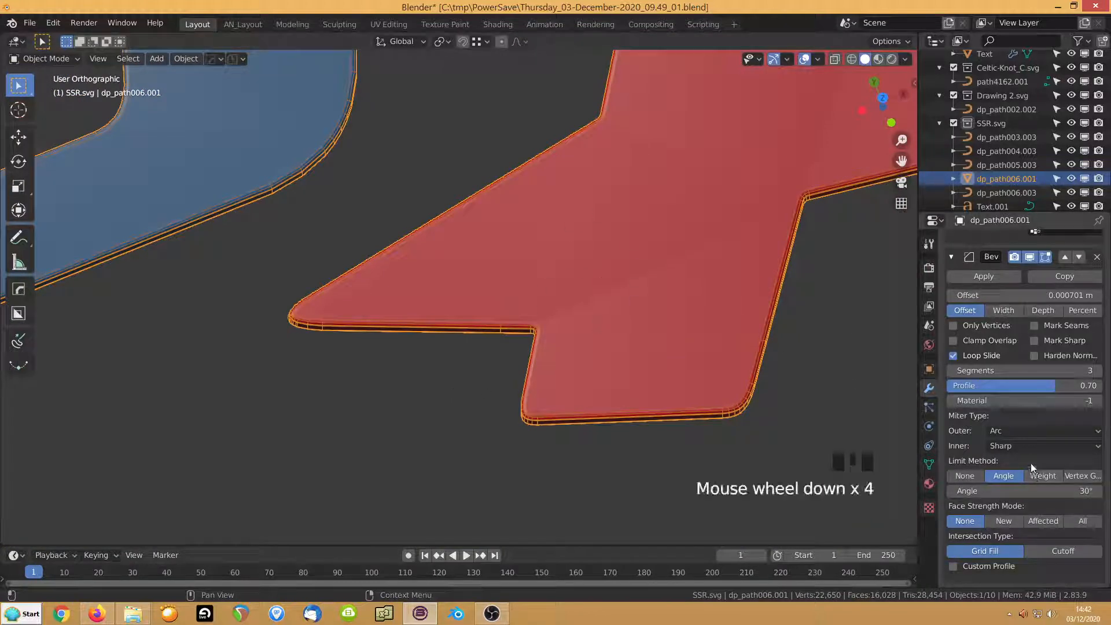
pyautogui.click(1034, 356)
pyautogui.scroll(-1, 570, 405)
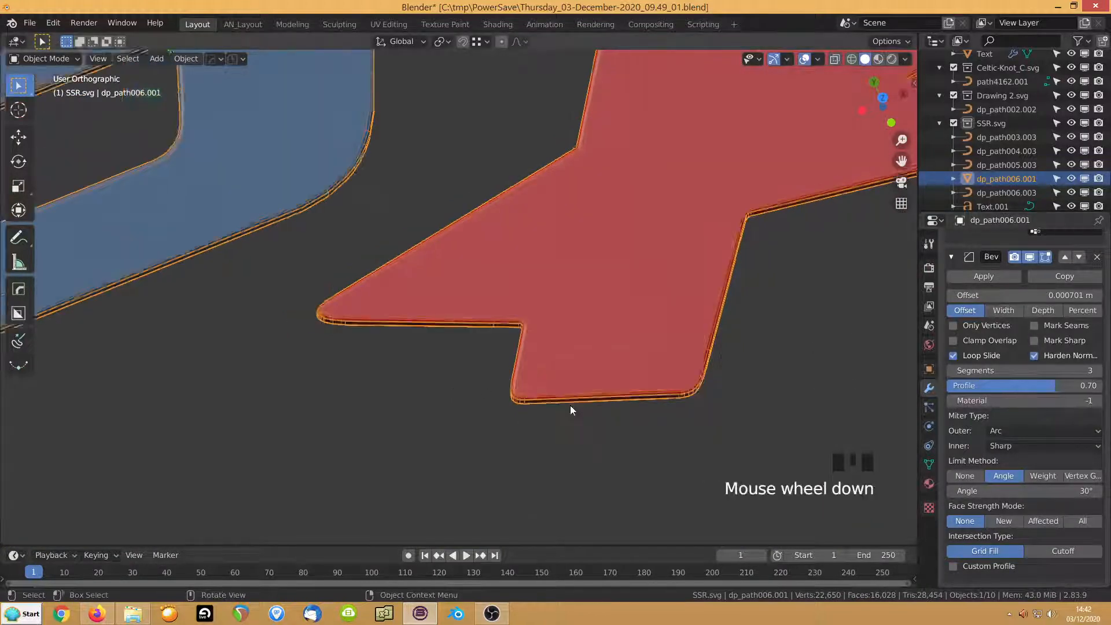
pyautogui.scroll(4, 571, 404)
pyautogui.scroll(-2, 572, 404)
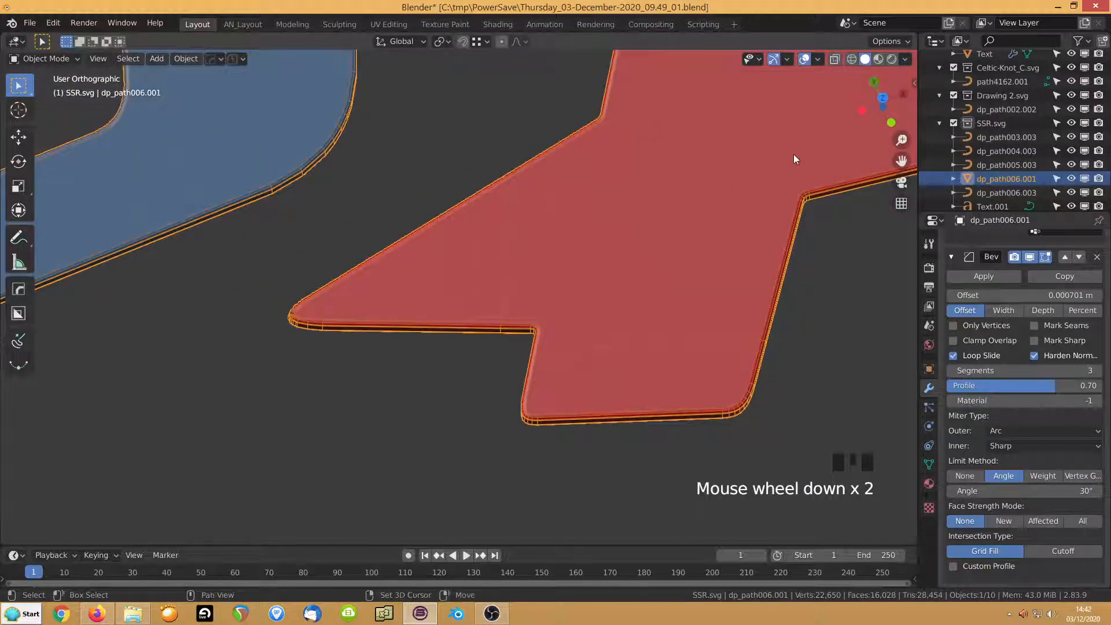
# Examine the bevelled edge around the tip of the R's narrow inner opening
pyautogui.keyDown('shift'); pyautogui.moveTo(793, 154); pyautogui.dragTo(405, 184, button='middle'); pyautogui.keyUp('shift')
pyautogui.keyDown('shift'); pyautogui.moveTo(616, 145); pyautogui.dragTo(179, 419, button='middle'); pyautogui.keyUp('shift')
pyautogui.scroll(1, 616, 208)
pyautogui.keyDown('shift'); pyautogui.moveTo(615, 209); pyautogui.dragTo(541, 247, button='middle'); pyautogui.keyUp('shift')
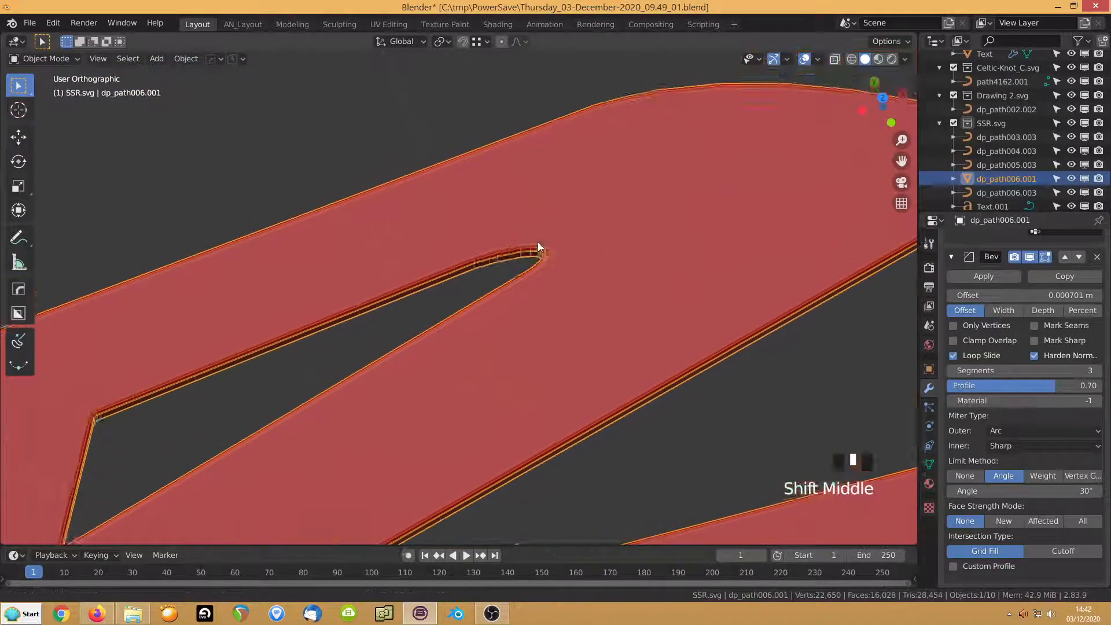
pyautogui.keyDown('shift'); pyautogui.scroll(1, 554, 233); pyautogui.keyUp('shift')
pyautogui.scroll(-1, 539, 265)
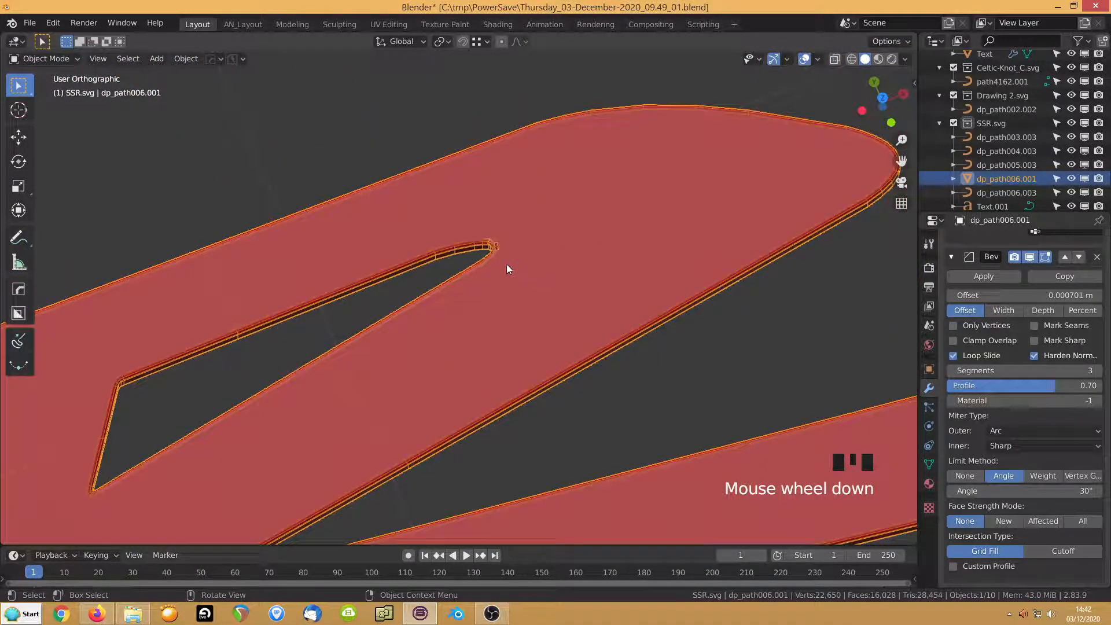
pyautogui.scroll(5, 507, 269)
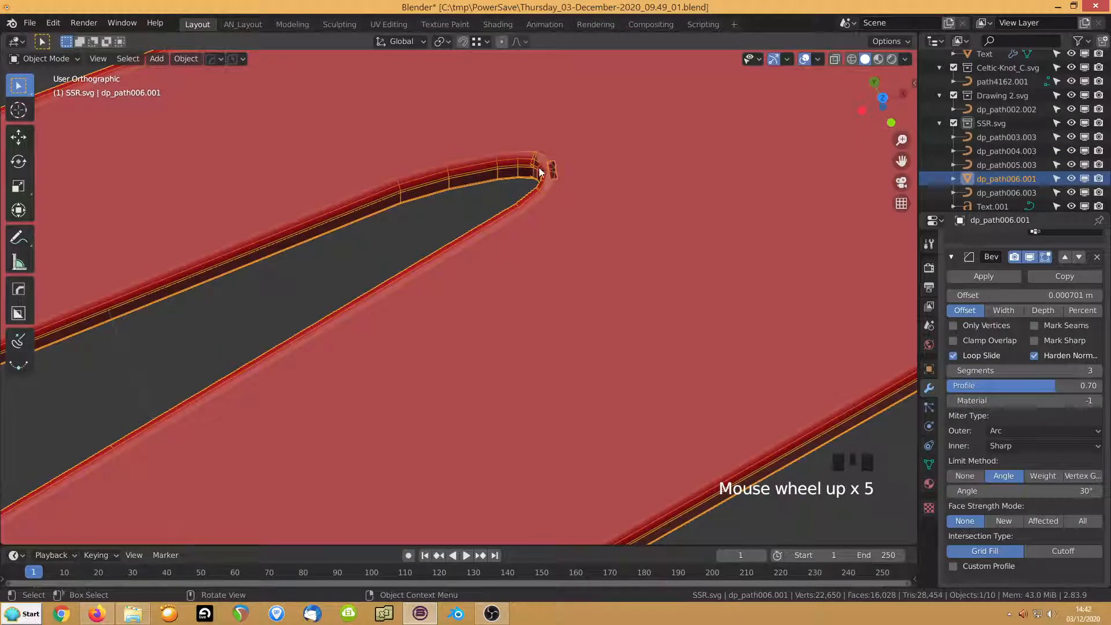
pyautogui.keyDown('shift'); pyautogui.click(1039, 295); pyautogui.keyUp('shift')
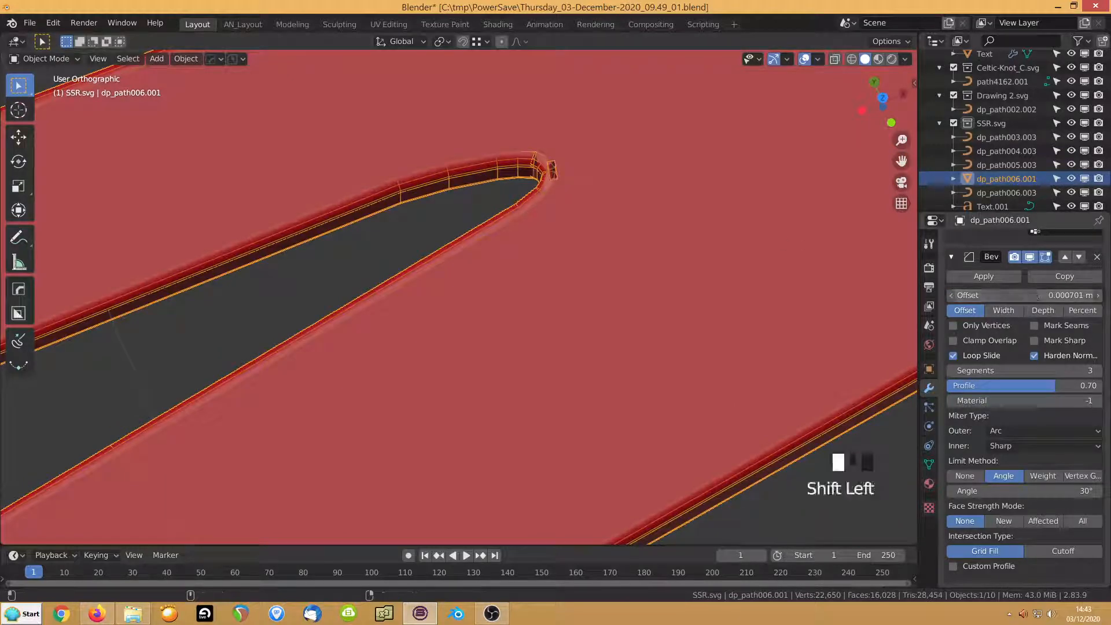
pyautogui.moveTo(1039, 295)
pyautogui.keyDown('shift'); pyautogui.mouseDown()
pyautogui.moveTo(1071, 295)
pyautogui.moveTo(1030, 295)
pyautogui.mouseUp(); pyautogui.keyUp('shift')
pyautogui.hotkey('ctrl', 'z')
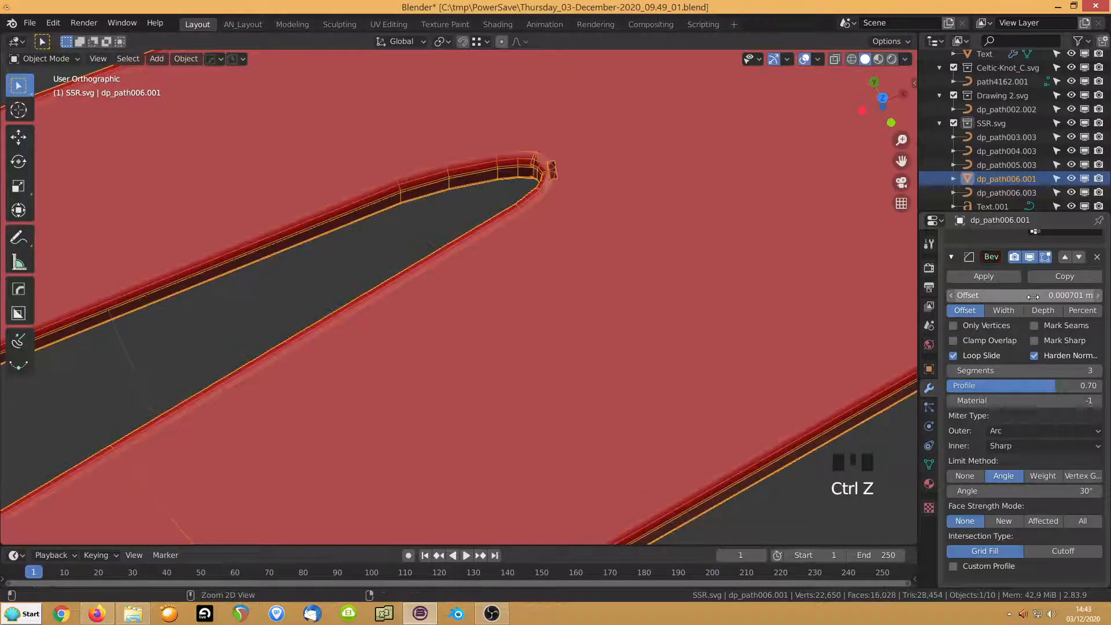
# Reduce the Bevel modifier's offset in successive multiplications down to 0.000251 m
pyautogui.click(1032, 295)
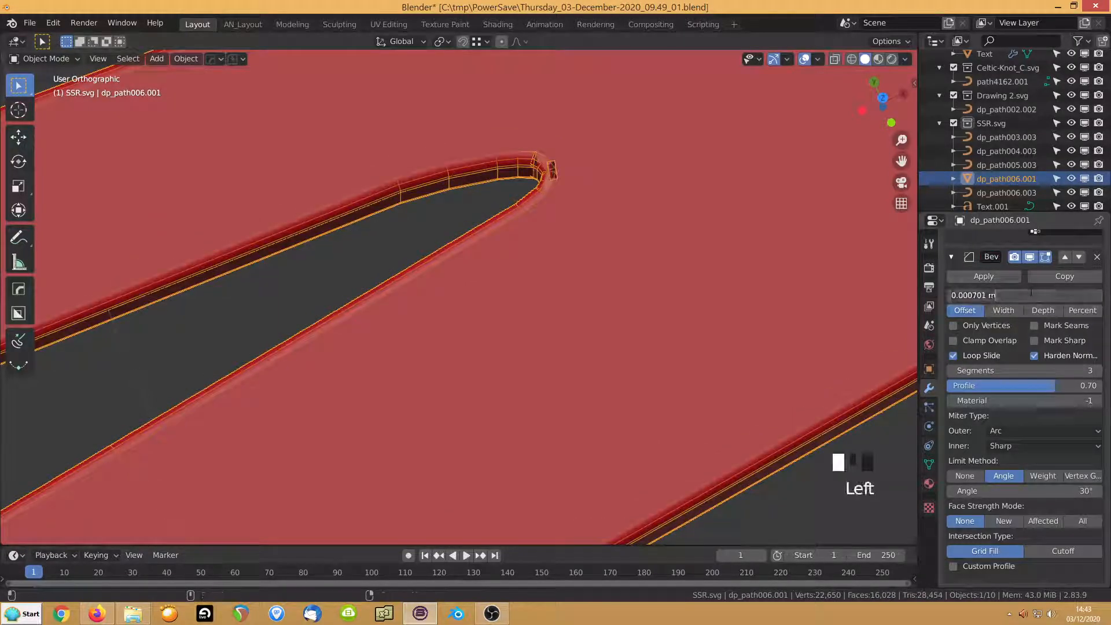
pyautogui.press('Return')
pyautogui.click(1030, 292)
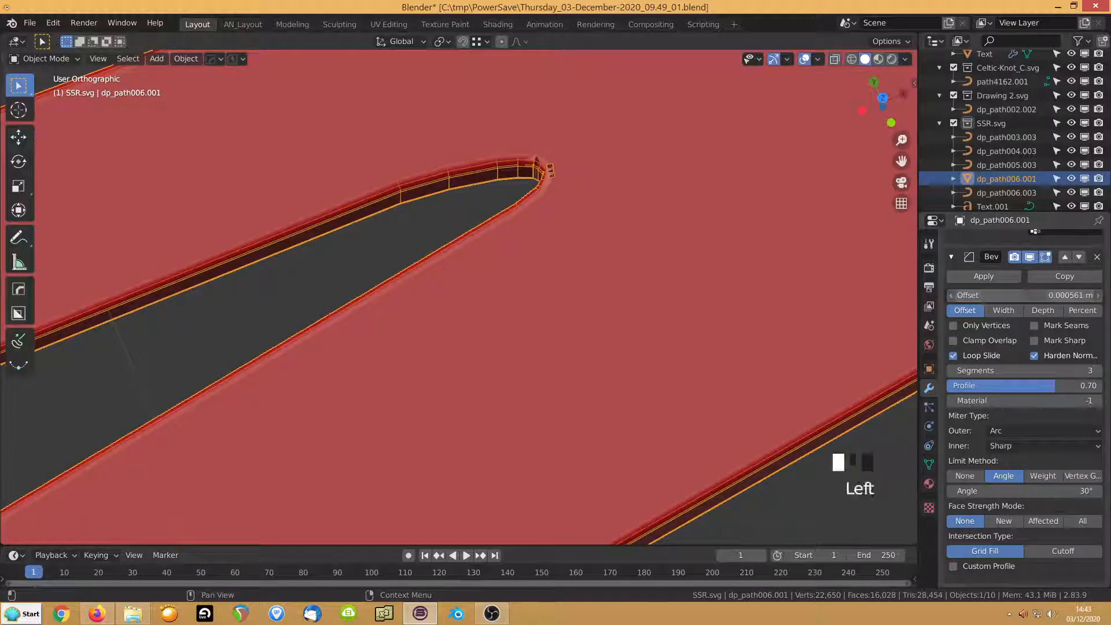
pyautogui.press('Return')
pyautogui.click(1030, 292)
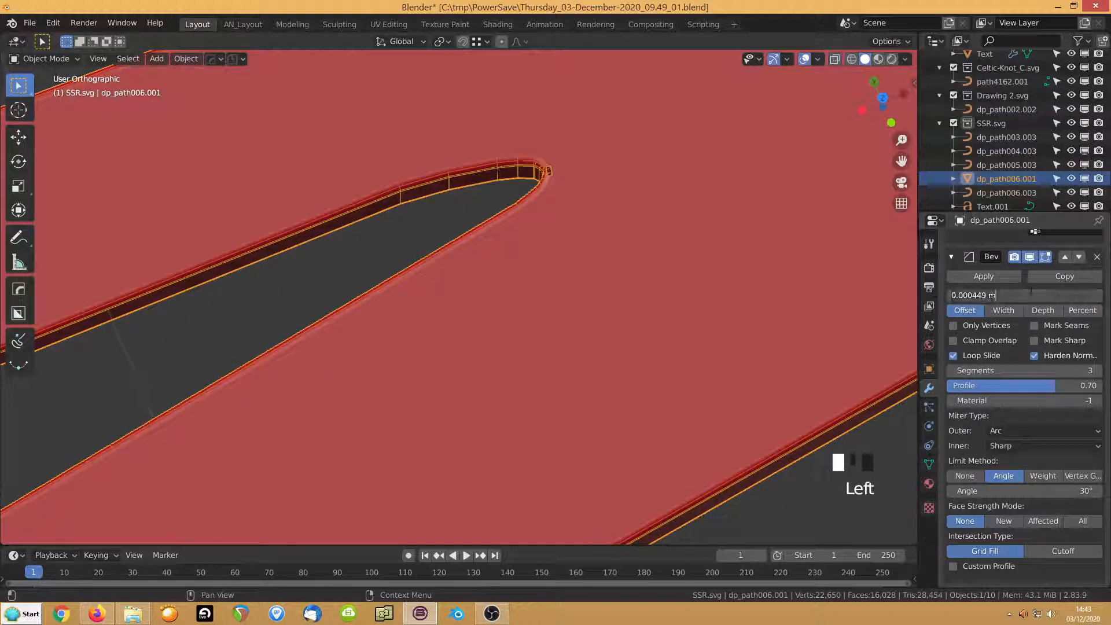
pyautogui.write('*.8')
pyautogui.press('Return')
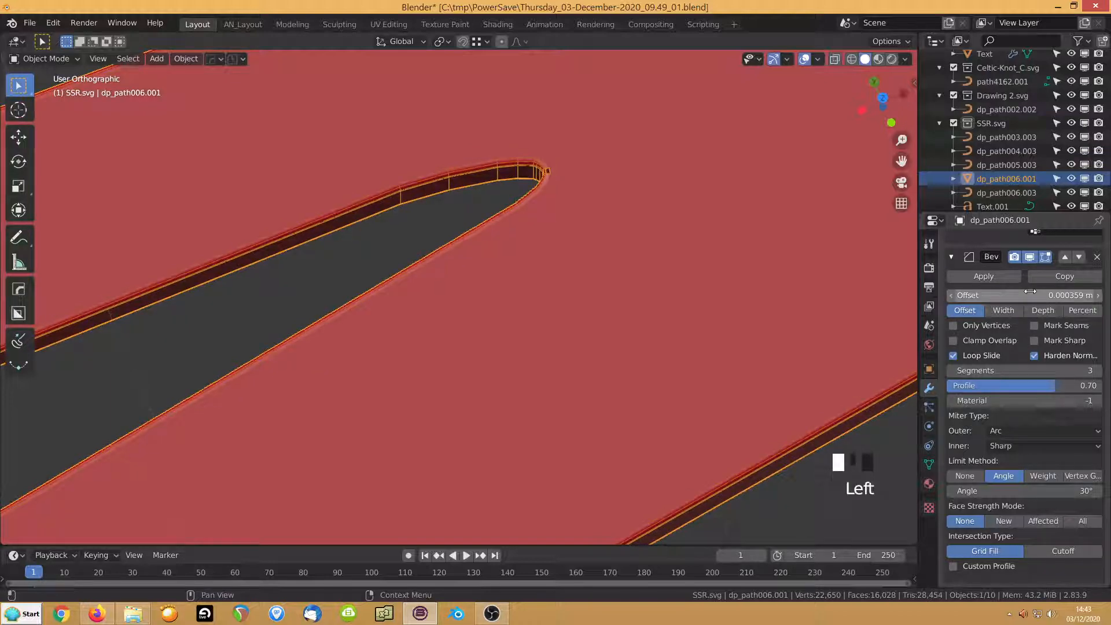
pyautogui.click(1031, 292)
pyautogui.write('*')
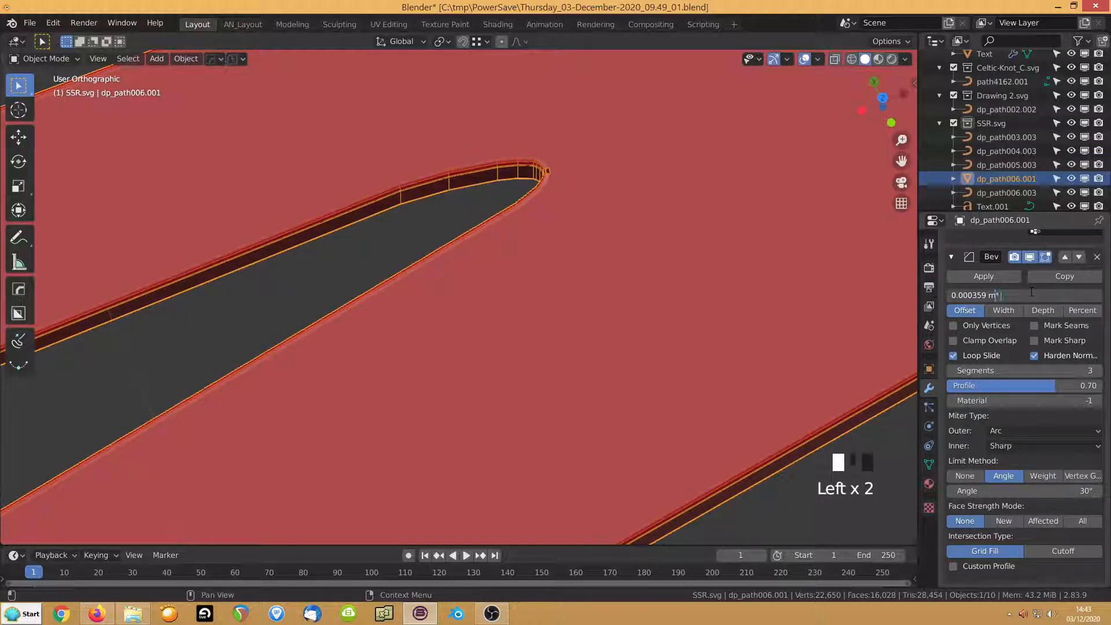
pyautogui.write('.7')
pyautogui.press('Return')
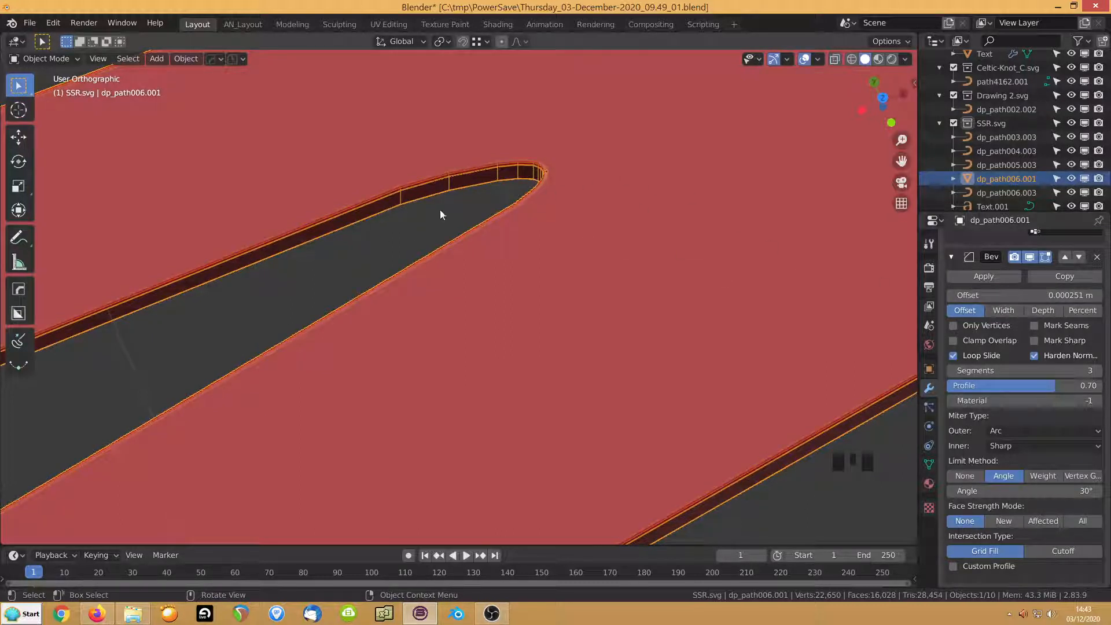
# Enter Edit Mode on the R and select and frame two vertices at the tip of its inner opening
pyautogui.press('Tab')
pyautogui.moveTo(461, 191)
pyautogui.mouseDown(button='middle')
pyautogui.moveTo(478, 206)
pyautogui.moveTo(466, 199)
pyautogui.mouseUp(button='middle')
pyautogui.scroll(4, 466, 199)
pyautogui.scroll(-10, 472, 195)
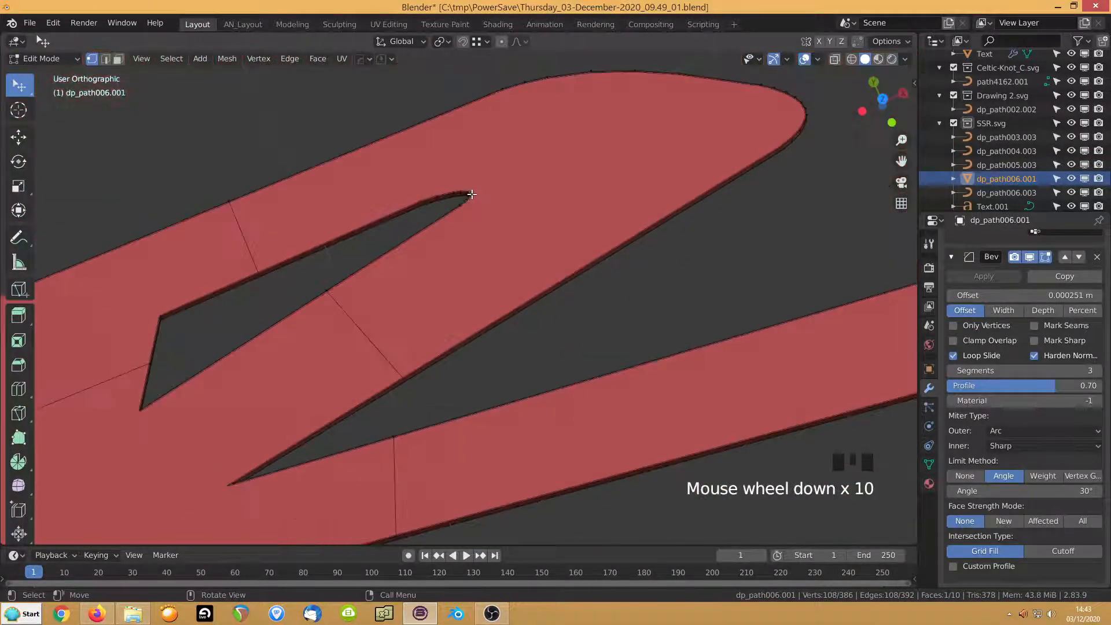
pyautogui.click(466, 193)
pyautogui.keyDown('shift'); pyautogui.click(467, 200); pyautogui.keyUp('shift')
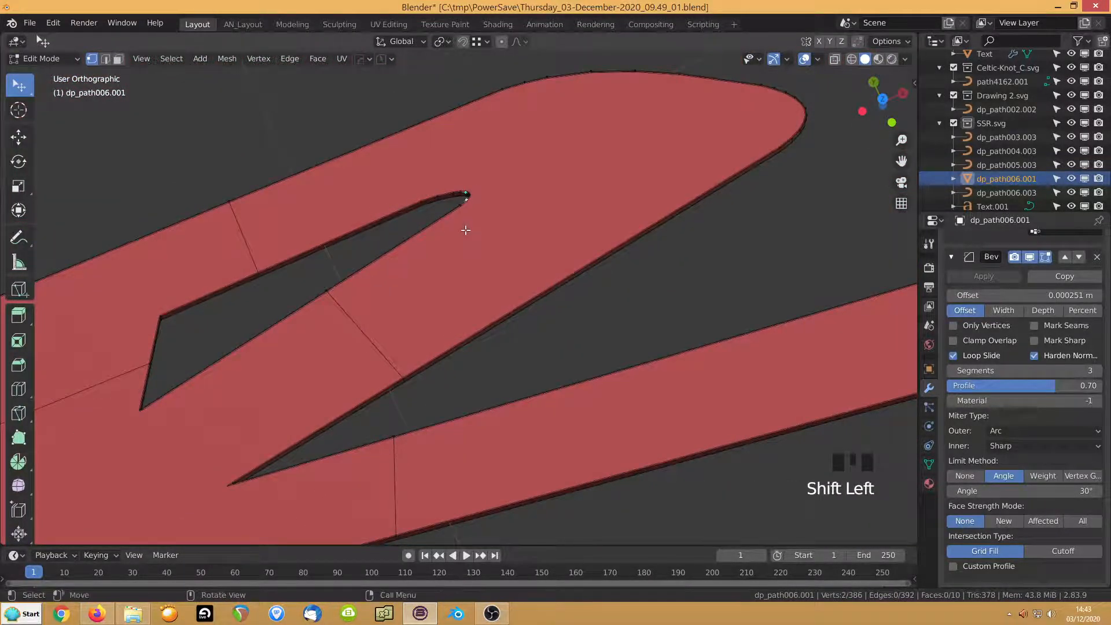
pyautogui.press('KP_Decimal')
pyautogui.moveTo(471, 233); pyautogui.dragTo(523, 196, button='middle')
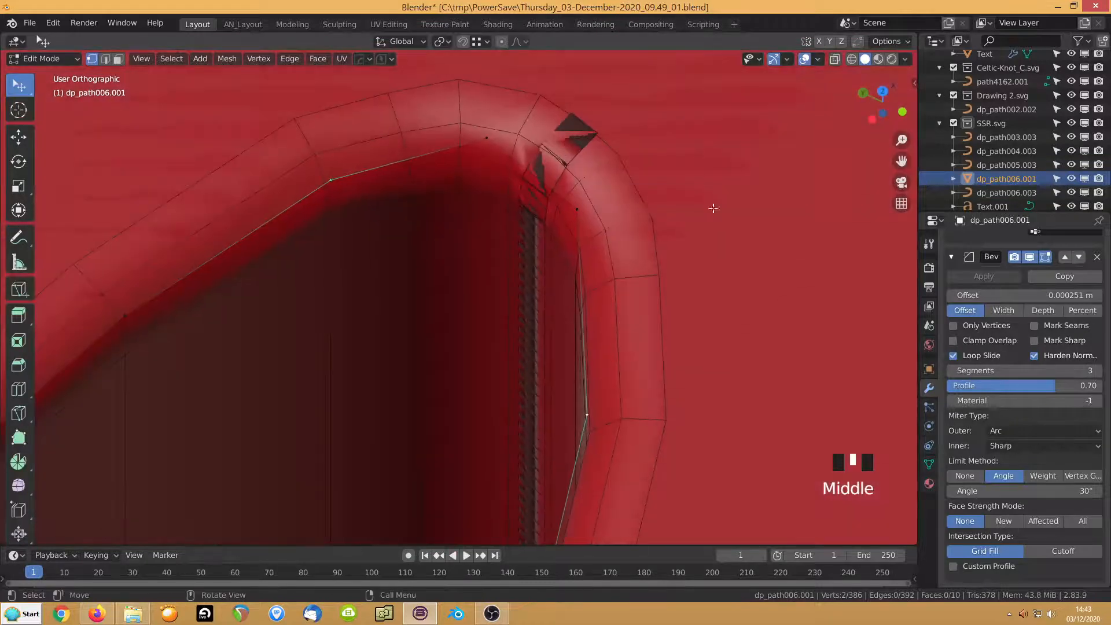
# Hide all modifiers in the viewport and use vertex selection at the tip of the inner opening
pyautogui.scroll(14, 984, 266)
pyautogui.click(978, 254)
pyautogui.scroll(-1, 541, 293)
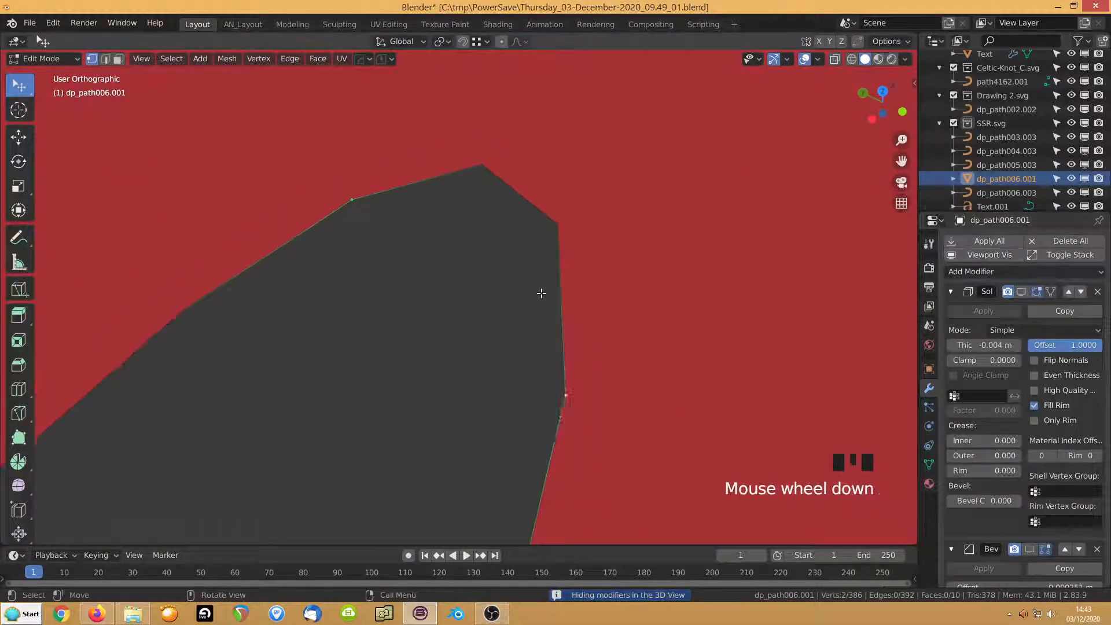
pyautogui.scroll(-6, 541, 293)
pyautogui.press('1')
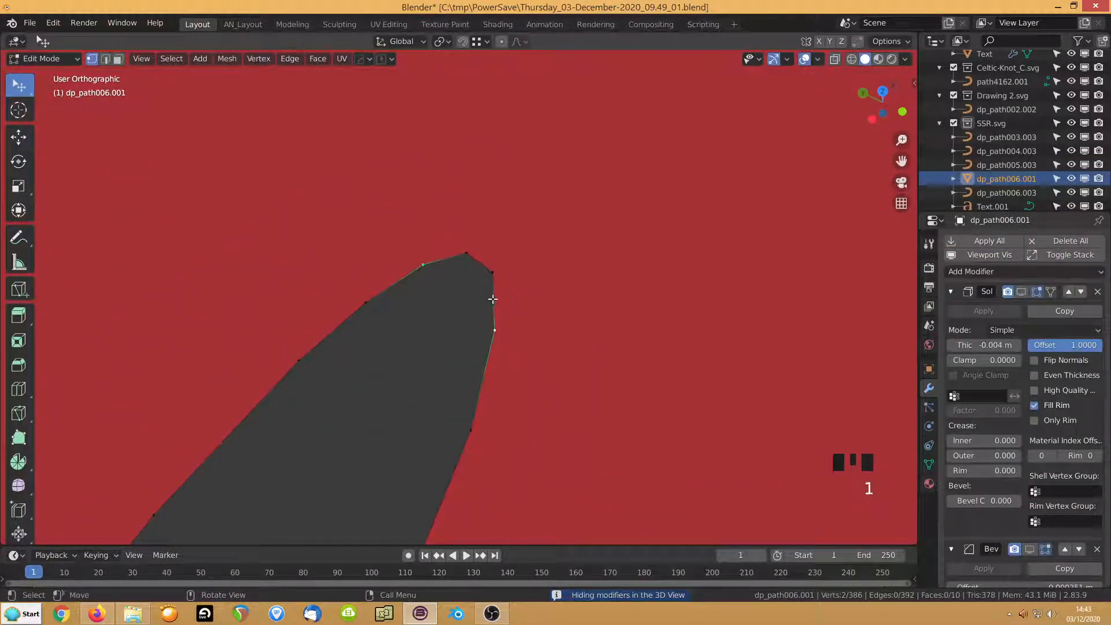
# Slide the two tip vertices apart along their edges by factors of about 0.21 and 0.23, and display the modifiers again
pyautogui.click(511, 269)
pyautogui.press('g')
pyautogui.press('g')
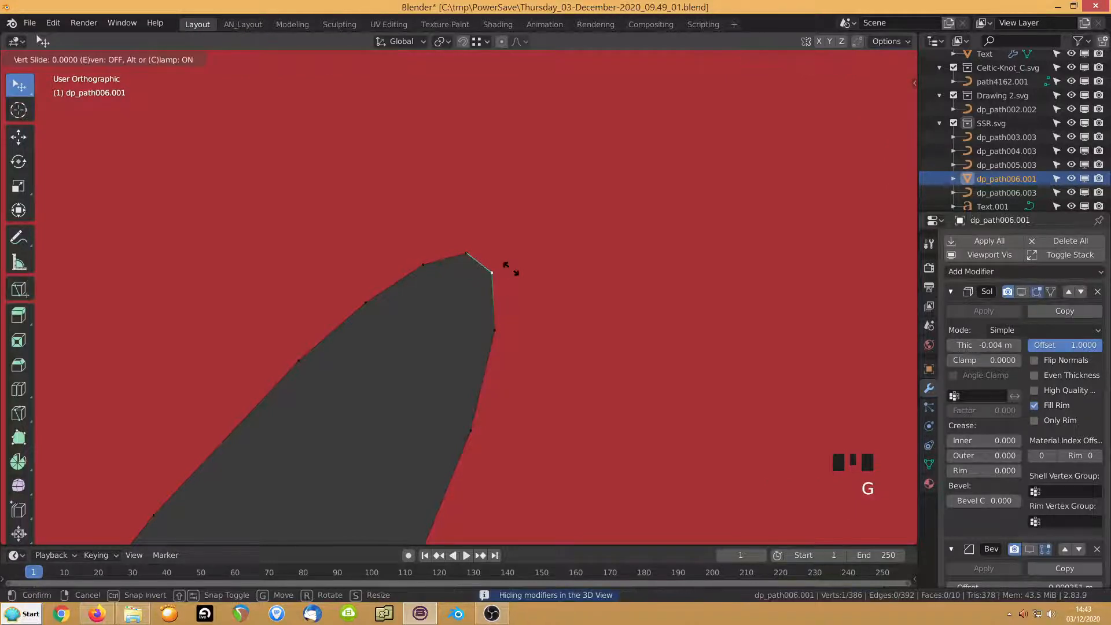
pyautogui.click(512, 281)
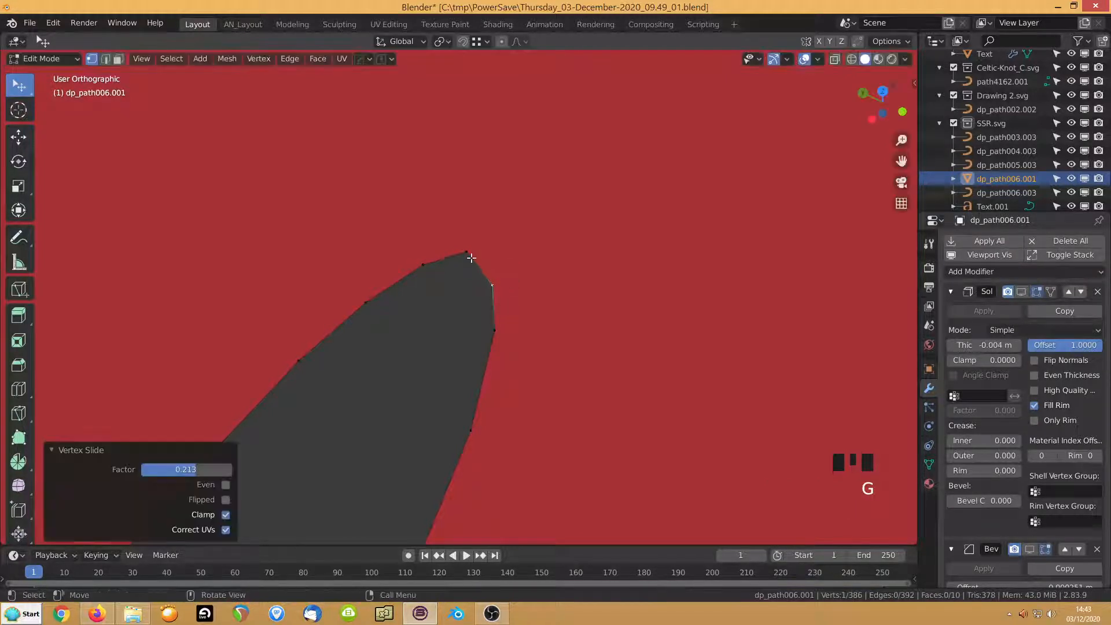
pyautogui.click(463, 252)
pyautogui.press('g')
pyautogui.press('g')
pyautogui.click(463, 252)
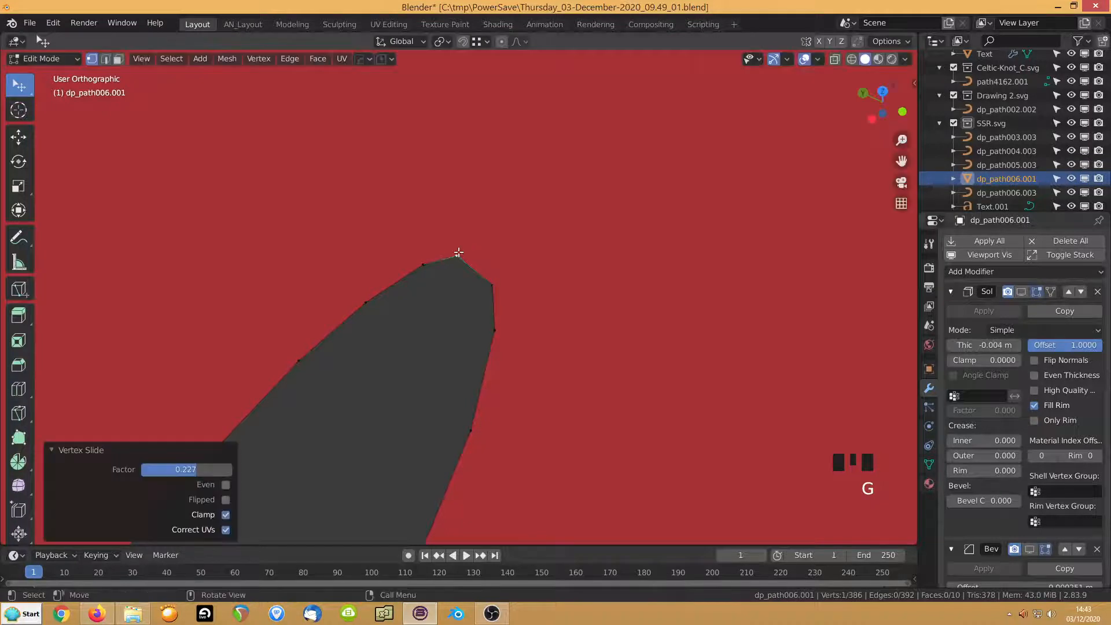
pyautogui.click(989, 255)
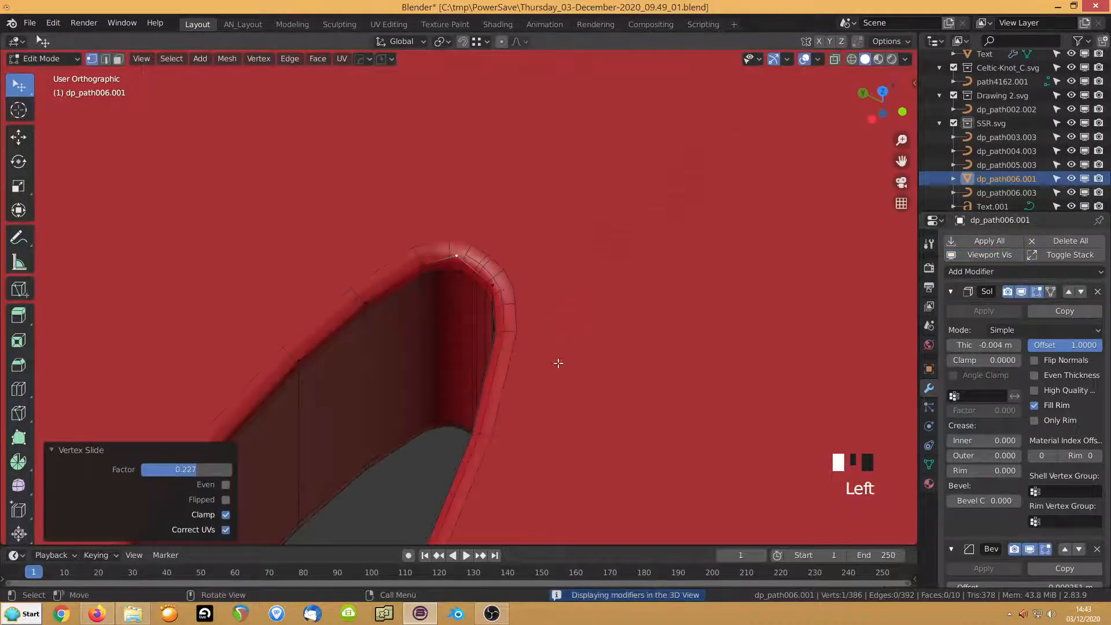
# Slide the vertex beside the tip down the opening's side, and slide the adjacent tip vertex towards it by about 0.22
pyautogui.click(408, 274)
pyautogui.press('g')
pyautogui.press('g')
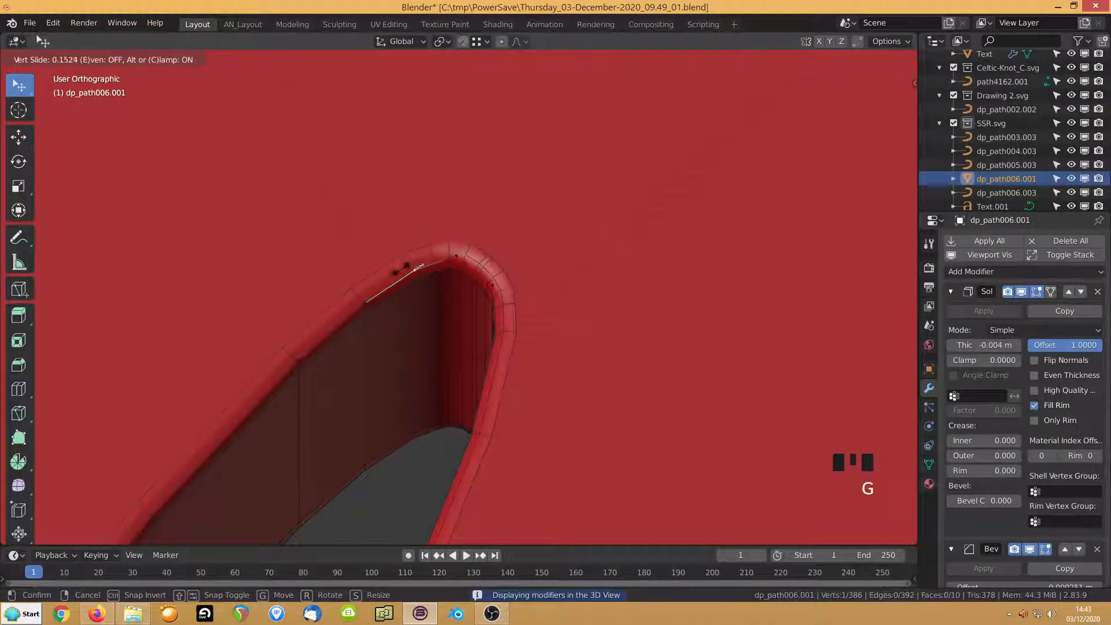
pyautogui.click(421, 266)
pyautogui.click(443, 256)
pyautogui.press('g')
pyautogui.press('g')
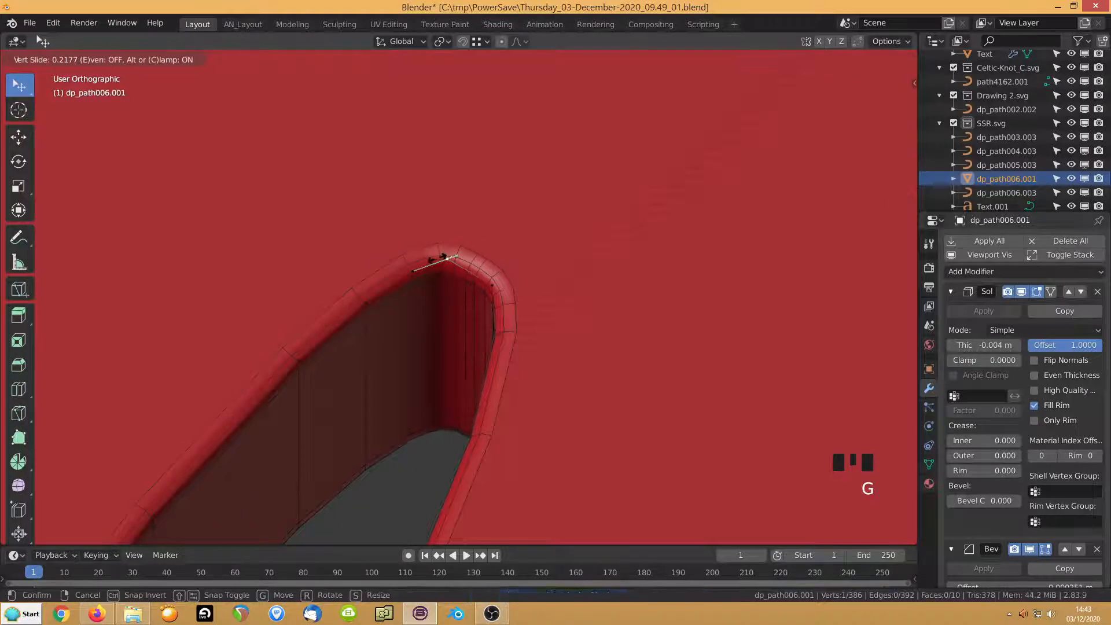
pyautogui.click(443, 257)
# Slide the same side's vertex farther from the tip, and slide its neighbour after it by a factor of about 0.25
pyautogui.moveTo(447, 342); pyautogui.dragTo(529, 258, button='middle')
pyautogui.press('g')
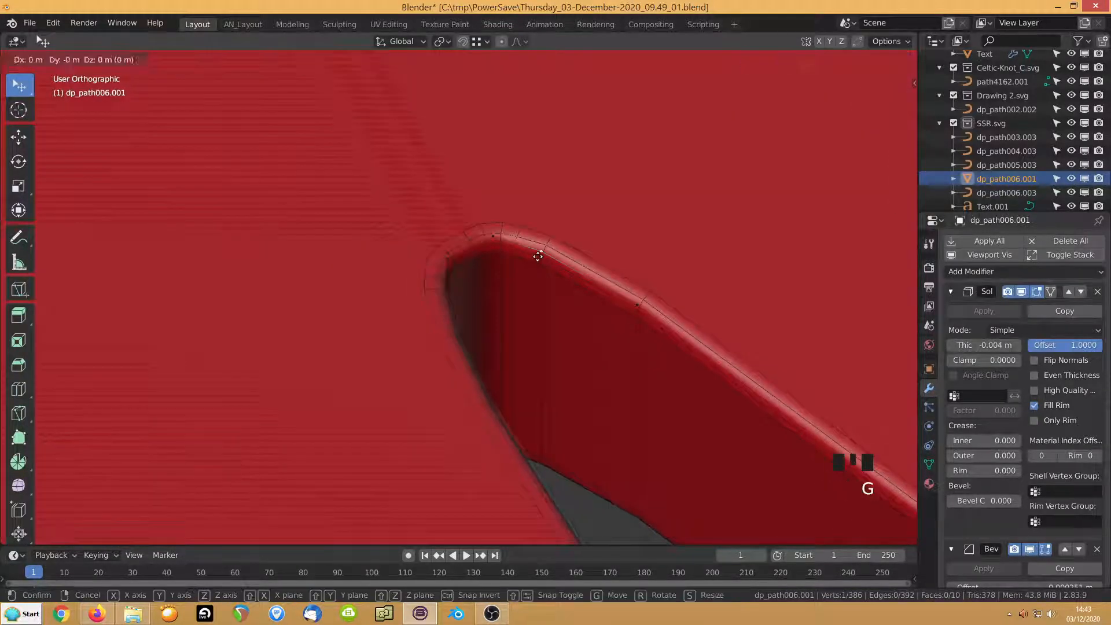
pyautogui.press('g')
pyautogui.click(551, 260)
pyautogui.click(506, 236)
pyautogui.press('g')
pyautogui.press('g')
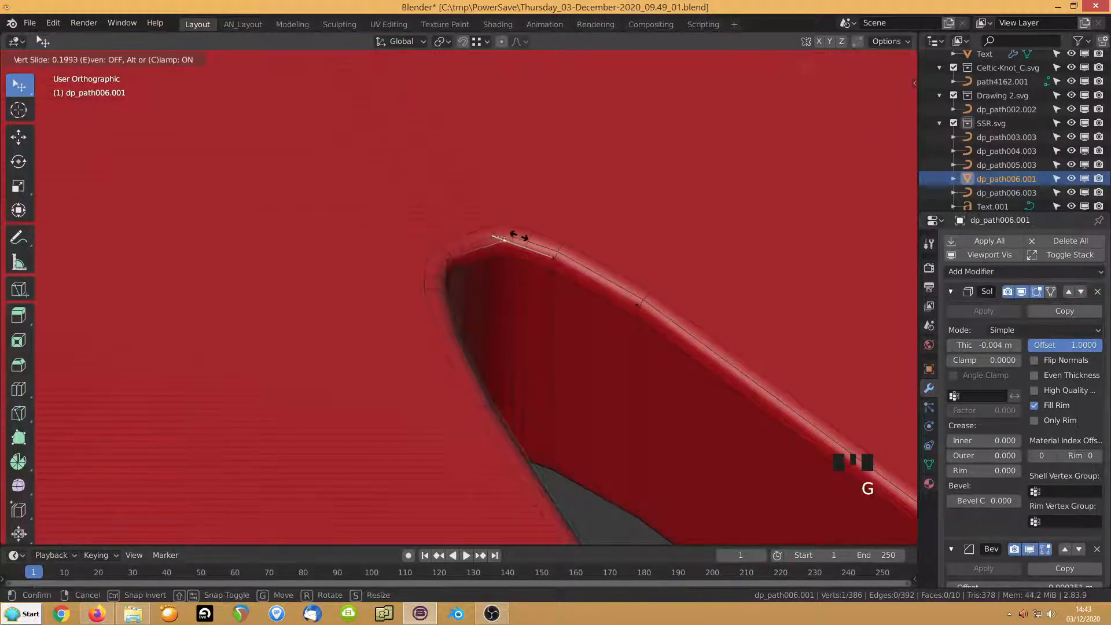
pyautogui.click(519, 243)
pyautogui.scroll(-8, 521, 290)
pyautogui.scroll(1, 548, 308)
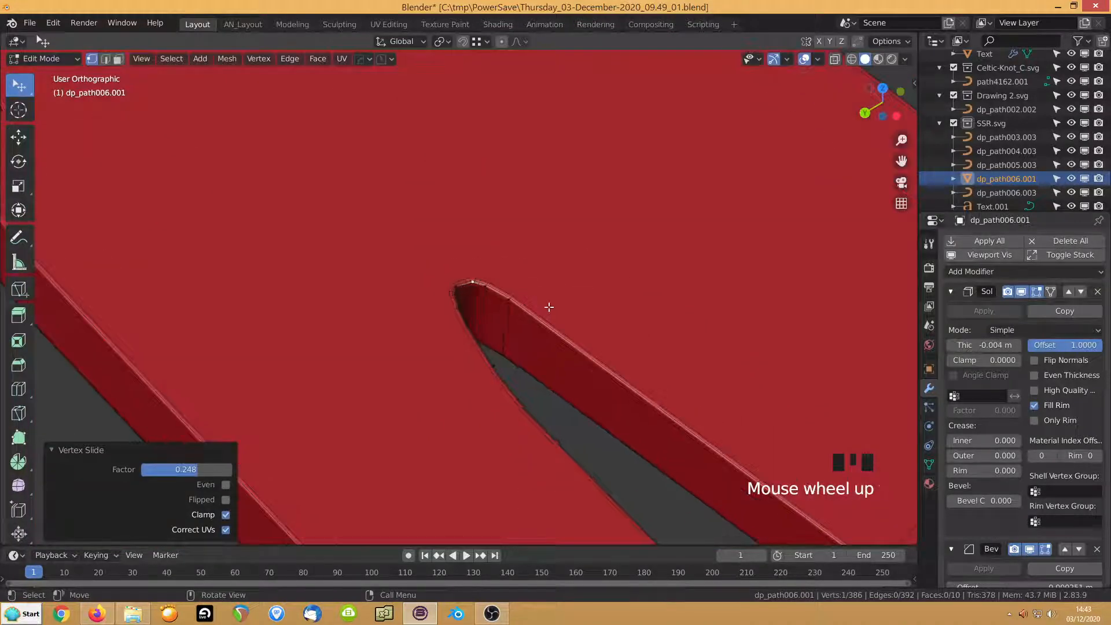
# Set the Bevel modifier's offset to 0.000451 m and check the bevel around the opening's tip
pyautogui.scroll(-11, 993, 417)
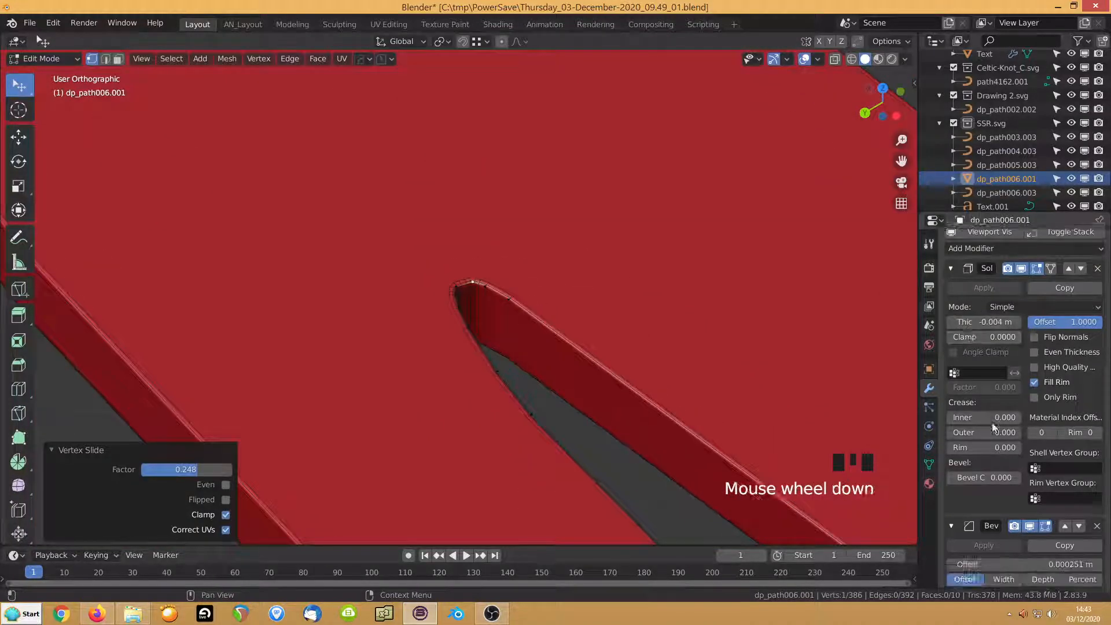
pyautogui.click(1031, 333)
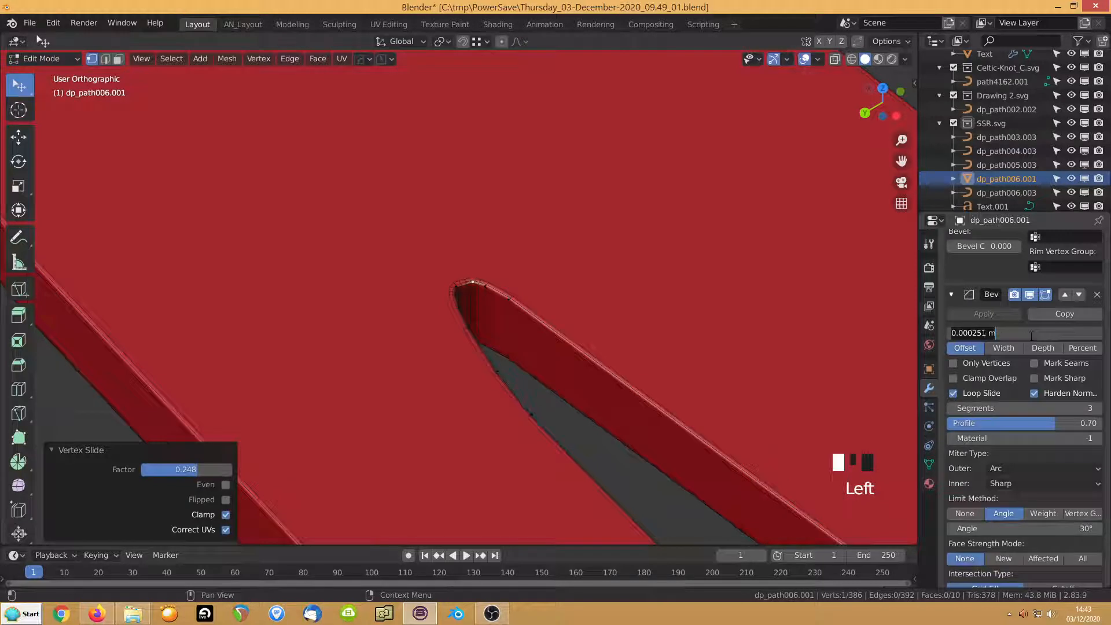
pyautogui.press('Left')
pyautogui.press('BackSpace')
pyautogui.write('4')
pyautogui.press('Return')
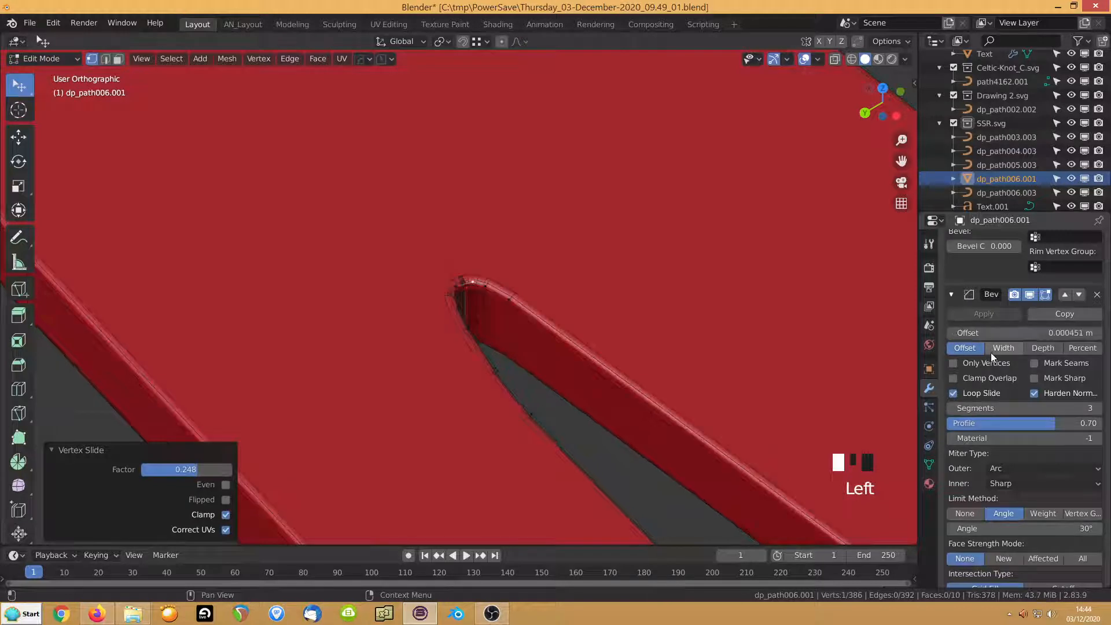
pyautogui.moveTo(665, 322)
pyautogui.mouseDown(button='middle')
pyautogui.moveTo(602, 321)
pyautogui.moveTo(598, 362)
pyautogui.moveTo(592, 346)
pyautogui.mouseUp(button='middle')
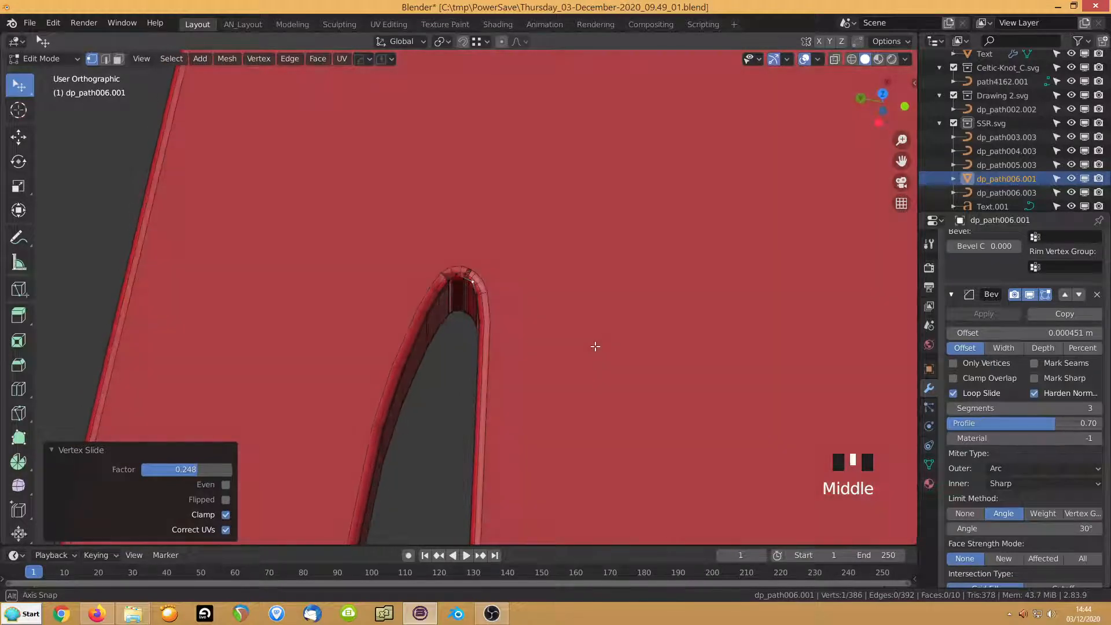
# Merge the two close vertices at the tip of the opening at their center
pyautogui.click(452, 274)
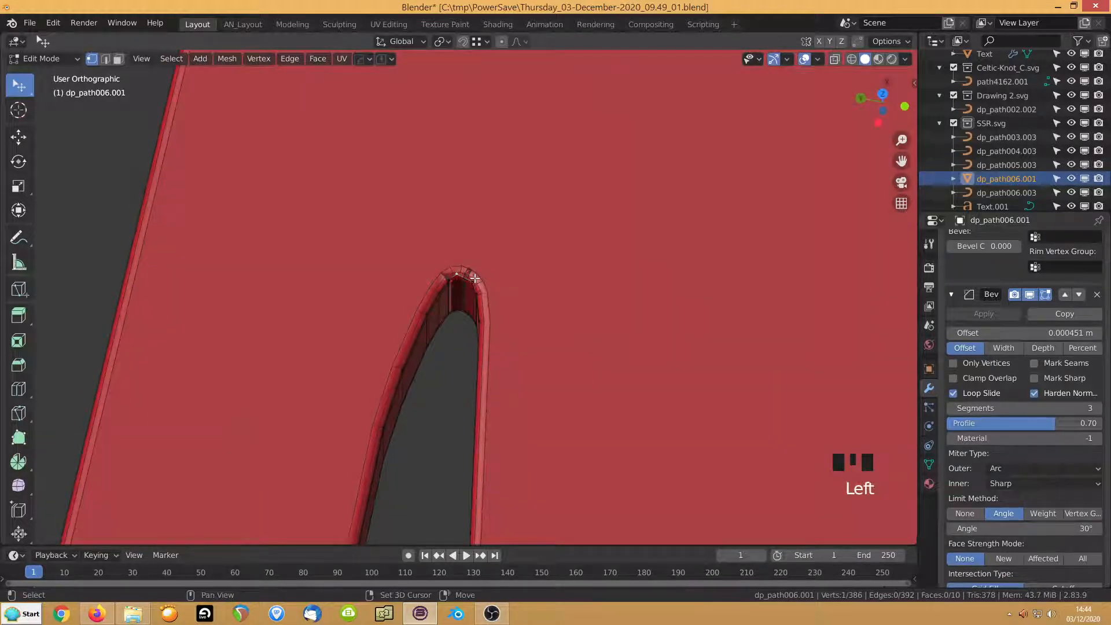
pyautogui.keyDown('shift'); pyautogui.click(476, 265); pyautogui.keyUp('shift')
pyautogui.press('m')
pyautogui.click(501, 294)
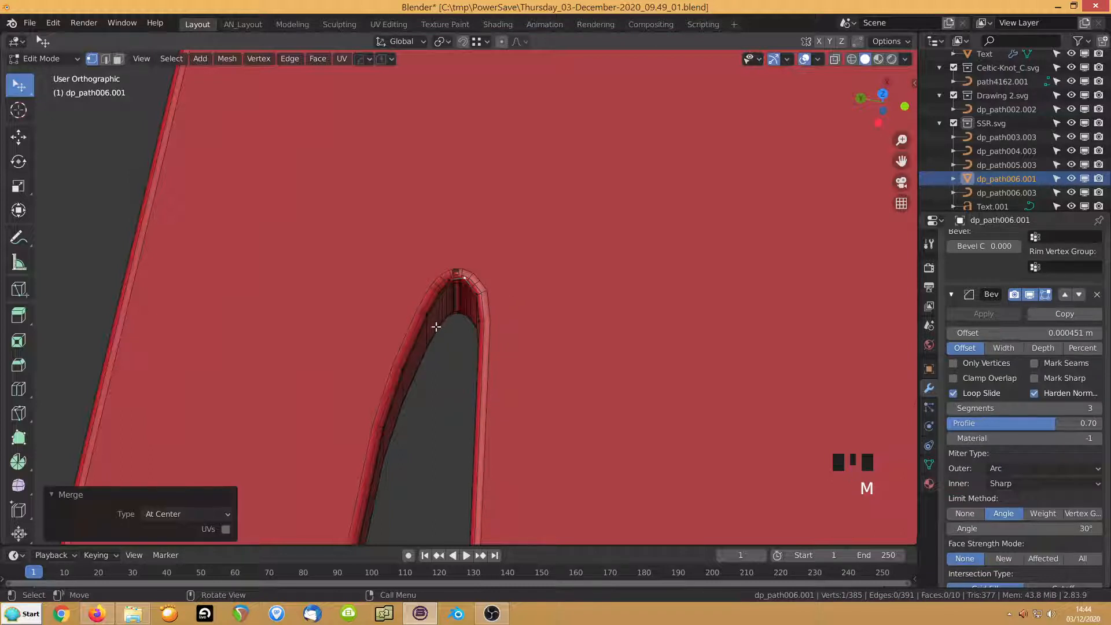
# From the top view, reposition the merged vertex and the vertices on both sides of the tip to smooth the curve
pyautogui.press('KP_7')
pyautogui.scroll(-1, 438, 338)
pyautogui.scroll(6, 436, 324)
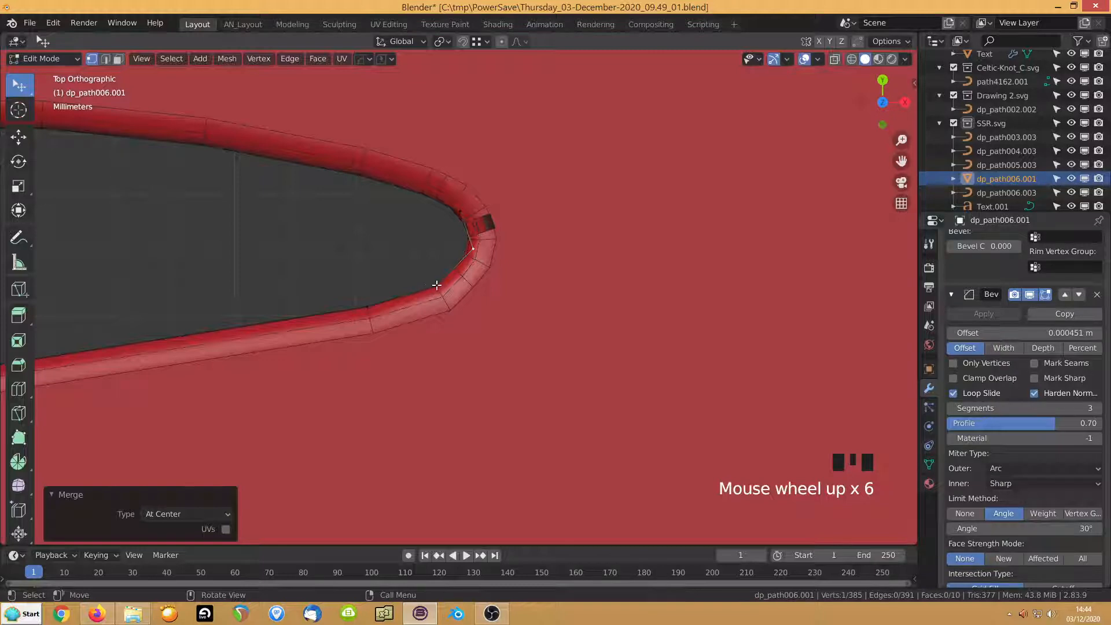
pyautogui.moveTo(436, 285); pyautogui.dragTo(421, 297)
pyautogui.moveTo(464, 251); pyautogui.dragTo(468, 250)
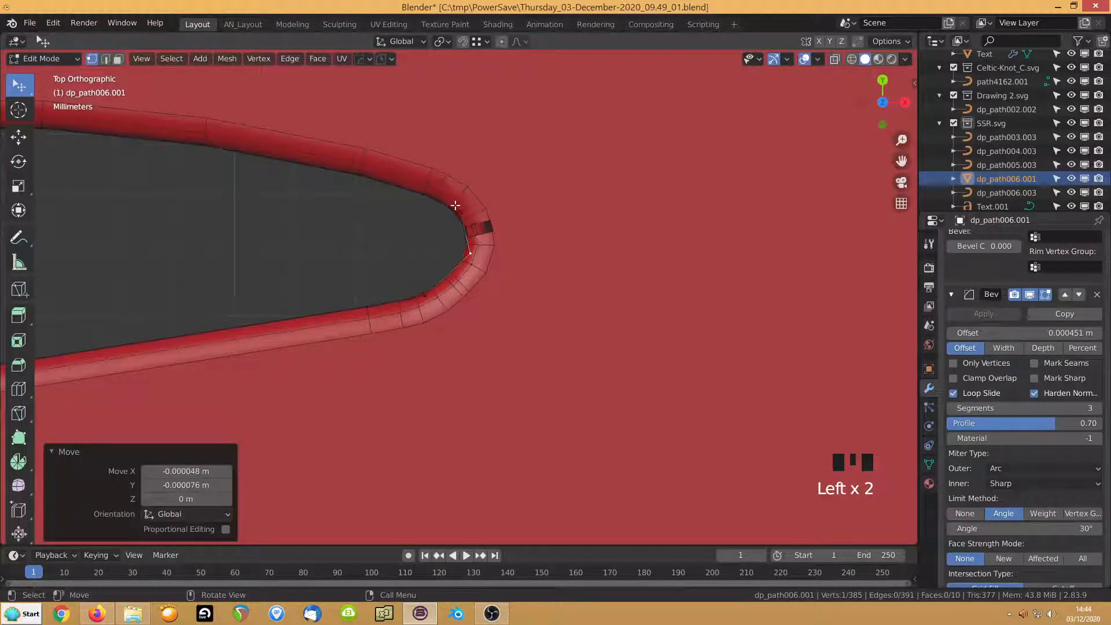
pyautogui.moveTo(456, 206); pyautogui.dragTo(324, 166)
pyautogui.moveTo(452, 198); pyautogui.dragTo(324, 158)
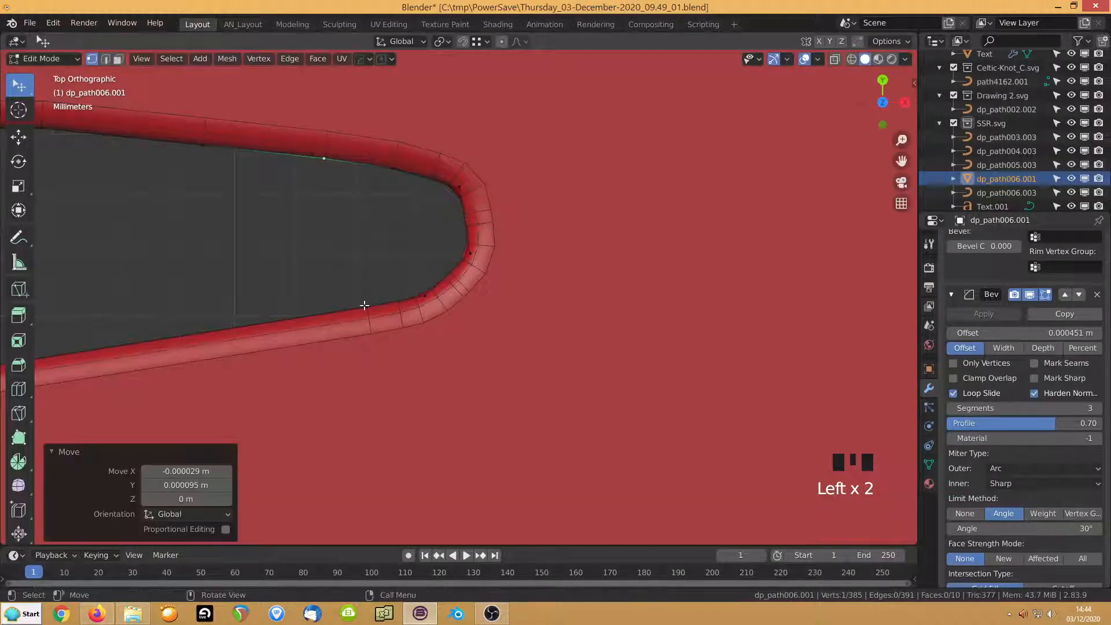
# Nudge the lower side vertices and the tip vertex to round the opening's end evenly, and check the bevel
pyautogui.moveTo(364, 305); pyautogui.dragTo(365, 310)
pyautogui.moveTo(426, 295); pyautogui.dragTo(418, 302)
pyautogui.moveTo(467, 256); pyautogui.dragTo(461, 263)
pyautogui.moveTo(450, 259)
pyautogui.mouseDown()
pyautogui.moveTo(480, 249)
pyautogui.moveTo(464, 251)
pyautogui.mouseUp()
pyautogui.moveTo(463, 251); pyautogui.dragTo(453, 218, button='middle')
pyautogui.scroll(-9, 455, 219)
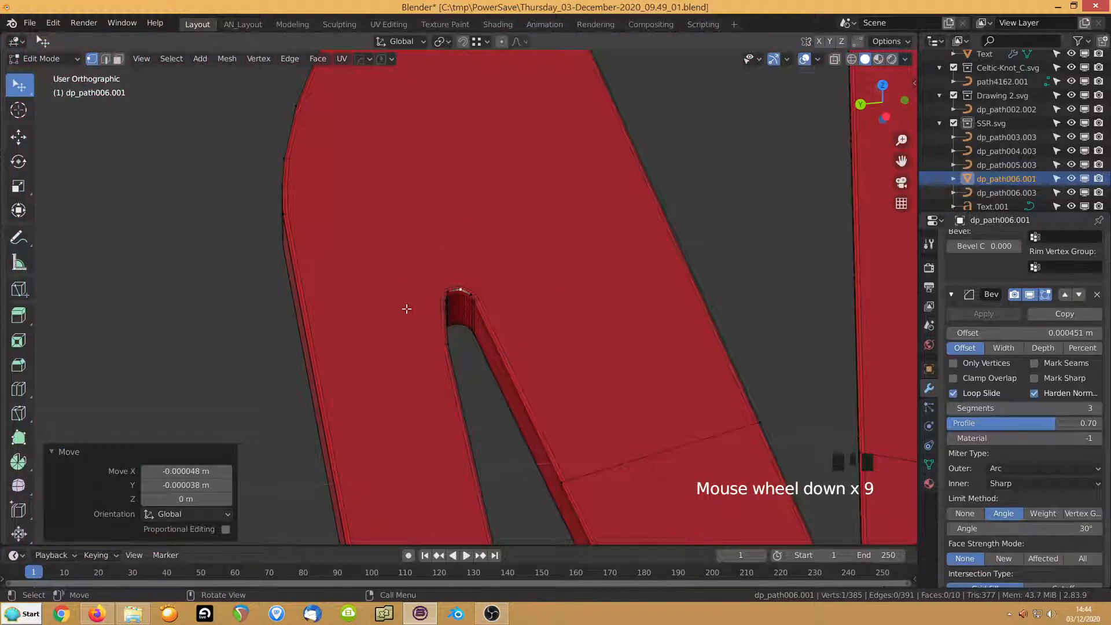
# Return the SSR logo to Object Mode and turn off the wireframe overlay
pyautogui.scroll(-8, 407, 309)
pyautogui.press('Tab')
pyautogui.scroll(8, 405, 297)
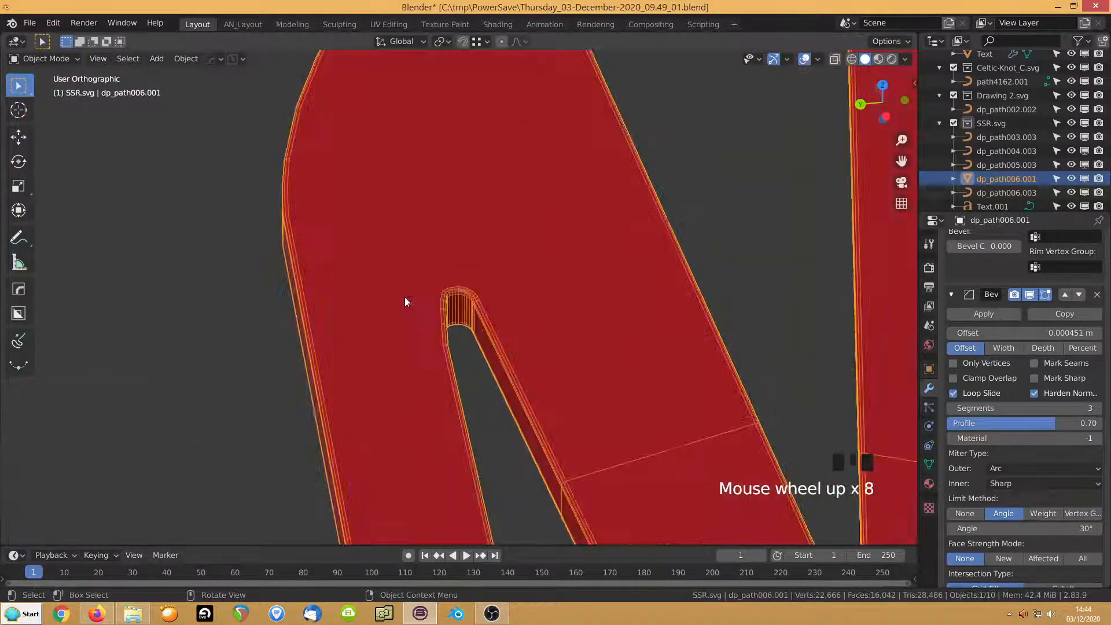
pyautogui.click(818, 59)
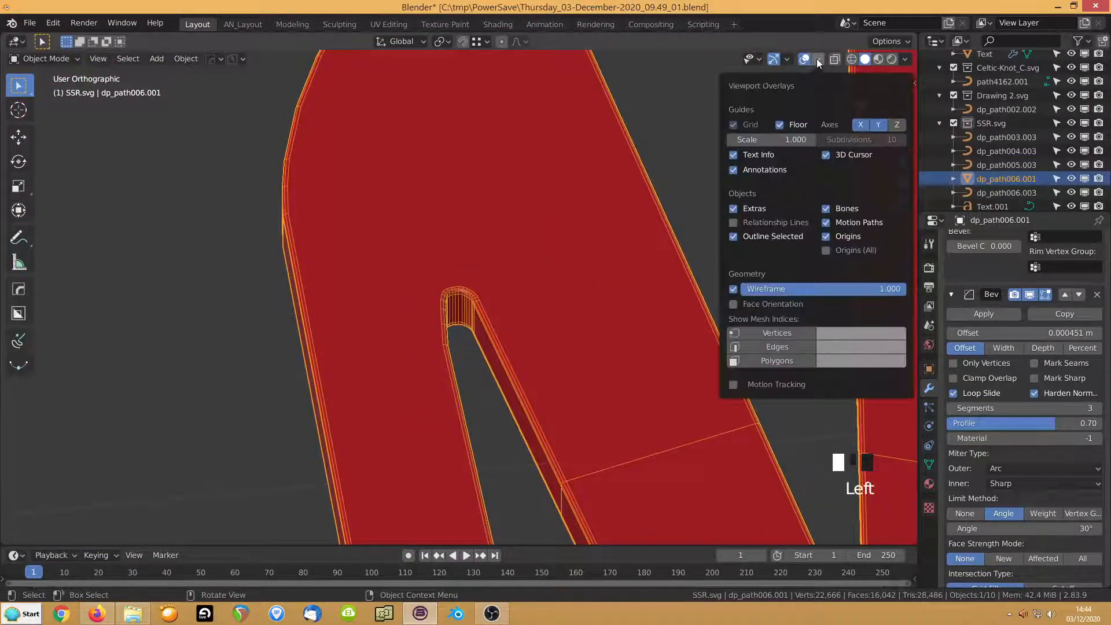
pyautogui.click(745, 291)
# Inspect the bevelled SSR logo's edges and shading across its letters and emblem from several angles
pyautogui.scroll(-9, 553, 282)
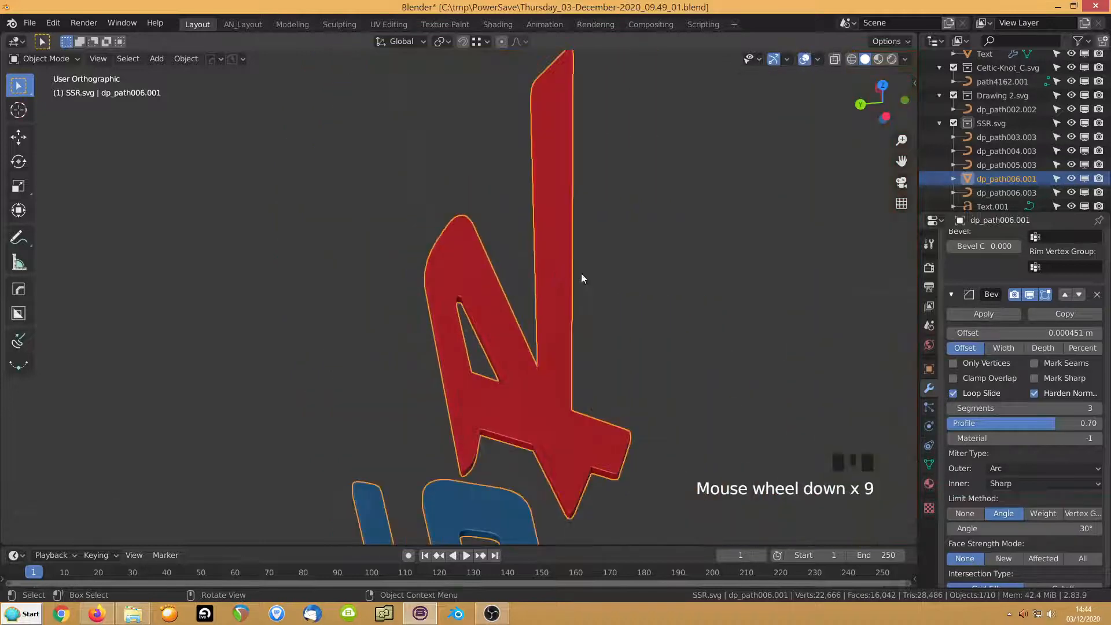
pyautogui.moveTo(581, 273); pyautogui.dragTo(386, 334, button='middle')
pyautogui.scroll(-7, 516, 119)
pyautogui.scroll(7, 386, 329)
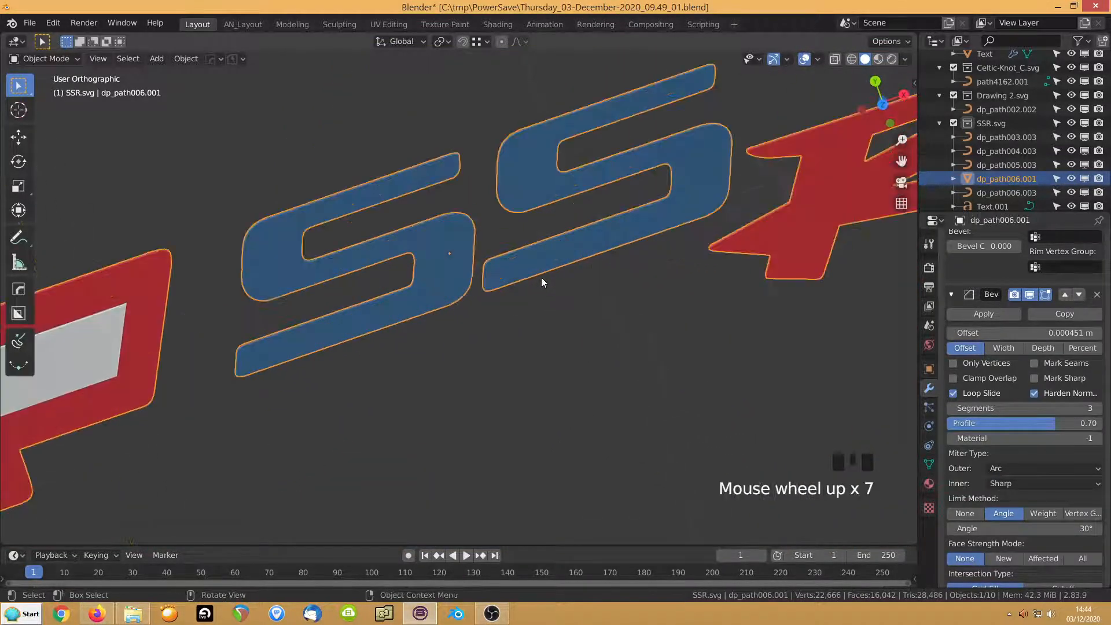
pyautogui.moveTo(541, 277)
pyautogui.mouseDown(button='middle')
pyautogui.moveTo(524, 297)
pyautogui.moveTo(518, 233)
pyautogui.moveTo(534, 221)
pyautogui.moveTo(521, 280)
pyautogui.mouseUp(button='middle')
pyautogui.click(531, 265)
pyautogui.scroll(-7, 530, 265)
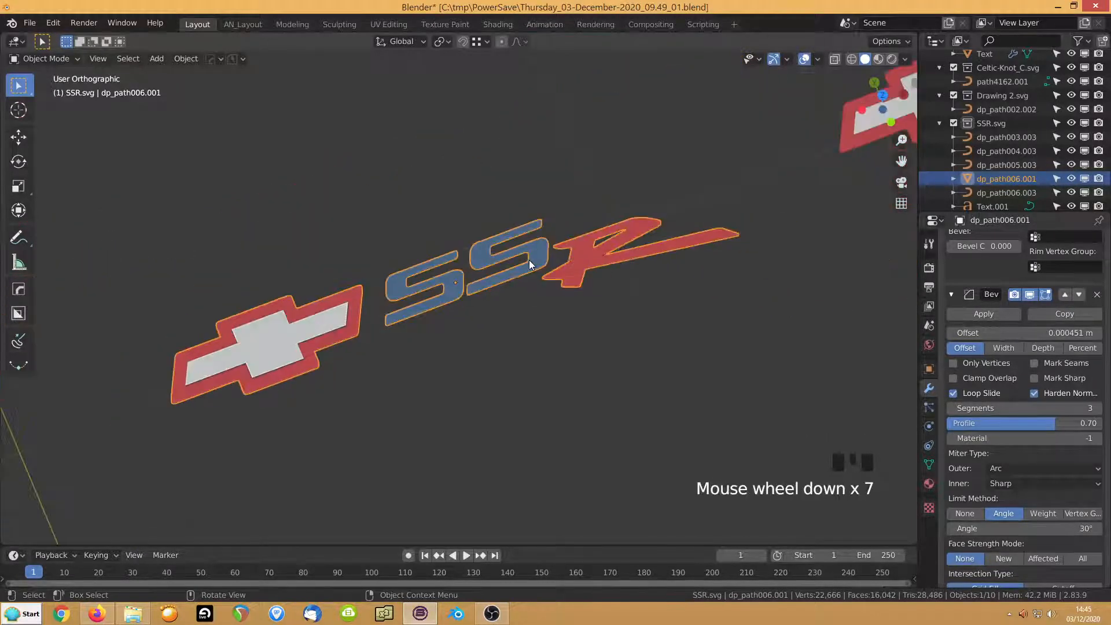
# Duplicate the SSR logo about 0.187 m along Y and apply all modifiers on the copy
pyautogui.hotkey('shift', 'd')
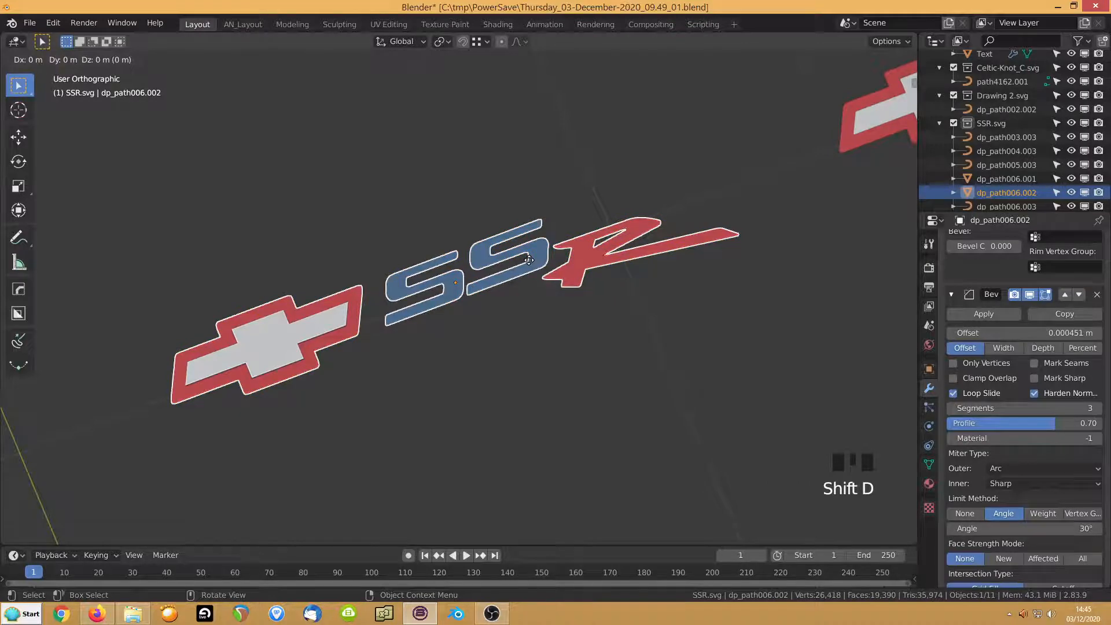
pyautogui.click(504, 161)
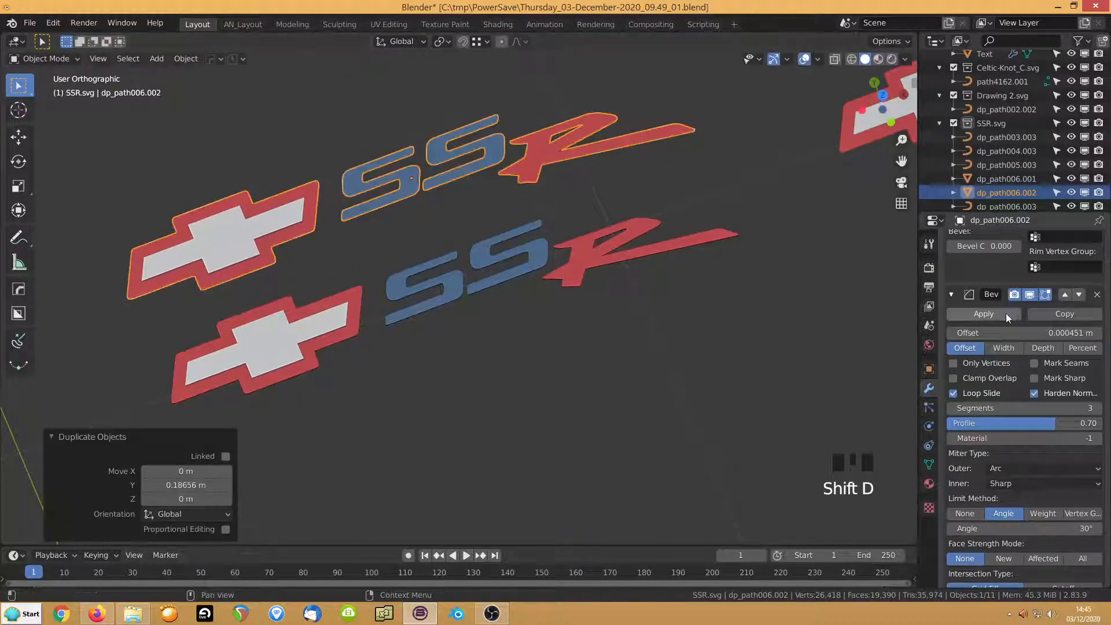
pyautogui.scroll(20, 1006, 314)
pyautogui.click(995, 255)
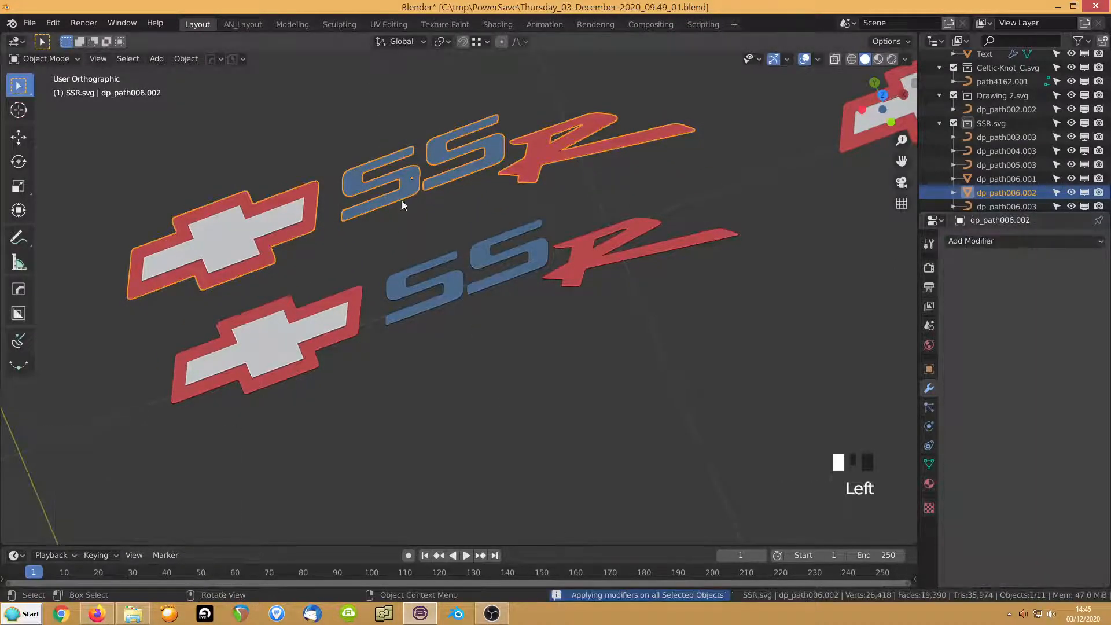
# Examine the copy's applied mesh in Edit Mode, checking the bevel geometry at the first S's lower corner
pyautogui.keyDown('shift'); pyautogui.moveTo(402, 200); pyautogui.dragTo(439, 318, button='middle'); pyautogui.keyUp('shift')
pyautogui.scroll(2, 262, 363)
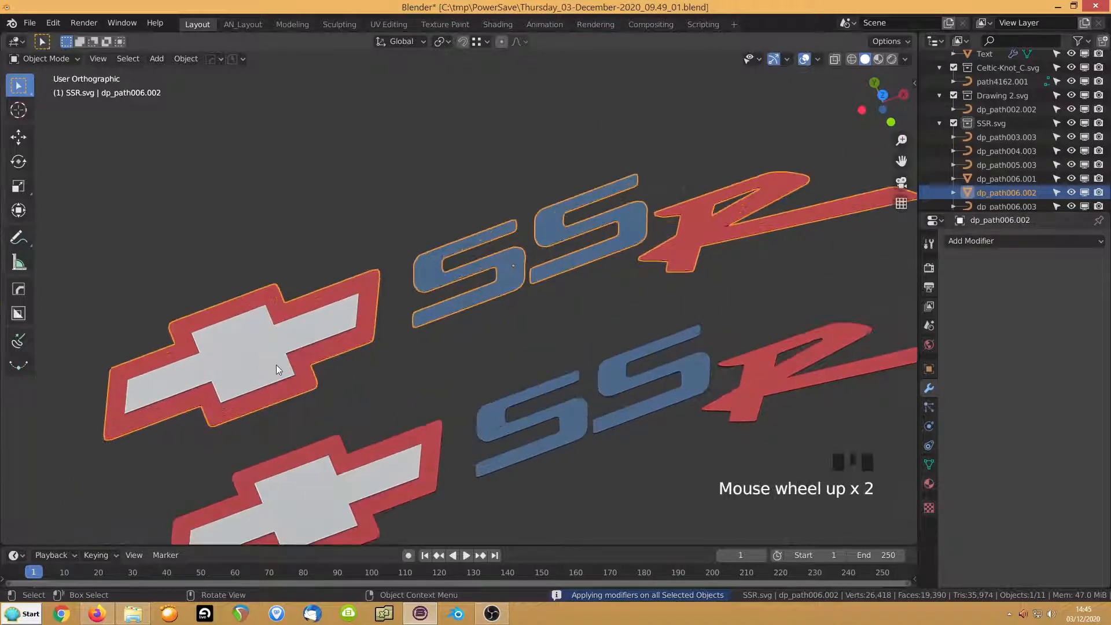
pyautogui.press('Tab')
pyautogui.moveTo(408, 360); pyautogui.dragTo(403, 331, button='middle')
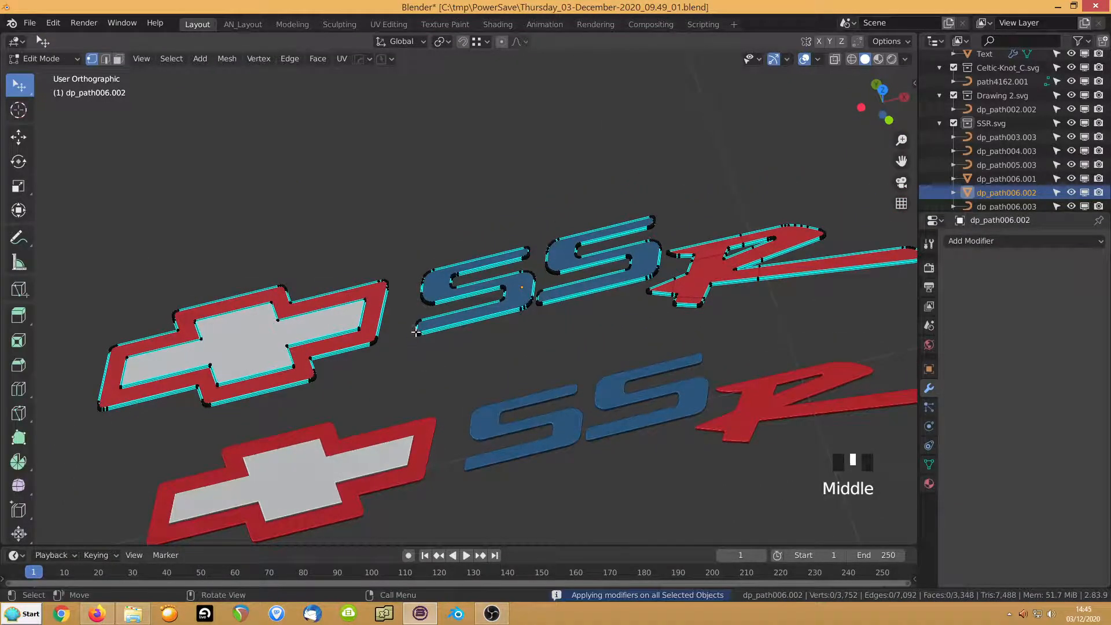
pyautogui.click(418, 334)
pyautogui.press('KP_Decimal')
pyautogui.scroll(12, 443, 337)
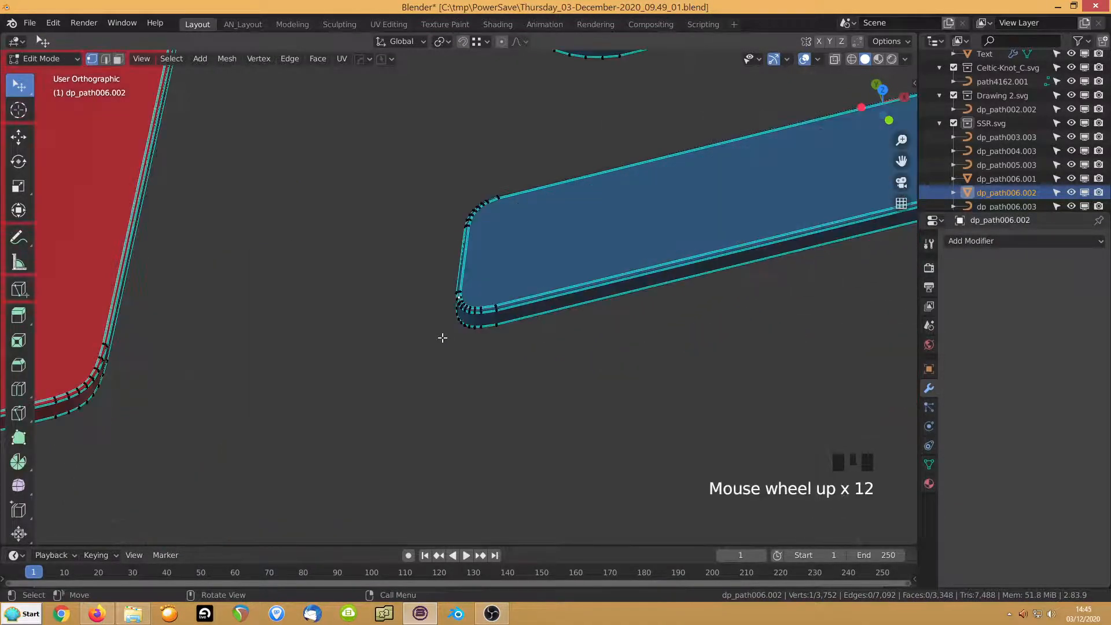
pyautogui.moveTo(443, 337); pyautogui.dragTo(538, 313, button='middle')
pyautogui.scroll(9, 509, 308)
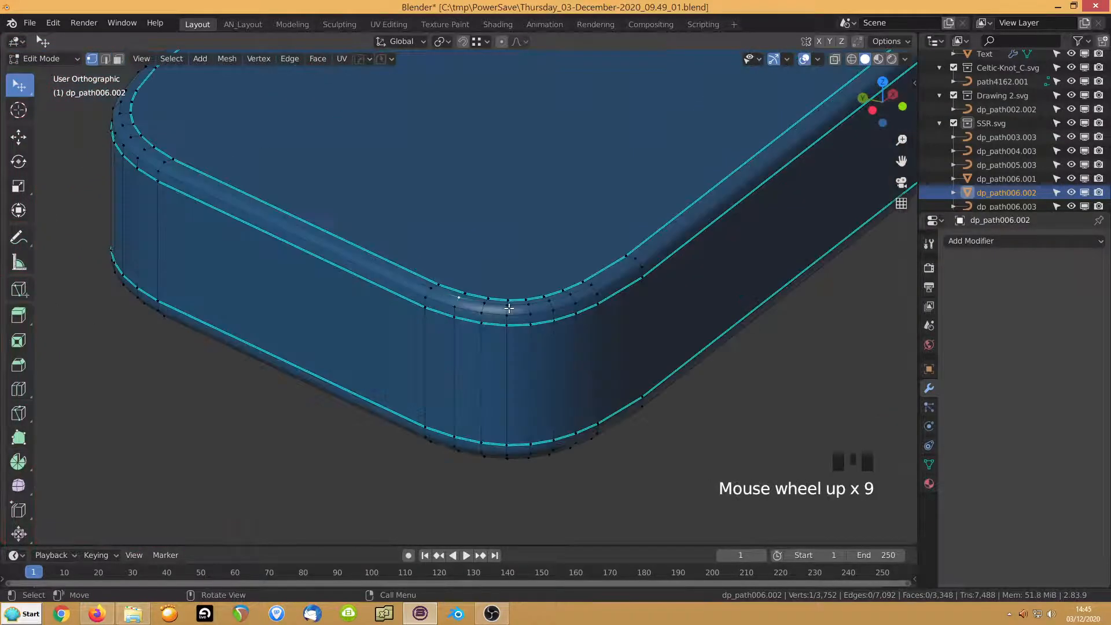
pyautogui.scroll(-12, 534, 334)
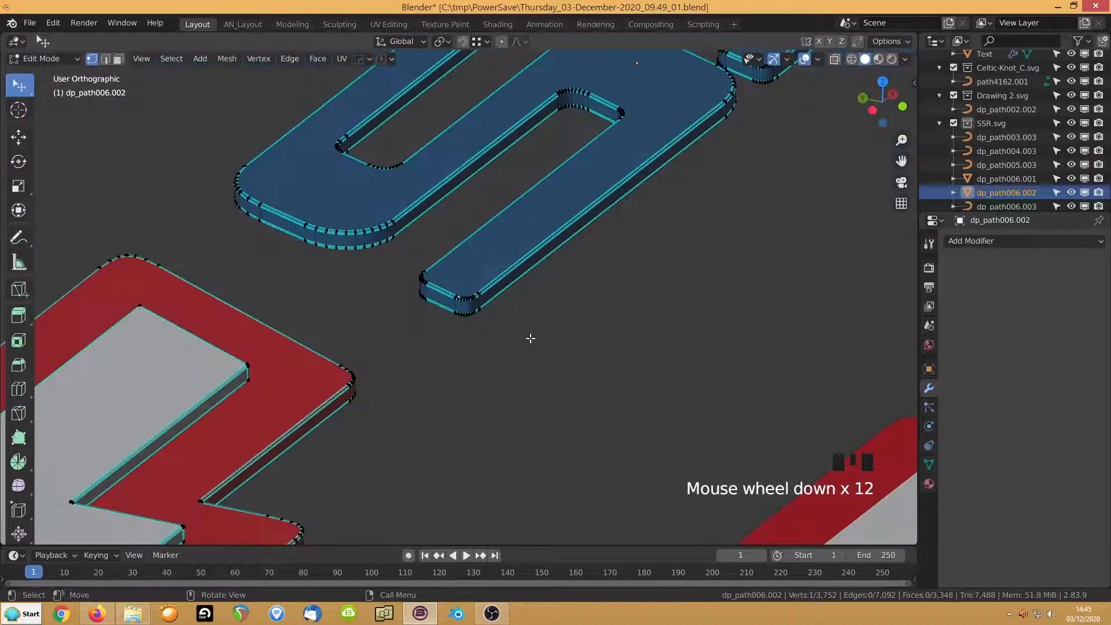
pyautogui.moveTo(528, 338)
pyautogui.mouseDown(button='middle')
pyautogui.moveTo(610, 308)
pyautogui.moveTo(531, 330)
pyautogui.mouseUp(button='middle')
pyautogui.scroll(-9, 533, 328)
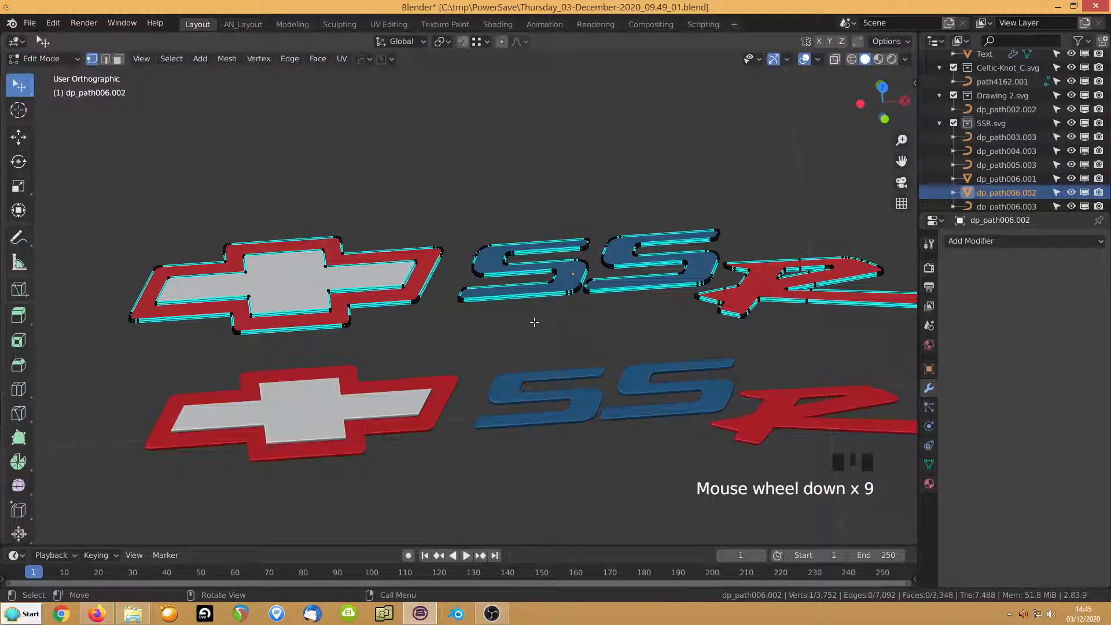
pyautogui.press('Tab')
# Duplicate the Celtic knot curve and place the copy about 1.31 m away along negative X
pyautogui.click(551, 321)
pyautogui.moveTo(551, 321); pyautogui.dragTo(533, 284, button='middle')
pyautogui.click(533, 283)
pyautogui.scroll(-7, 547, 326)
pyautogui.keyDown('shift'); pyautogui.moveTo(547, 326); pyautogui.dragTo(476, 466, button='middle'); pyautogui.keyUp('shift')
pyautogui.scroll(-4, 442, 424)
pyautogui.scroll(-5, 487, 263)
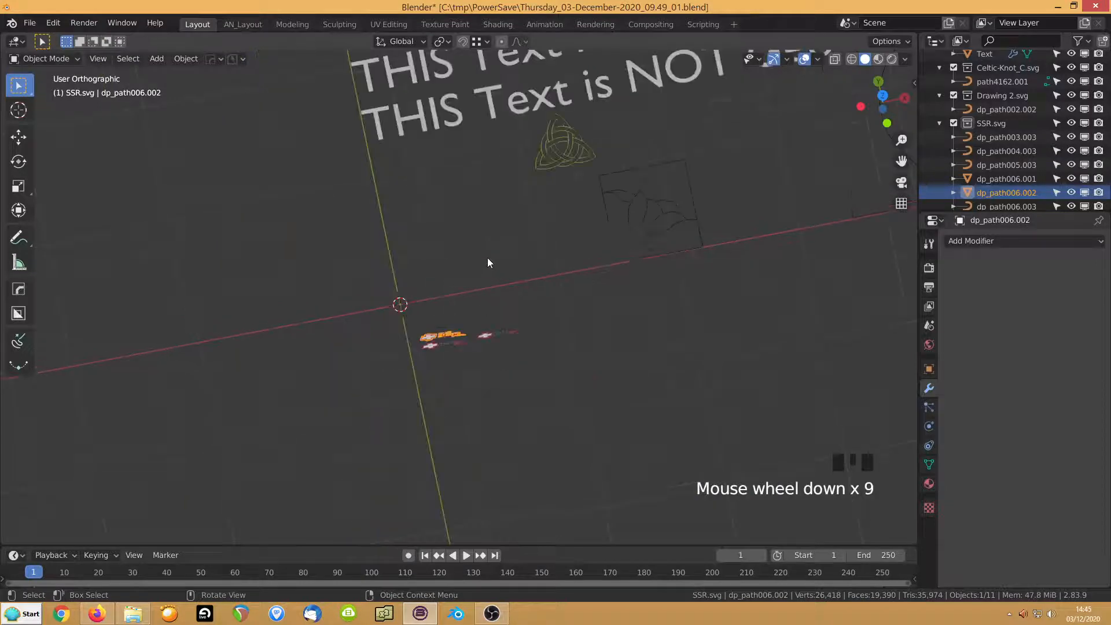
pyautogui.keyDown('shift'); pyautogui.moveTo(565, 161); pyautogui.dragTo(496, 317, button='middle'); pyautogui.keyUp('shift')
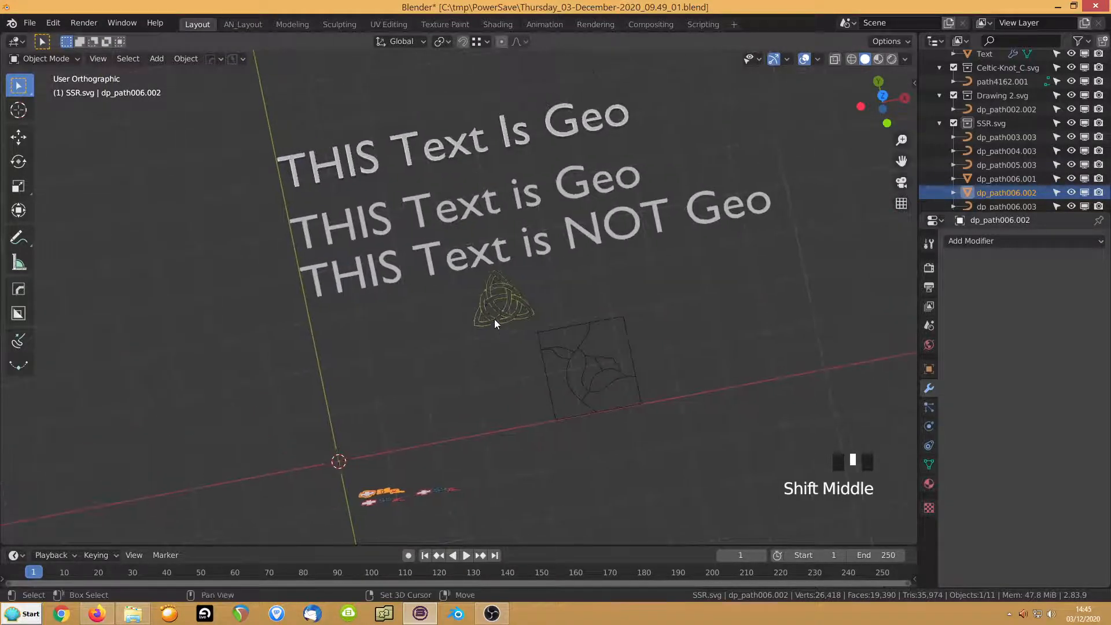
pyautogui.click(495, 322)
pyautogui.press('KP_Decimal')
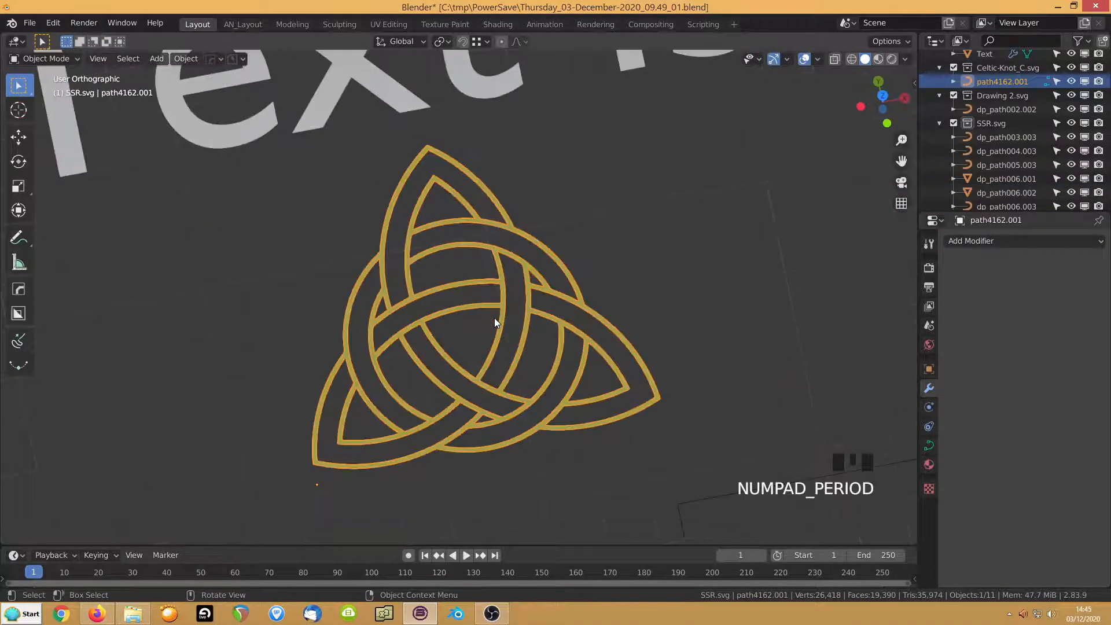
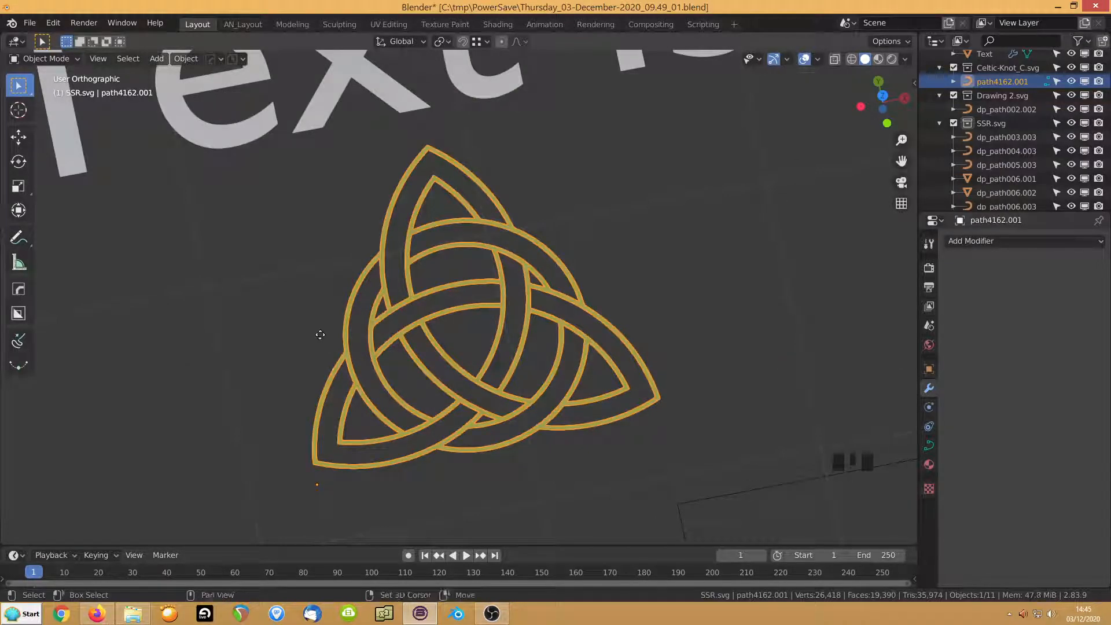
pyautogui.hotkey('shift', 'd')
pyautogui.press('x')
pyautogui.click(867, 398)
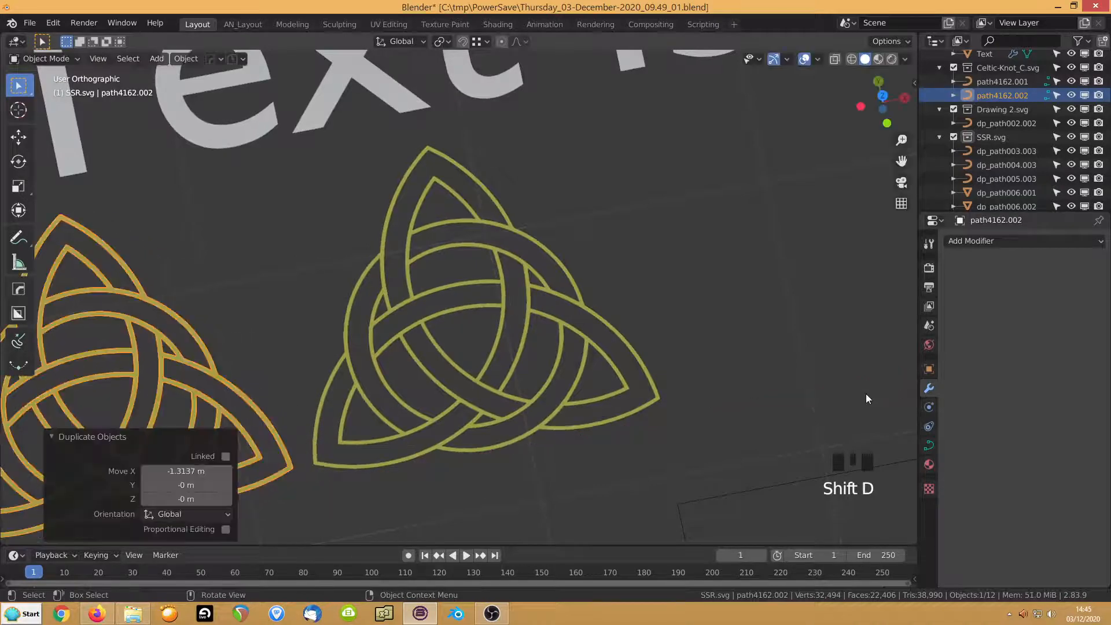
# Nudge the knot copy slightly and convert it from a curve to a mesh
pyautogui.press('KP_Decimal')
pyautogui.press('g')
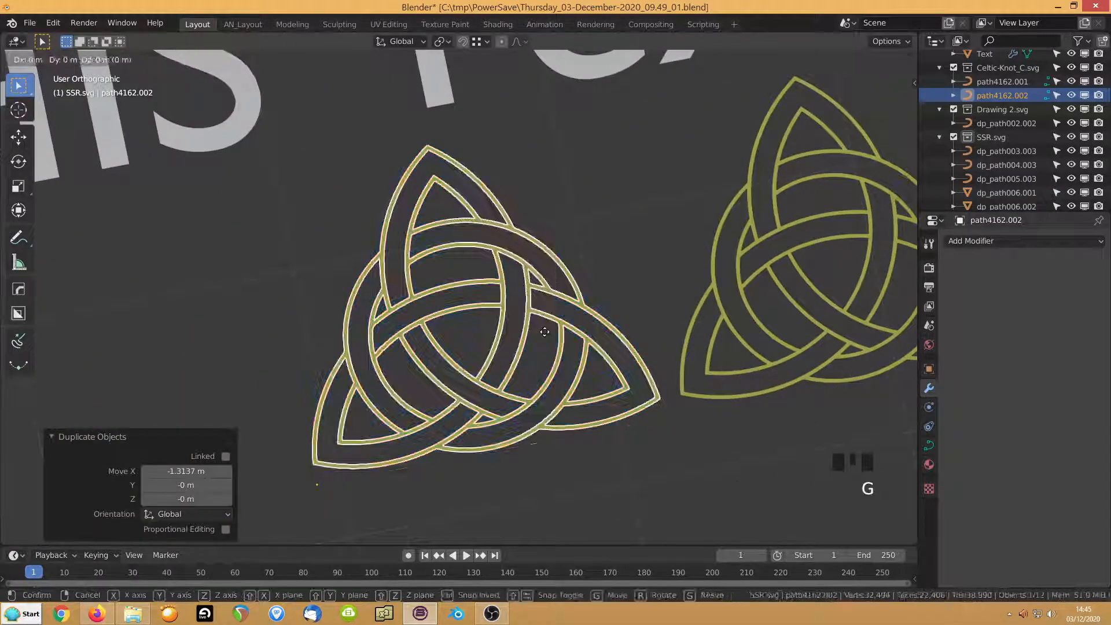
pyautogui.click(470, 299)
pyautogui.click(186, 59)
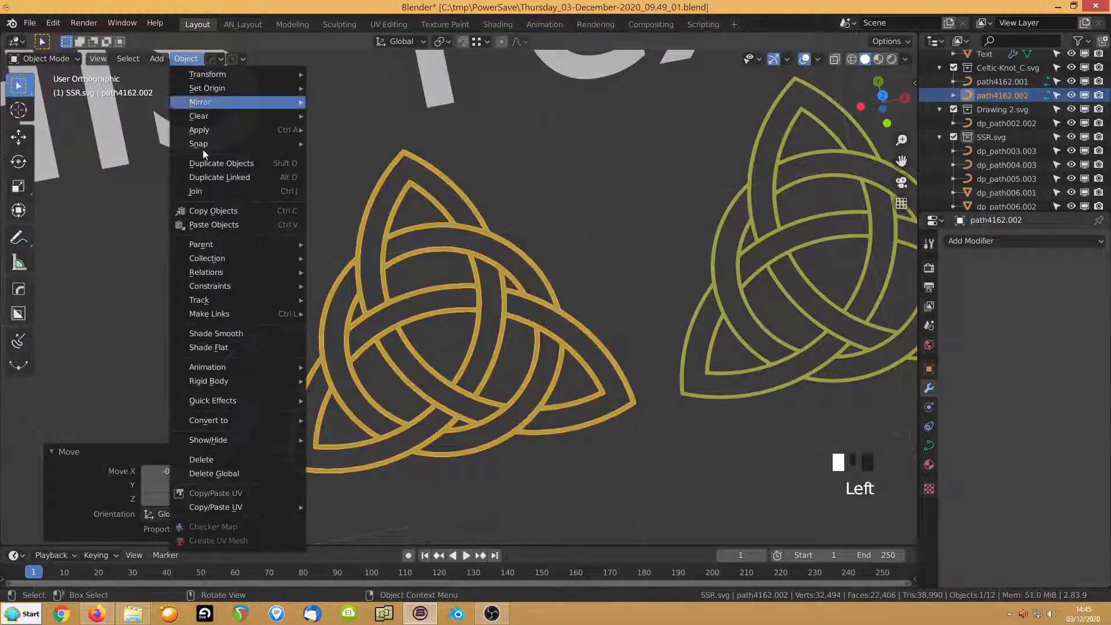
pyautogui.moveTo(207, 422)
pyautogui.click(386, 434)
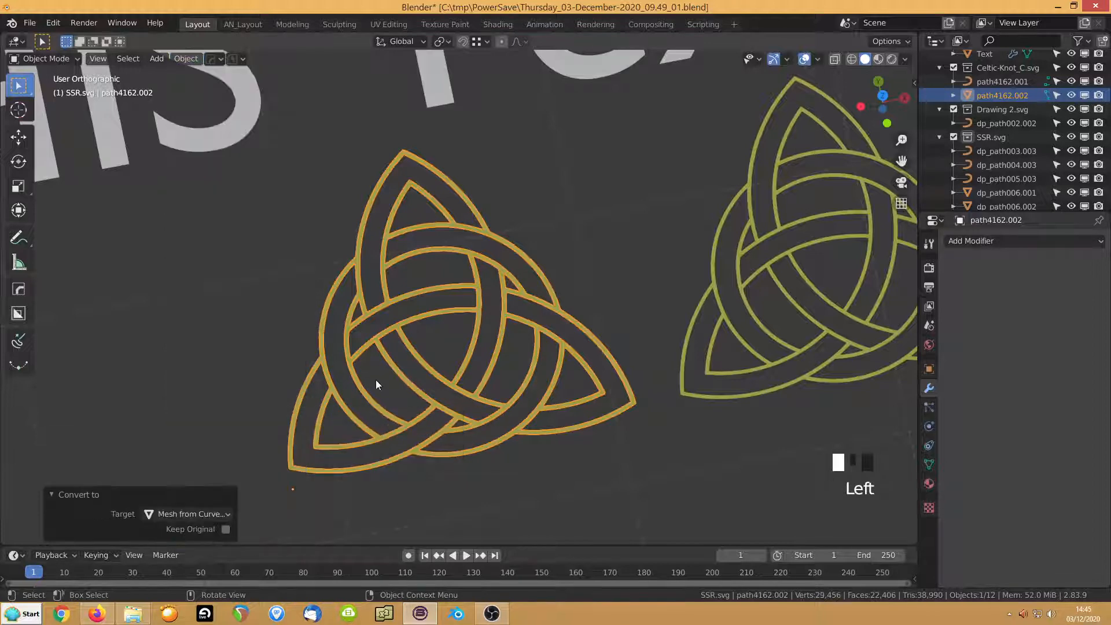
# Run Limited Dissolve on all of the knot's geometry with a 6.3° max angle and check the curves
pyautogui.scroll(3, 376, 380)
pyautogui.press('Tab')
pyautogui.keyDown('shift'); pyautogui.moveTo(376, 379); pyautogui.dragTo(492, 267, button='middle'); pyautogui.keyUp('shift')
pyautogui.press('a')
pyautogui.press('Delete')
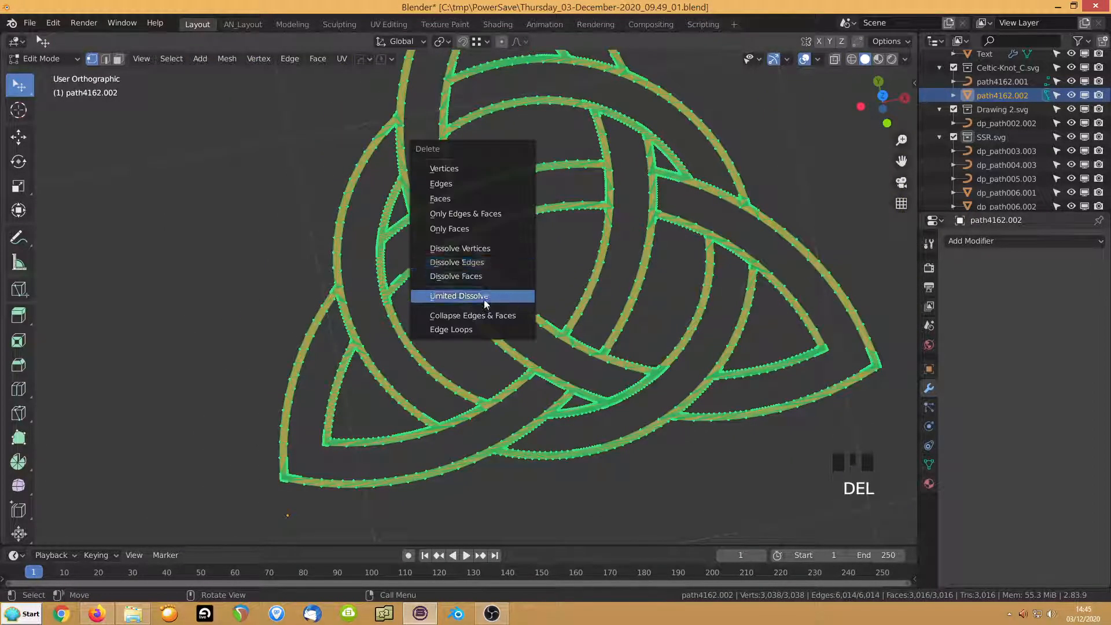
pyautogui.click(484, 296)
pyautogui.scroll(-1, 557, 169)
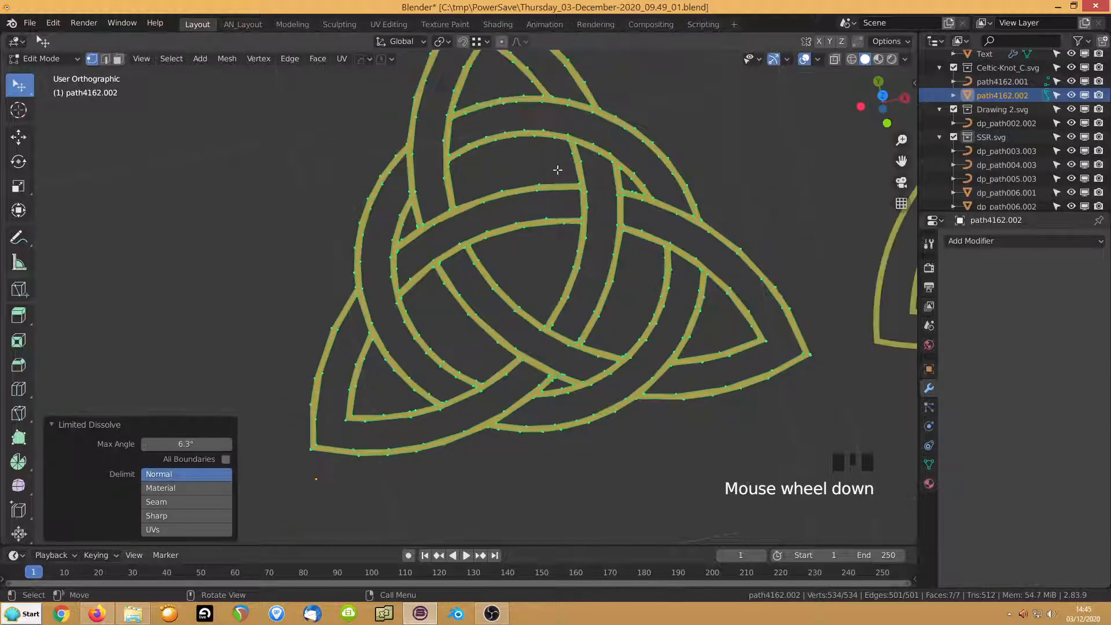
pyautogui.scroll(2, 490, 226)
pyautogui.keyDown('shift'); pyautogui.moveTo(489, 223); pyautogui.dragTo(453, 286, button='middle'); pyautogui.keyUp('shift')
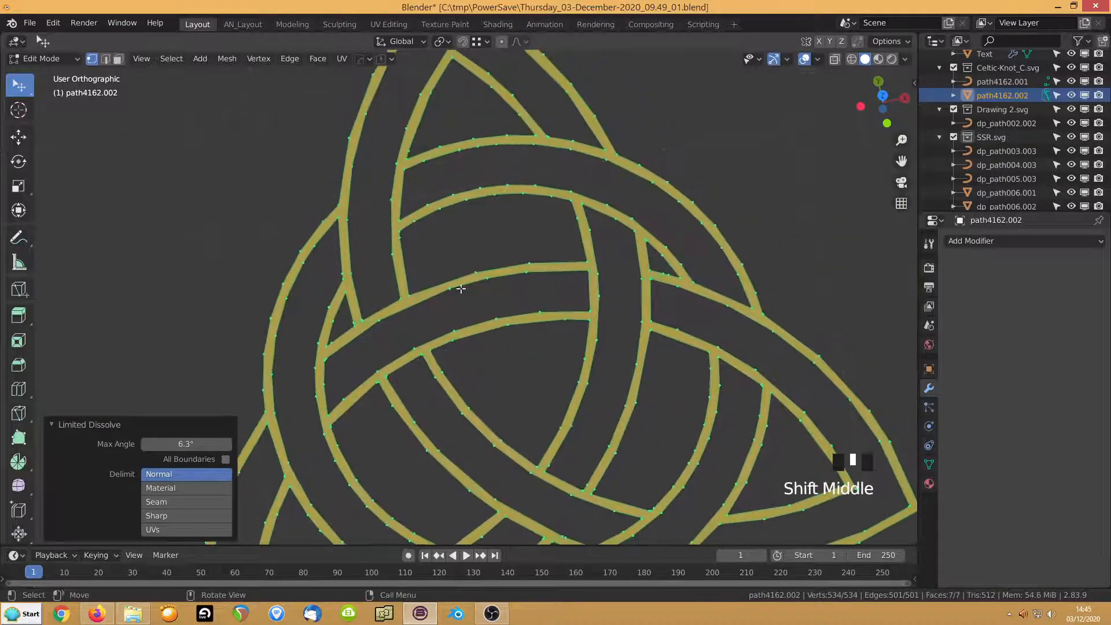
pyautogui.scroll(2, 438, 278)
pyautogui.keyDown('shift'); pyautogui.moveTo(512, 213); pyautogui.dragTo(528, 327, button='middle'); pyautogui.keyUp('shift')
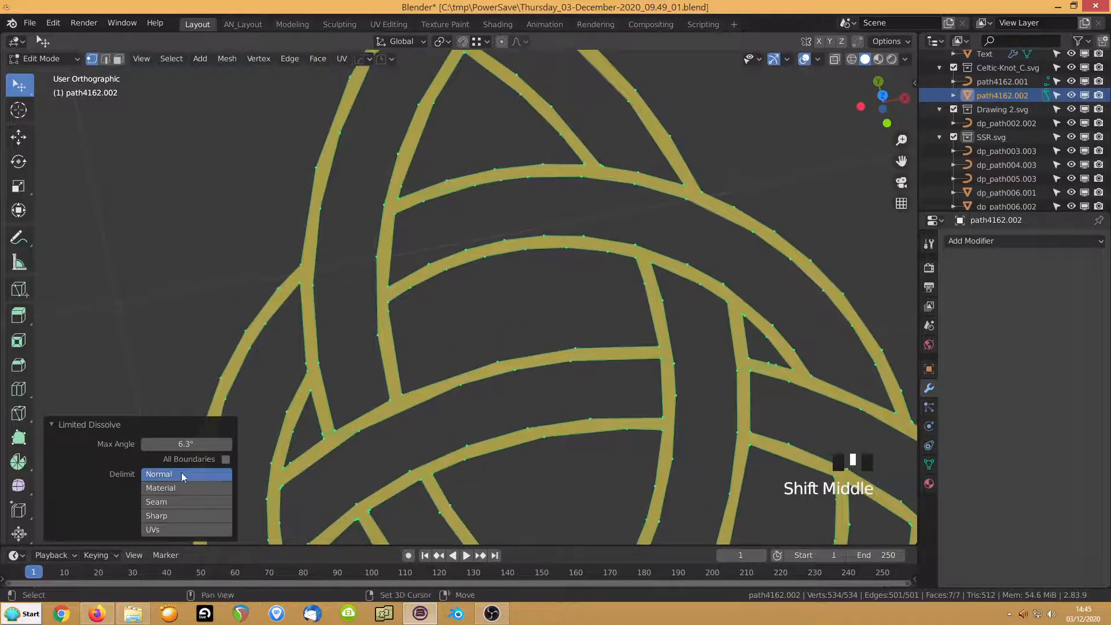
# Try a 5° max angle for the Limited Dissolve and settle on 2.5° for smoother curves
pyautogui.click(189, 443)
pyautogui.write('5')
pyautogui.press('Return')
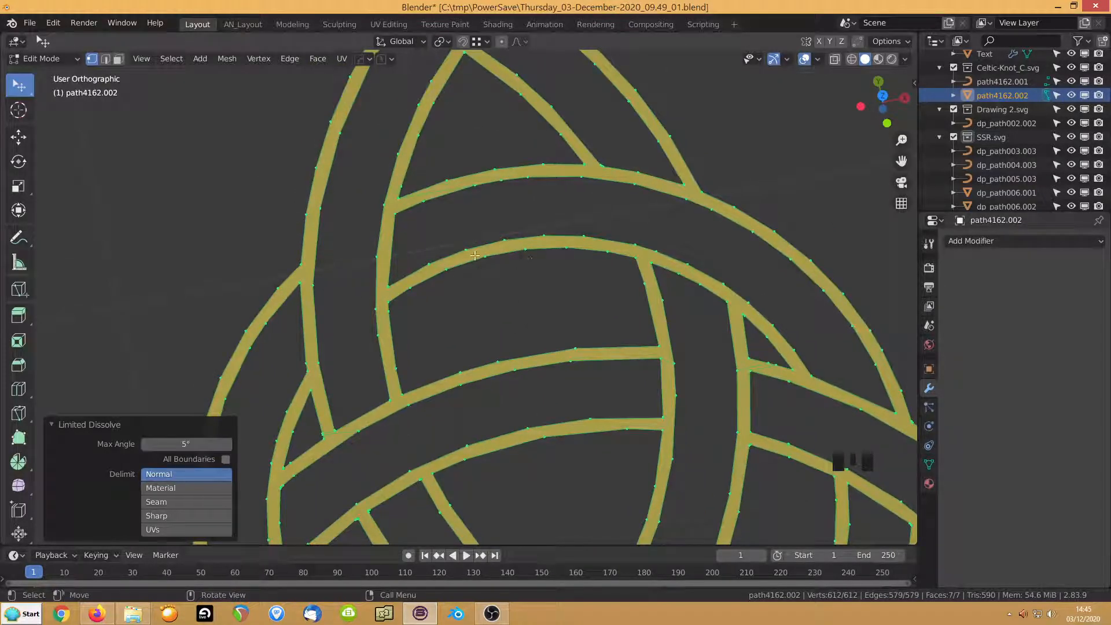
pyautogui.click(179, 443)
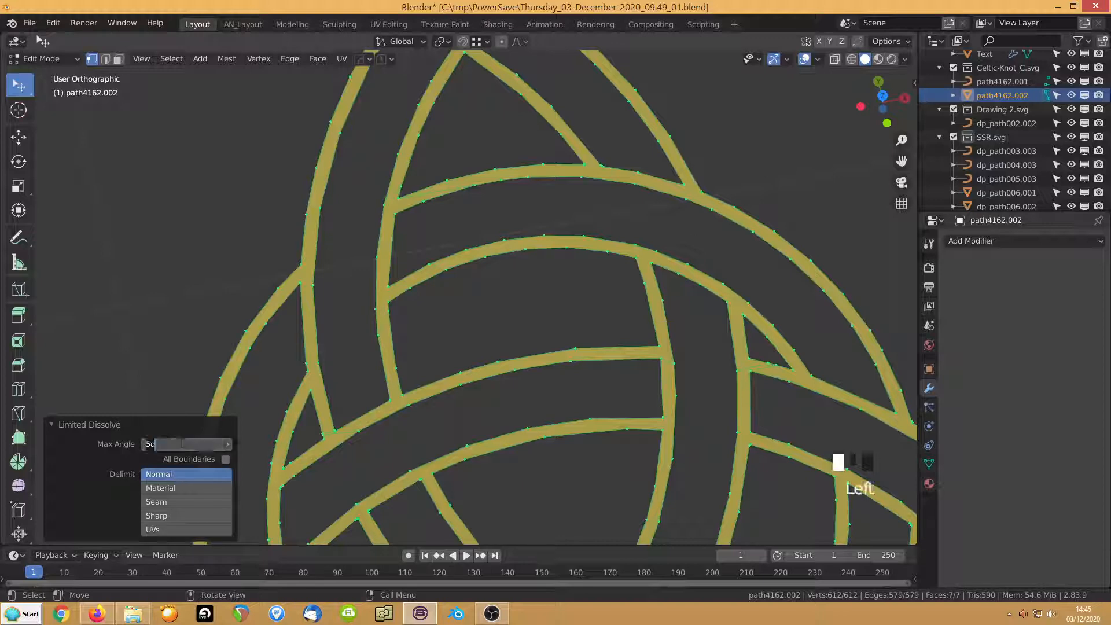
pyautogui.press('Return')
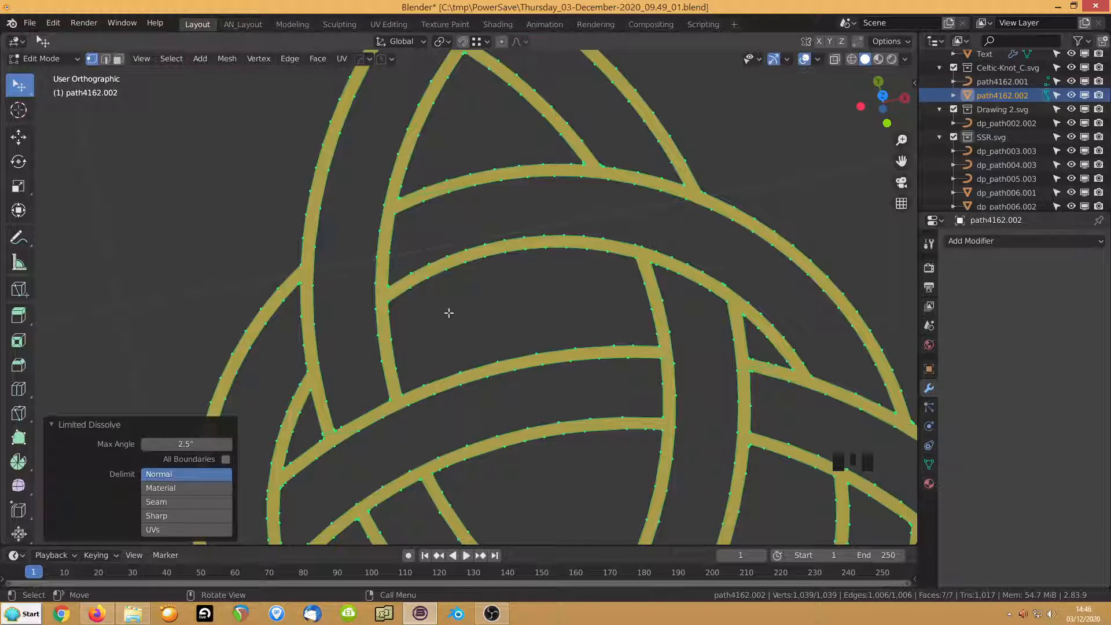
# Return to Object Mode and give the knot a Solidify modifier with a thickness of 0.006698 m
pyautogui.click(410, 318)
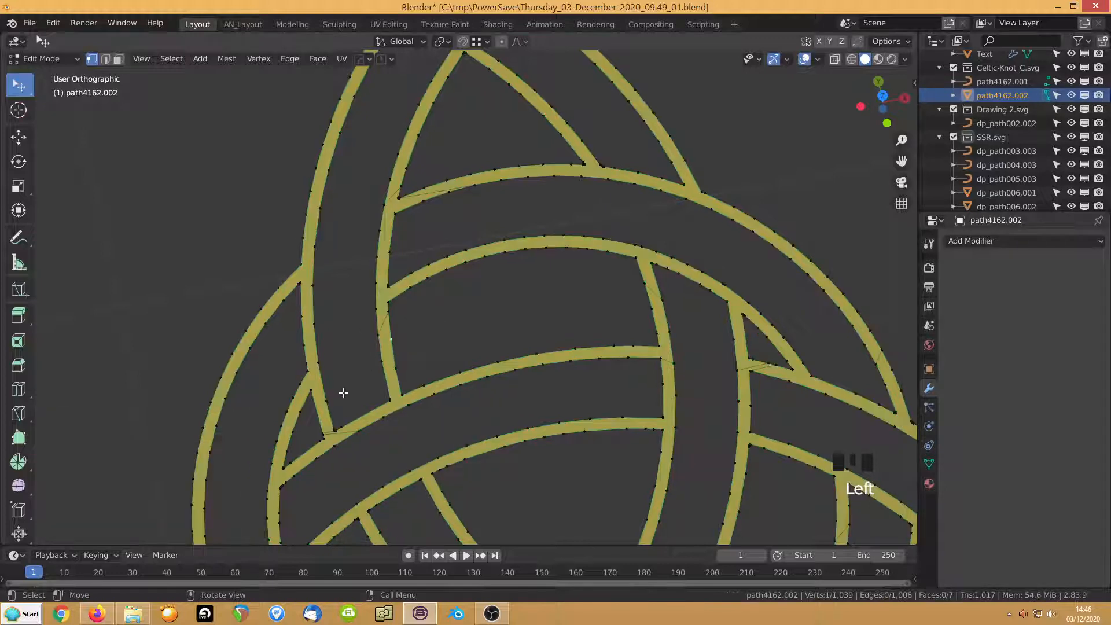
pyautogui.keyDown('shift'); pyautogui.moveTo(344, 393); pyautogui.dragTo(379, 327, button='middle'); pyautogui.keyUp('shift')
pyautogui.press('Tab')
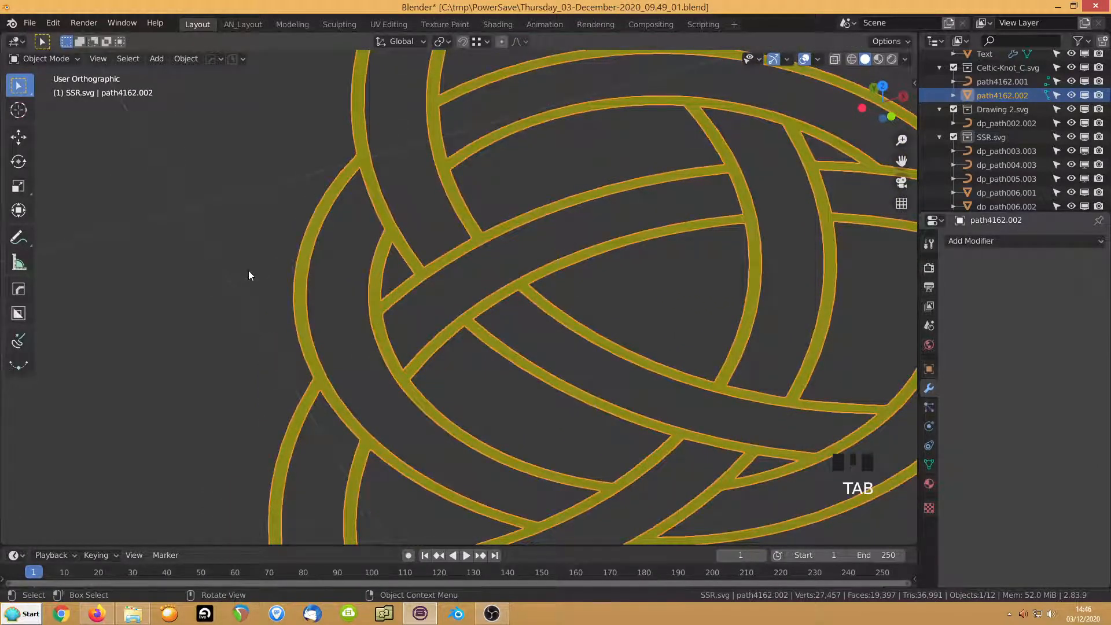
pyautogui.press('q')
pyautogui.click(210, 283)
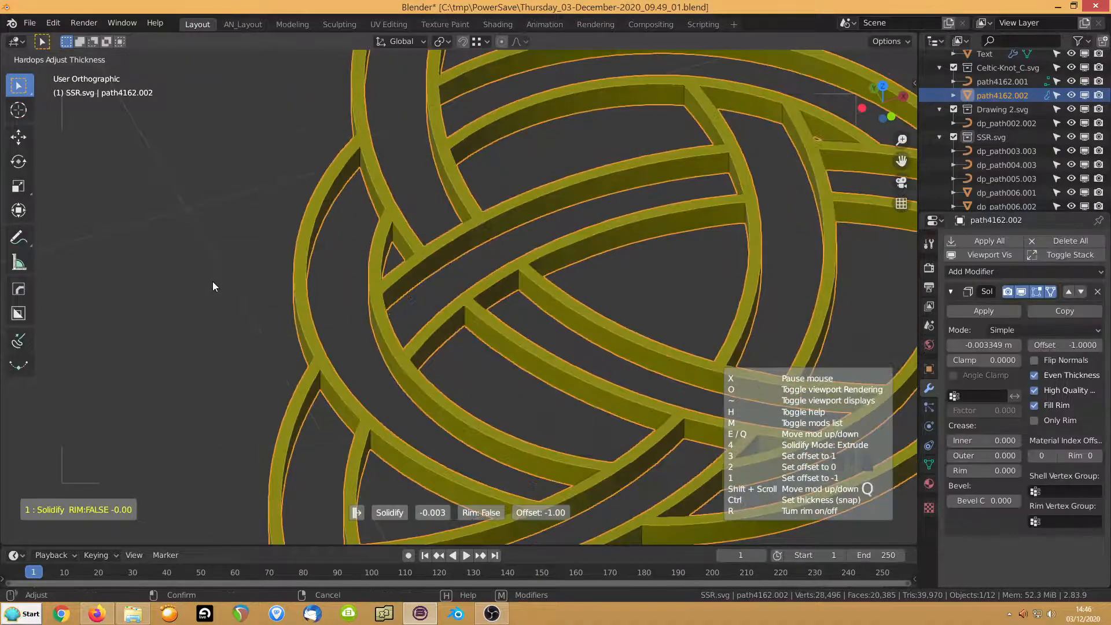
pyautogui.click(206, 282)
# Add a HardOps Bevel to the knot with 3 segments, a 0.70 profile and a 30° angle limit
pyautogui.press('q')
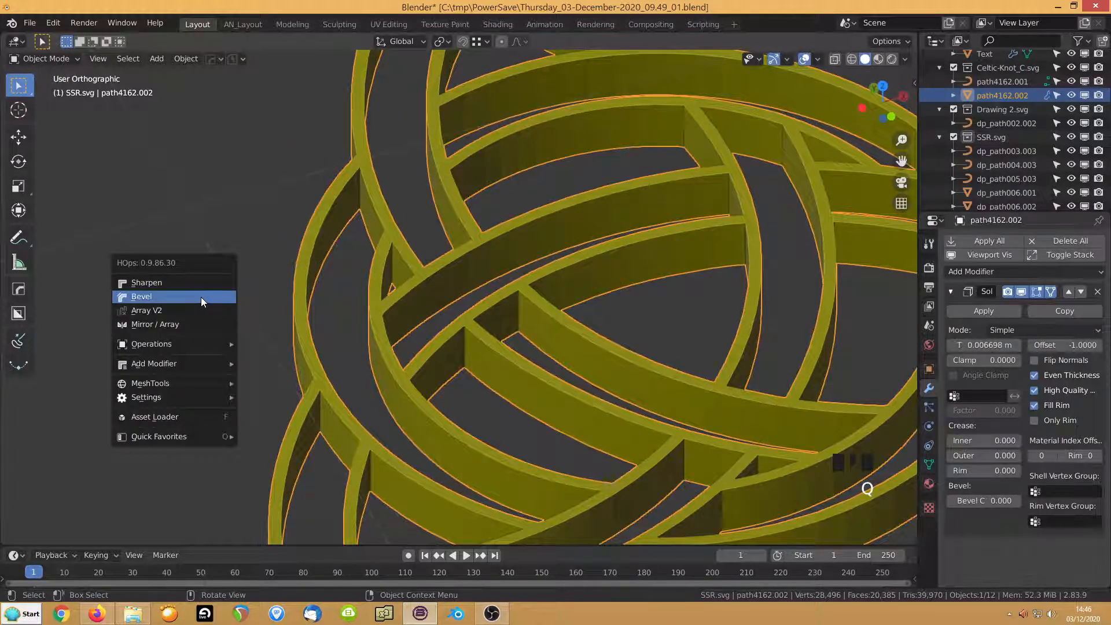
pyautogui.click(200, 297)
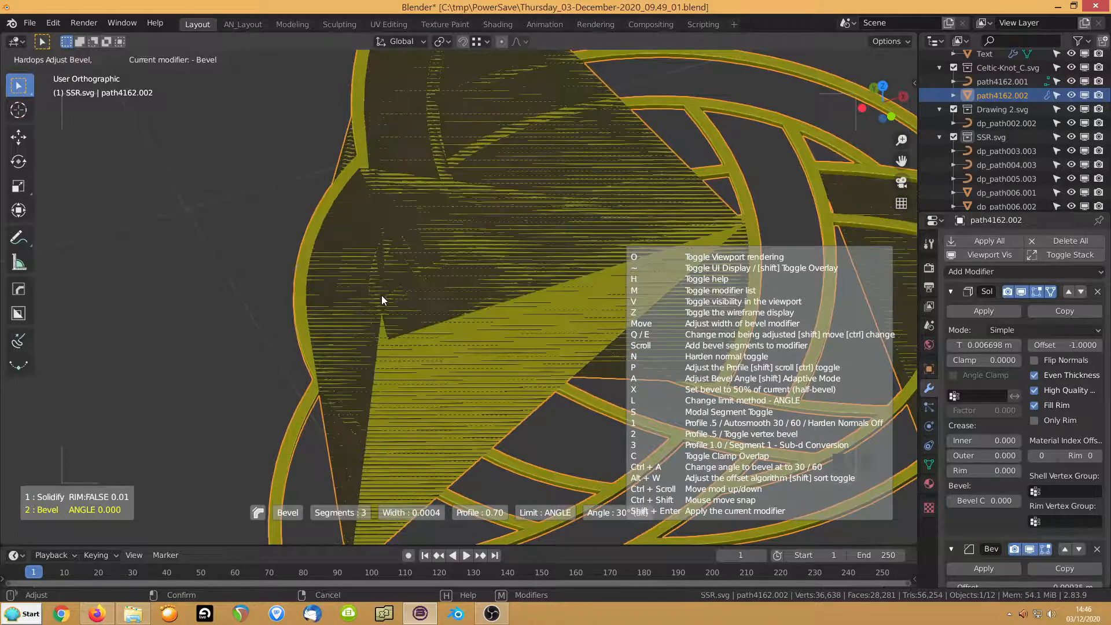
pyautogui.click(385, 296)
pyautogui.scroll(2, 388, 297)
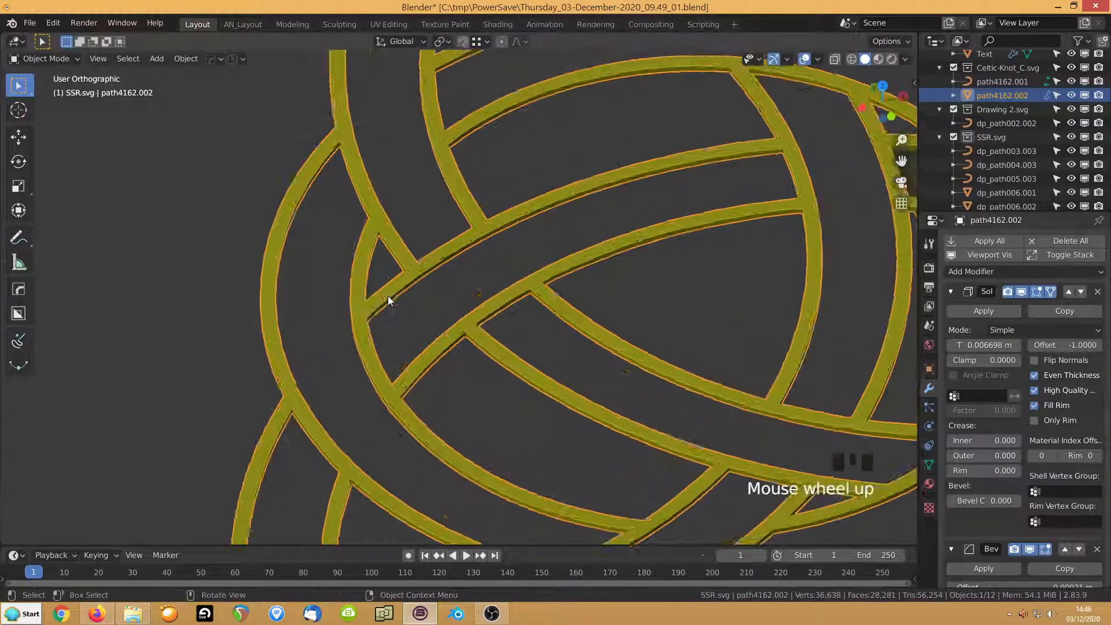
# Enter Edit Mode on the knot and inspect the vertices and long edges where the straight strand joins the curved band
pyautogui.scroll(6, 388, 300)
pyautogui.keyDown('shift'); pyautogui.moveTo(237, 246); pyautogui.dragTo(380, 365, button='middle'); pyautogui.keyUp('shift')
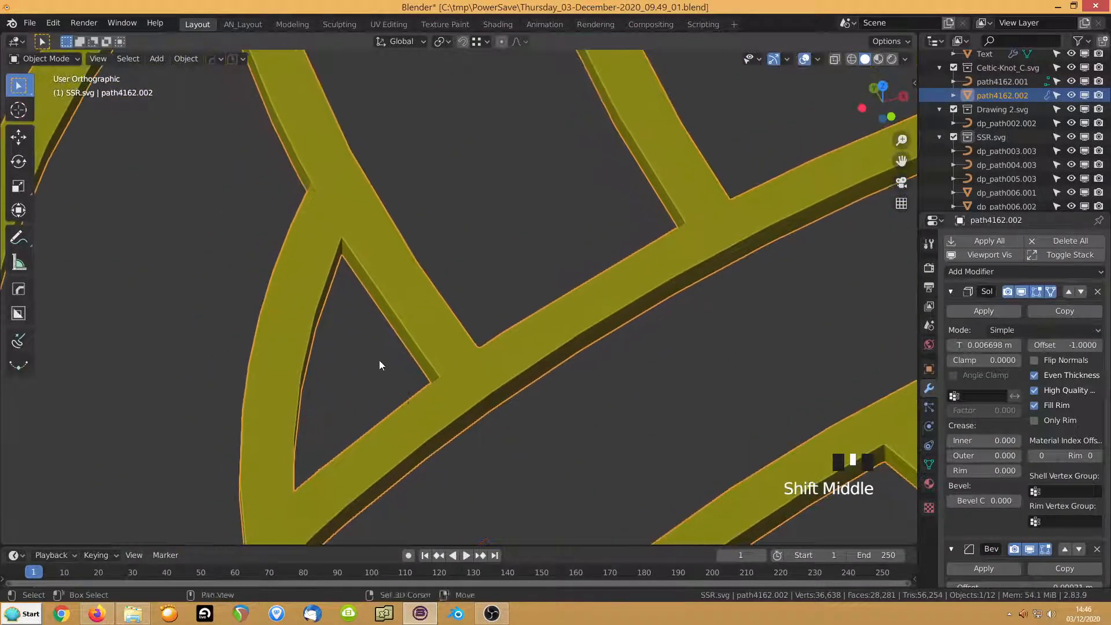
pyautogui.press('Tab')
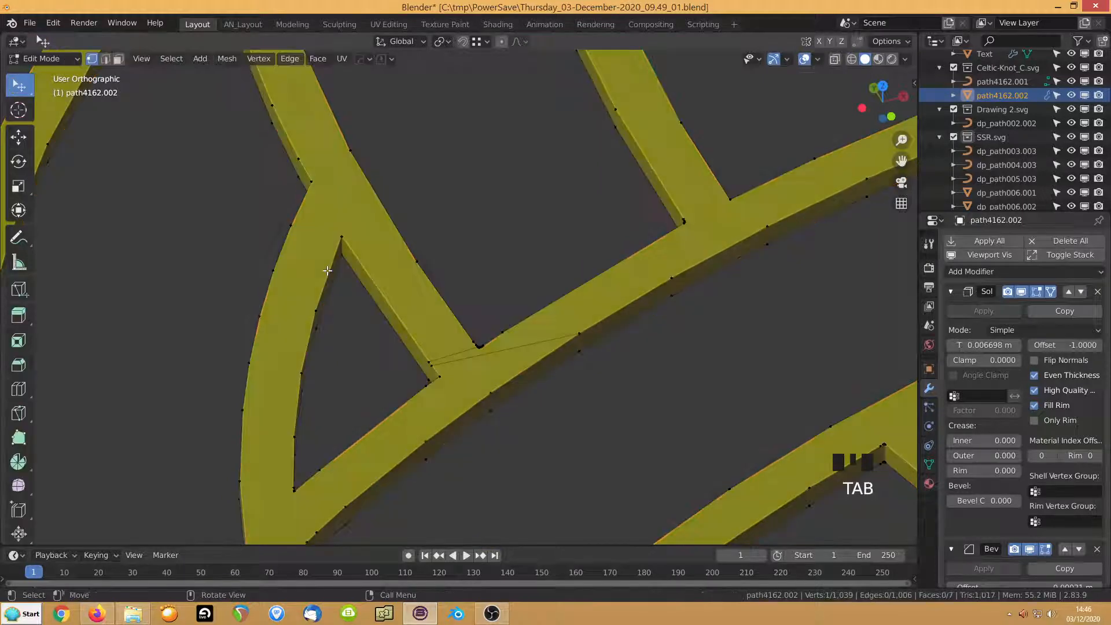
pyautogui.click(478, 346)
pyautogui.keyDown('shift'); pyautogui.click(474, 343); pyautogui.keyUp('shift')
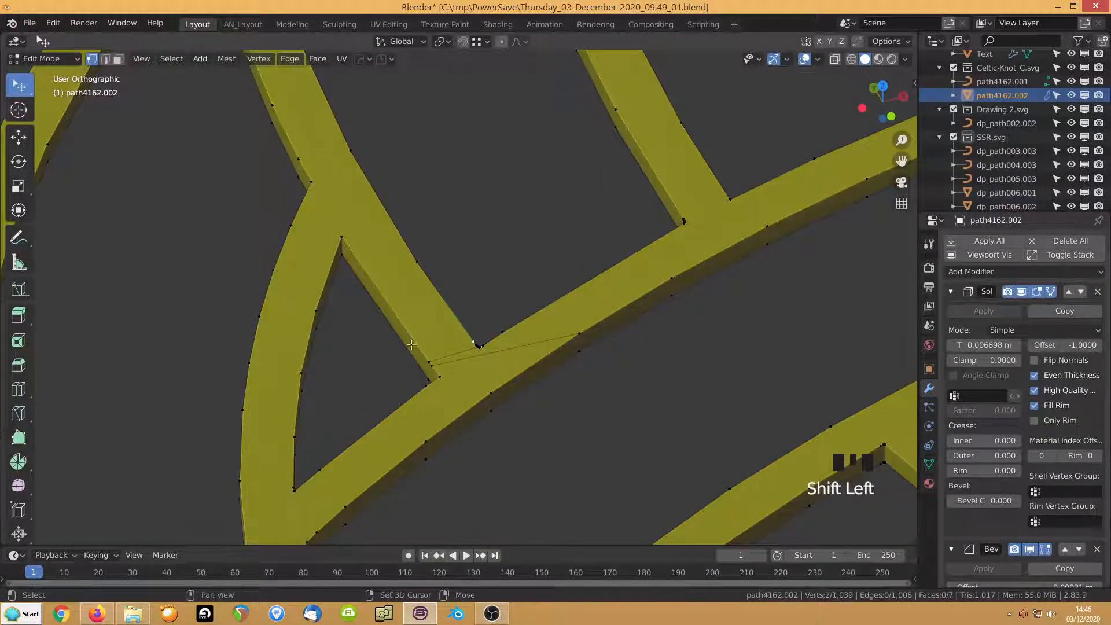
pyautogui.press('KP_Decimal')
pyautogui.scroll(-13, 380, 361)
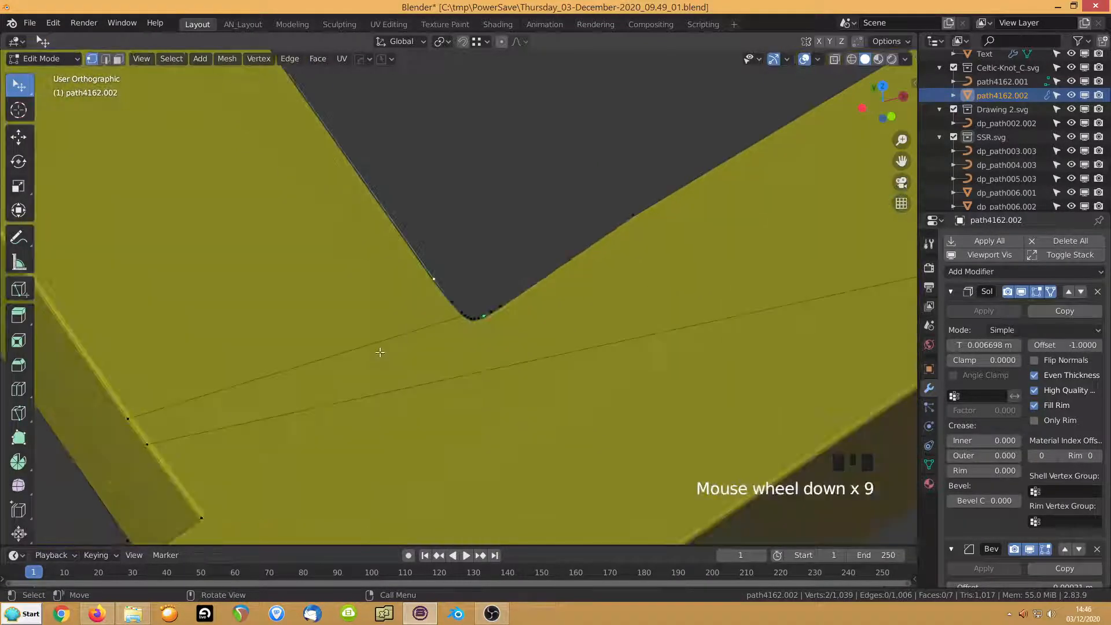
pyautogui.moveTo(398, 357); pyautogui.dragTo(428, 396, button='middle')
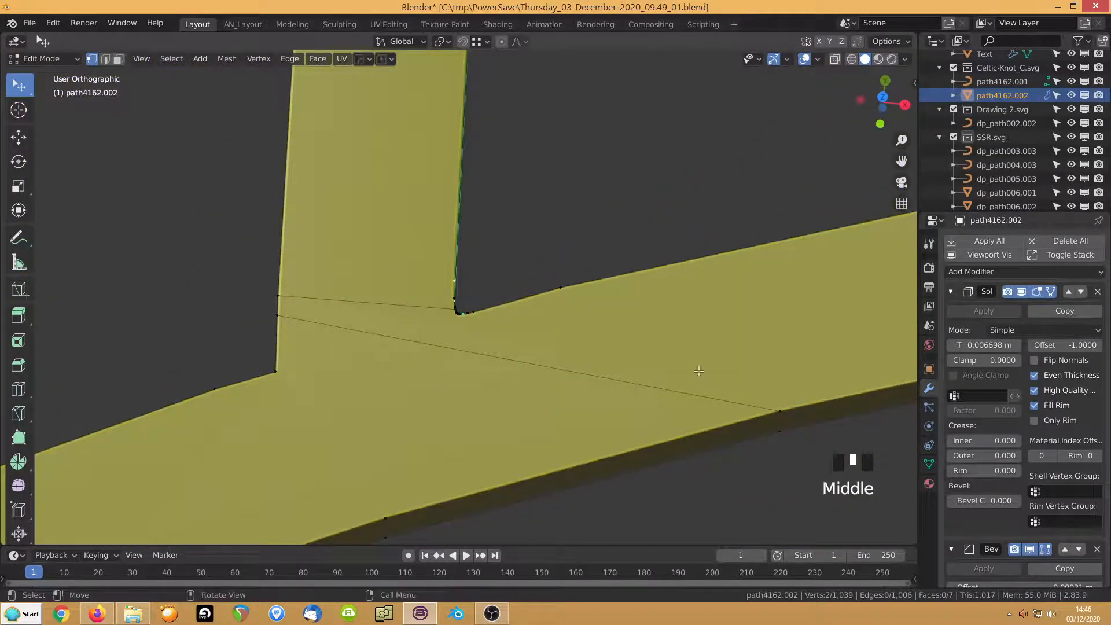
pyautogui.click(775, 407)
pyautogui.click(283, 315)
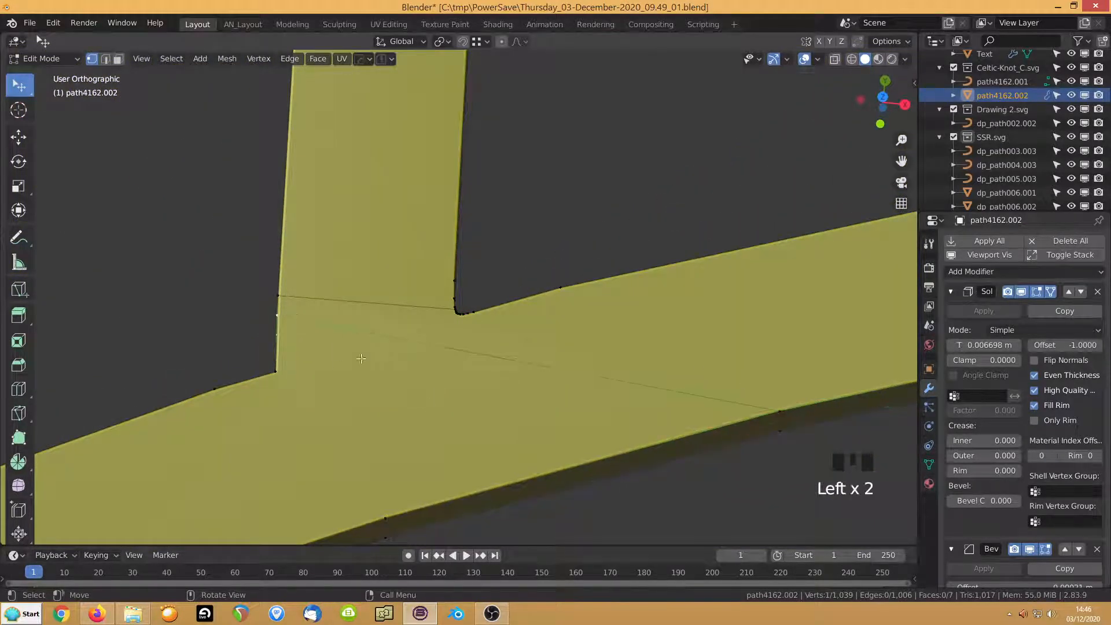
pyautogui.scroll(-7, 397, 305)
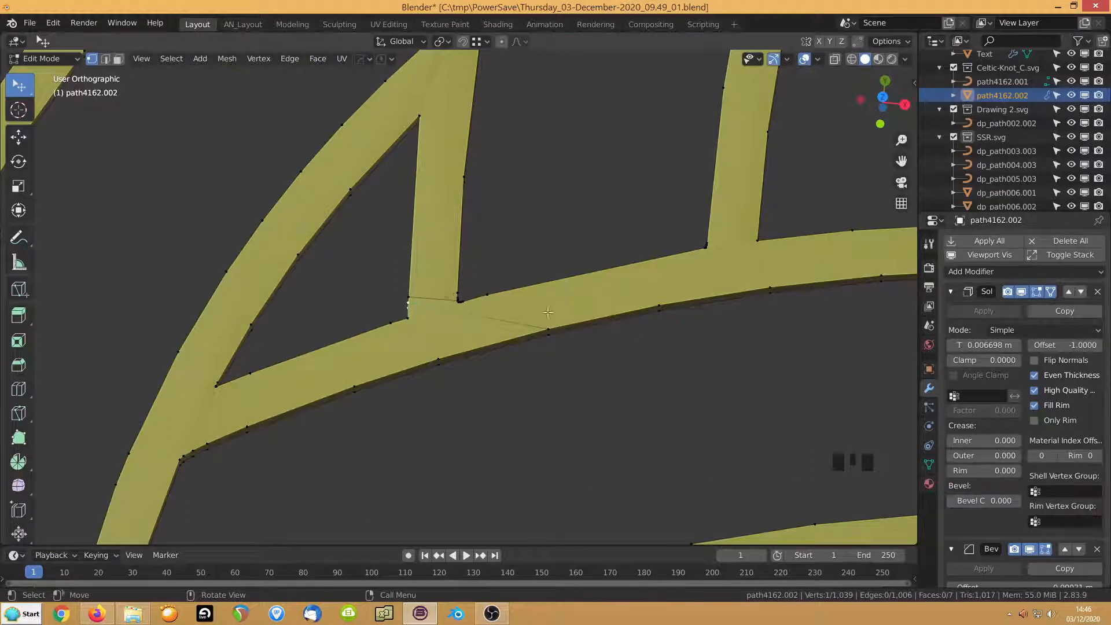
pyautogui.scroll(2, 548, 312)
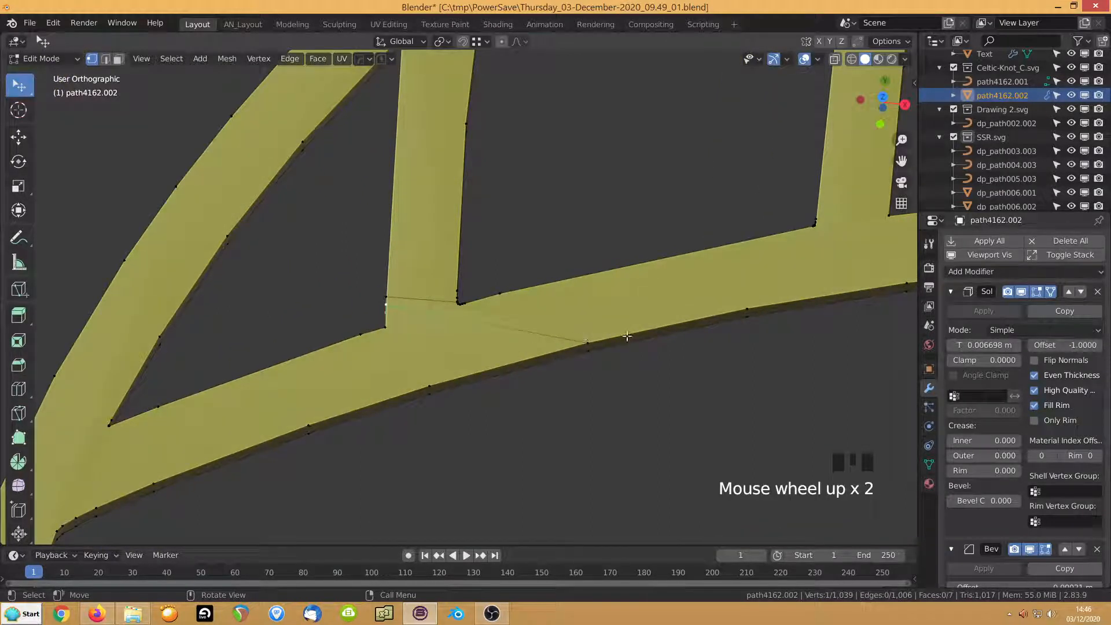
# Hide the knot's modifiers in the viewport and knife-cut across the curved band on both sides of the strand junction
pyautogui.click(981, 258)
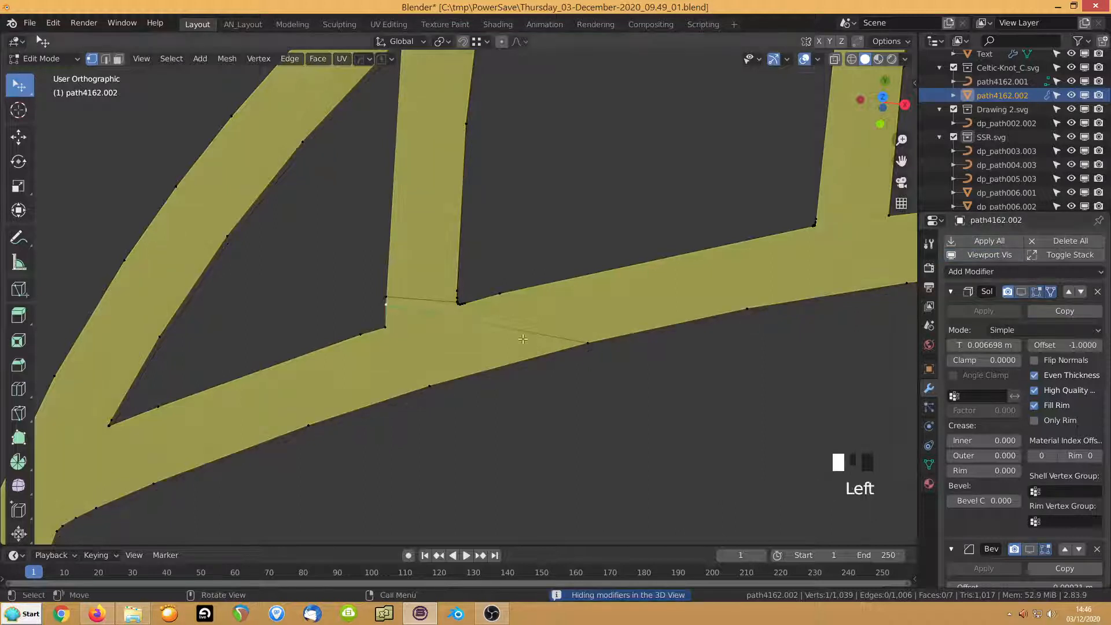
pyautogui.press('k')
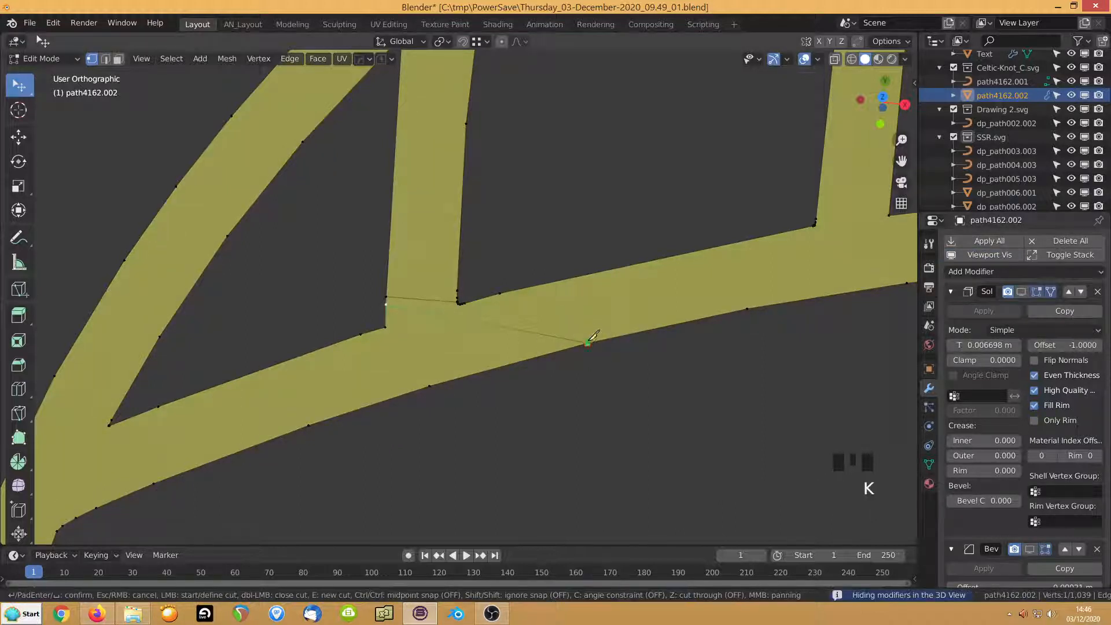
pyautogui.click(583, 277)
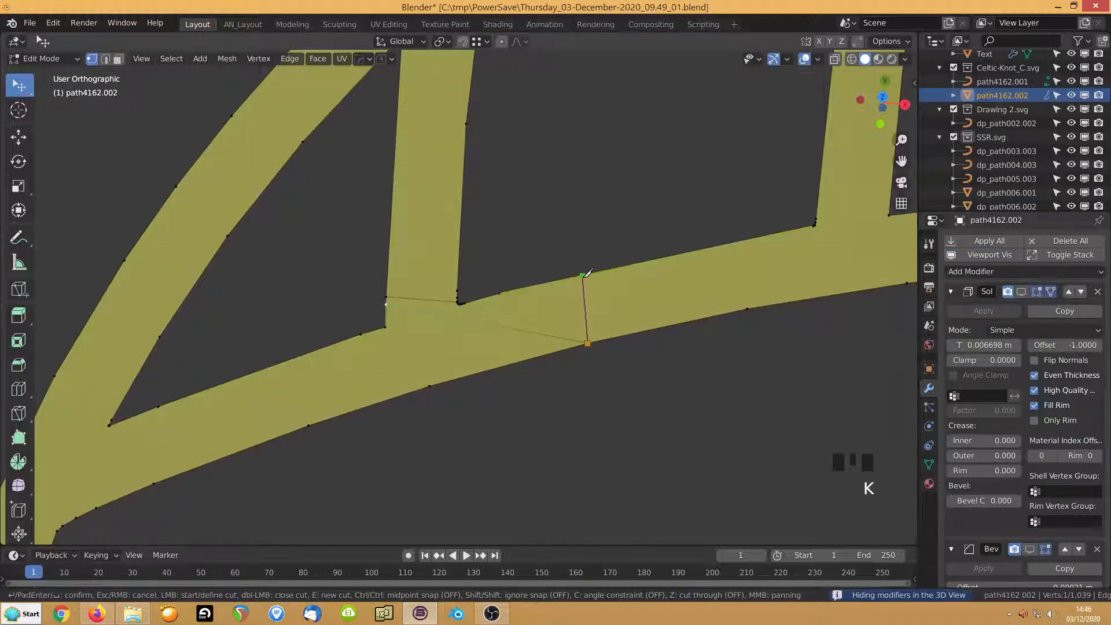
pyautogui.press('Return')
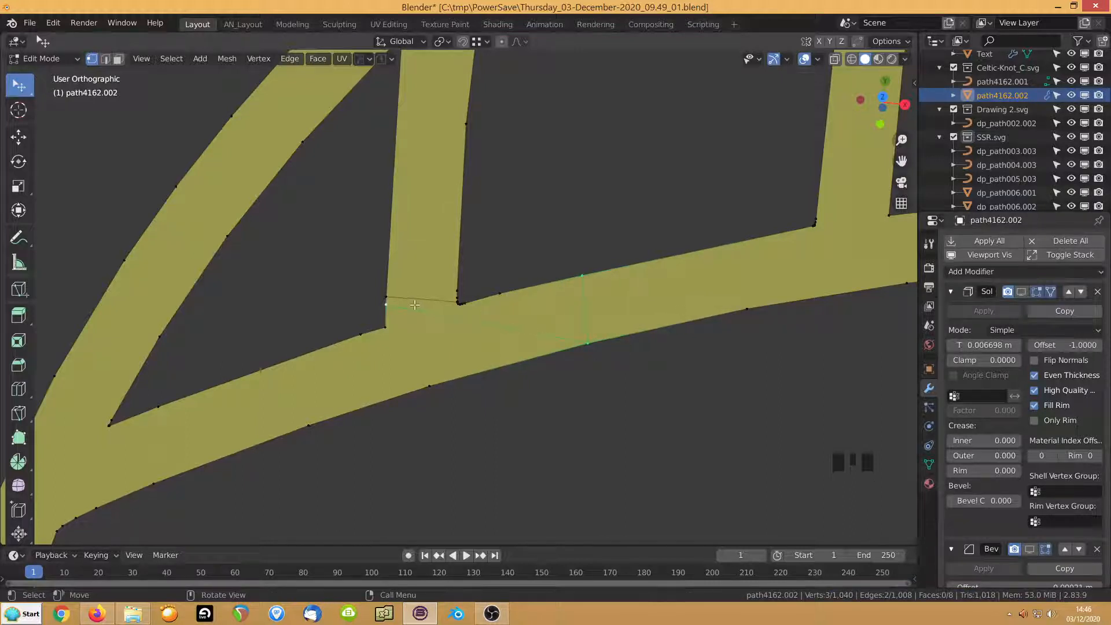
pyautogui.press('k')
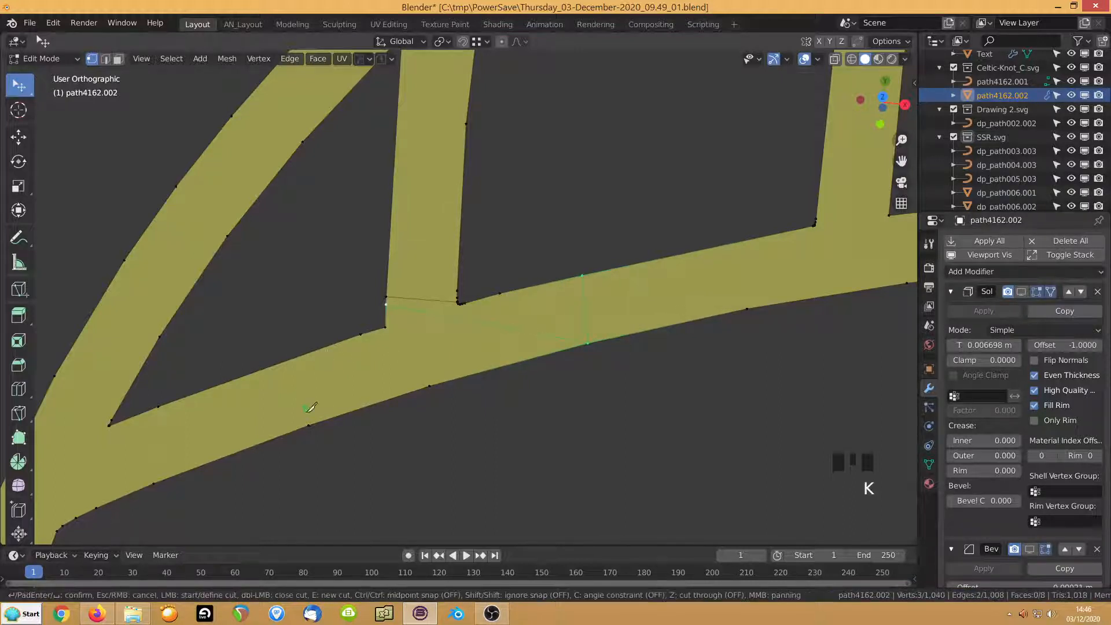
pyautogui.click(310, 422)
pyautogui.click(299, 360)
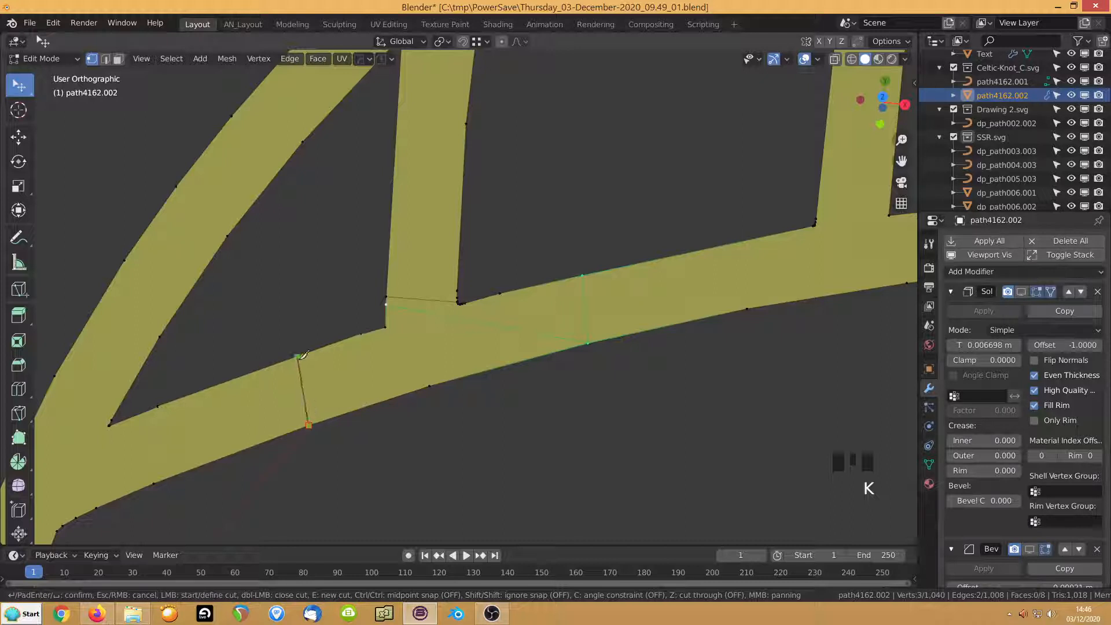
pyautogui.press('Return')
# In top view, knife-cut across the diagonal strand and across the curved band on both sides of another junction
pyautogui.moveTo(252, 292)
pyautogui.keyDown('shift'); pyautogui.mouseDown(button='middle')
pyautogui.moveTo(389, 409)
pyautogui.moveTo(461, 313)
pyautogui.moveTo(457, 324)
pyautogui.mouseUp(button='middle'); pyautogui.keyUp('shift')
pyautogui.scroll(-2, 457, 324)
pyautogui.moveTo(586, 256); pyautogui.dragTo(541, 284, button='middle')
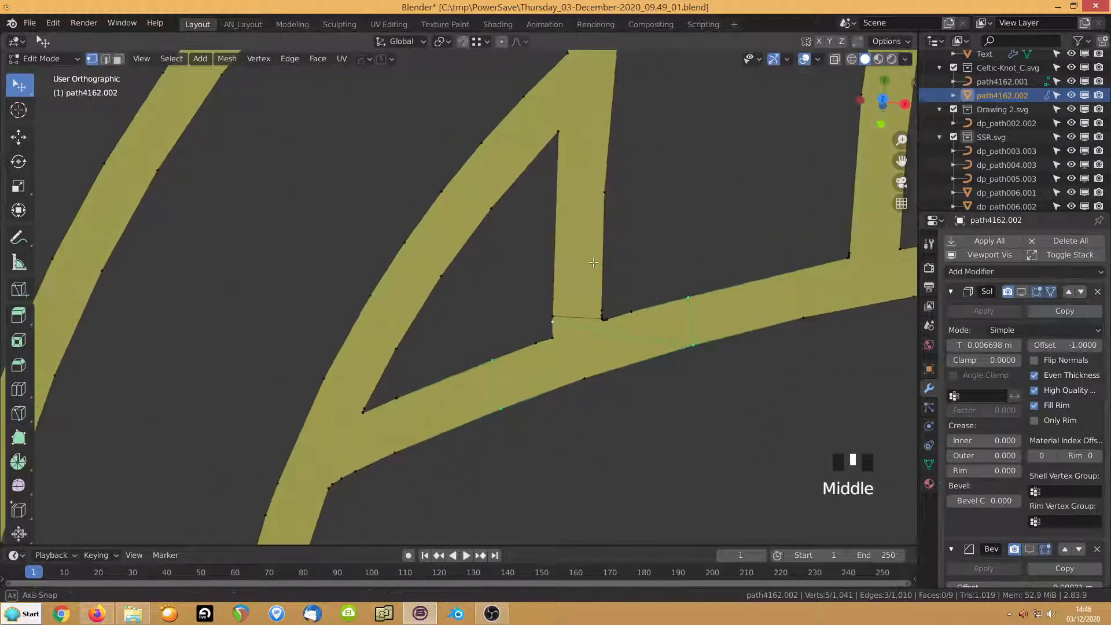
pyautogui.press('KP_7')
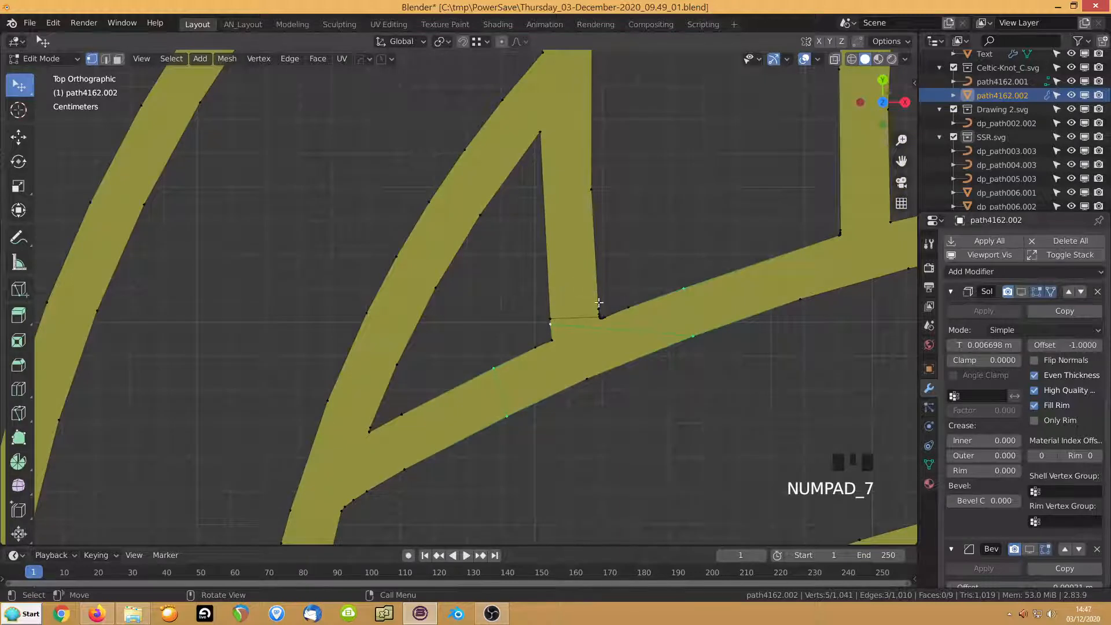
pyautogui.scroll(-3, 597, 334)
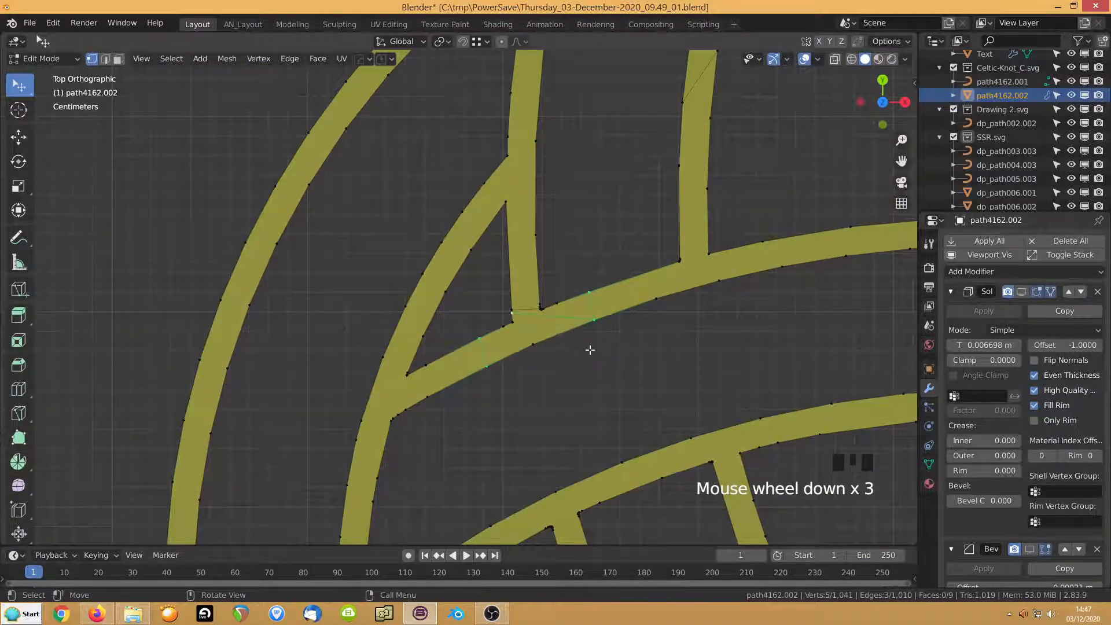
pyautogui.moveTo(588, 349)
pyautogui.keyDown('shift'); pyautogui.mouseDown(button='middle')
pyautogui.moveTo(506, 241)
pyautogui.moveTo(631, 414)
pyautogui.moveTo(697, 211)
pyautogui.moveTo(585, 521)
pyautogui.moveTo(559, 506)
pyautogui.mouseUp(button='middle'); pyautogui.keyUp('shift')
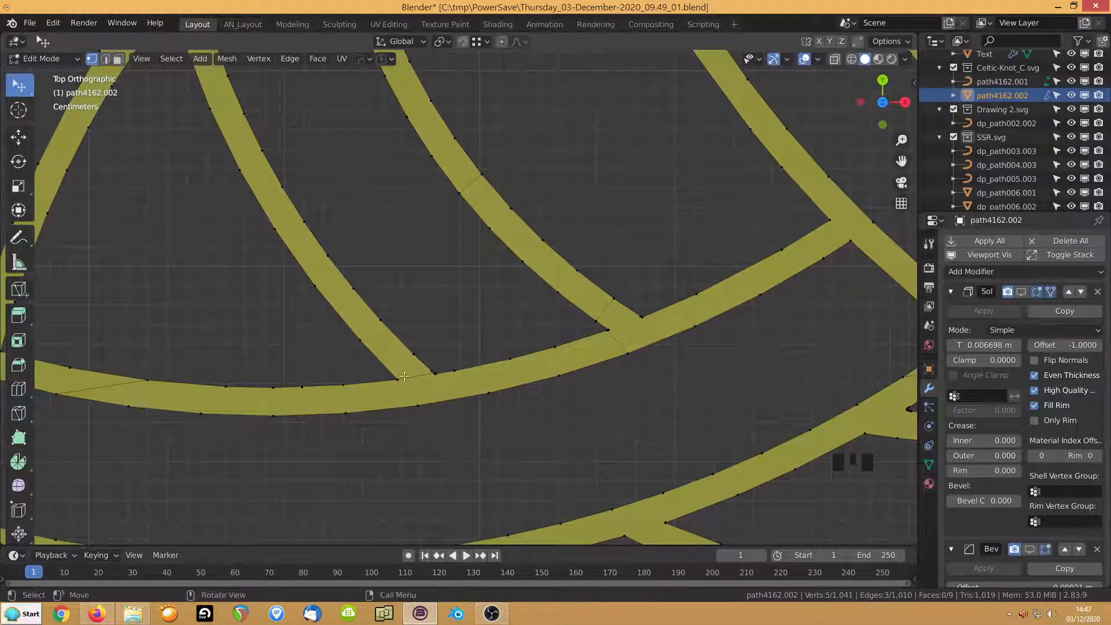
pyautogui.scroll(6, 401, 386)
pyautogui.moveTo(402, 391)
pyautogui.keyDown('shift'); pyautogui.mouseDown(button='middle')
pyautogui.moveTo(461, 349)
pyautogui.moveTo(514, 353)
pyautogui.mouseUp(button='middle'); pyautogui.keyUp('shift')
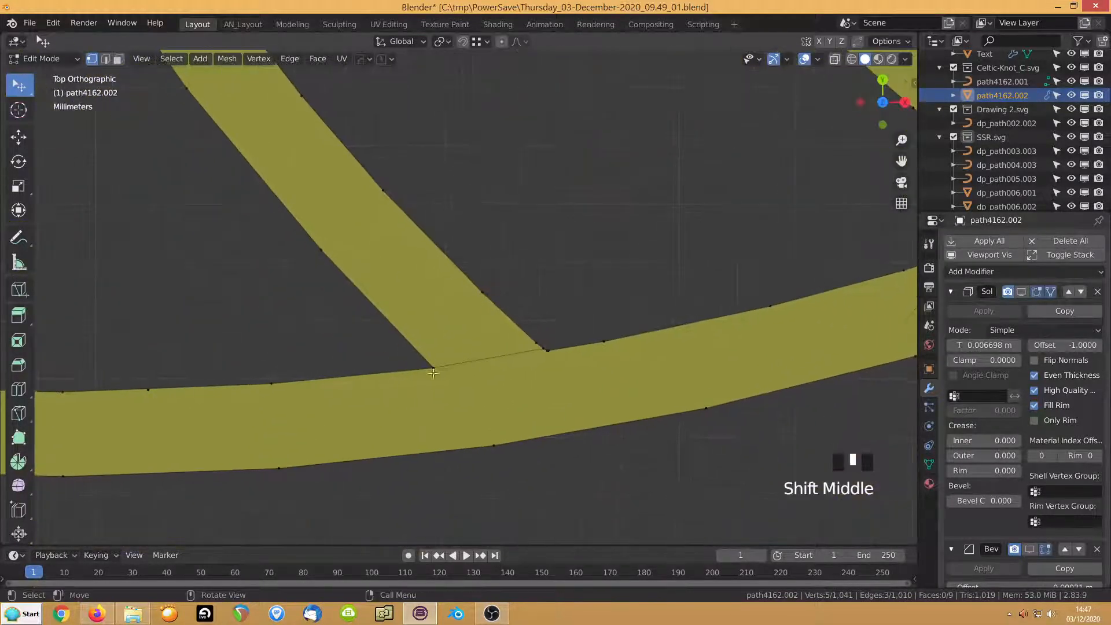
pyautogui.press('k')
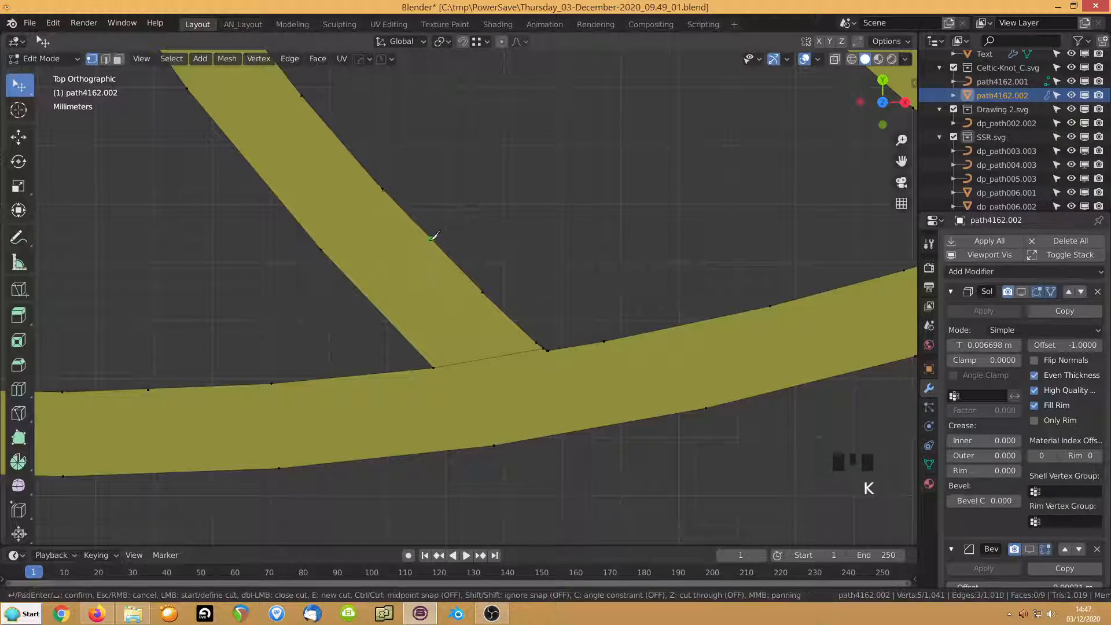
pyautogui.click(427, 249)
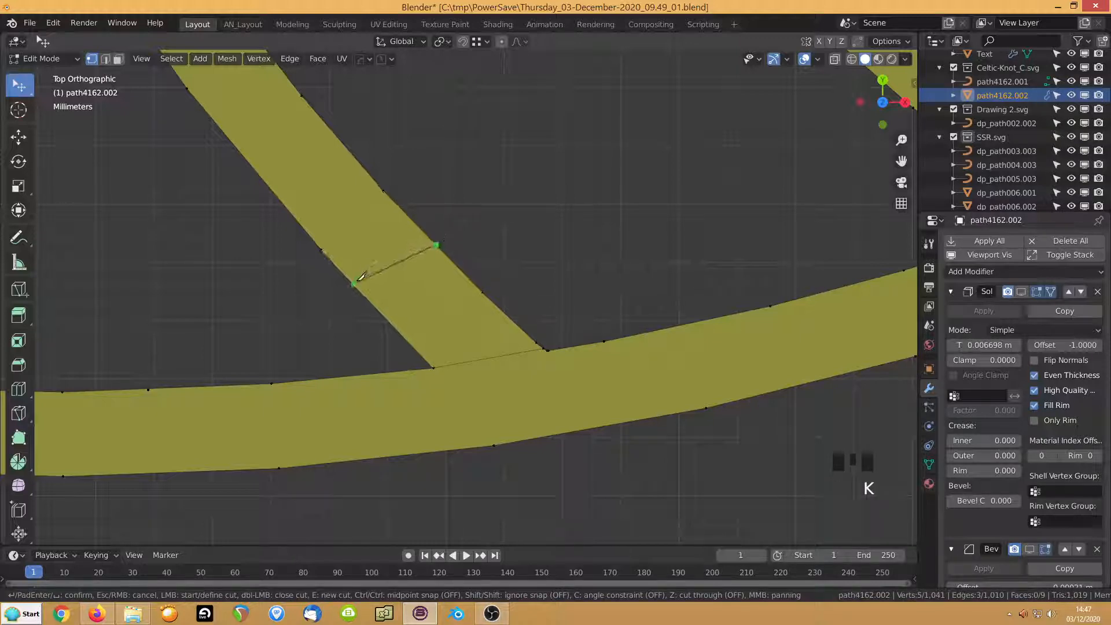
pyautogui.click(354, 283)
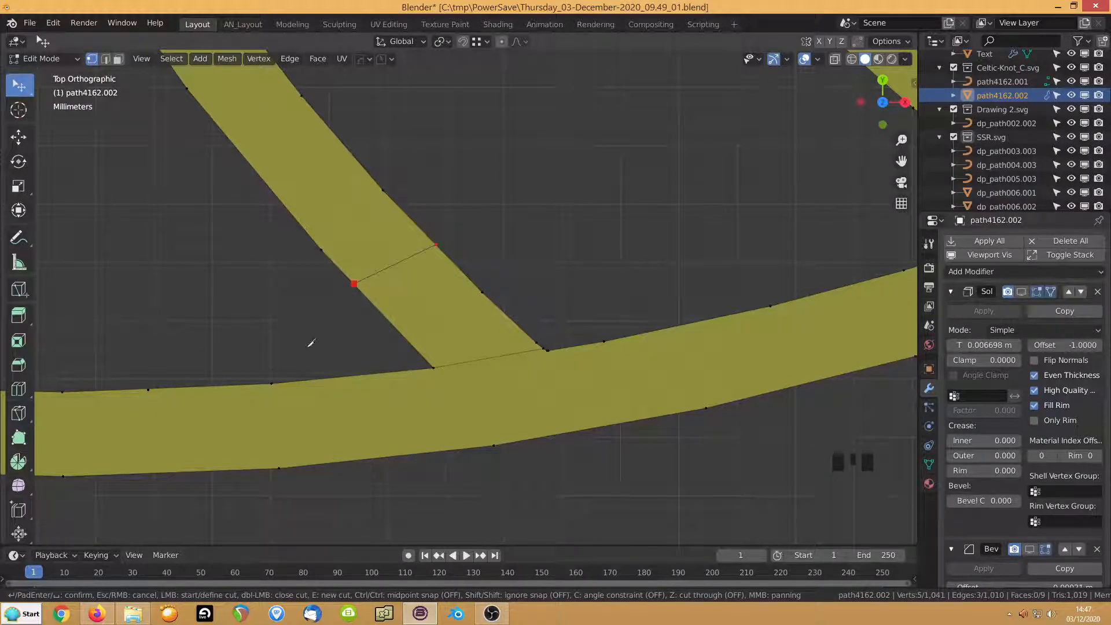
pyautogui.click(222, 387)
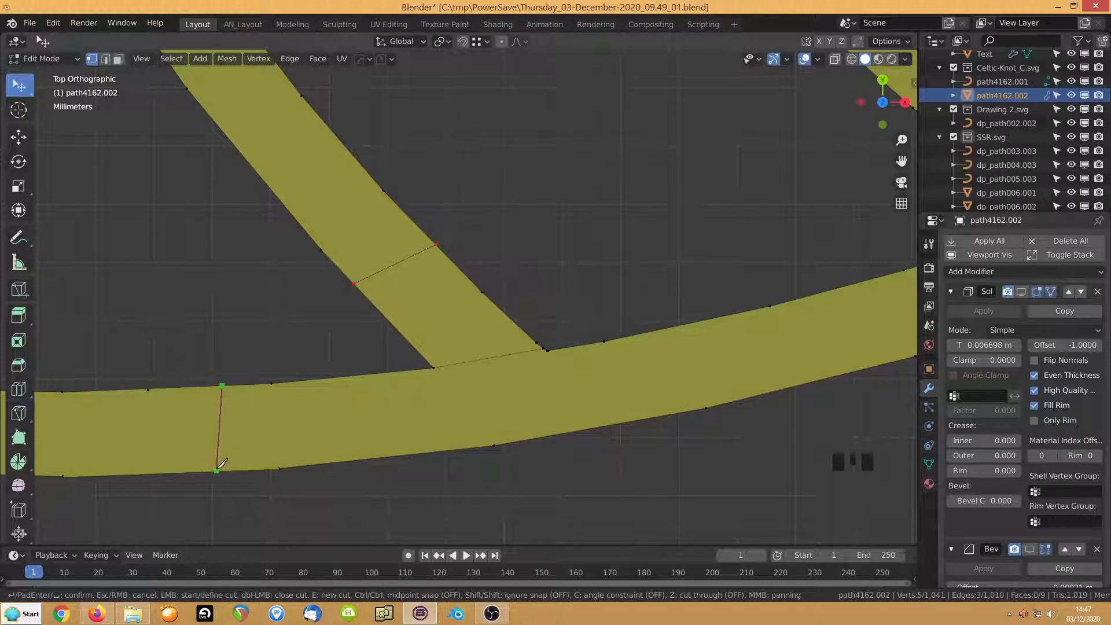
pyautogui.click(217, 470)
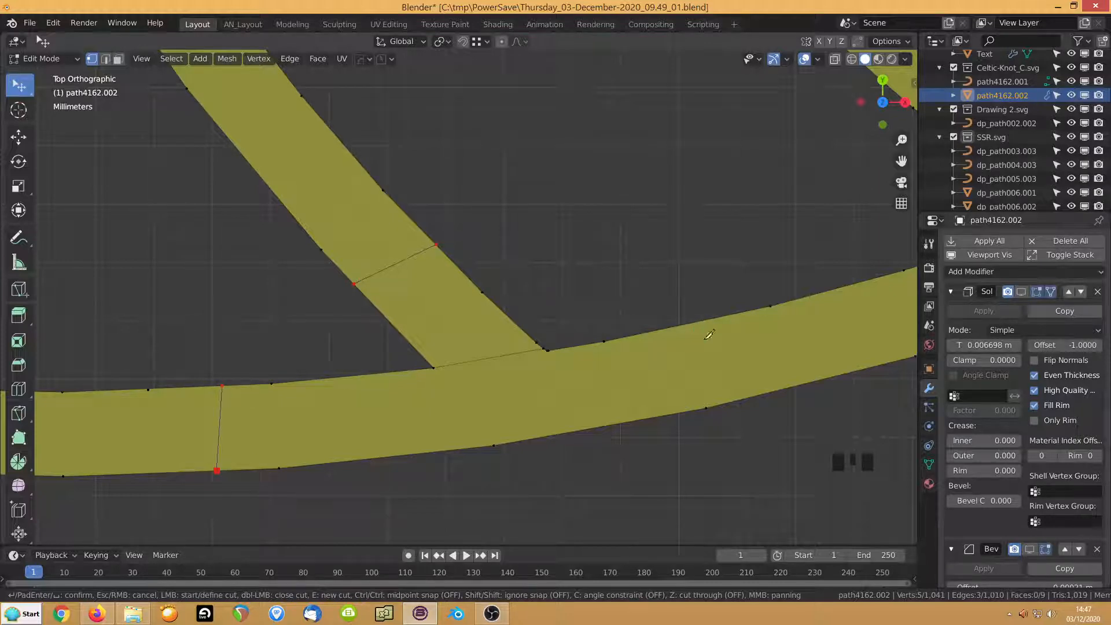
pyautogui.click(706, 408)
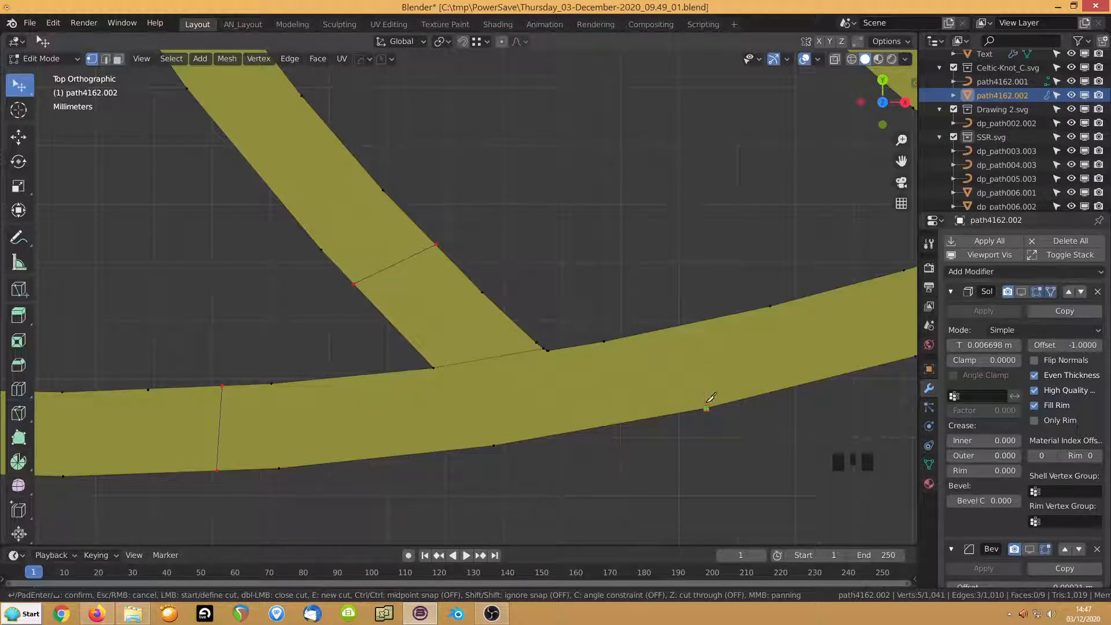
pyautogui.click(692, 323)
pyautogui.press('Return')
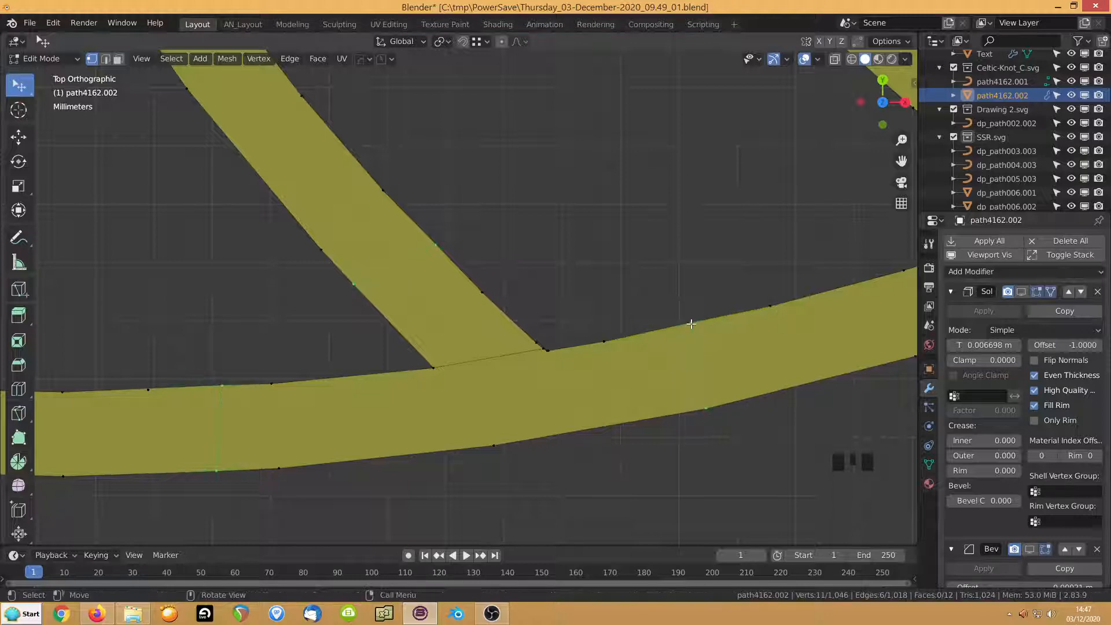
# Dissolve the edge between the diagonal strand and the curved band, with Dissolve Verts turned off
pyautogui.press('2')
pyautogui.click(484, 354)
pyautogui.hotkey('ctrl', 'x')
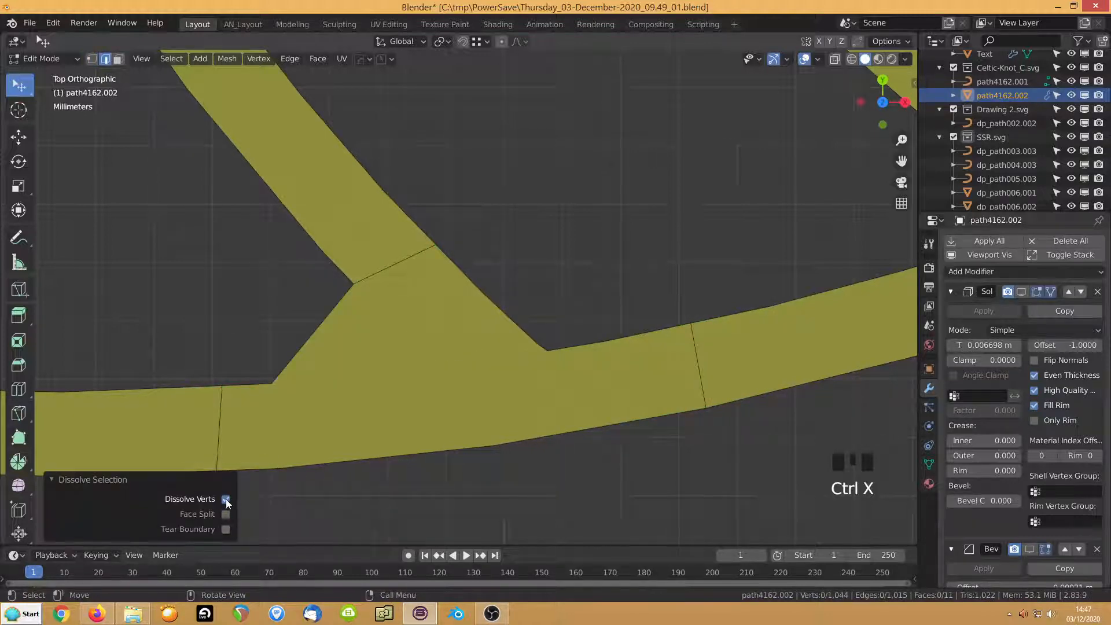
pyautogui.click(226, 499)
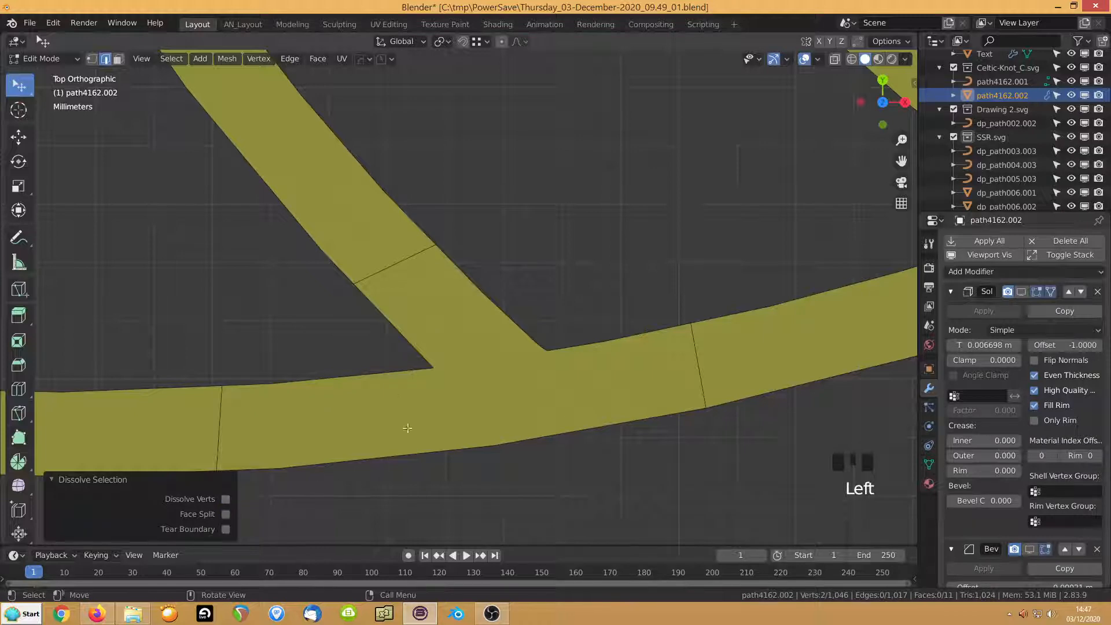
# Subdivide the band's two opposite border edges beside the neighbouring junction to add a cross edge between them
pyautogui.scroll(-4, 391, 392)
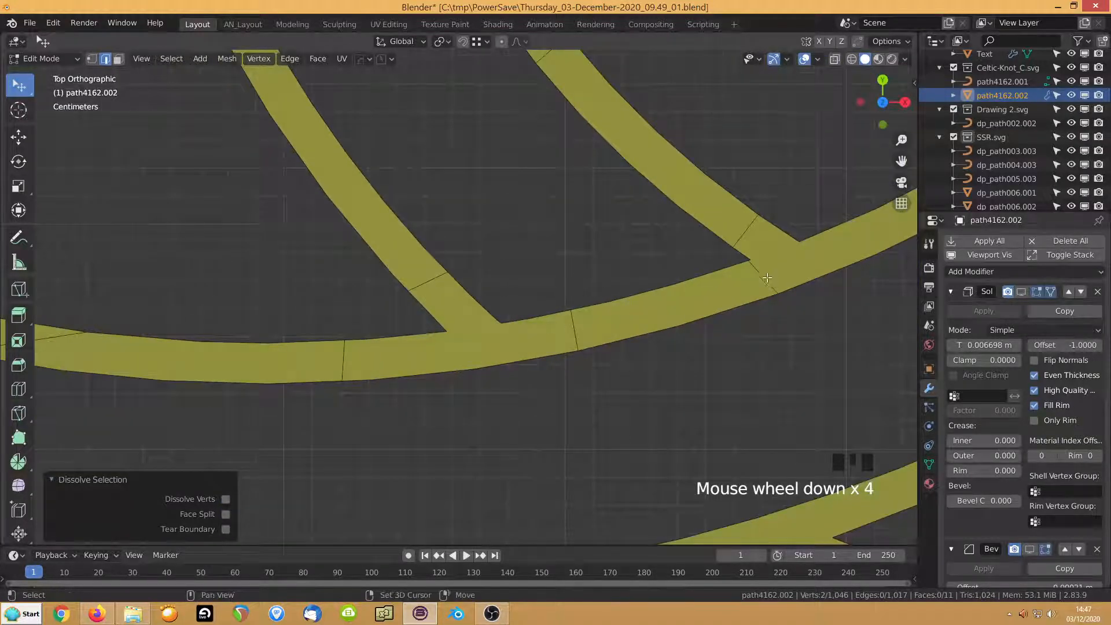
pyautogui.keyDown('shift'); pyautogui.moveTo(684, 284); pyautogui.dragTo(544, 342, button='middle'); pyautogui.keyUp('shift')
pyautogui.scroll(2, 544, 341)
pyautogui.click(700, 302)
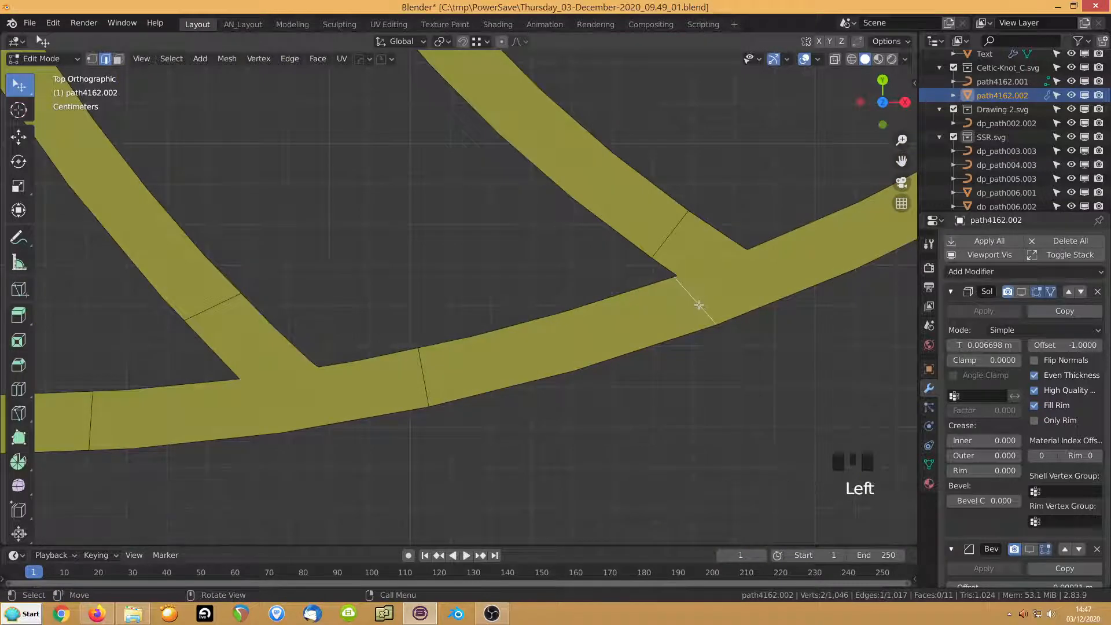
pyautogui.press('1')
pyautogui.scroll(2, 707, 300)
pyautogui.keyDown('shift'); pyautogui.moveTo(707, 298); pyautogui.dragTo(570, 330, button='middle'); pyautogui.keyUp('shift')
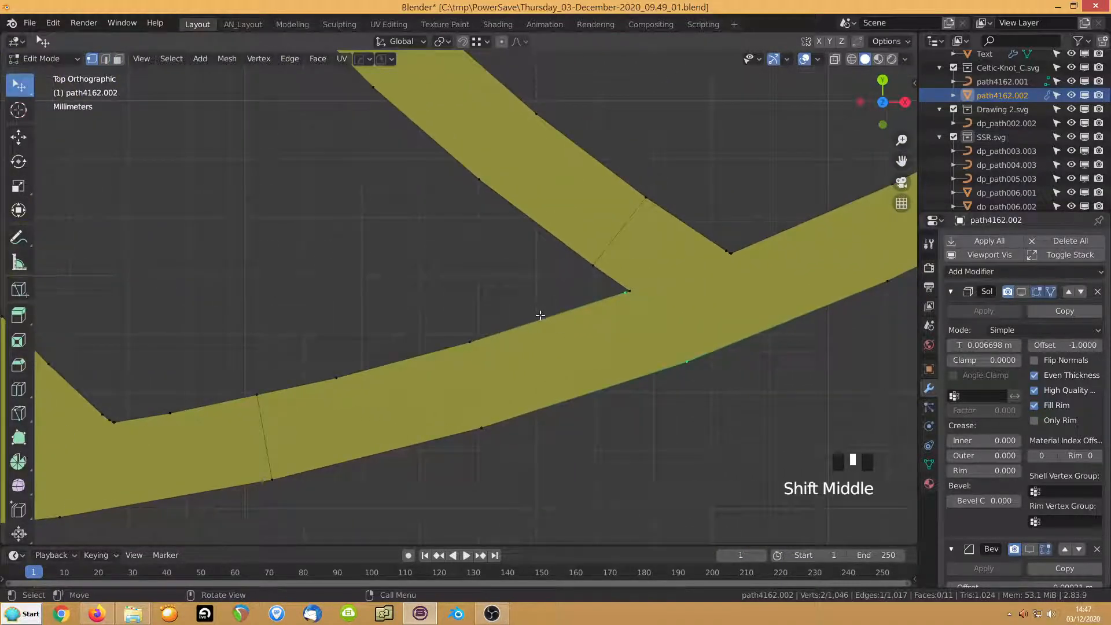
pyautogui.press('2')
pyautogui.click(578, 318)
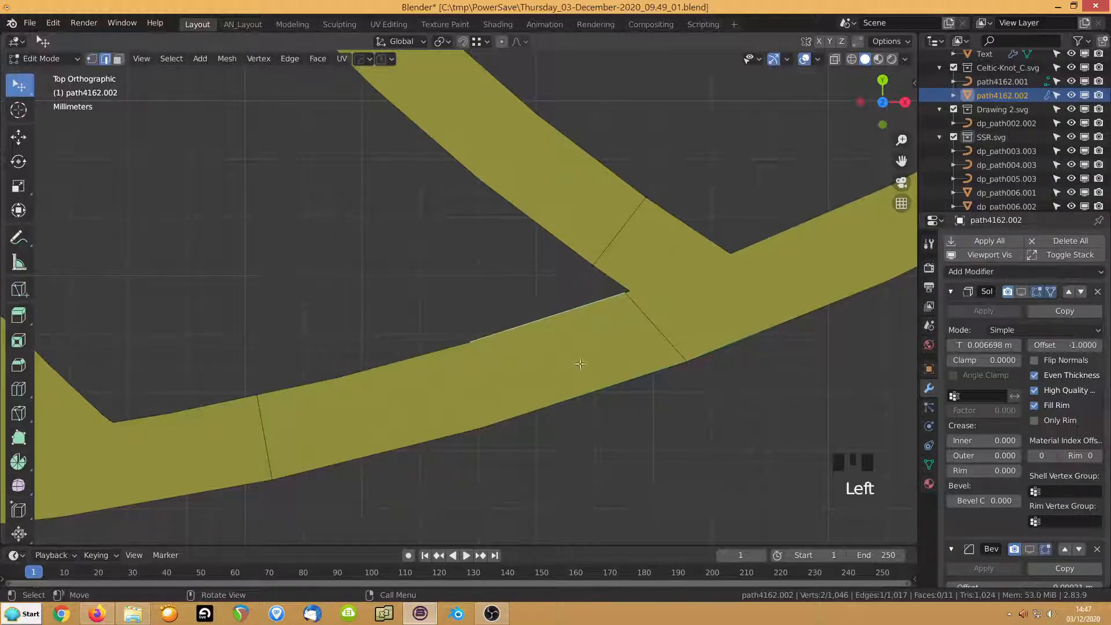
pyautogui.keyDown('shift'); pyautogui.click(586, 394); pyautogui.keyUp('shift')
pyautogui.rightClick(537, 348)
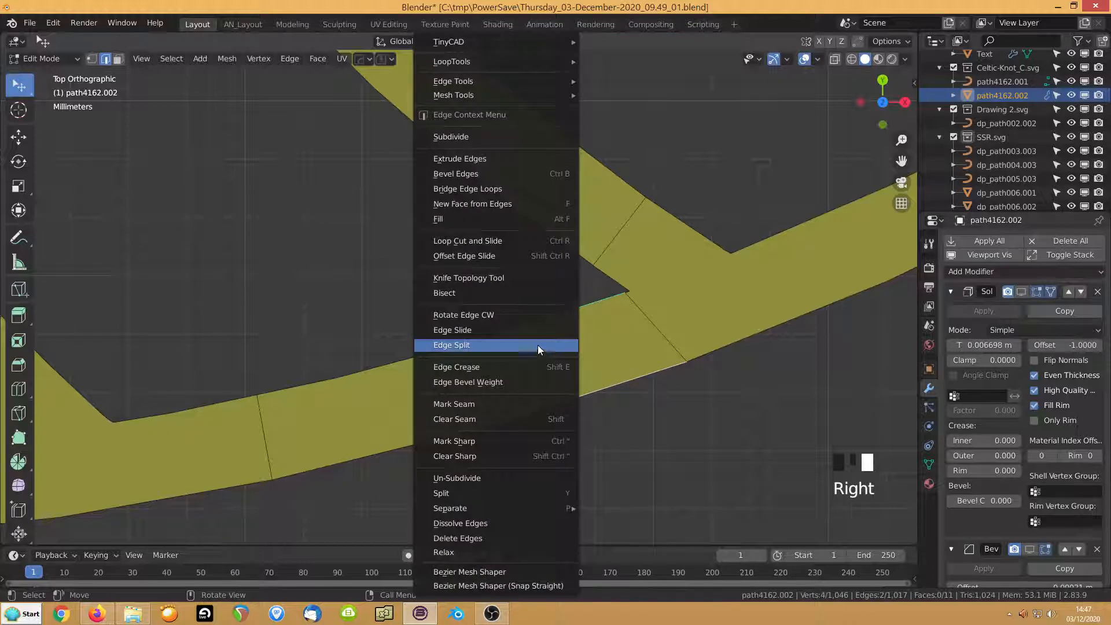
pyautogui.click(478, 134)
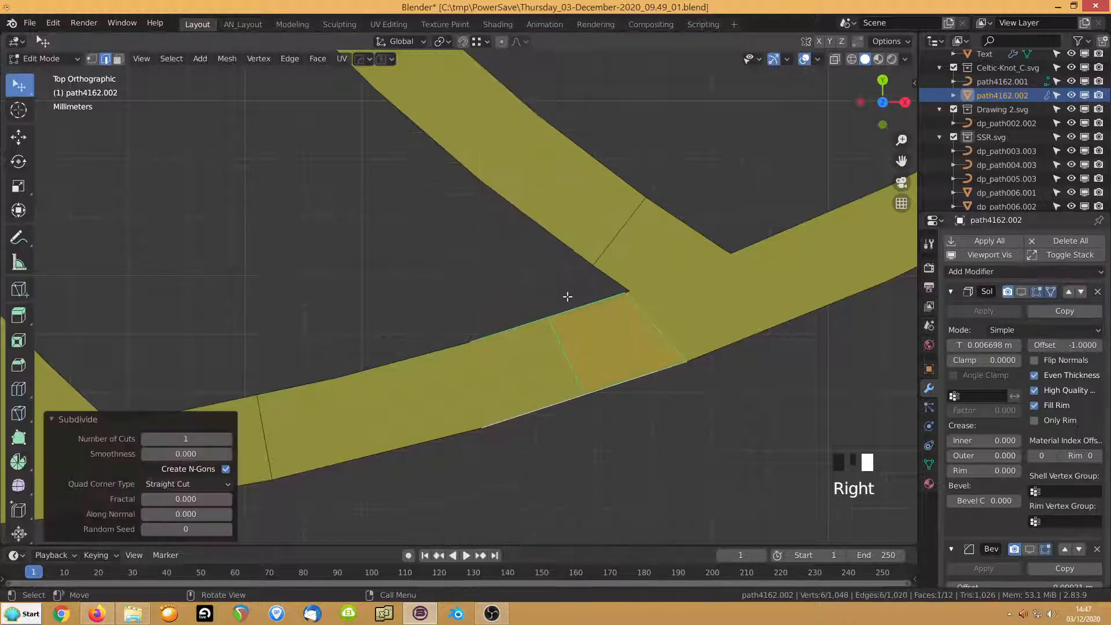
# Dissolve the slanted edge at that neighbouring junction's inner corner, with Dissolve Verts turned off
pyautogui.click(641, 323)
pyautogui.hotkey('ctrl', 'x')
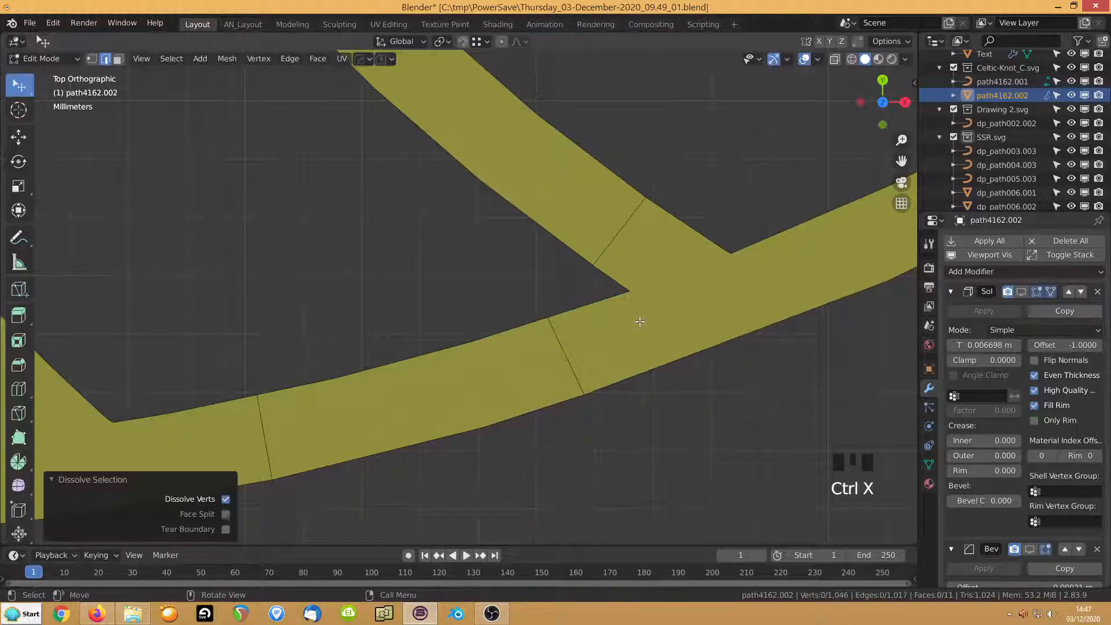
pyautogui.click(226, 500)
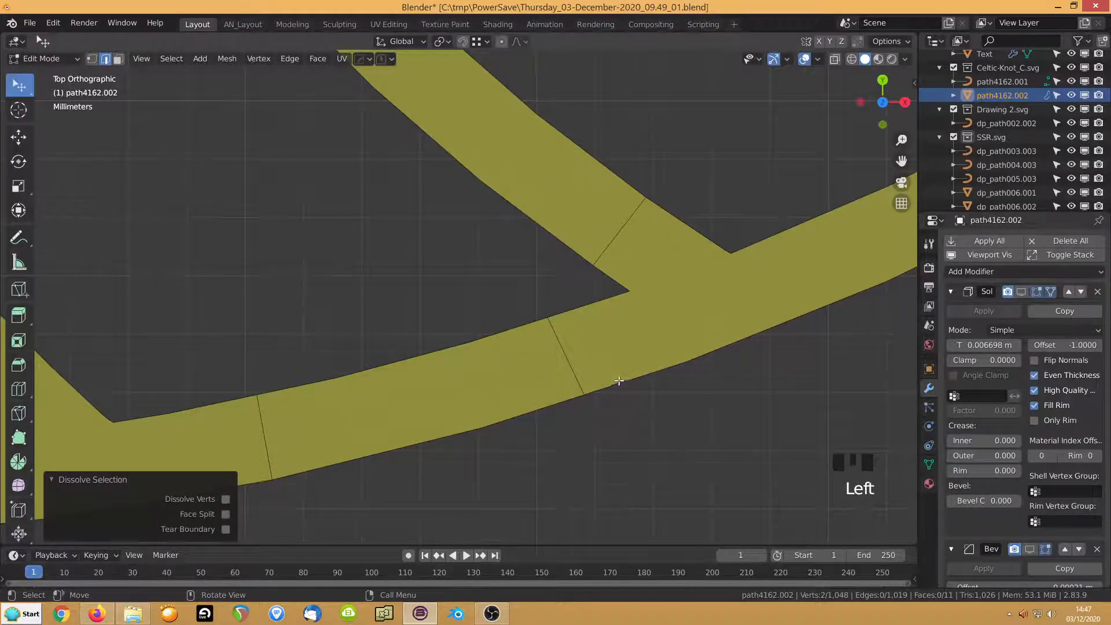
pyautogui.scroll(-5, 628, 370)
pyautogui.keyDown('shift'); pyautogui.moveTo(699, 325); pyautogui.dragTo(543, 391, button='middle'); pyautogui.keyUp('shift')
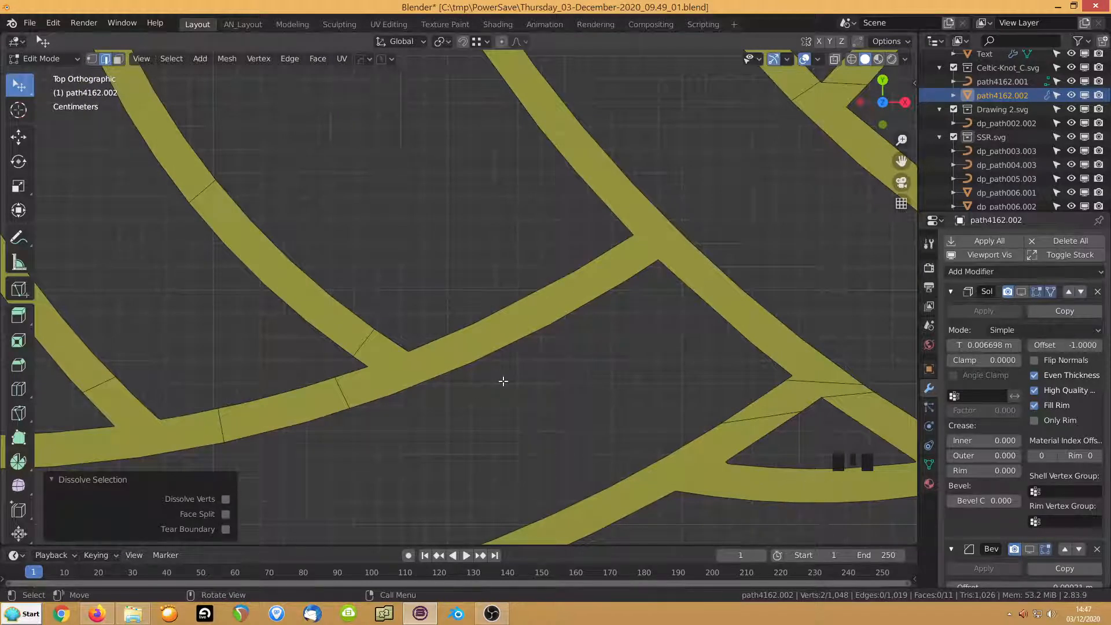
# Subdivide the two facing edges of the strip along the small triangular opening's right side with one cut
pyautogui.press('1')
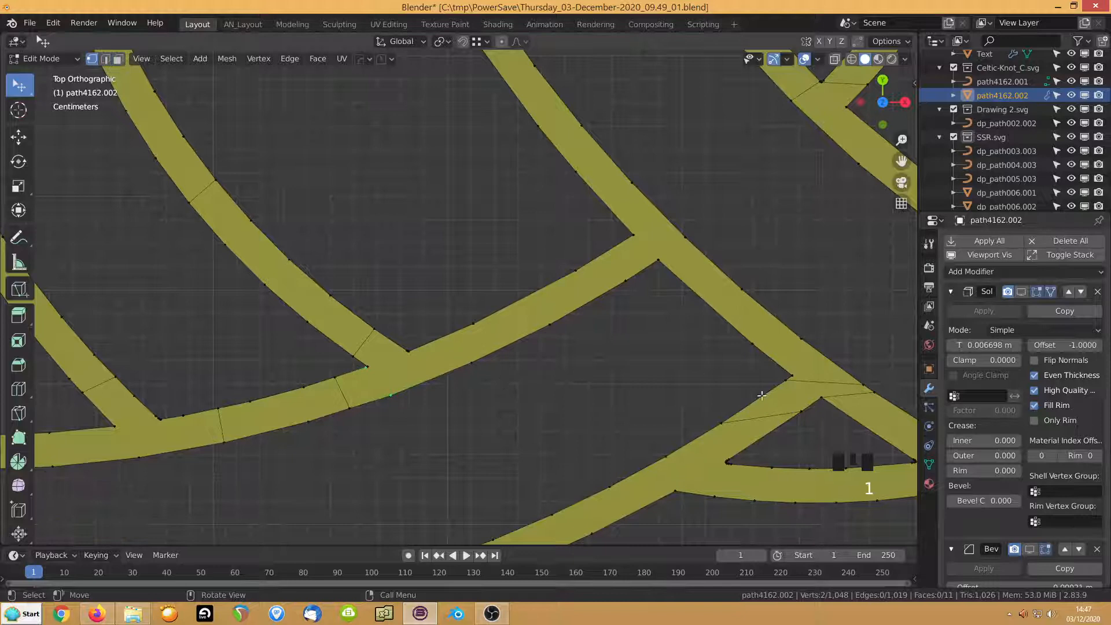
pyautogui.keyDown('shift'); pyautogui.moveTo(762, 395); pyautogui.dragTo(488, 292, button='middle'); pyautogui.keyUp('shift')
pyautogui.scroll(3, 555, 384)
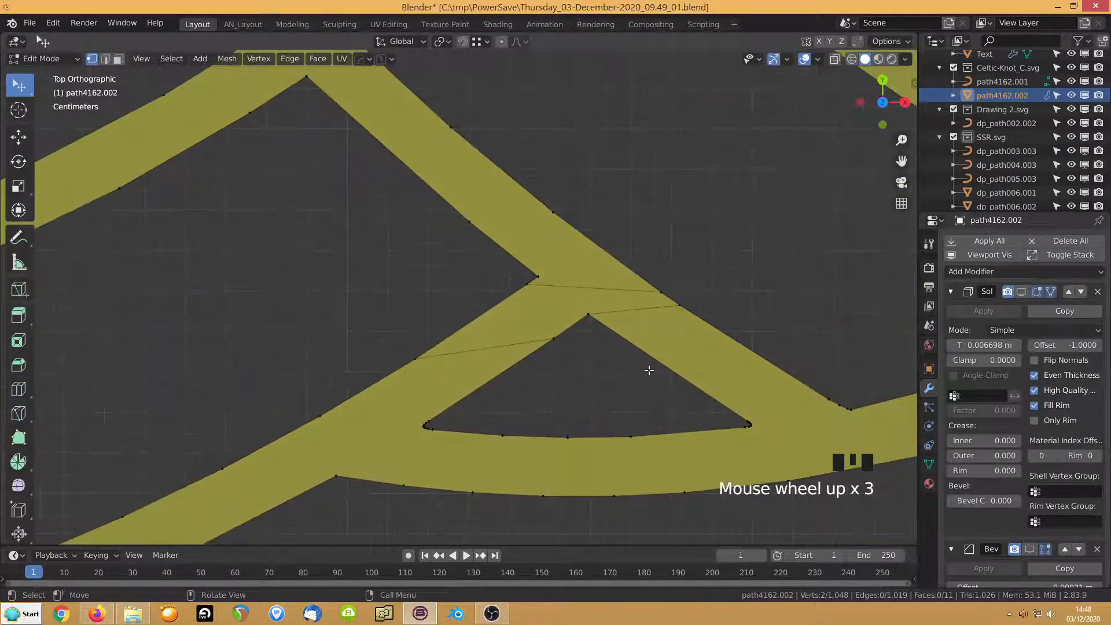
pyautogui.press('3')
pyautogui.click(659, 368)
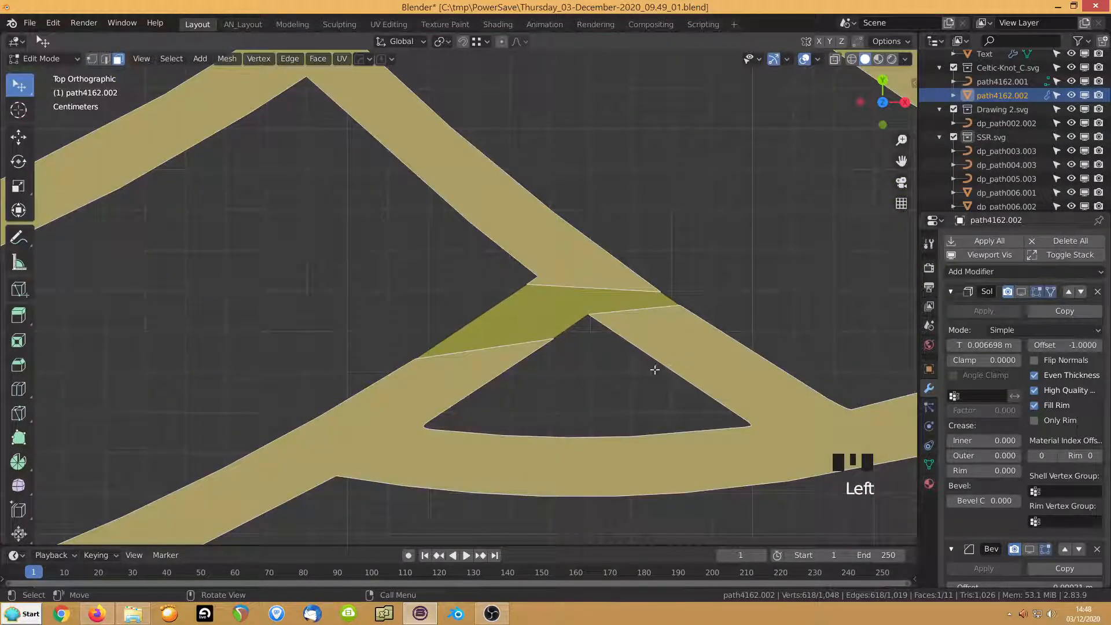
pyautogui.press('2')
pyautogui.click(666, 365)
pyautogui.keyDown('shift'); pyautogui.click(707, 345); pyautogui.keyUp('shift')
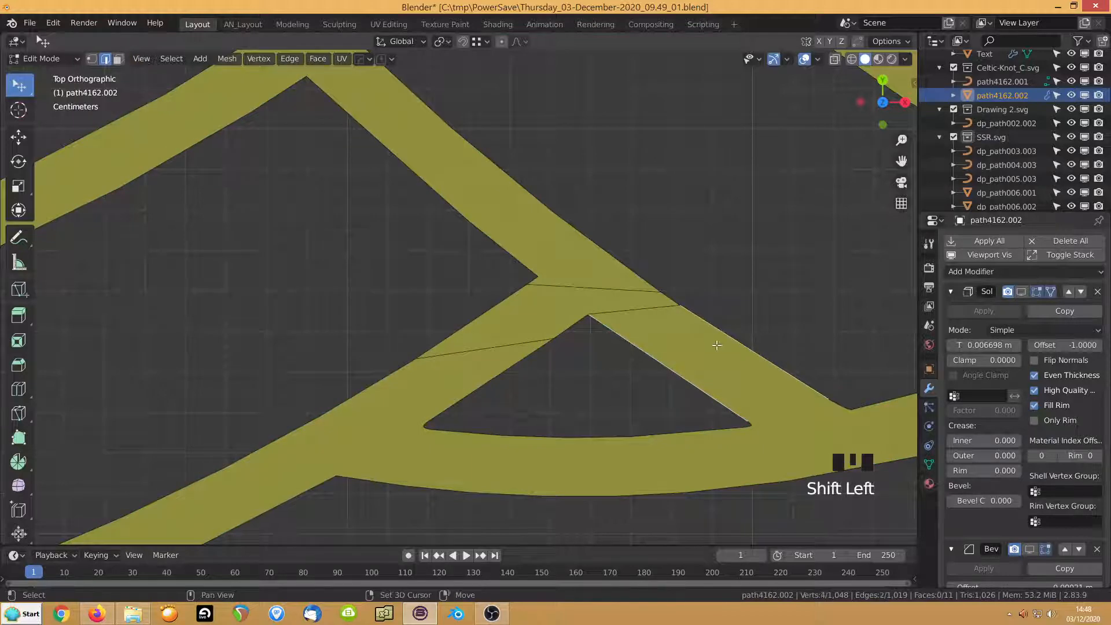
pyautogui.rightClick(711, 346)
pyautogui.click(654, 138)
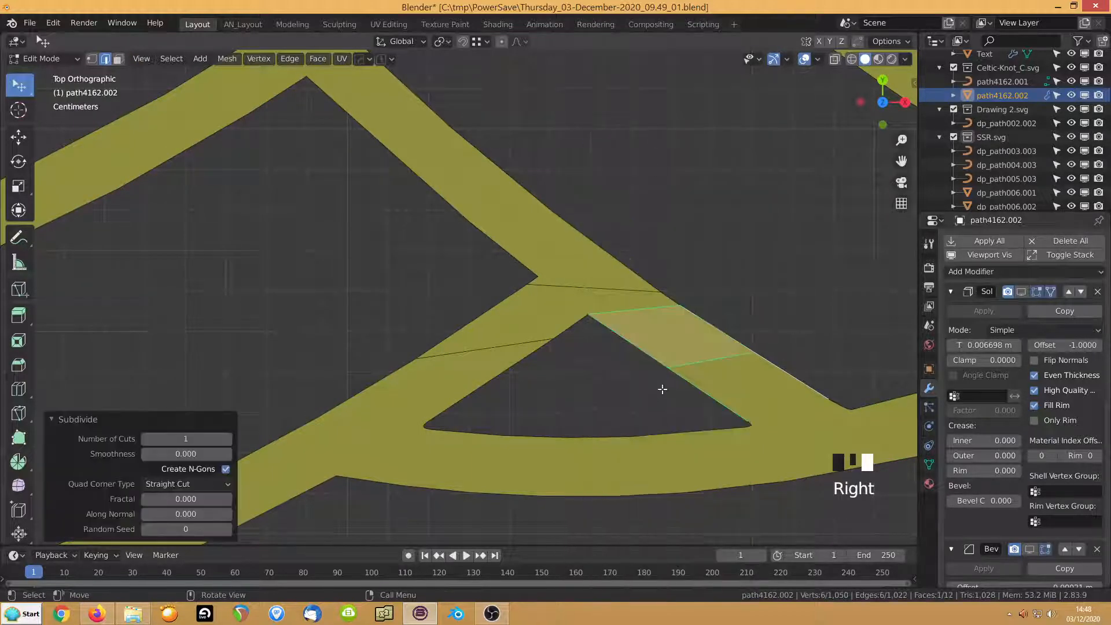
# Slide the new midpoint vertex on that strip's outer edge toward the junction by a factor of about 0.439
pyautogui.click(666, 360)
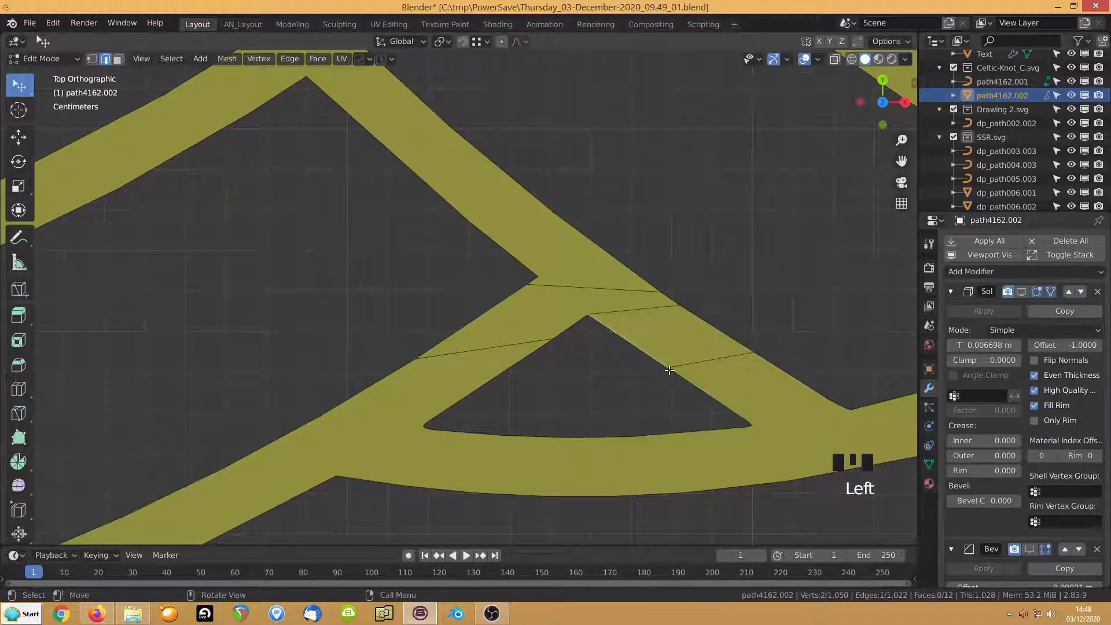
pyautogui.press('1')
pyautogui.click(753, 339)
pyautogui.press('g')
pyautogui.press('g')
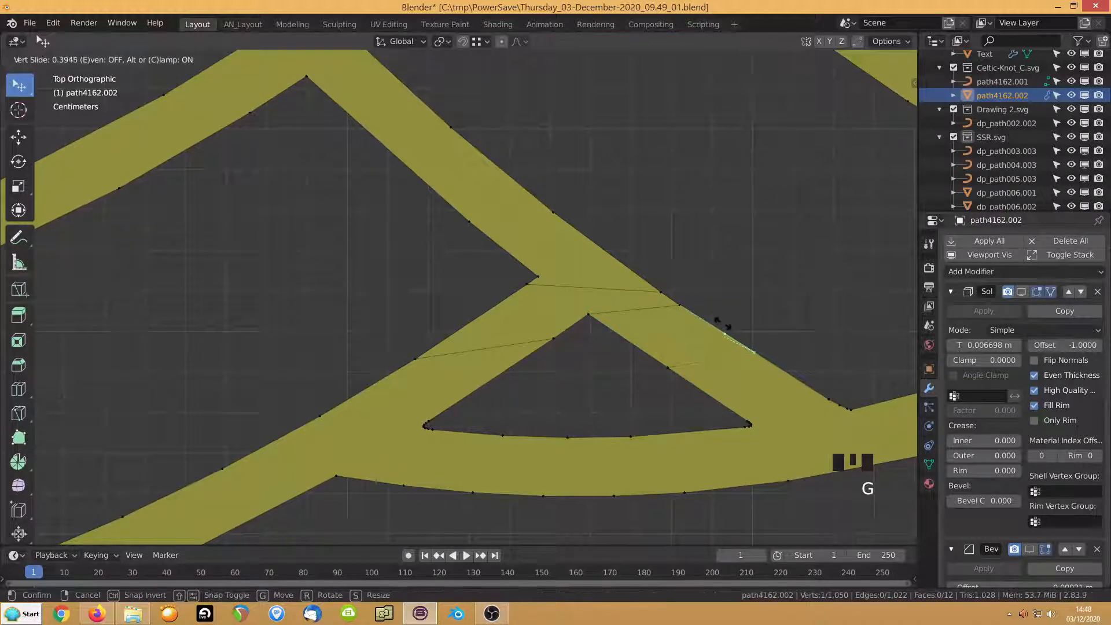
pyautogui.click(719, 318)
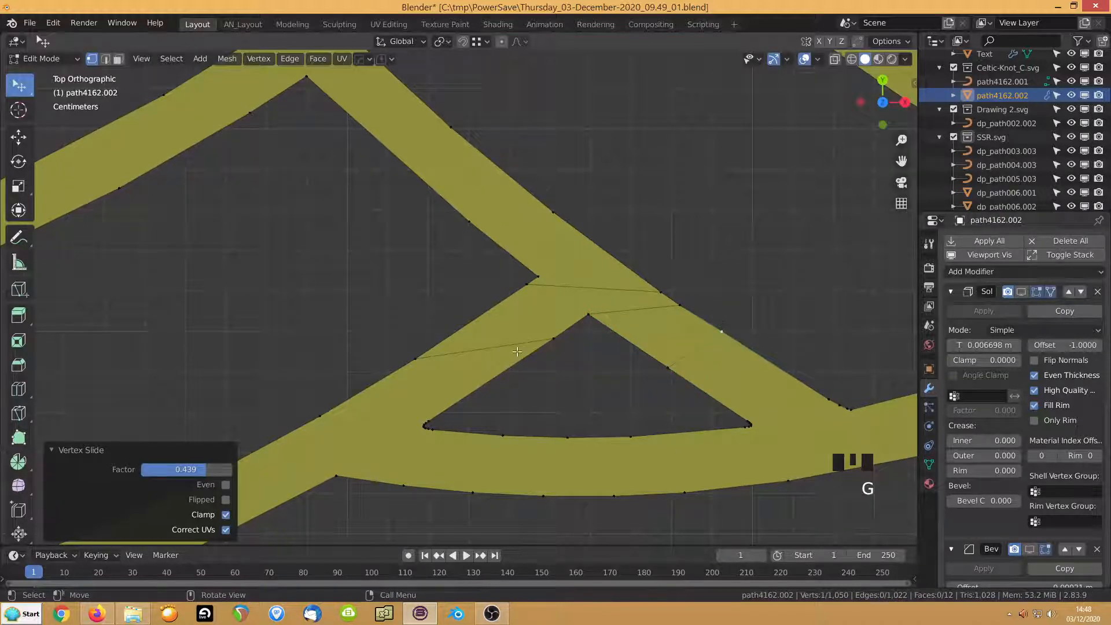
# Knife-cut straight across the lower-left branch and the upper-left branch on either side of the junction
pyautogui.press('k')
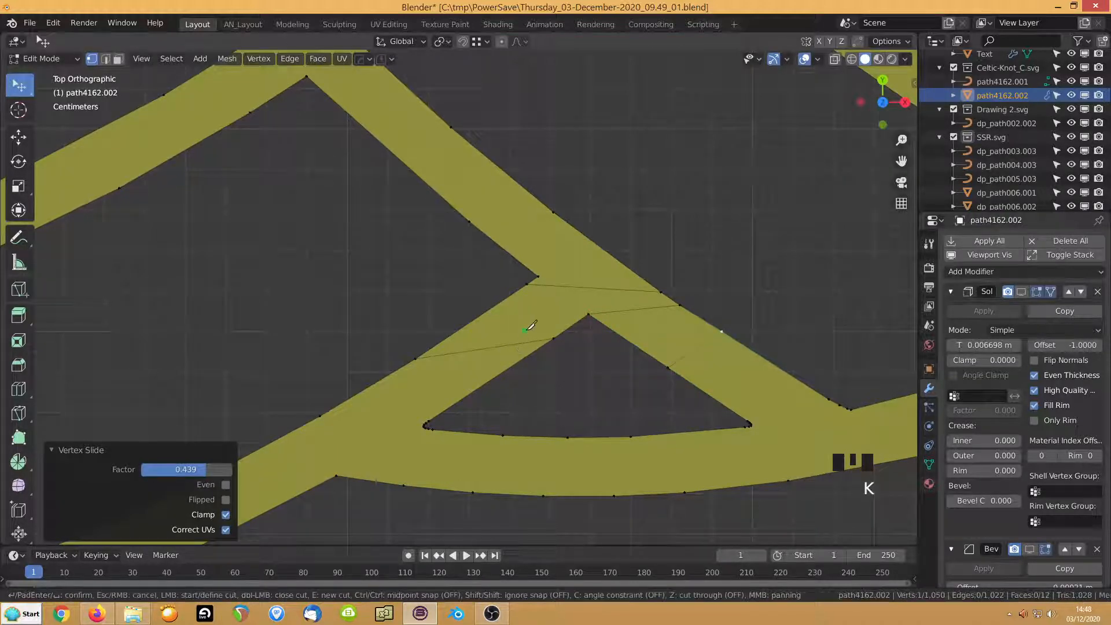
pyautogui.click(553, 339)
pyautogui.click(495, 305)
pyautogui.press('Return')
pyautogui.press('k')
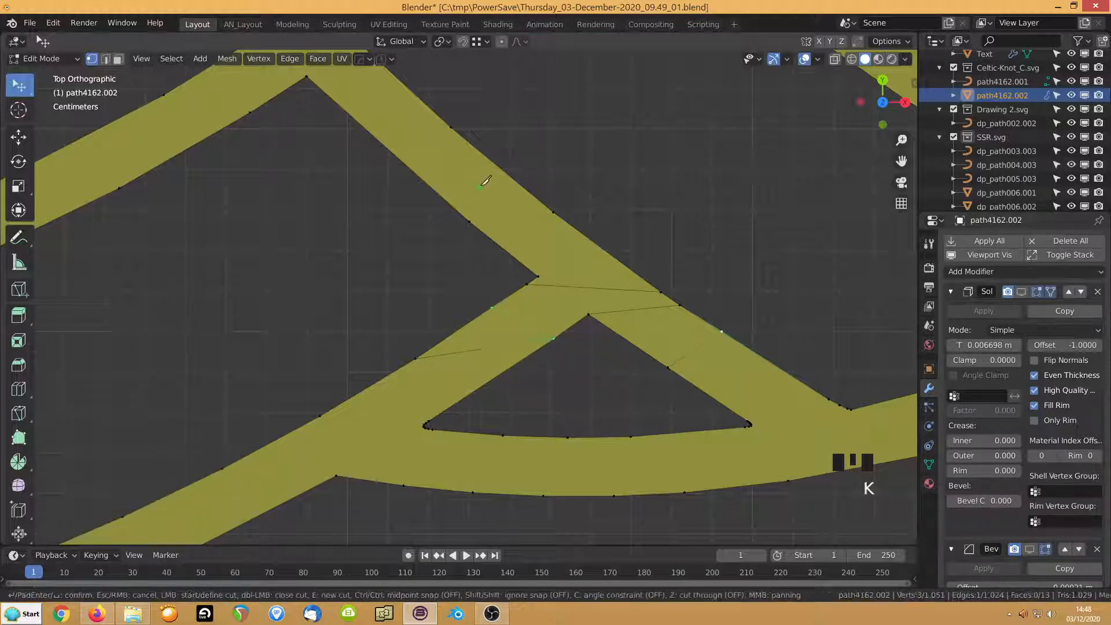
pyautogui.click(469, 222)
pyautogui.click(510, 176)
pyautogui.press('Return')
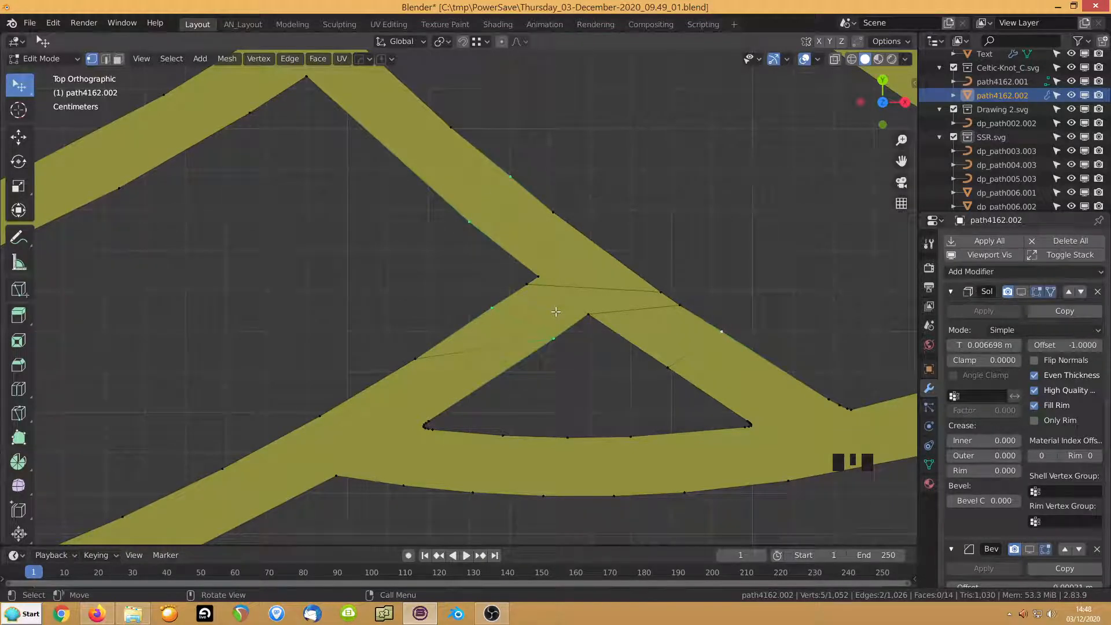
# Dissolve the three old slanted edges around the junction with Dissolve Verts turned off
pyautogui.press('2')
pyautogui.click(605, 289)
pyautogui.keyDown('shift'); pyautogui.click(634, 309); pyautogui.keyUp('shift')
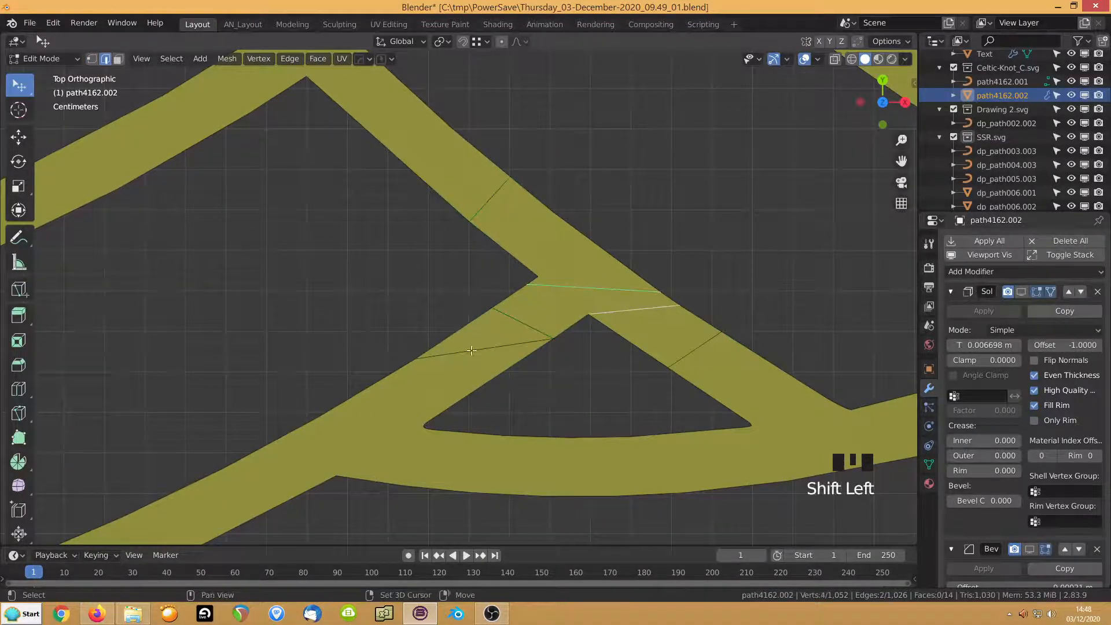
pyautogui.keyDown('shift'); pyautogui.click(481, 346); pyautogui.keyUp('shift')
pyautogui.hotkey('ctrl', 'x')
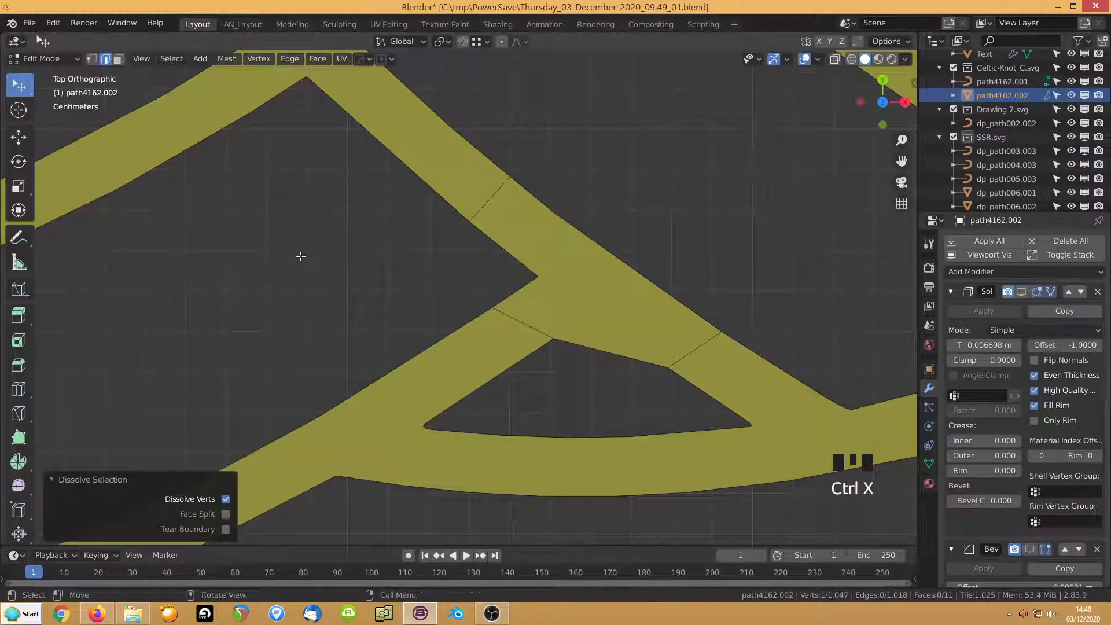
pyautogui.click(226, 500)
# Connect the inner end vertex of the long slanted edge on the lowest arc to the nearby outer-rim vertex with a short cross edge
pyautogui.scroll(-10, 428, 364)
pyautogui.scroll(1, 440, 352)
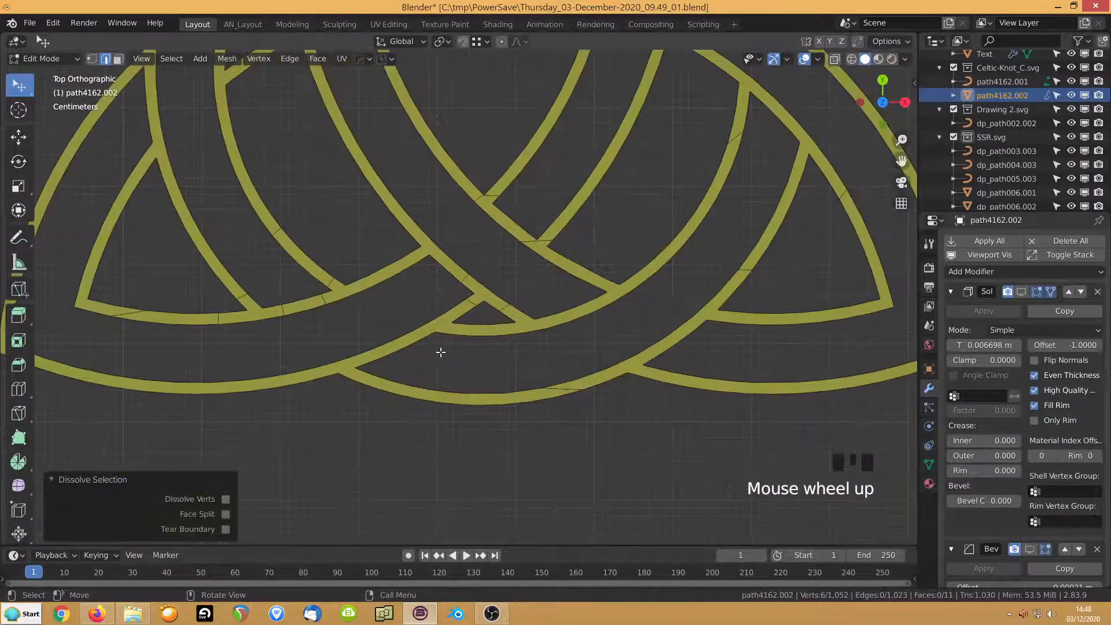
pyautogui.keyDown('shift'); pyautogui.moveTo(532, 395); pyautogui.dragTo(463, 371, button='middle'); pyautogui.keyUp('shift')
pyautogui.scroll(5, 468, 375)
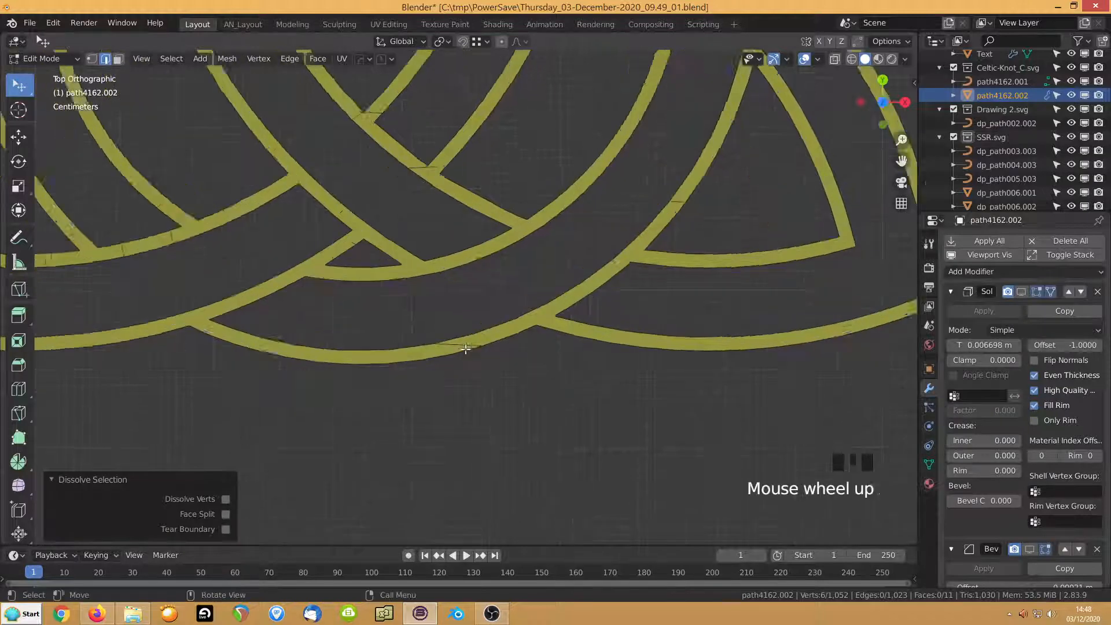
pyautogui.scroll(1, 468, 375)
pyautogui.click(460, 404)
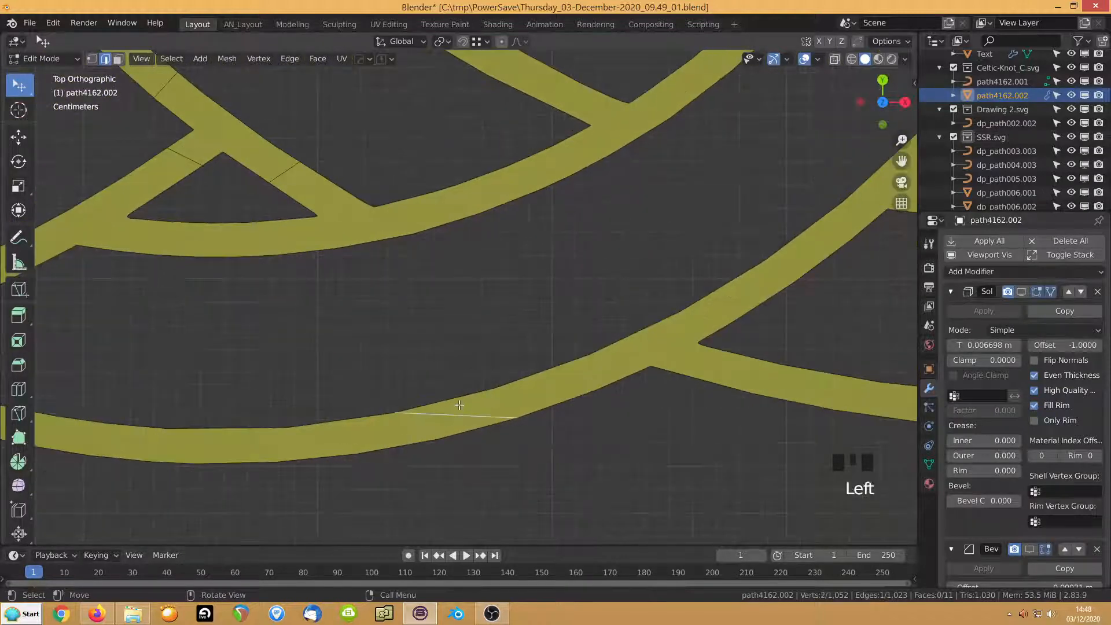
pyautogui.press('1')
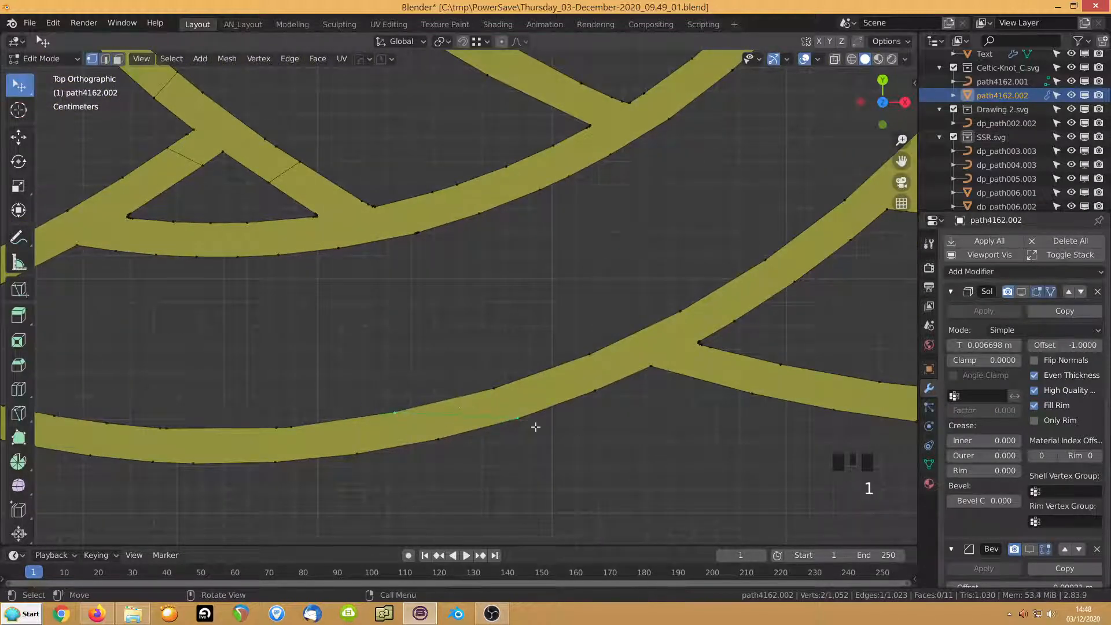
pyautogui.click(439, 438)
pyautogui.keyDown('shift'); pyautogui.click(398, 413); pyautogui.keyUp('shift')
pyautogui.press('j')
# Dissolve the long slanted edge on the lowest arc with Dissolve Verts turned off
pyautogui.click(517, 418)
pyautogui.keyDown('shift'); pyautogui.click(494, 387); pyautogui.keyUp('shift')
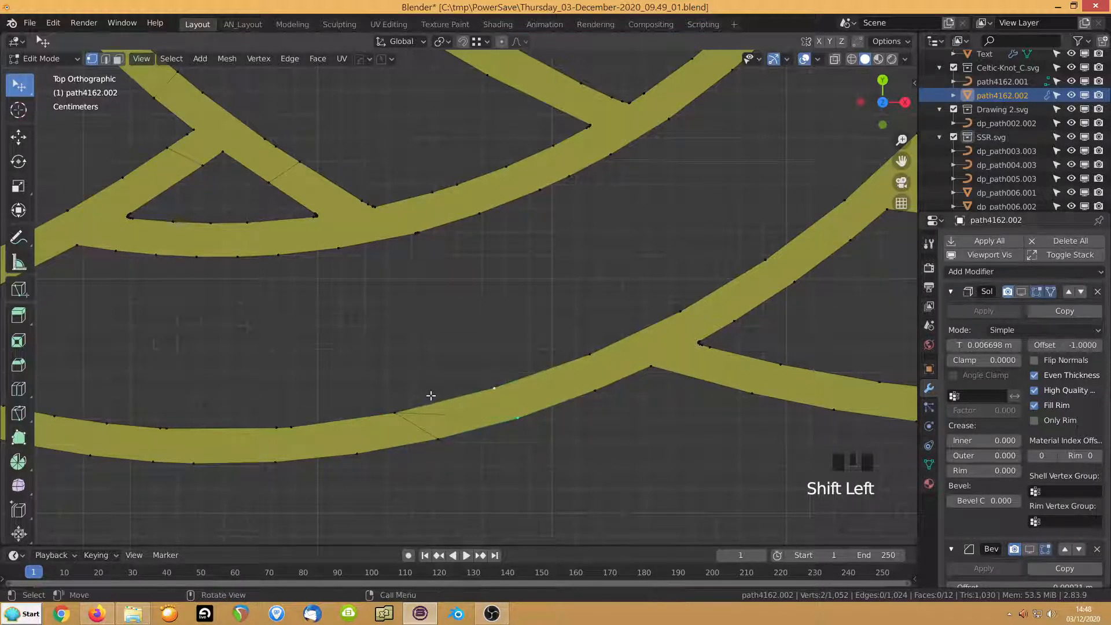
pyautogui.press('2')
pyautogui.click(454, 417)
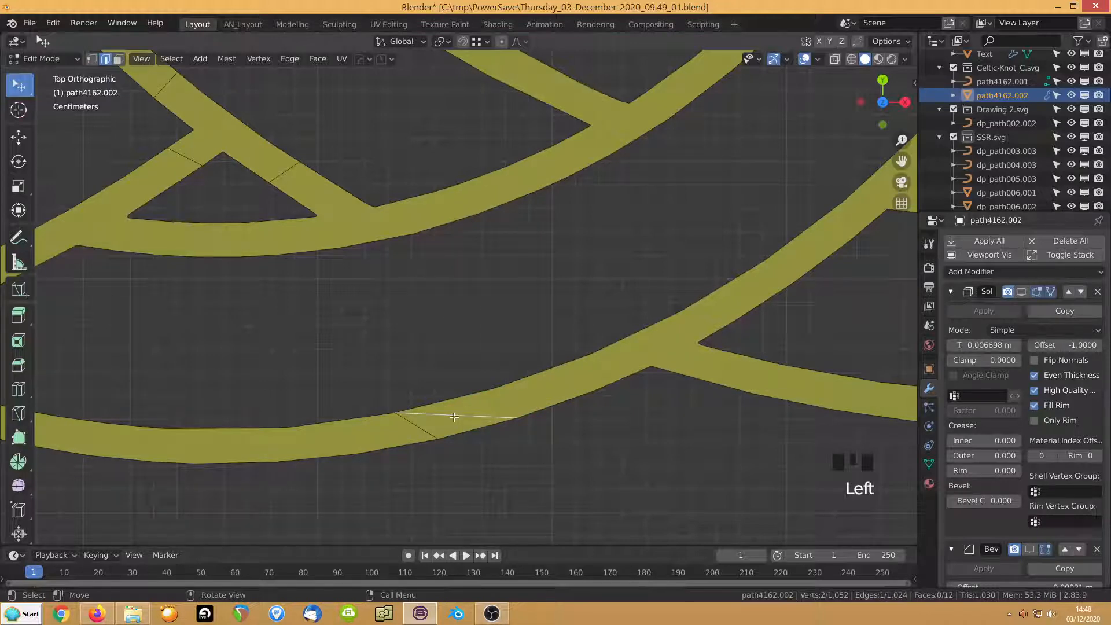
pyautogui.hotkey('ctrl', 'x')
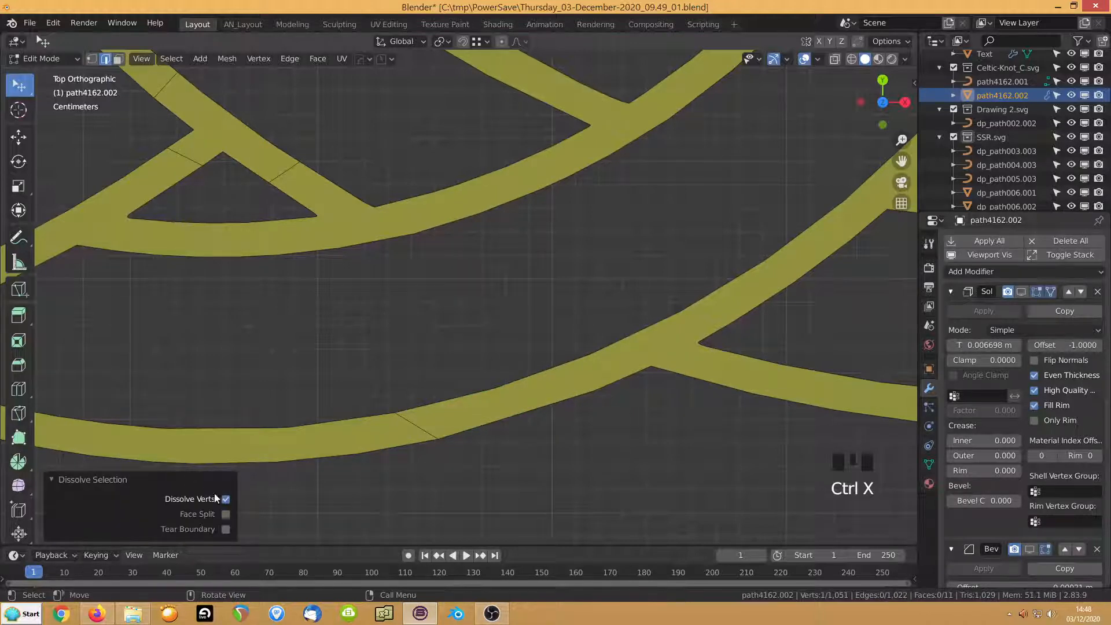
pyautogui.click(225, 499)
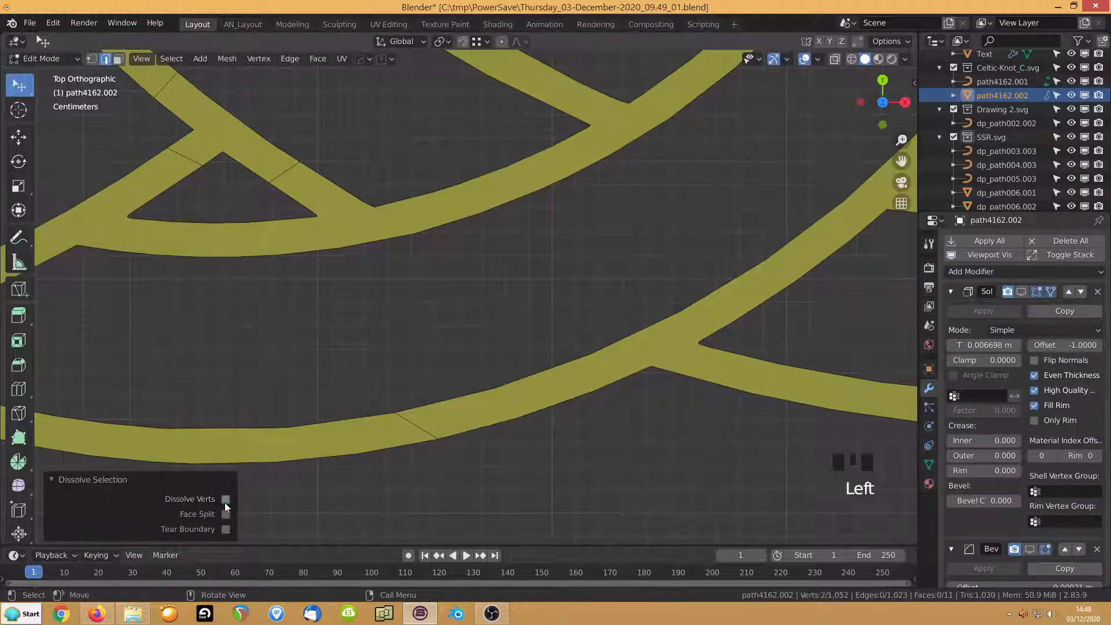
pyautogui.click(390, 400)
# Lasso-select the clustered vertices at the tip of the knot's inner pointed arch and frame them in the view
pyautogui.scroll(-1, 401, 399)
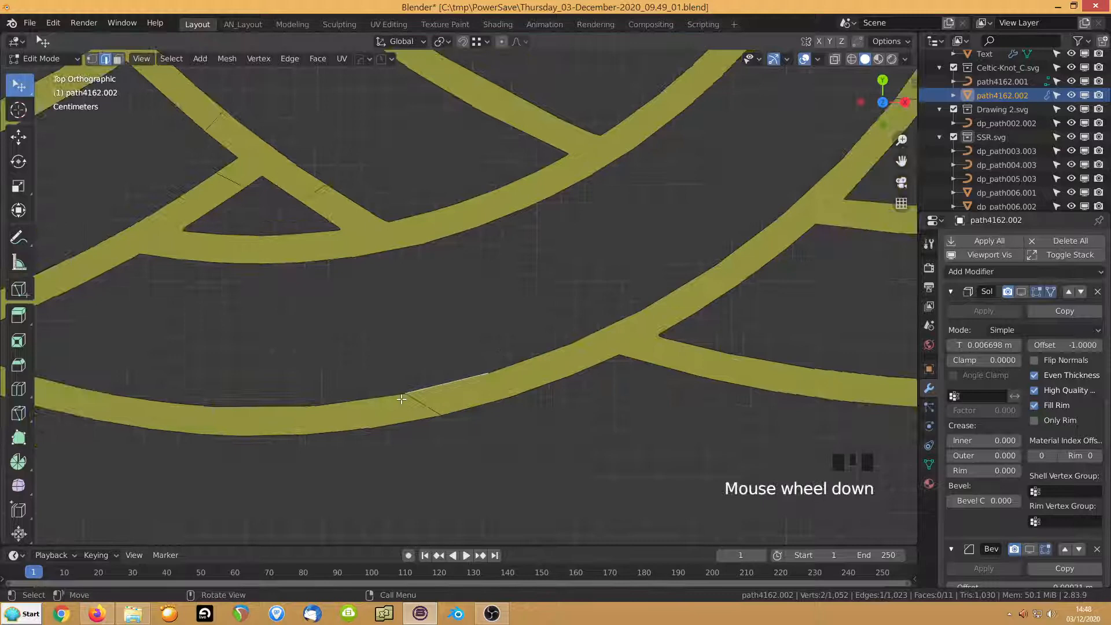
pyautogui.scroll(-6, 401, 399)
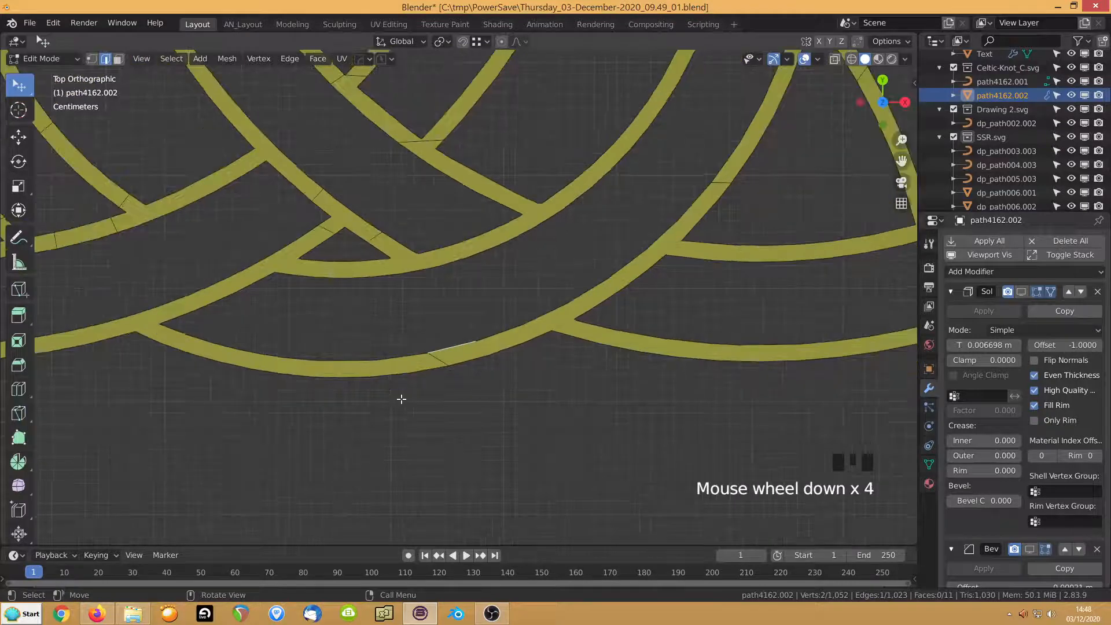
pyautogui.keyDown('shift'); pyautogui.moveTo(399, 397); pyautogui.dragTo(533, 84, button='middle'); pyautogui.keyUp('shift')
pyautogui.keyDown('shift'); pyautogui.moveTo(404, 135); pyautogui.dragTo(359, 367, button='middle'); pyautogui.keyUp('shift')
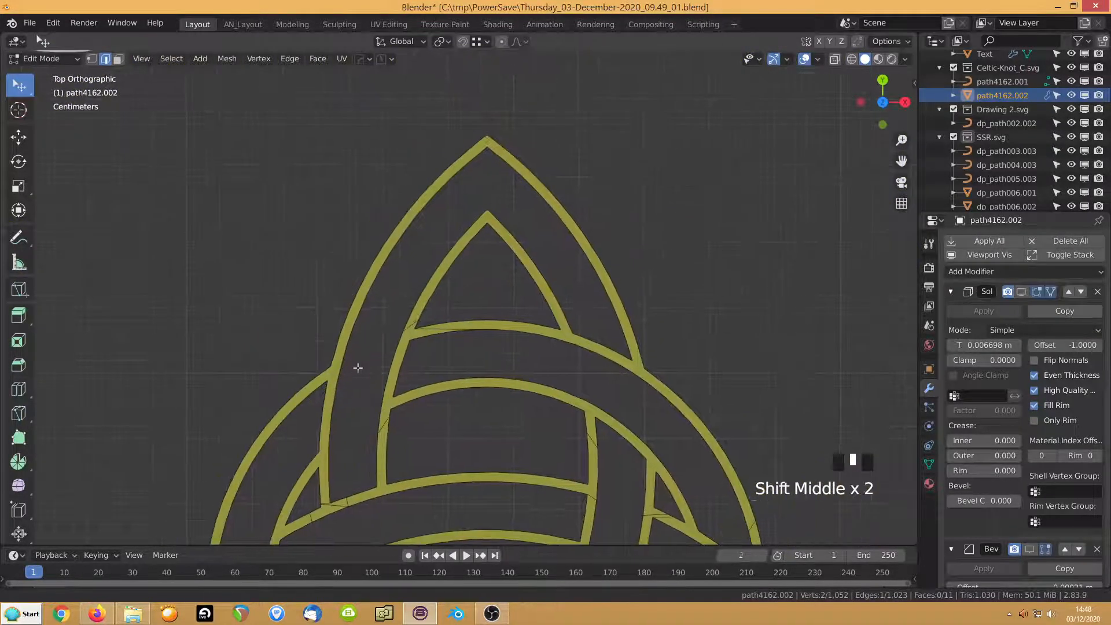
pyautogui.scroll(5, 524, 214)
pyautogui.press('1')
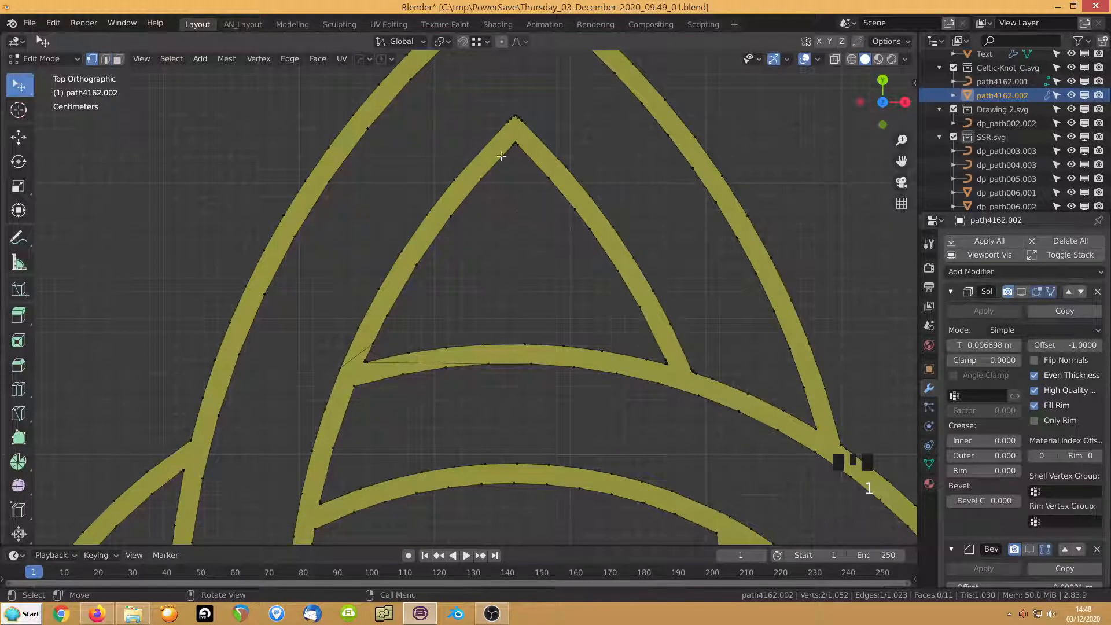
pyautogui.click(537, 163)
pyautogui.moveTo(530, 157)
pyautogui.keyDown('shift'); pyautogui.mouseDown(button='right')
pyautogui.moveTo(461, 132)
pyautogui.moveTo(540, 162)
pyautogui.mouseUp(button='right'); pyautogui.keyUp('shift')
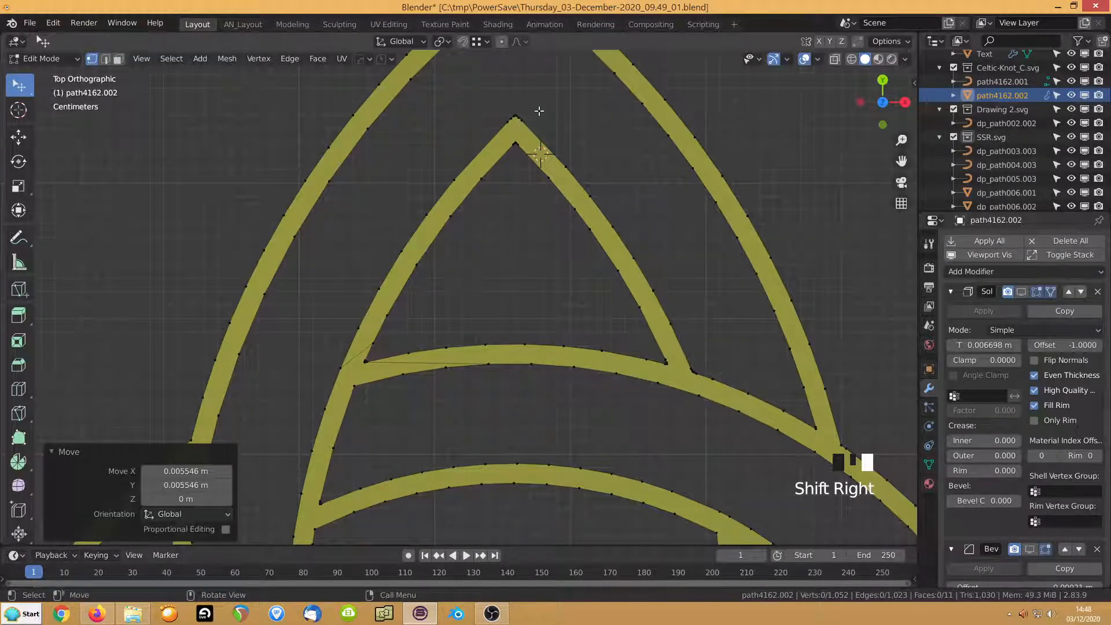
pyautogui.moveTo(530, 115)
pyautogui.keyDown('ctrl'); pyautogui.mouseDown(button='right')
pyautogui.moveTo(541, 165)
pyautogui.moveTo(521, 128)
pyautogui.mouseUp(button='right'); pyautogui.keyUp('ctrl')
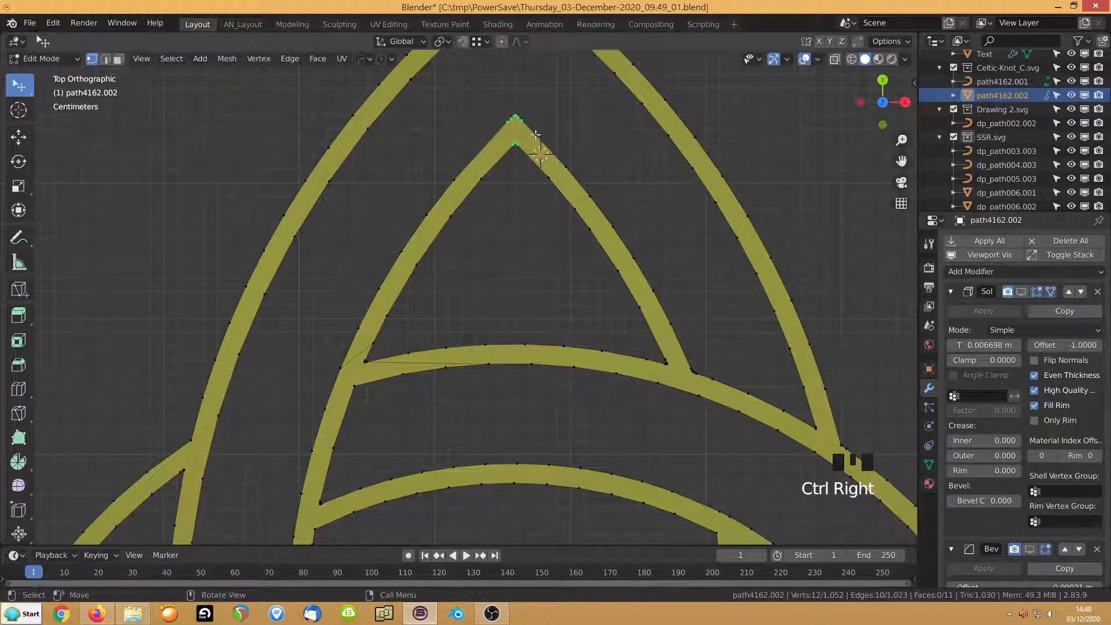
pyautogui.press('KP_Decimal')
# Select the tiny edge at the arch's inner tip and turn on the Edge Length measurement overlay
pyautogui.scroll(-4, 466, 232)
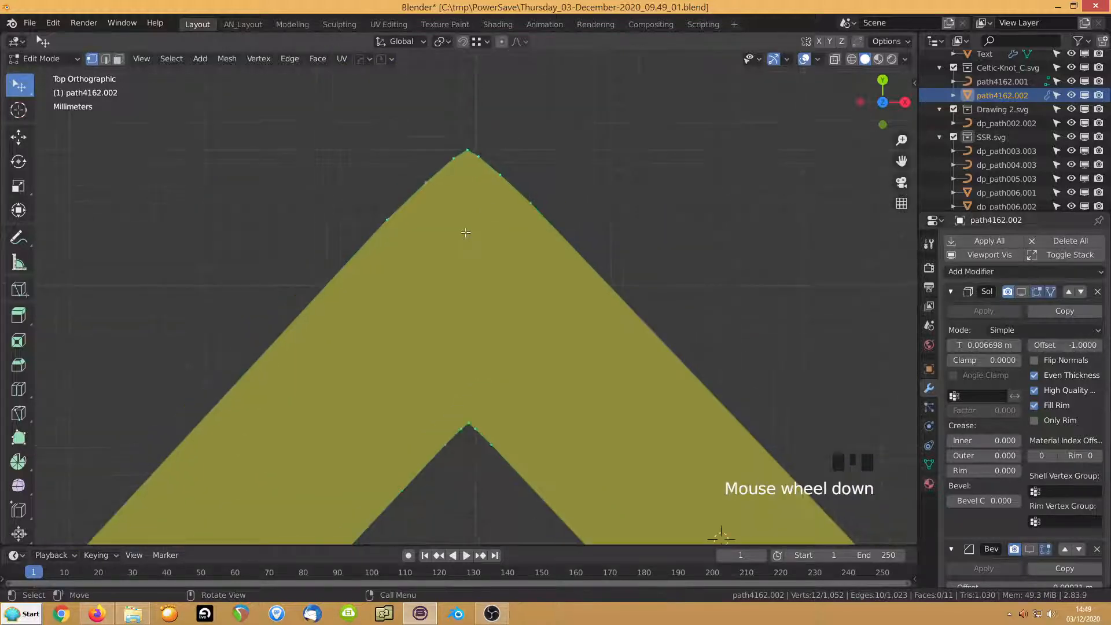
pyautogui.scroll(4, 420, 376)
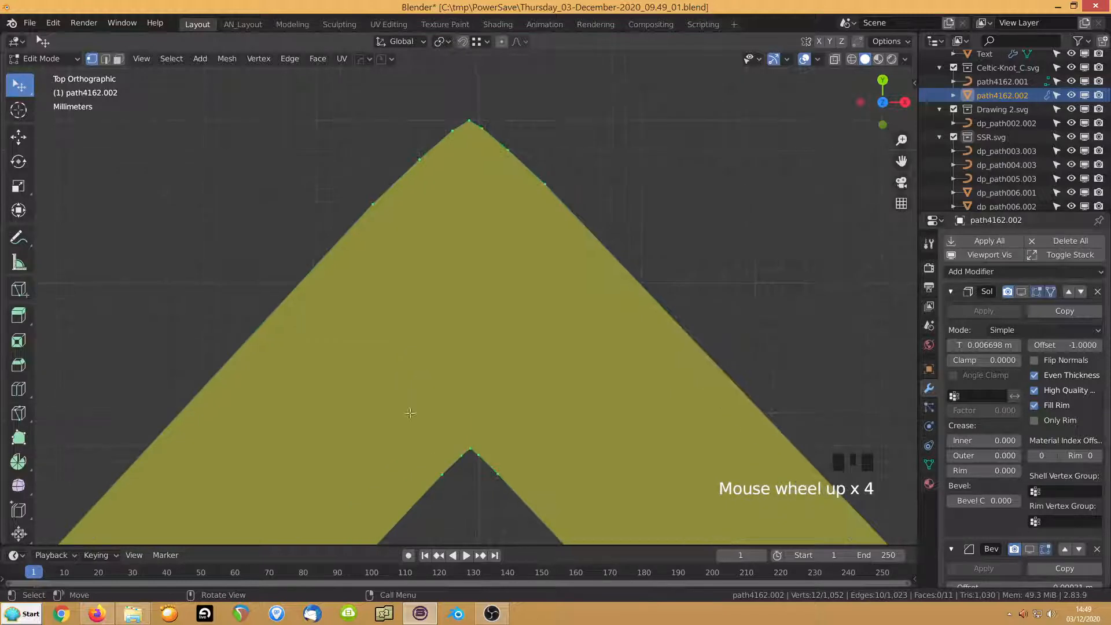
pyautogui.keyDown('shift'); pyautogui.moveTo(419, 375); pyautogui.dragTo(426, 284, button='middle'); pyautogui.keyUp('shift')
pyautogui.click(482, 317)
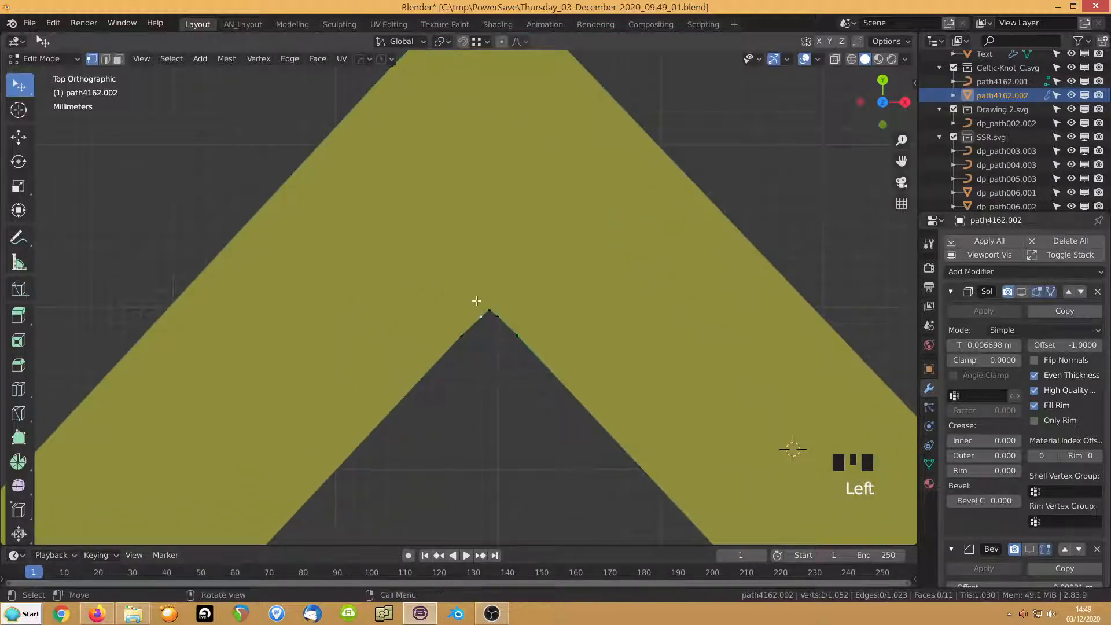
pyautogui.keyDown('shift'); pyautogui.click(481, 302); pyautogui.keyUp('shift')
pyautogui.press('2')
pyautogui.click(488, 315)
pyautogui.click(818, 60)
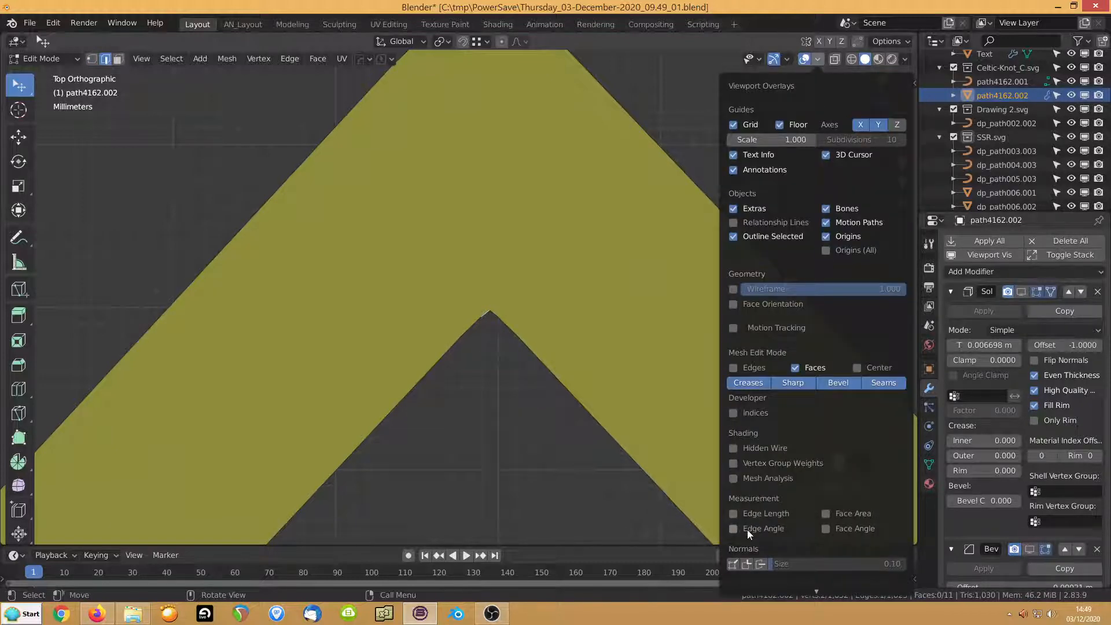
pyautogui.click(733, 514)
pyautogui.scroll(5, 504, 444)
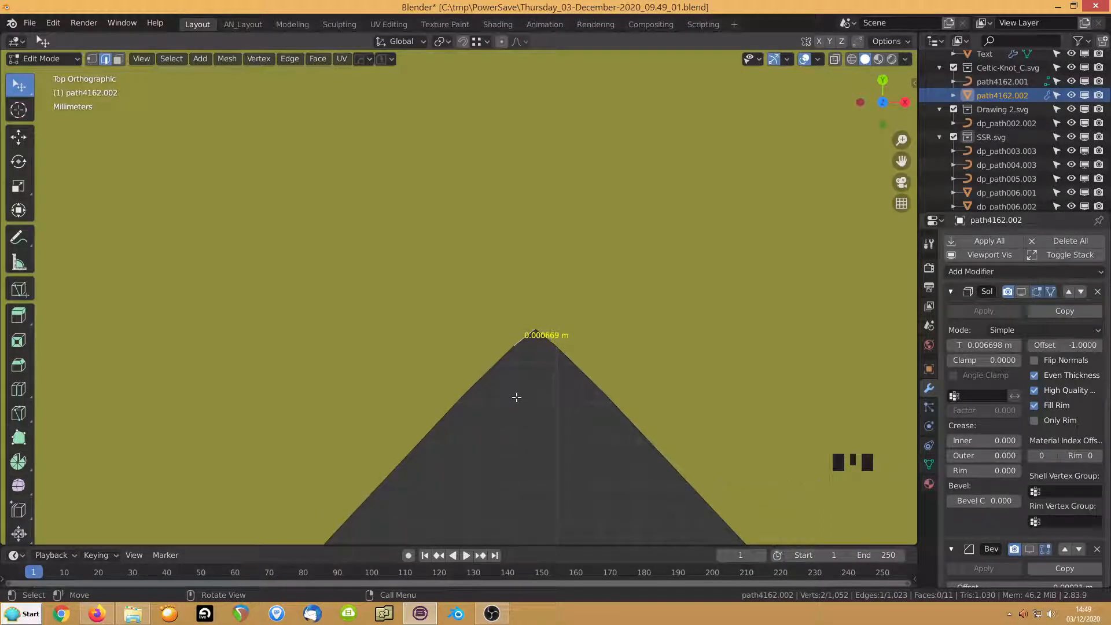
# Select the whole mesh and merge its vertices by distance at 0.0001 m
pyautogui.scroll(-8, 517, 397)
pyautogui.press('a')
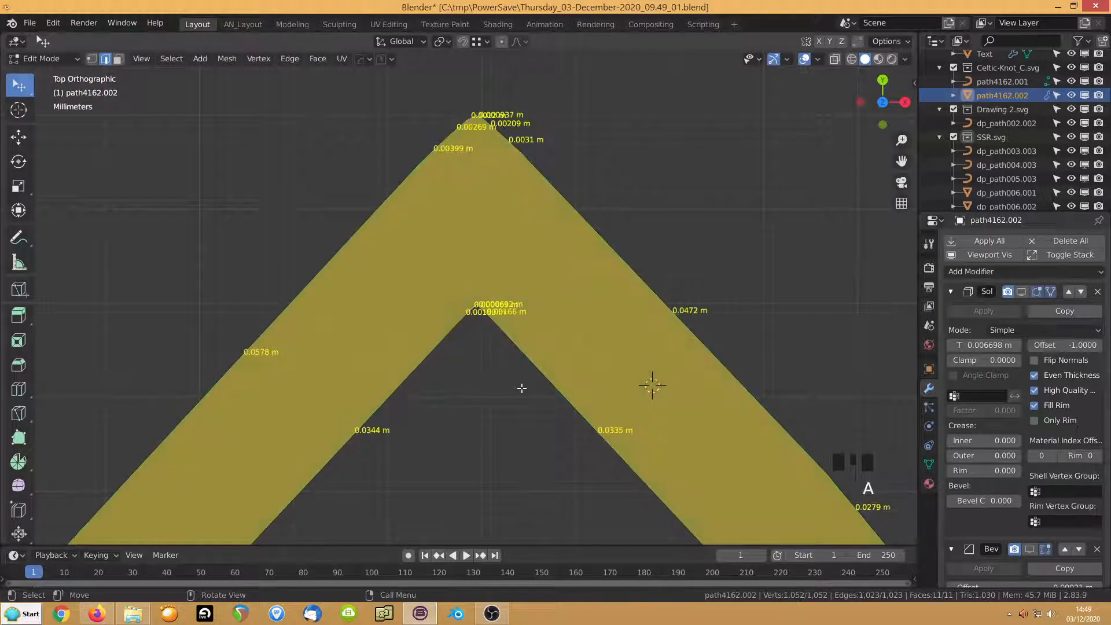
pyautogui.press('m')
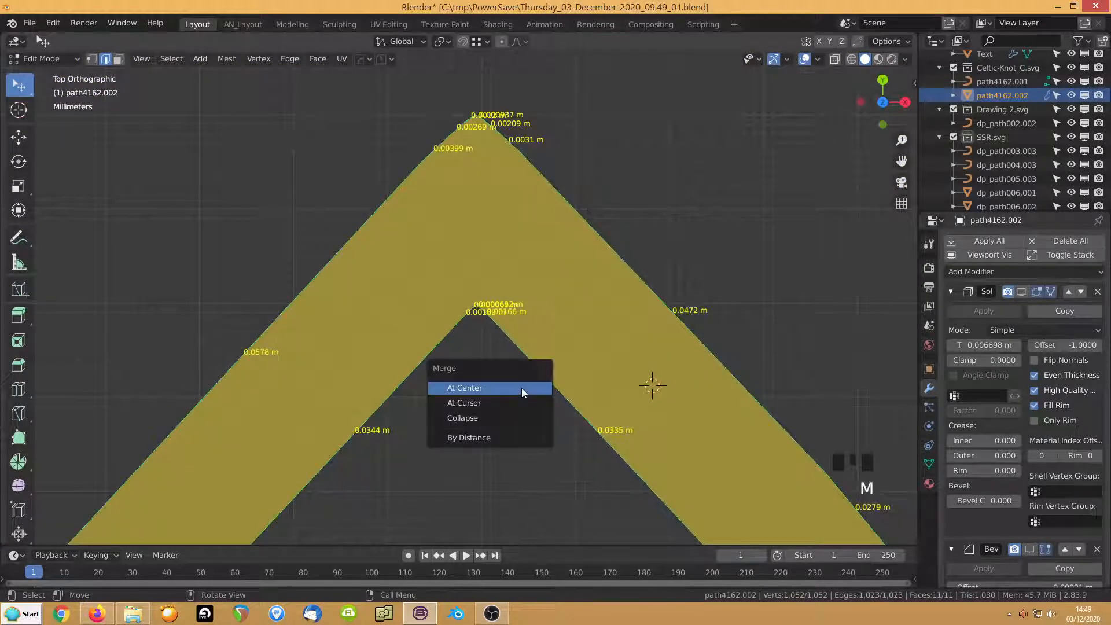
pyautogui.click(476, 435)
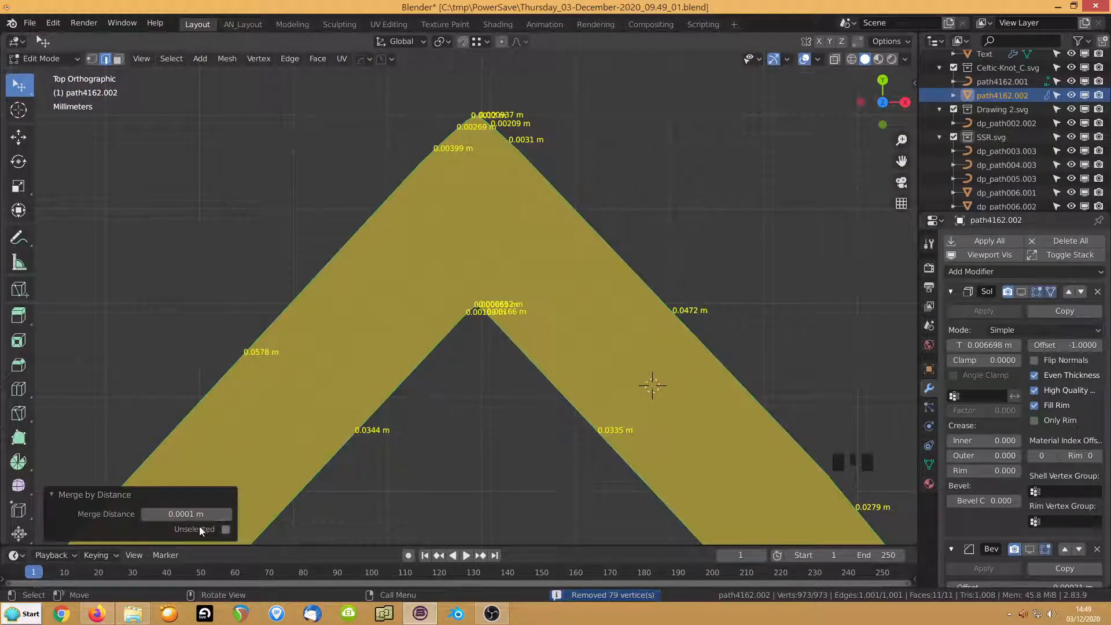
# Set the merge distance for the whole knot mesh to 0.0007 m
pyautogui.click(181, 514)
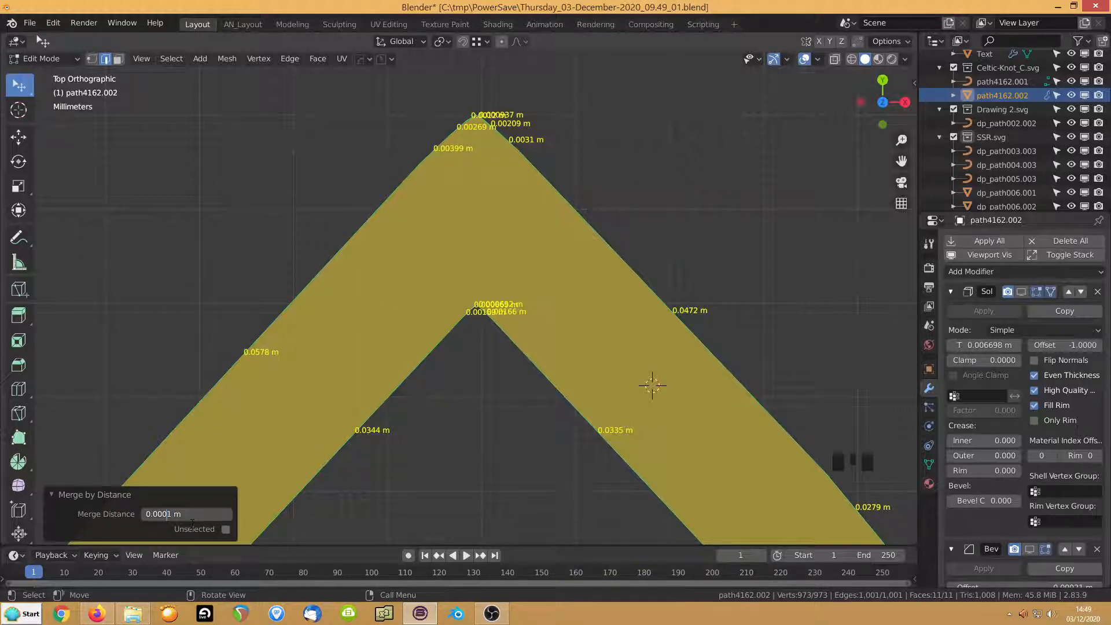
pyautogui.write('7')
pyautogui.press('Return')
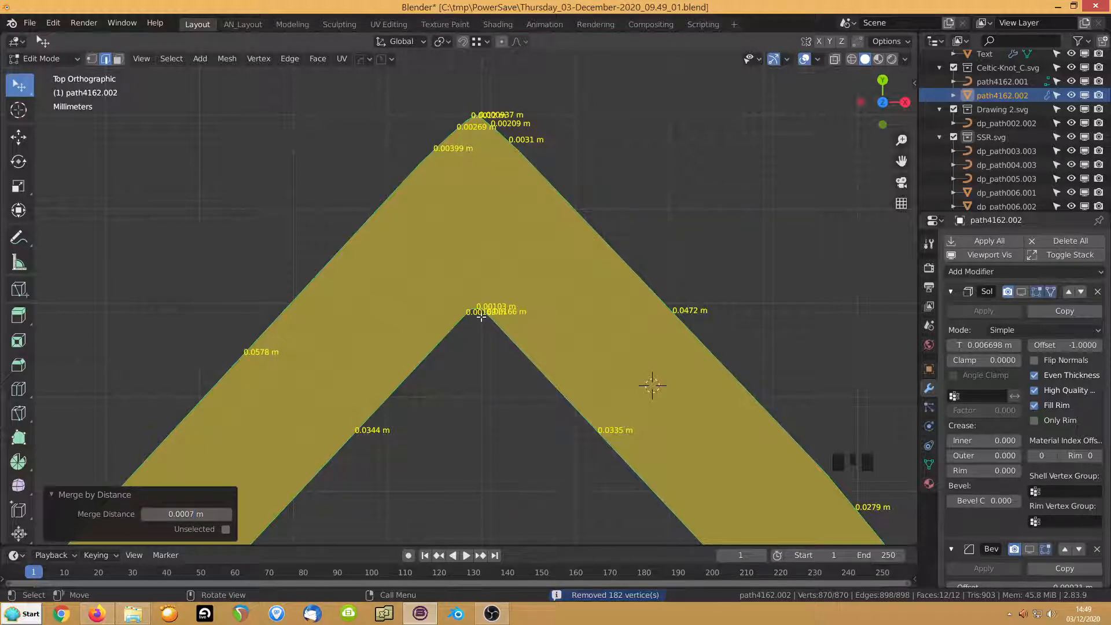
# Select the two closest vertices at the arch's outer tip in vertex mode to read the distance between them
pyautogui.click(319, 240)
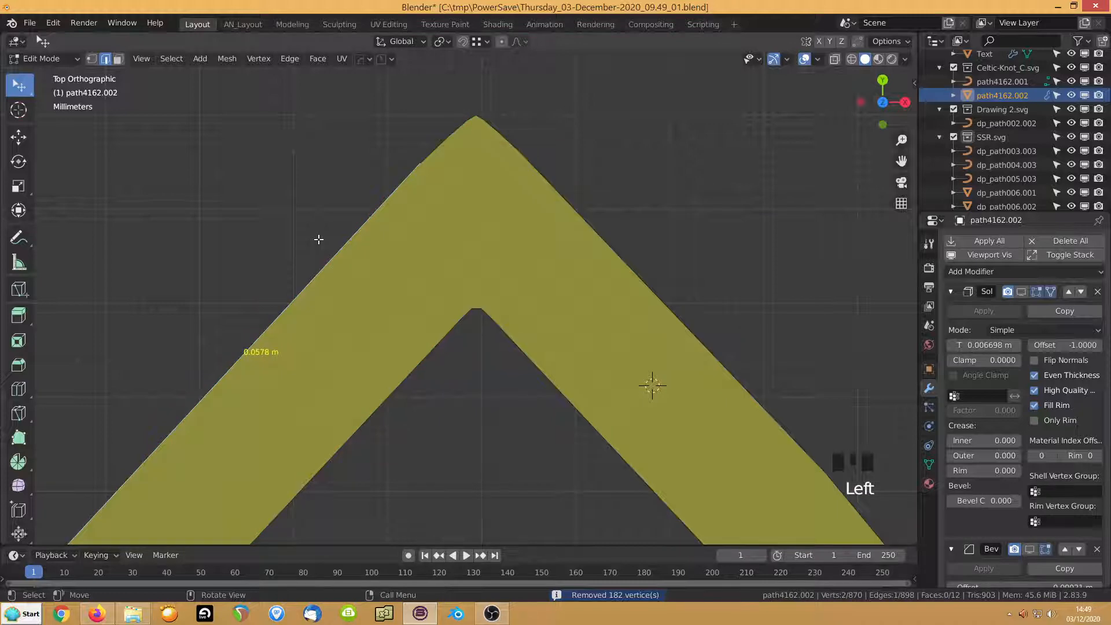
pyautogui.press('1')
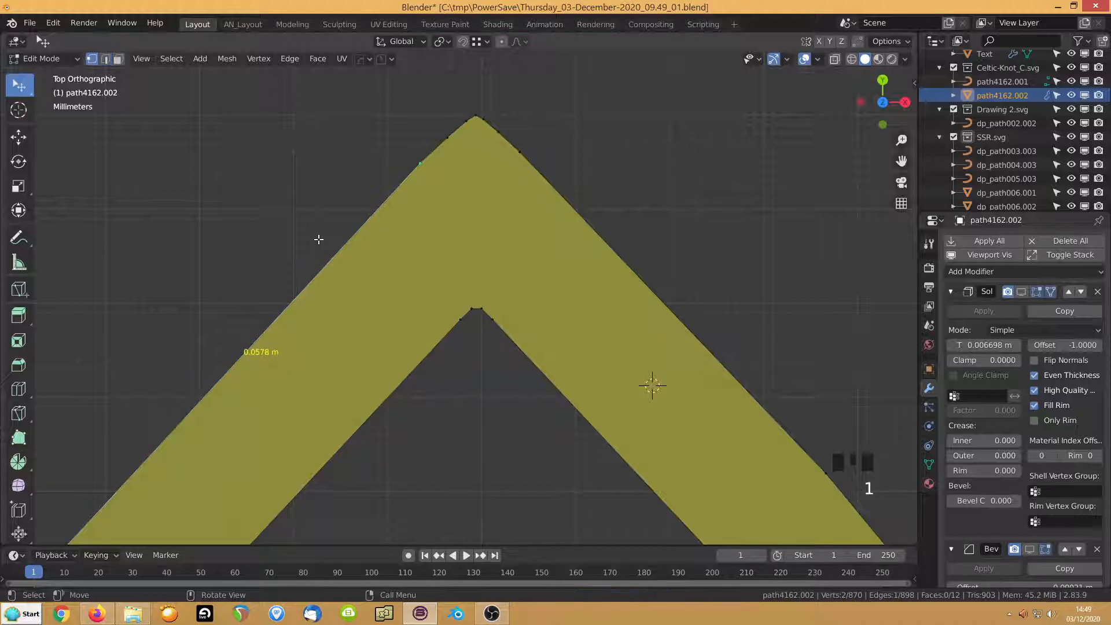
pyautogui.click(484, 120)
pyautogui.keyDown('shift'); pyautogui.click(476, 116); pyautogui.keyUp('shift')
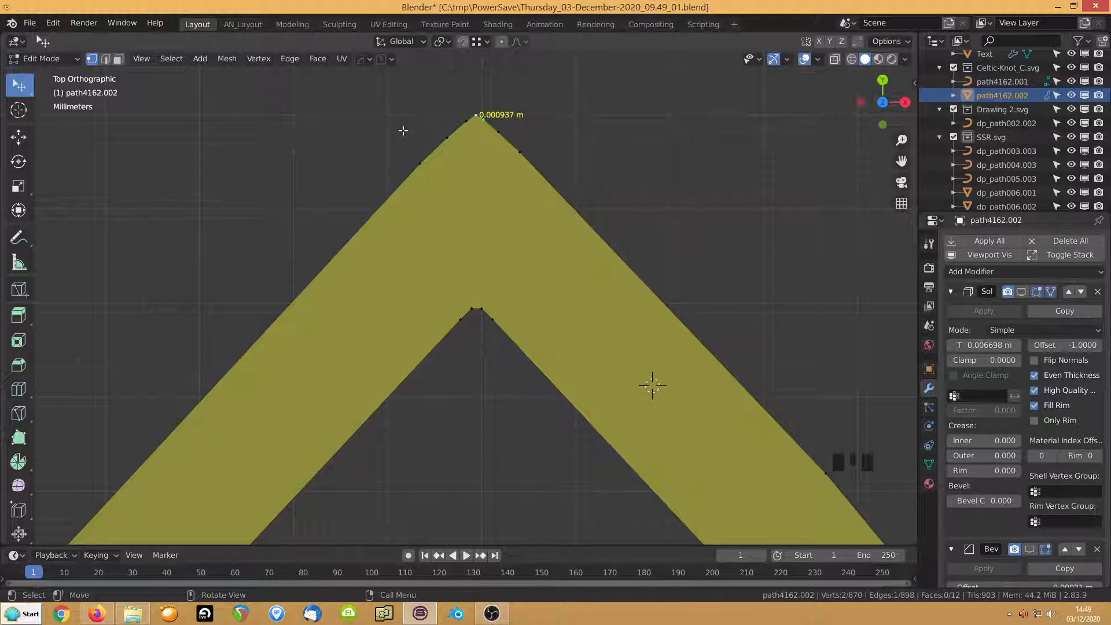
# Try merging all vertices of the mesh by distance at 0.001 m, and undo that merge
pyautogui.press('a')
pyautogui.press('m')
pyautogui.click(403, 130)
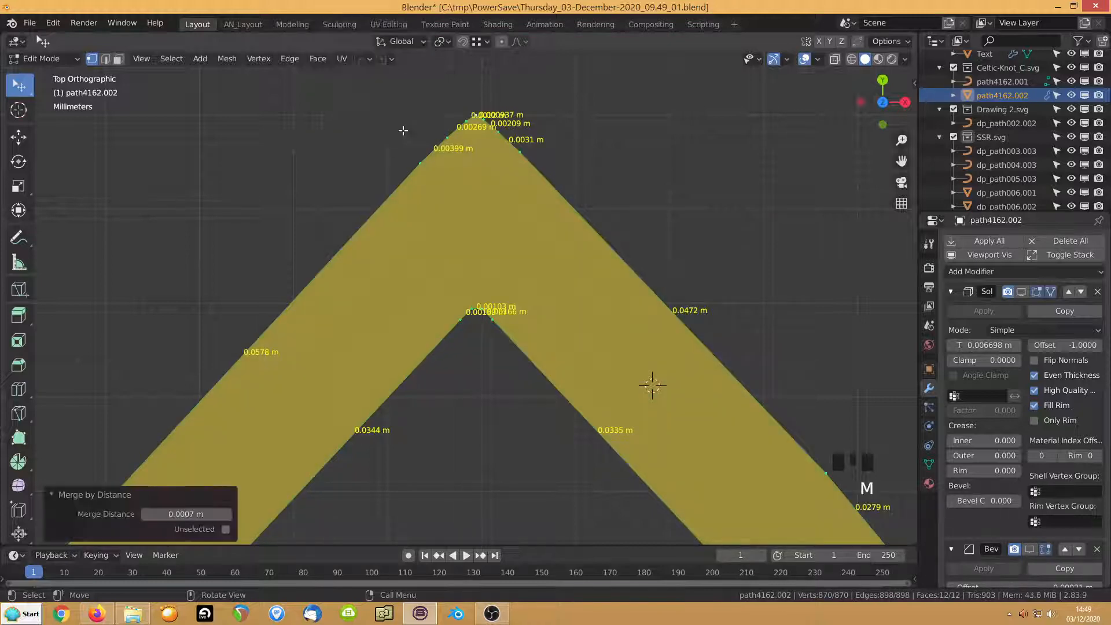
pyautogui.click(186, 514)
pyautogui.press('Left')
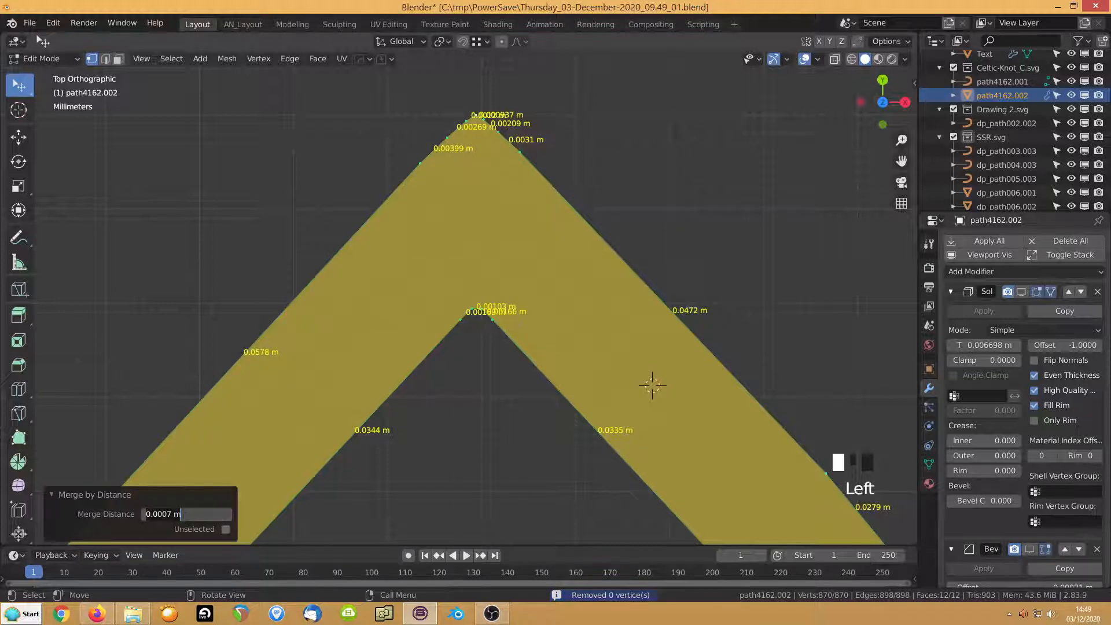
pyautogui.press('BackSpace')
pyautogui.press('BackSpace')
pyautogui.write('1')
pyautogui.press('Return')
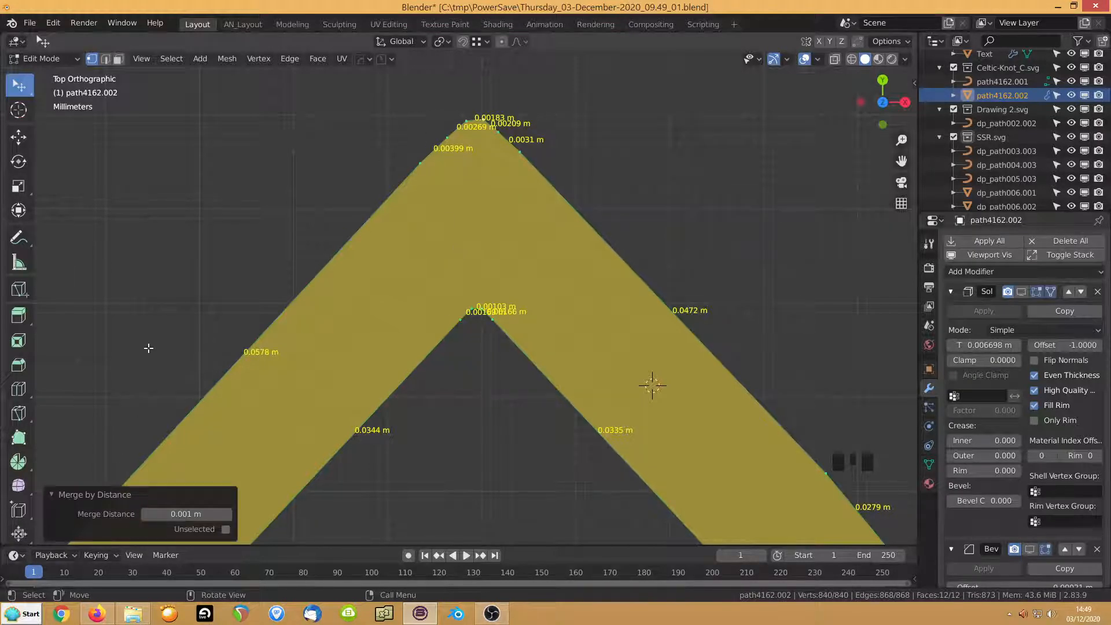
pyautogui.hotkey('ctrl', 'z')
# Turn off the Edge Length overlay and dissolve the vertex just right of the inner arch's outer tip
pyautogui.click(254, 195)
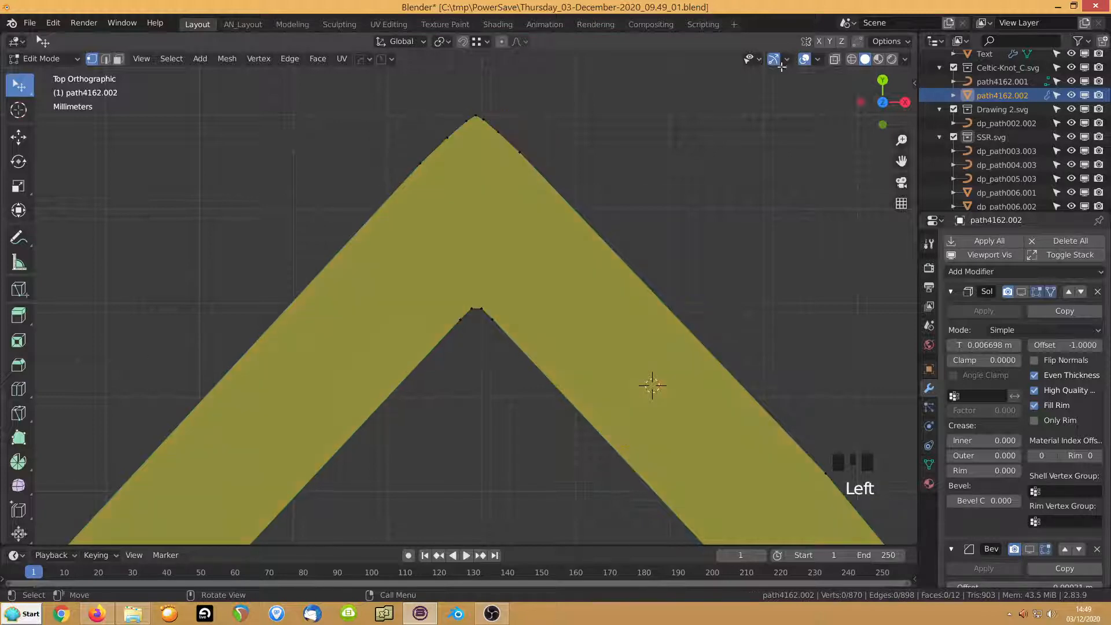
pyautogui.click(819, 60)
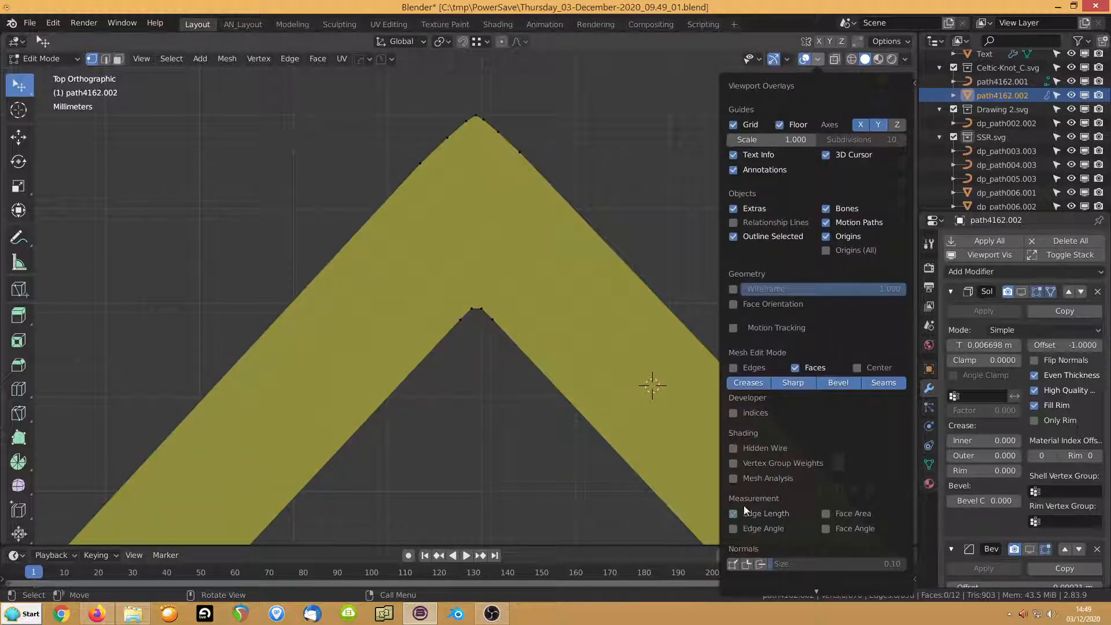
pyautogui.click(485, 122)
pyautogui.hotkey('ctrl', 'x')
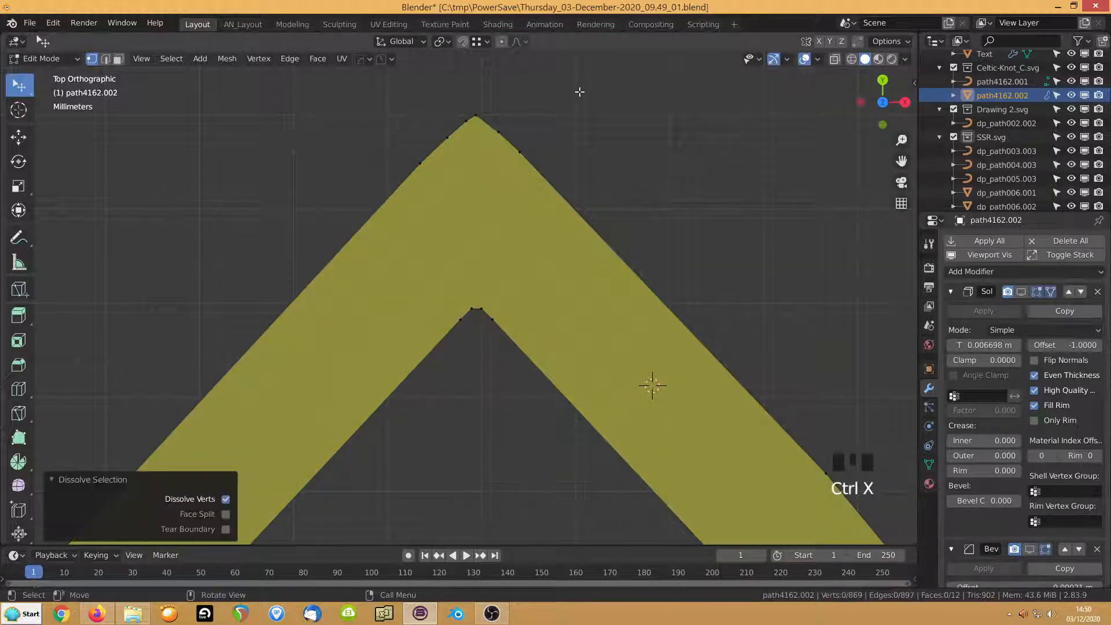
# Slide the two vertices left of the larger pointed arch's outer tip down along the edge, away from the tip
pyautogui.scroll(-6, 439, 311)
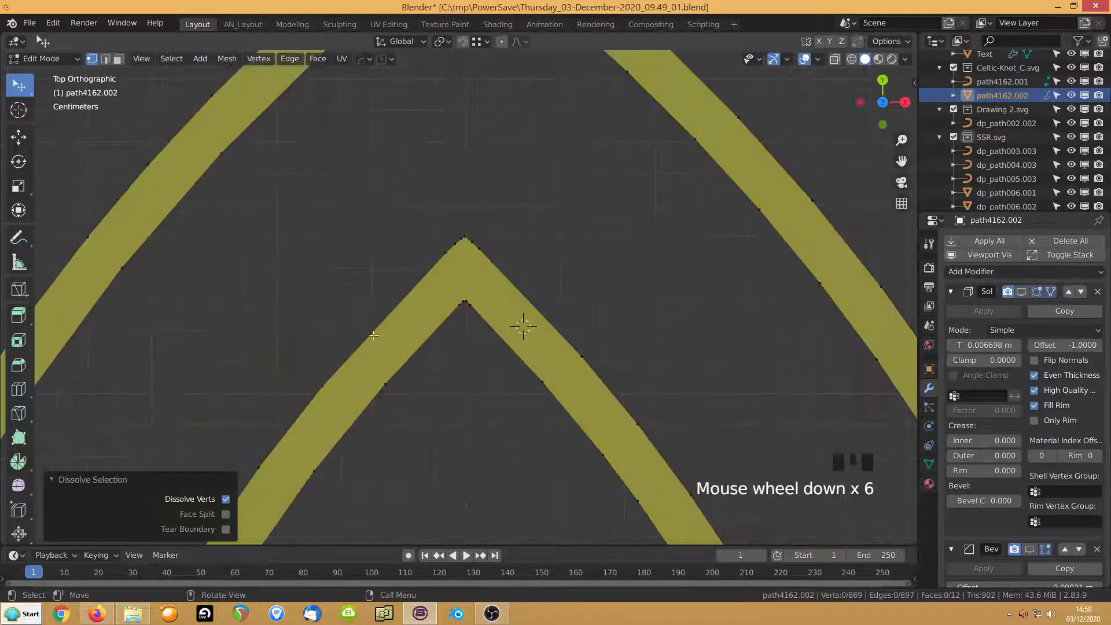
pyautogui.keyDown('shift'); pyautogui.moveTo(412, 333); pyautogui.dragTo(466, 543, button='middle'); pyautogui.keyUp('shift')
pyautogui.keyDown('shift'); pyautogui.moveTo(462, 51); pyautogui.dragTo(465, 180, button='middle'); pyautogui.keyUp('shift')
pyautogui.scroll(6, 473, 172)
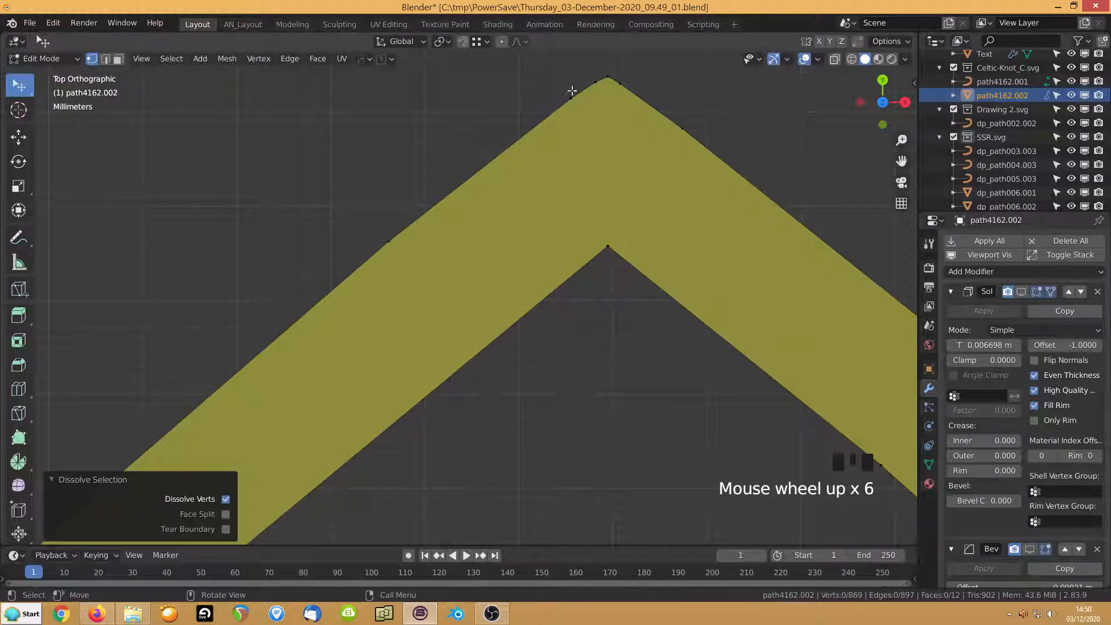
pyautogui.click(572, 97)
pyautogui.press('g')
pyautogui.press('g')
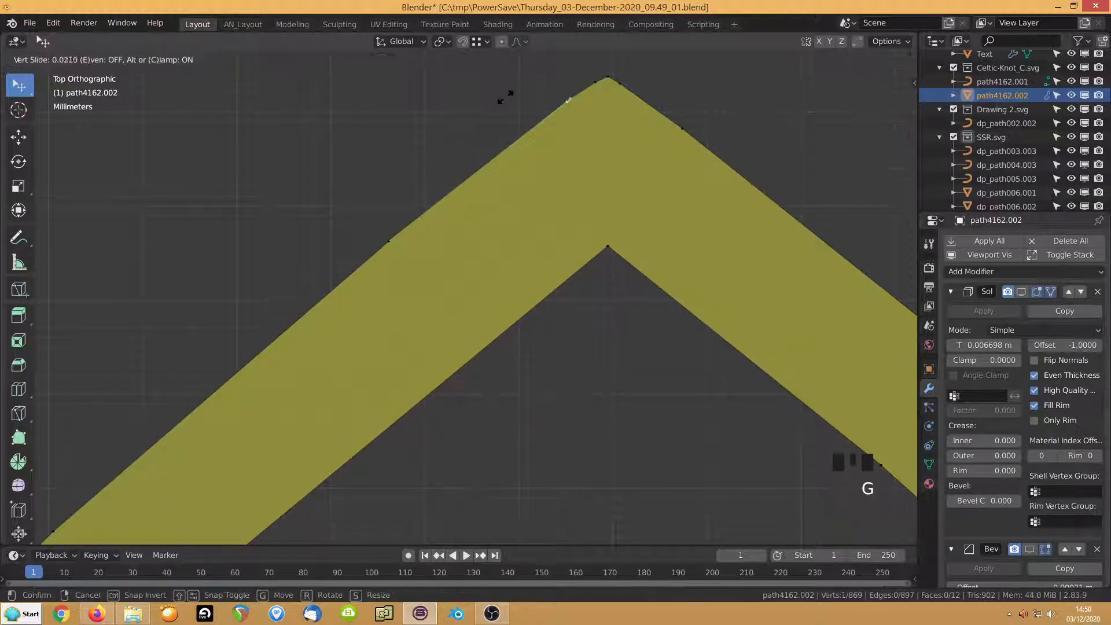
pyautogui.click(492, 105)
pyautogui.click(592, 84)
pyautogui.press('g')
pyautogui.press('g')
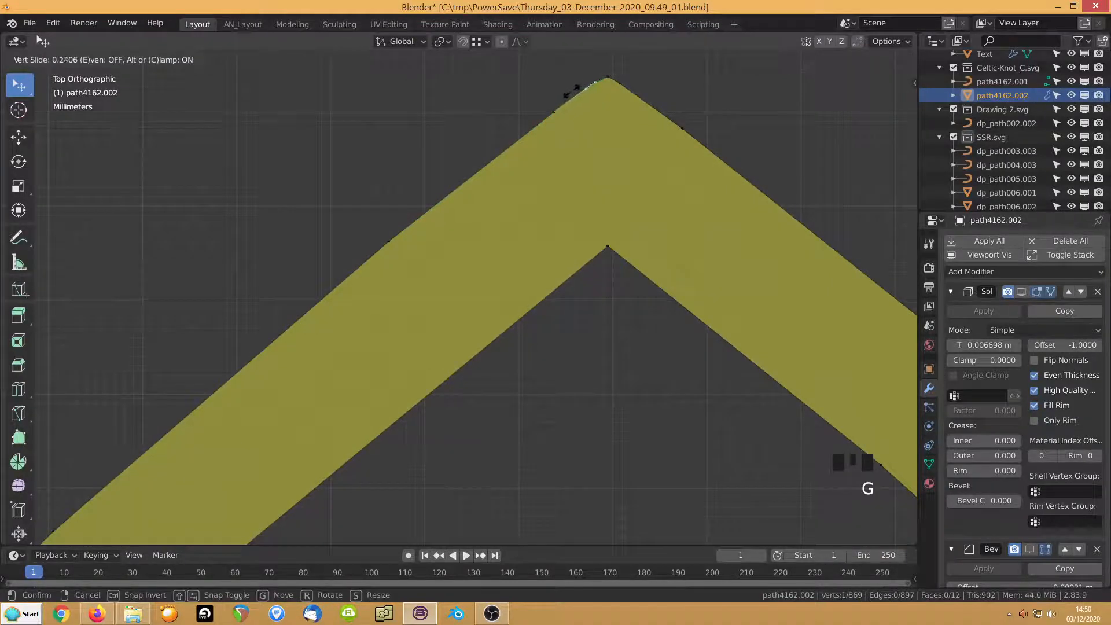
pyautogui.click(576, 93)
# Slide the vertex right of the same outer tip down along its edge by a factor of about 0.287
pyautogui.click(619, 87)
pyautogui.press('g')
pyautogui.press('g')
pyautogui.click(639, 96)
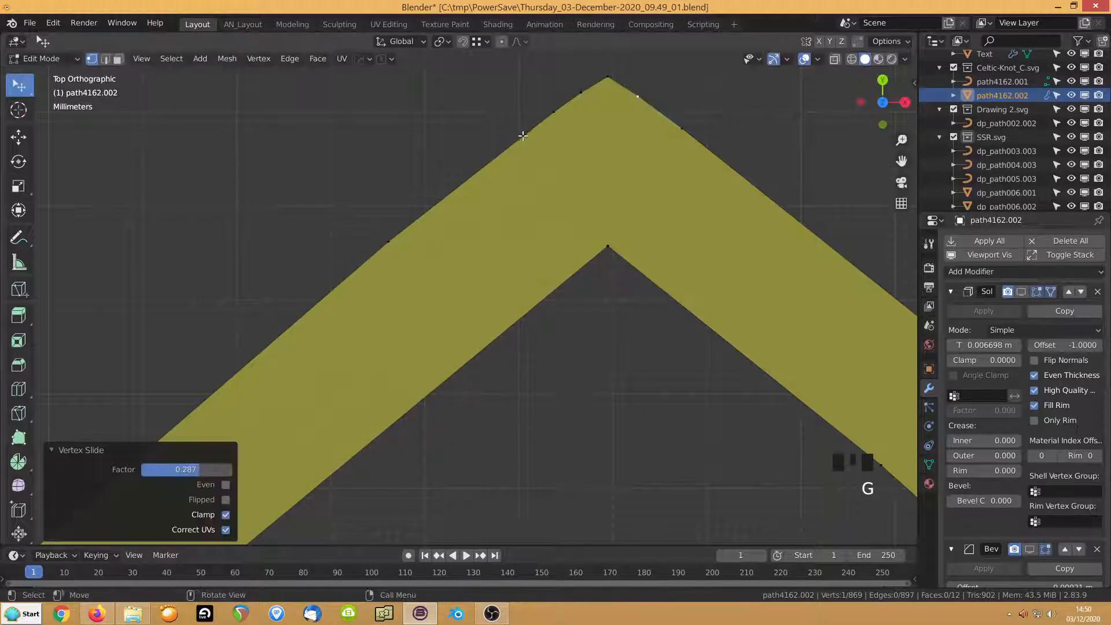
# Slide the two vertices crowding the sharp inner corner where the strands meet outward along their edges, away from the corner
pyautogui.scroll(-9, 521, 133)
pyautogui.keyDown('shift'); pyautogui.moveTo(344, 264); pyautogui.dragTo(469, 355, button='middle'); pyautogui.keyUp('shift')
pyautogui.scroll(10, 468, 355)
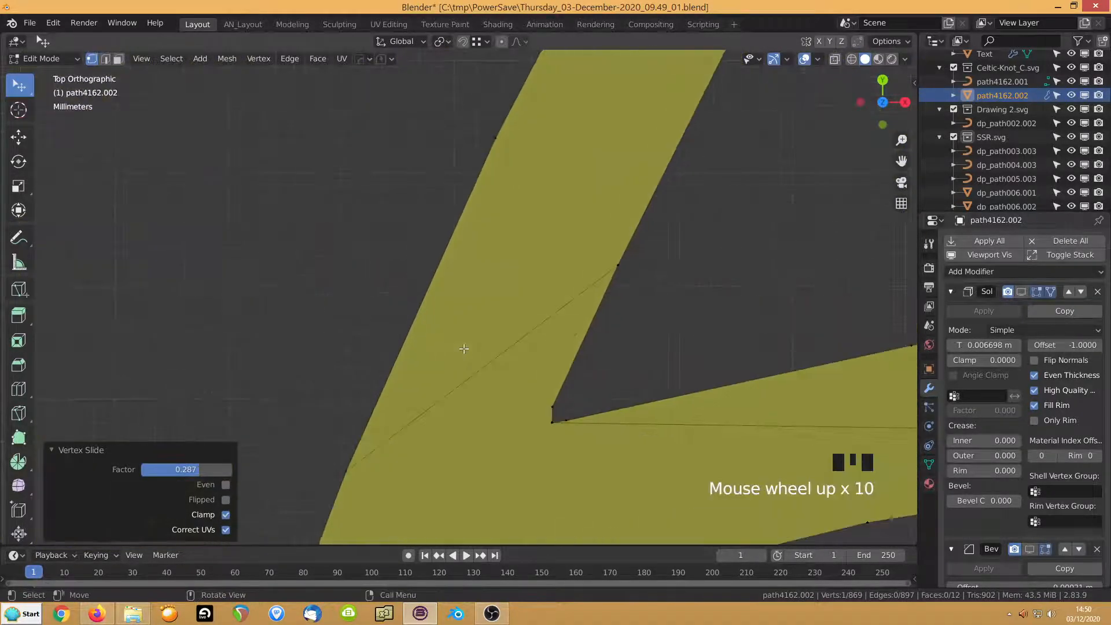
pyautogui.click(551, 405)
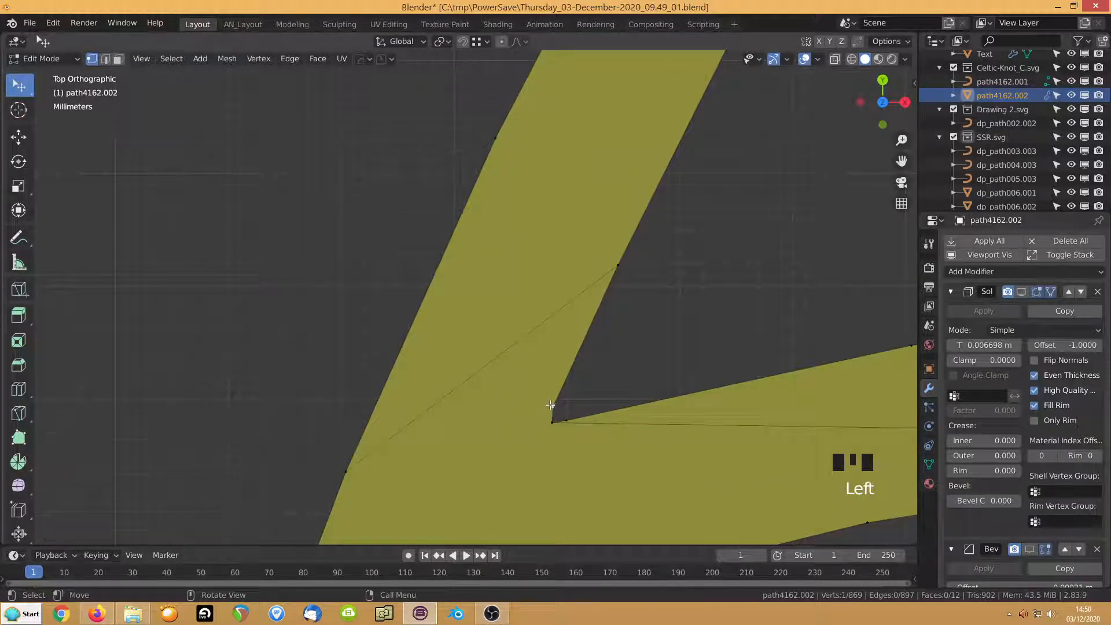
pyautogui.press('g')
pyautogui.press('g')
pyautogui.click(558, 391)
pyautogui.click(569, 418)
pyautogui.press('g')
pyautogui.press('g')
pyautogui.click(596, 412)
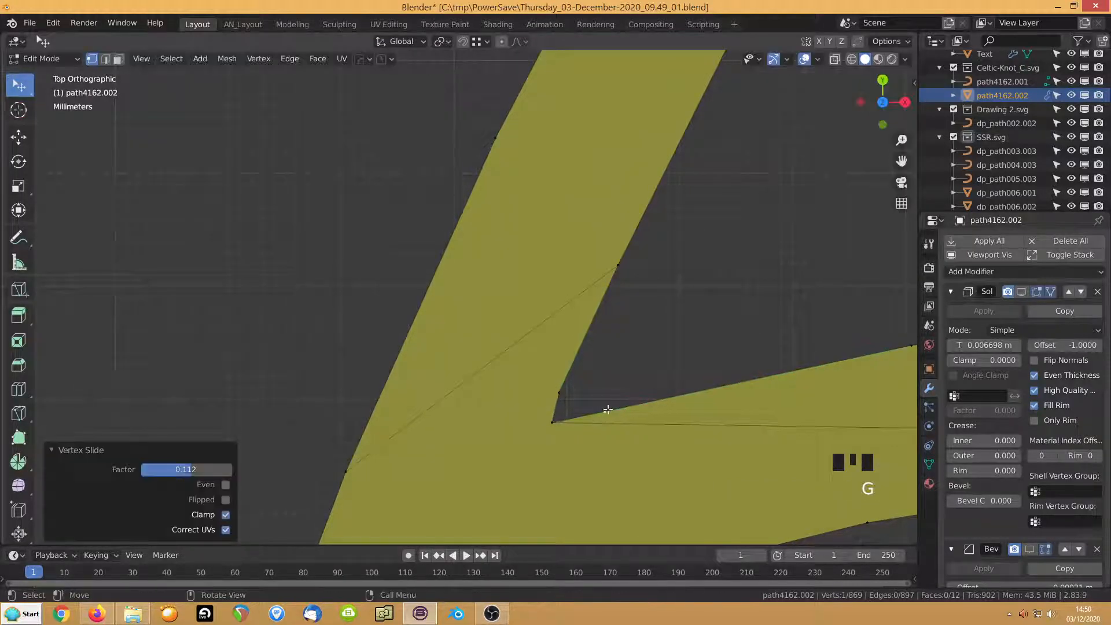
# Connect the lower vertex where the long slanted edge ends to the opposite vertex above, forming a cross cut on the arc
pyautogui.scroll(-5, 579, 408)
pyautogui.keyDown('shift'); pyautogui.moveTo(743, 380); pyautogui.dragTo(707, 372, button='middle'); pyautogui.keyUp('shift')
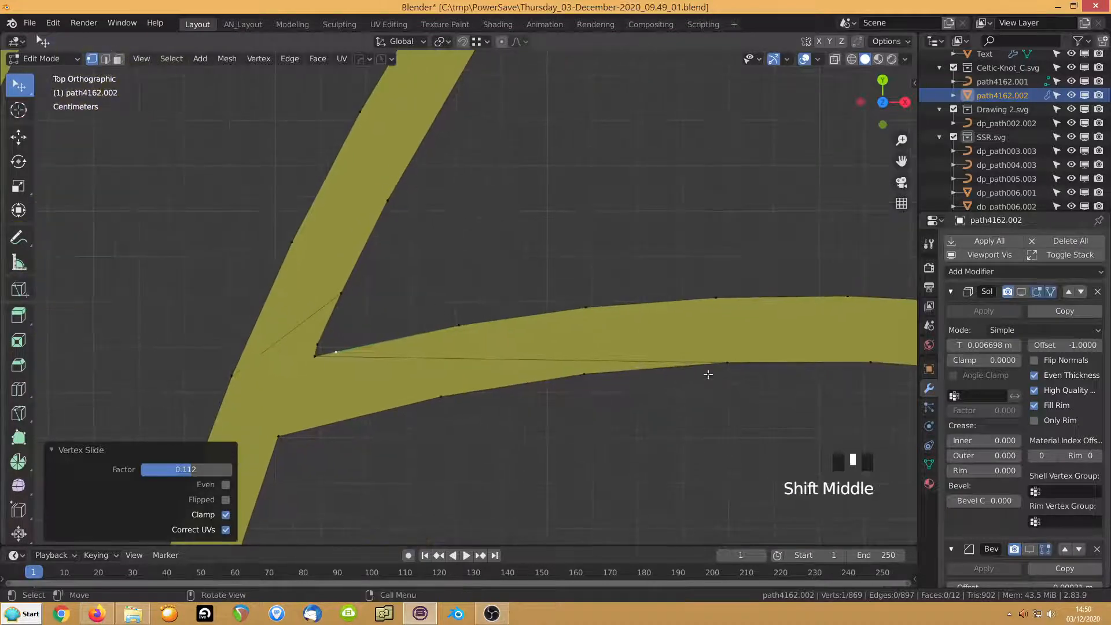
pyautogui.click(724, 362)
pyautogui.keyDown('shift'); pyautogui.click(715, 297); pyautogui.keyUp('shift')
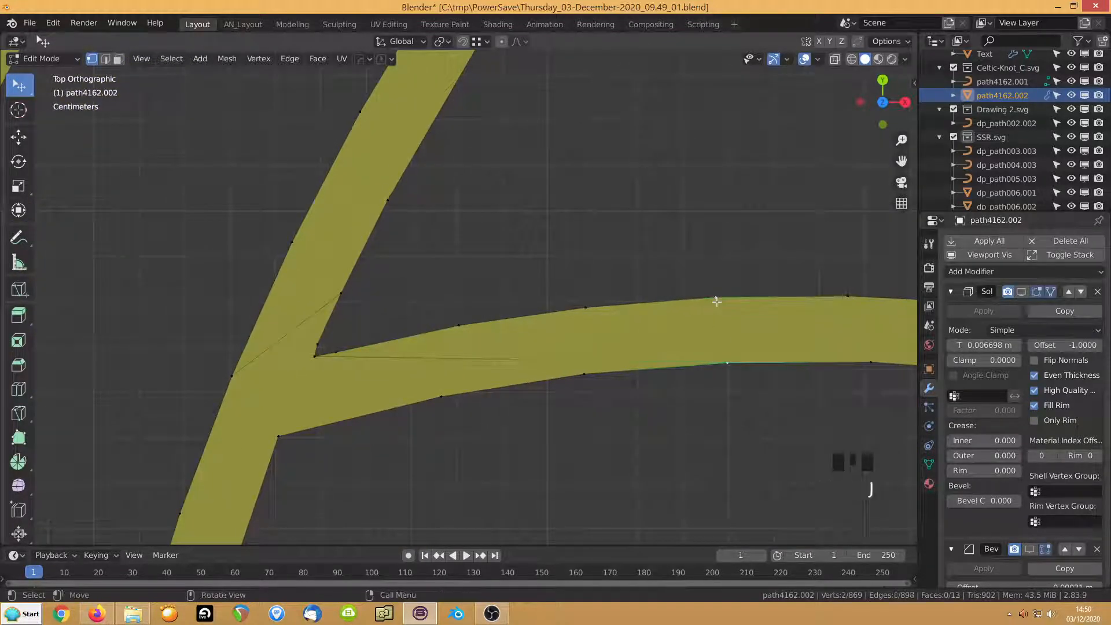
pyautogui.press('j')
# Dissolve the long slanted edge running from the sharp corner along the arc, with Dissolve Verts turned off
pyautogui.press('2')
pyautogui.click(469, 341)
pyautogui.click(469, 349)
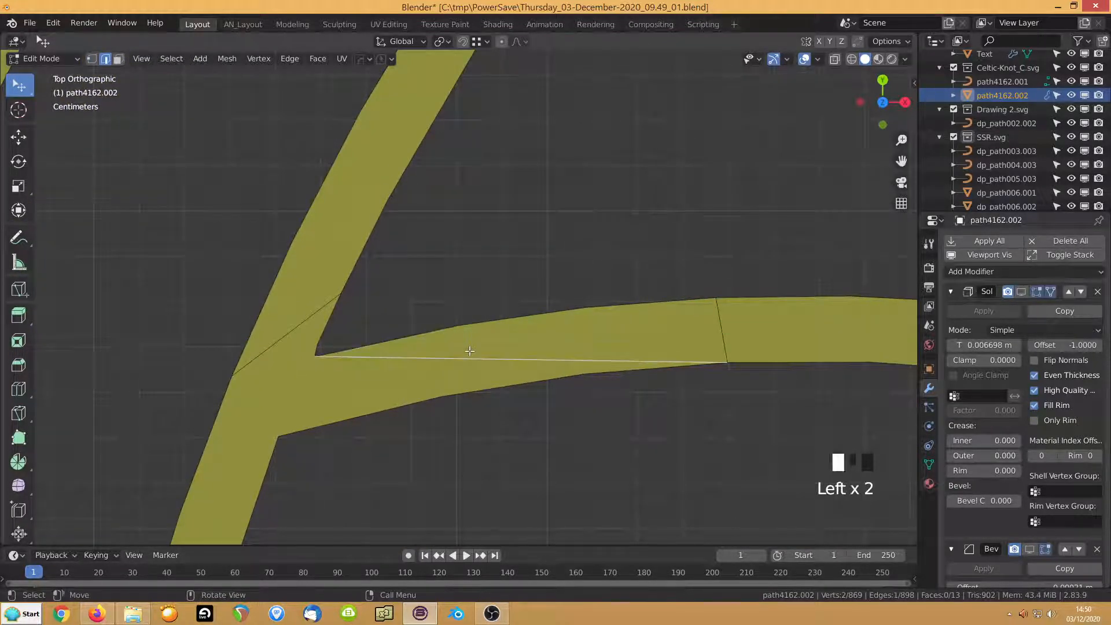
pyautogui.hotkey('ctrl', 'x')
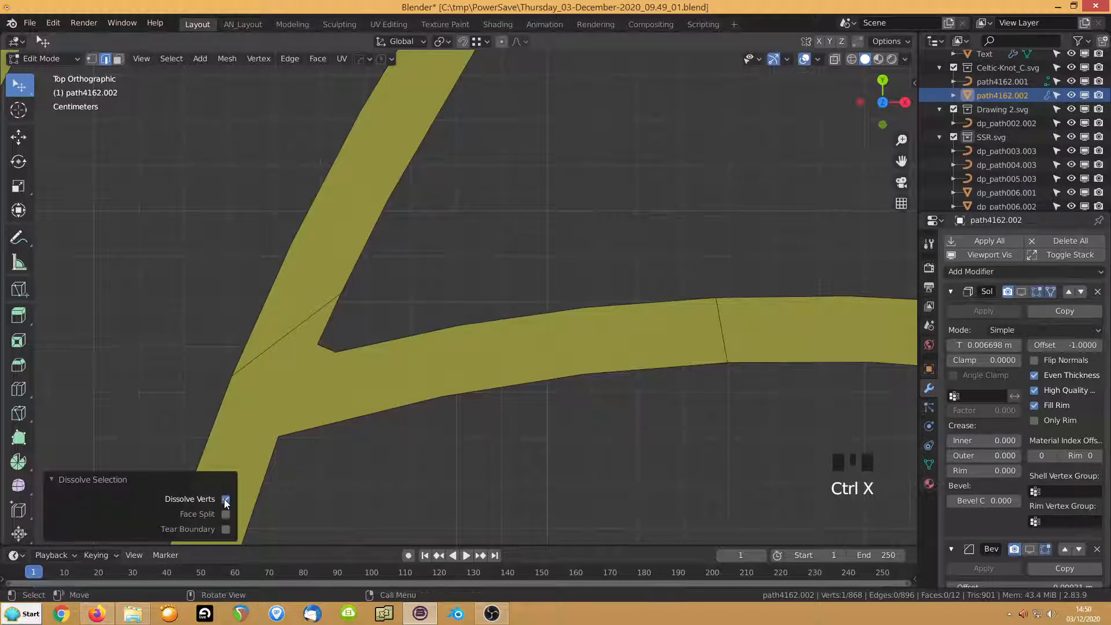
pyautogui.click(226, 499)
# Knife a straight cut across the rising strand from the slanted edge's upper vertex to the opposite side
pyautogui.click(299, 332)
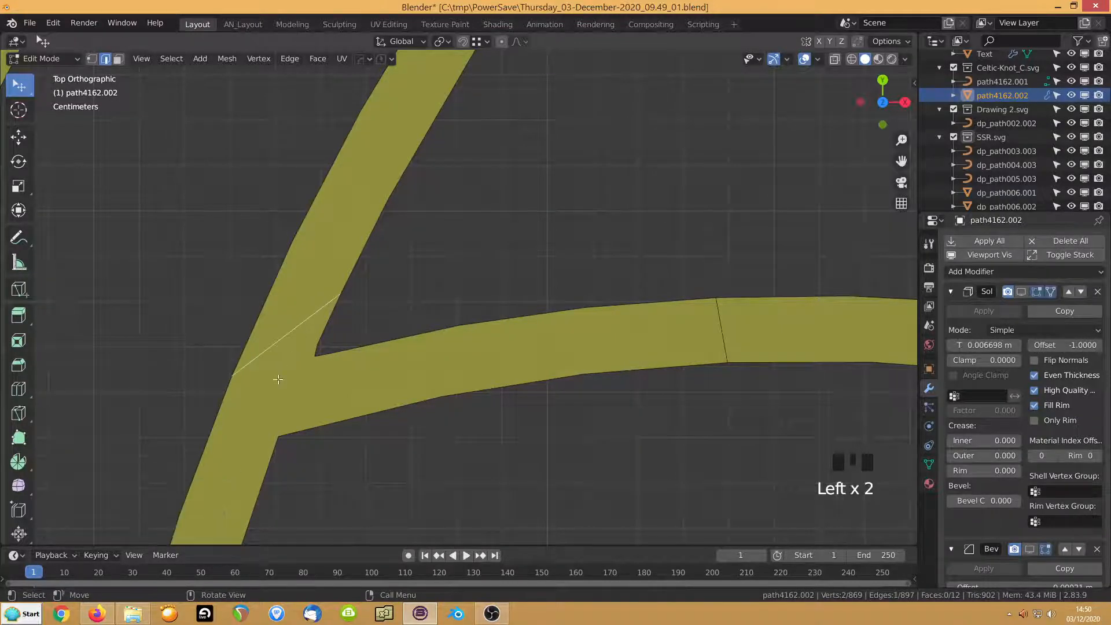
pyautogui.scroll(-2, 283, 378)
pyautogui.press('1')
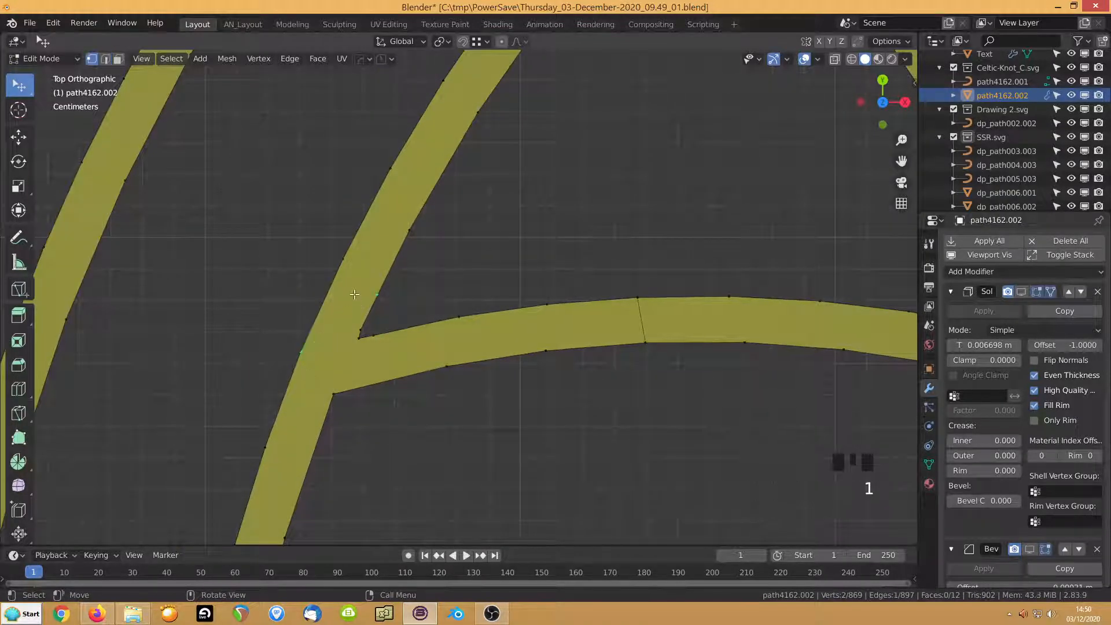
pyautogui.press('k')
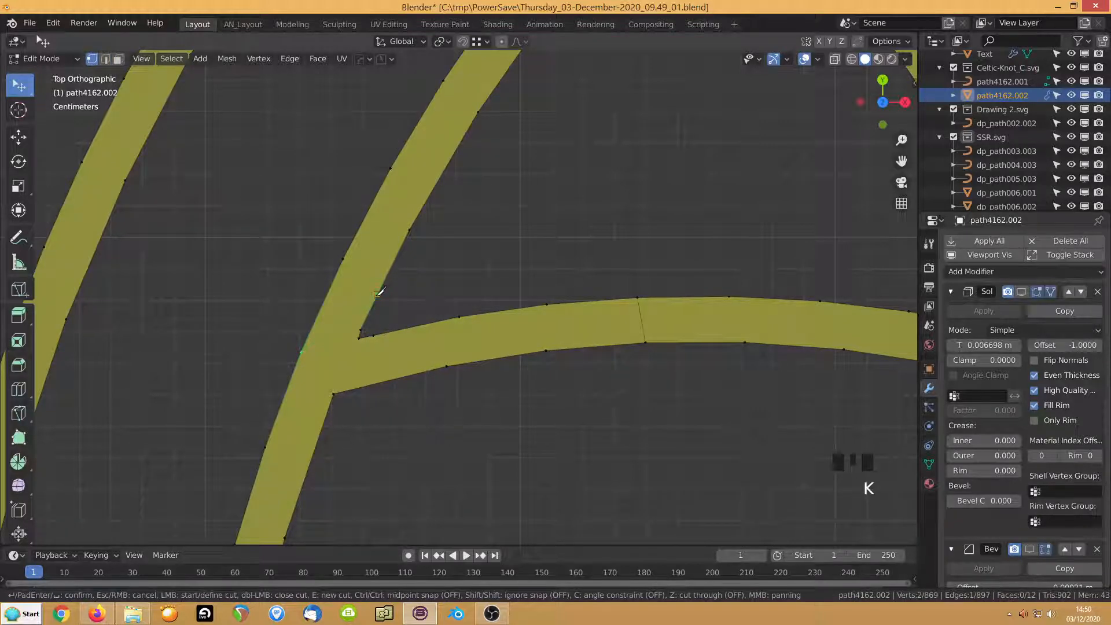
pyautogui.click(376, 295)
pyautogui.click(327, 293)
pyautogui.press('Return')
# Dissolve the slanted edge below the new cut on the rising strand, with Dissolve Verts turned off
pyautogui.click(330, 325)
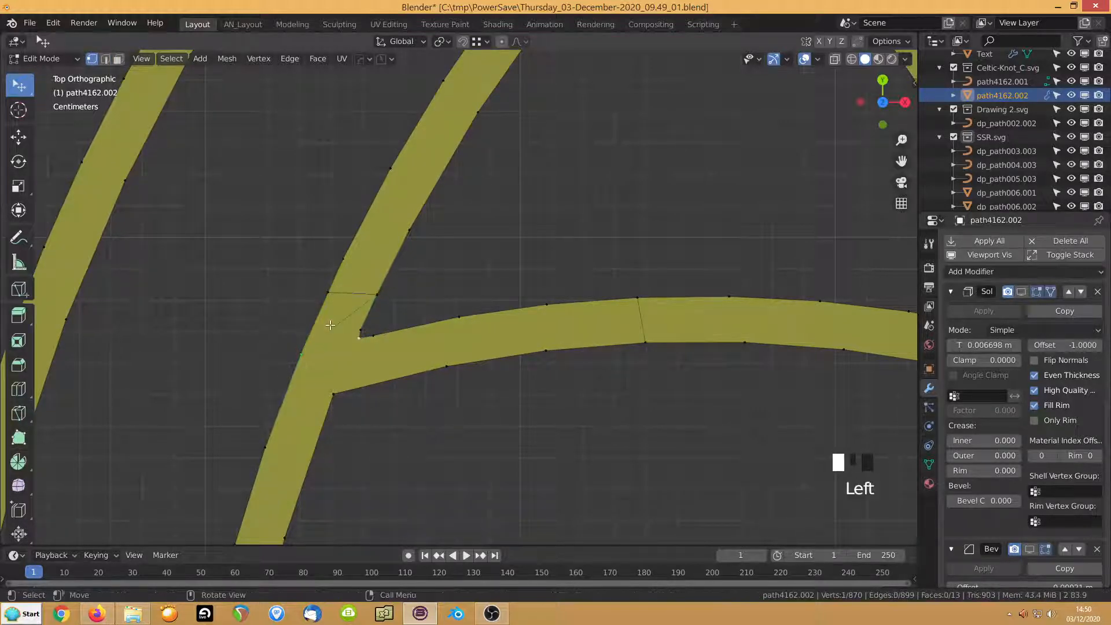
pyautogui.press('2')
pyautogui.click(329, 324)
pyautogui.hotkey('ctrl', 'x')
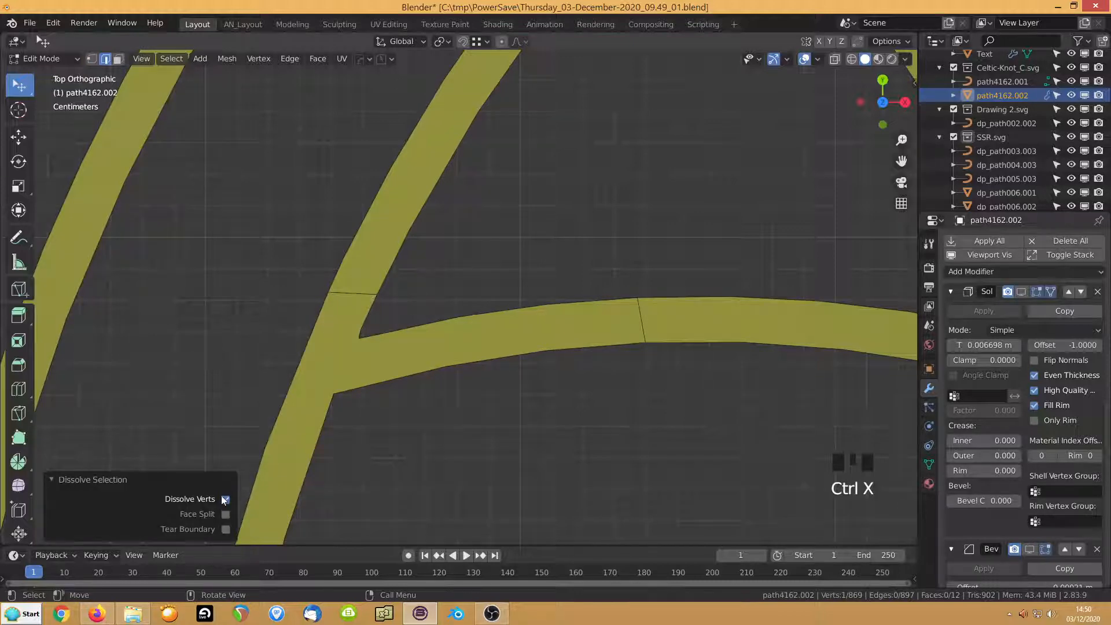
pyautogui.click(224, 498)
pyautogui.click(297, 385)
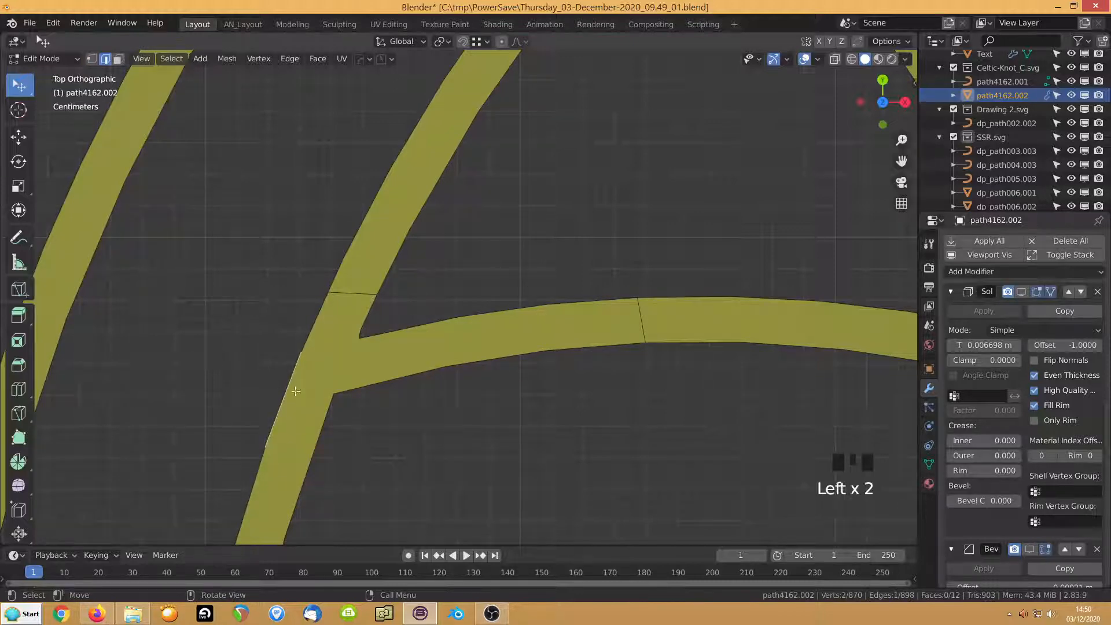
# Knife a cut across the upright strand above its junction with the lower curved band, beside the narrow triangular opening
pyautogui.scroll(-6, 301, 384)
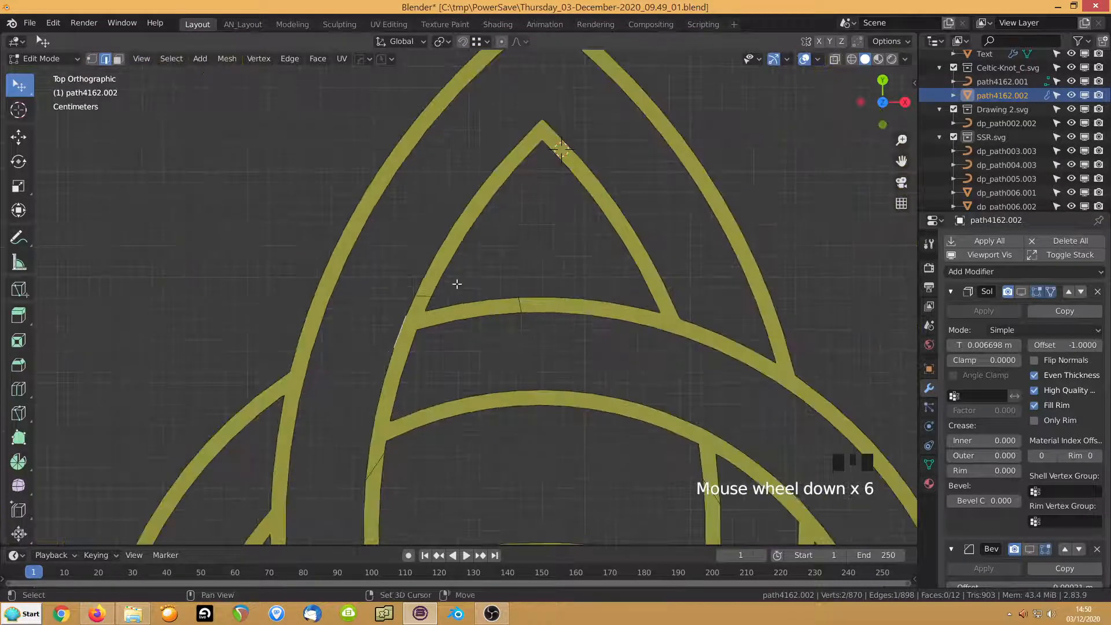
pyautogui.keyDown('shift'); pyautogui.moveTo(458, 284); pyautogui.dragTo(662, 336, button='middle'); pyautogui.keyUp('shift')
pyautogui.scroll(7, 488, 290)
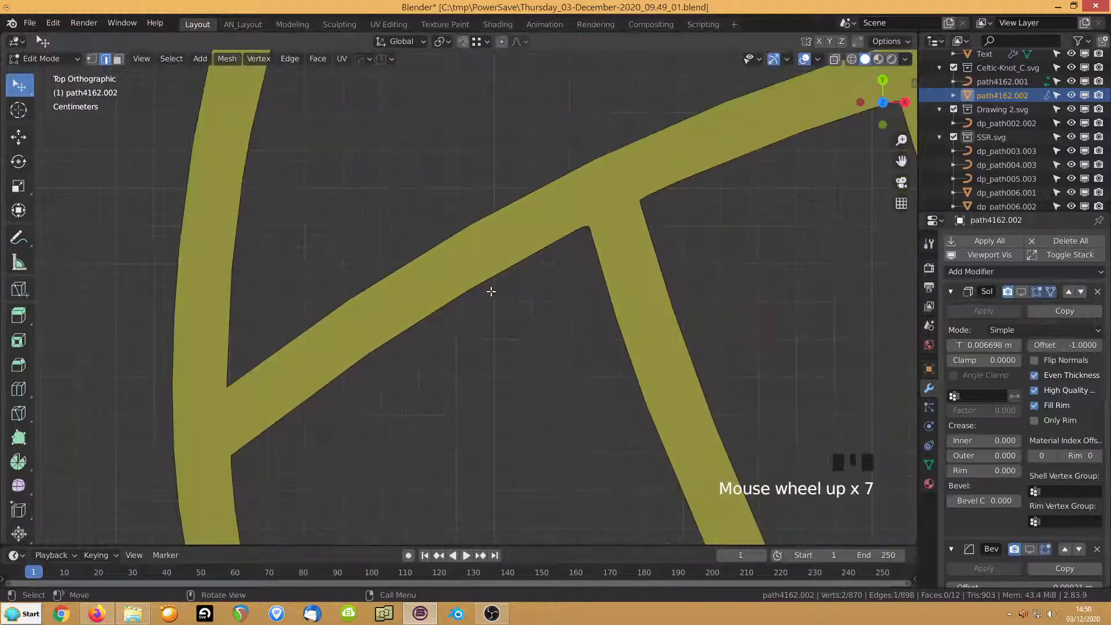
pyautogui.keyDown('shift'); pyautogui.moveTo(488, 290); pyautogui.dragTo(444, 498, button='middle'); pyautogui.keyUp('shift')
pyautogui.keyDown('shift'); pyautogui.moveTo(504, 76); pyautogui.dragTo(504, 234, button='middle'); pyautogui.keyUp('shift')
pyautogui.press('1')
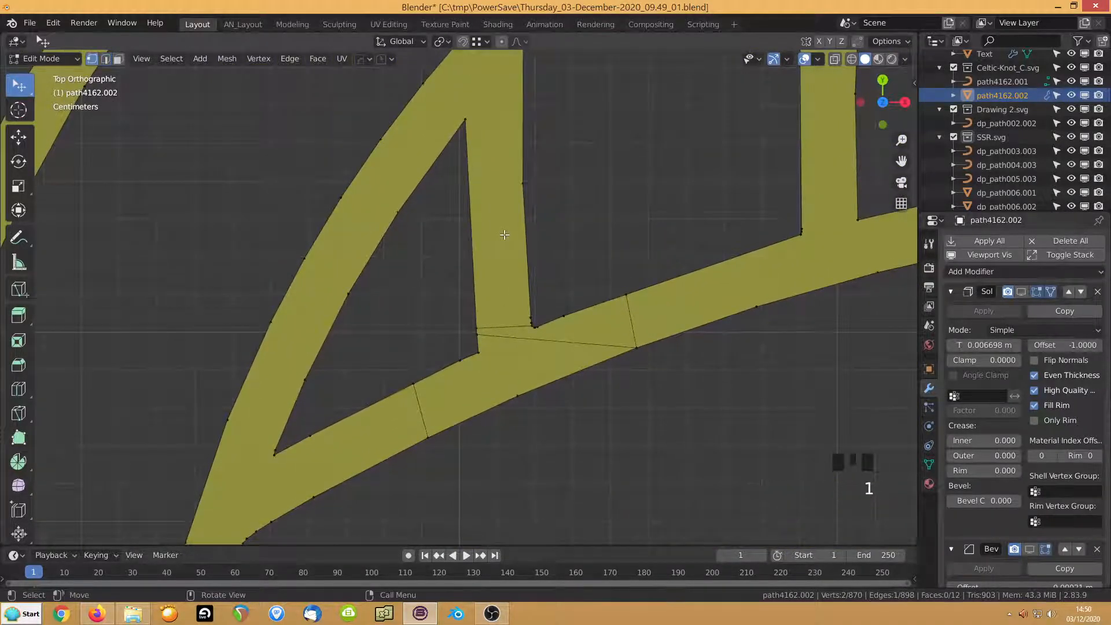
pyautogui.press('k')
pyautogui.click(527, 247)
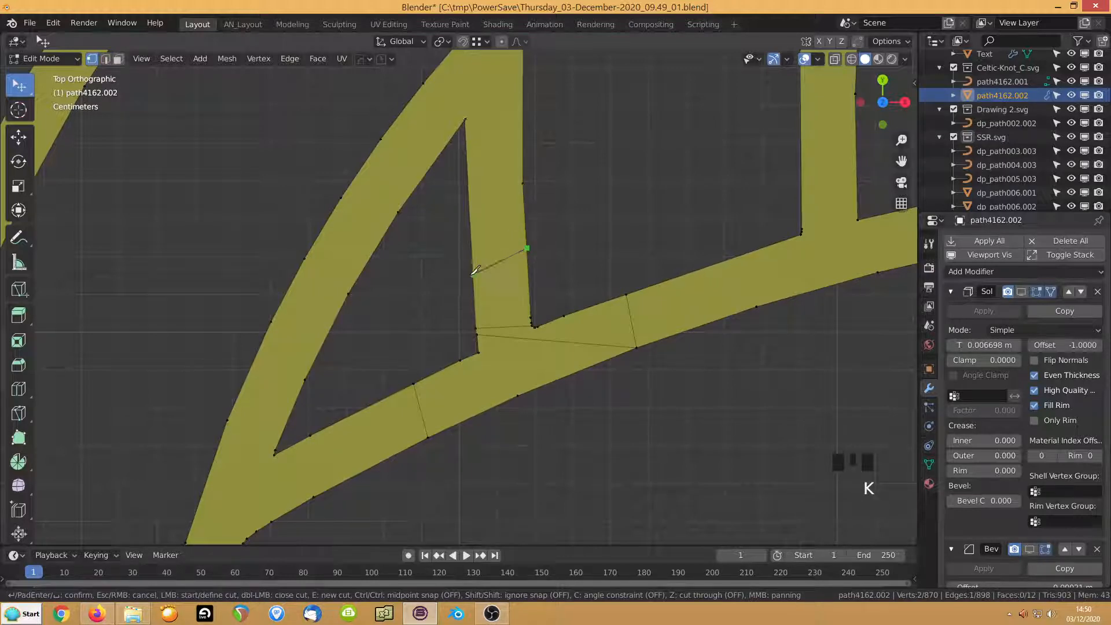
pyautogui.click(473, 271)
pyautogui.press('Return')
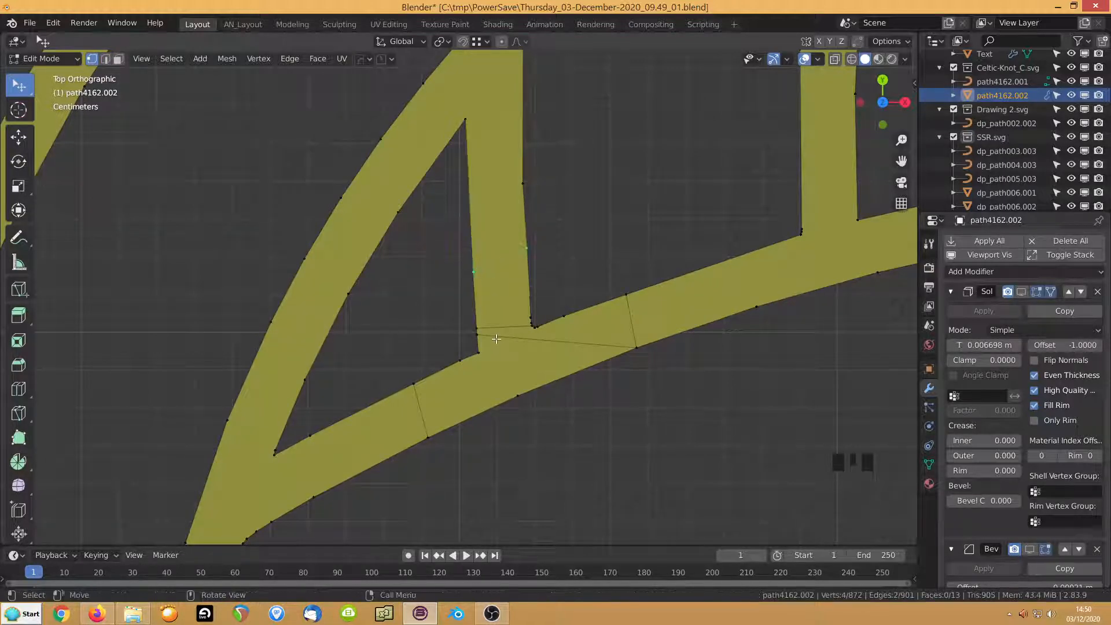
# Dissolve the two edges below the new cut on the upright strand, with Dissolve Verts turned off
pyautogui.press('2')
pyautogui.click(509, 323)
pyautogui.keyDown('shift'); pyautogui.click(513, 338); pyautogui.keyUp('shift')
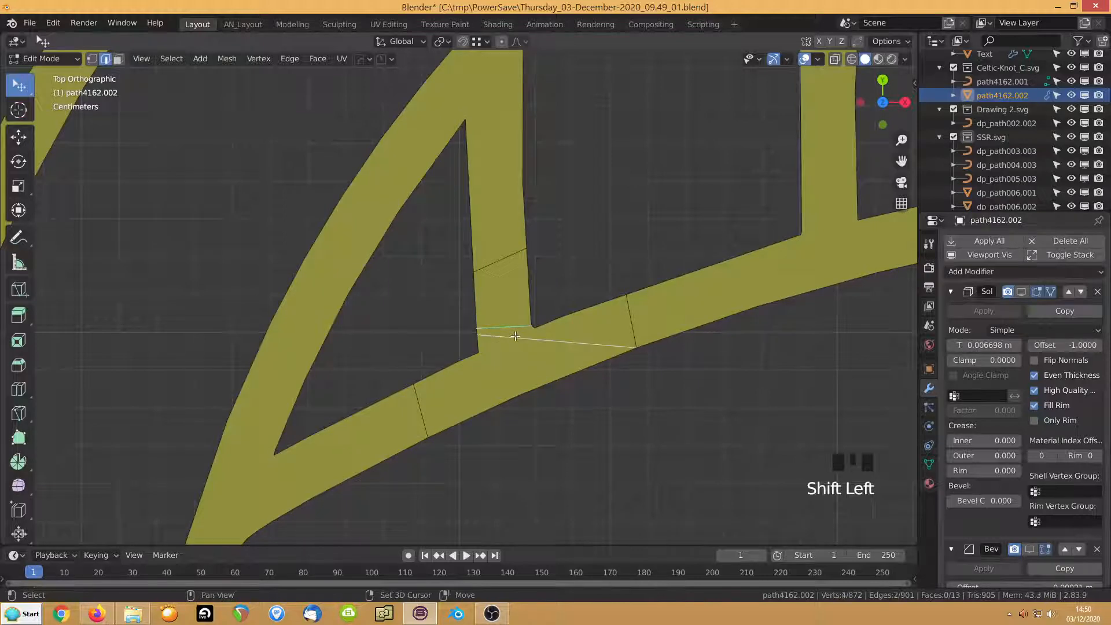
pyautogui.hotkey('ctrl', 'x')
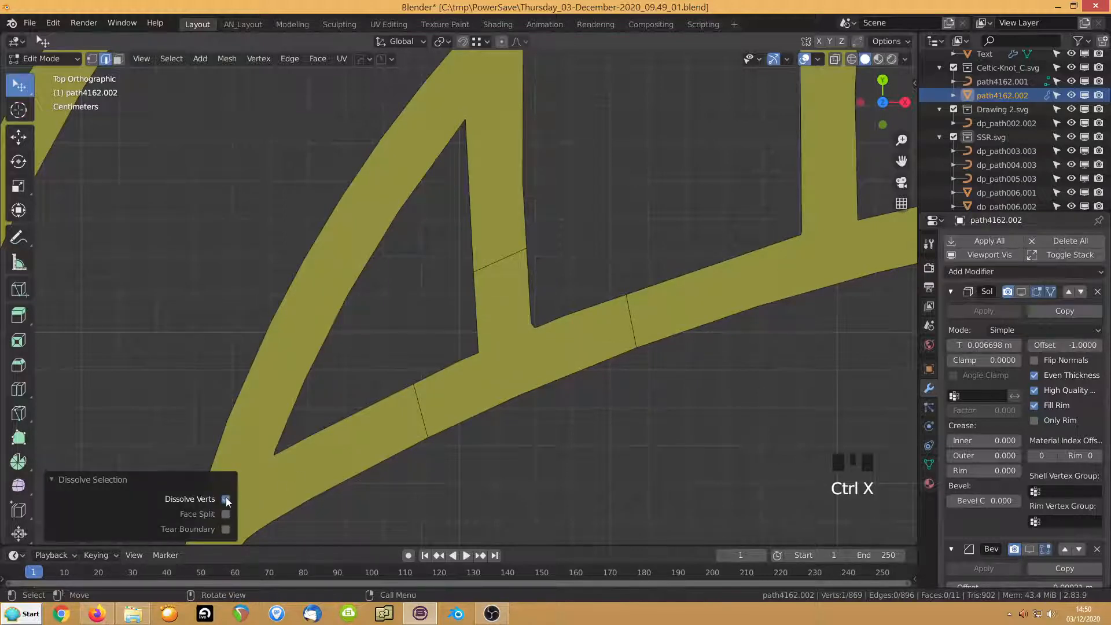
pyautogui.click(225, 499)
# Dissolve the two leftover vertices on the upright strand's triangle side and the crowded one just above the opposite inner corner
pyautogui.press('1')
pyautogui.scroll(5, 535, 311)
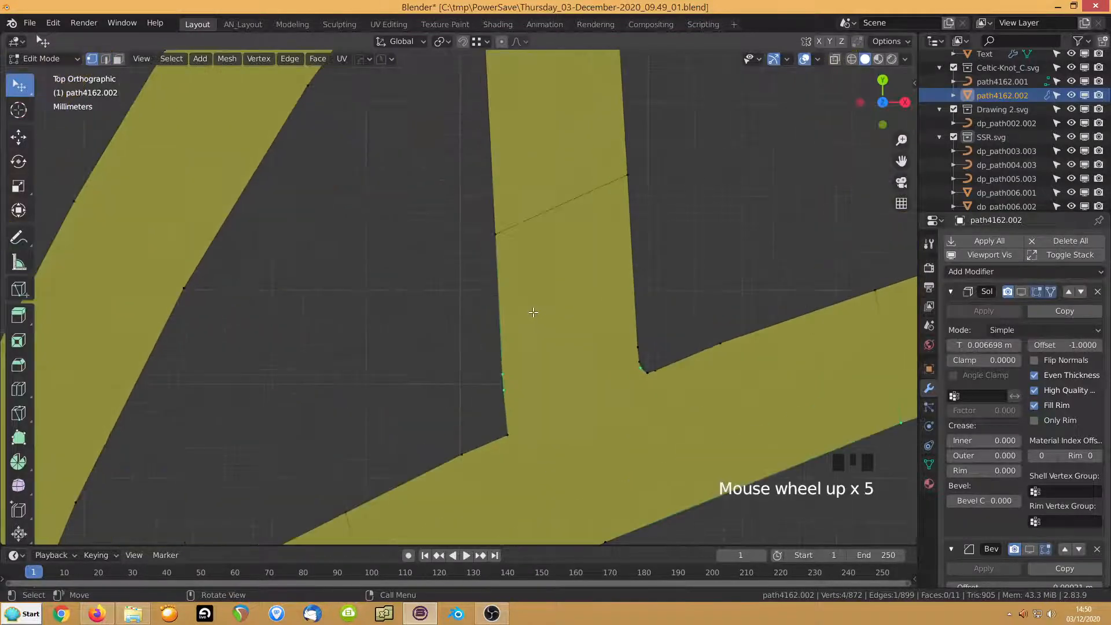
pyautogui.scroll(1, 533, 311)
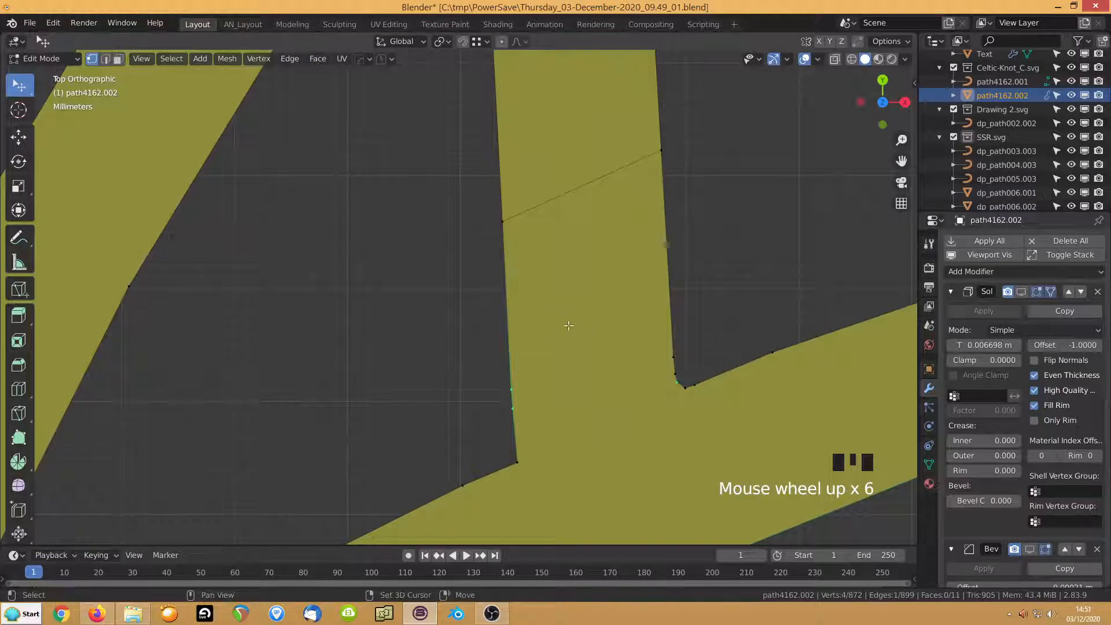
pyautogui.keyDown('shift'); pyautogui.scroll(1, 568, 293); pyautogui.keyUp('shift')
pyautogui.click(507, 408)
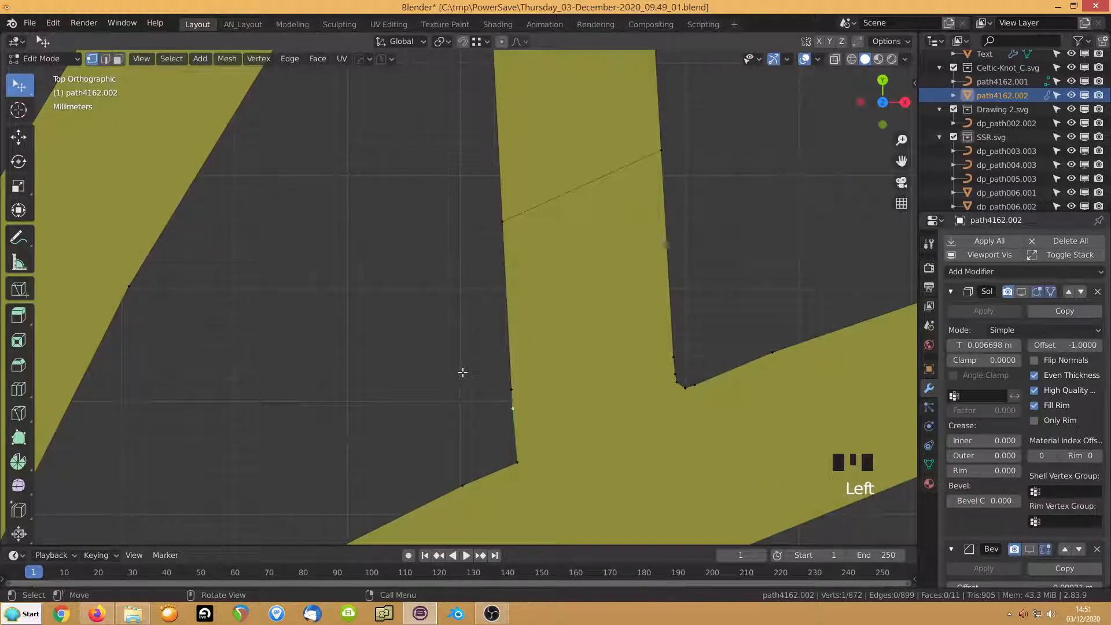
pyautogui.keyDown('shift'); pyautogui.click(510, 388); pyautogui.keyUp('shift')
pyautogui.hotkey('ctrl', 'x')
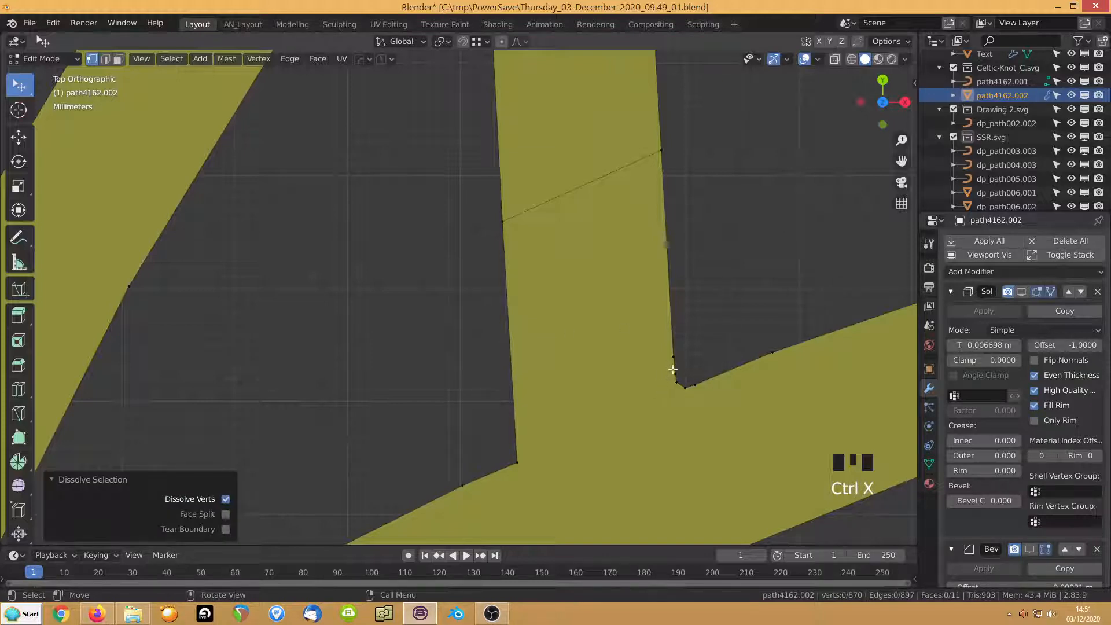
pyautogui.click(675, 374)
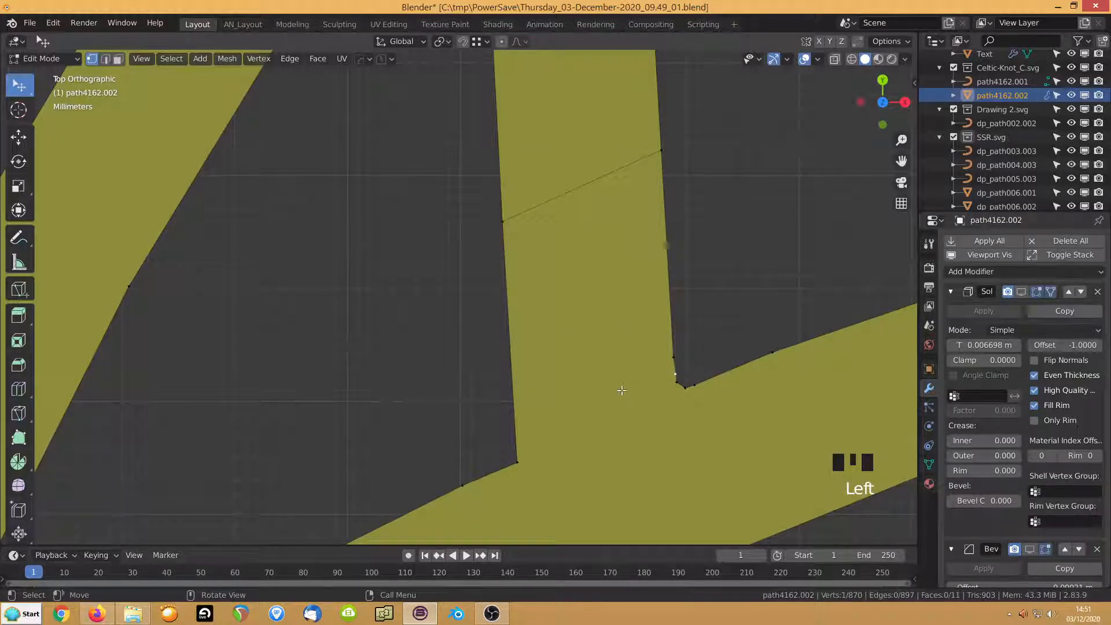
pyautogui.hotkey('ctrl', 'x')
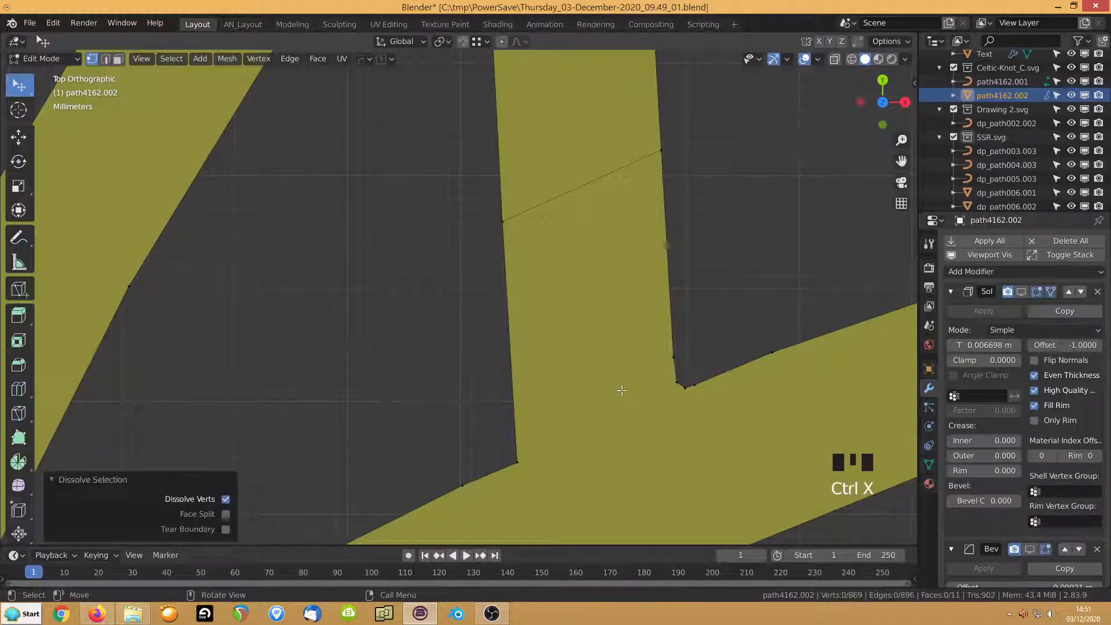
# Move the vertex beside the opposite inner corner farther along the lower band's edge, and dissolve the next vertex on that edge
pyautogui.click(700, 385)
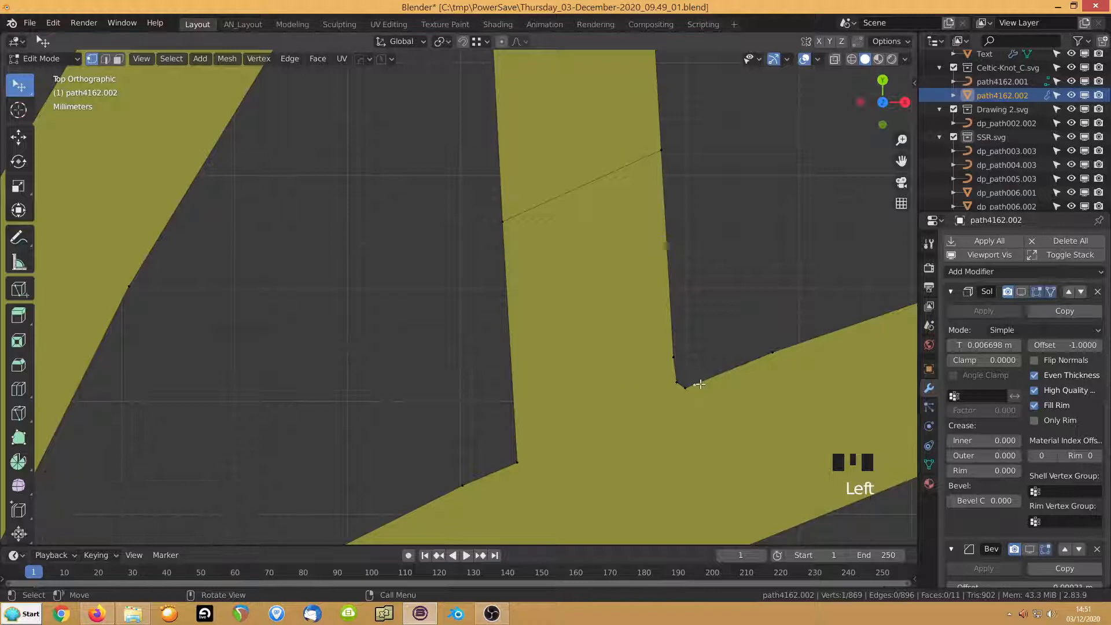
pyautogui.hotkey('shift', 'v')
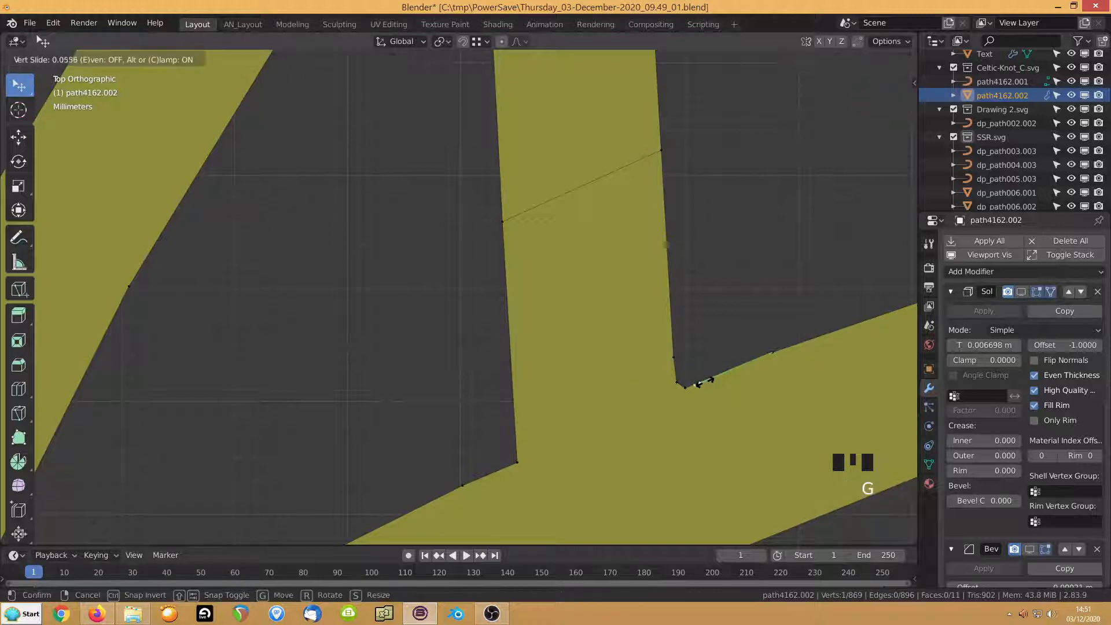
pyautogui.click(716, 376)
pyautogui.press('g')
pyautogui.click(771, 352)
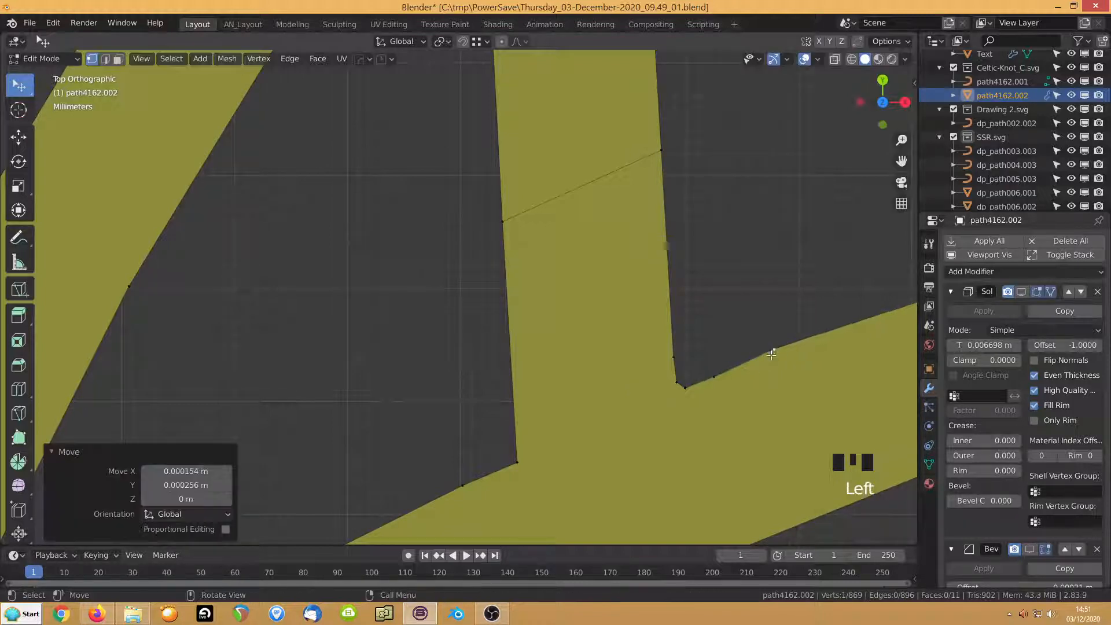
pyautogui.hotkey('ctrl', 'x')
# Show all modifiers in the viewport and switch the tilted knot back to Object Mode
pyautogui.scroll(-8, 771, 354)
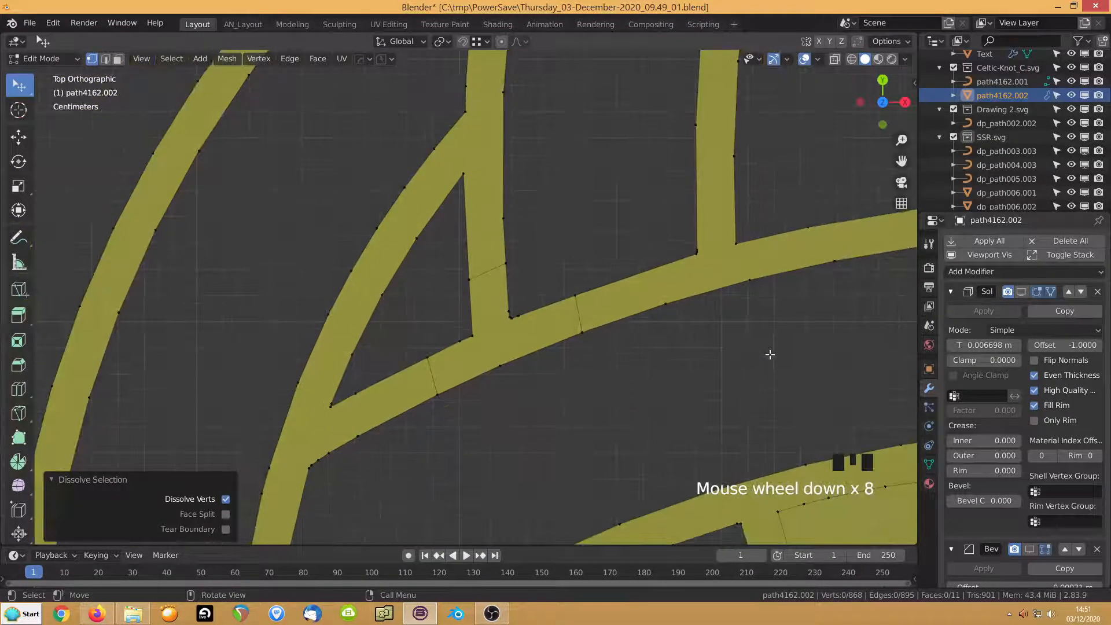
pyautogui.scroll(-3, 595, 353)
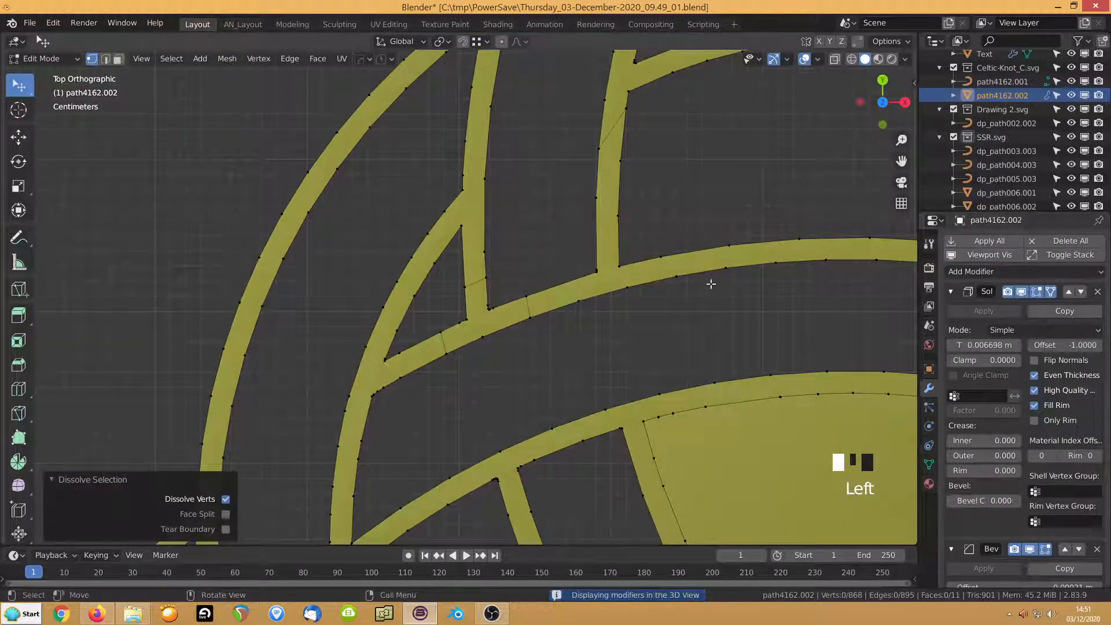
pyautogui.click(951, 292)
pyautogui.moveTo(619, 359); pyautogui.dragTo(622, 279, button='middle')
pyautogui.press('Tab')
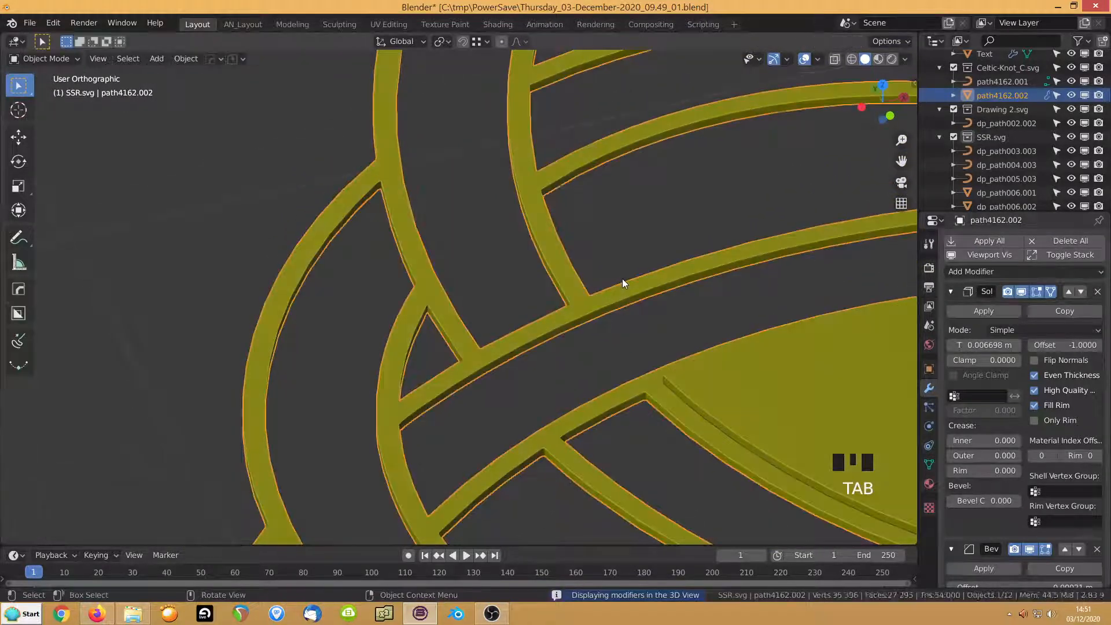
# Enable Harden Normals on the Bevel modifier while inspecting the shading at the strand junction
pyautogui.keyDown('shift'); pyautogui.moveTo(488, 290); pyautogui.dragTo(472, 448, button='middle'); pyautogui.keyUp('shift')
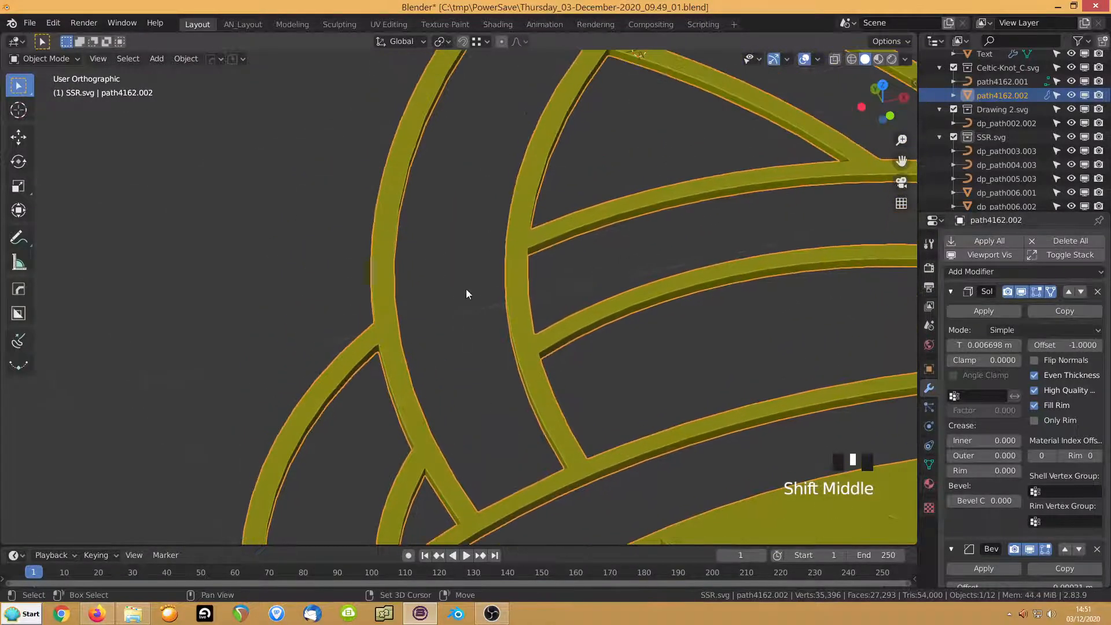
pyautogui.scroll(4, 485, 272)
pyautogui.keyDown('shift'); pyautogui.moveTo(599, 191); pyautogui.dragTo(565, 343, button='middle'); pyautogui.keyUp('shift')
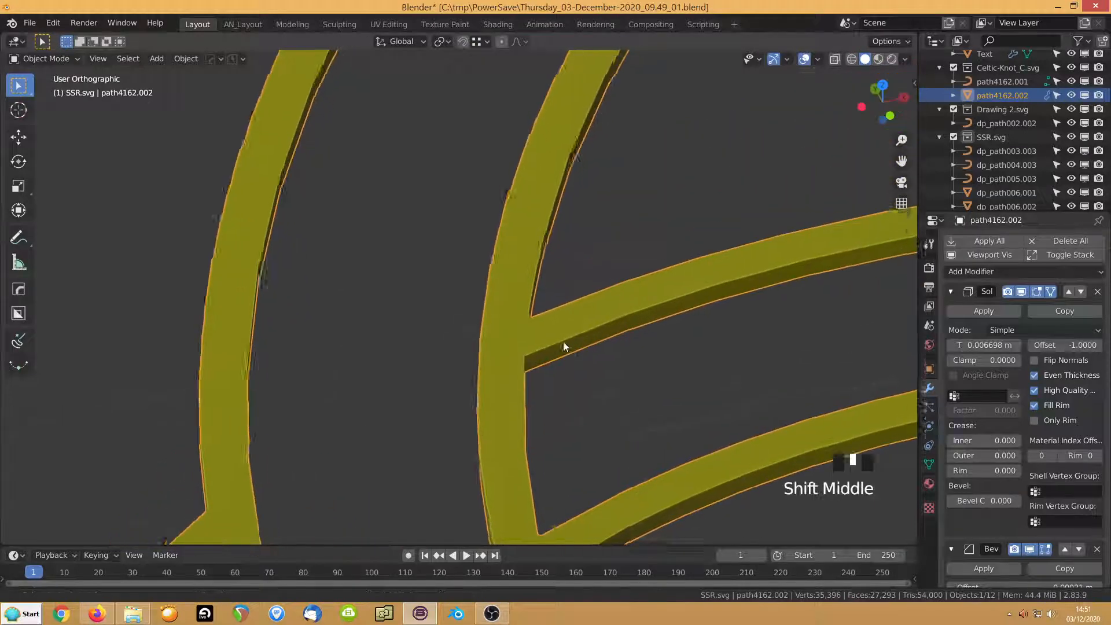
pyautogui.scroll(5, 566, 312)
pyautogui.click(641, 314)
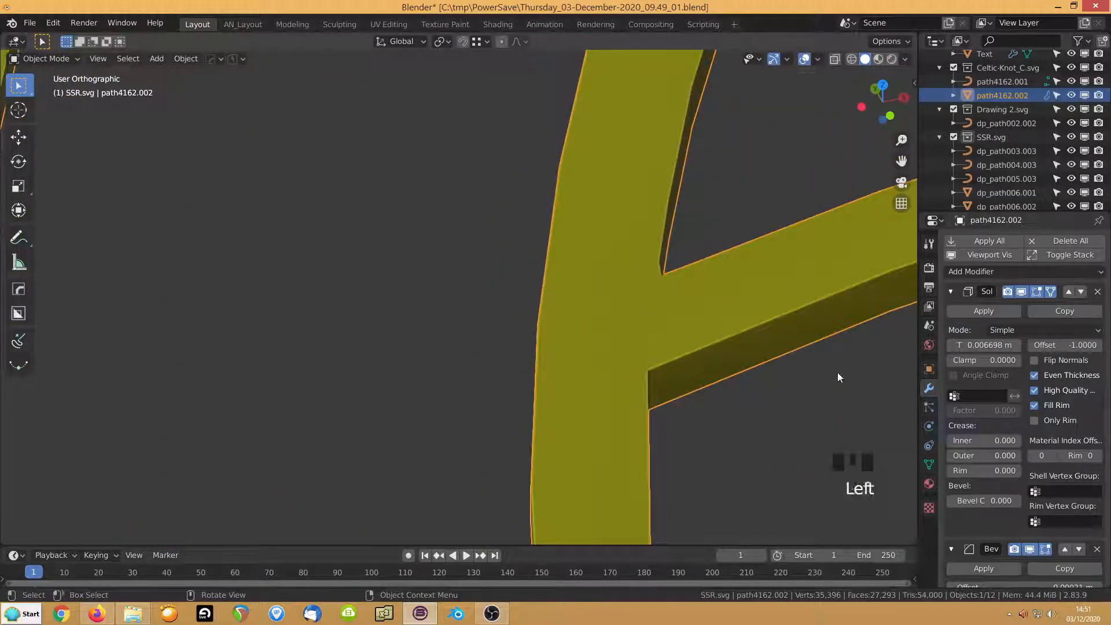
pyautogui.scroll(-8, 1047, 461)
pyautogui.click(1047, 461)
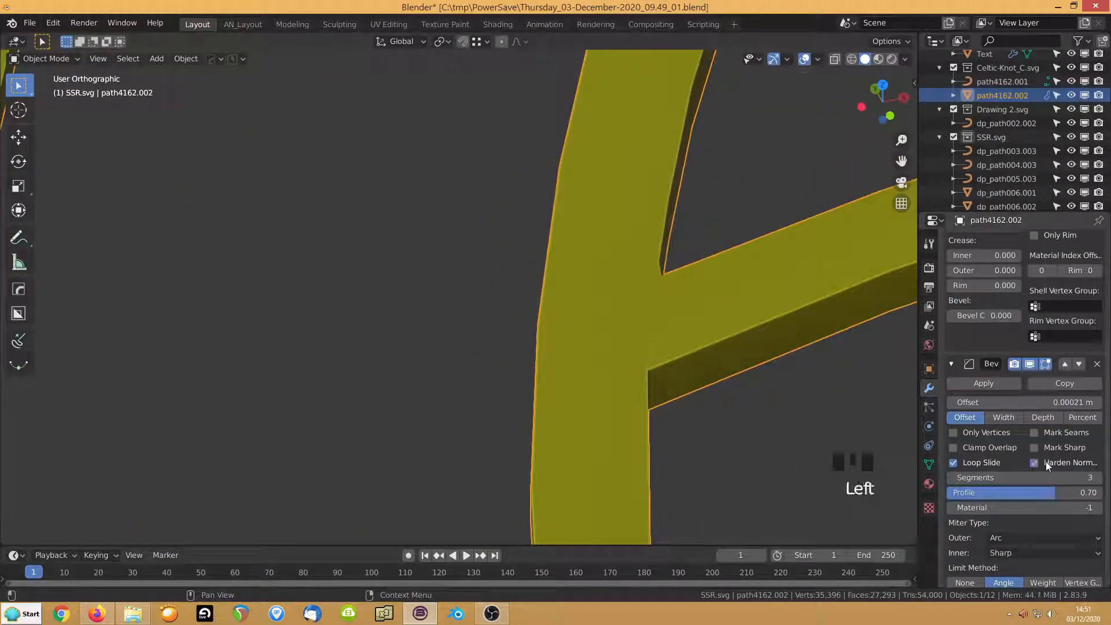
pyautogui.scroll(-3, 936, 498)
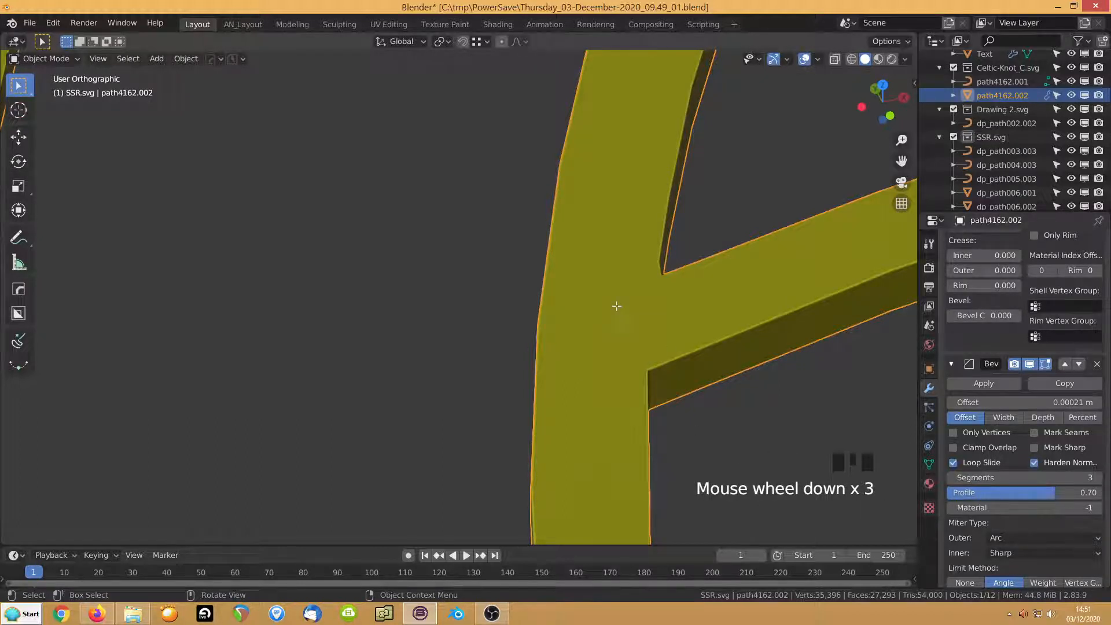
# Return to Edit Mode in top view and select the vertex just above the junction's sharp inner corner
pyautogui.press('Tab')
pyautogui.press('KP_7')
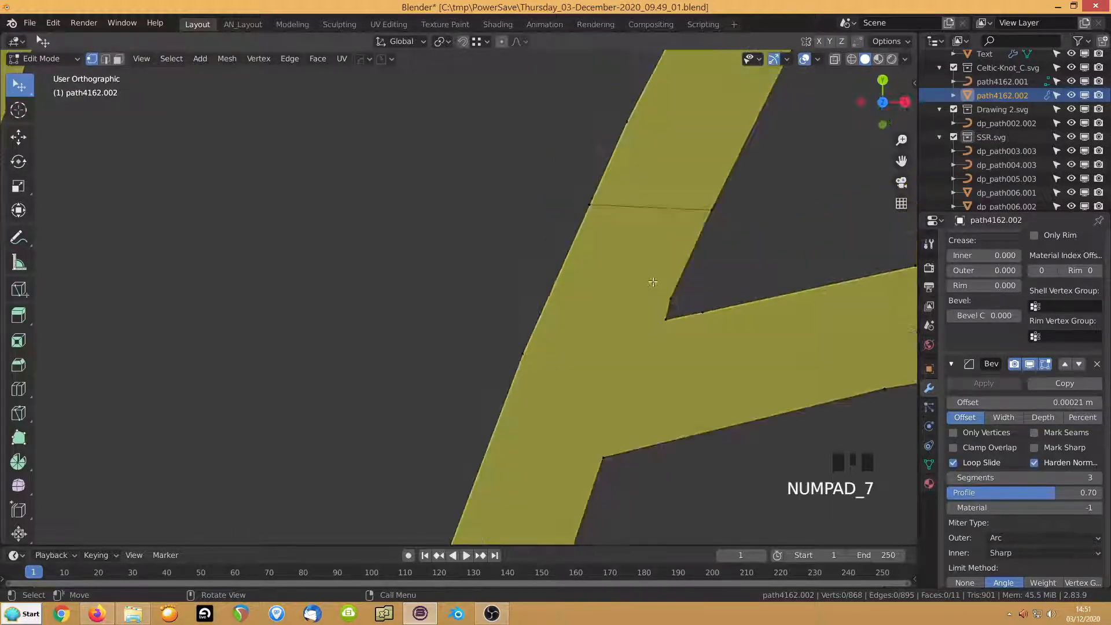
pyautogui.click(667, 299)
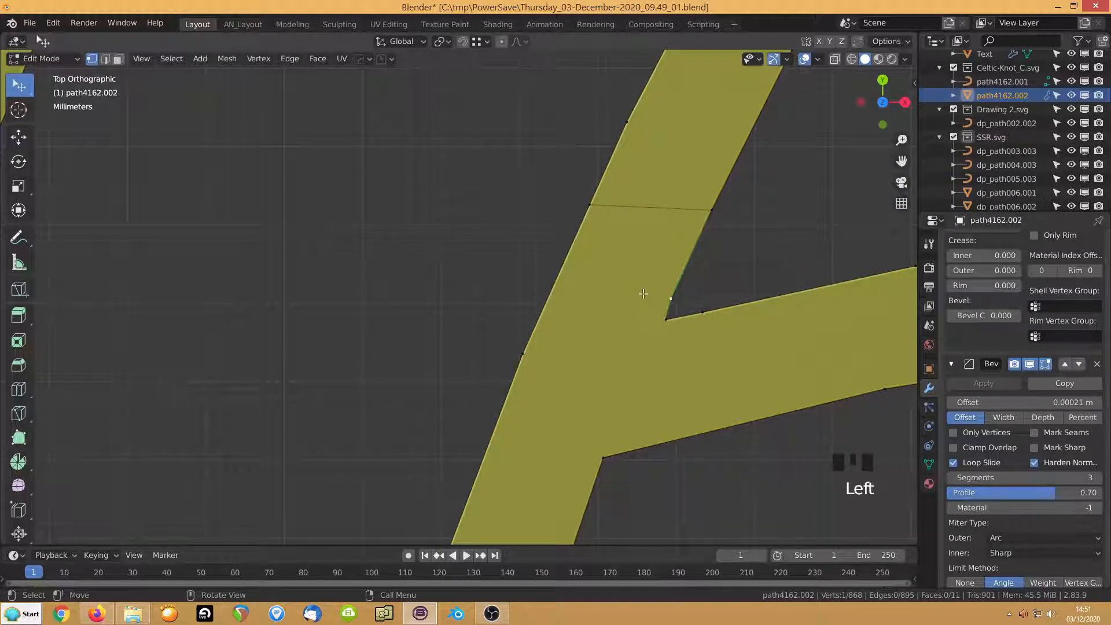
# Try moving the selected vertex upward and rounding it with a 2-segment vertex bevel, and undo both changes
pyautogui.press('g')
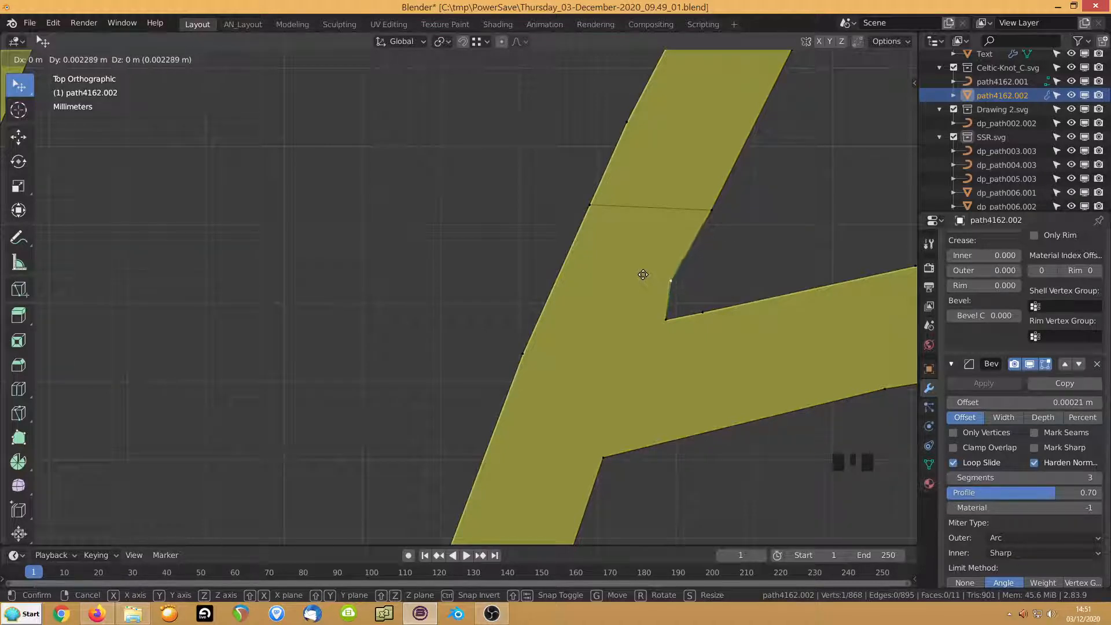
pyautogui.click(644, 273)
pyautogui.hotkey('ctrl', 'shift', 'b')
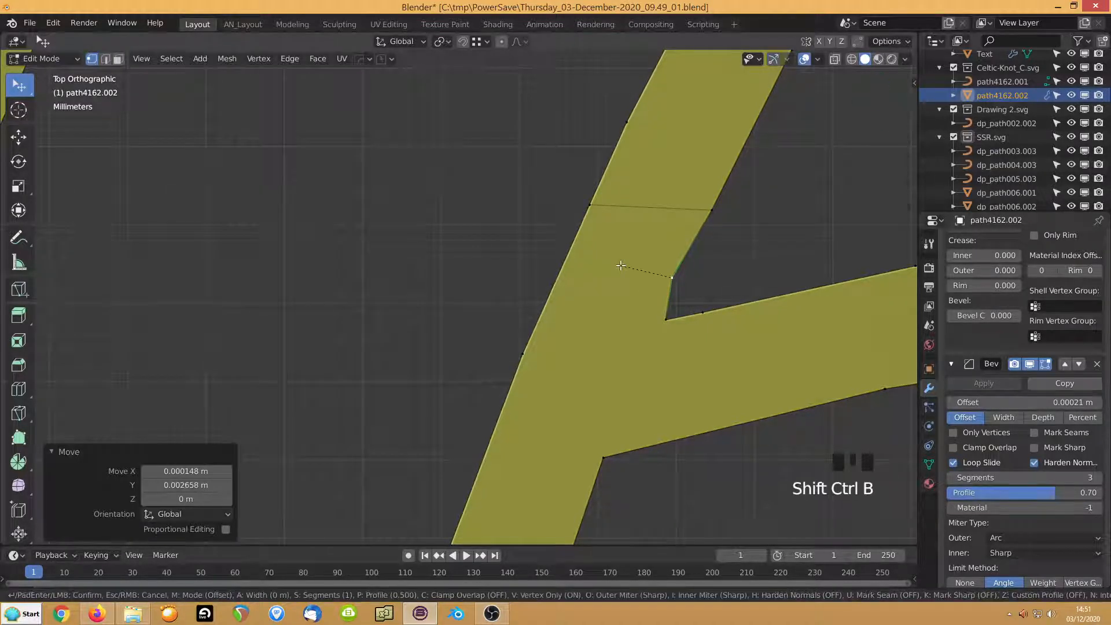
pyautogui.scroll(1, 613, 265)
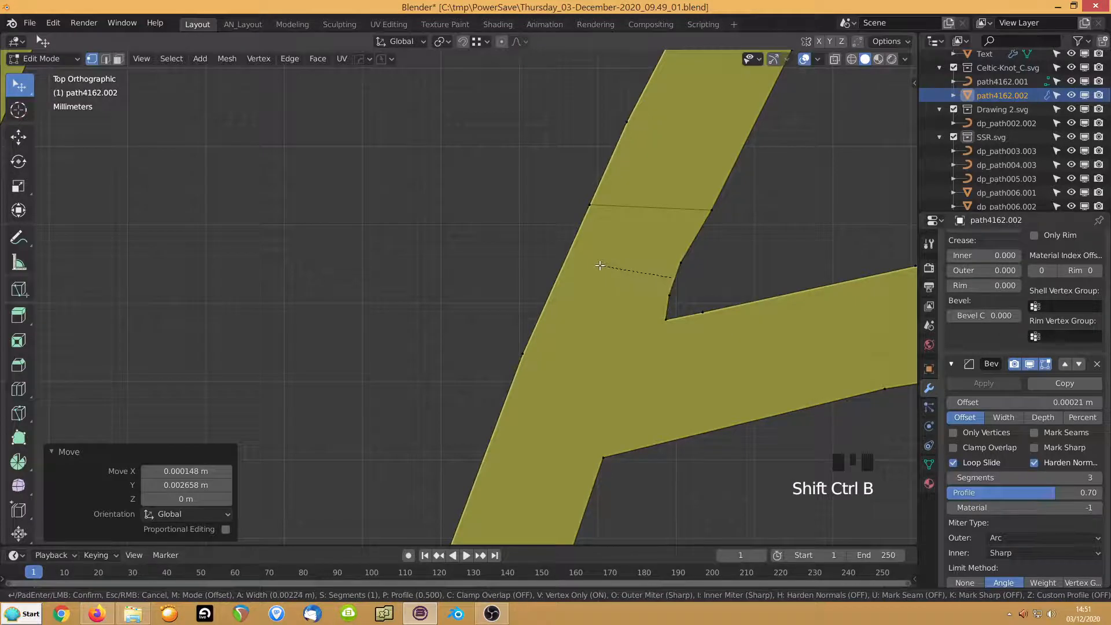
pyautogui.click(598, 266)
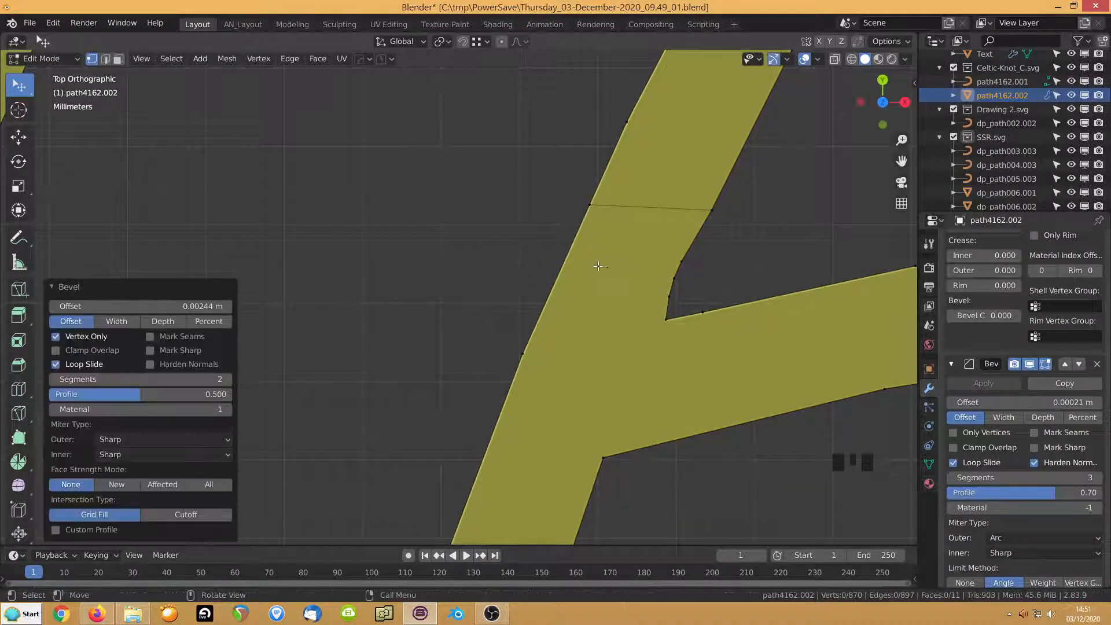
pyautogui.click(667, 280)
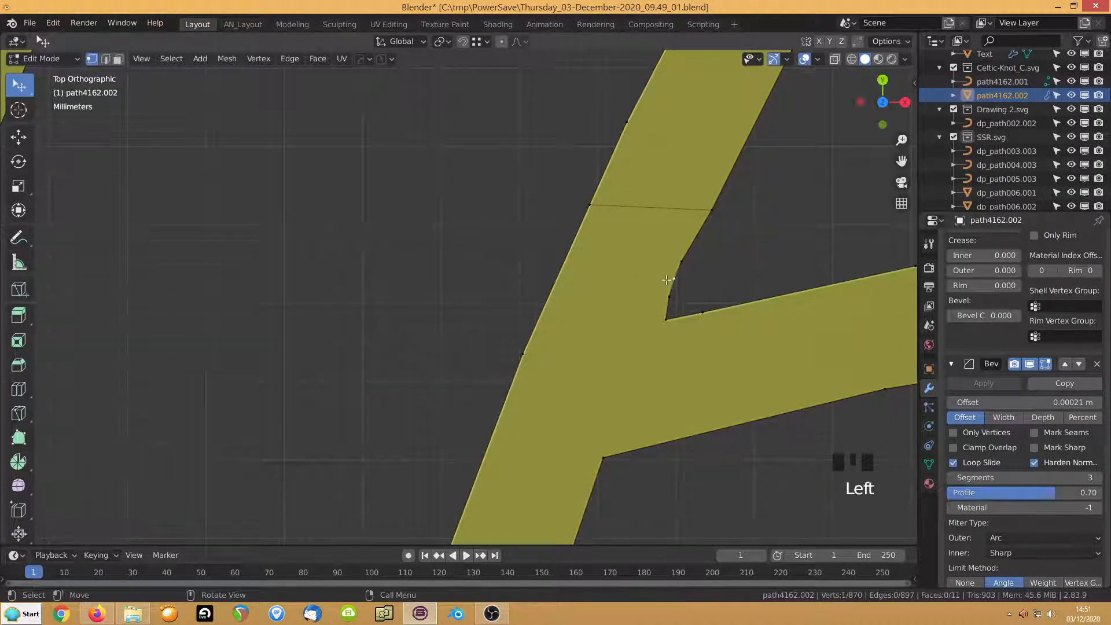
pyautogui.hotkey('ctrl', 'z')
pyautogui.hotkey('ctrl', 'z')
pyautogui.hotkey('ctrl', 'z')
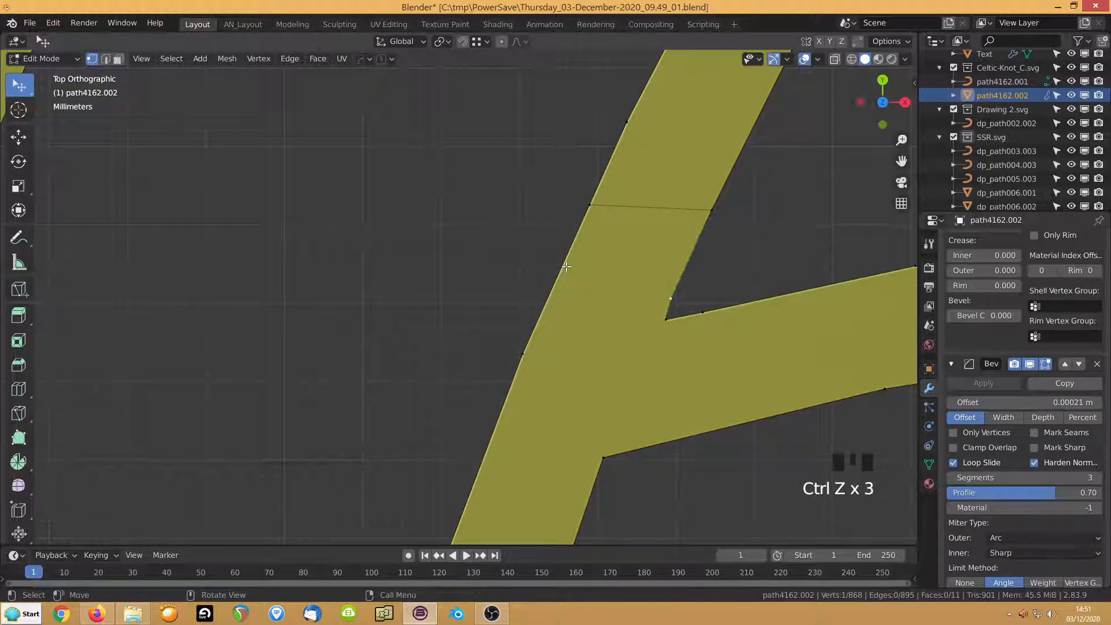
# Move the selected vertex slightly up along the strand's edge, away from the sharp corner, and check the knot in Object Mode
pyautogui.press('g')
pyautogui.click(578, 245)
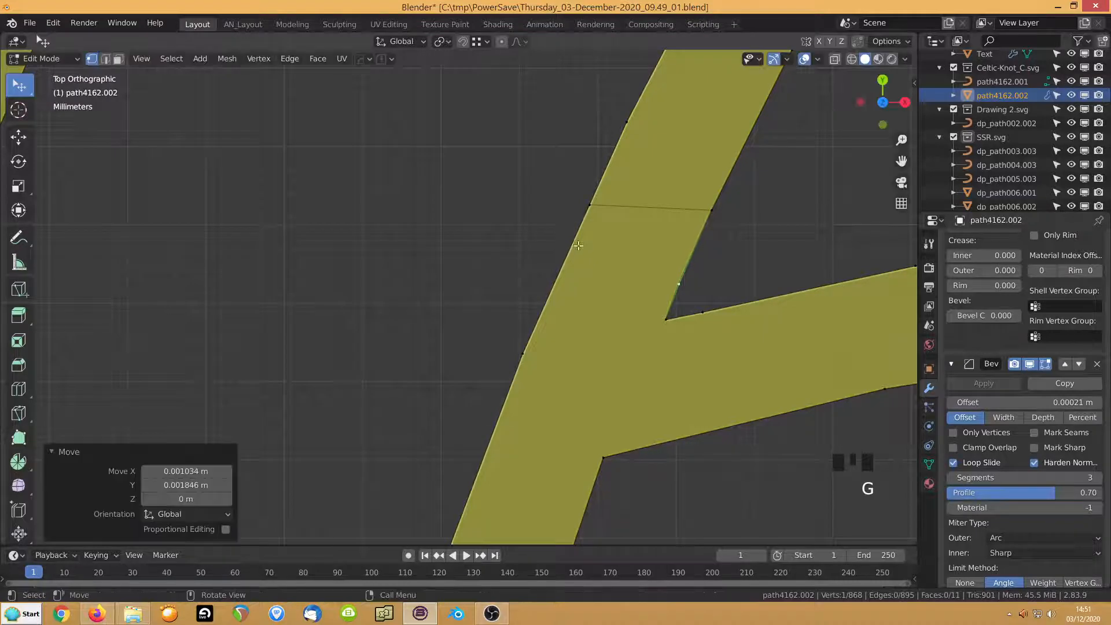
pyautogui.press('Tab')
pyautogui.moveTo(539, 367); pyautogui.dragTo(615, 287, button='middle')
pyautogui.scroll(-1, 546, 319)
pyautogui.scroll(-8, 547, 314)
pyautogui.press('Tab')
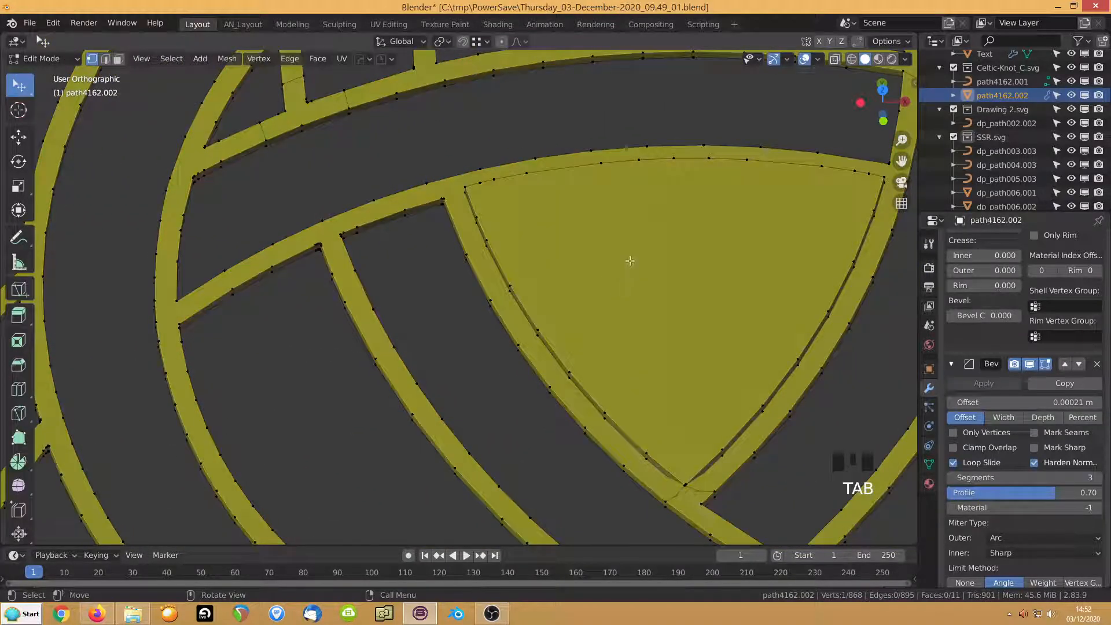
# Hide all modifiers in the viewport and select the large face at the filled triangular panel in face mode
pyautogui.scroll(16, 975, 258)
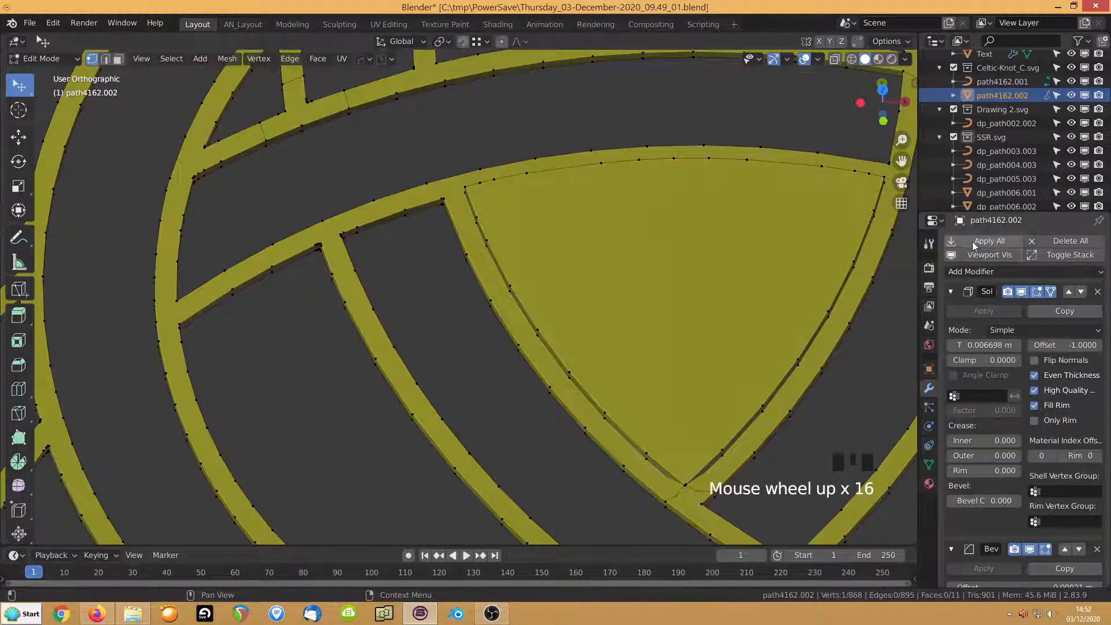
pyautogui.click(974, 255)
pyautogui.moveTo(596, 293); pyautogui.dragTo(606, 290, button='middle')
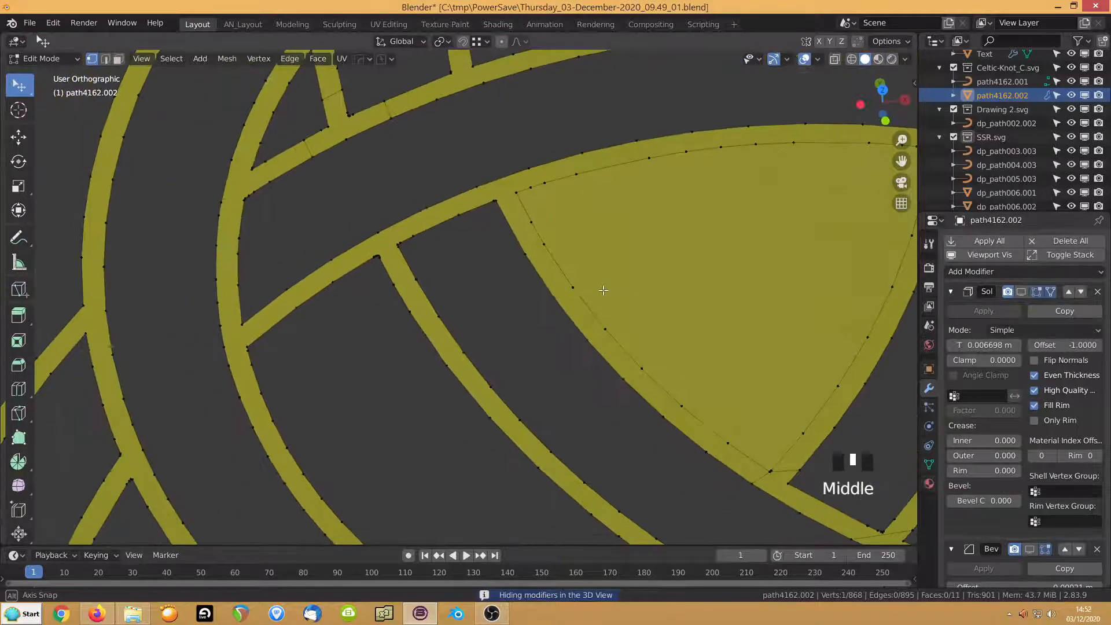
pyautogui.keyDown('shift'); pyautogui.moveTo(674, 292); pyautogui.dragTo(521, 304, button='middle'); pyautogui.keyUp('shift')
pyautogui.press('3')
pyautogui.click(522, 300)
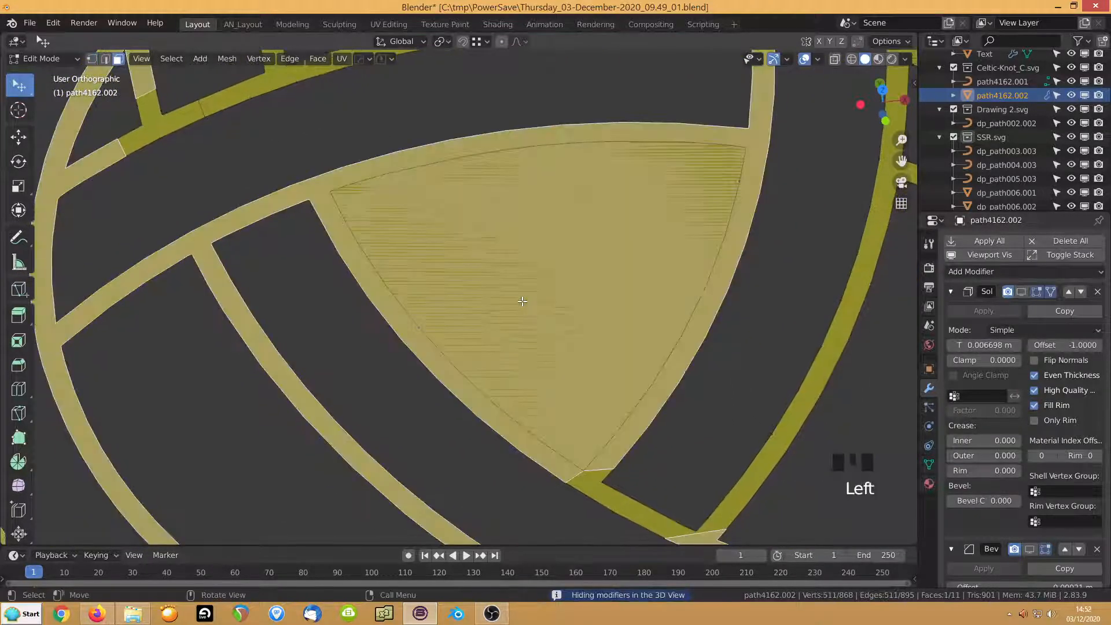
# Knife a cut across the curved strand between the filled triangular panel's corner and the neighbouring strand junction
pyautogui.keyDown('shift'); pyautogui.moveTo(517, 275); pyautogui.dragTo(684, 280, button='middle'); pyautogui.keyUp('shift')
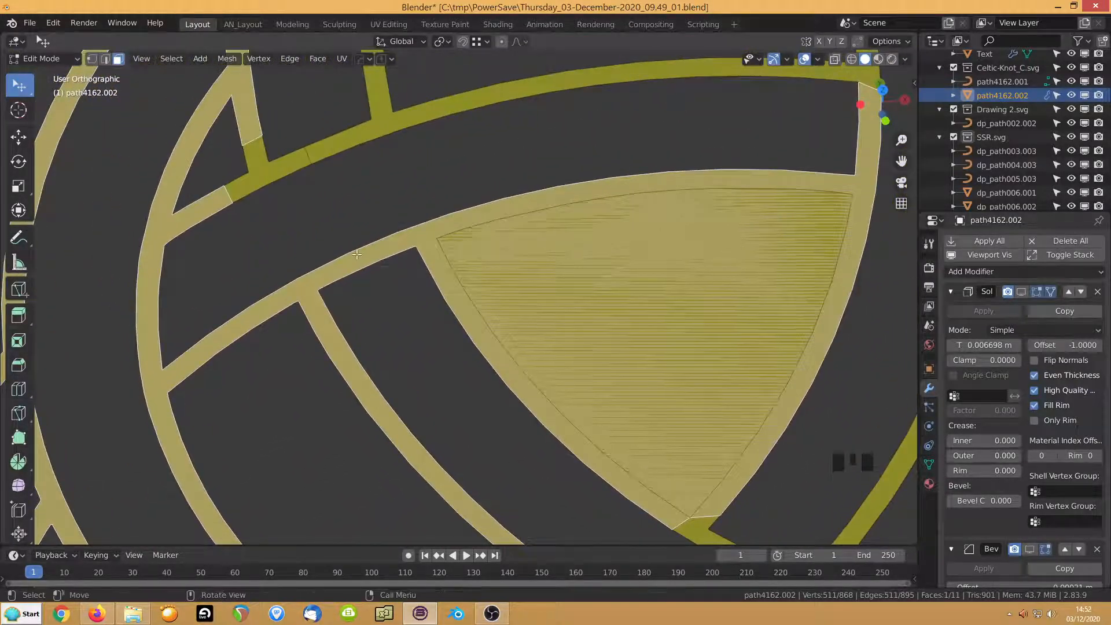
pyautogui.press('k')
pyautogui.click(380, 260)
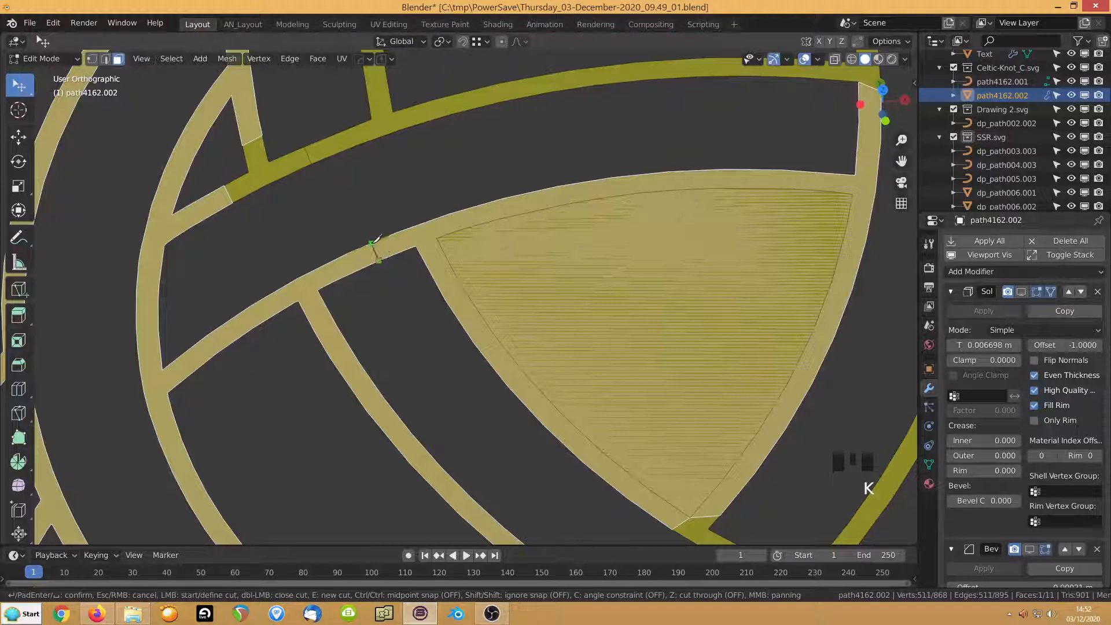
pyautogui.press('Return')
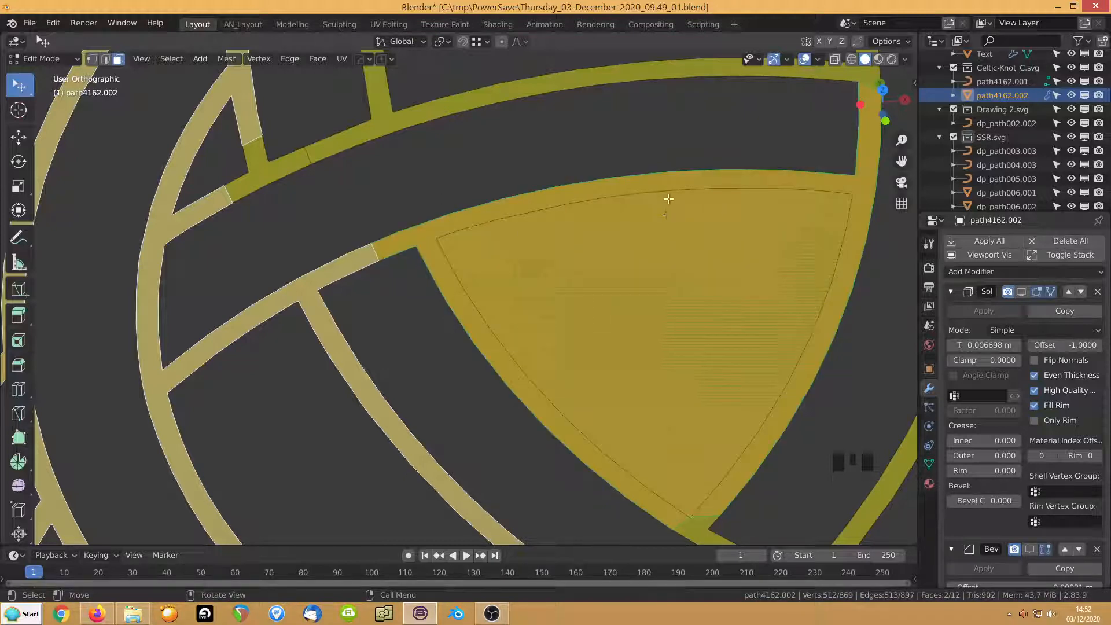
pyautogui.press('k')
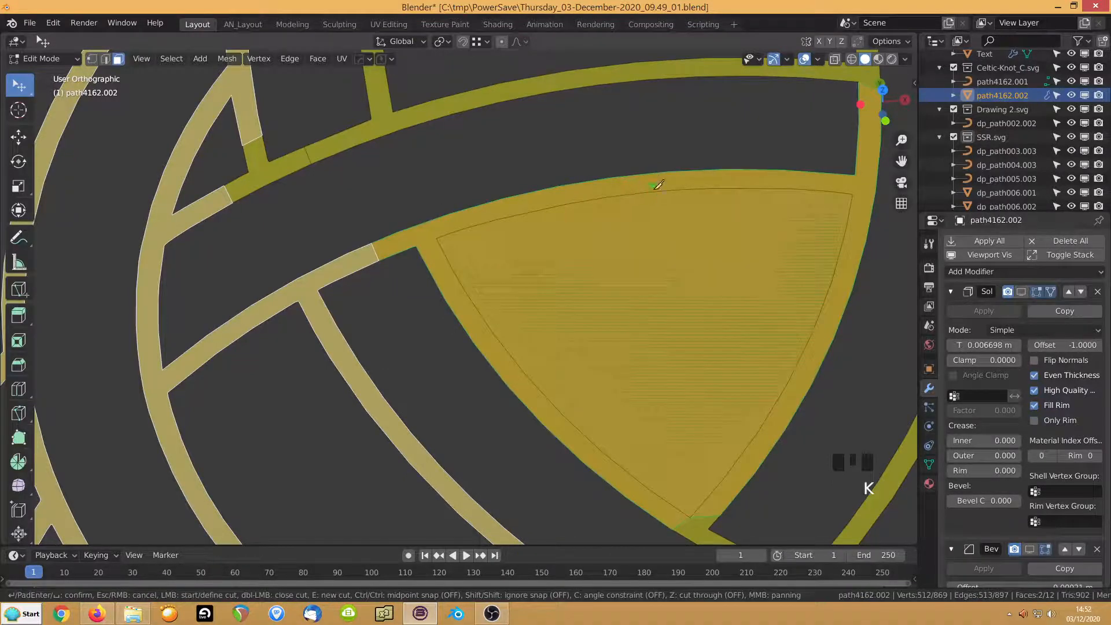
pyautogui.click(665, 197)
pyautogui.press('Escape')
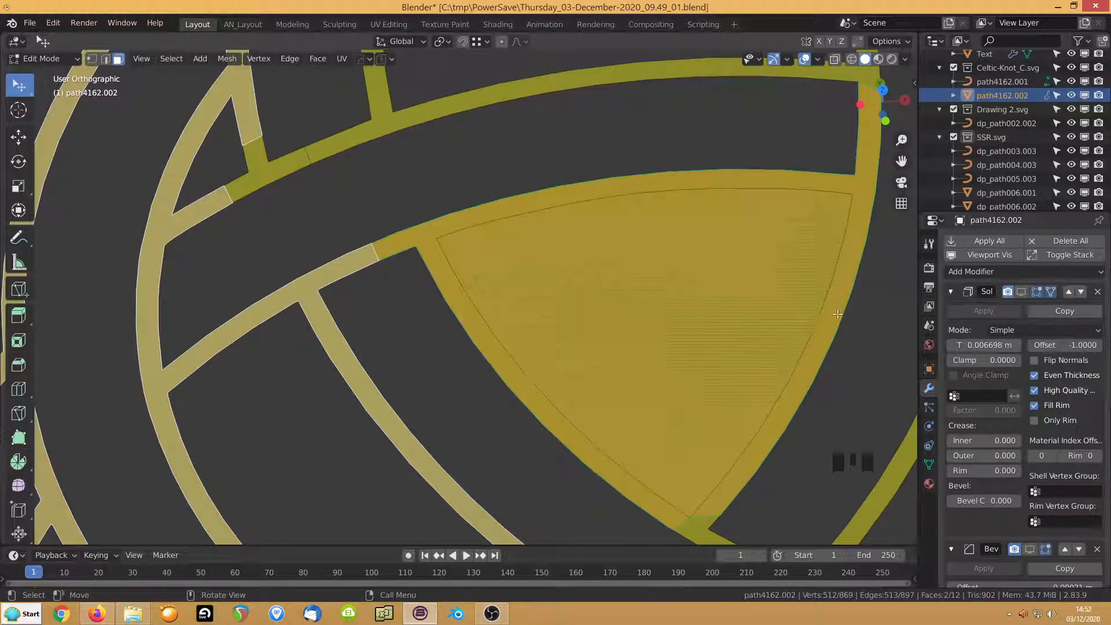
# Try to connect the two facing vertices across the strand on the filled triangular panel's right side
pyautogui.press('1')
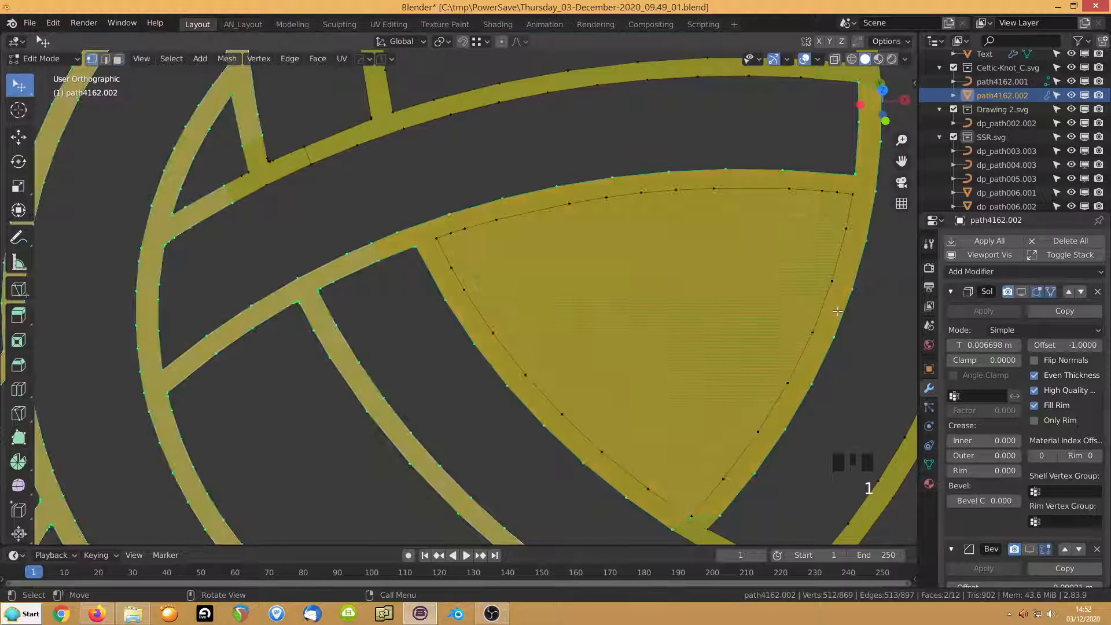
pyautogui.click(812, 332)
pyautogui.keyDown('shift'); pyautogui.click(834, 337); pyautogui.keyUp('shift')
pyautogui.press('j')
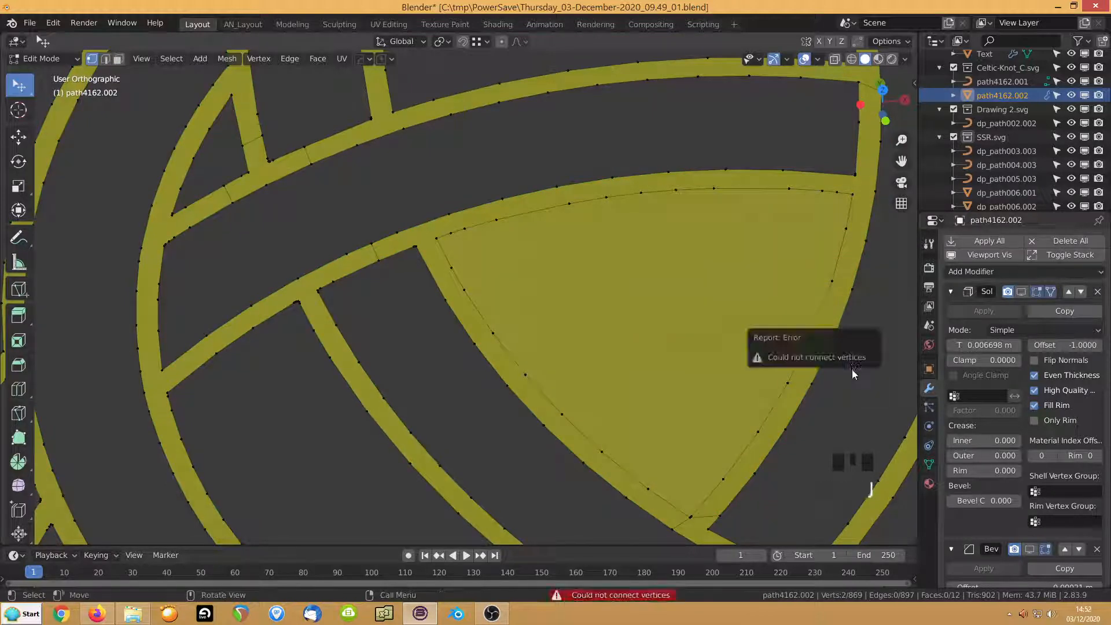
# Slide the vertex at the triangular panel's lower tip up along its right-hand edge by a factor of about 0.609
pyautogui.keyDown('shift'); pyautogui.moveTo(701, 352); pyautogui.dragTo(539, 310, button='middle'); pyautogui.keyUp('shift')
pyautogui.scroll(1, 539, 310)
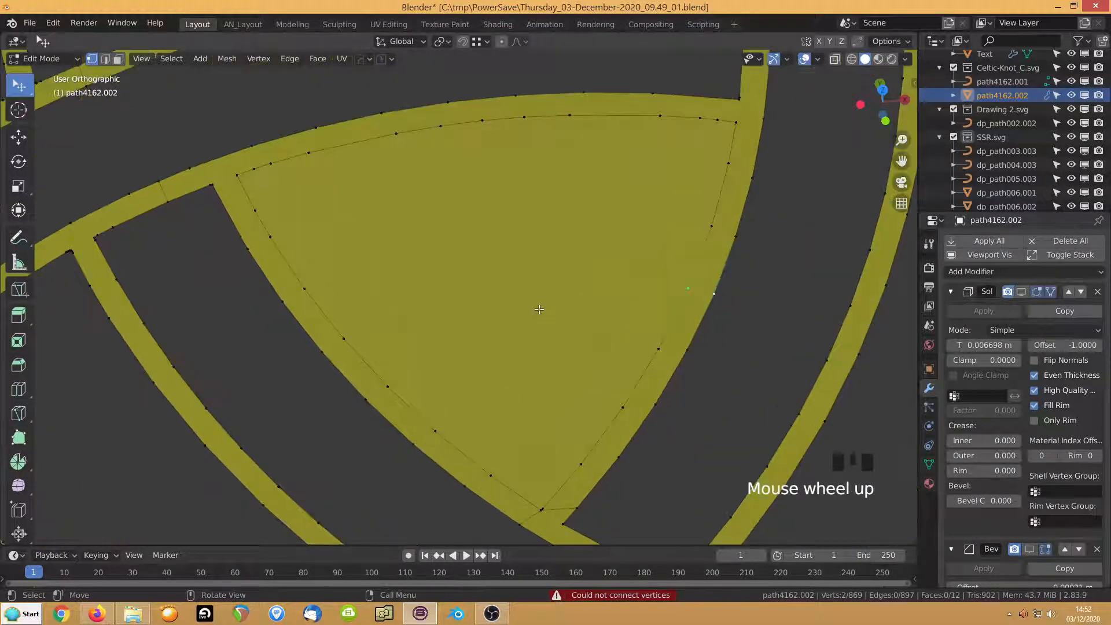
pyautogui.click(543, 508)
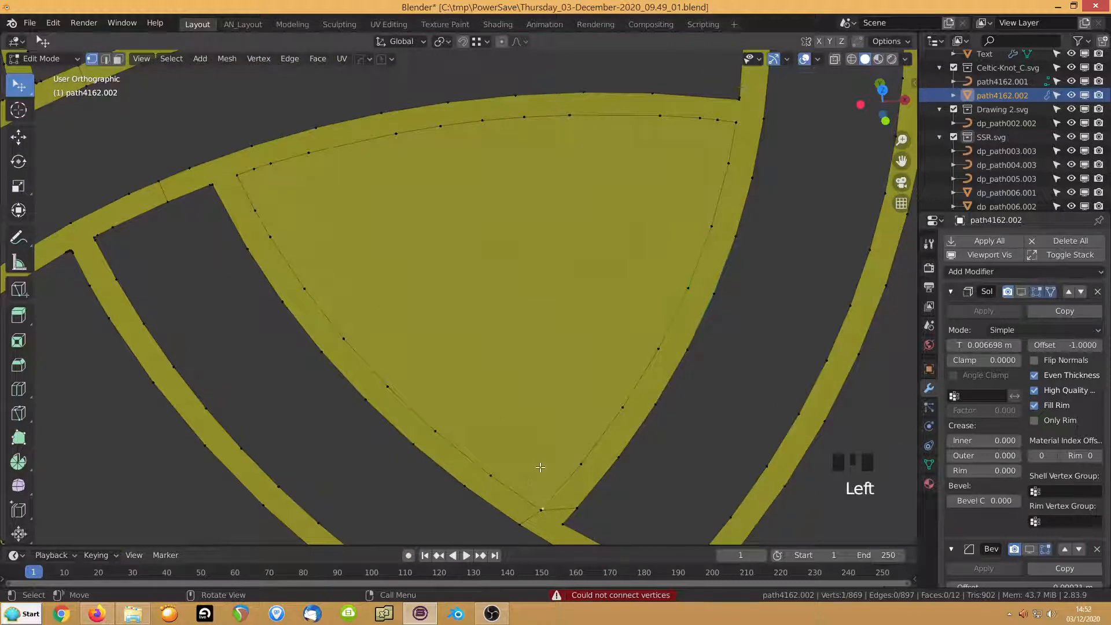
pyautogui.press('g')
pyautogui.press('g')
pyautogui.click(560, 439)
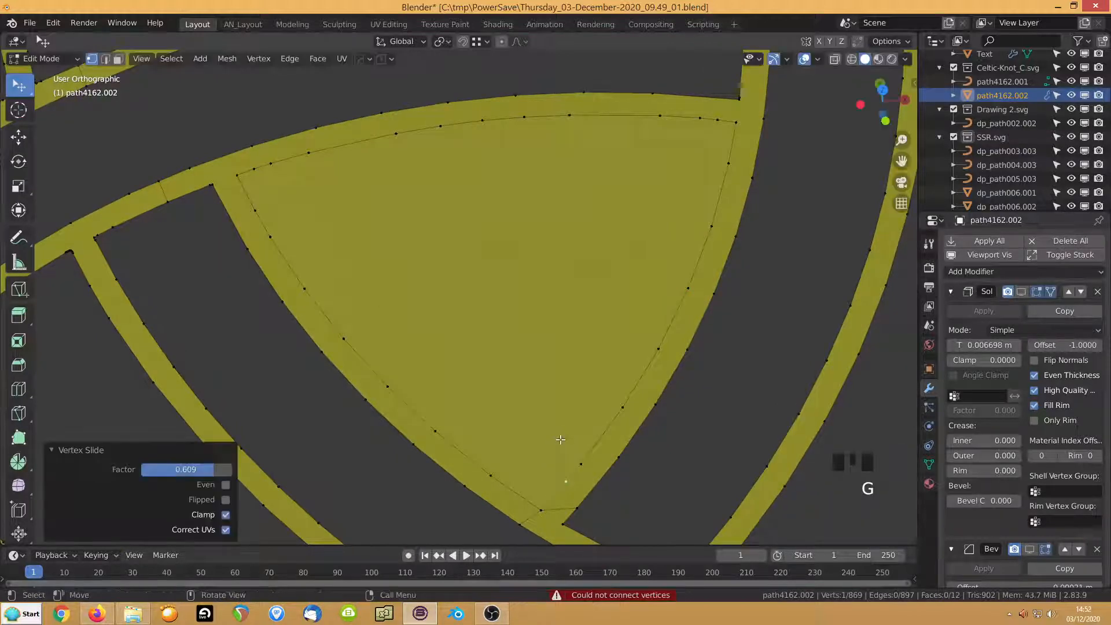
# Try to connect the slid vertex to the strand's outer corner vertex beside the panel's lower tip
pyautogui.click(577, 508)
pyautogui.keyDown('shift'); pyautogui.click(569, 484); pyautogui.keyUp('shift')
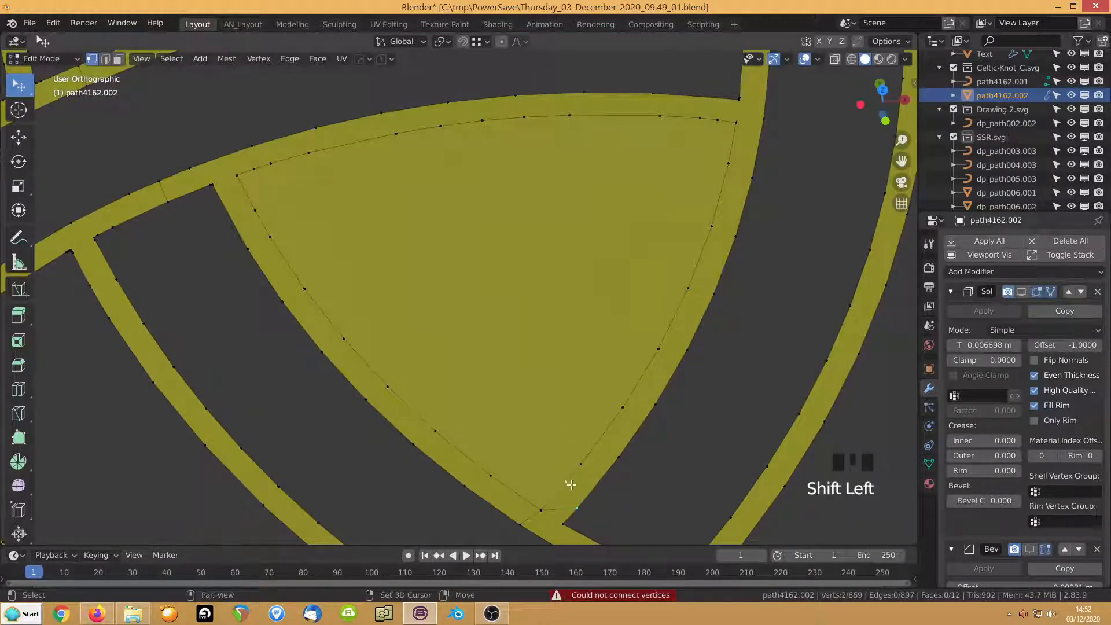
pyautogui.press('j')
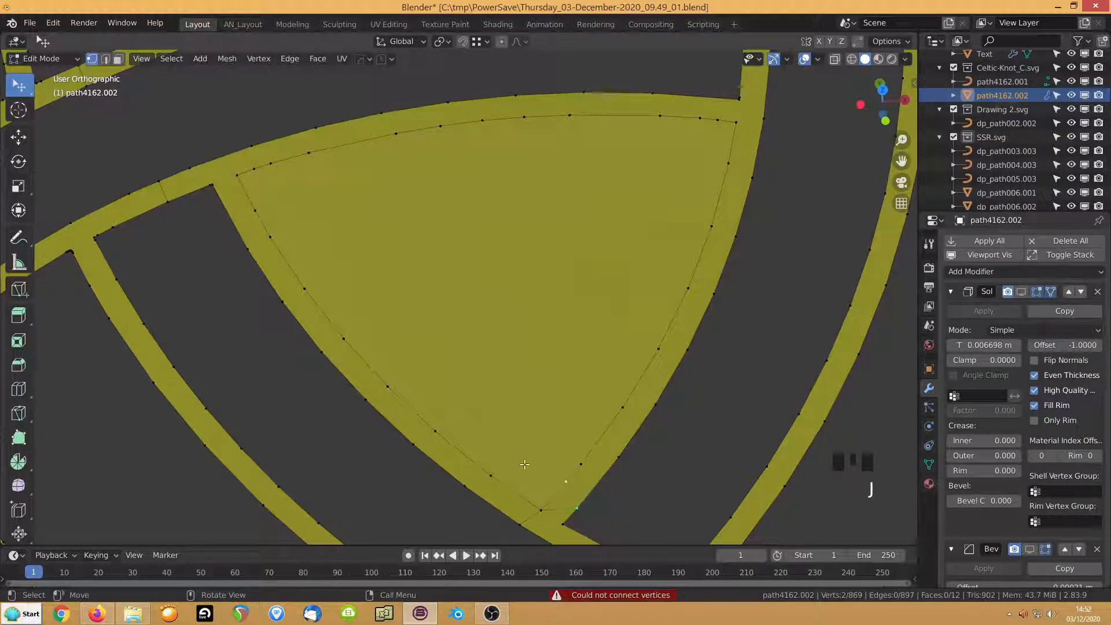
# Select the strand face that borders the filled triangular panel in face mode
pyautogui.scroll(-2, 496, 390)
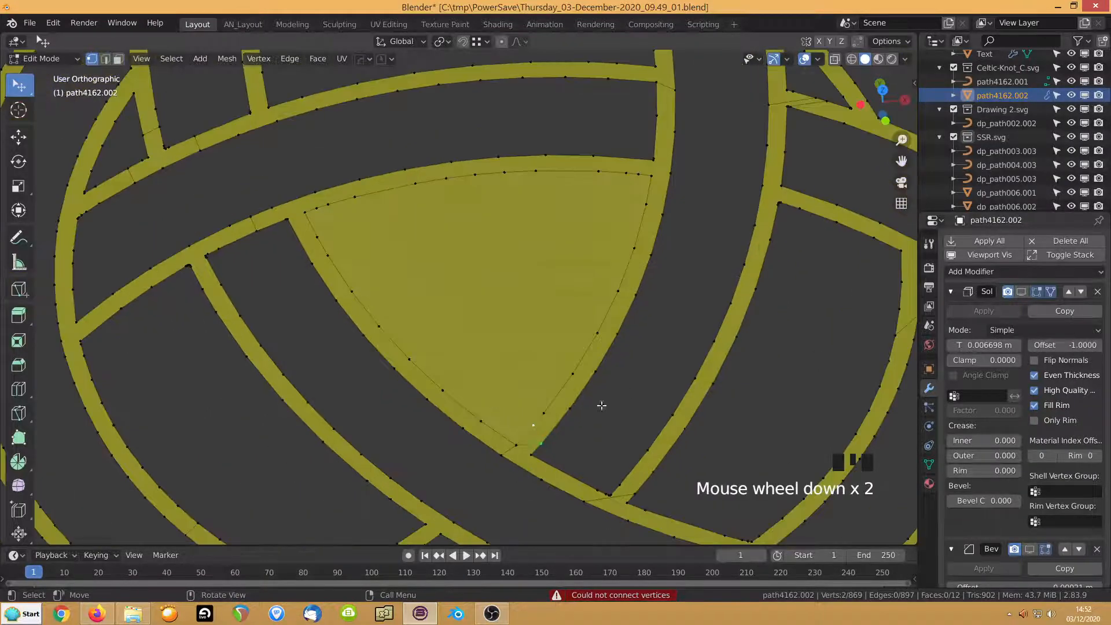
pyautogui.moveTo(602, 405); pyautogui.dragTo(565, 411, button='middle')
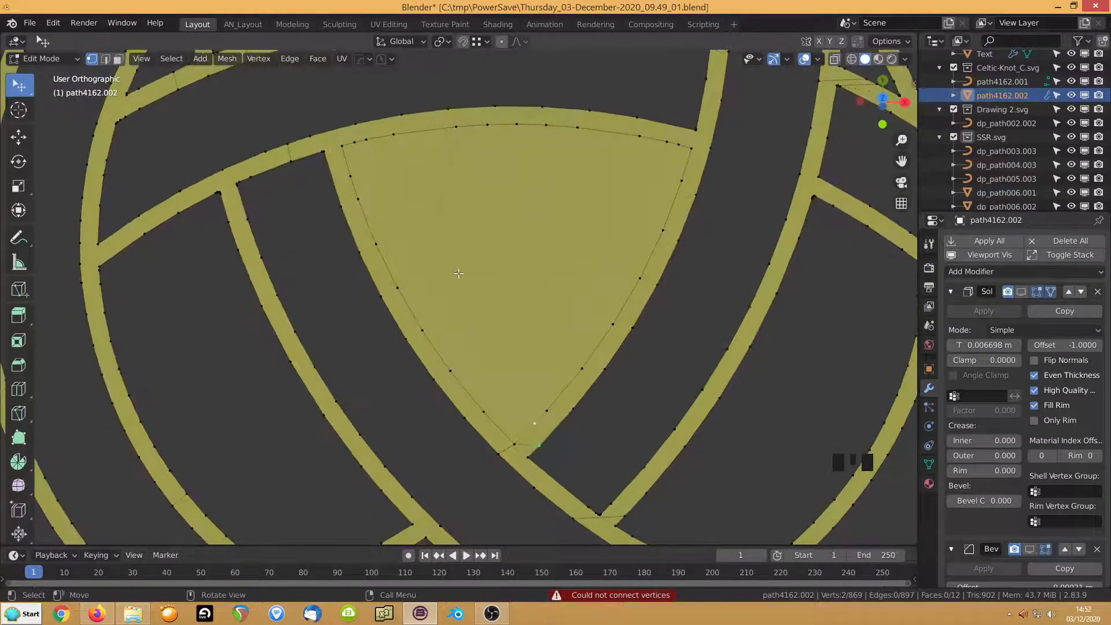
pyautogui.click(358, 157)
pyautogui.press('3')
pyautogui.click(404, 186)
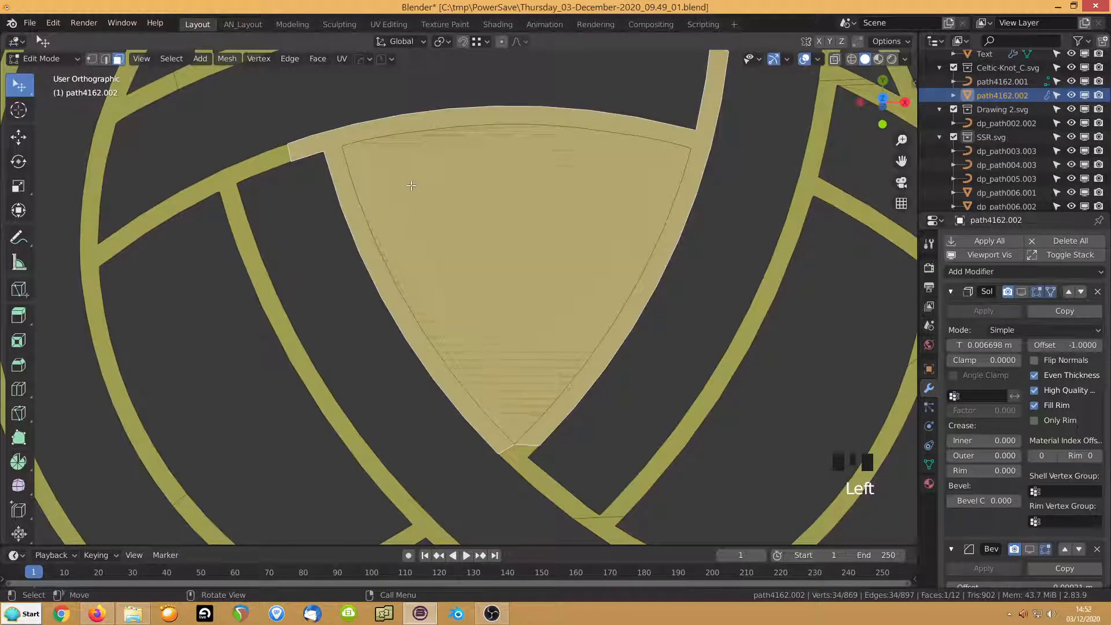
# Try deleting only the face of the strand bordering the triangular panel, and undo the deletion
pyautogui.press('Delete')
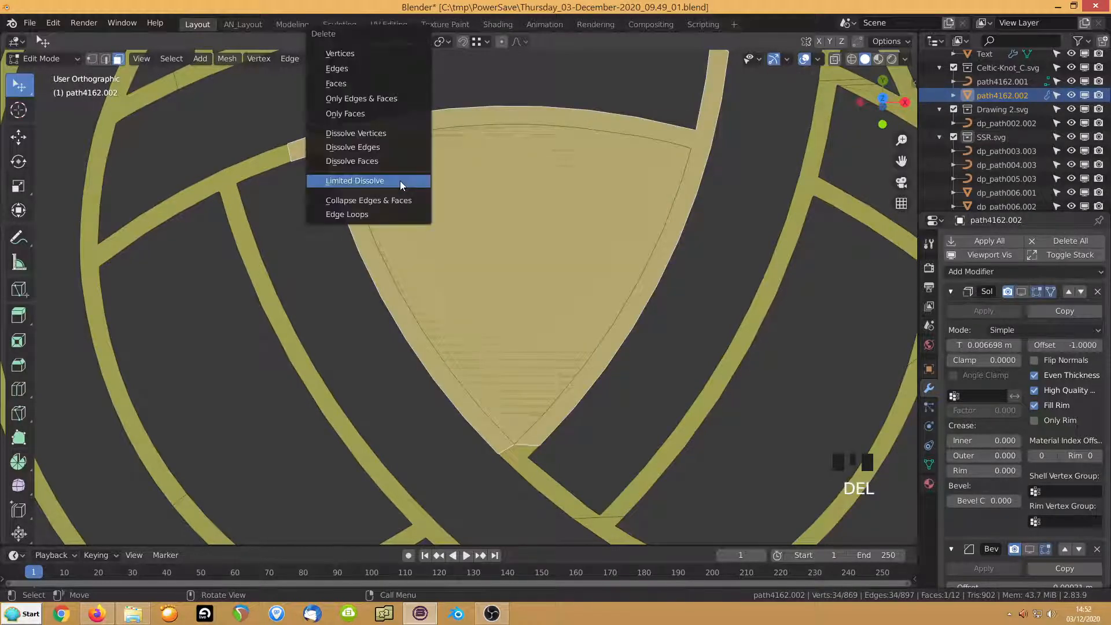
pyautogui.click(342, 114)
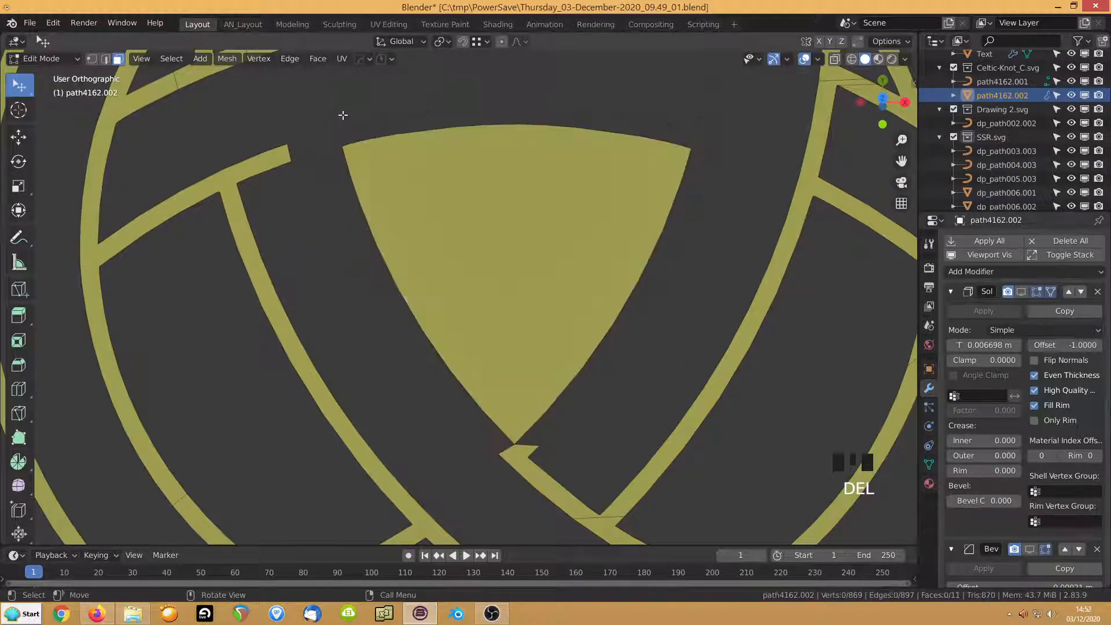
pyautogui.click(384, 215)
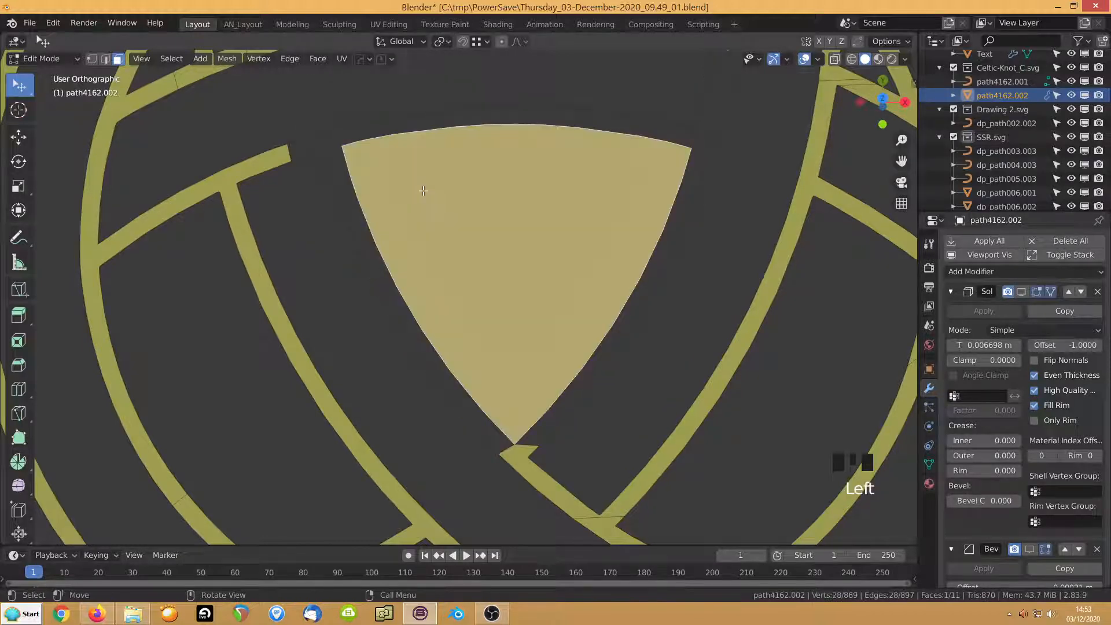
pyautogui.press('Delete')
pyautogui.hotkey('ctrl', 'z')
pyautogui.hotkey('ctrl', 'z')
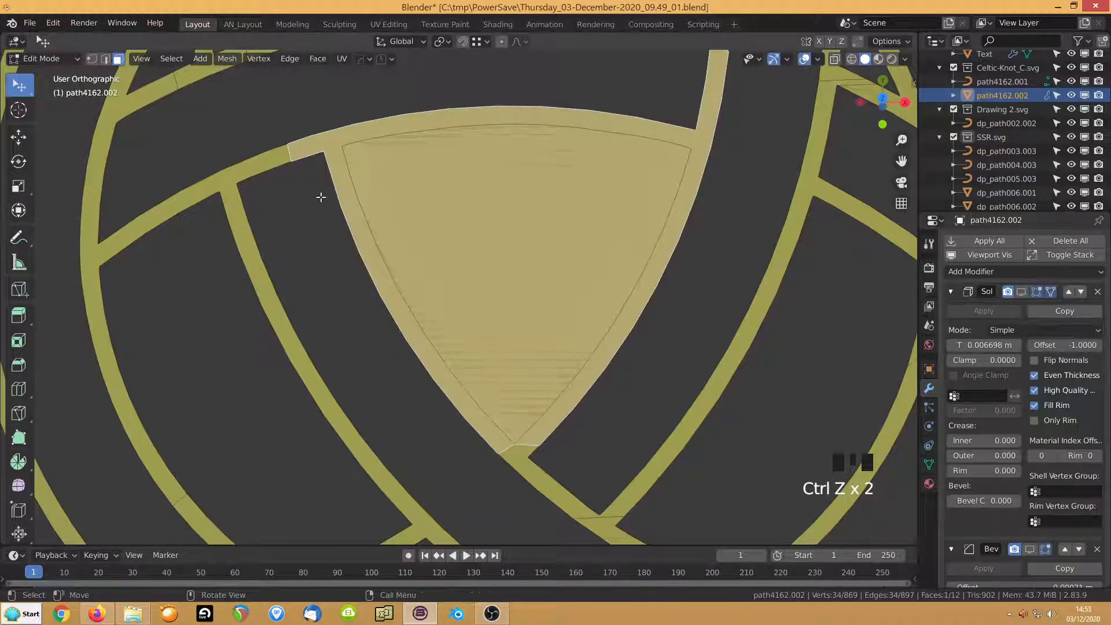
# Delete only the faces of the bordering strand and the filled triangular panel, keeping their edges and vertices
pyautogui.press('Delete')
pyautogui.click(321, 197)
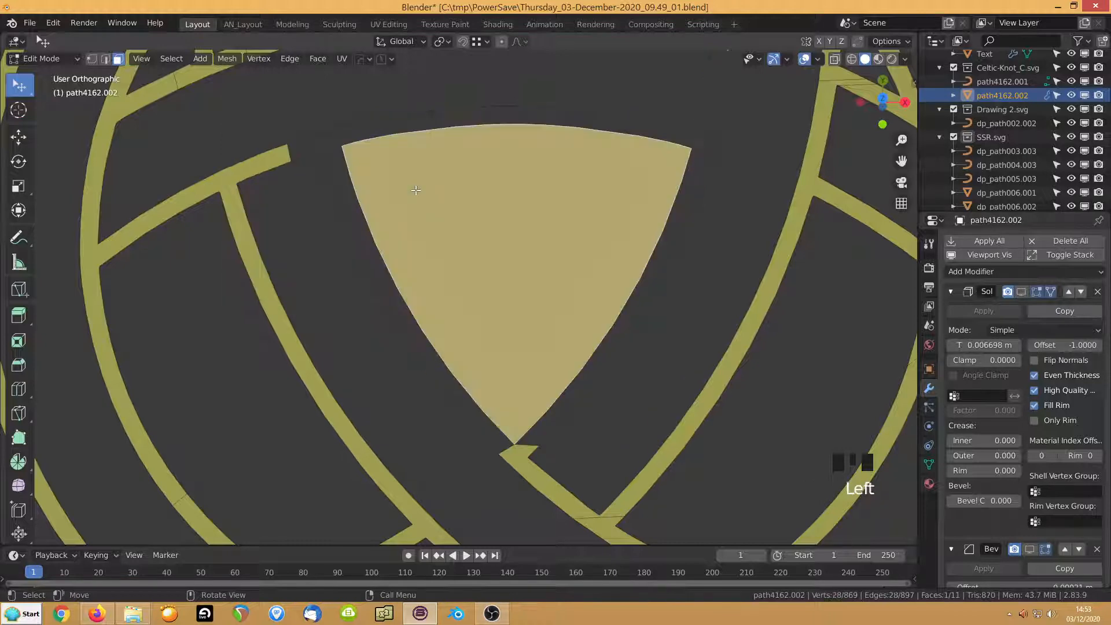
pyautogui.press('Delete')
pyautogui.click(417, 191)
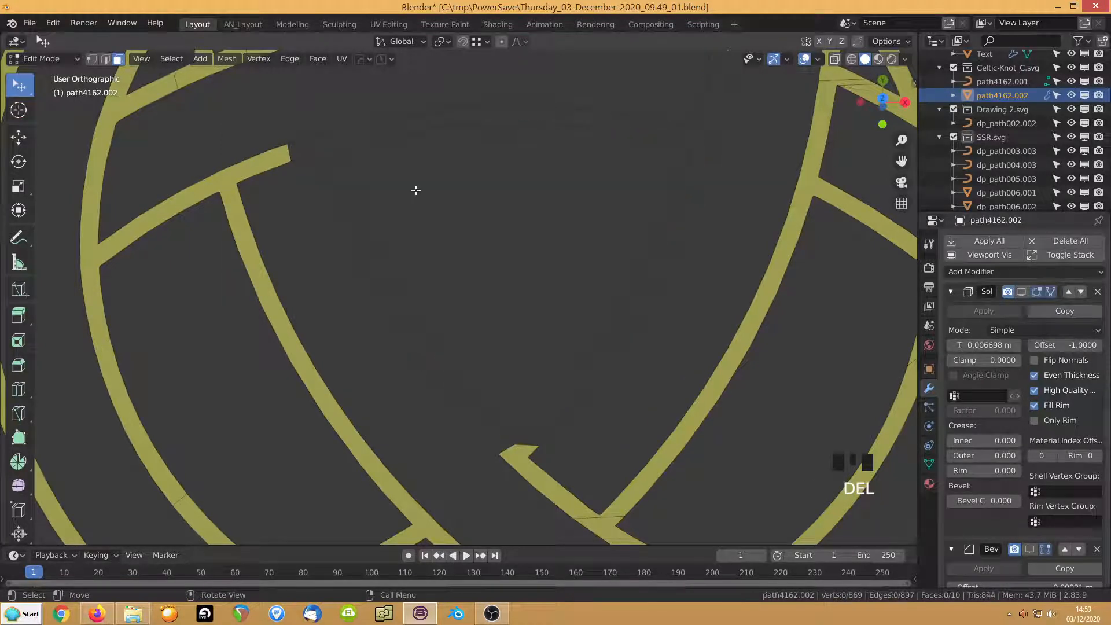
# Join facing vertices with cross edges at the middle of the triangle's top strand and just above its upper-right junction
pyautogui.keyDown('shift'); pyautogui.moveTo(400, 192); pyautogui.dragTo(391, 218, button='middle'); pyautogui.keyUp('shift')
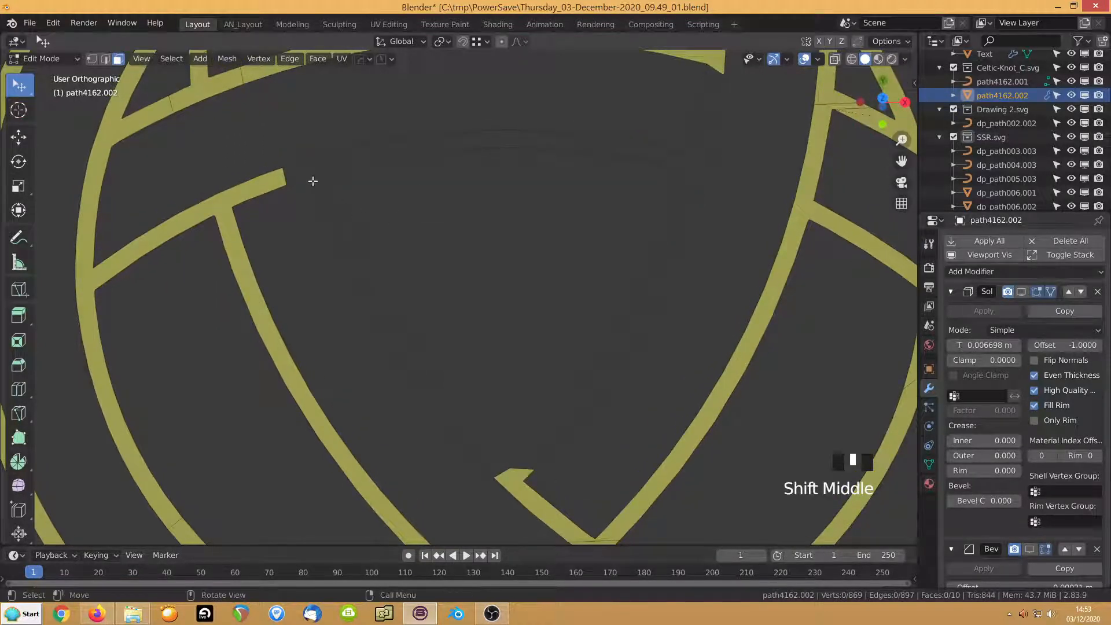
pyautogui.press('1')
pyautogui.click(483, 149)
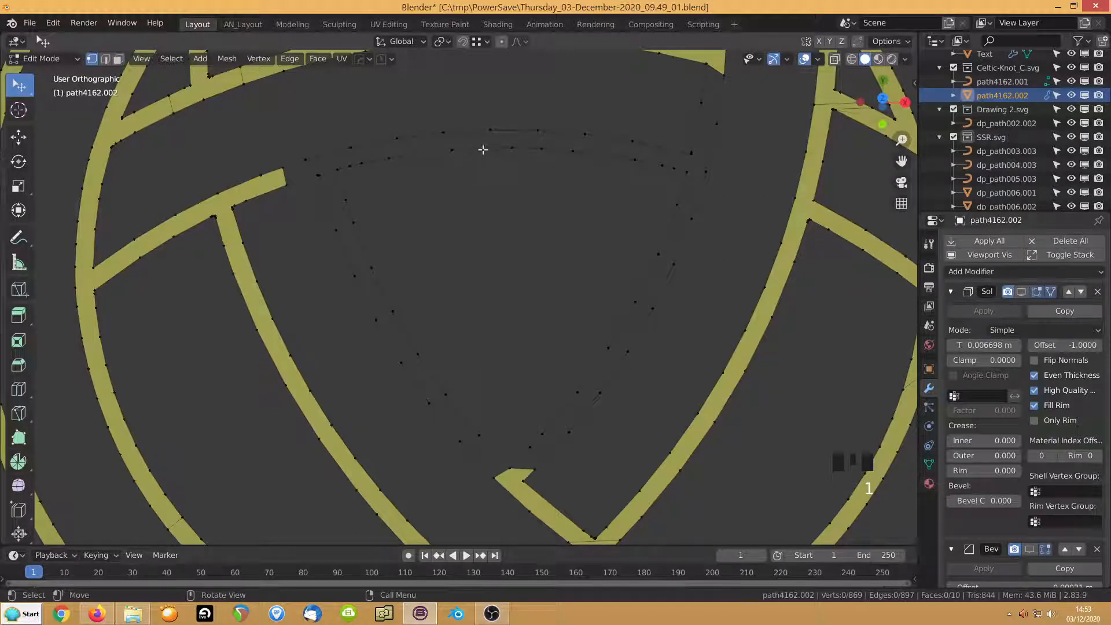
pyautogui.keyDown('shift'); pyautogui.click(486, 131); pyautogui.keyUp('shift')
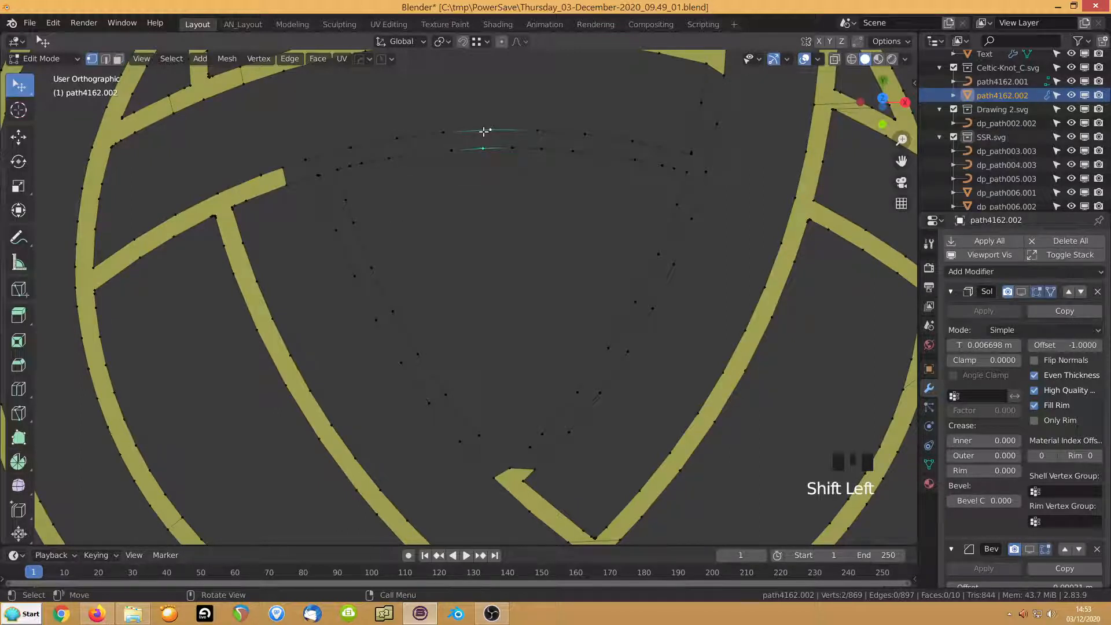
pyautogui.press('f')
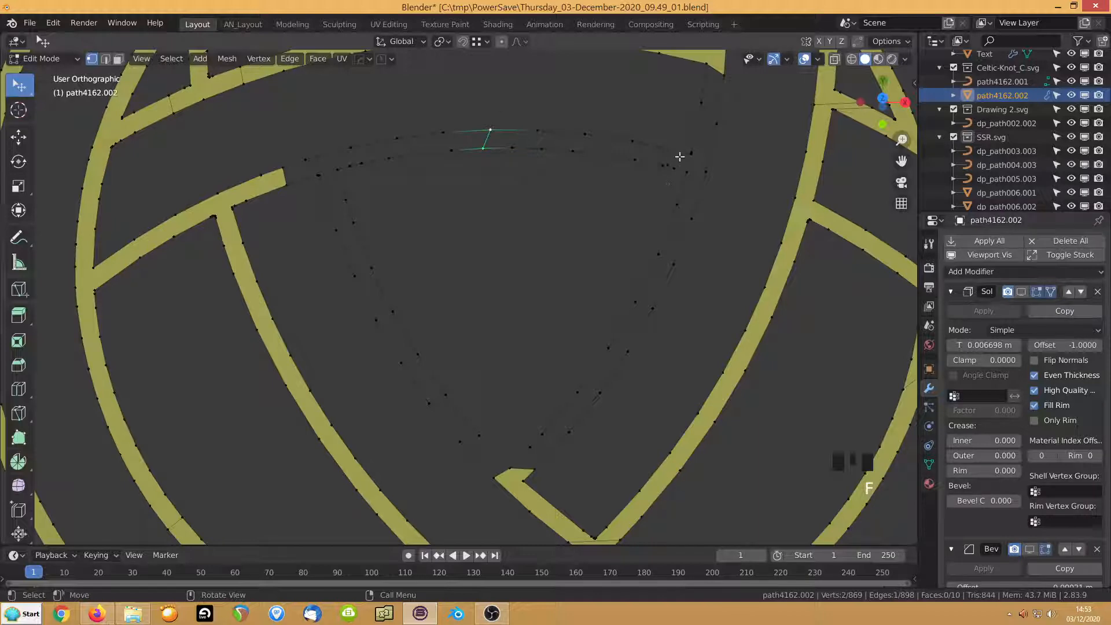
pyautogui.press('k')
pyautogui.click(701, 103)
pyautogui.keyDown('shift'); pyautogui.click(717, 123); pyautogui.keyUp('shift')
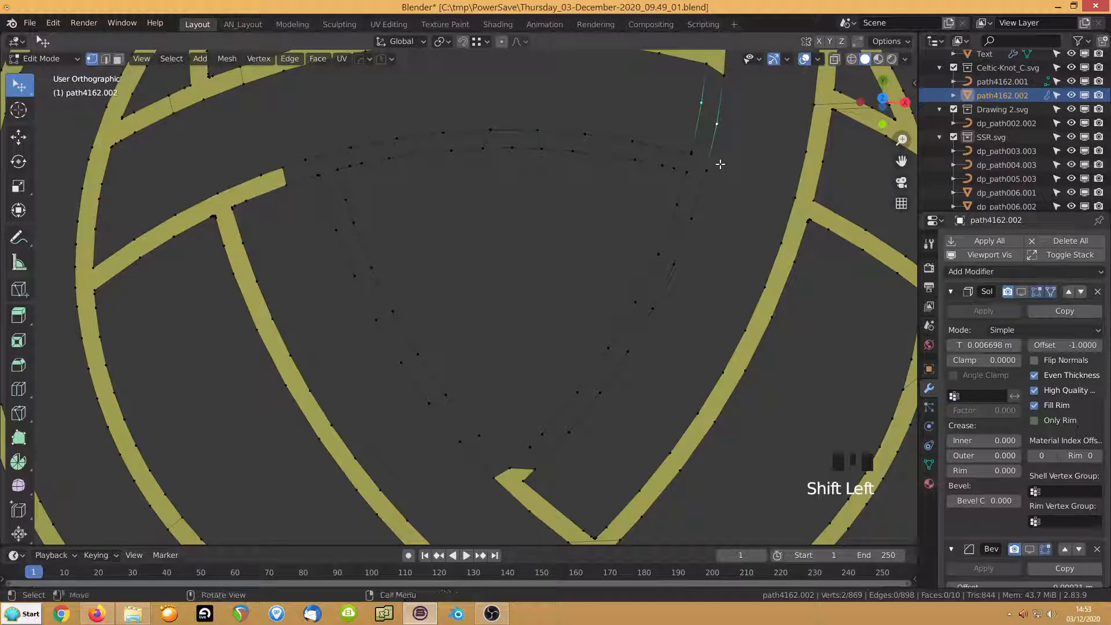
pyautogui.press('f')
# Join facing vertices with cross edges on the upper part of the triangle's right and left side strands
pyautogui.click(673, 265)
pyautogui.keyDown('shift'); pyautogui.click(658, 254); pyautogui.keyUp('shift')
pyautogui.press('f')
pyautogui.click(372, 267)
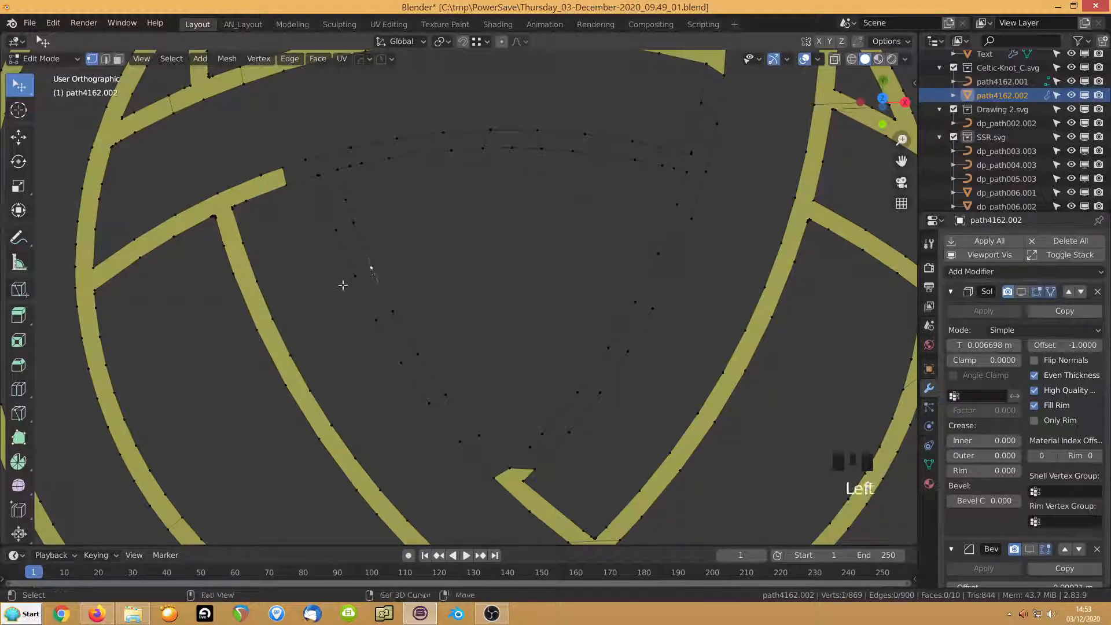
pyautogui.keyDown('shift'); pyautogui.click(348, 284); pyautogui.keyUp('shift')
pyautogui.press('f')
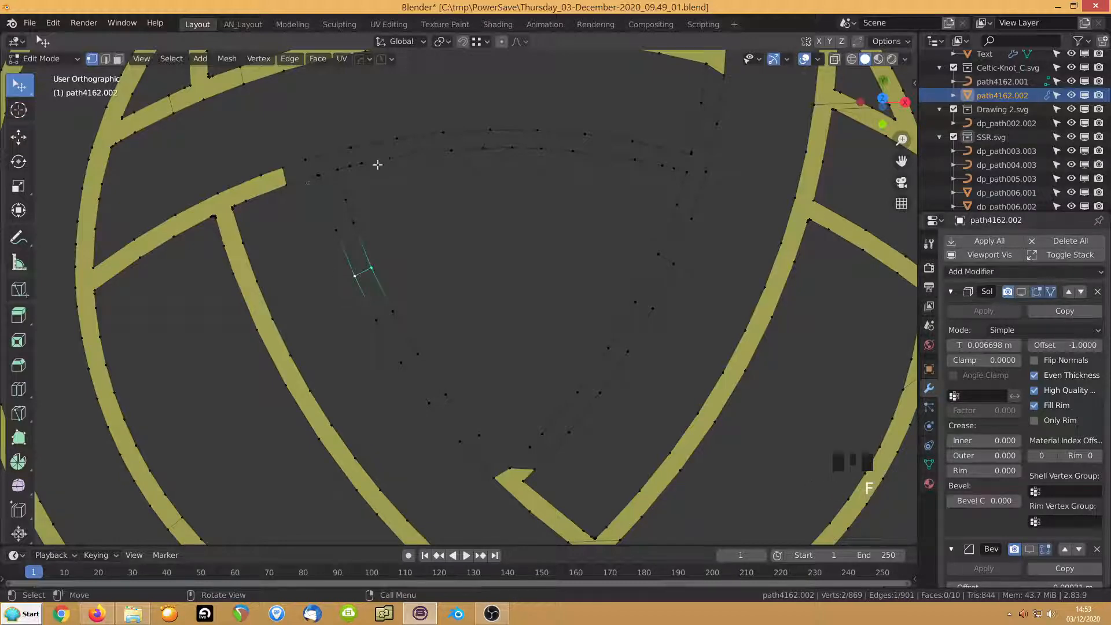
# Select the boundary edges around the triangle's upper-left junction, between the existing strand end and the new cross edges, and fill them with a face
pyautogui.press('2')
pyautogui.click(312, 162)
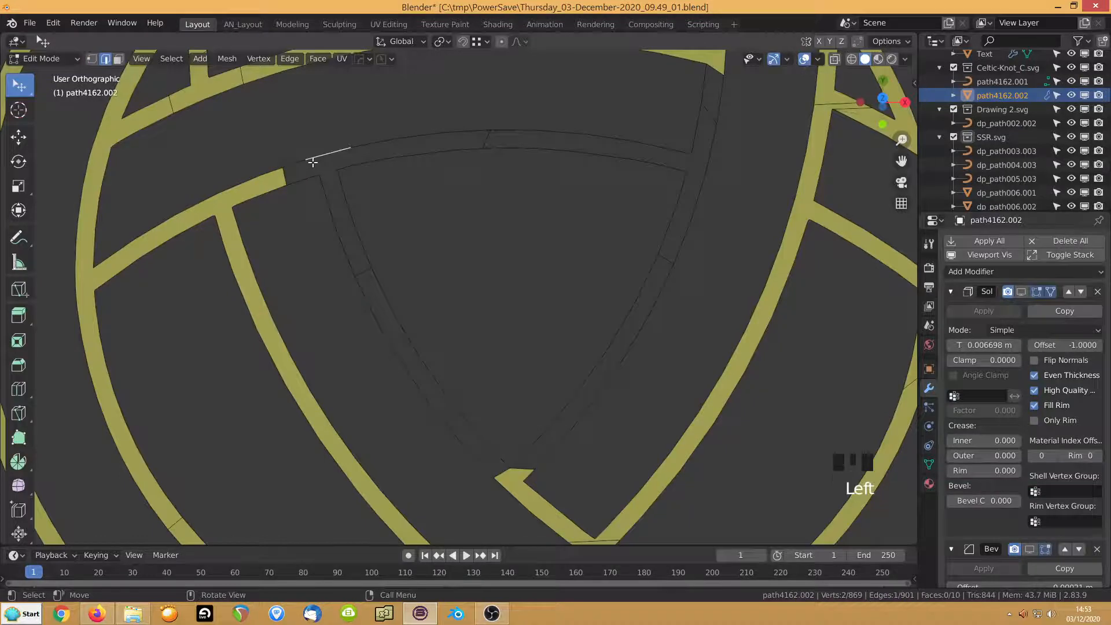
pyautogui.click(292, 165)
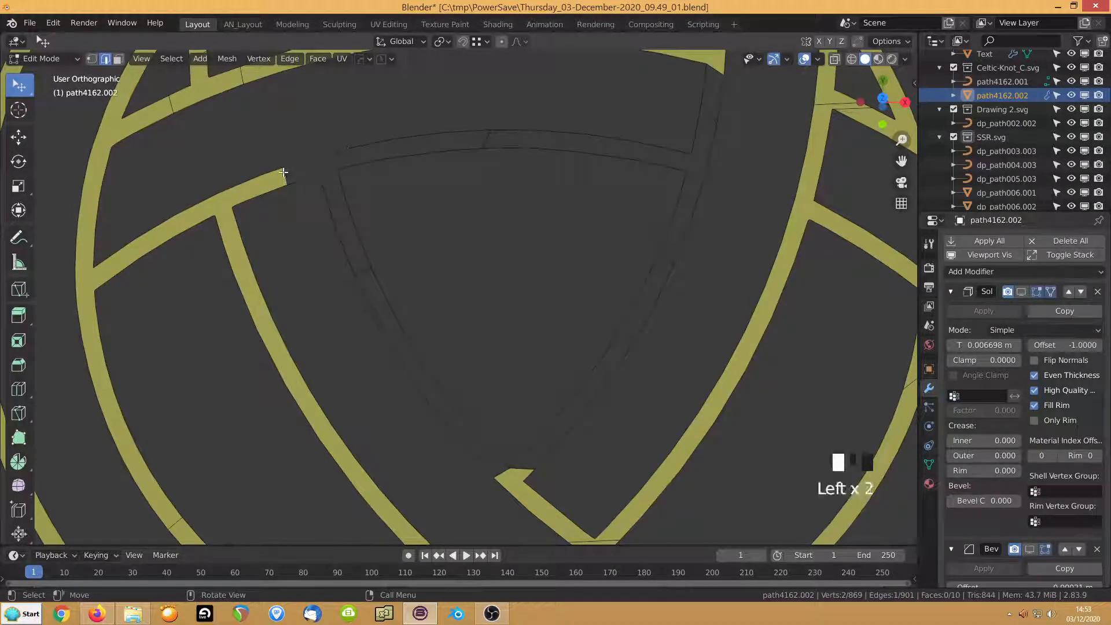
pyautogui.keyDown('ctrl'); pyautogui.click(472, 131); pyautogui.keyUp('ctrl')
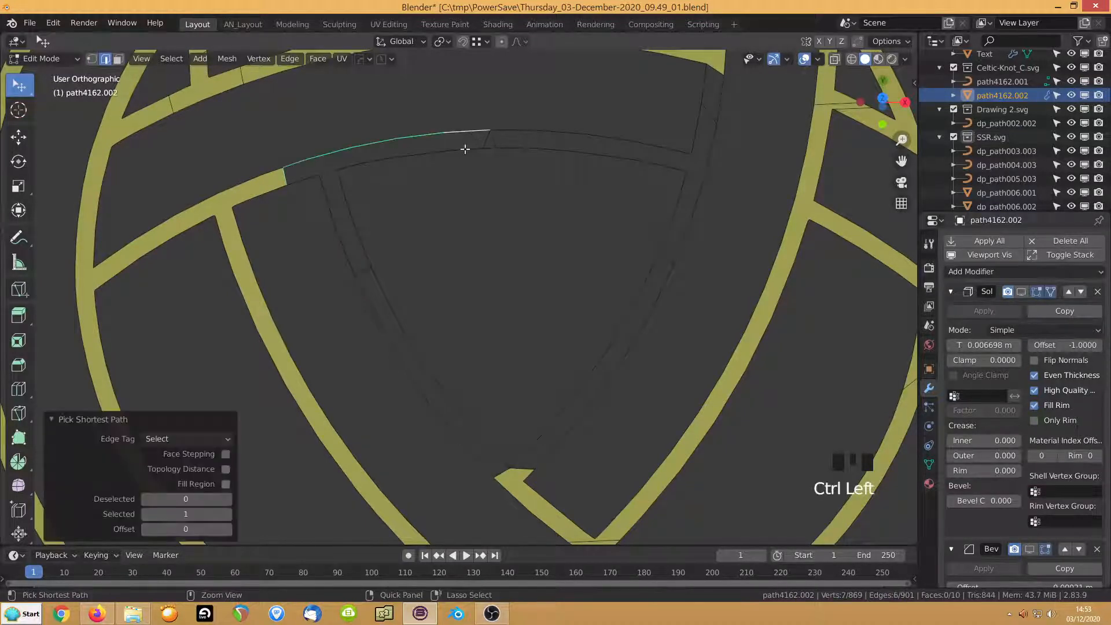
pyautogui.click(295, 167)
pyautogui.keyDown('ctrl'); pyautogui.click(332, 150); pyautogui.keyUp('ctrl')
pyautogui.keyDown('ctrl'); pyautogui.click(484, 136); pyautogui.keyUp('ctrl')
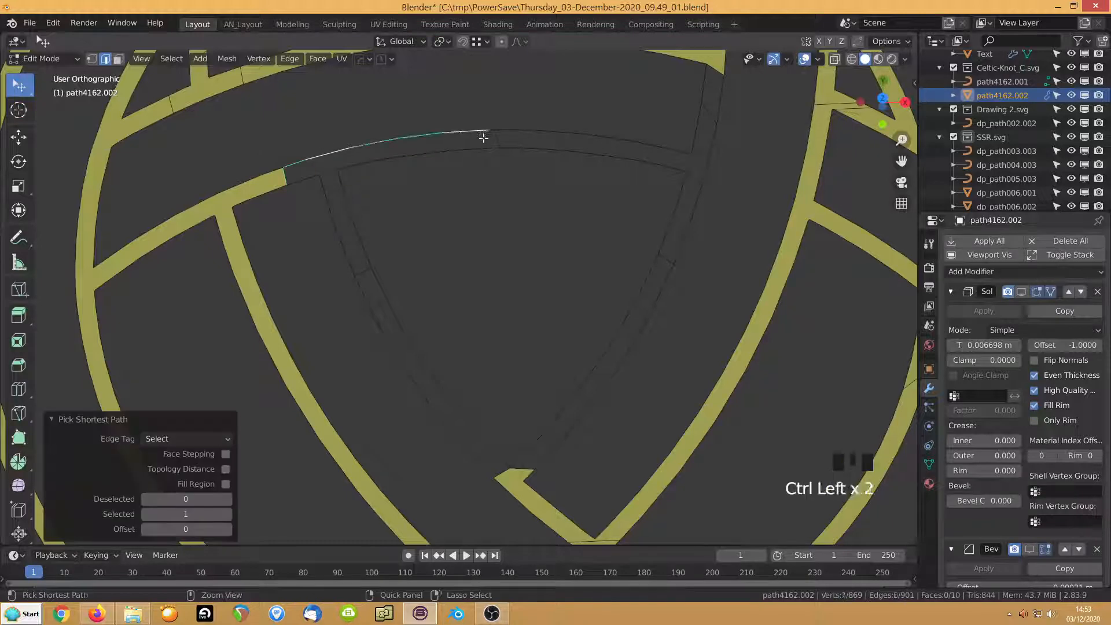
pyautogui.keyDown('ctrl'); pyautogui.click(464, 147); pyautogui.keyUp('ctrl')
pyautogui.keyDown('ctrl'); pyautogui.click(363, 163); pyautogui.keyUp('ctrl')
pyautogui.keyDown('ctrl'); pyautogui.click(344, 196); pyautogui.keyUp('ctrl')
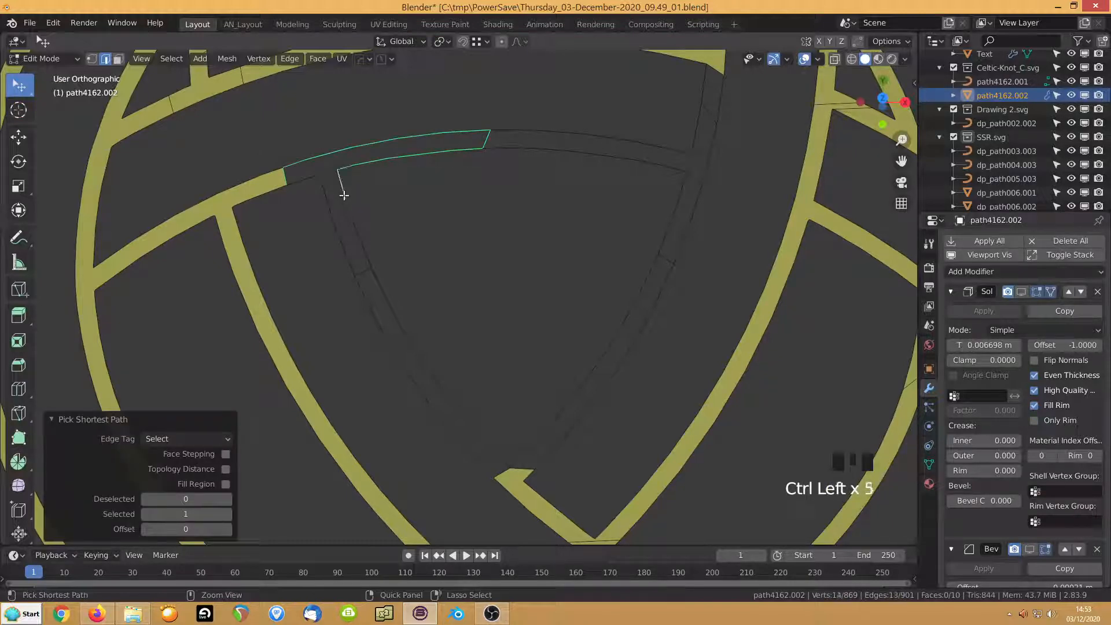
pyautogui.keyDown('ctrl'); pyautogui.click(368, 261); pyautogui.keyUp('ctrl')
pyautogui.keyDown('ctrl'); pyautogui.click(362, 272); pyautogui.keyUp('ctrl')
pyautogui.keyDown('ctrl'); pyautogui.click(341, 246); pyautogui.keyUp('ctrl')
pyautogui.keyDown('ctrl'); pyautogui.click(320, 196); pyautogui.keyUp('ctrl')
pyautogui.keyDown('ctrl'); pyautogui.click(304, 180); pyautogui.keyUp('ctrl')
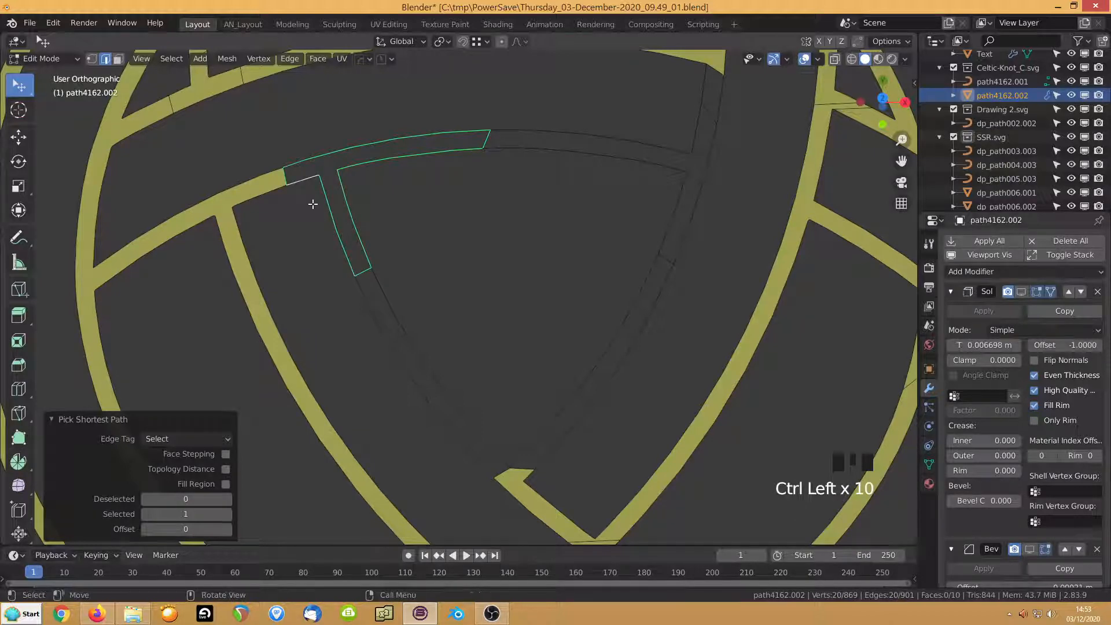
pyautogui.press('f')
# Select the boundary edges around the triangle's upper-right junction, out to the three surrounding cross edges, and fill them with a face
pyautogui.click(486, 137)
pyautogui.keyDown('ctrl'); pyautogui.click(622, 139); pyautogui.keyUp('ctrl')
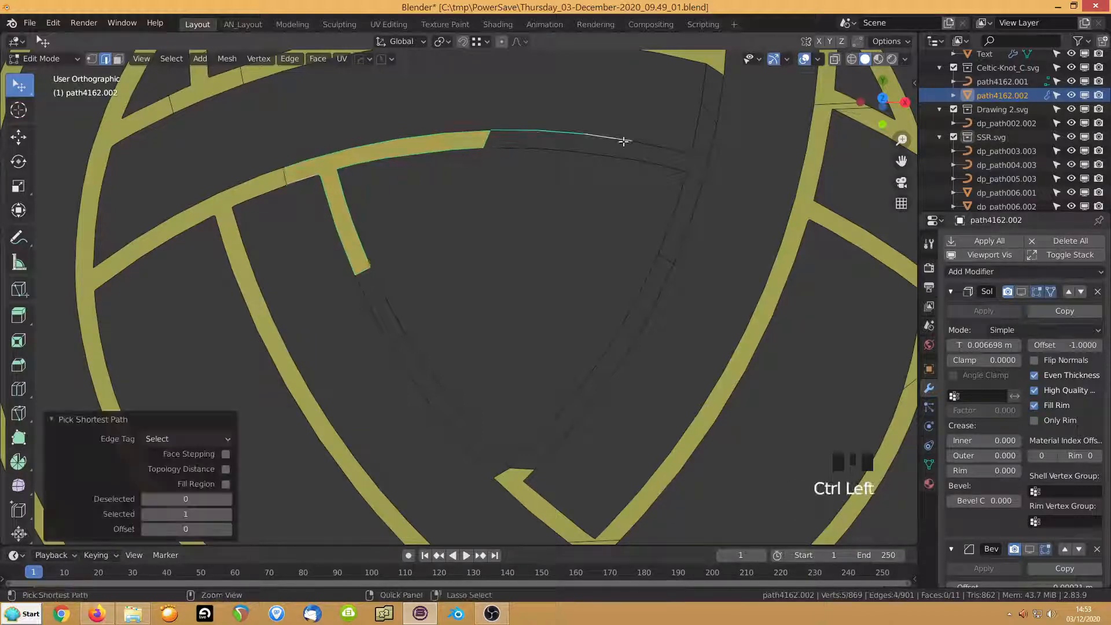
pyautogui.keyDown('ctrl'); pyautogui.click(677, 151); pyautogui.keyUp('ctrl')
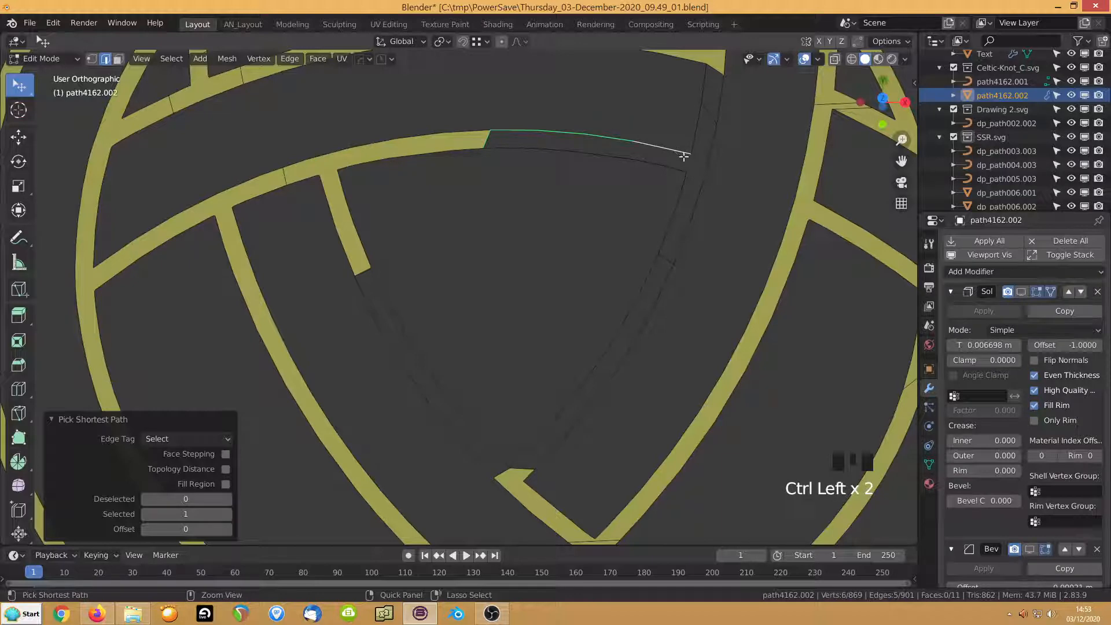
pyautogui.keyDown('ctrl'); pyautogui.click(699, 117); pyautogui.keyUp('ctrl')
pyautogui.keyDown('ctrl'); pyautogui.click(714, 164); pyautogui.keyUp('ctrl')
pyautogui.keyDown('ctrl'); pyautogui.click(685, 260); pyautogui.keyUp('ctrl')
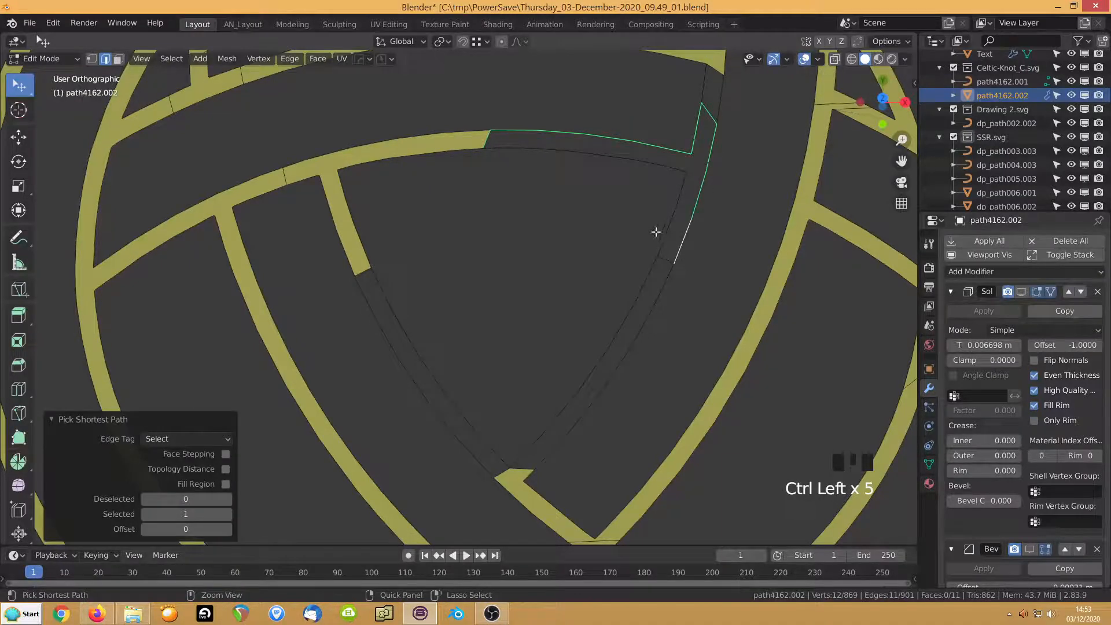
pyautogui.keyDown('ctrl'); pyautogui.click(657, 231); pyautogui.keyUp('ctrl')
pyautogui.keyDown('ctrl'); pyautogui.click(634, 168); pyautogui.keyUp('ctrl')
pyautogui.keyDown('ctrl'); pyautogui.click(496, 154); pyautogui.keyUp('ctrl')
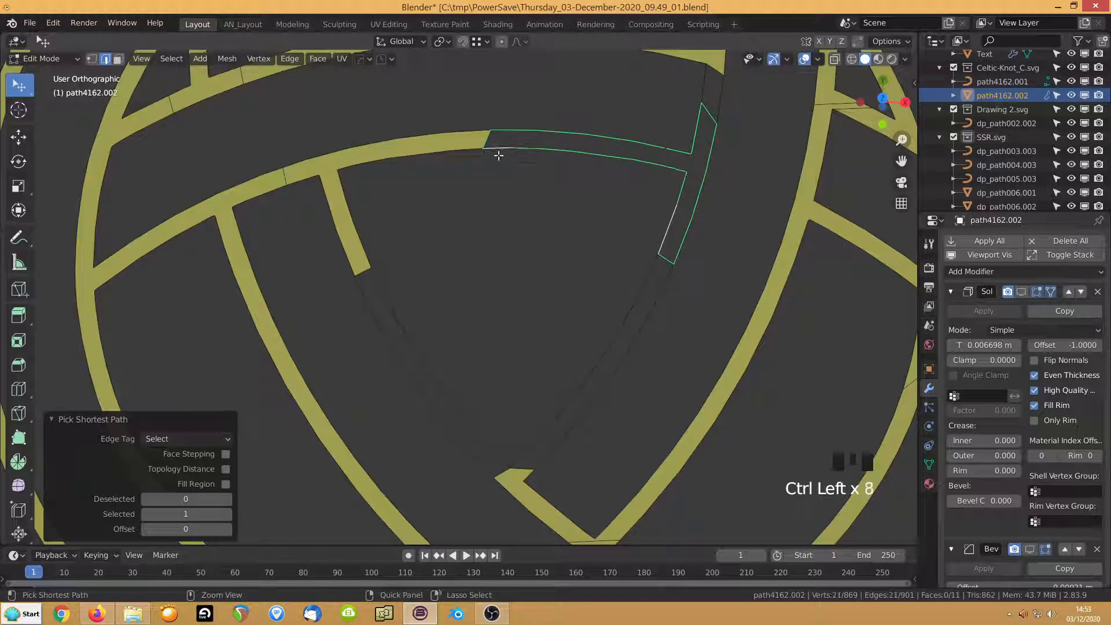
pyautogui.keyDown('ctrl'); pyautogui.click(498, 164); pyautogui.keyUp('ctrl')
pyautogui.press('f')
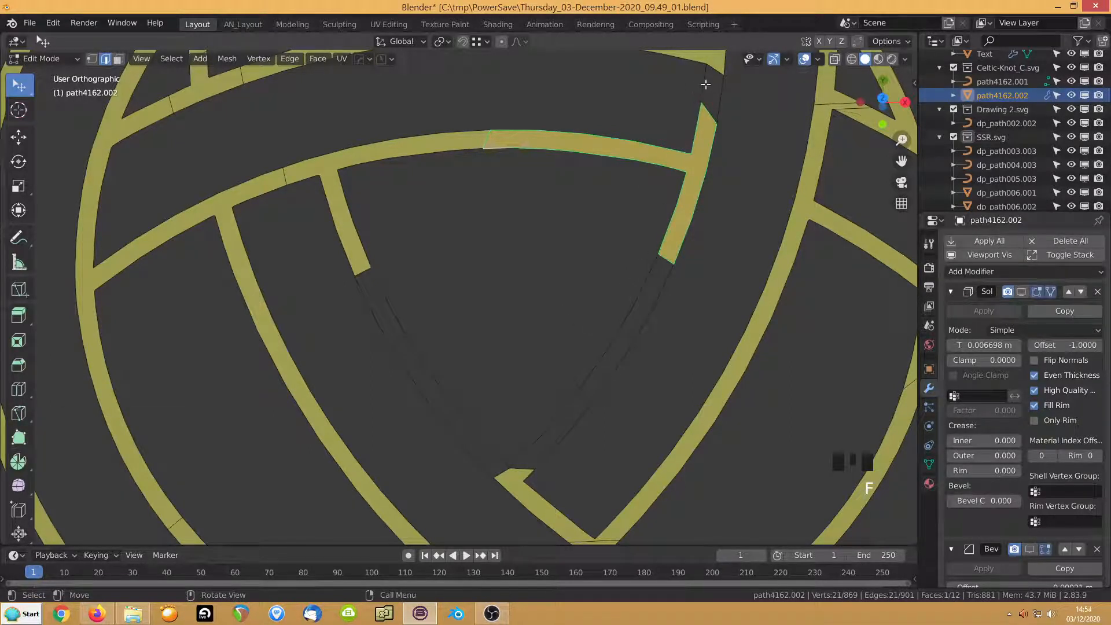
# Fill the short gap in the strand just above the triangle's upper-right junction with a face
pyautogui.click(705, 85)
pyautogui.keyDown('ctrl'); pyautogui.click(717, 72); pyautogui.keyUp('ctrl')
pyautogui.keyDown('ctrl'); pyautogui.click(720, 107); pyautogui.keyUp('ctrl')
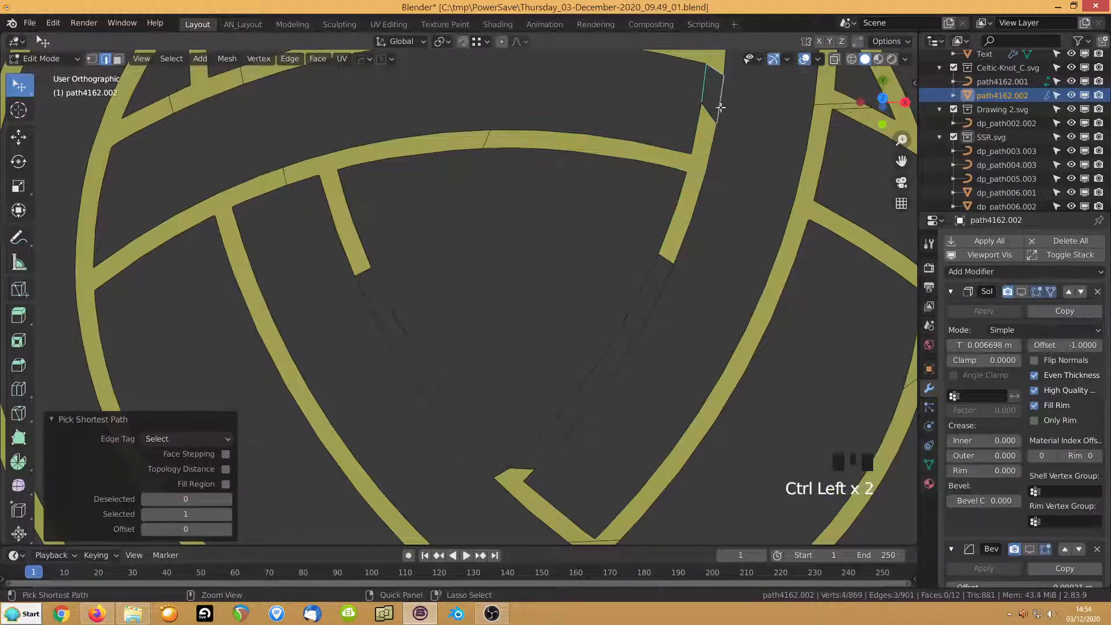
pyautogui.press('f')
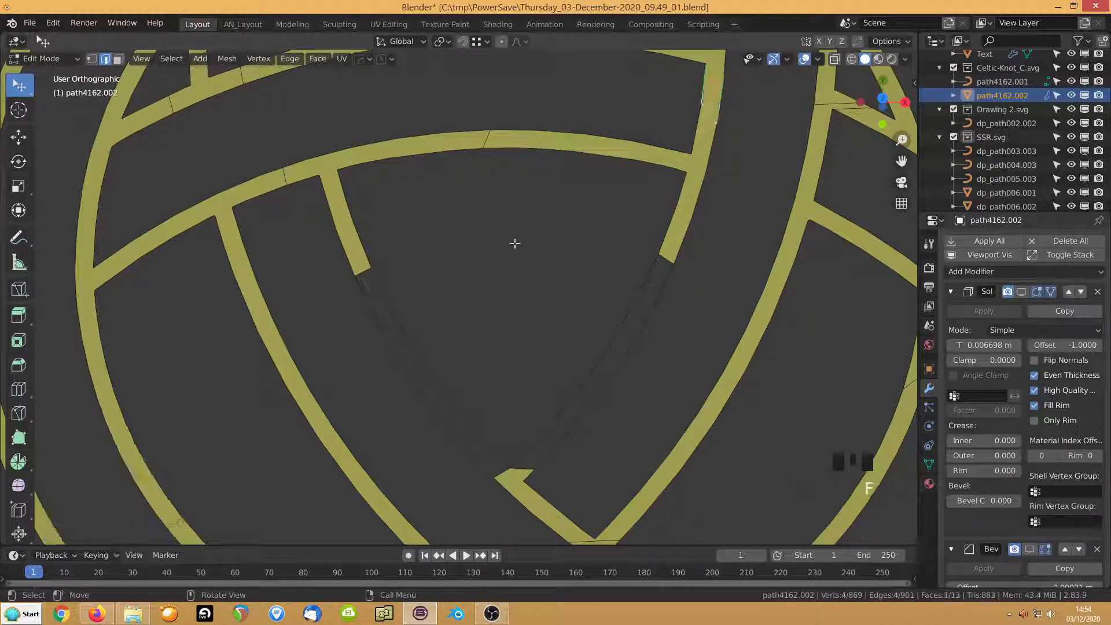
# Select both border edge paths on the lower part of the triangle's left side strand and fill them with a face
pyautogui.click(375, 277)
pyautogui.keyDown('ctrl'); pyautogui.click(508, 468); pyautogui.keyUp('ctrl')
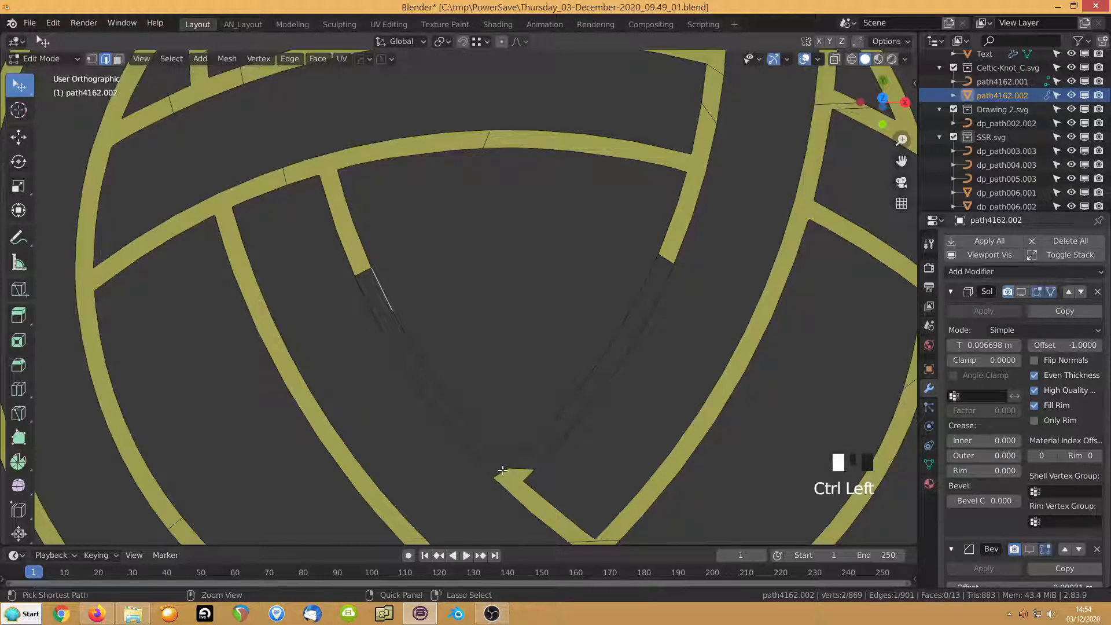
pyautogui.keyDown('ctrl'); pyautogui.click(384, 358); pyautogui.keyUp('ctrl')
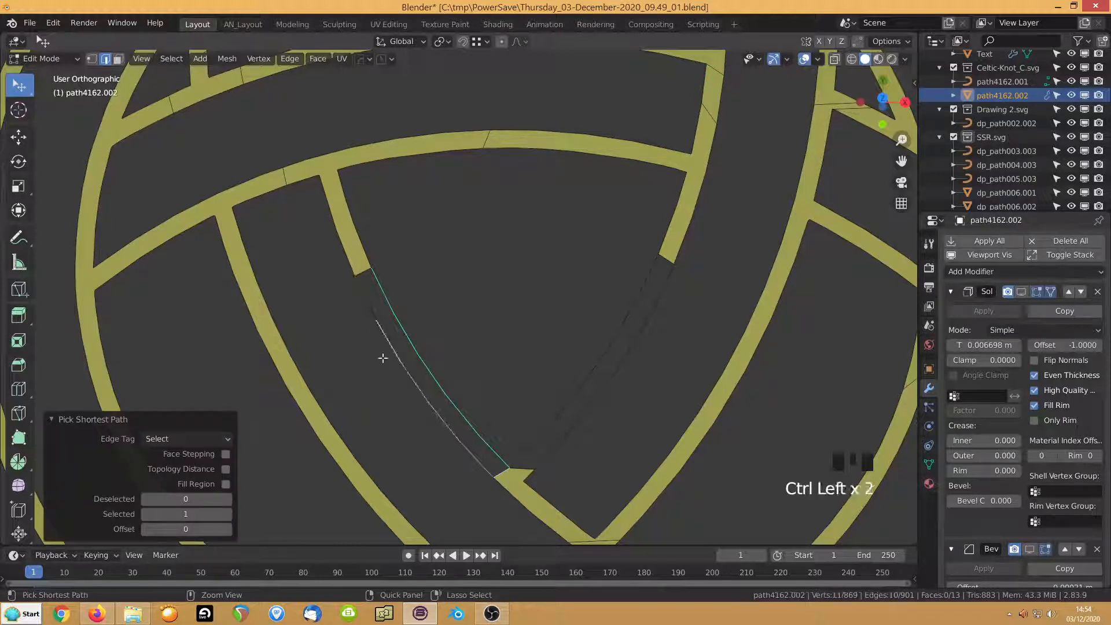
pyautogui.press('f')
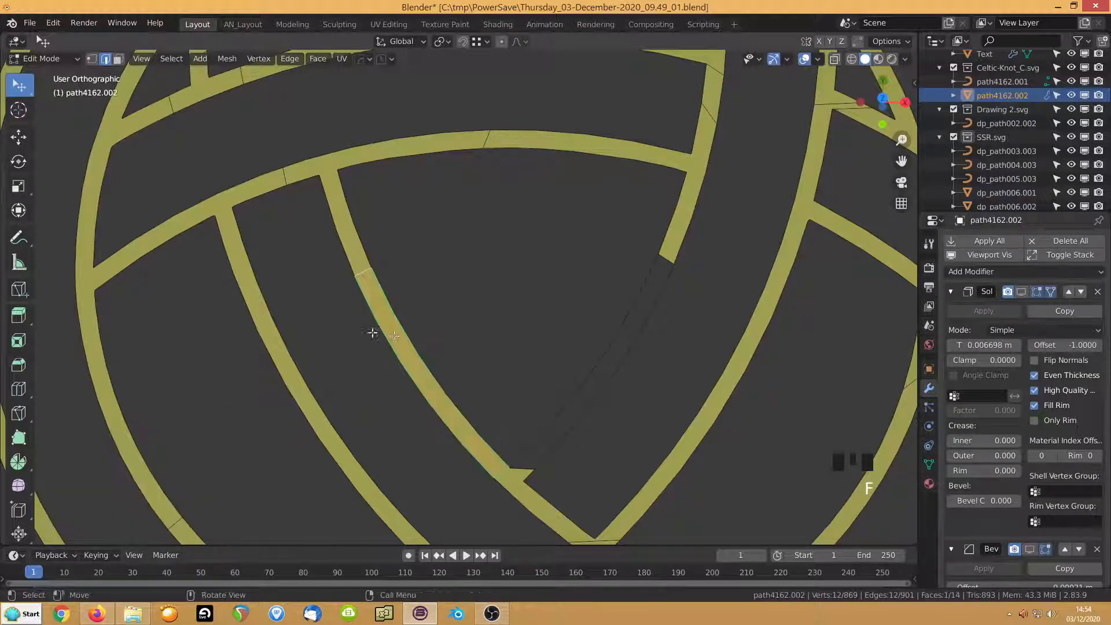
# Select the border edges on the lower part of the triangle's right side strand and fill them with a face
pyautogui.click(664, 266)
pyautogui.keyDown('ctrl'); pyautogui.click(647, 342); pyautogui.keyUp('ctrl')
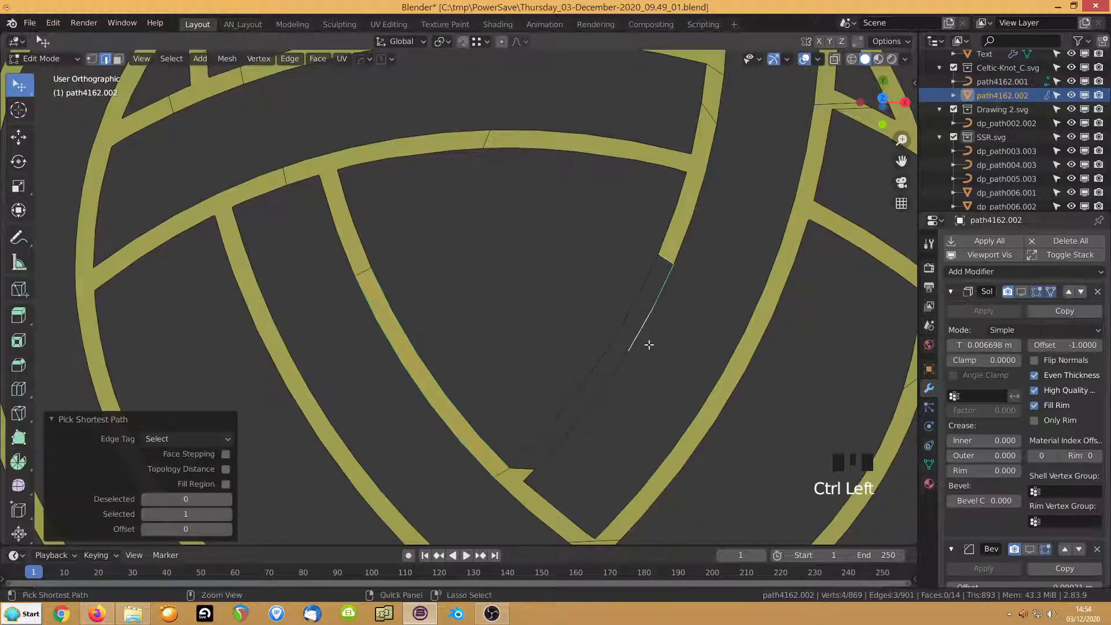
pyautogui.keyDown('ctrl'); pyautogui.click(524, 437); pyautogui.keyUp('ctrl')
pyautogui.keyDown('ctrl'); pyautogui.click(643, 256); pyautogui.keyUp('ctrl')
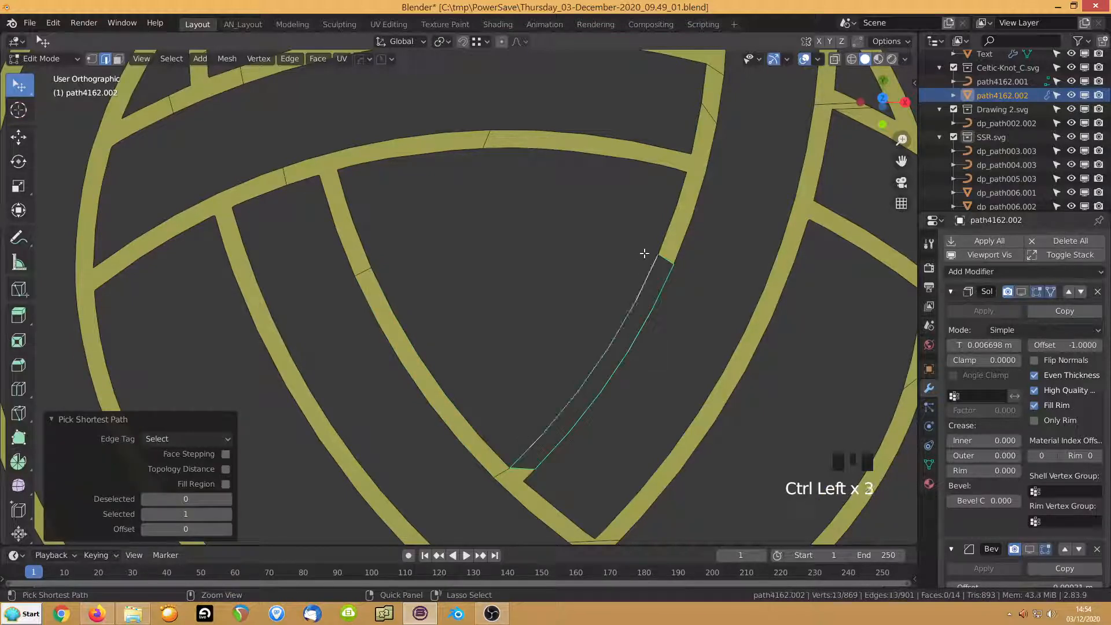
pyautogui.press('f')
pyautogui.click(567, 349)
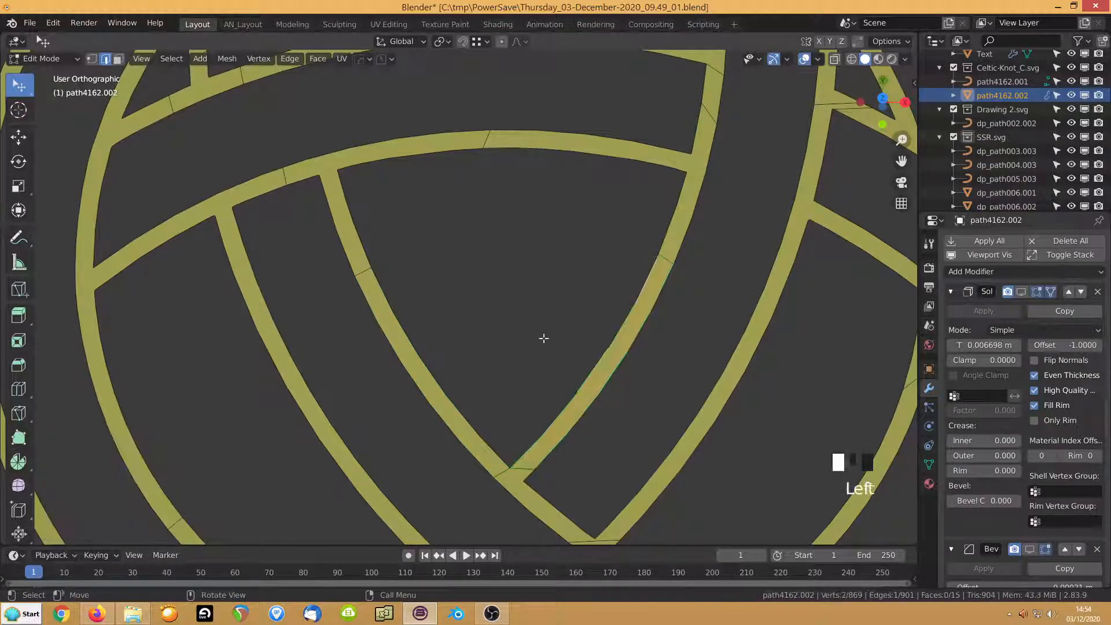
# Add cross edges on both side strands just above the triangle's bottom corner, knife-cutting the right one and joining facing vertices on the left
pyautogui.keyDown('shift'); pyautogui.moveTo(511, 459); pyautogui.dragTo(476, 395, button='middle'); pyautogui.keyUp('shift')
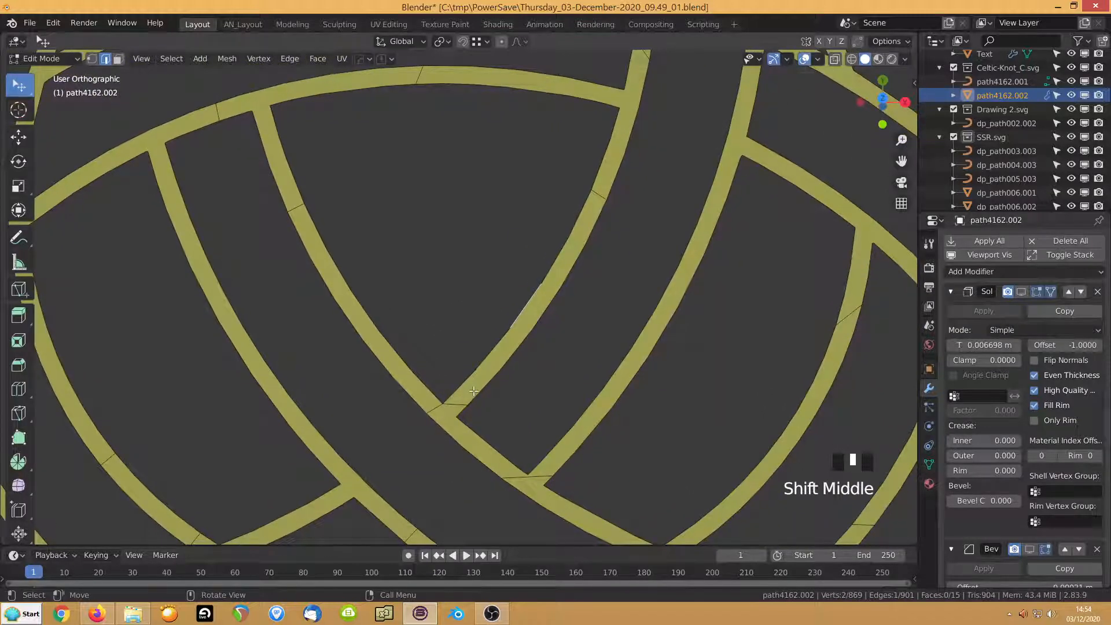
pyautogui.press('1')
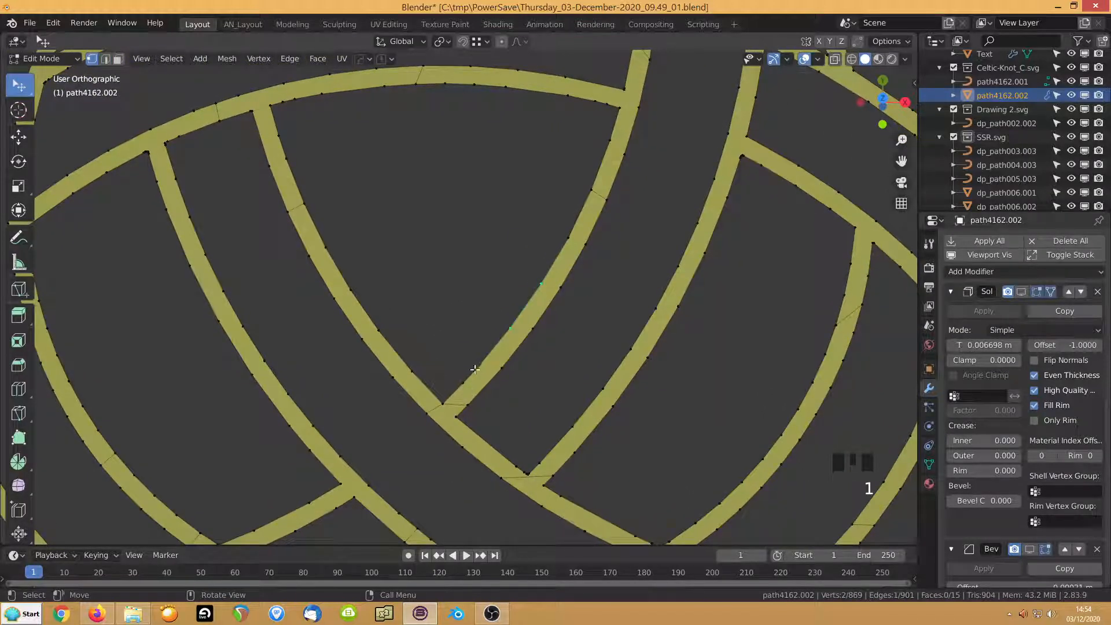
pyautogui.press('k')
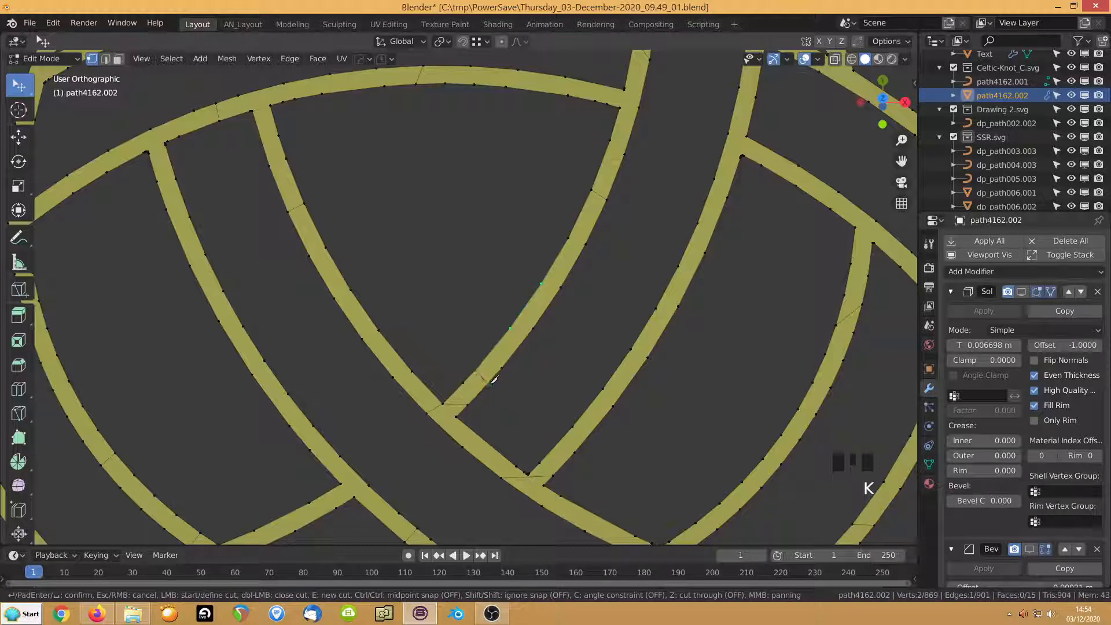
pyautogui.click(412, 372)
pyautogui.keyDown('shift'); pyautogui.click(389, 377); pyautogui.keyUp('shift')
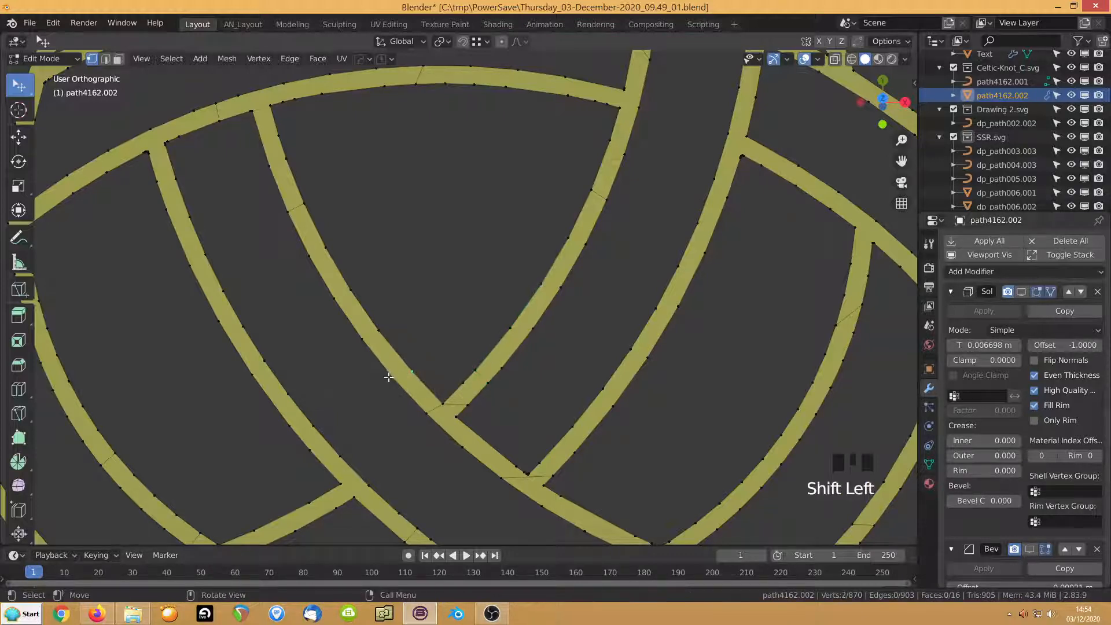
pyautogui.press('j')
# Dissolve the two slanted edges at the triangle's bottom corner with Dissolve Verts turned off
pyautogui.press('2')
pyautogui.scroll(1, 435, 413)
pyautogui.click(430, 431)
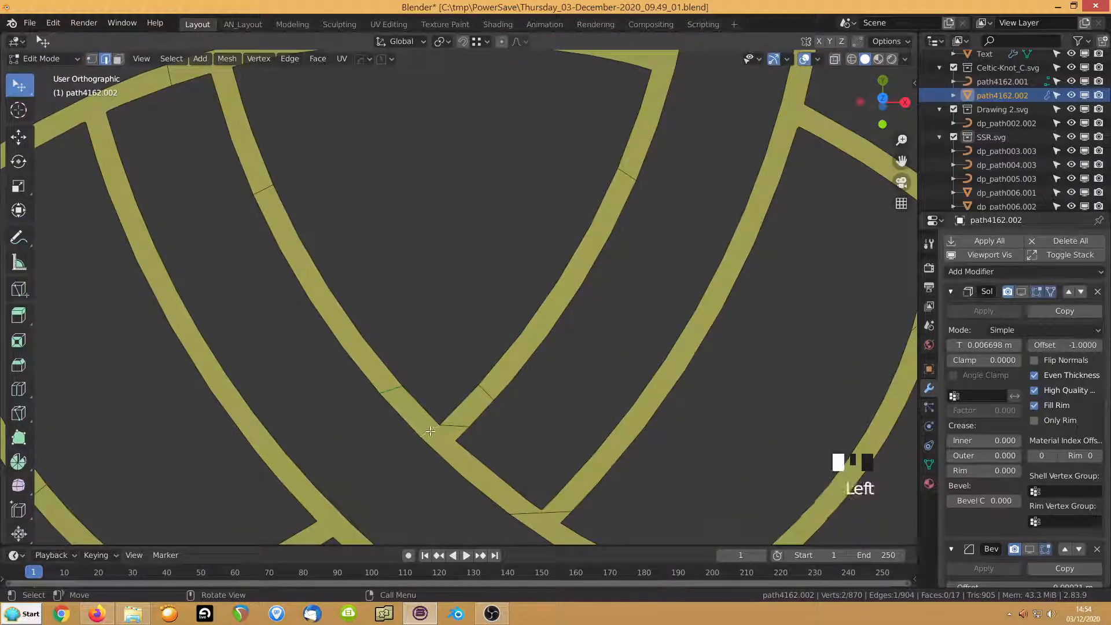
pyautogui.keyDown('shift'); pyautogui.click(424, 377); pyautogui.keyUp('shift')
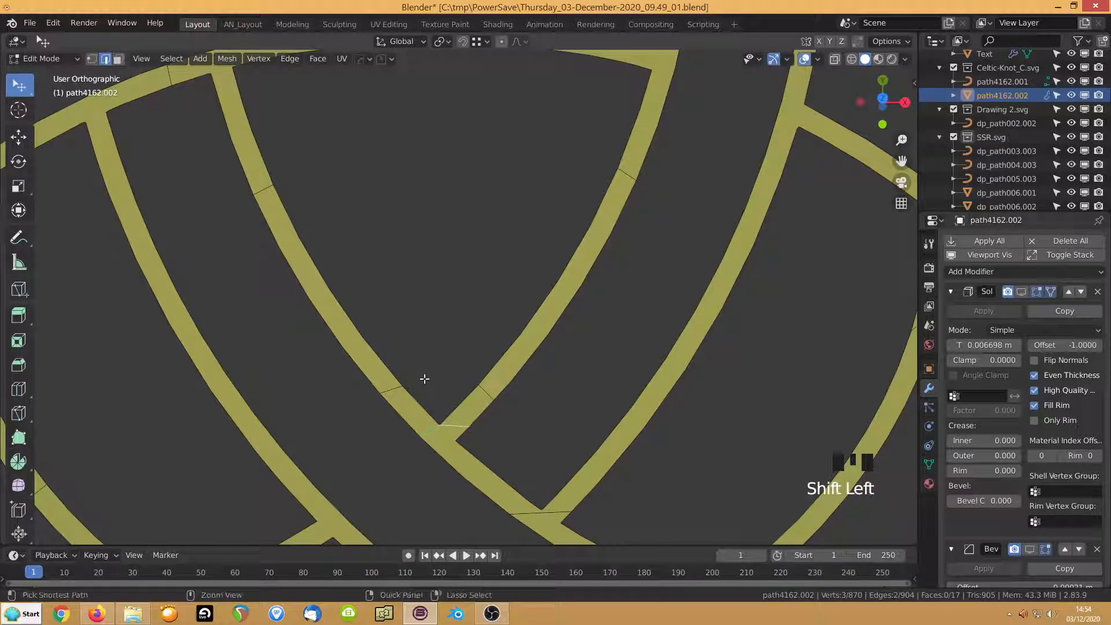
pyautogui.hotkey('ctrl', 'x')
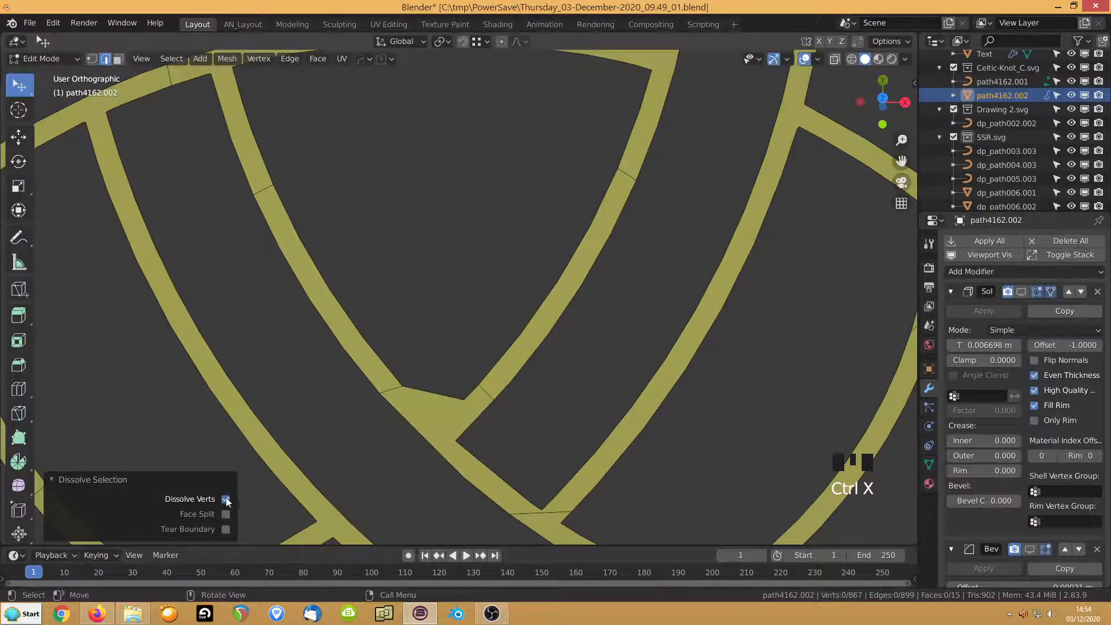
pyautogui.click(225, 500)
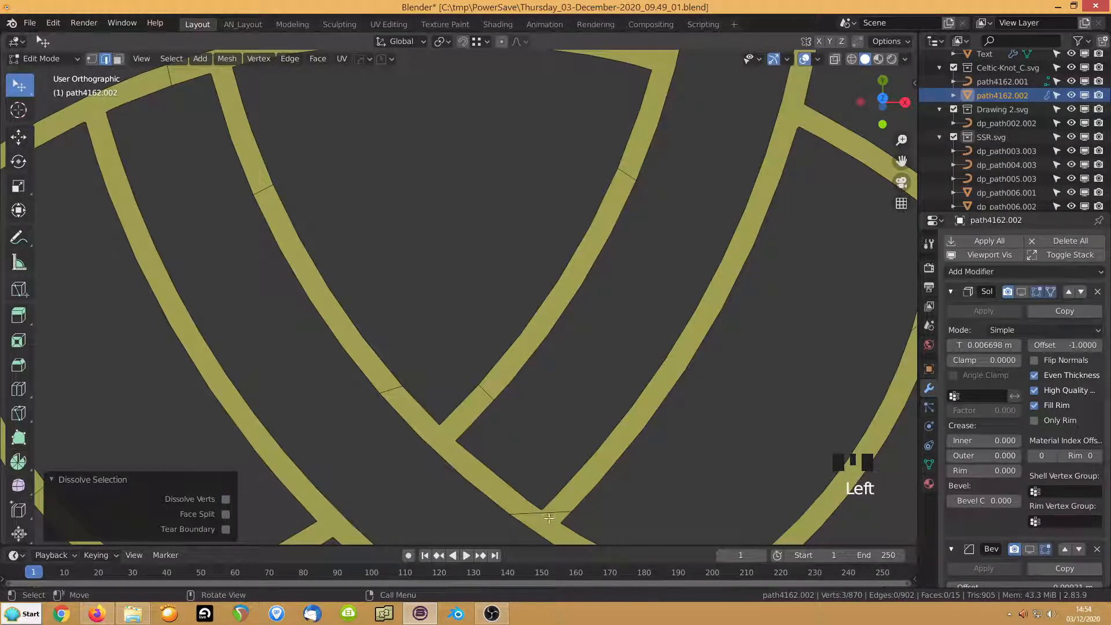
# Knife-cut cross edges on all three strands around the next junction below the triangle: upper-left, lower-right and on the branch going up
pyautogui.keyDown('shift'); pyautogui.moveTo(545, 513); pyautogui.dragTo(535, 402, button='middle'); pyautogui.keyUp('shift')
pyautogui.press('1')
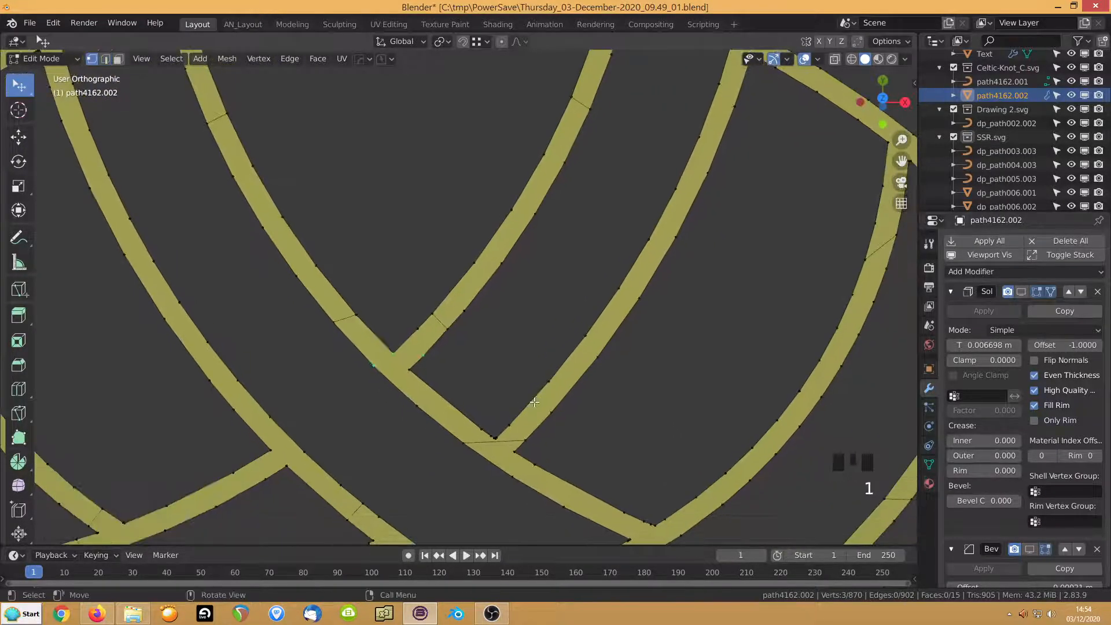
pyautogui.press('k')
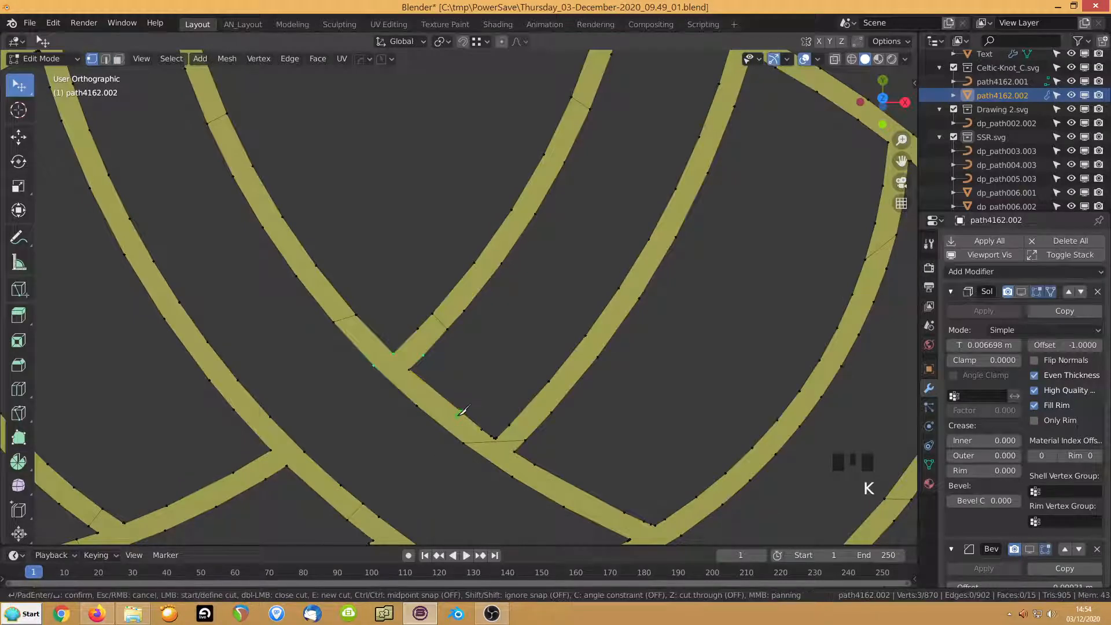
pyautogui.click(460, 411)
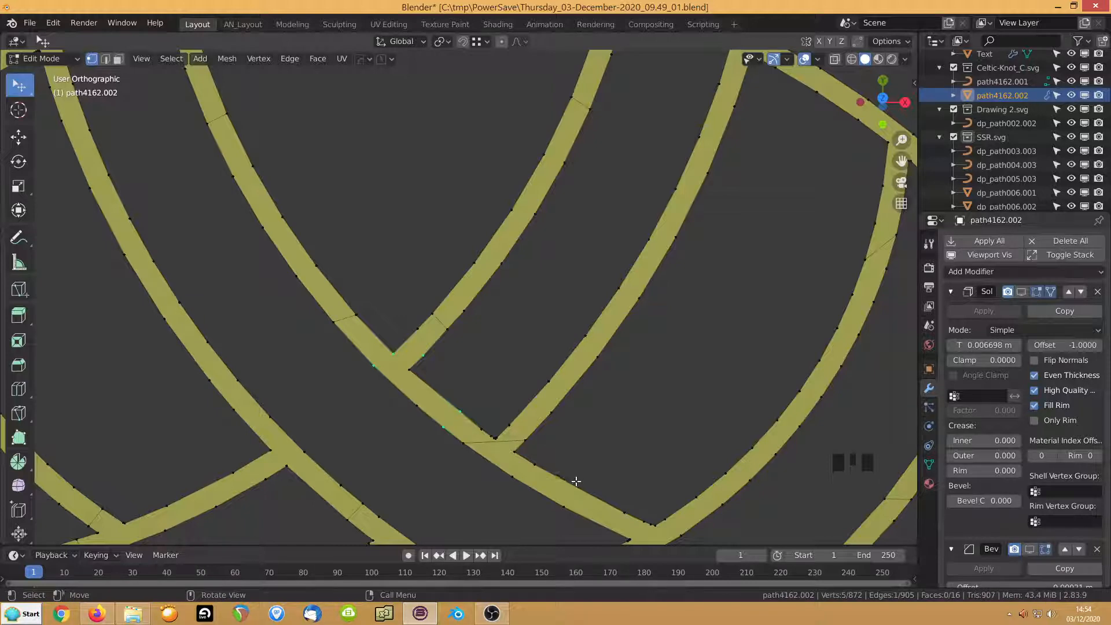
pyautogui.press('k')
pyautogui.click(564, 507)
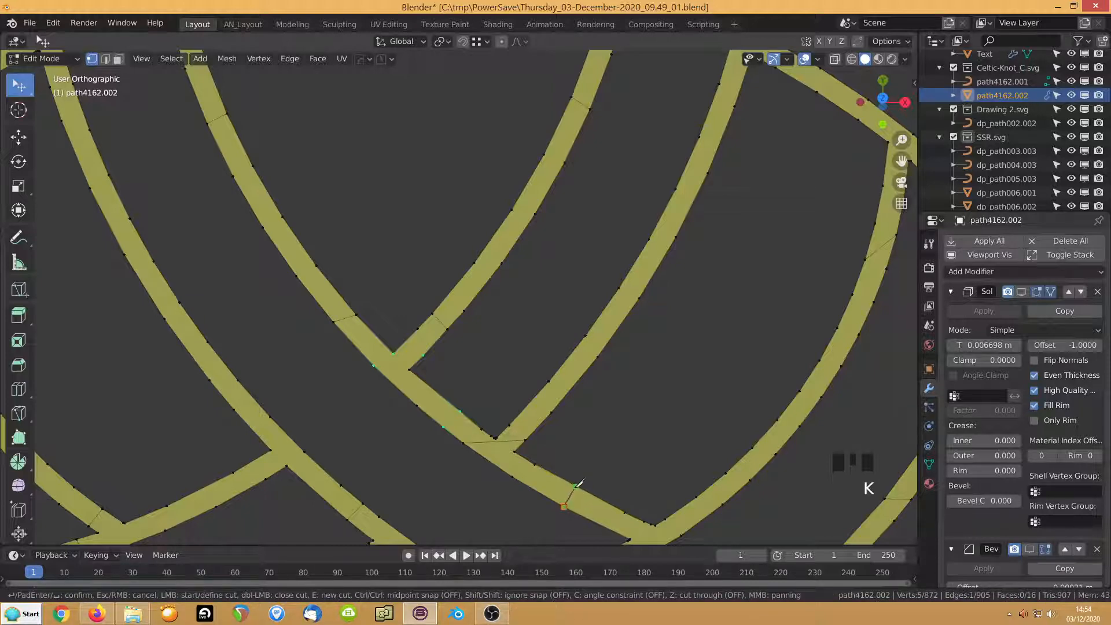
pyautogui.click(576, 487)
pyautogui.press('Return')
pyautogui.press('k')
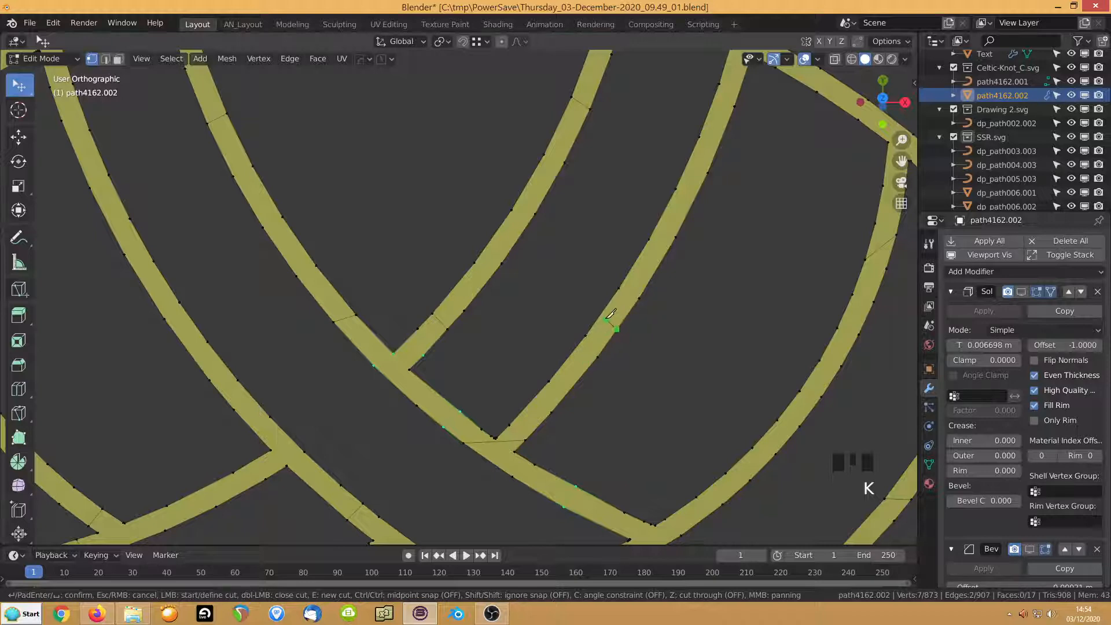
pyautogui.click(600, 314)
pyautogui.press('Return')
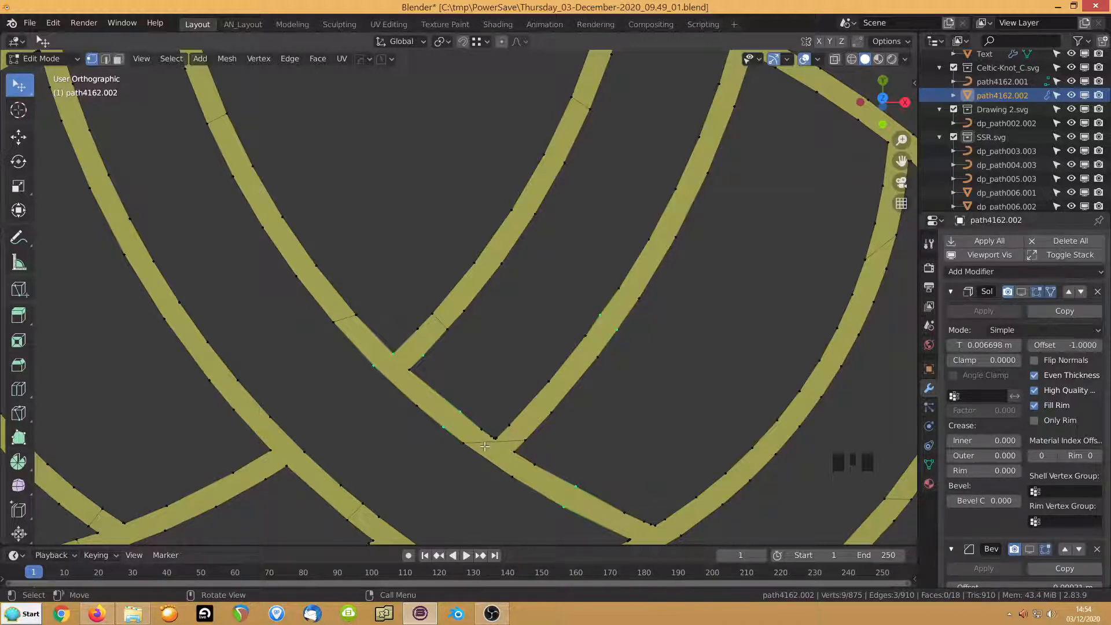
# Dissolve the slanted edge across the junction below the triangle with Dissolve Verts turned off
pyautogui.press('2')
pyautogui.hotkey('ctrl', 'x')
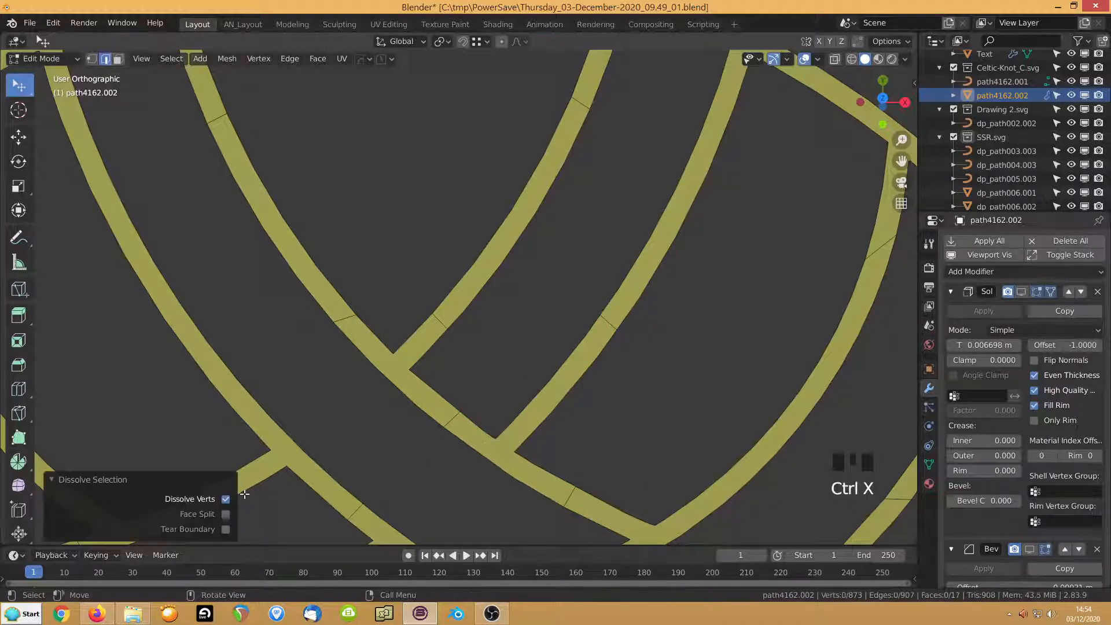
pyautogui.click(226, 499)
pyautogui.click(512, 421)
# Turn on viewport display of the knot's modifiers and return to Object Mode with an angled view of the whole knot
pyautogui.scroll(-5, 521, 421)
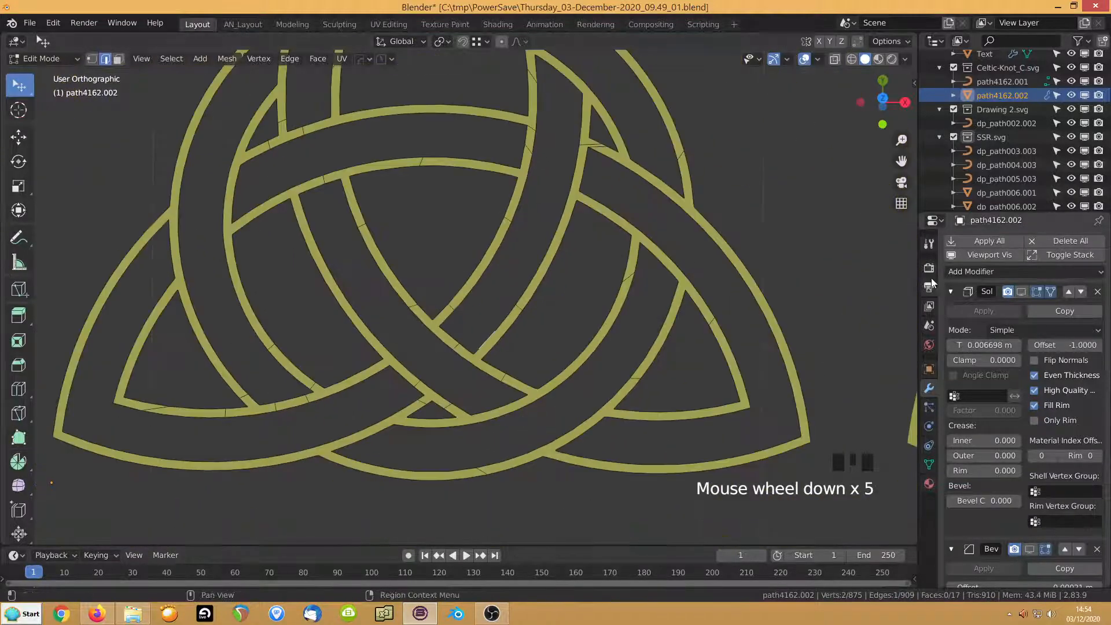
pyautogui.click(990, 255)
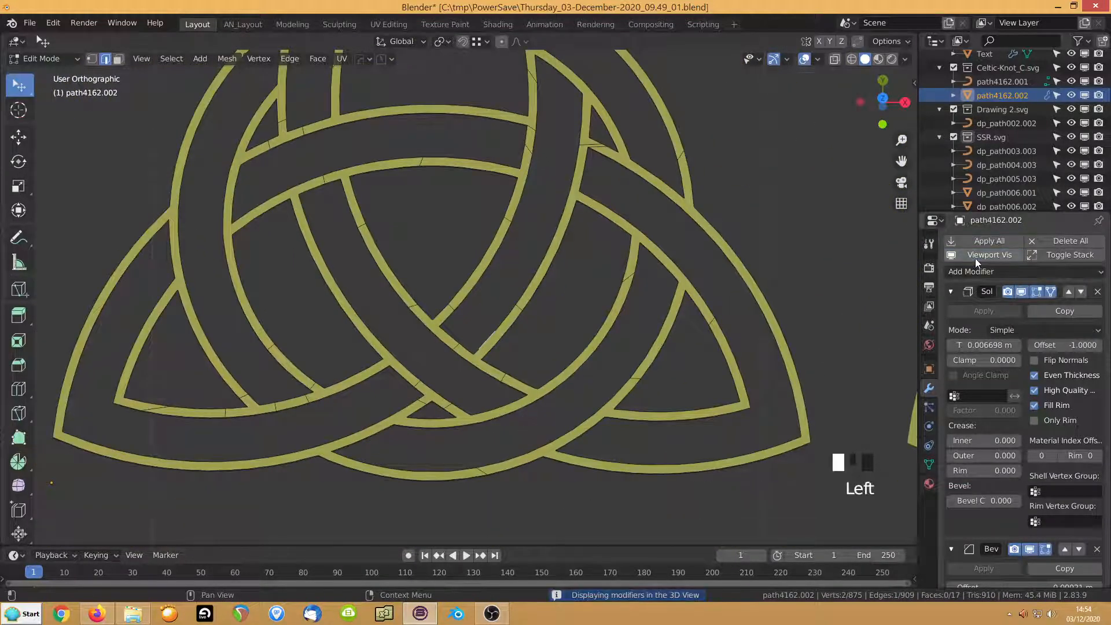
pyautogui.moveTo(538, 402); pyautogui.dragTo(533, 372, button='middle')
pyautogui.press('Tab')
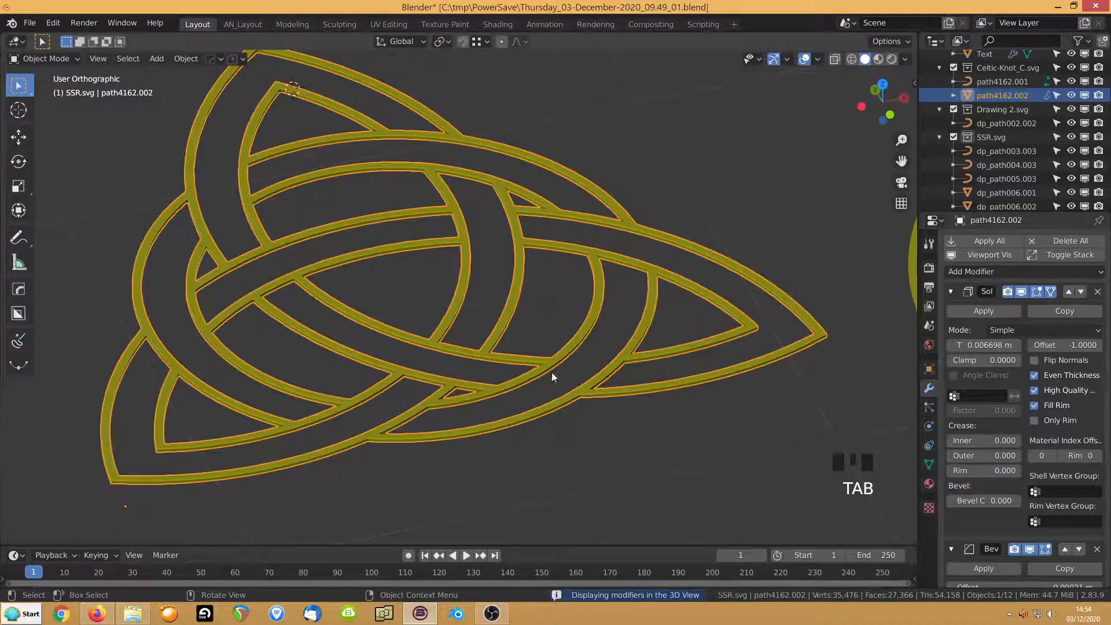
# Set the Solidify modifier's offset to 1 and its thickness to -0.1 m
pyautogui.click(1070, 346)
pyautogui.moveTo(1070, 346); pyautogui.dragTo(1103, 347)
pyautogui.click(980, 345)
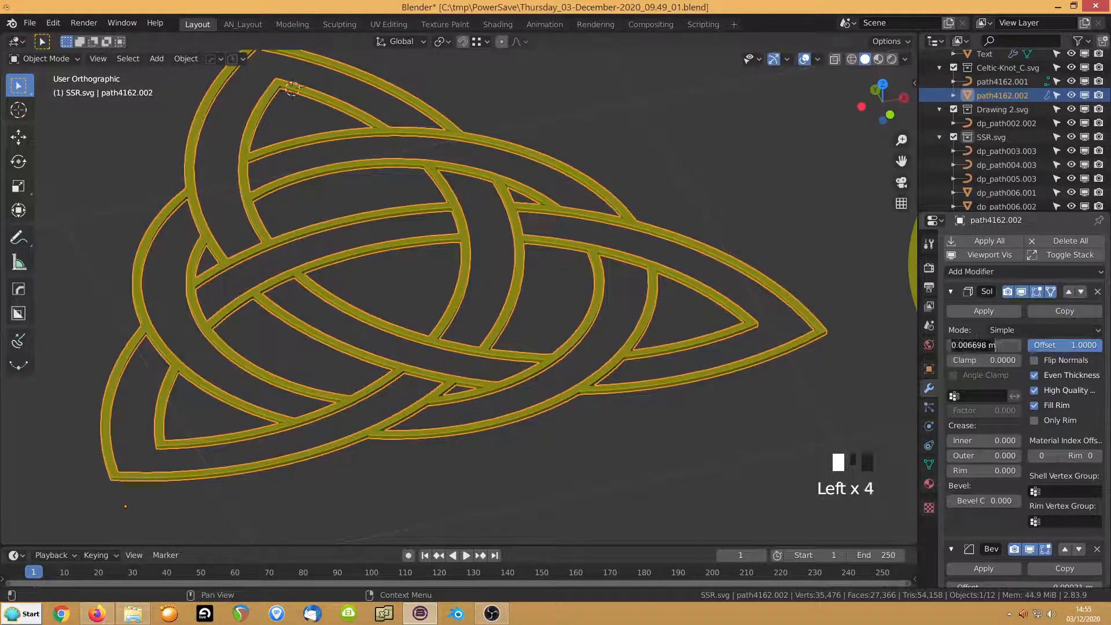
pyautogui.write('-.1')
pyautogui.press('Return')
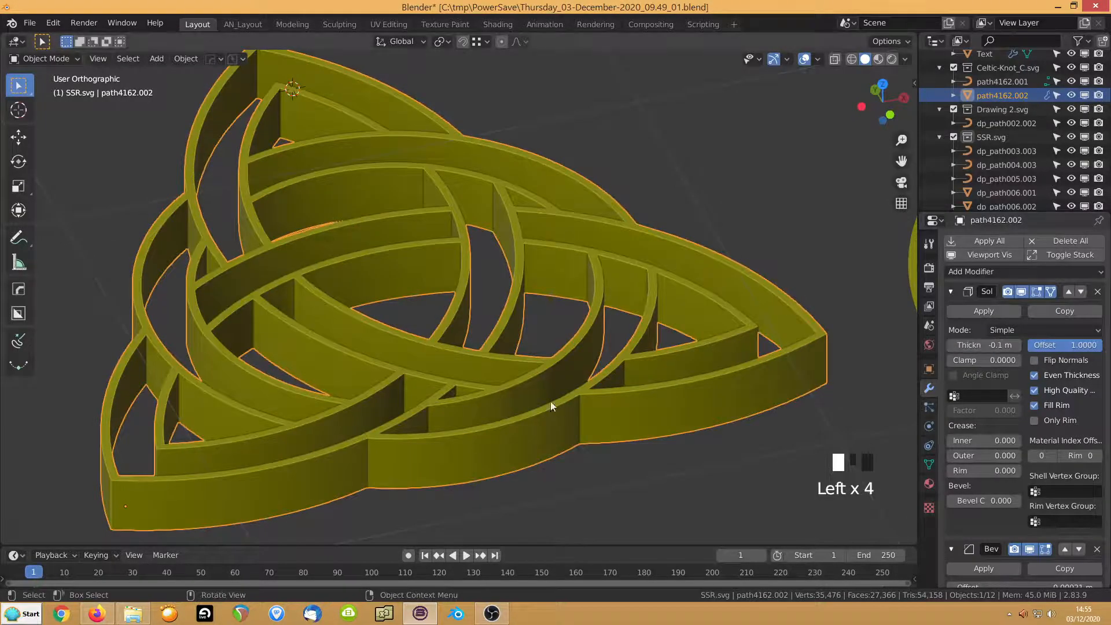
# Collapse the Solidify settings and raise the knot's Bevel offset in small increments to 0.00221 m
pyautogui.moveTo(550, 401)
pyautogui.mouseDown(button='middle')
pyautogui.moveTo(572, 410)
pyautogui.moveTo(545, 397)
pyautogui.mouseUp(button='middle')
pyautogui.keyDown('shift'); pyautogui.moveTo(711, 365); pyautogui.dragTo(489, 378, button='middle'); pyautogui.keyUp('shift')
pyautogui.scroll(5, 525, 352)
pyautogui.click(951, 292)
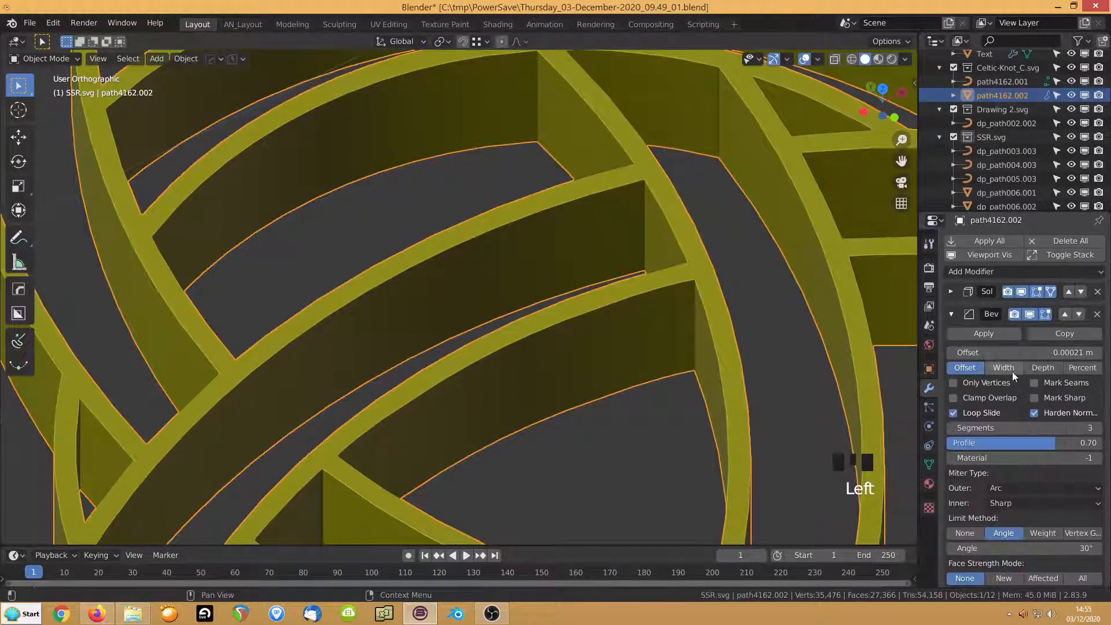
pyautogui.keyDown('shift'); pyautogui.click(1018, 353); pyautogui.keyUp('shift')
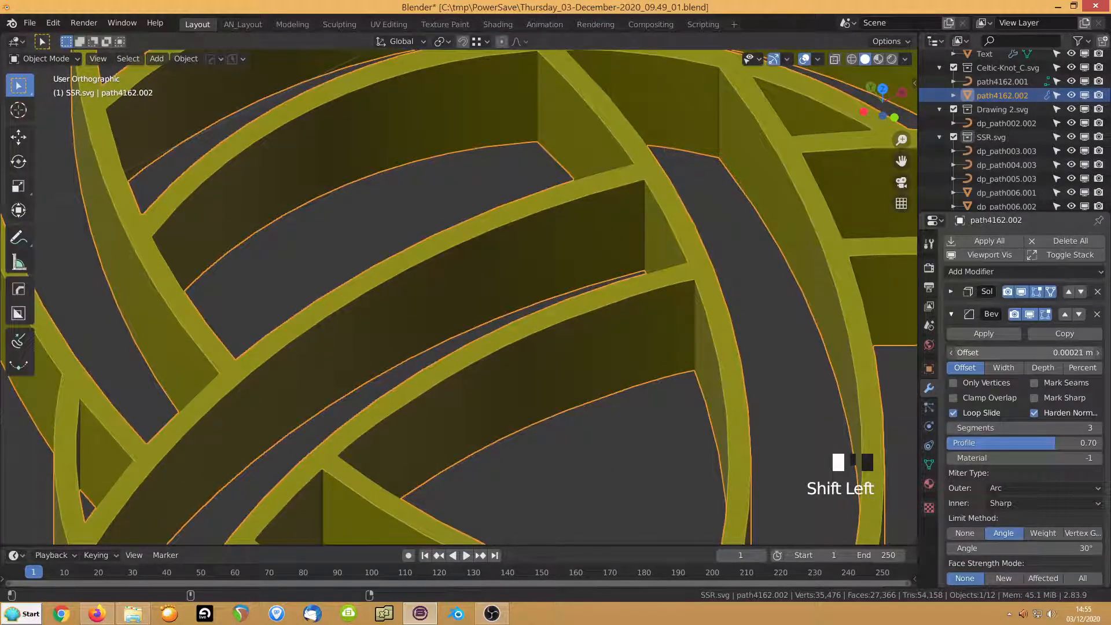
pyautogui.moveTo(1019, 352)
pyautogui.keyDown('shift'); pyautogui.mouseDown()
pyautogui.moveTo(1041, 353)
pyautogui.moveTo(999, 352)
pyautogui.mouseUp(); pyautogui.keyUp('shift')
pyautogui.keyDown('shift'); pyautogui.click(1000, 352); pyautogui.keyUp('shift')
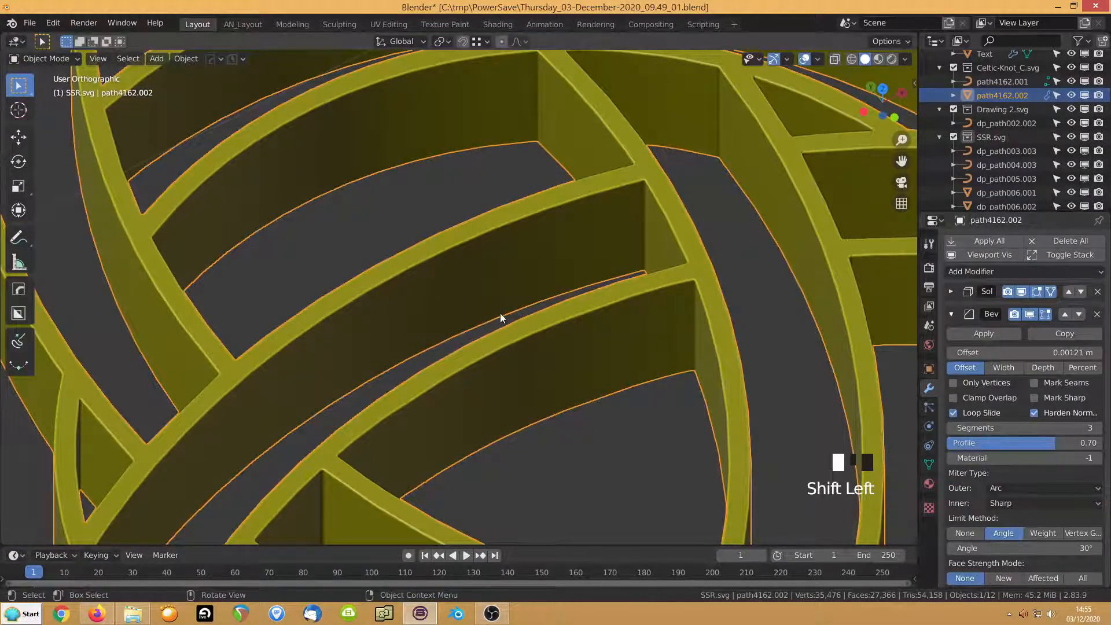
pyautogui.scroll(-5, 501, 315)
pyautogui.moveTo(519, 324); pyautogui.dragTo(561, 225, button='middle')
pyautogui.keyDown('shift'); pyautogui.click(999, 352); pyautogui.keyUp('shift')
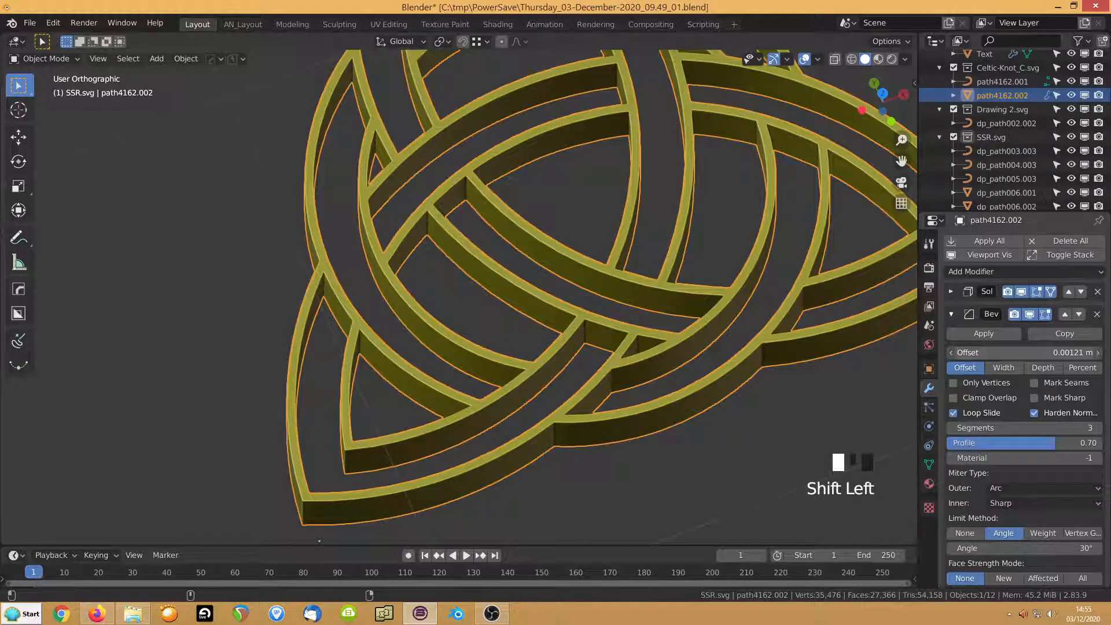
pyautogui.moveTo(1000, 352)
pyautogui.keyDown('shift'); pyautogui.mouseDown()
pyautogui.moveTo(1039, 353)
pyautogui.moveTo(1019, 352)
pyautogui.mouseUp(); pyautogui.keyUp('shift')
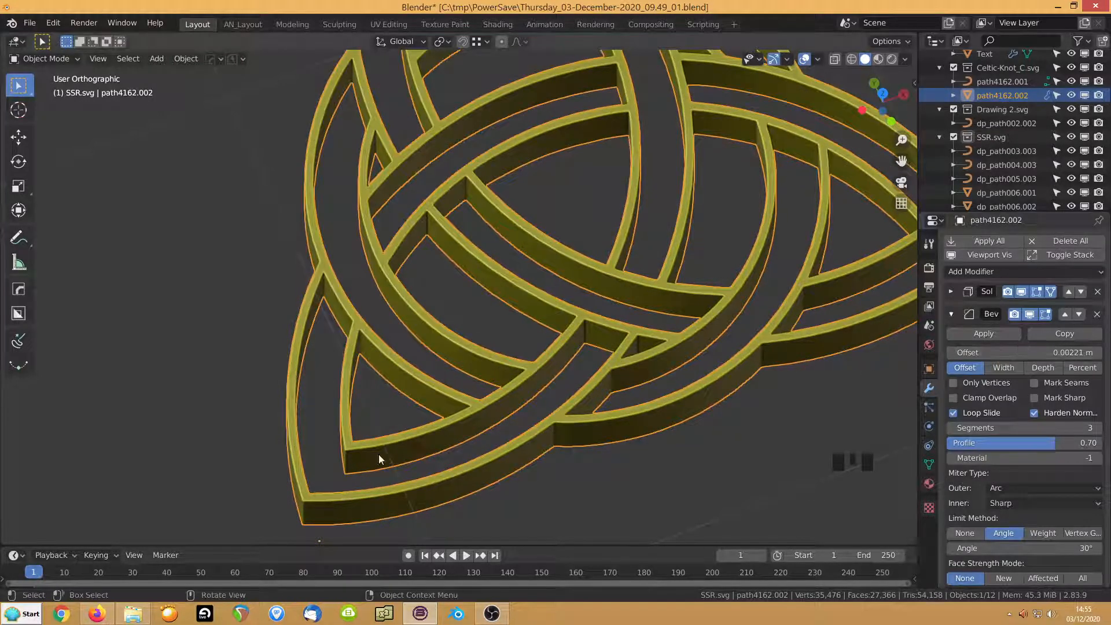
# Turn on the wireframe overlay and raise the Bevel offset to 0.00321 m with the knot's lower-left tip in close view
pyautogui.keyDown('shift'); pyautogui.moveTo(379, 454); pyautogui.dragTo(465, 369, button='middle'); pyautogui.keyUp('shift')
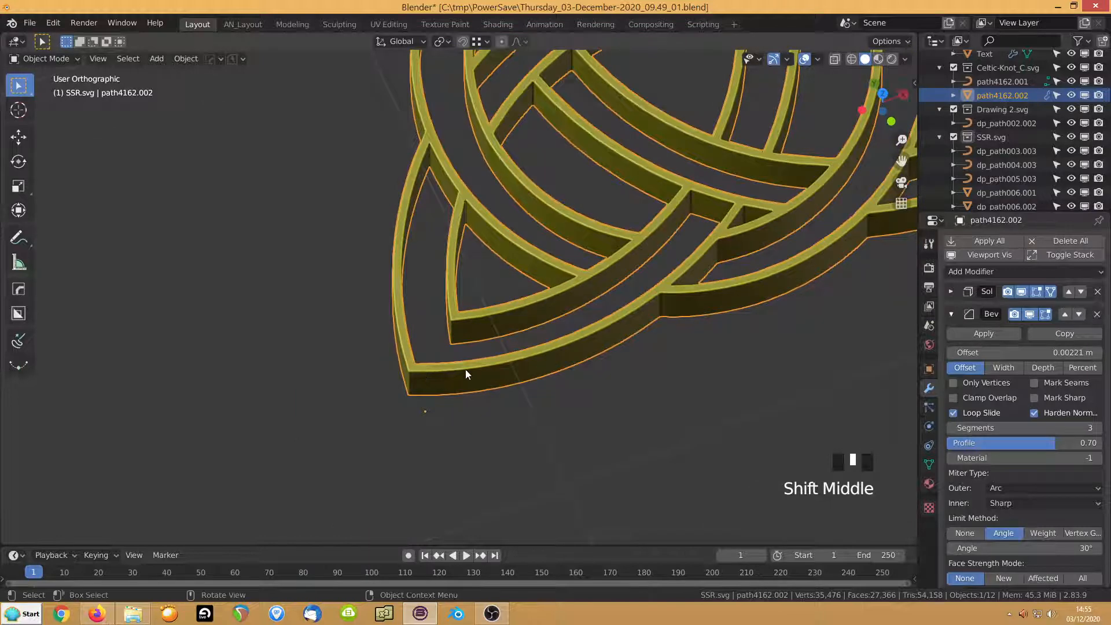
pyautogui.click(818, 60)
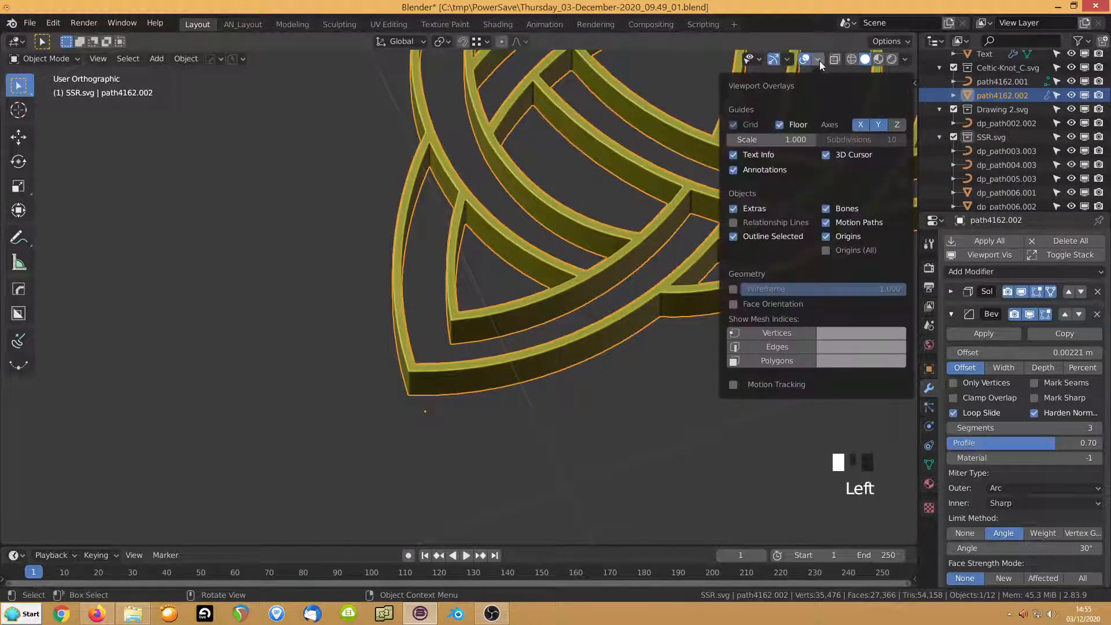
pyautogui.click(733, 291)
pyautogui.scroll(8, 426, 401)
pyautogui.keyDown('shift'); pyautogui.moveTo(435, 396); pyautogui.dragTo(625, 292, button='middle'); pyautogui.keyUp('shift')
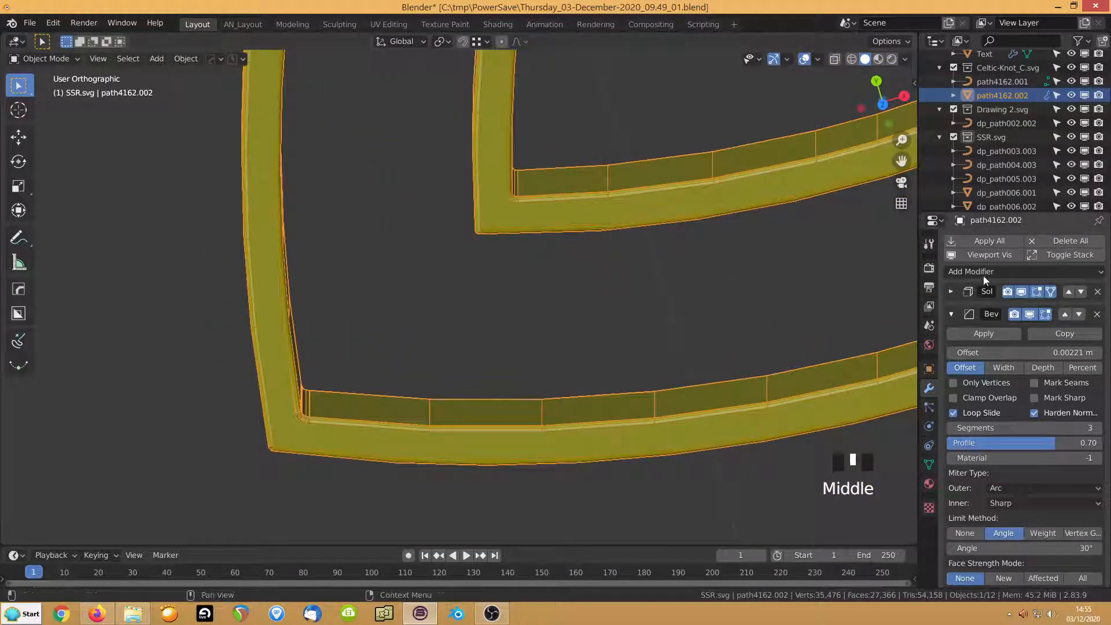
pyautogui.moveTo(1017, 353)
pyautogui.keyDown('shift'); pyautogui.mouseDown()
pyautogui.moveTo(1041, 353)
pyautogui.moveTo(1031, 353)
pyautogui.mouseUp(); pyautogui.keyUp('shift')
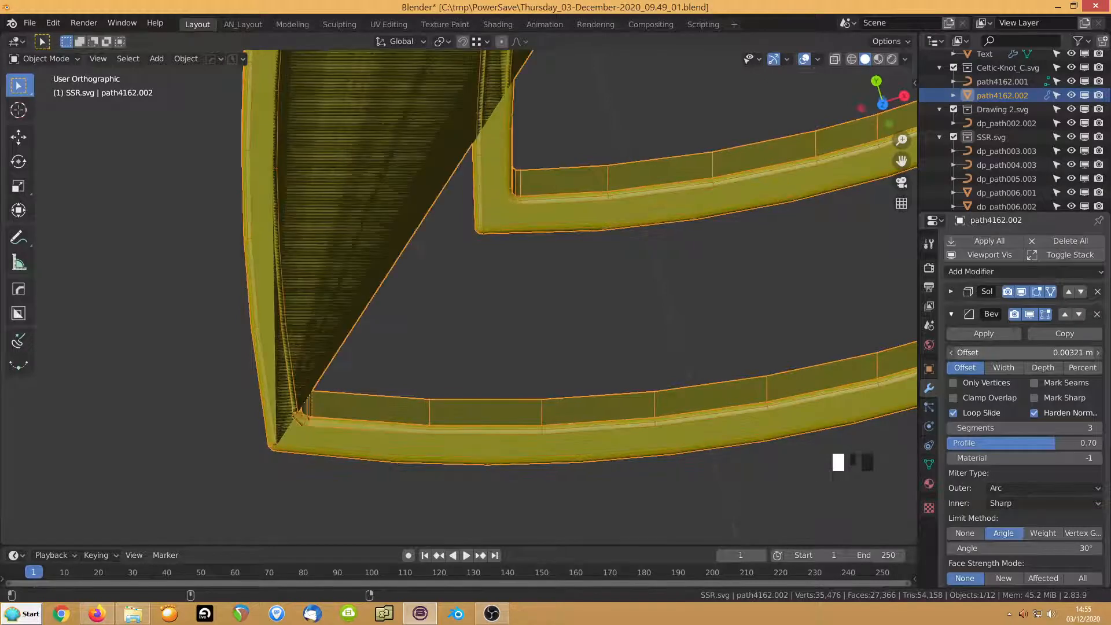
# Enter Edit Mode and frame the edges around the inner corner of the lower-left tip, then clear the selection
pyautogui.moveTo(407, 424); pyautogui.dragTo(379, 457, button='middle')
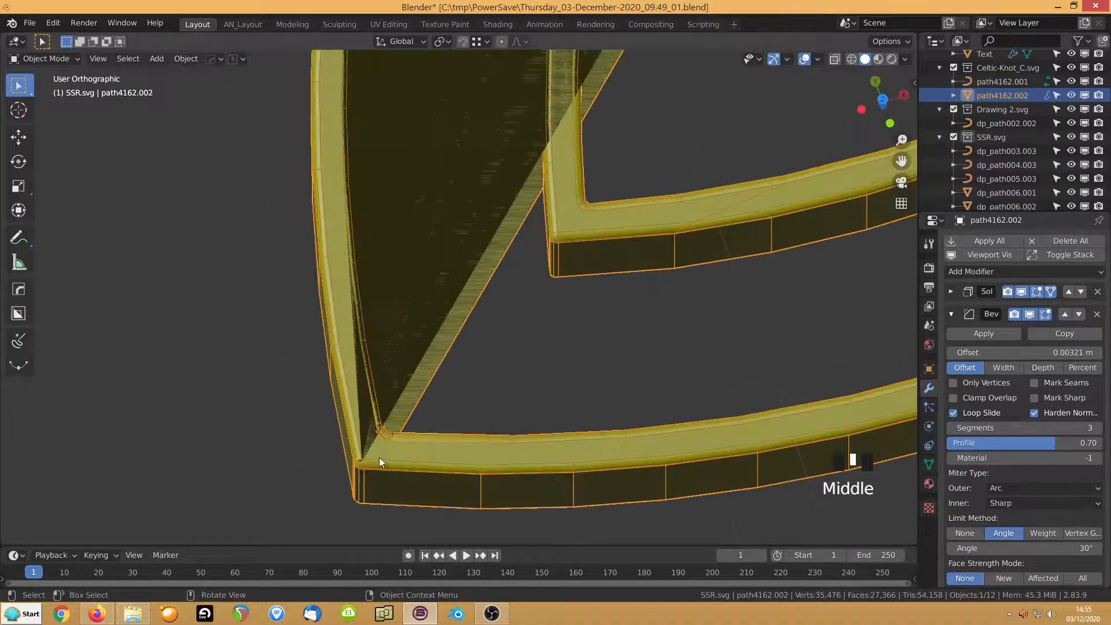
pyautogui.press('Tab')
pyautogui.click(376, 446)
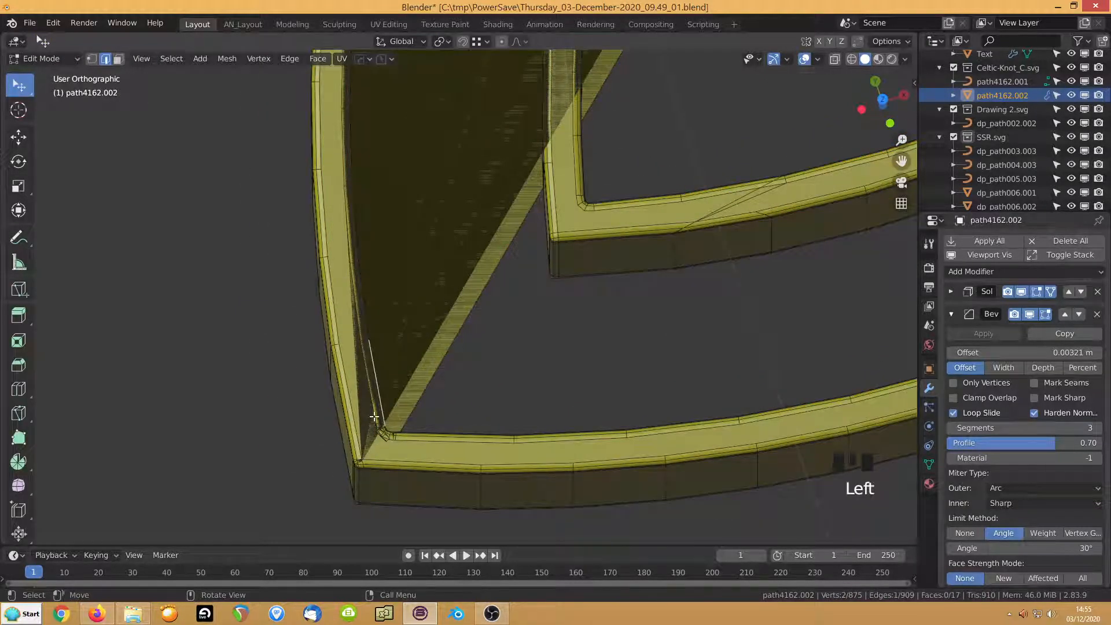
pyautogui.keyDown('ctrl'); pyautogui.click(410, 443); pyautogui.keyUp('ctrl')
pyautogui.press('KP_Decimal')
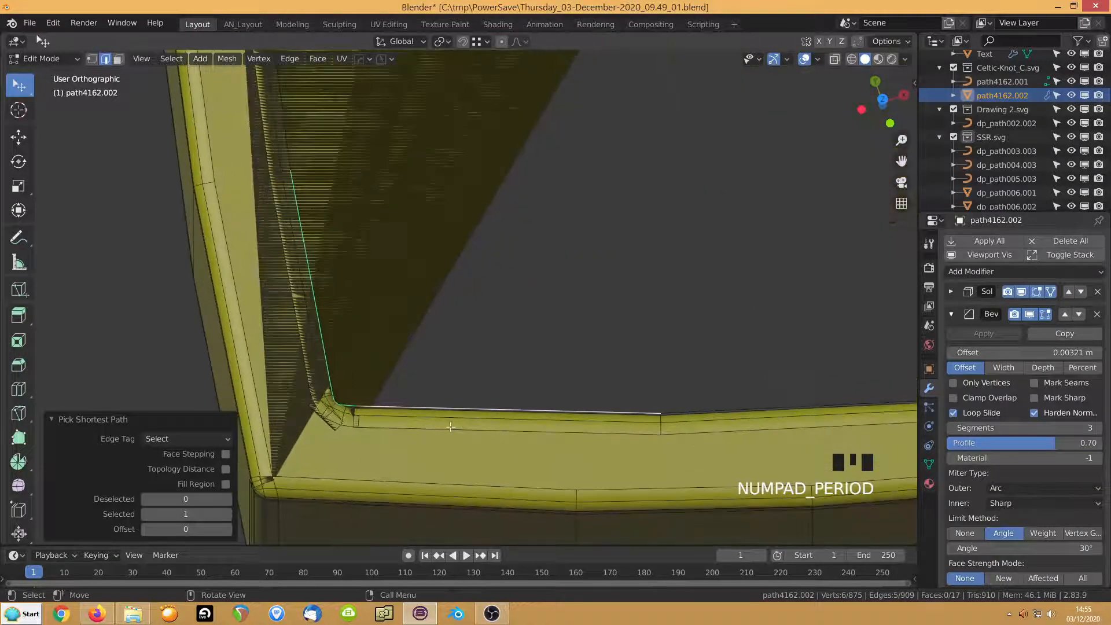
pyautogui.moveTo(410, 443); pyautogui.dragTo(260, 411, button='middle')
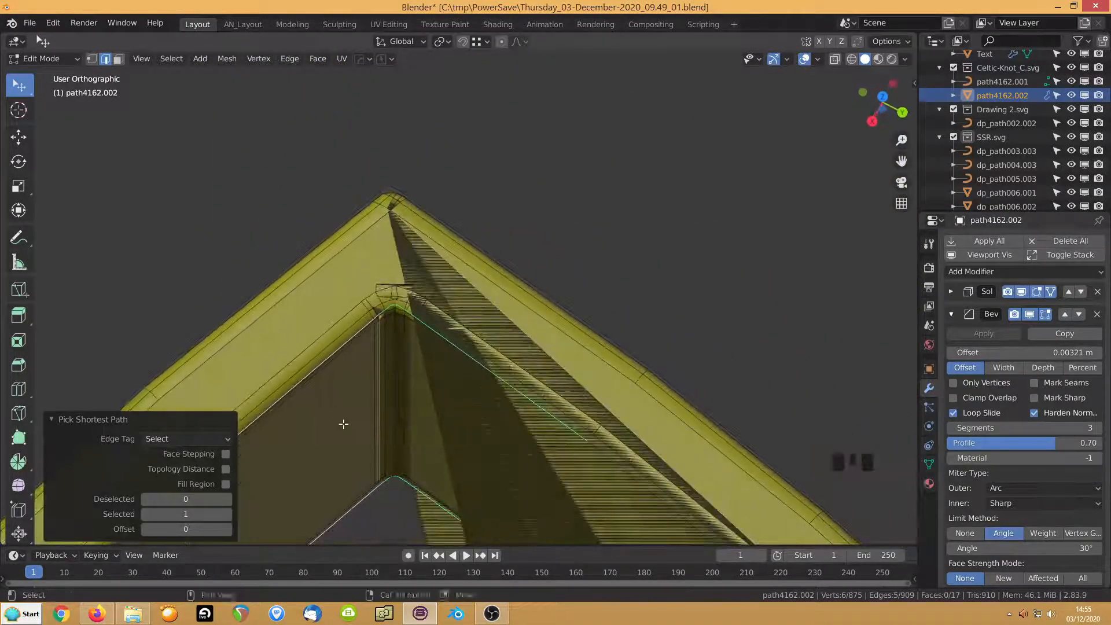
pyautogui.keyDown('shift'); pyautogui.moveTo(340, 424); pyautogui.dragTo(414, 353, button='middle'); pyautogui.keyUp('shift')
pyautogui.click(432, 348)
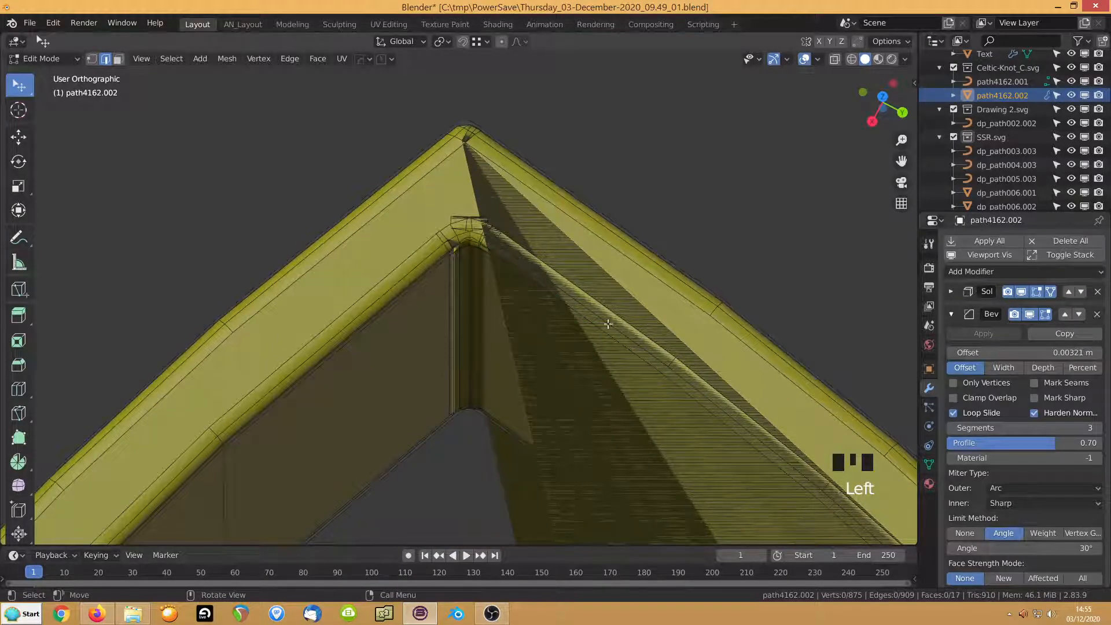
# Hide all modifiers in the viewport and re-enable Solidify and Bevel one at a time to compare the tip's corner
pyautogui.click(978, 255)
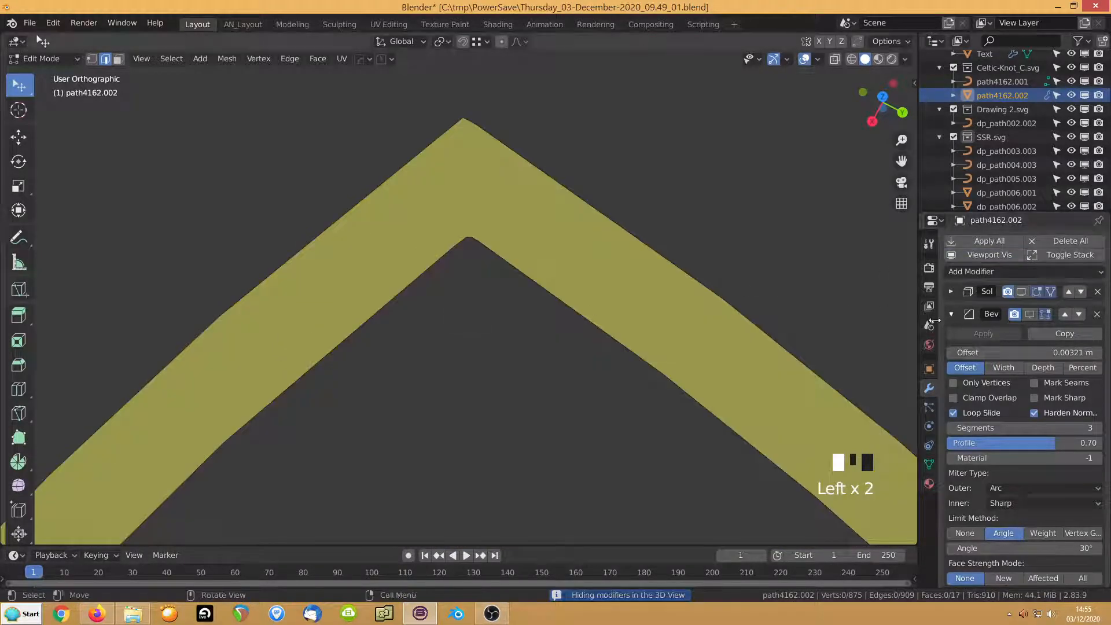
pyautogui.click(1022, 292)
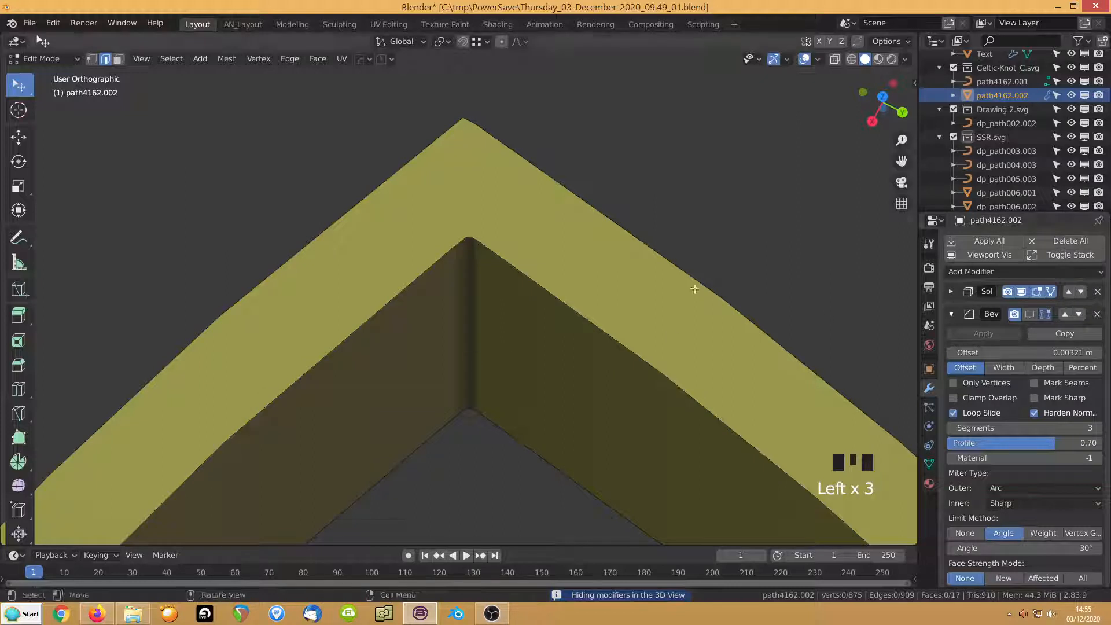
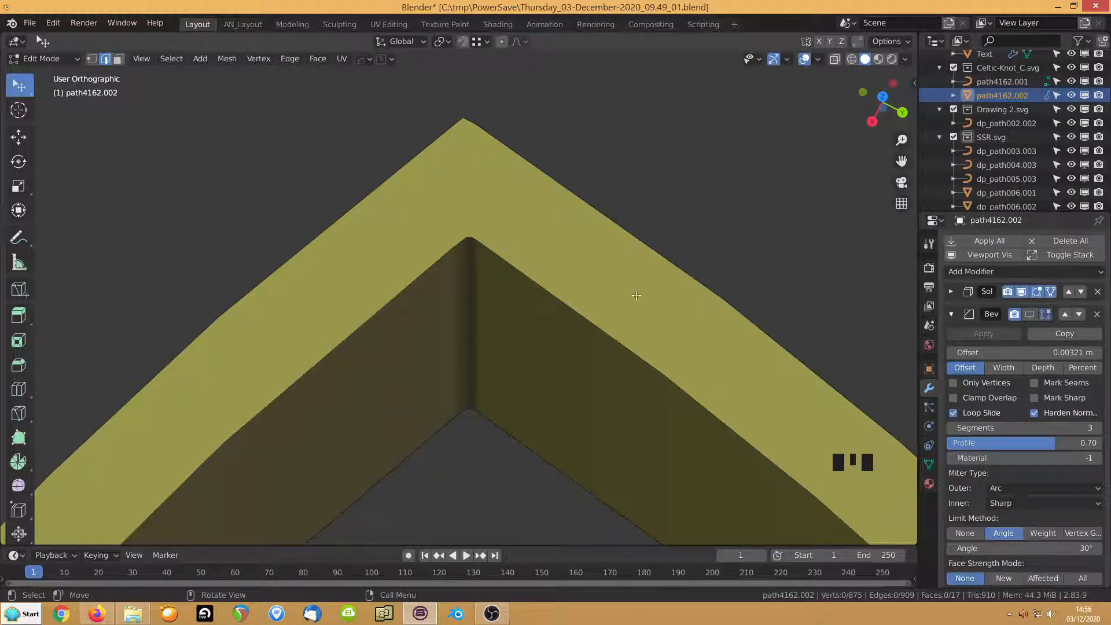
pyautogui.click(1033, 317)
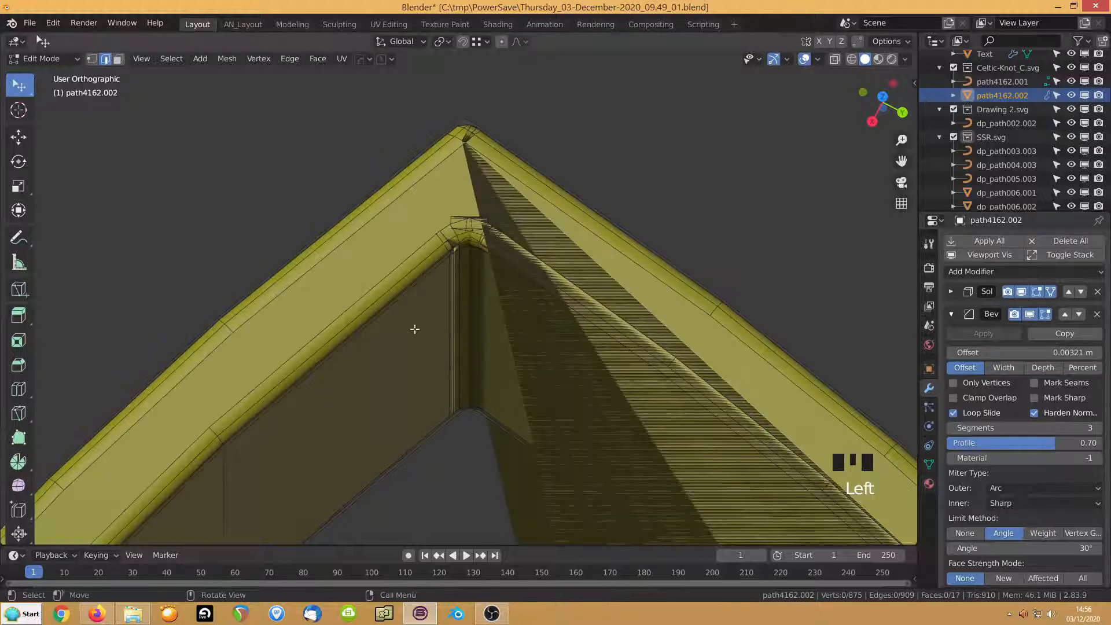
# Select the inner wall edge beside the tip's inner corner, switch to vertex selection and try an edge slide on it
pyautogui.click(446, 319)
pyautogui.moveTo(445, 320); pyautogui.dragTo(434, 305, button='middle')
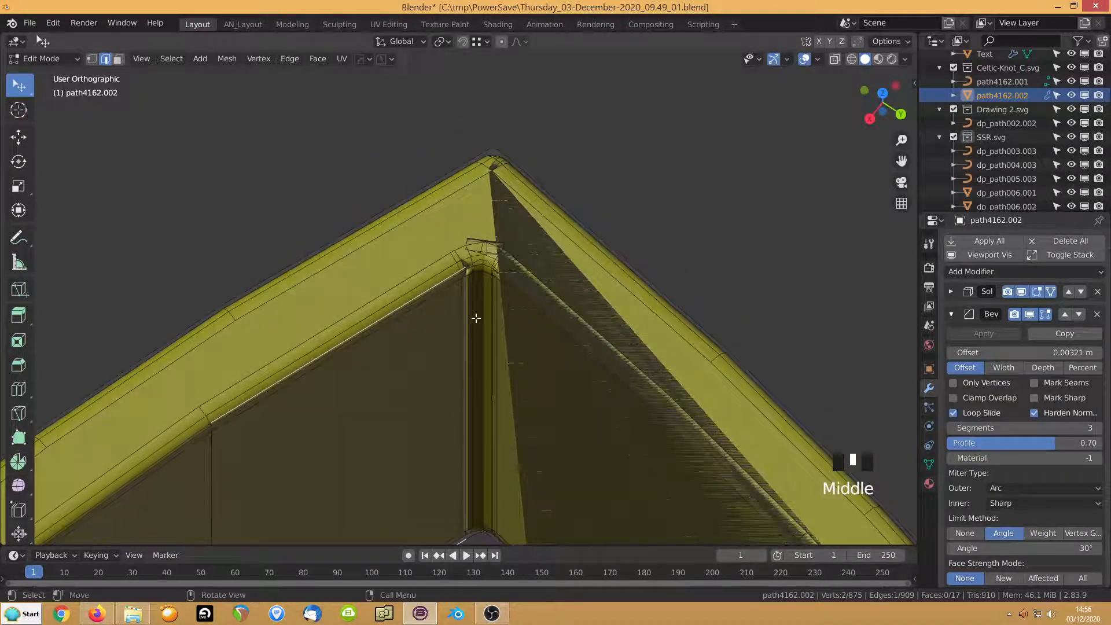
pyautogui.click(475, 318)
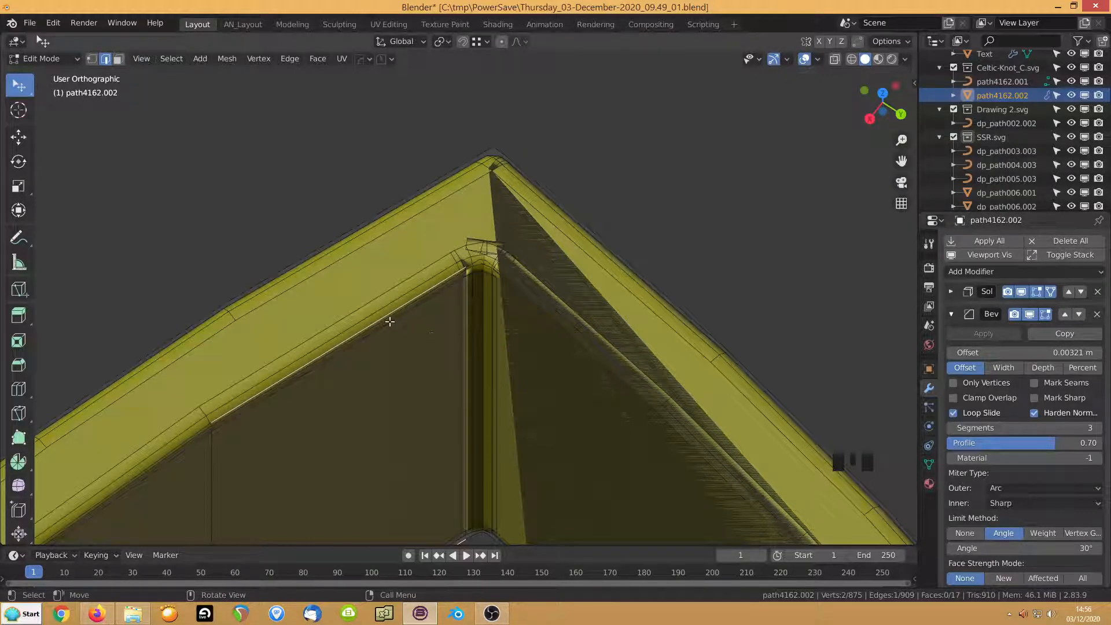
pyautogui.press('1')
pyautogui.keyDown('shift'); pyautogui.moveTo(411, 369); pyautogui.dragTo(467, 262, button='middle'); pyautogui.keyUp('shift')
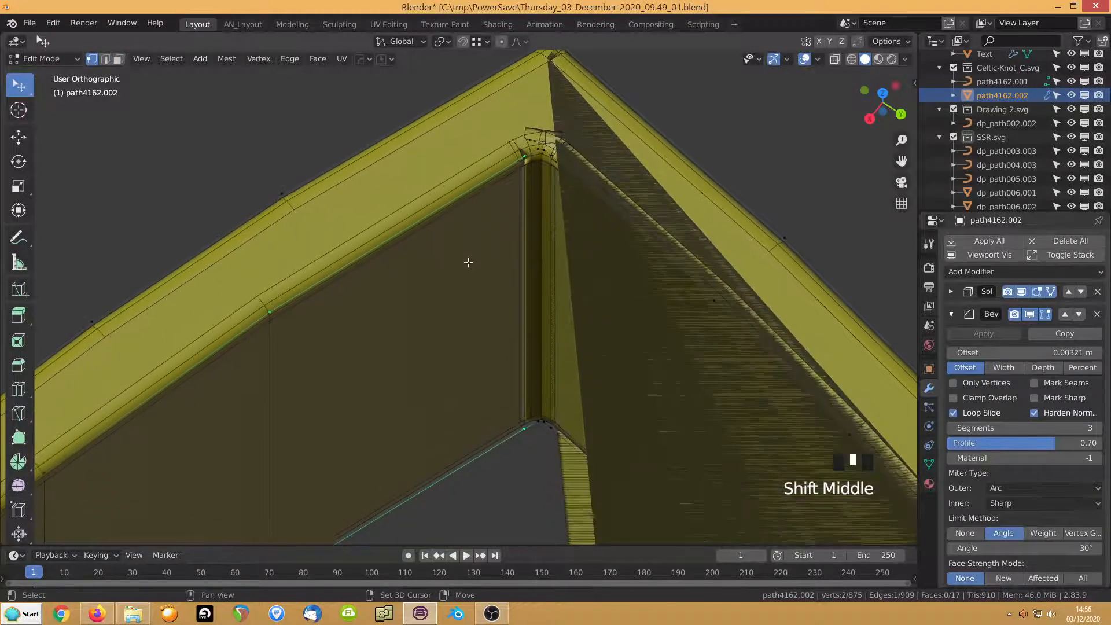
pyautogui.press('g')
pyautogui.press('g')
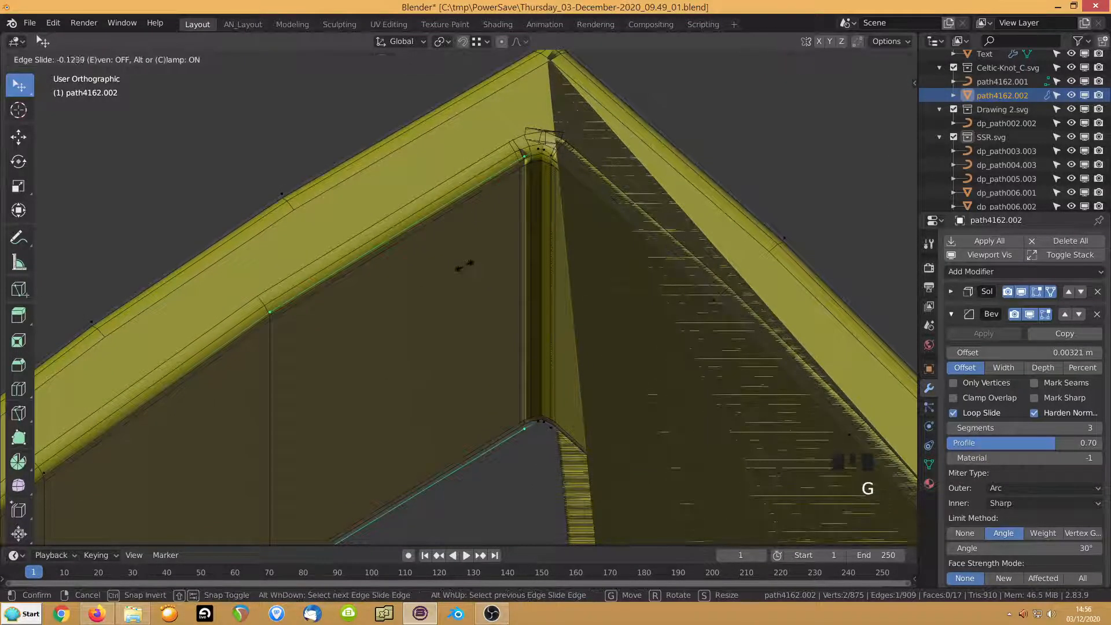
pyautogui.click(455, 269)
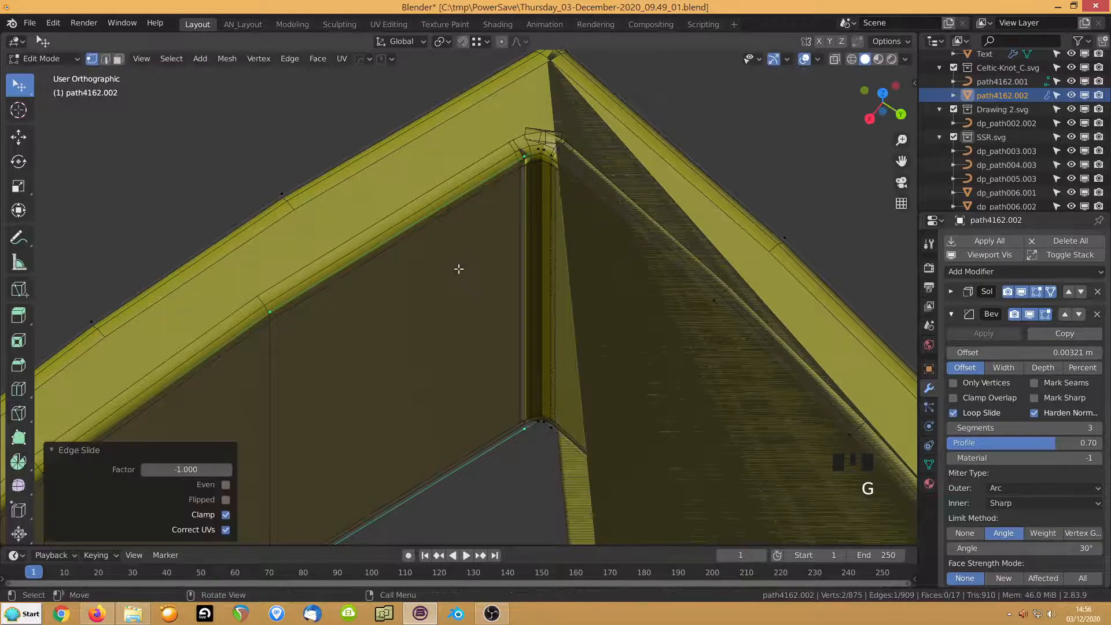
# Slide the two closely spaced vertices on one side of the tip's inner corner along the wall, away from the corner
pyautogui.click(516, 158)
pyautogui.press('g')
pyautogui.press('g')
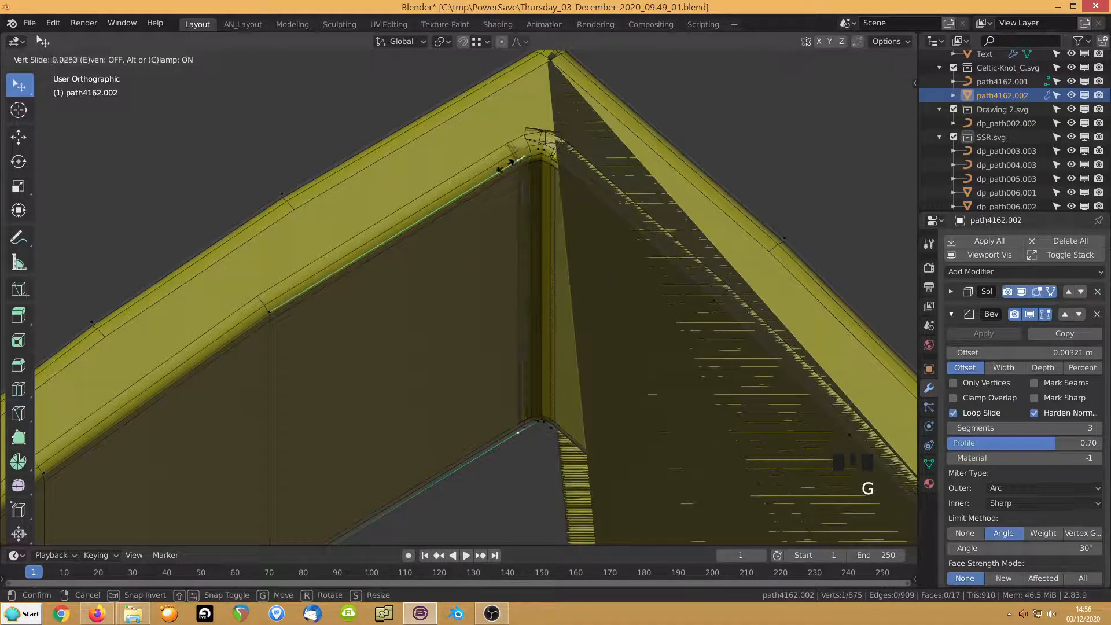
pyautogui.click(503, 171)
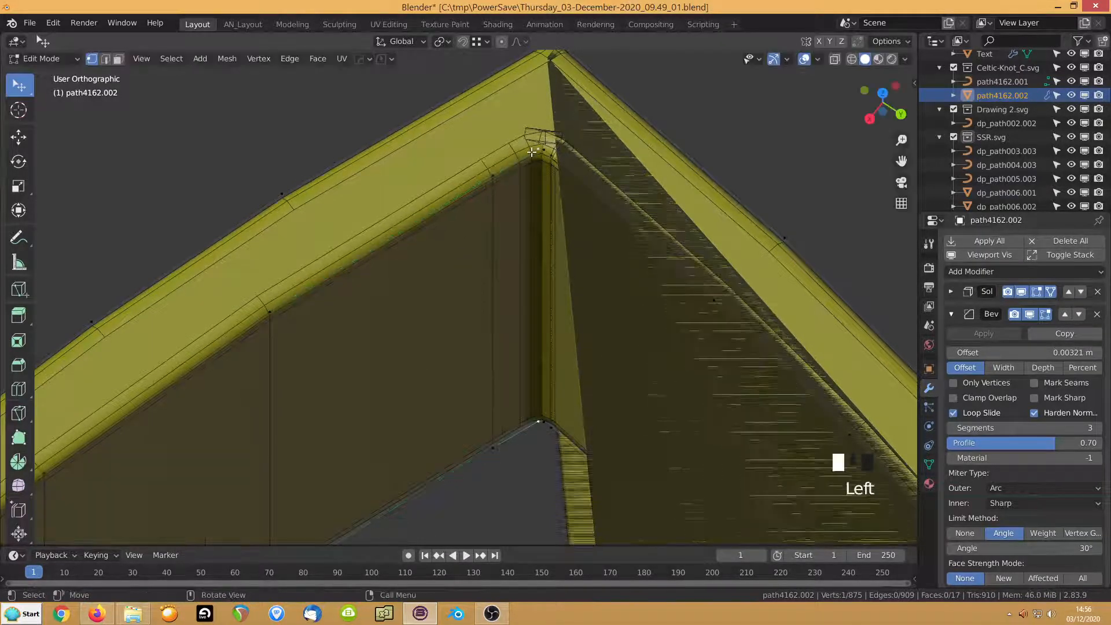
pyautogui.press('g')
pyautogui.press('g')
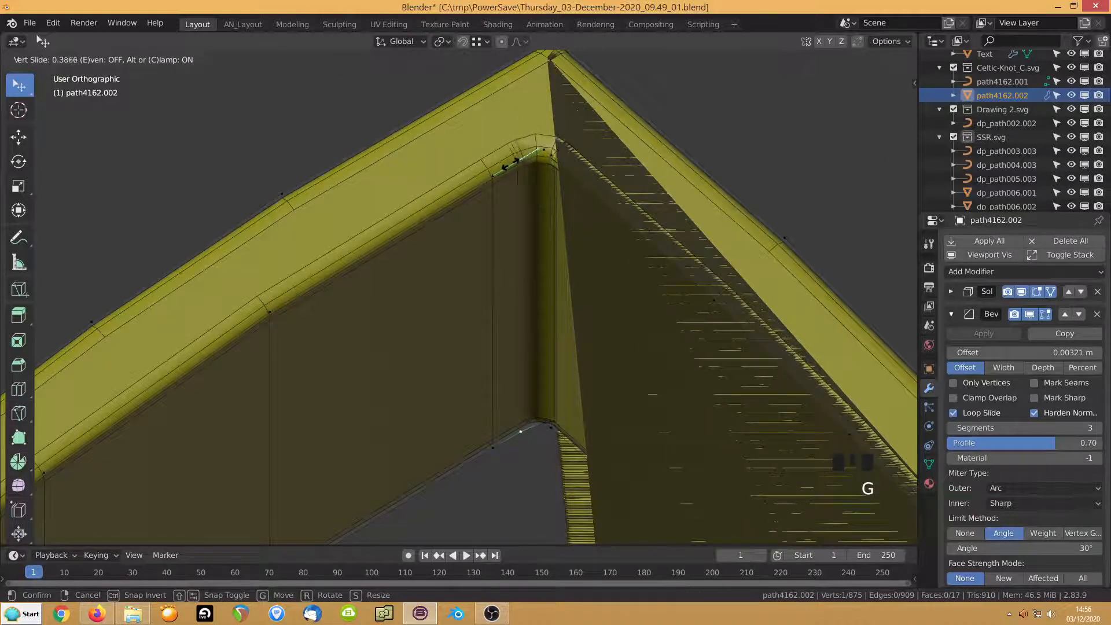
pyautogui.click(504, 170)
# Slide the vertex on the inner corner's other side outward by a factor of about 0.146 and nudge the middle corner vertex in top view
pyautogui.moveTo(531, 191); pyautogui.dragTo(555, 155, button='middle')
pyautogui.click(579, 163)
pyautogui.press('g')
pyautogui.press('g')
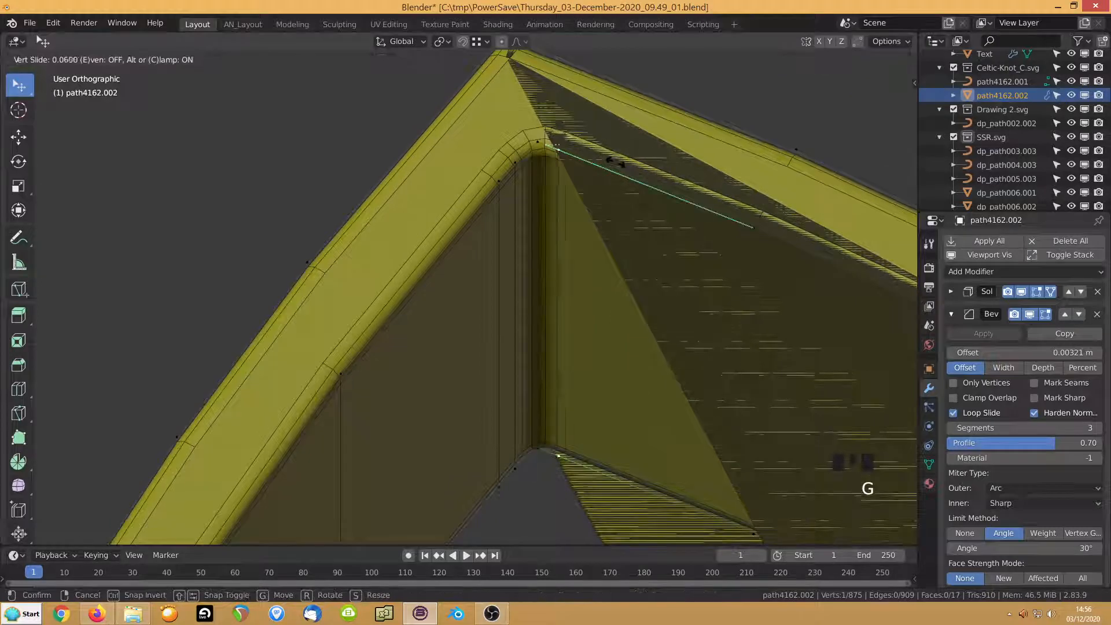
pyautogui.click(581, 153)
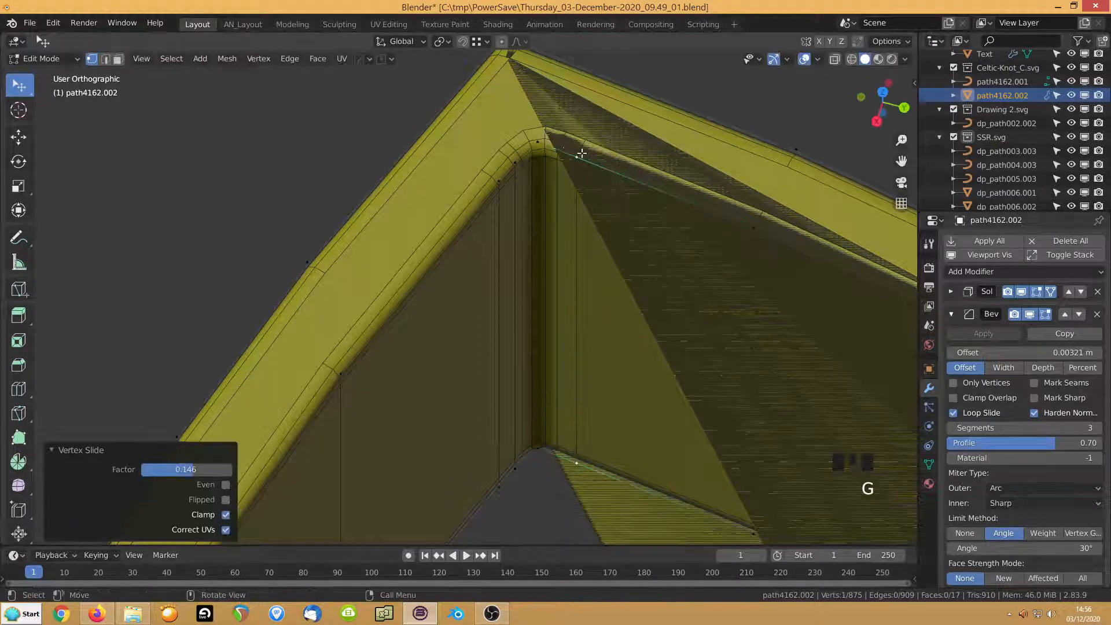
pyautogui.click(532, 142)
pyautogui.press('KP_Home')
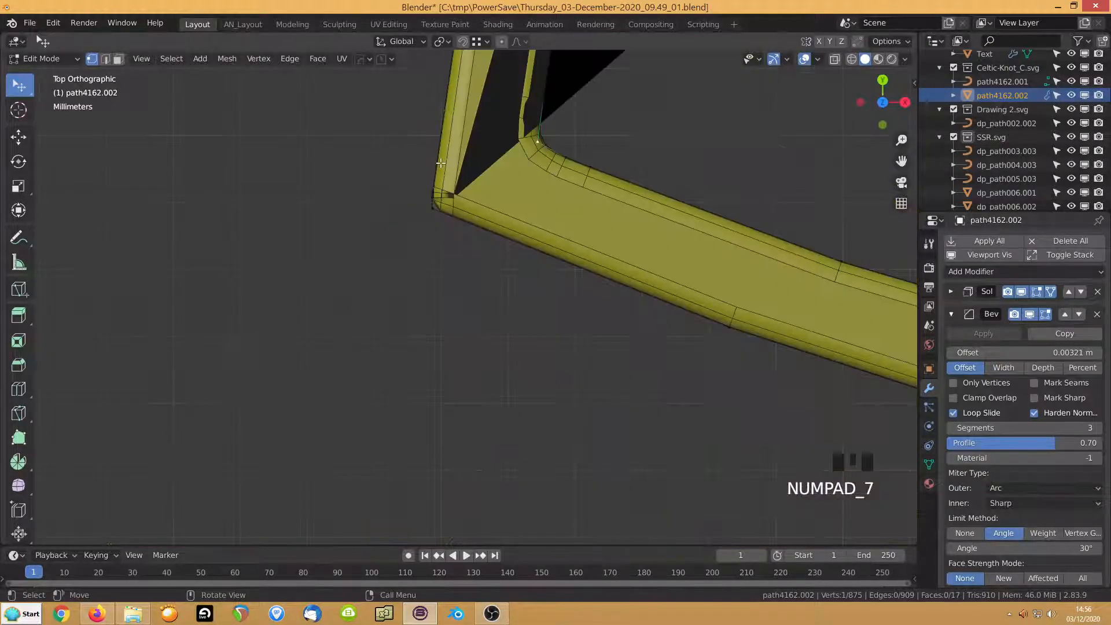
pyautogui.press('g')
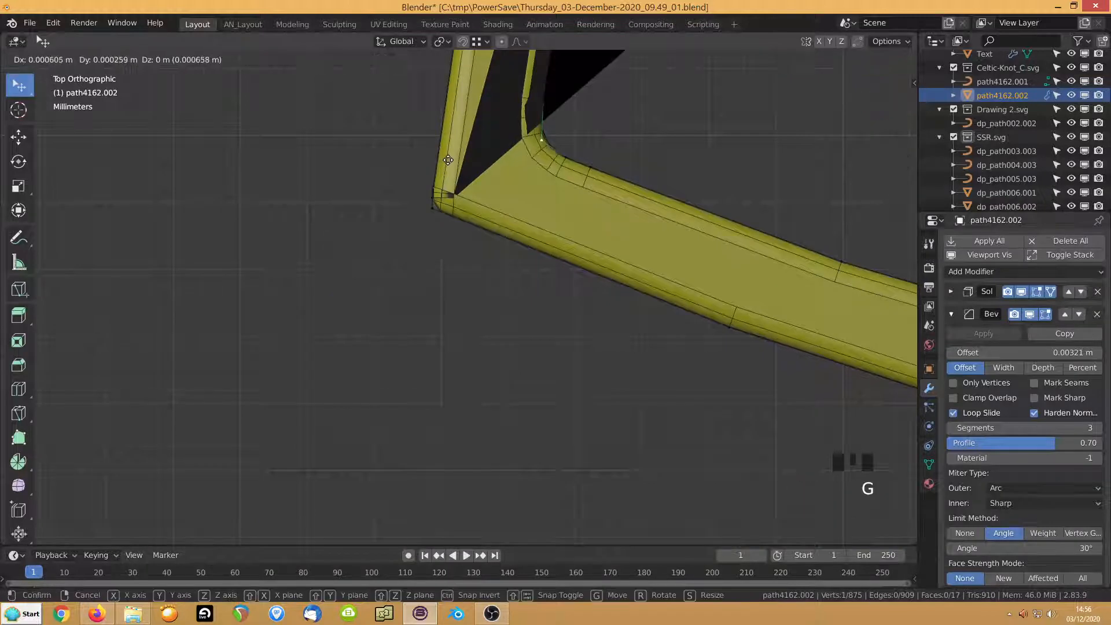
pyautogui.click(444, 163)
# Spread the crowded vertices of the tip's outer corner by sliding one along each outer wall, the second by a factor of about 0.078
pyautogui.moveTo(387, 257); pyautogui.dragTo(476, 224, button='middle')
pyautogui.click(515, 246)
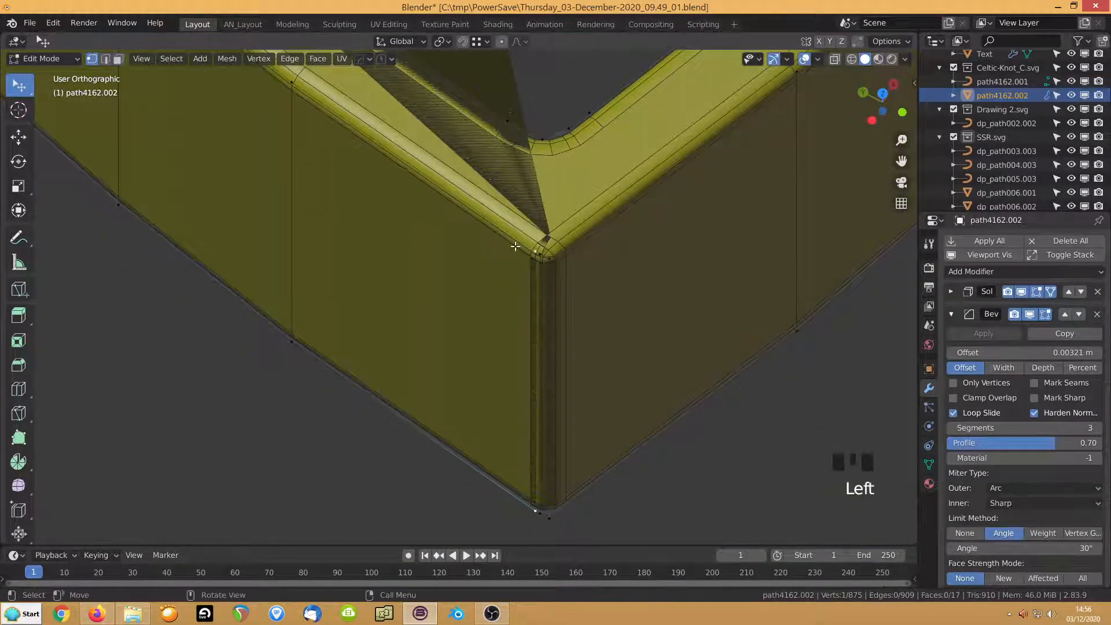
pyautogui.press('g')
pyautogui.press('g')
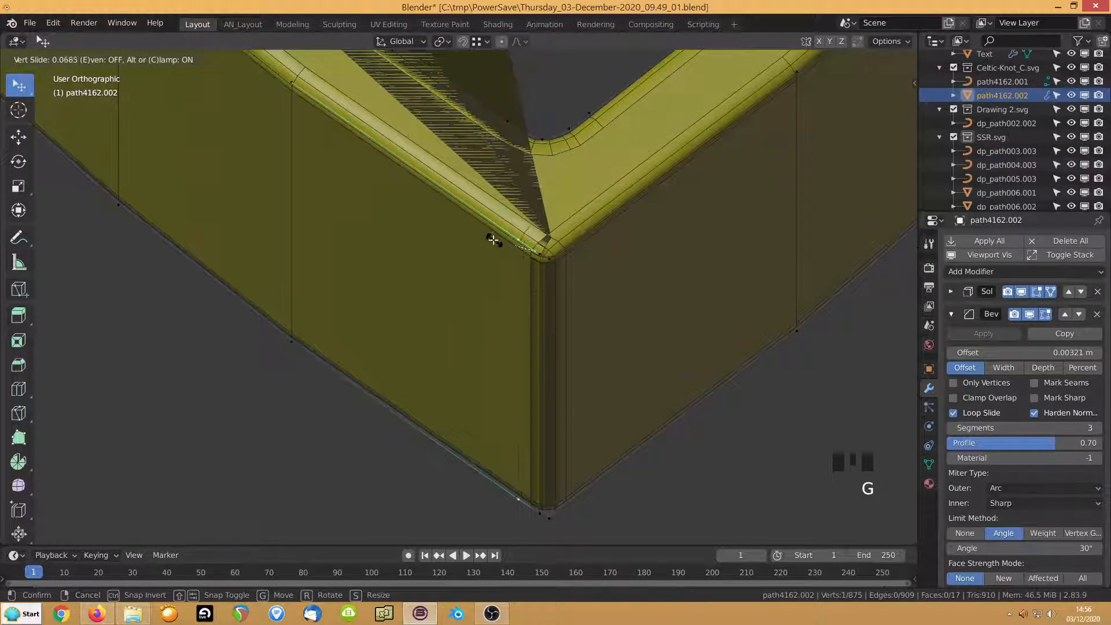
pyautogui.click(494, 240)
pyautogui.press('g')
pyautogui.press('g')
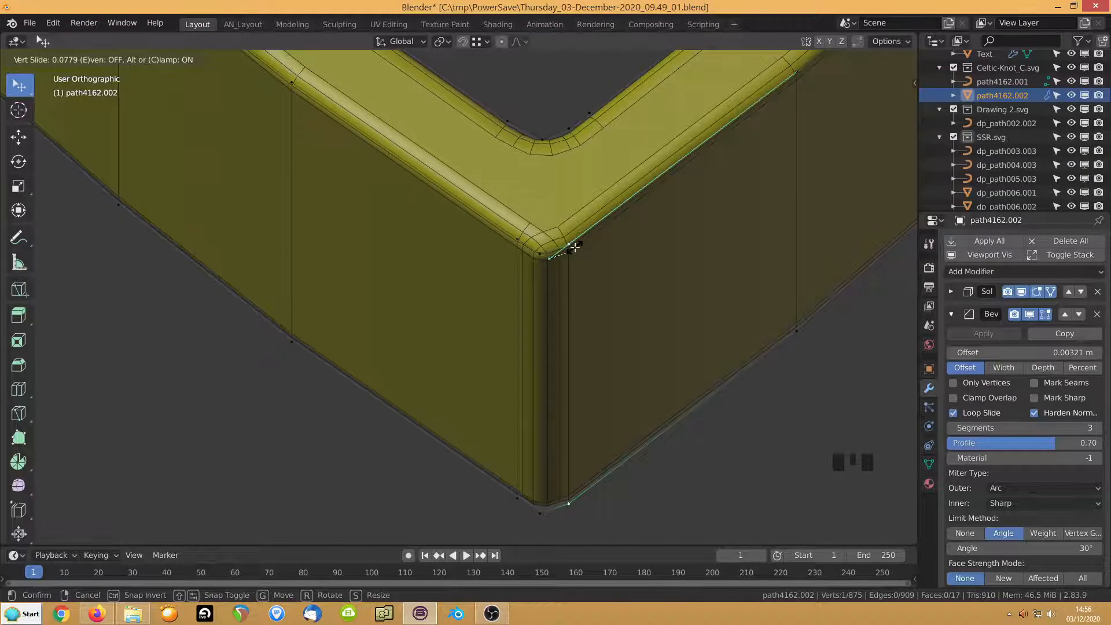
pyautogui.click(574, 247)
pyautogui.moveTo(593, 214); pyautogui.dragTo(529, 265, button='middle')
pyautogui.scroll(-9, 530, 263)
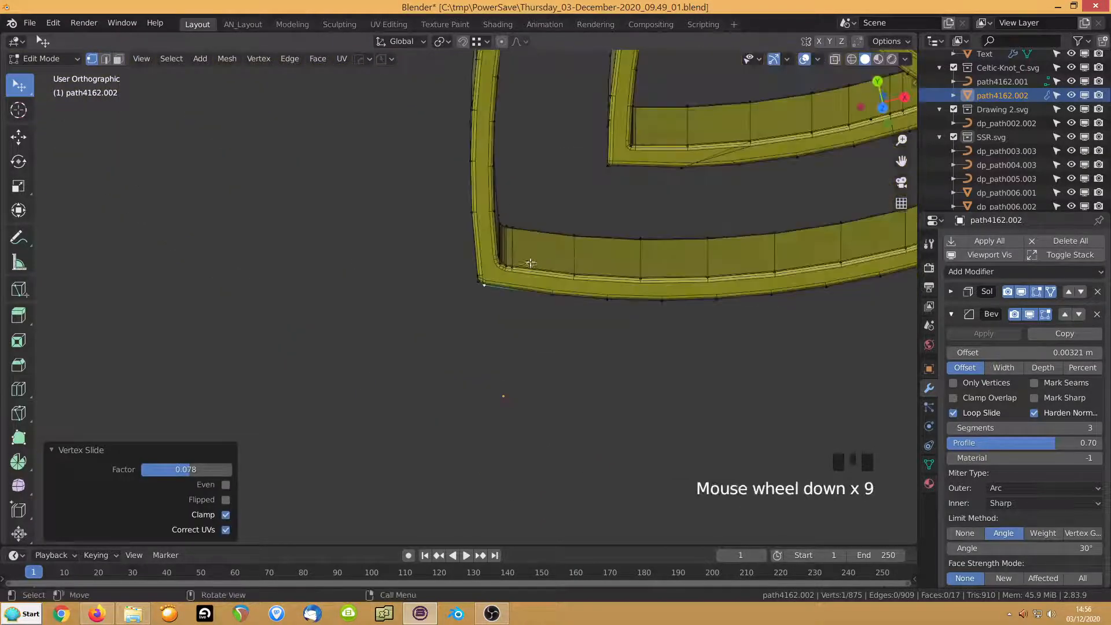
pyautogui.scroll(-2, 531, 264)
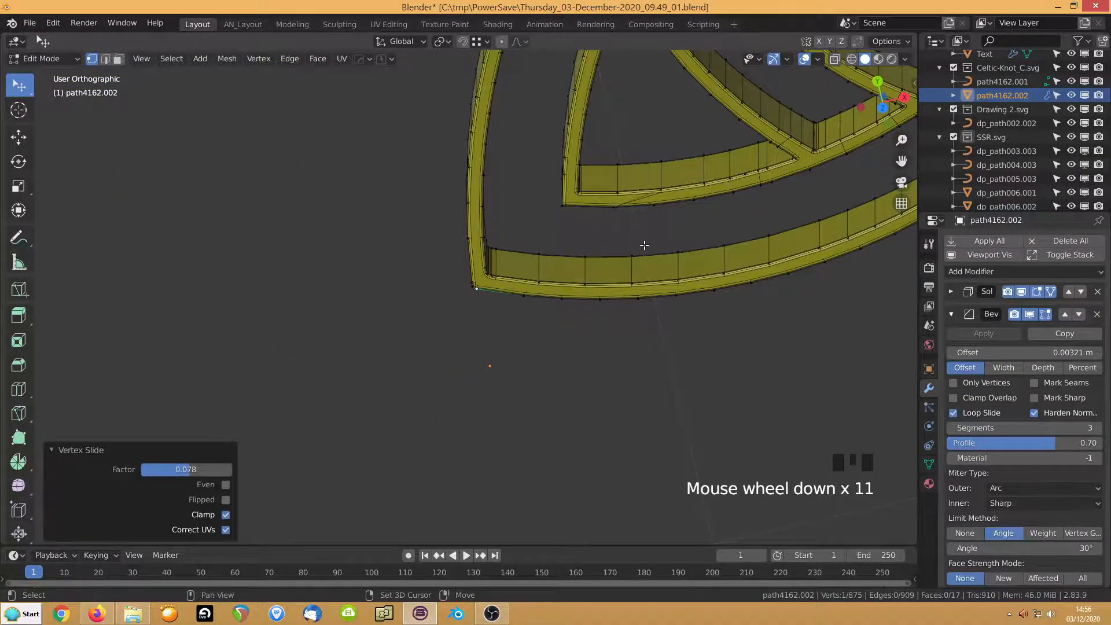
# Connect the outer and inner edge vertices straight across the strip near the inner tip, beside the long diagonal edge
pyautogui.moveTo(645, 243)
pyautogui.keyDown('shift'); pyautogui.mouseDown(button='middle')
pyautogui.moveTo(551, 359)
pyautogui.moveTo(531, 305)
pyautogui.moveTo(494, 299)
pyautogui.moveTo(639, 255)
pyautogui.mouseUp(button='middle'); pyautogui.keyUp('shift')
pyautogui.scroll(6, 493, 300)
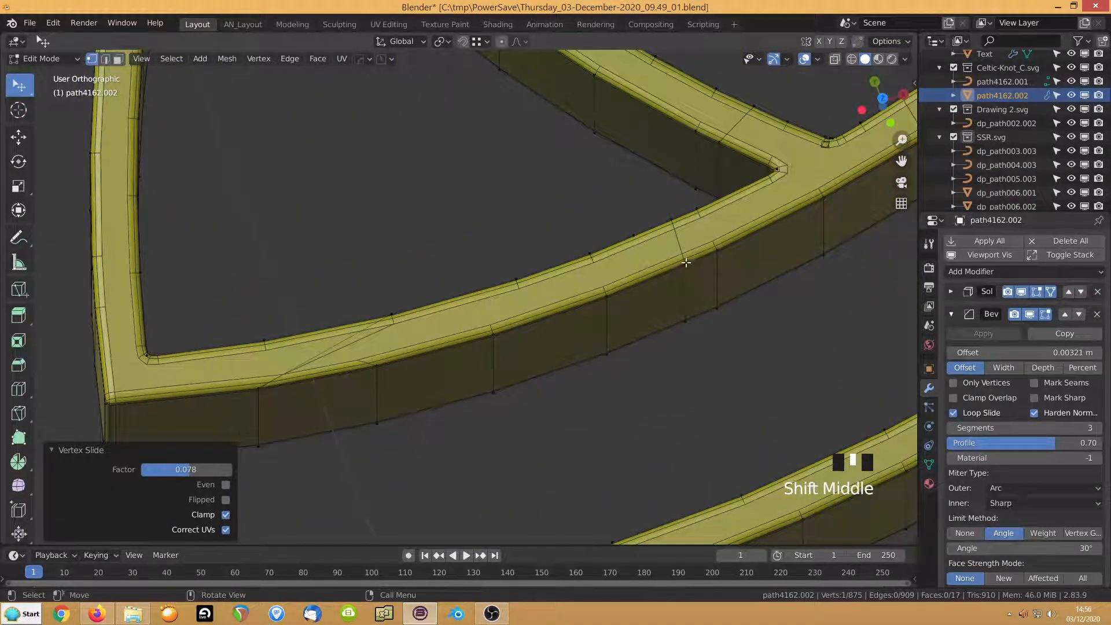
pyautogui.click(376, 369)
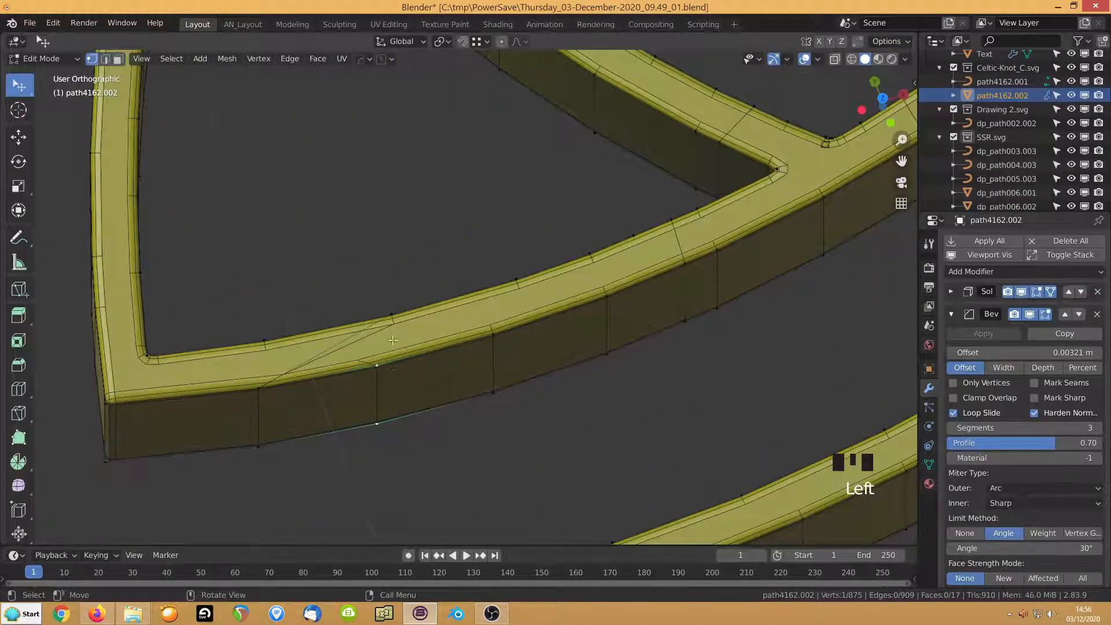
pyautogui.keyDown('shift'); pyautogui.click(416, 352); pyautogui.keyUp('shift')
pyautogui.press('j')
# Dissolve the long diagonal edge across that strip near the tip, with Dissolve Verts turned off to keep its end vertices
pyautogui.press('2')
pyautogui.click(314, 361)
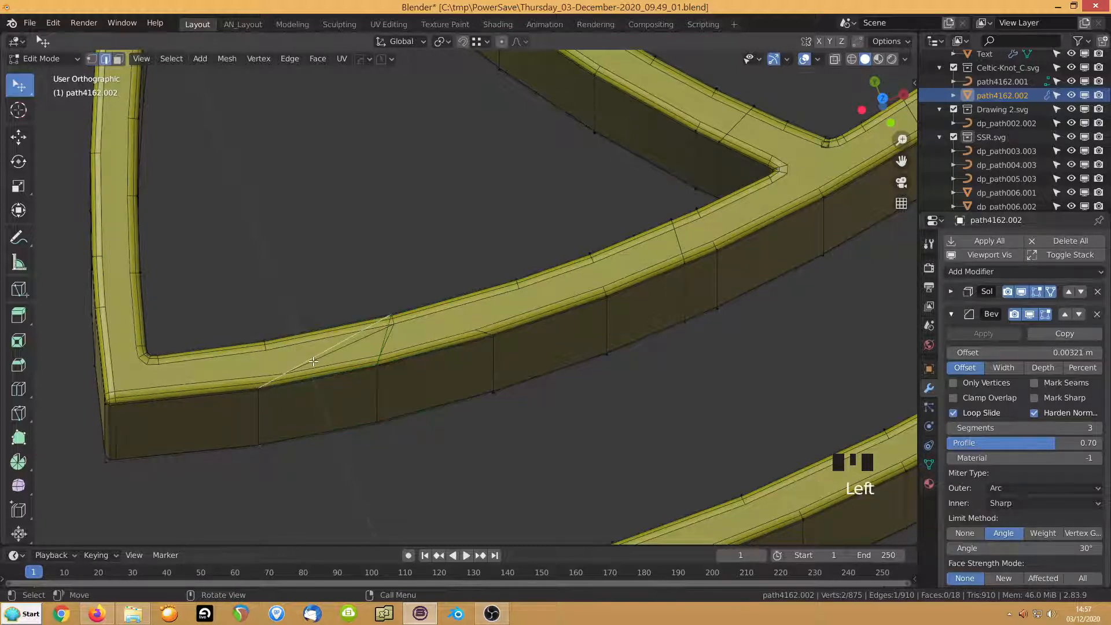
pyautogui.press('ctrl')
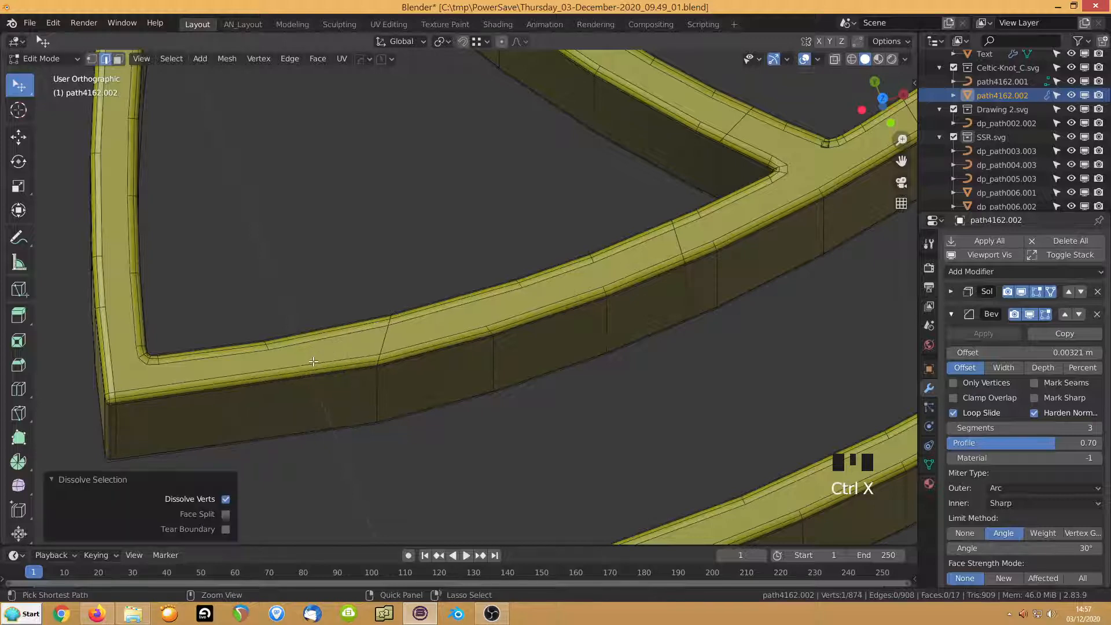
pyautogui.hotkey('ctrl', 'x')
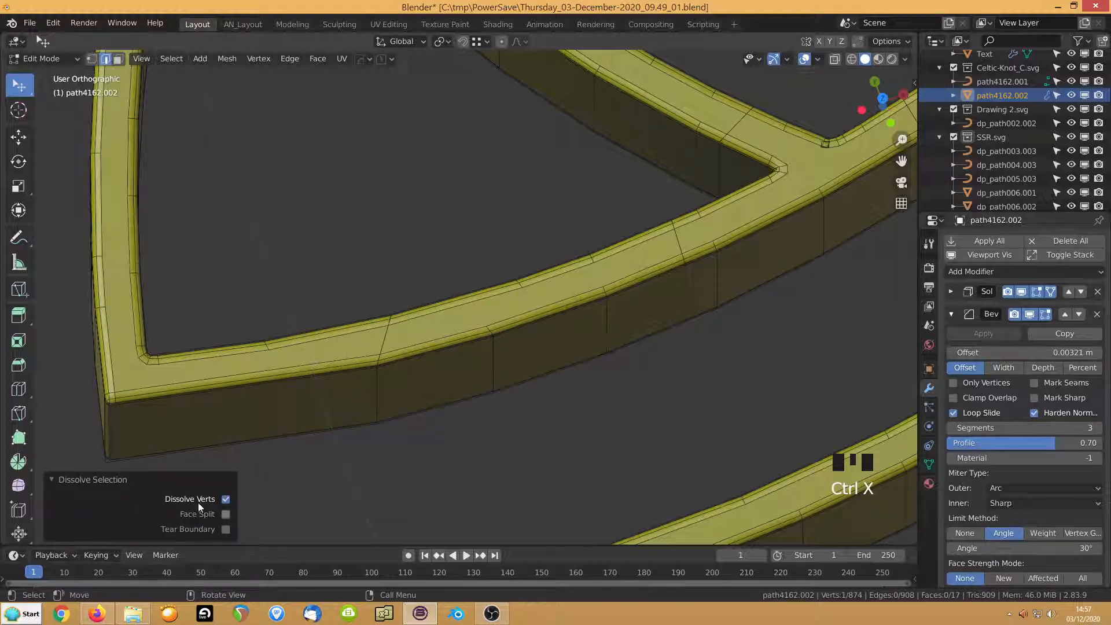
pyautogui.click(227, 501)
pyautogui.click(349, 328)
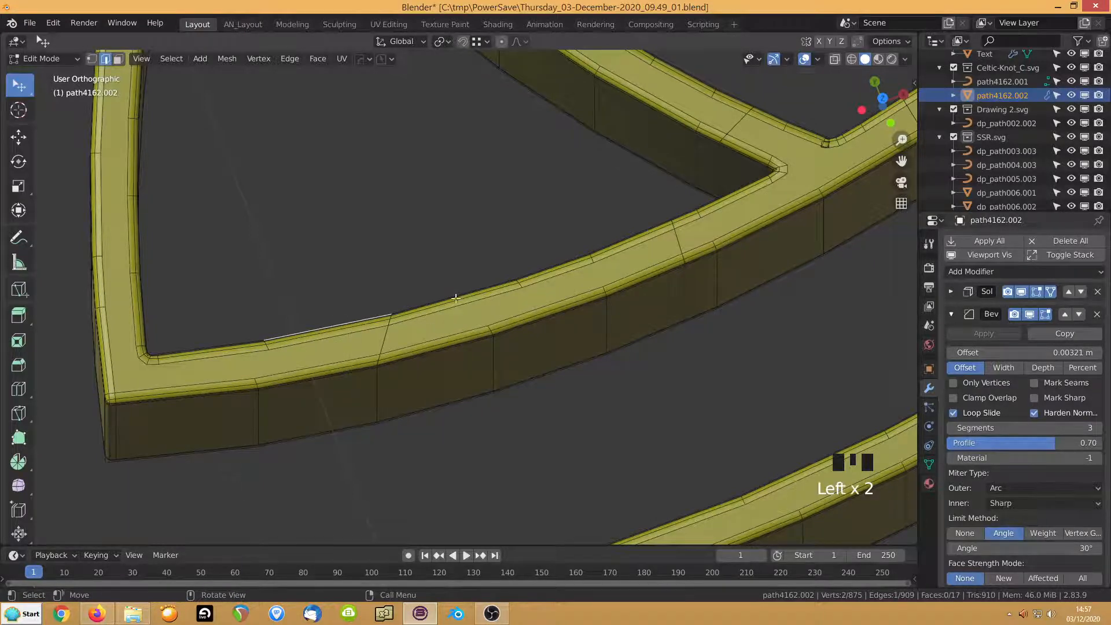
# Dissolve the crowded middle vertex at the upper corner of the nearby Y-shaped junction
pyautogui.moveTo(455, 299); pyautogui.dragTo(241, 382, button='middle')
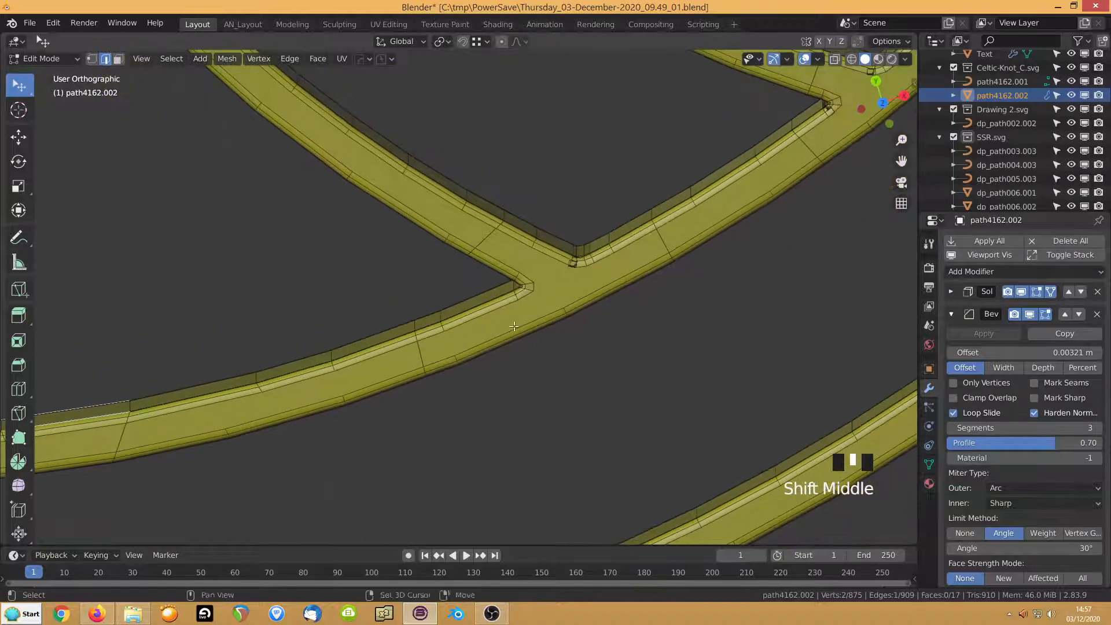
pyautogui.scroll(3, 609, 263)
pyautogui.scroll(-1, 610, 262)
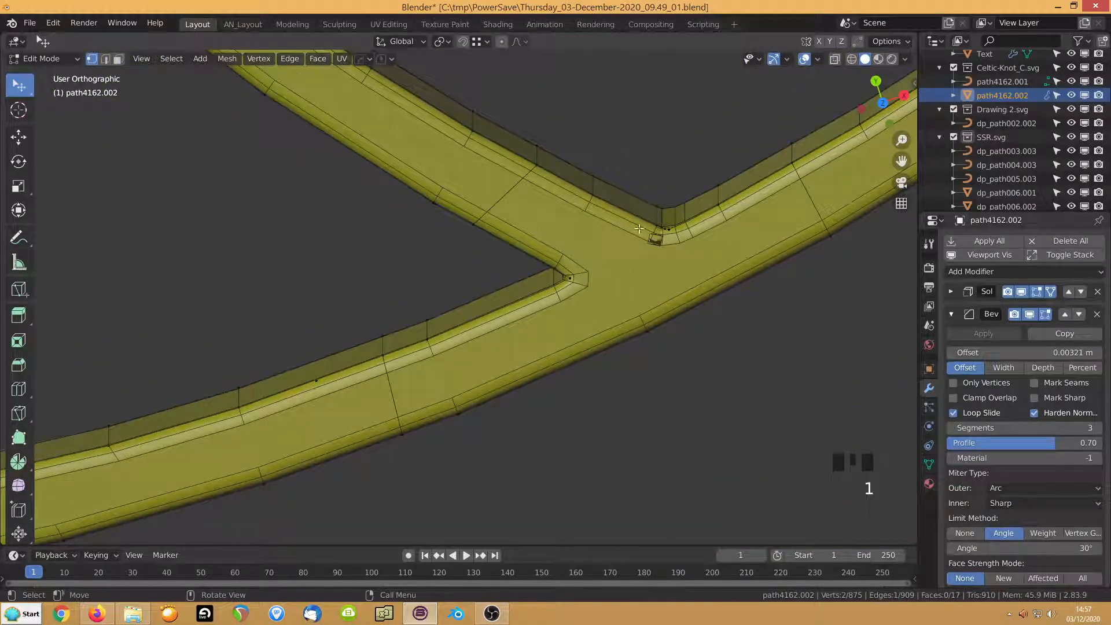
pyautogui.moveTo(639, 228); pyautogui.dragTo(622, 342, button='middle')
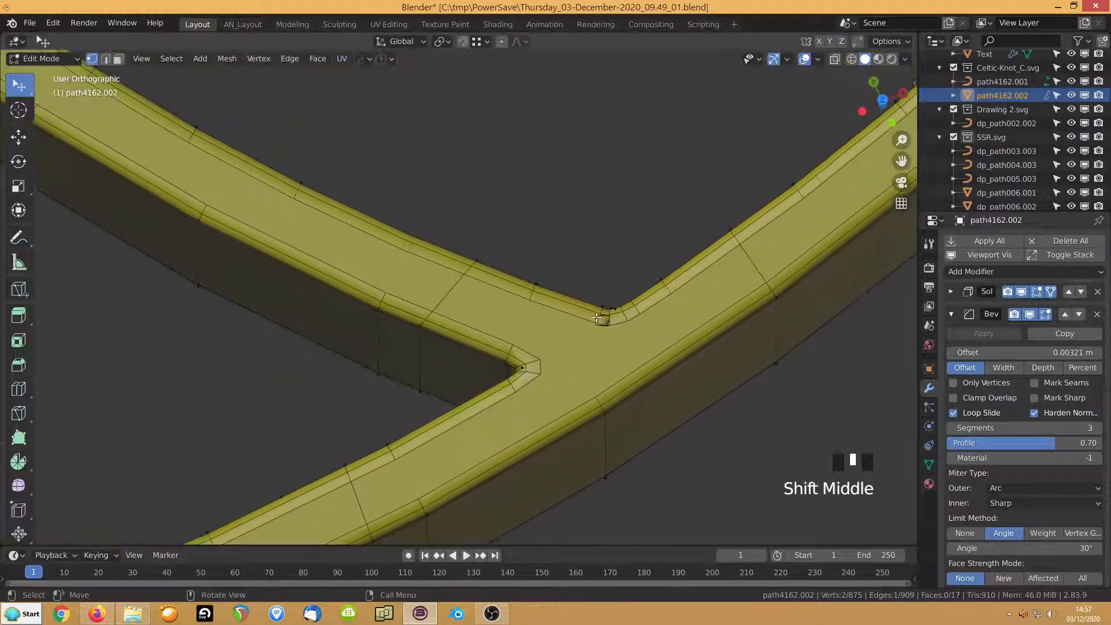
pyautogui.scroll(3, 596, 317)
pyautogui.click(715, 317)
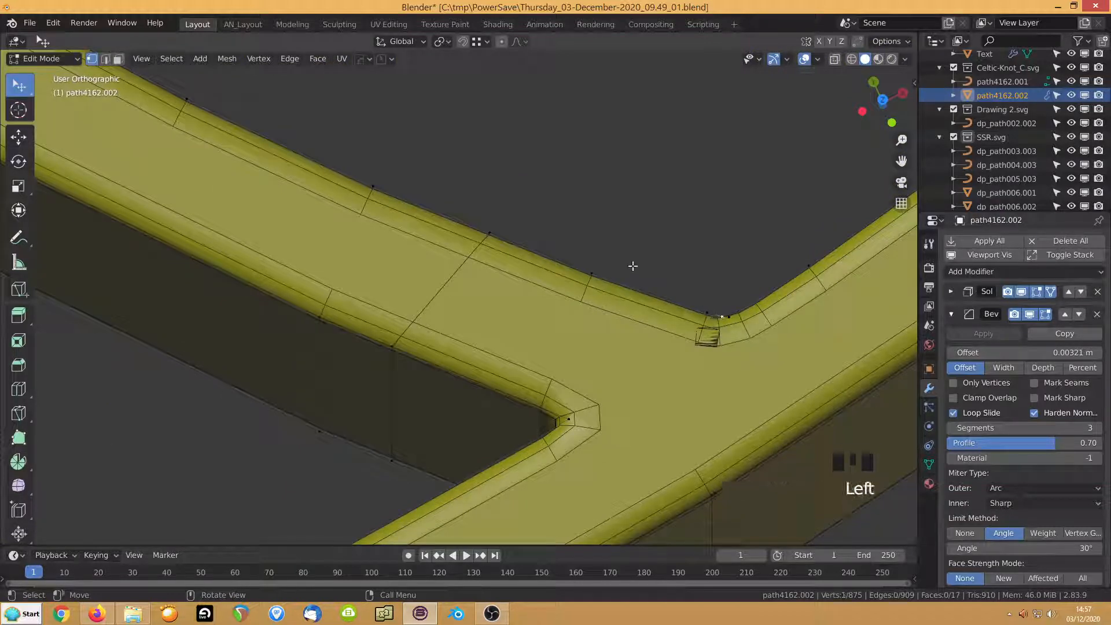
pyautogui.hotkey('ctrl', 'x')
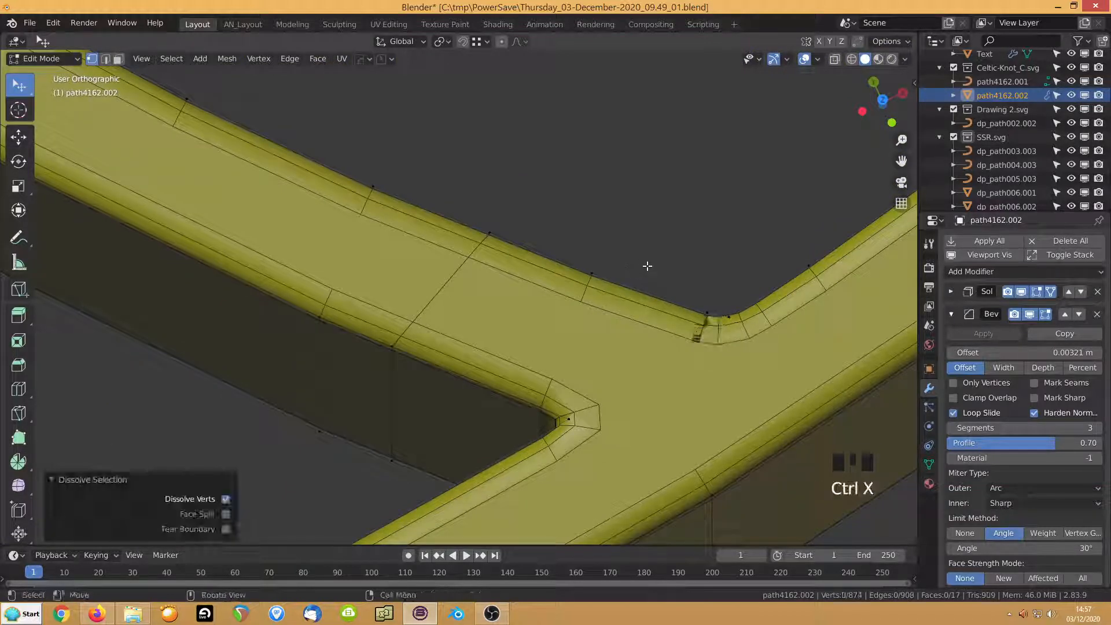
# Slide the two vertices beside that junction corner away from each other along the walls, by factors of about 0.151 and 0.106
pyautogui.click(686, 309)
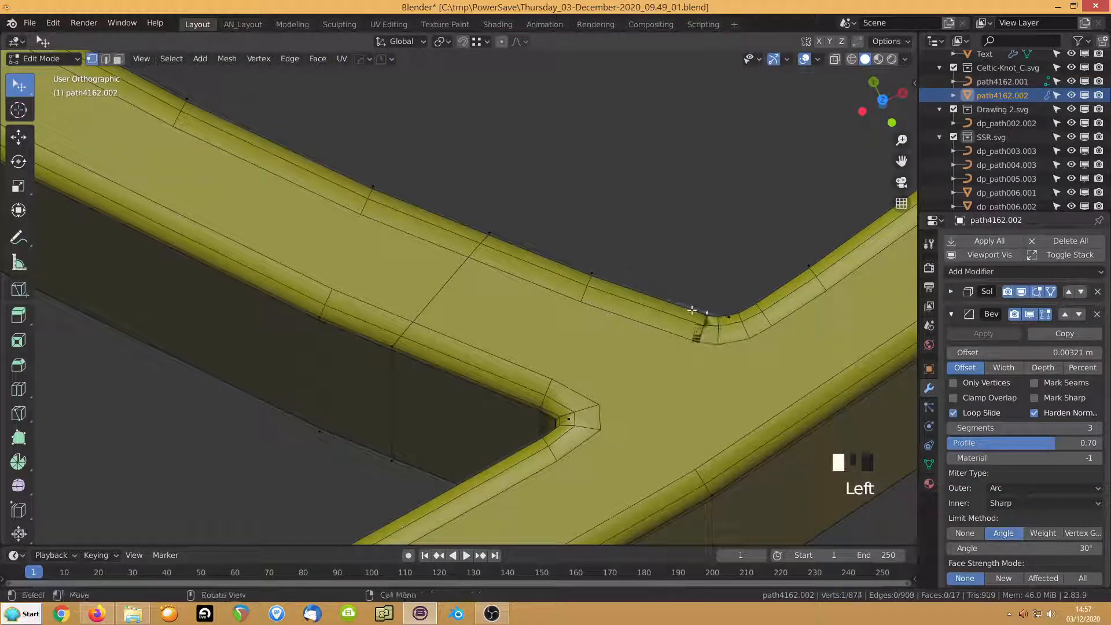
pyautogui.press('g')
pyautogui.press('g')
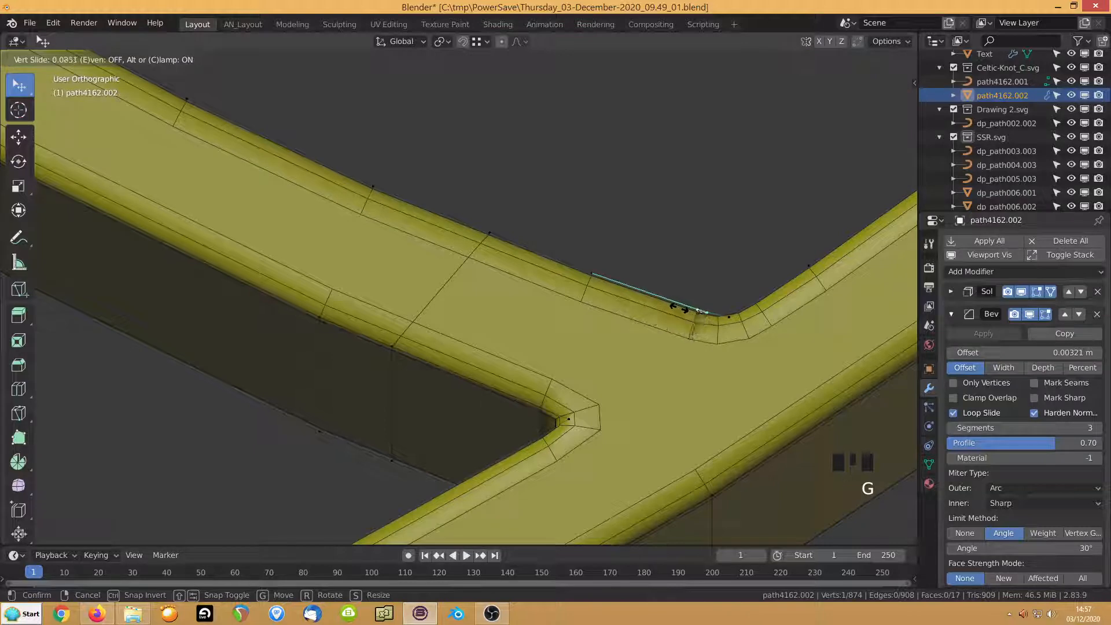
pyautogui.click(657, 314)
pyautogui.moveTo(652, 314); pyautogui.dragTo(587, 335, button='middle')
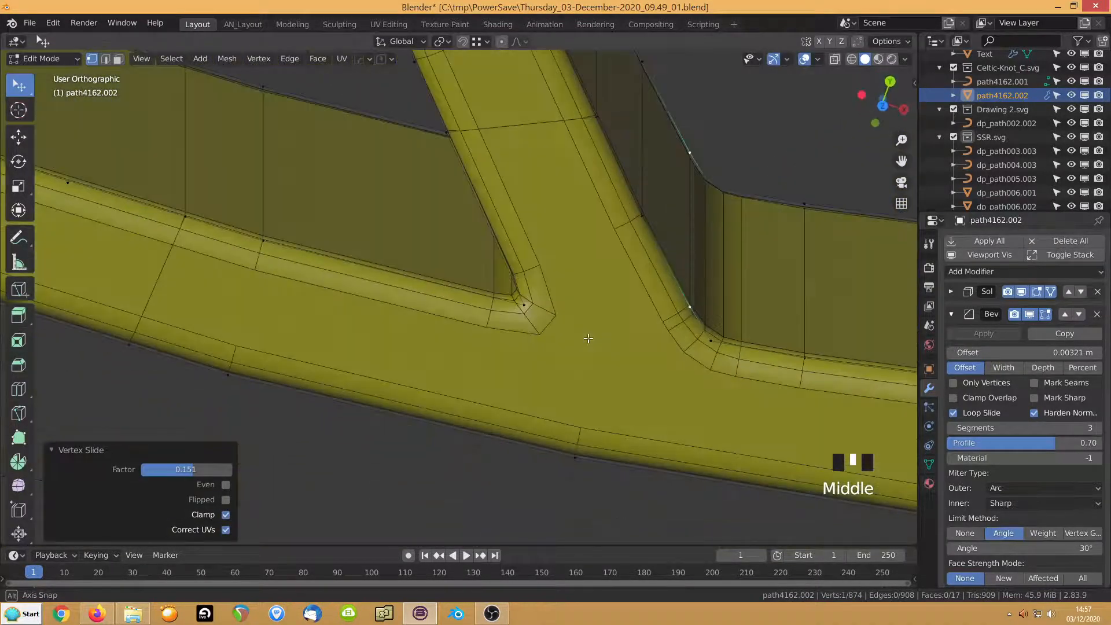
pyautogui.press('g')
pyautogui.press('g')
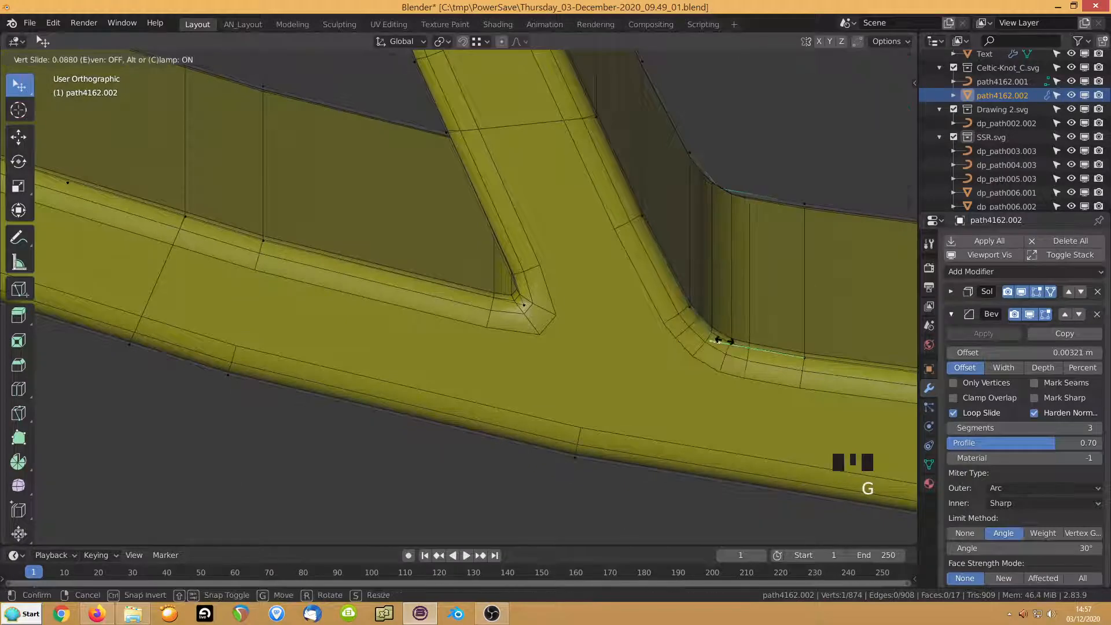
pyautogui.click(718, 339)
# Return the knot to Object Mode and turn off the wireframe overlay in the viewport
pyautogui.scroll(-8, 643, 316)
pyautogui.moveTo(636, 335); pyautogui.dragTo(539, 282, button='middle')
pyautogui.scroll(-1, 601, 296)
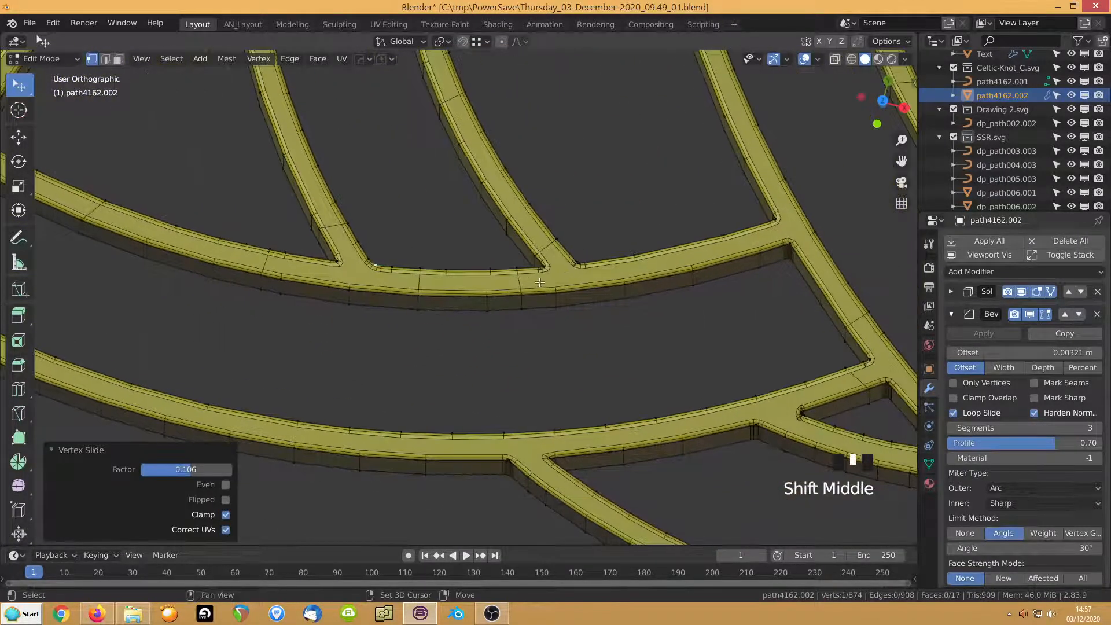
pyautogui.press('Tab')
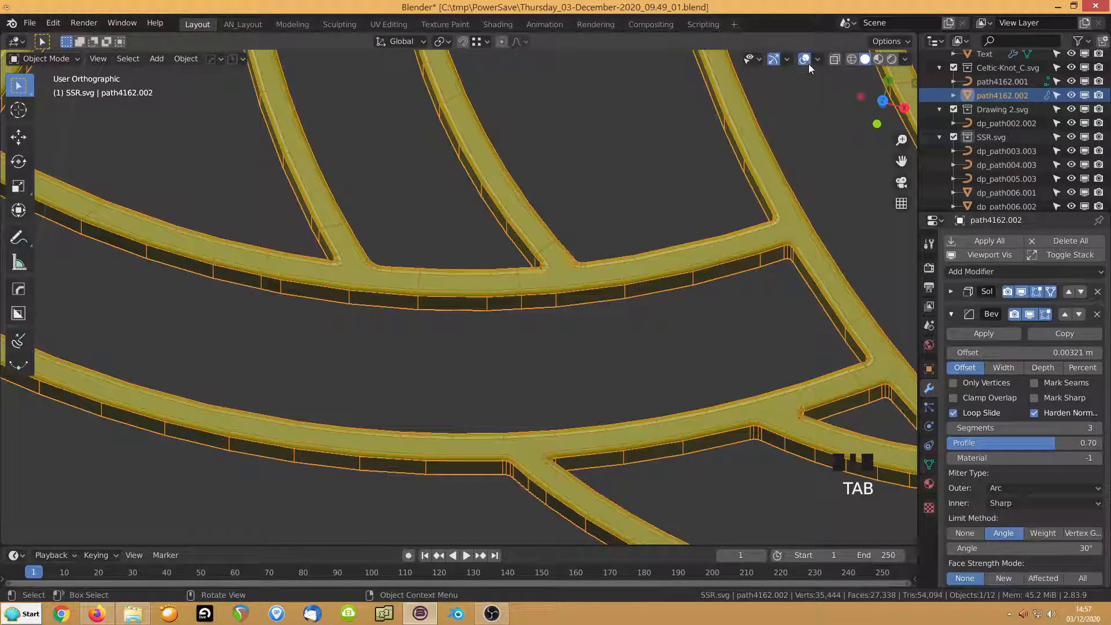
pyautogui.click(817, 58)
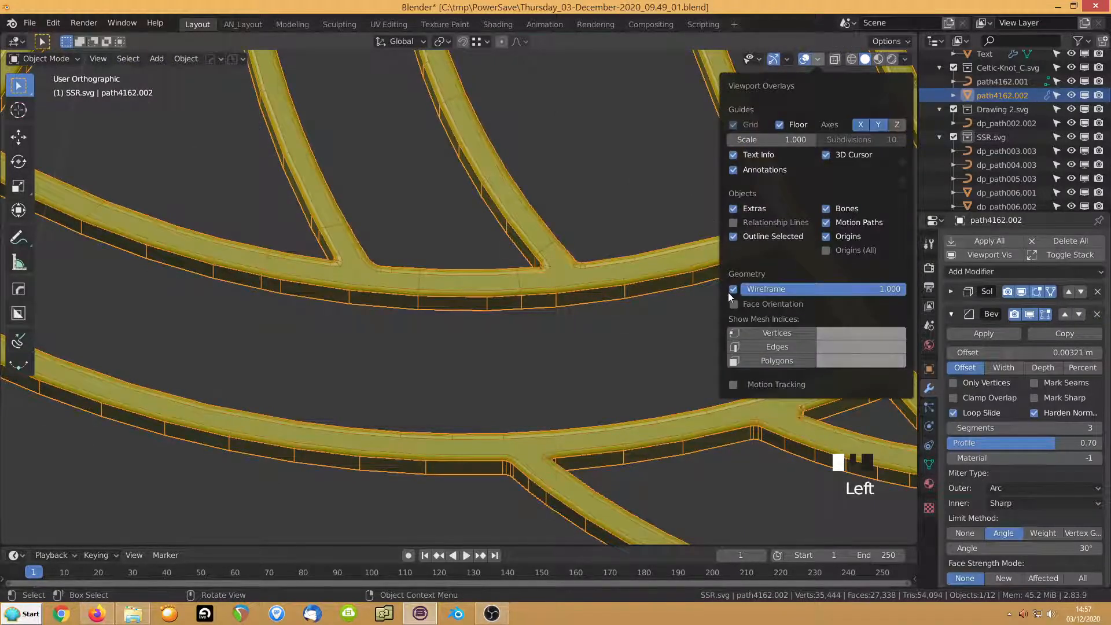
pyautogui.scroll(-10, 598, 284)
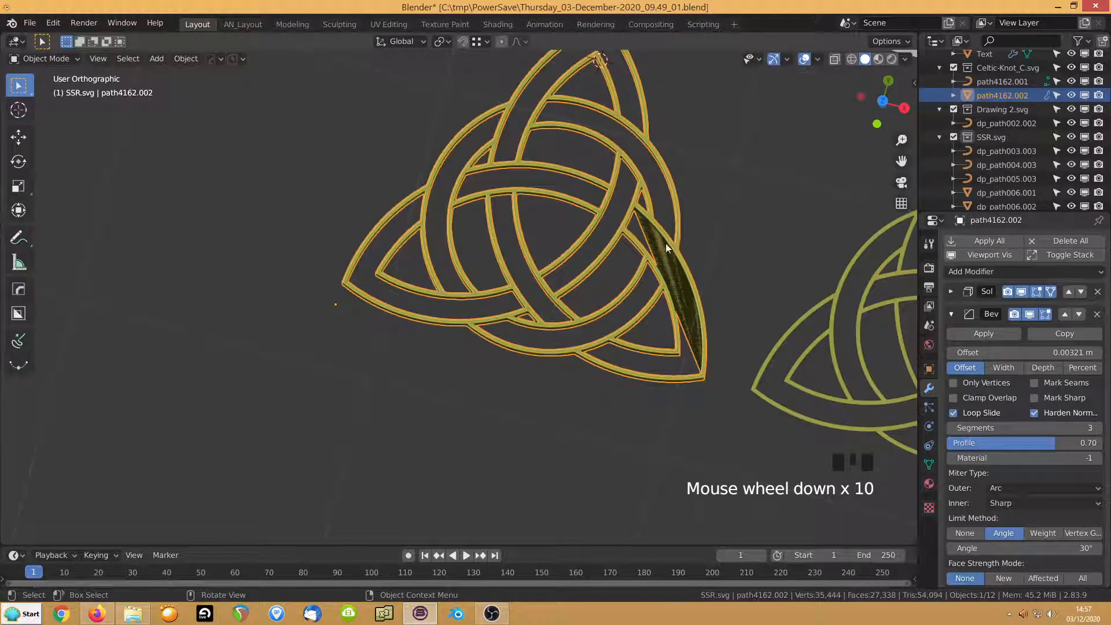
pyautogui.keyDown('shift'); pyautogui.moveTo(559, 345); pyautogui.dragTo(569, 285, button='middle'); pyautogui.keyUp('shift')
pyautogui.scroll(-7, 570, 286)
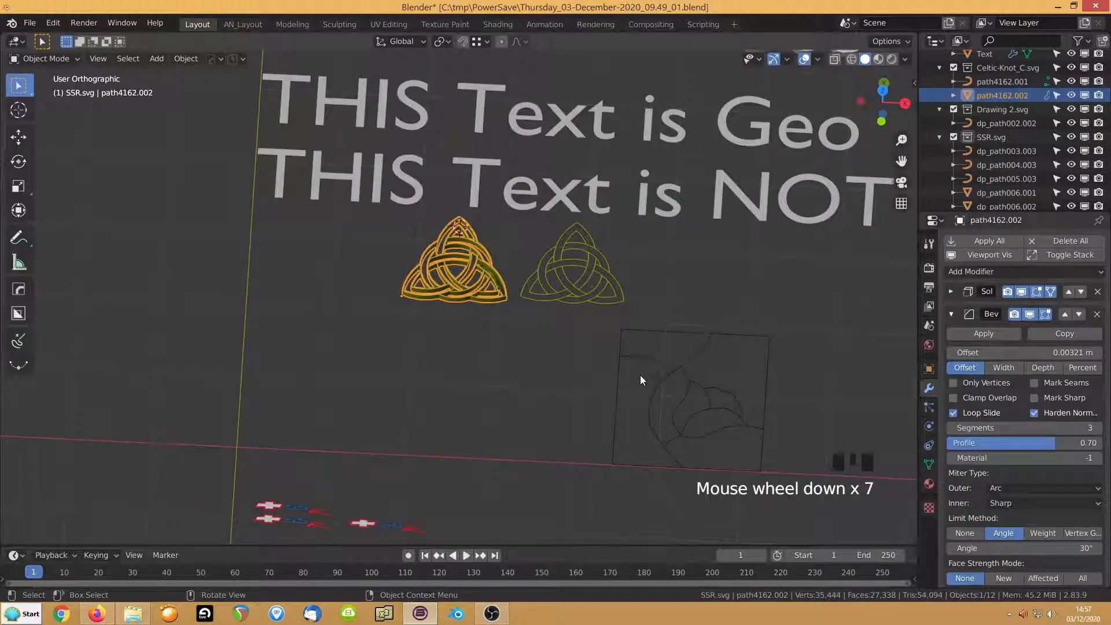
# Run a Limited Dissolve on the whole mesh of the flat "THIS Text is Geo" object and return to Object Mode
pyautogui.keyDown('shift'); pyautogui.moveTo(640, 375); pyautogui.dragTo(533, 481, button='middle'); pyautogui.keyUp('shift')
pyautogui.keyDown('shift'); pyautogui.moveTo(526, 170); pyautogui.dragTo(496, 300, button='middle'); pyautogui.keyUp('shift')
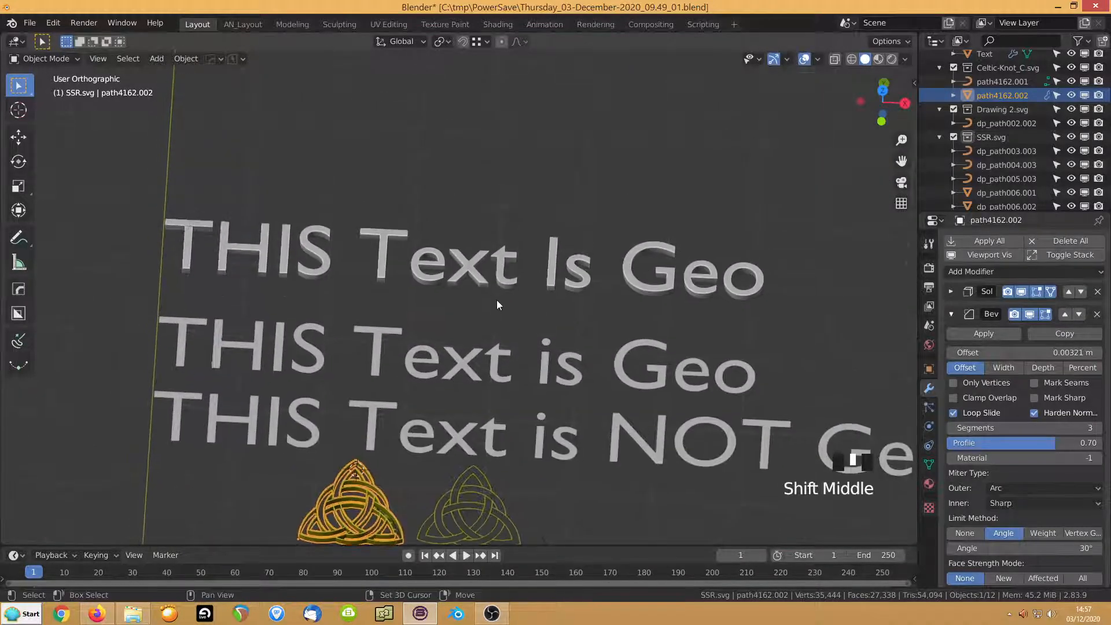
pyautogui.click(451, 374)
pyautogui.press('Tab')
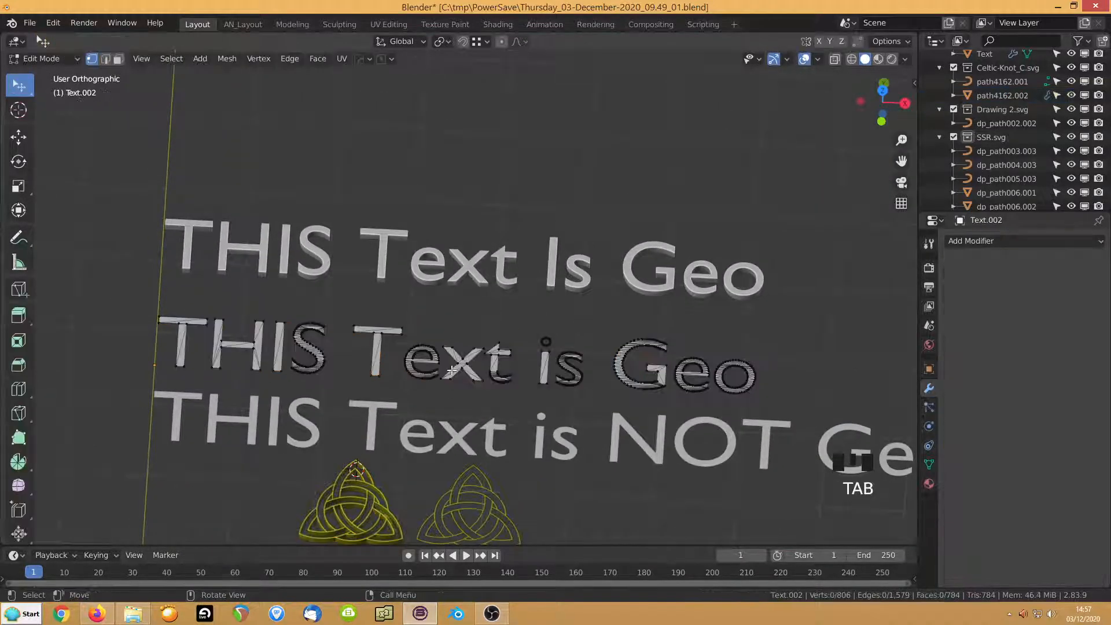
pyautogui.keyDown('shift'); pyautogui.moveTo(395, 352); pyautogui.dragTo(644, 313, button='middle'); pyautogui.keyUp('shift')
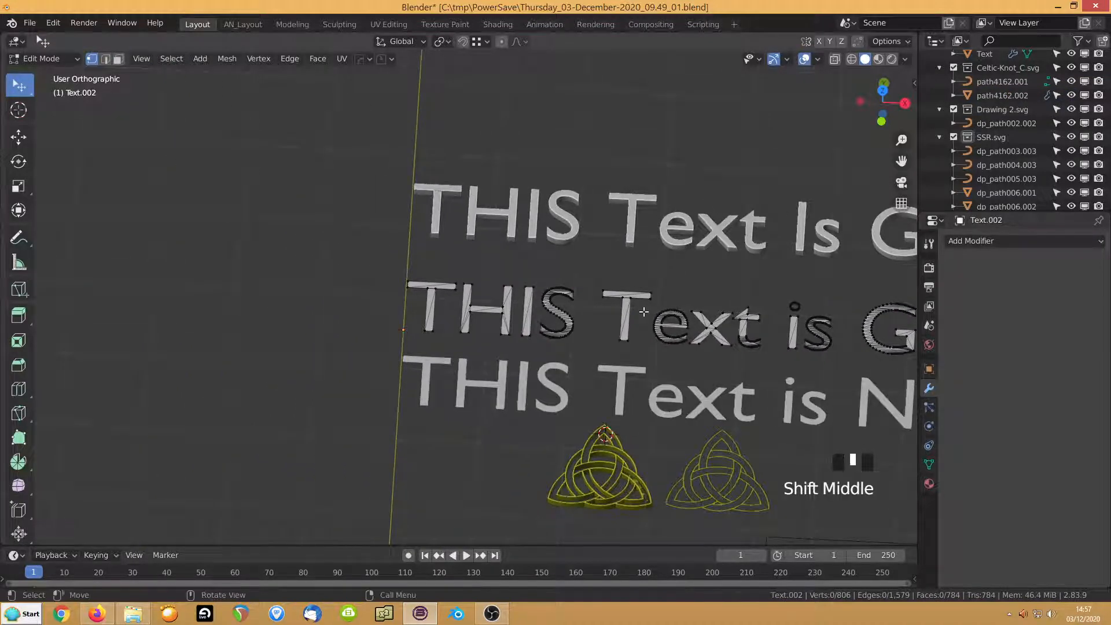
pyautogui.press('a')
pyautogui.press('Delete')
pyautogui.click(585, 382)
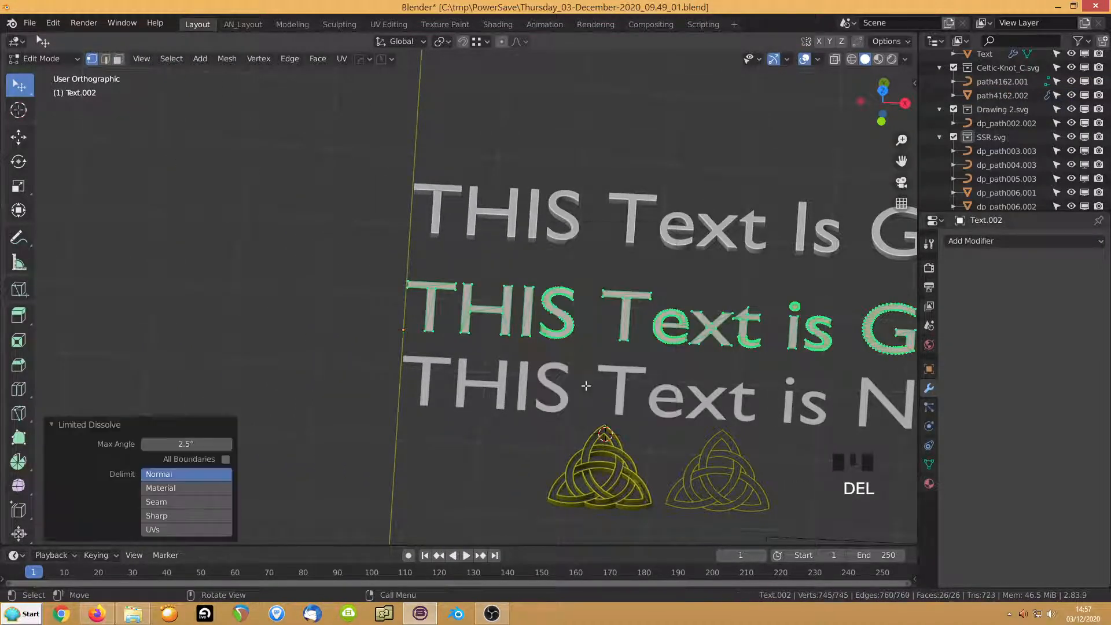
pyautogui.click(434, 296)
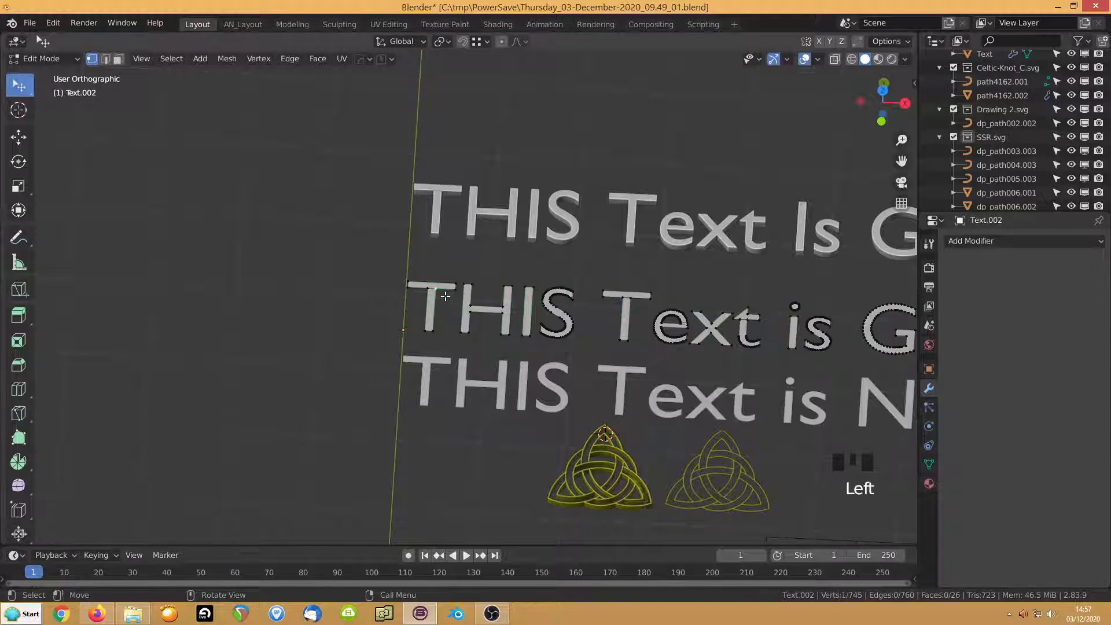
pyautogui.scroll(9, 434, 296)
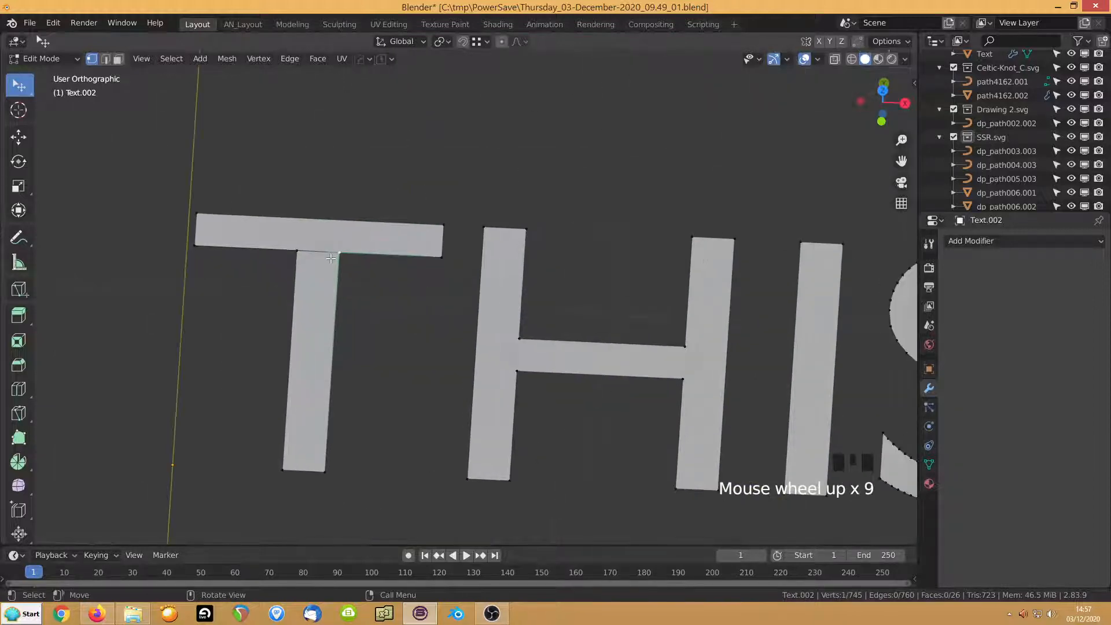
pyautogui.press('Tab')
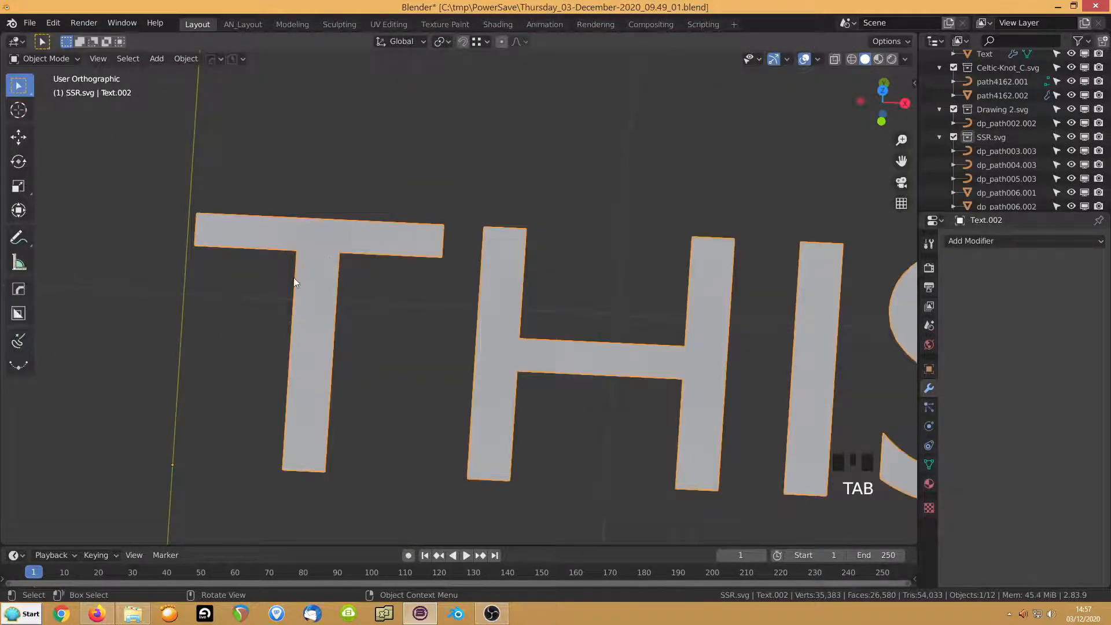
# Add a Solidify modifier to the flat text mesh and set its thickness to 0.1 m
pyautogui.moveTo(294, 277); pyautogui.dragTo(363, 234, button='middle')
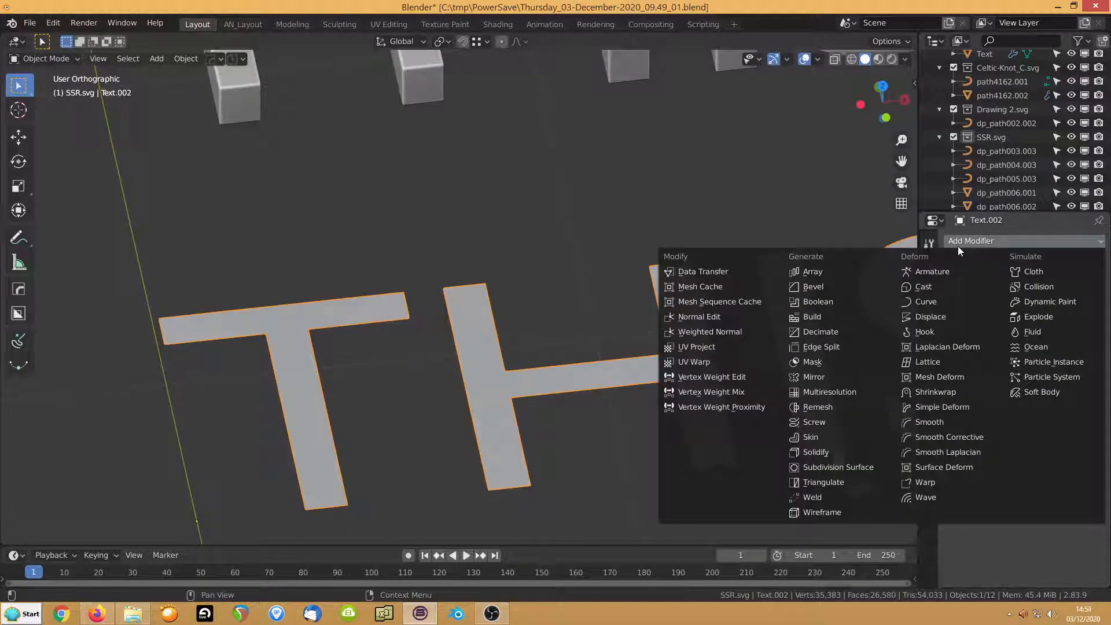
pyautogui.click(828, 452)
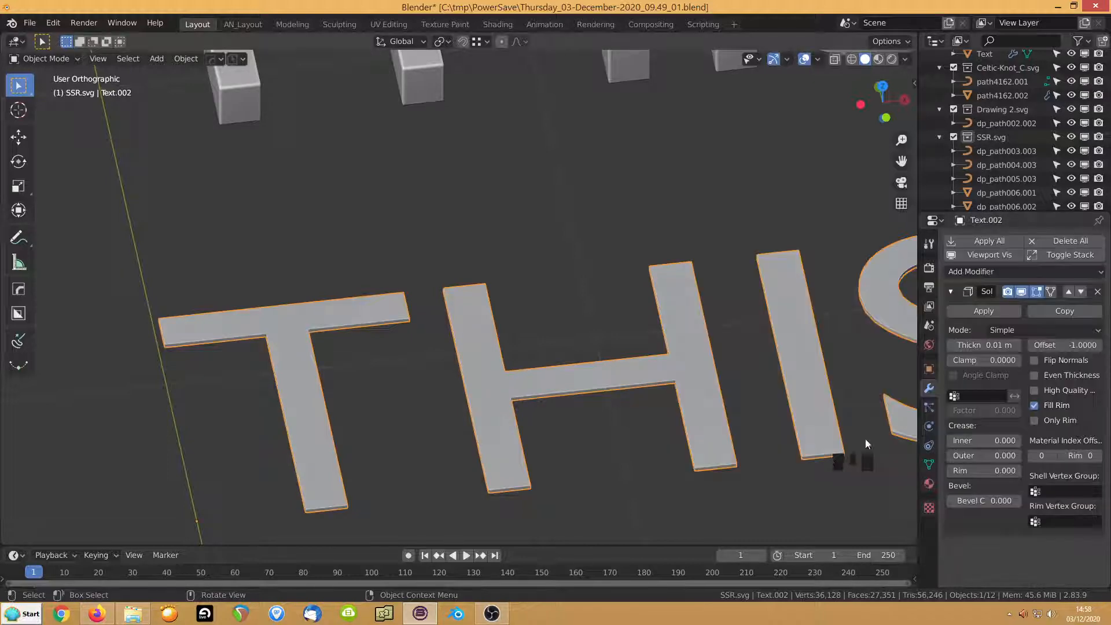
pyautogui.moveTo(984, 345); pyautogui.dragTo(1001, 345)
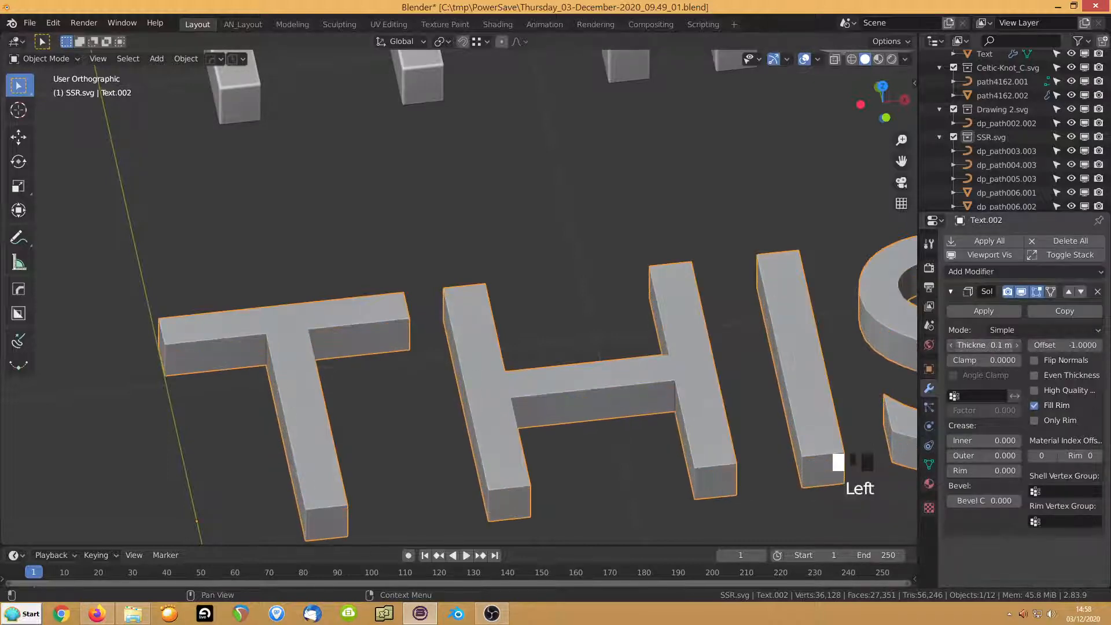
# Add a Bevel modifier to the text mesh, limit it by Angle and set it to 4 segments
pyautogui.click(975, 270)
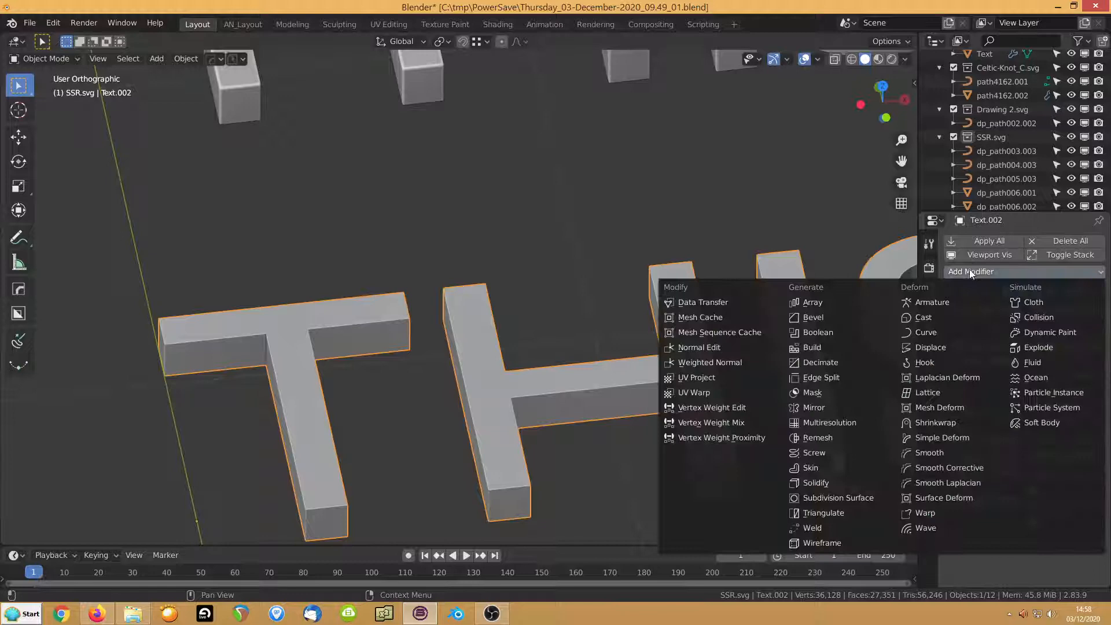
pyautogui.click(813, 318)
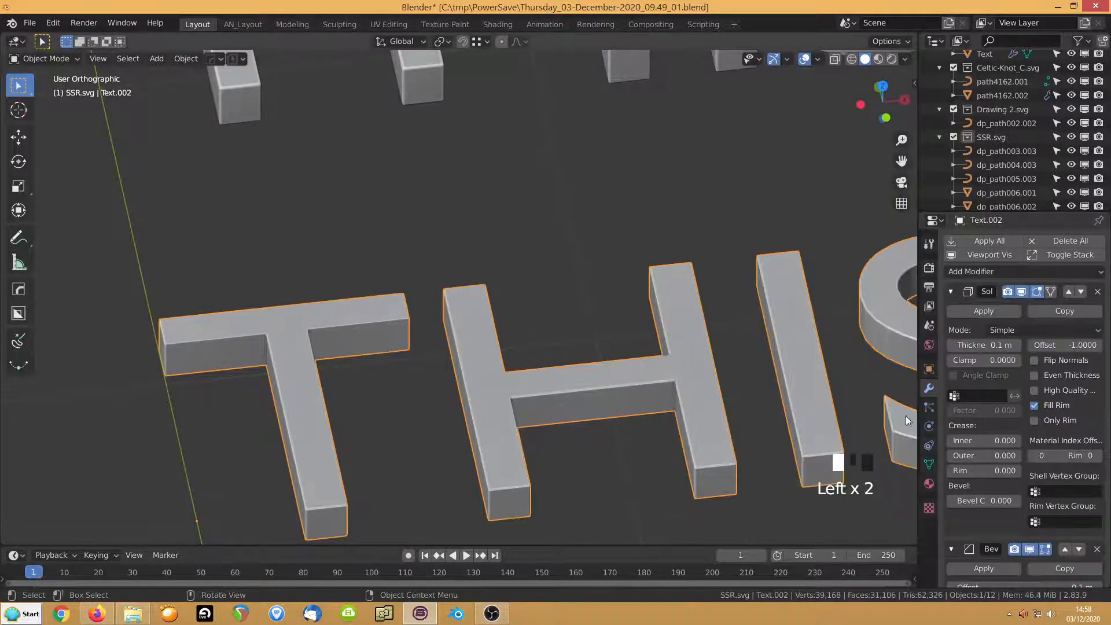
pyautogui.scroll(-3, 986, 415)
pyautogui.scroll(-4, 986, 415)
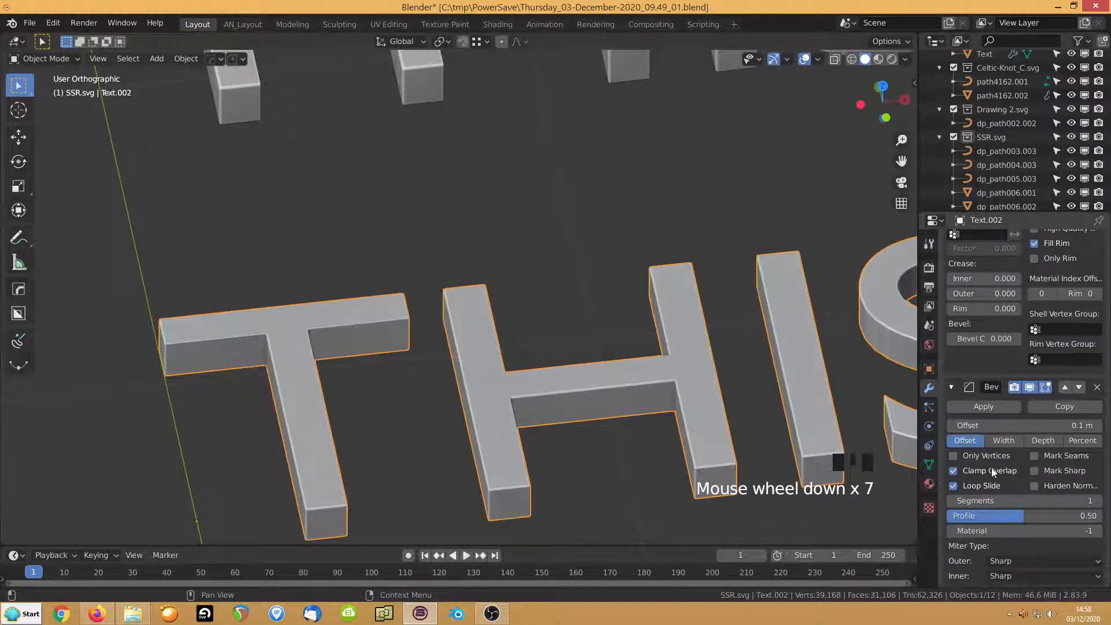
pyautogui.scroll(-3, 1010, 530)
pyautogui.click(1004, 537)
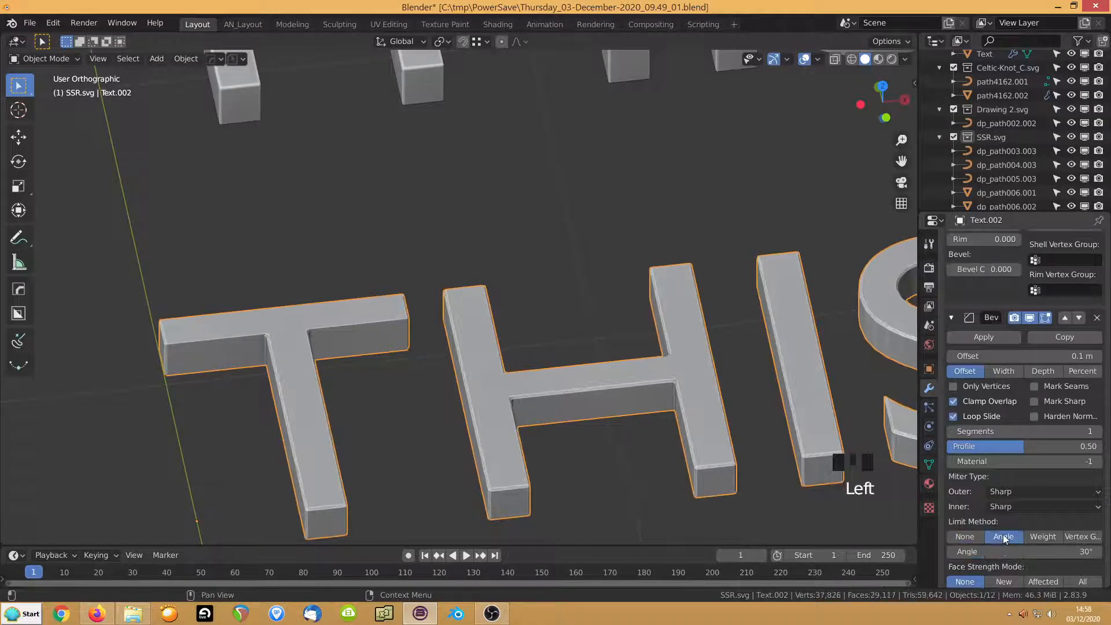
pyautogui.click(1090, 432)
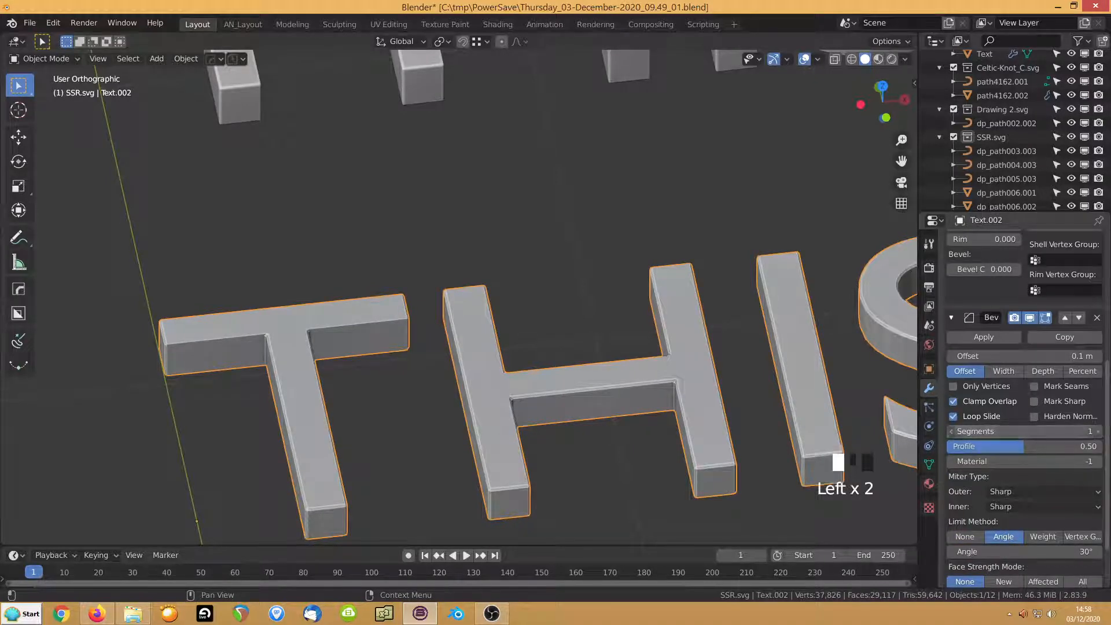
pyautogui.click(1090, 432)
pyautogui.click(1091, 432)
pyautogui.click(1091, 432)
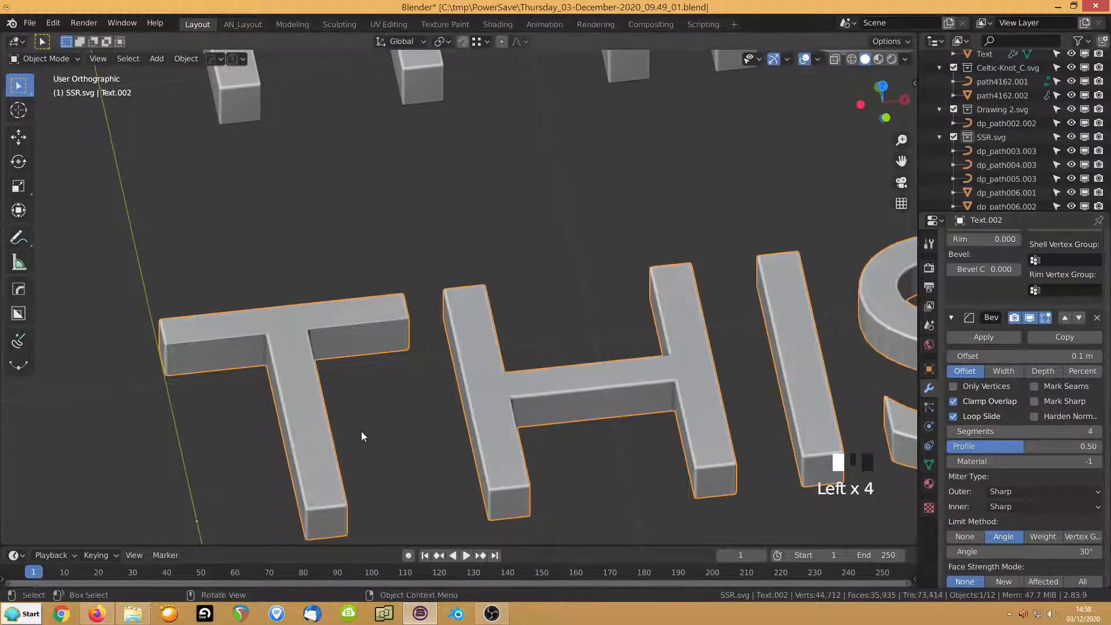
# Enter Edit Mode on the bevelled text mesh with the first T and H in close view
pyautogui.moveTo(361, 431); pyautogui.dragTo(589, 412, button='middle')
pyautogui.scroll(-5, 604, 413)
pyautogui.keyDown('shift'); pyautogui.scroll(-1, 536, 359); pyautogui.keyUp('shift')
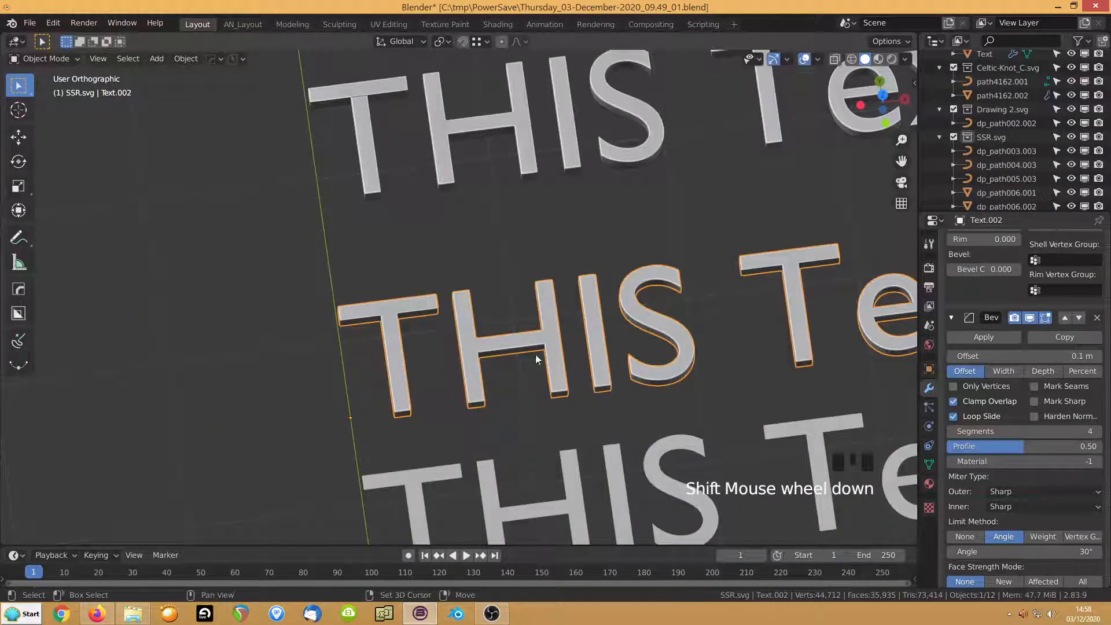
pyautogui.keyDown('shift'); pyautogui.moveTo(537, 334); pyautogui.dragTo(559, 284, button='middle'); pyautogui.keyUp('shift')
pyautogui.scroll(7, 349, 283)
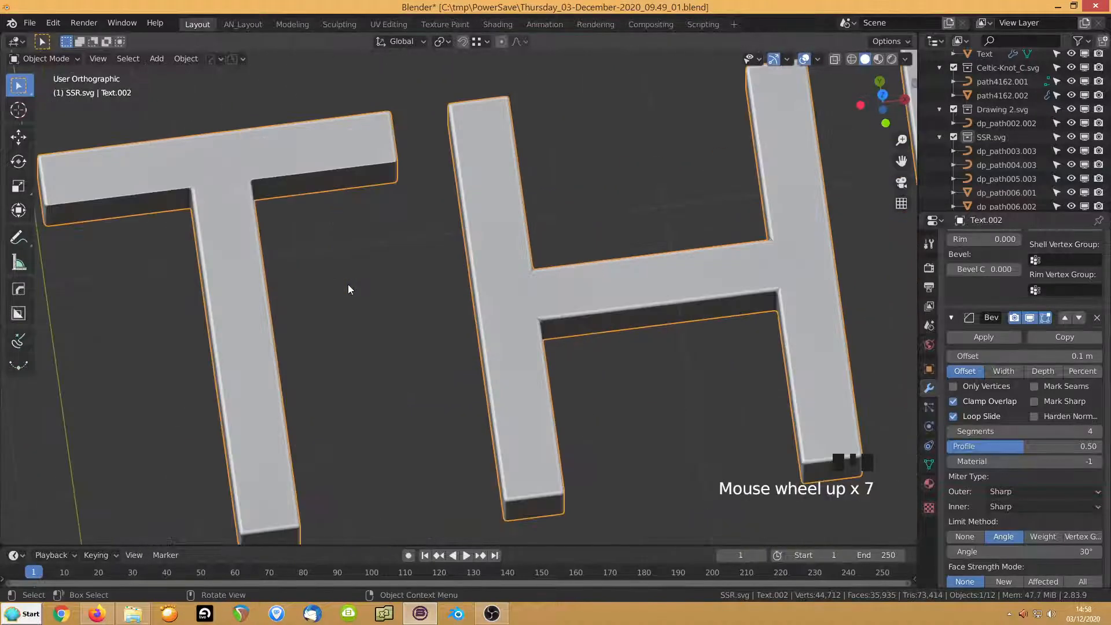
pyautogui.press('Tab')
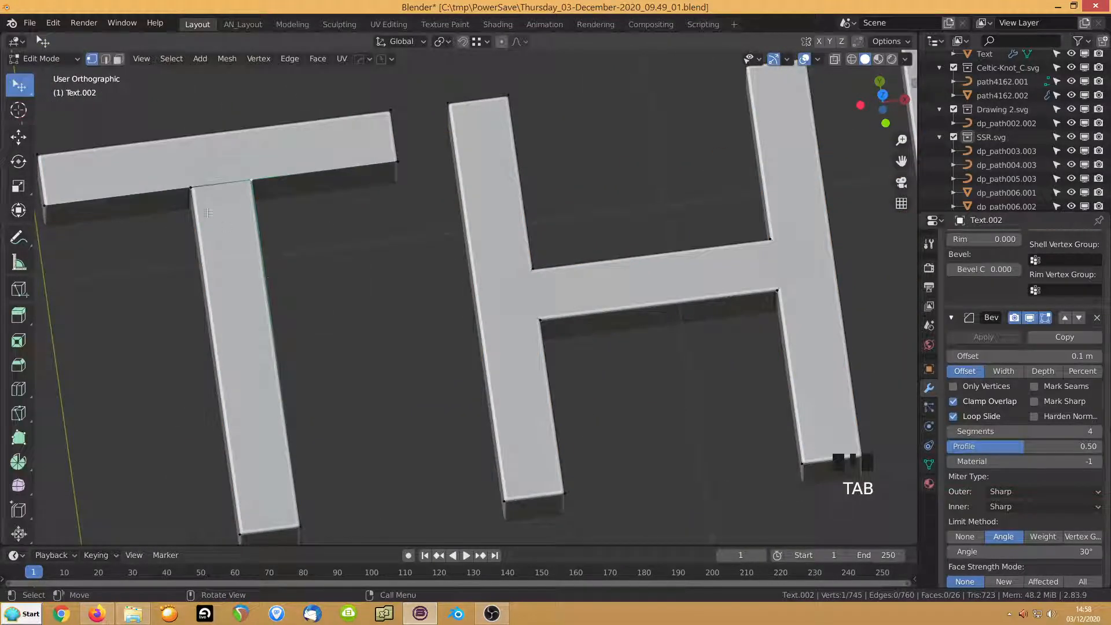
# Try to dissolve the edges separating the stem from the crossbar of the first T
pyautogui.press('2')
pyautogui.click(196, 175)
pyautogui.click(195, 176)
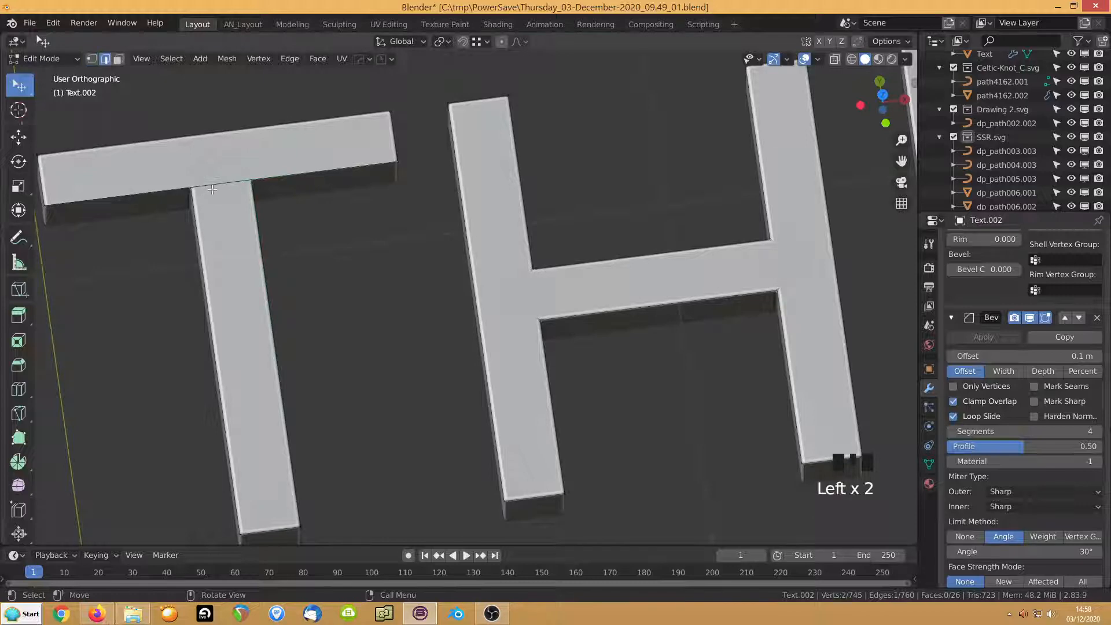
pyautogui.click(213, 186)
pyautogui.click(212, 186)
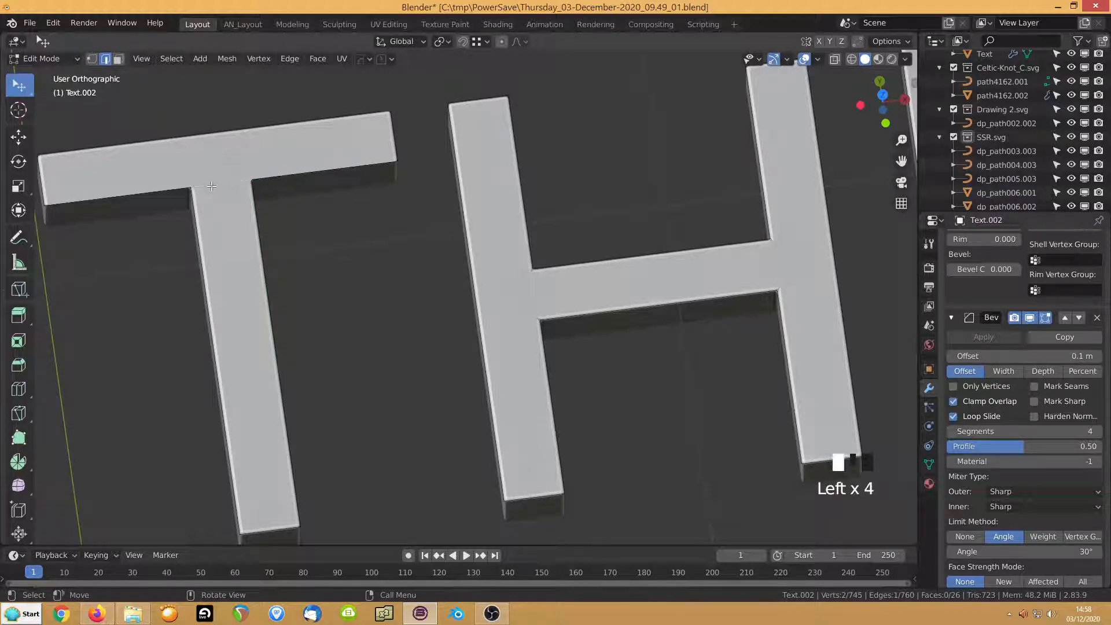
pyautogui.hotkey('ctrl', 'x')
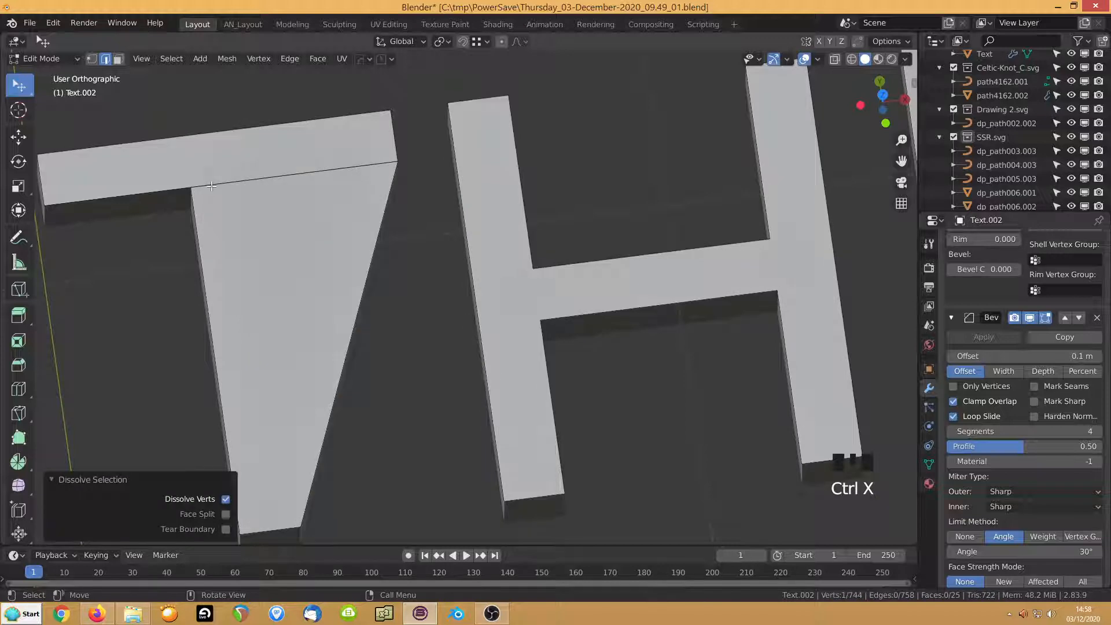
pyautogui.click(212, 186)
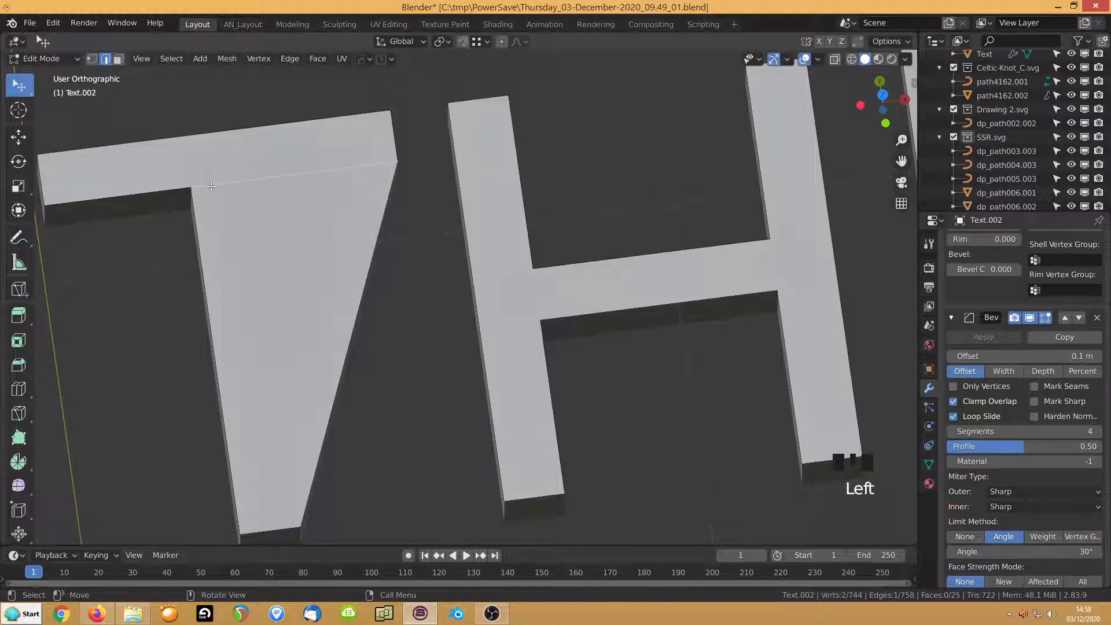
pyautogui.hotkey('ctrl', 'x')
pyautogui.click(211, 185)
pyautogui.hotkey('ctrl', 'x')
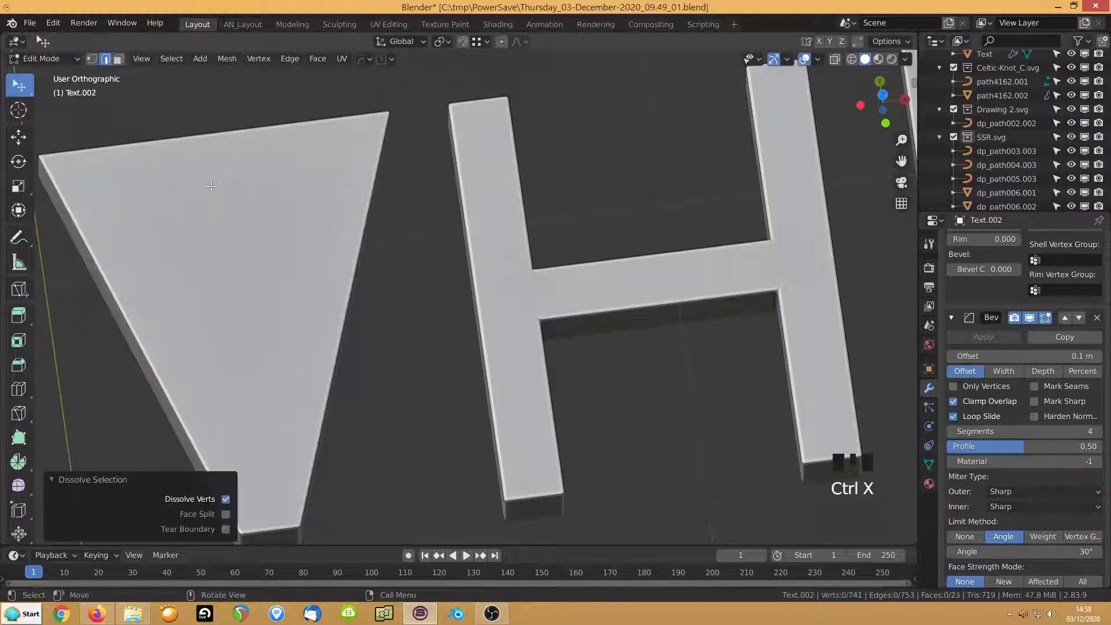
# Undo the edge dissolves on the first T
pyautogui.hotkey('ctrl', 'z')
pyautogui.hotkey('ctrl', 'z')
pyautogui.hotkey('ctrl', 'z')
pyautogui.hotkey('ctrl', 'z')
pyautogui.hotkey('ctrl', 'z')
pyautogui.hotkey('ctrl', 'z')
pyautogui.hotkey('ctrl', 'z')
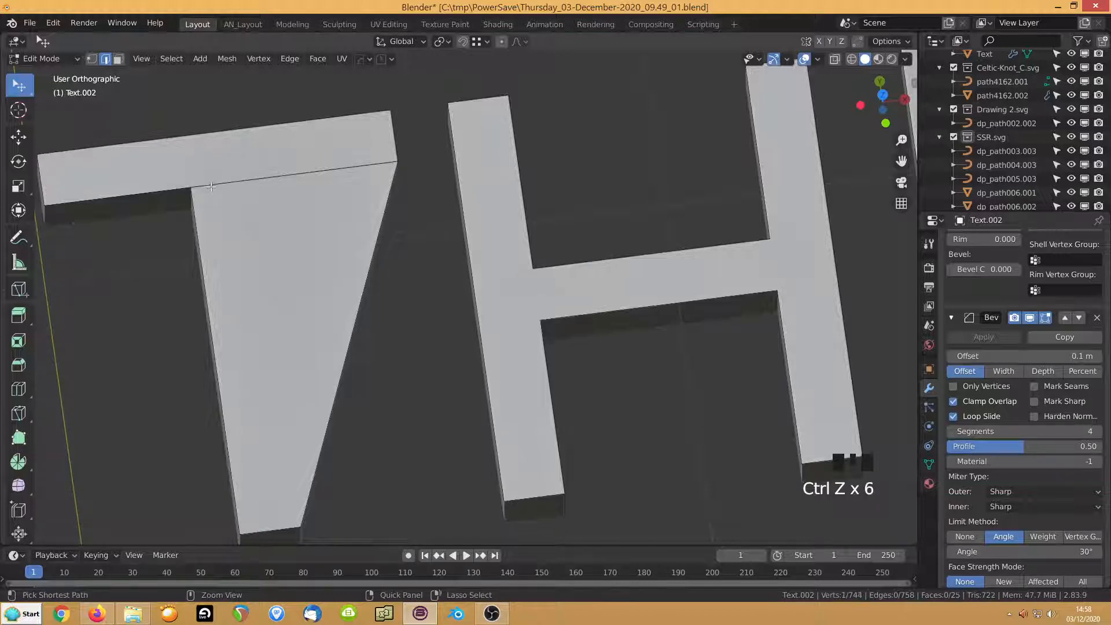
# Hide the modifiers in the viewport and delete only the two faces of the first T, keeping its edges
pyautogui.scroll(16, 955, 290)
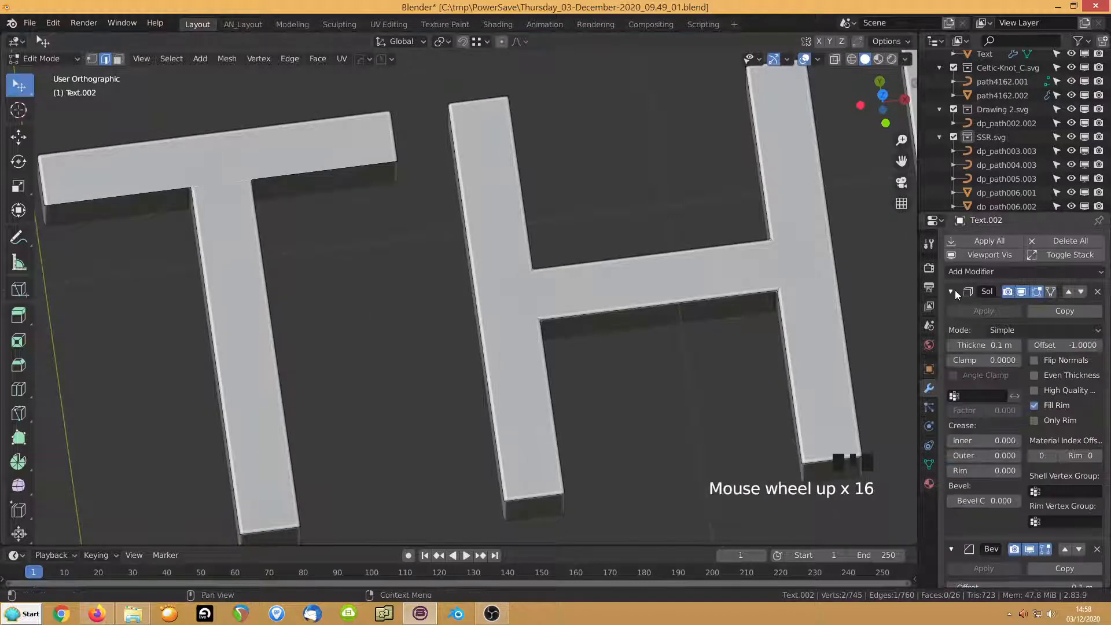
pyautogui.click(978, 255)
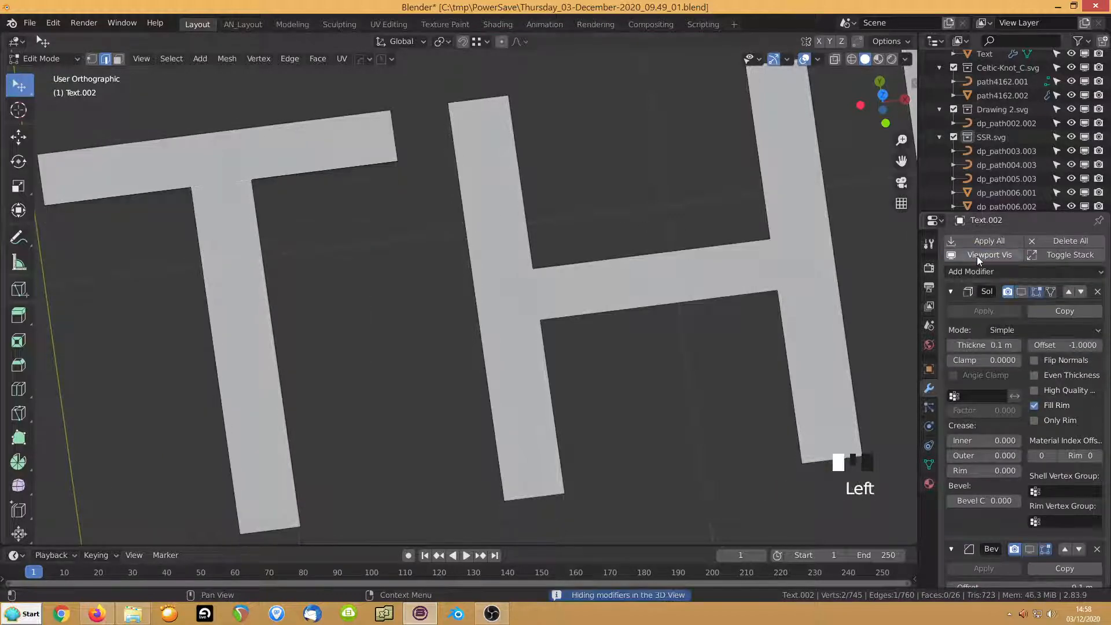
pyautogui.press('3')
pyautogui.click(208, 177)
pyautogui.keyDown('shift'); pyautogui.click(223, 217); pyautogui.keyUp('shift')
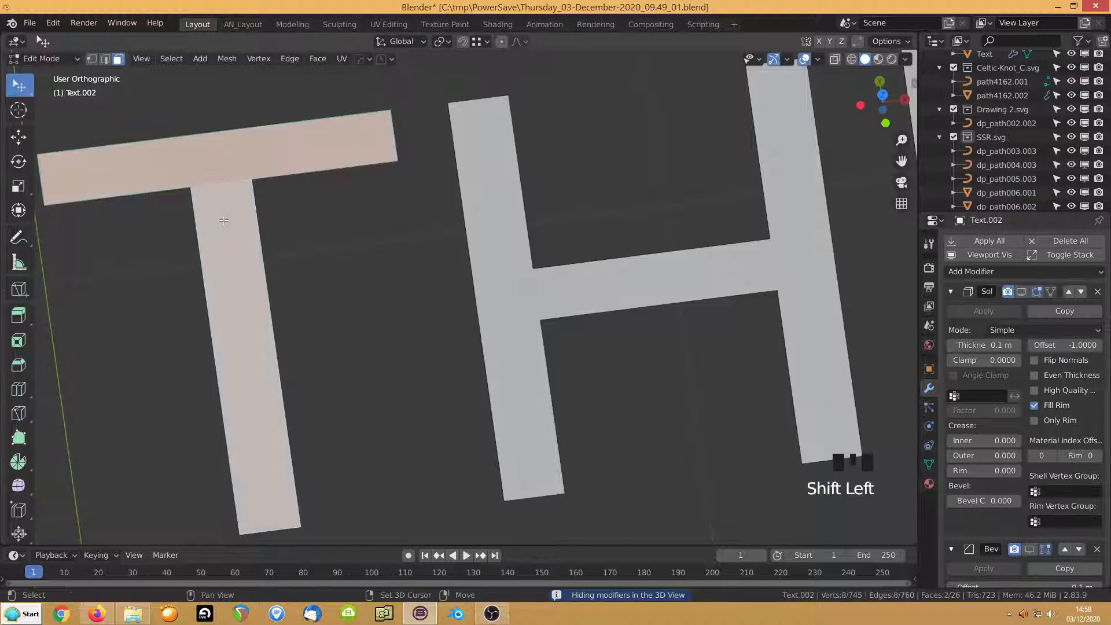
pyautogui.press('Delete')
pyautogui.click(179, 151)
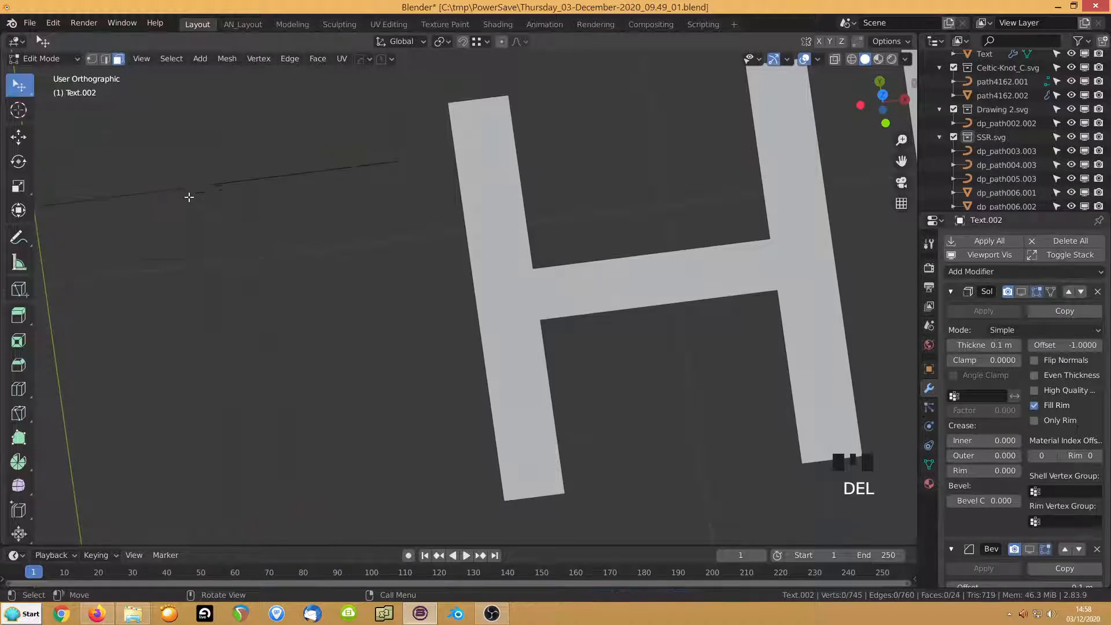
# Delete the overlapping edges between the stem and the crossbar of the first T
pyautogui.press('2')
pyautogui.click(219, 187)
pyautogui.hotkey('ctrl', 'x')
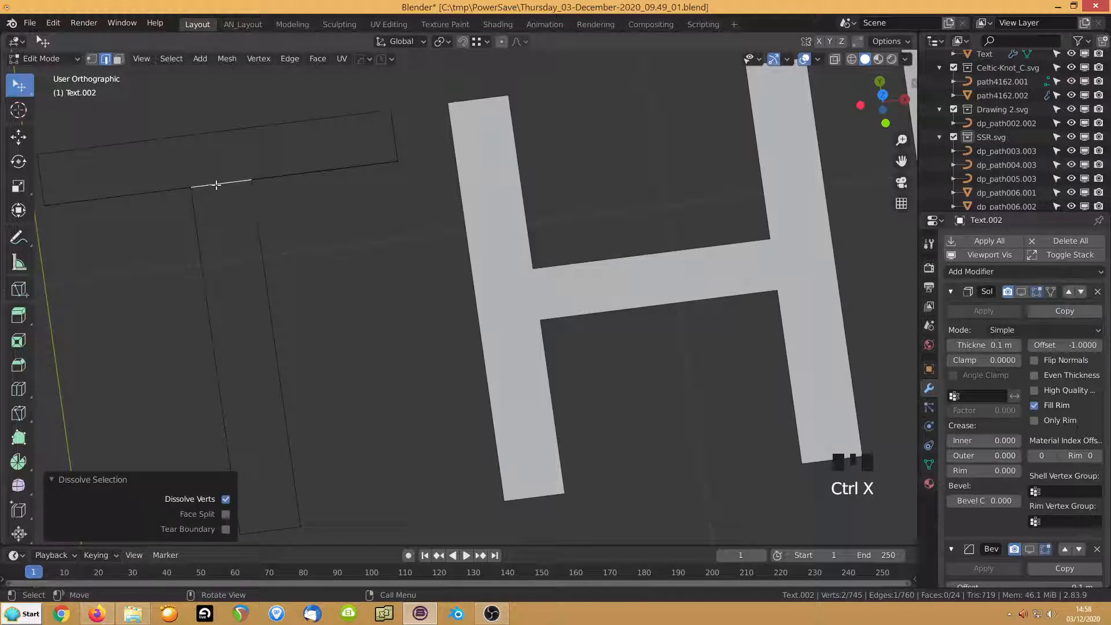
pyautogui.click(216, 185)
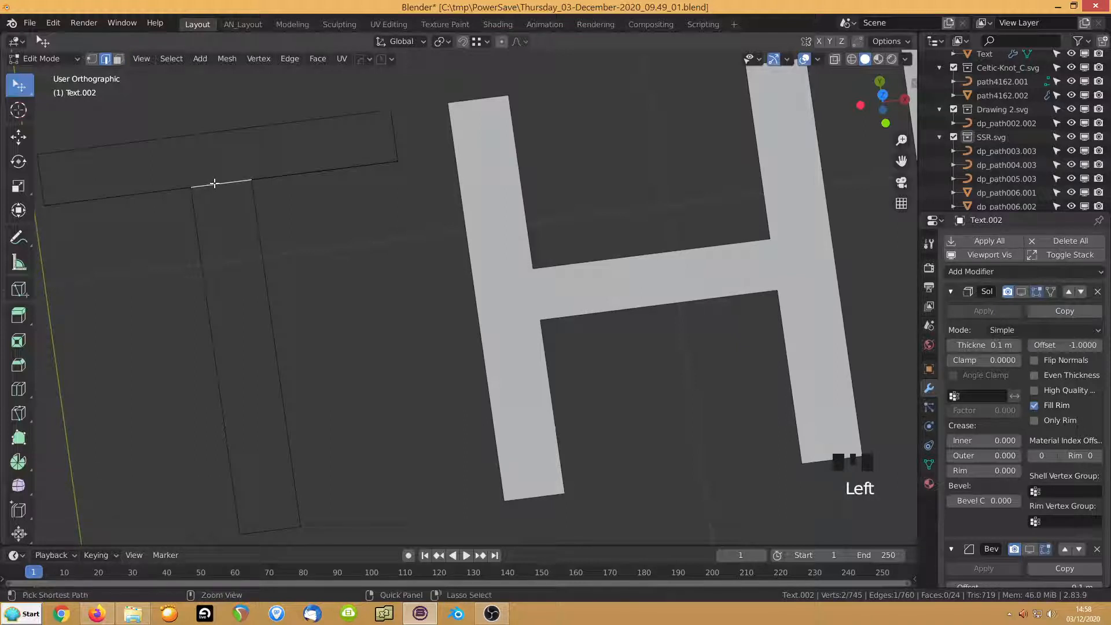
pyautogui.press('Delete')
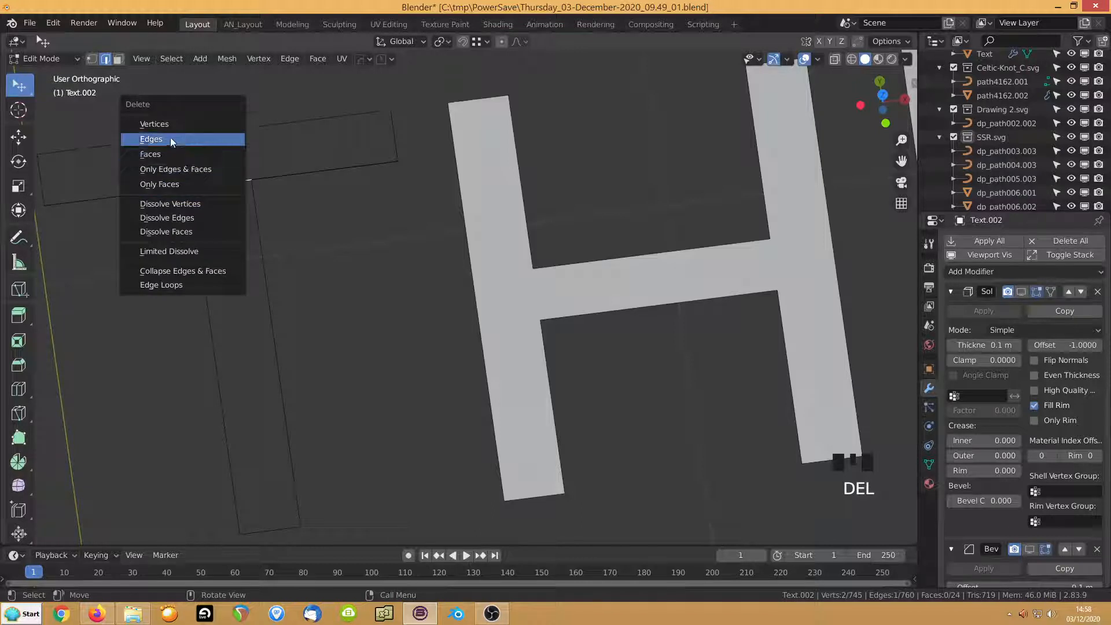
pyautogui.click(168, 140)
pyautogui.click(203, 182)
pyautogui.press('Delete')
pyautogui.click(204, 182)
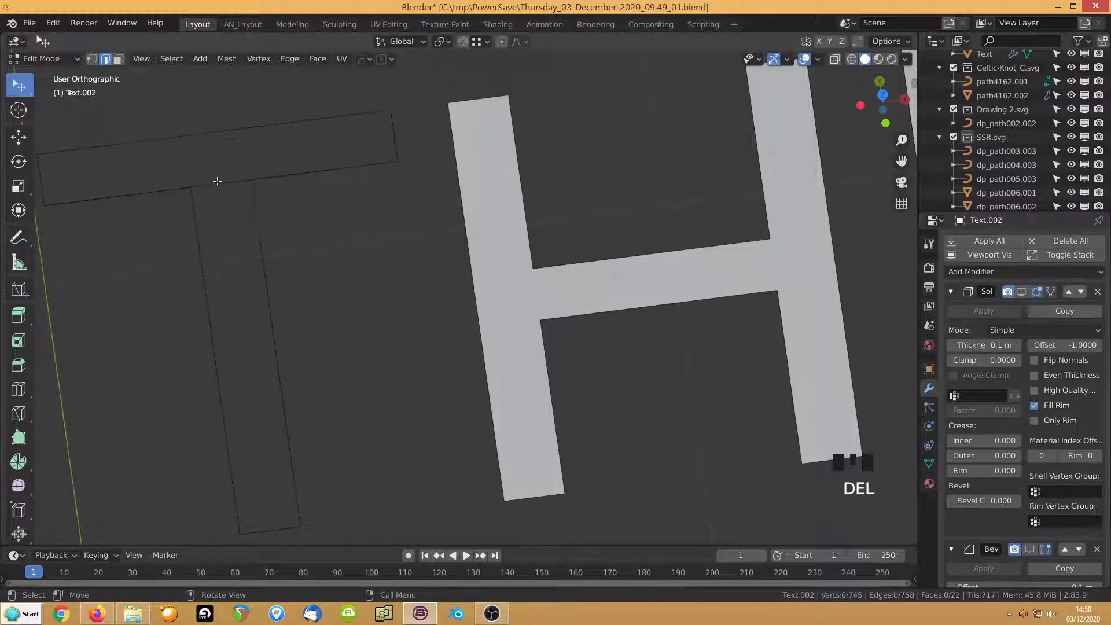
pyautogui.click(218, 181)
pyautogui.press('Delete')
pyautogui.click(150, 182)
# Fill the first T's outline with the whole mesh selected and show the modifiers in the viewport again
pyautogui.press('a')
pyautogui.press('f')
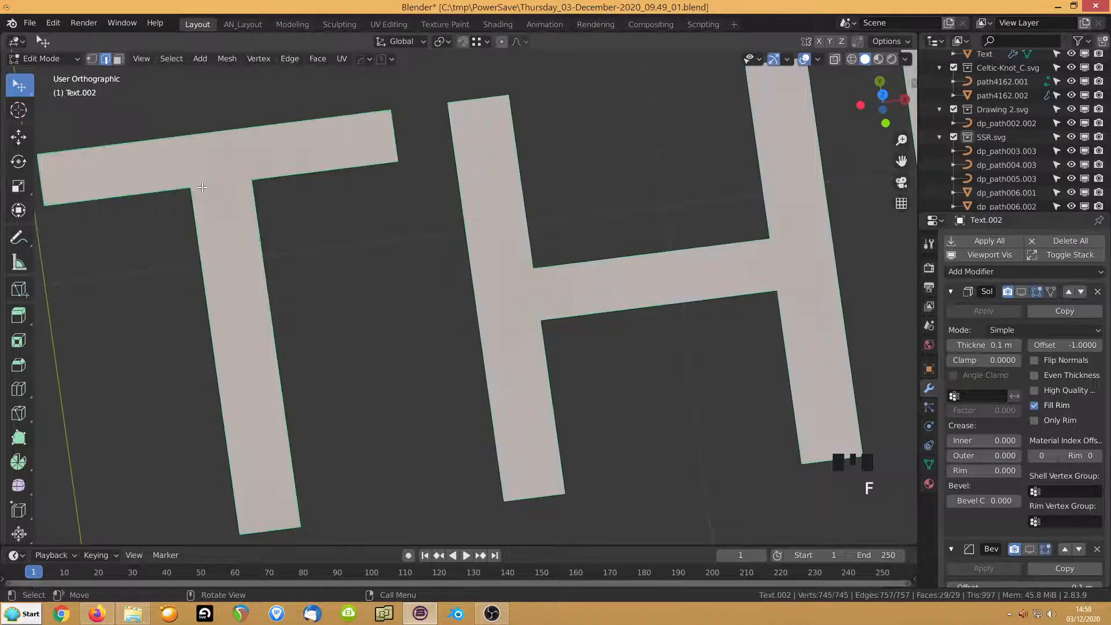
pyautogui.click(983, 255)
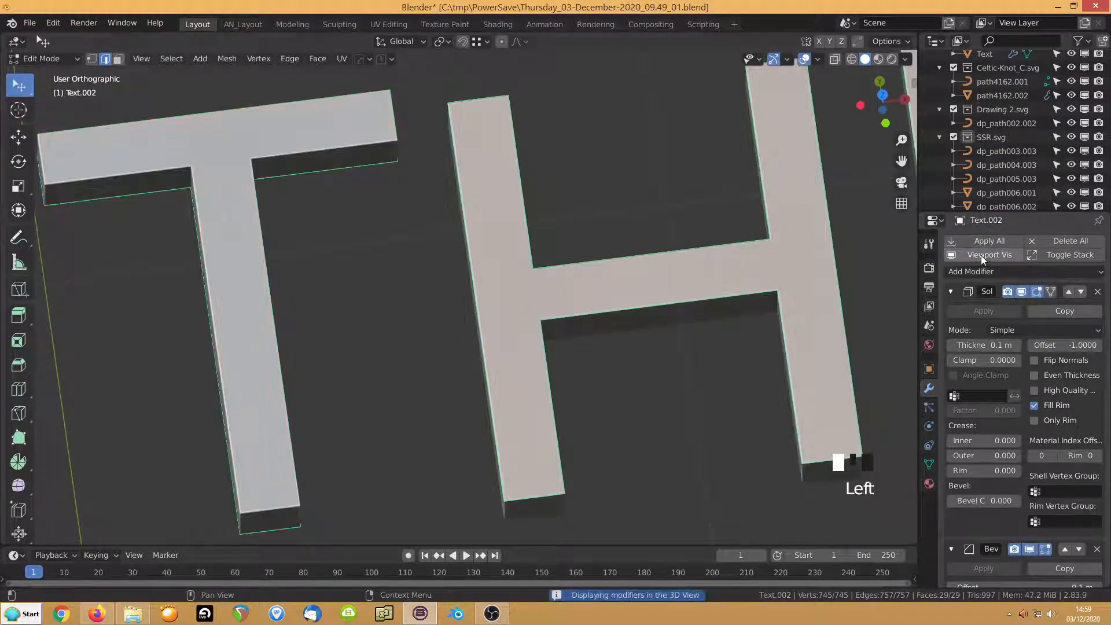
# Try to flip the normals of the whole text mesh
pyautogui.hotkey('alt', 'n')
pyautogui.click(252, 258)
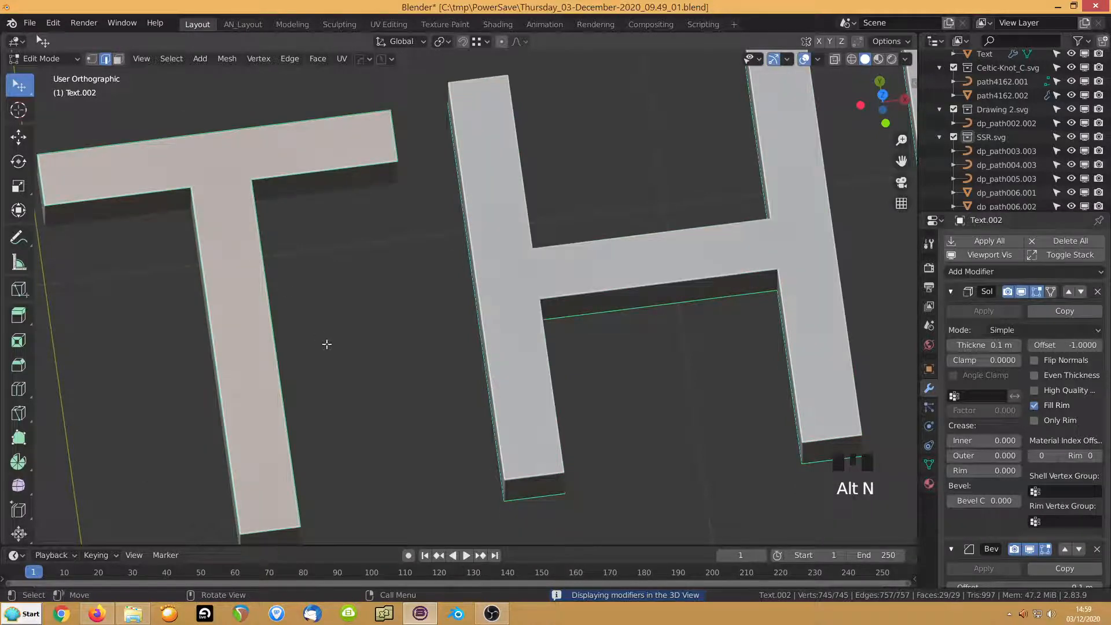
pyautogui.moveTo(327, 345); pyautogui.dragTo(330, 297, button='middle')
pyautogui.hotkey('ctrl', 'z')
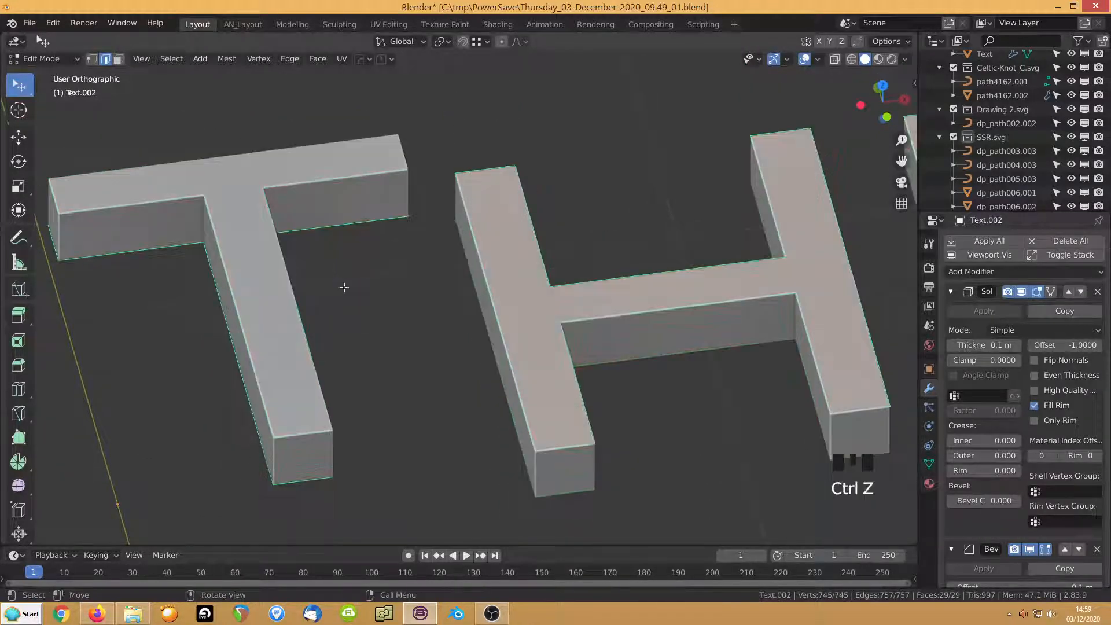
# Flip the normal of only the first T's face and return to Object Mode
pyautogui.press('3')
pyautogui.click(279, 325)
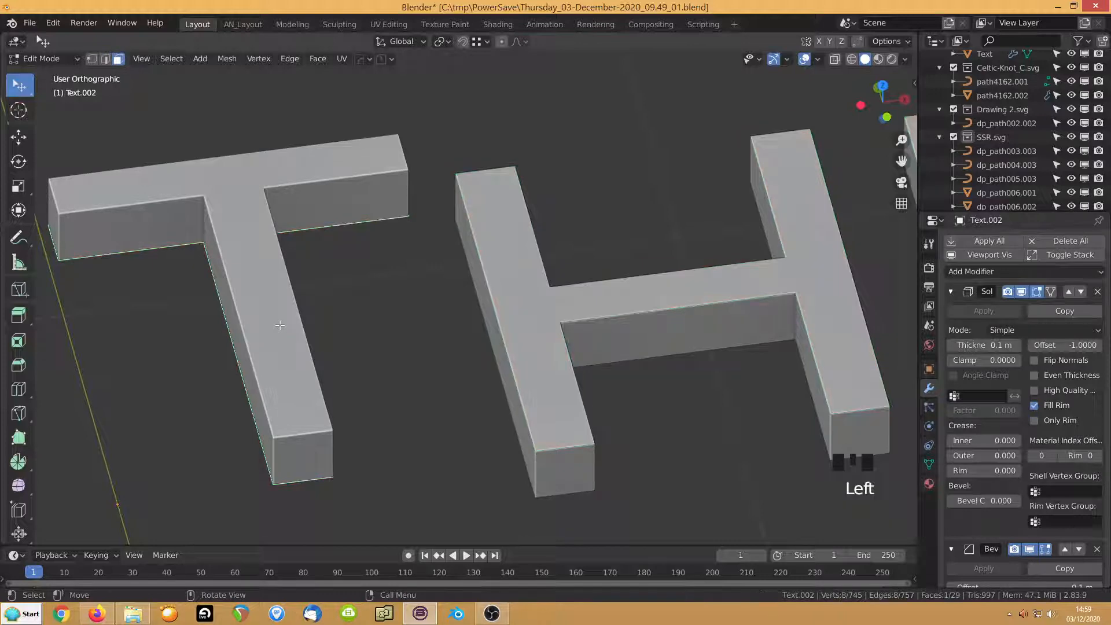
pyautogui.hotkey('alt', 'n')
pyautogui.click(276, 324)
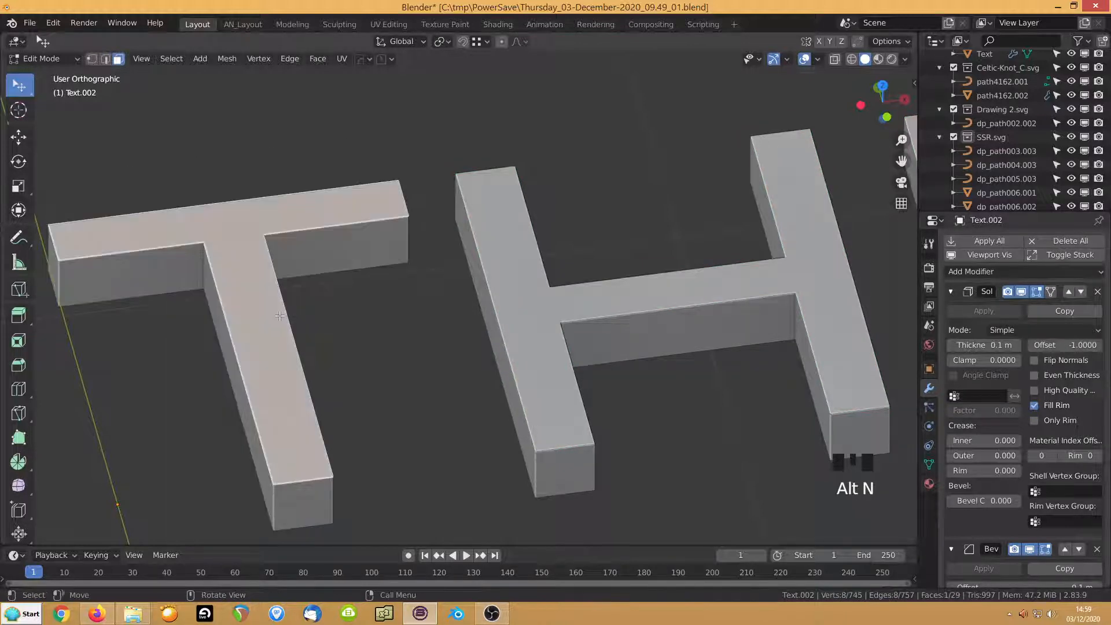
pyautogui.moveTo(326, 339)
pyautogui.mouseDown(button='middle')
pyautogui.moveTo(341, 306)
pyautogui.moveTo(363, 310)
pyautogui.moveTo(342, 335)
pyautogui.moveTo(335, 325)
pyautogui.mouseUp(button='middle')
pyautogui.press('Tab')
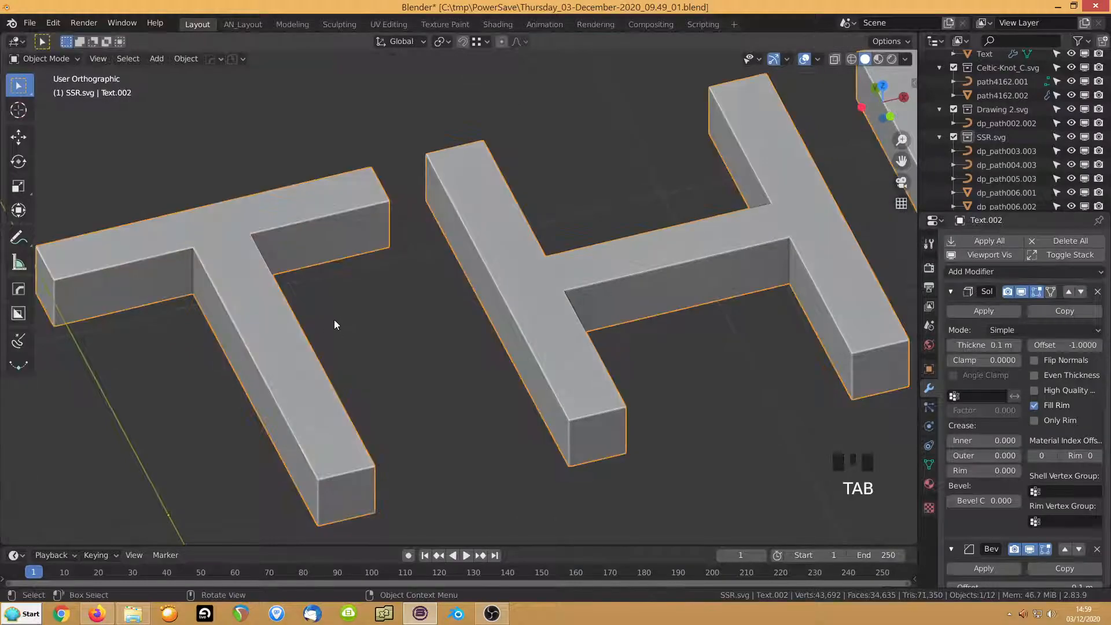
# Enter Edit Mode on the text mesh again and hide its modifiers in the viewport, focusing on the letter e of "Text"
pyautogui.scroll(-6, 482, 297)
pyautogui.keyDown('shift'); pyautogui.moveTo(483, 298); pyautogui.dragTo(332, 362, button='middle'); pyautogui.keyUp('shift')
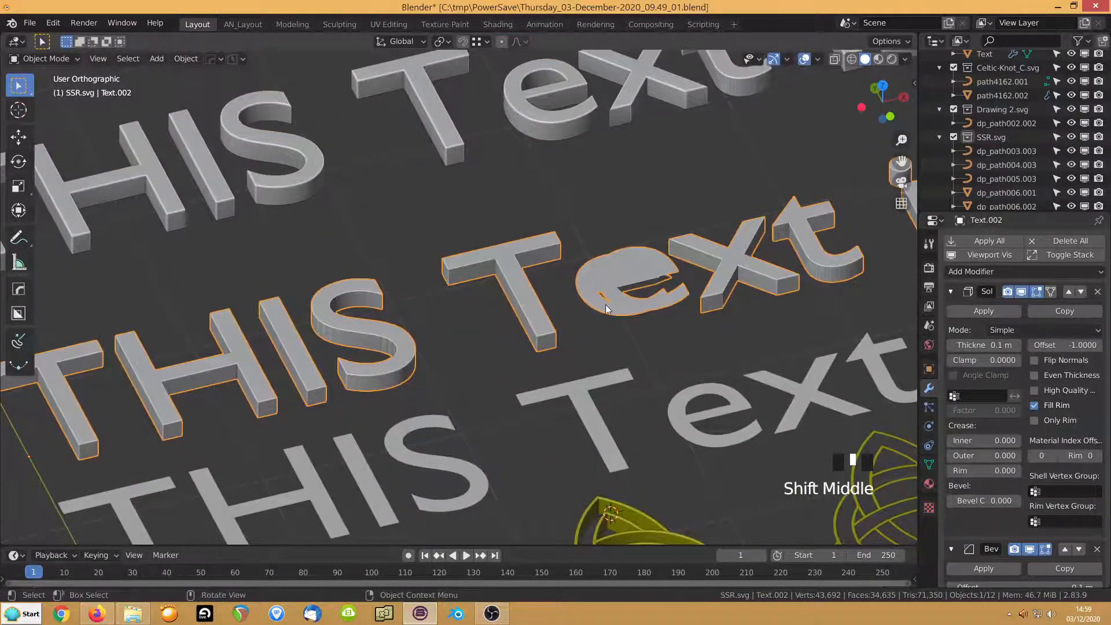
pyautogui.moveTo(606, 305); pyautogui.dragTo(599, 260, button='middle')
pyautogui.click(601, 253)
pyautogui.press('Tab')
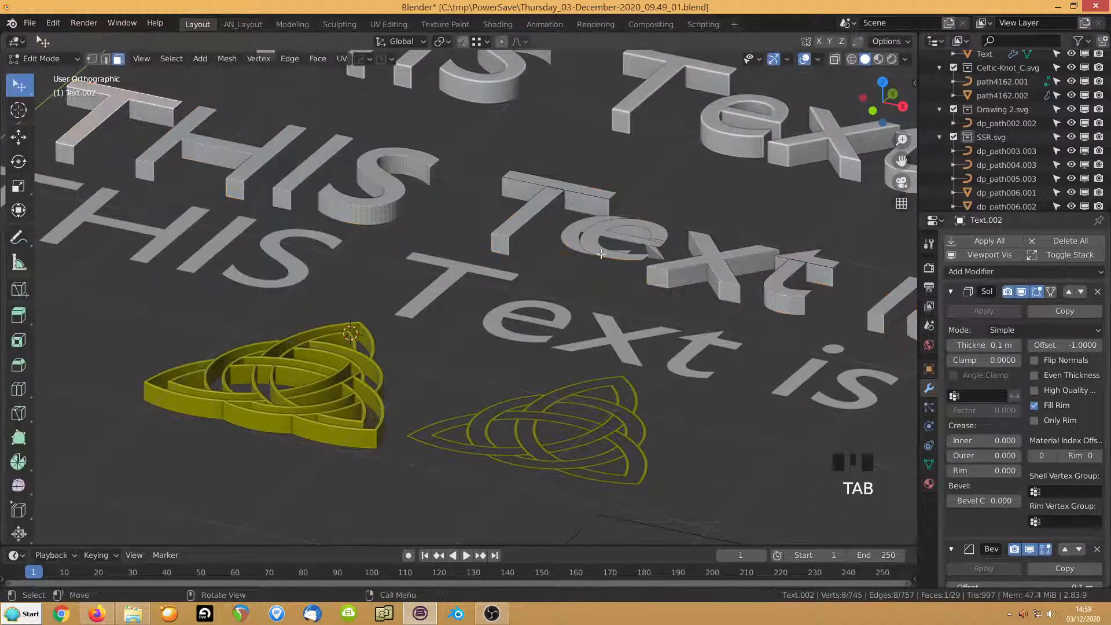
pyautogui.scroll(2, 601, 253)
pyautogui.scroll(-3, 600, 253)
pyautogui.moveTo(600, 253); pyautogui.dragTo(753, 289, button='middle')
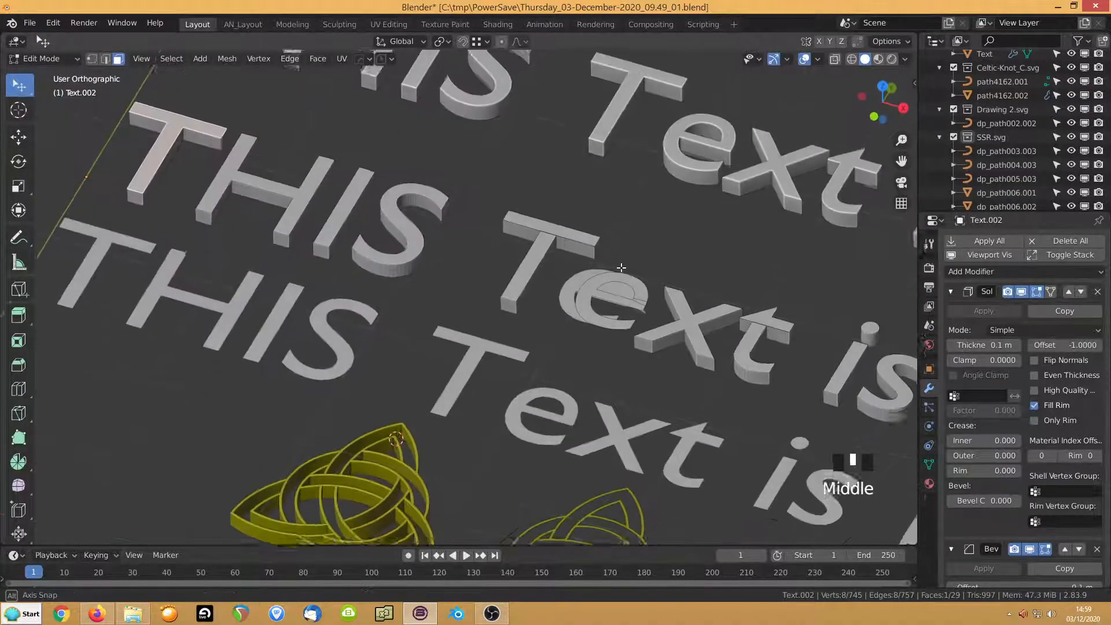
pyautogui.scroll(-1, 776, 298)
pyautogui.click(964, 256)
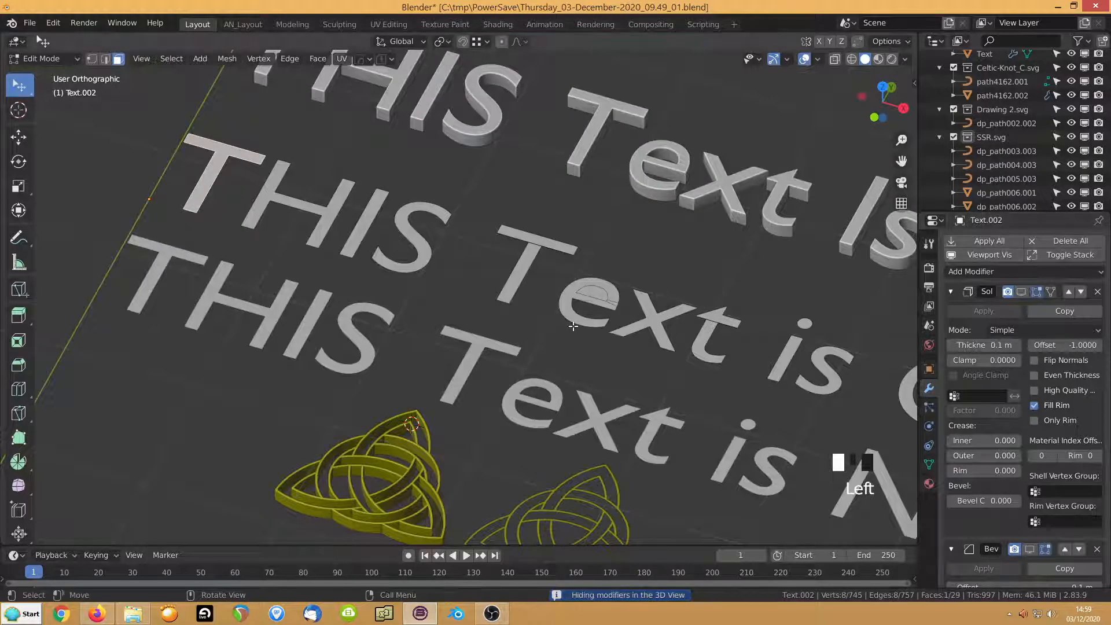
pyautogui.scroll(3, 588, 322)
pyautogui.keyDown('shift'); pyautogui.scroll(1, 517, 347); pyautogui.keyUp('shift')
pyautogui.keyDown('shift'); pyautogui.moveTo(517, 347); pyautogui.dragTo(347, 324, button='middle'); pyautogui.keyUp('shift')
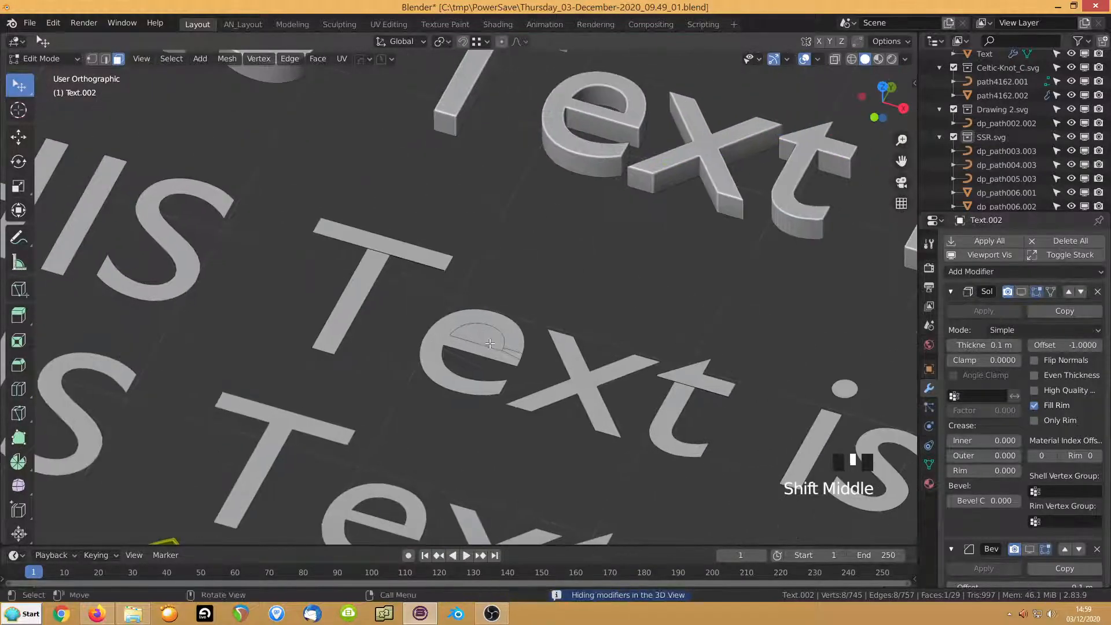
# Delete the two overlapping faces that cover the letter e and its enclosed hole, using Only Faces to keep their edges
pyautogui.scroll(4, 501, 375)
pyautogui.click(501, 375)
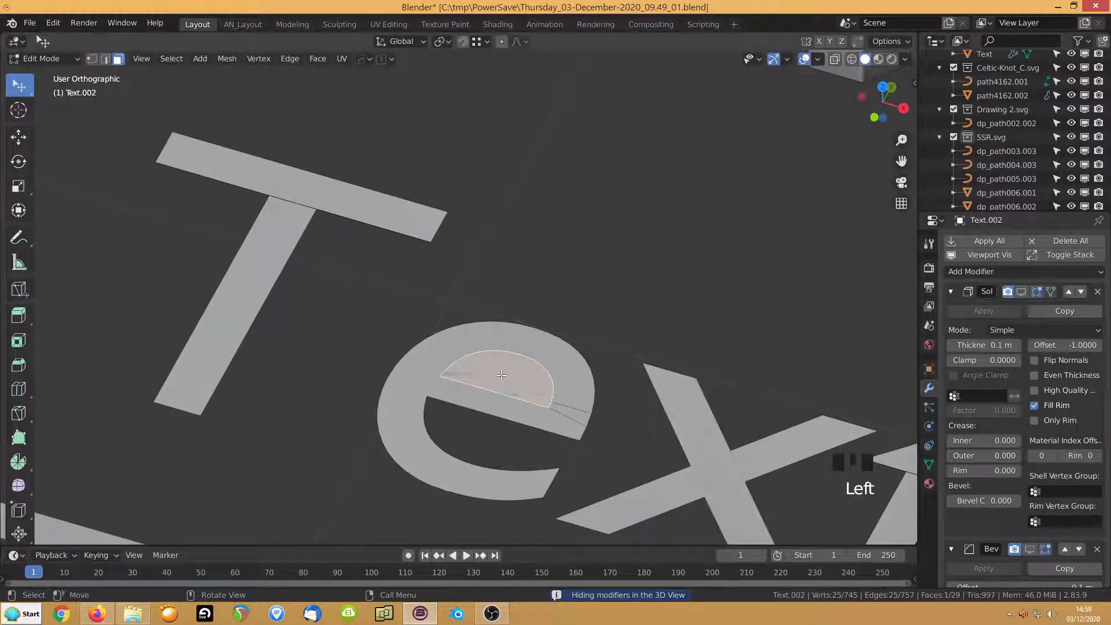
pyautogui.click(429, 383)
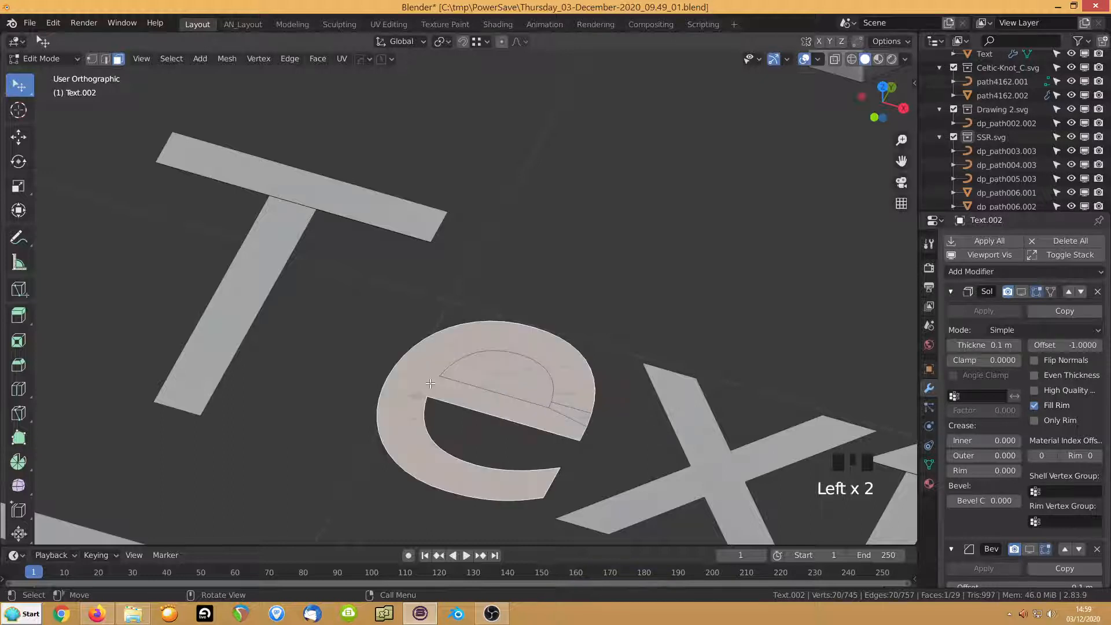
pyautogui.click(507, 365)
pyautogui.moveTo(508, 364); pyautogui.dragTo(430, 401, button='middle')
pyautogui.keyDown('shift'); pyautogui.click(430, 401); pyautogui.keyUp('shift')
pyautogui.press('Delete')
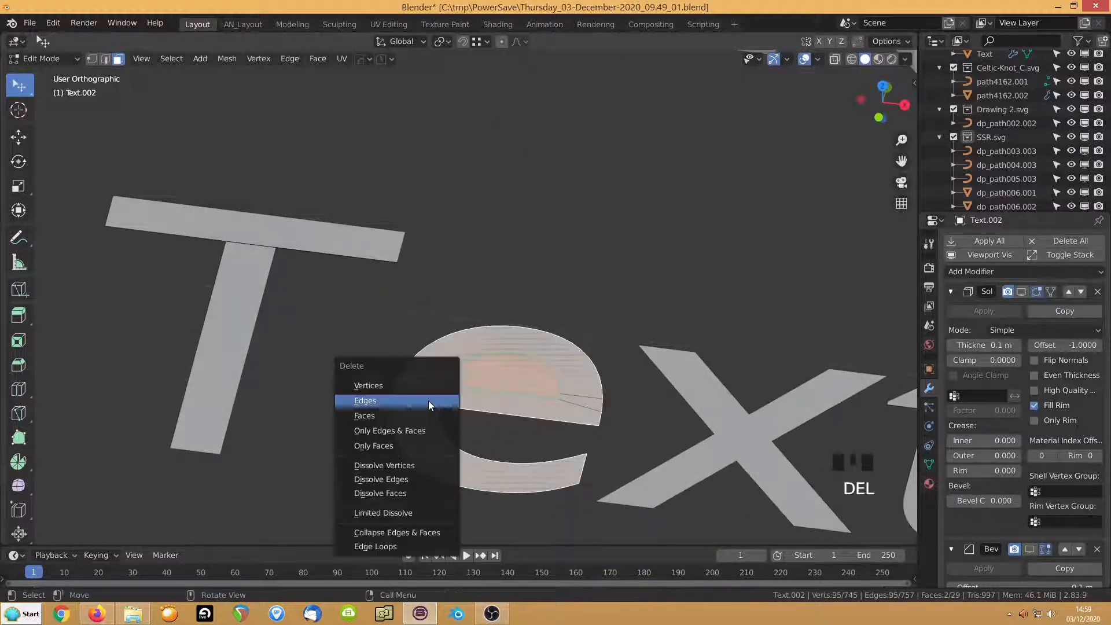
pyautogui.click(380, 447)
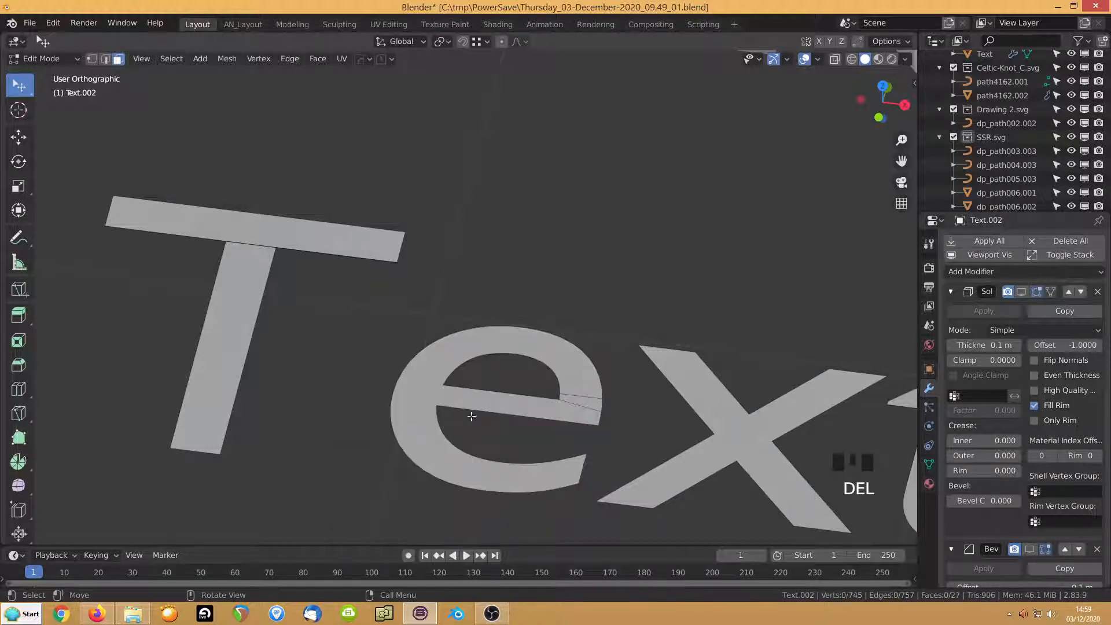
# Dissolve the lower diagonal edge across the e's stroke beside its crossbar, with Dissolve Verts turned off, and switch to vertex selection
pyautogui.moveTo(472, 407); pyautogui.dragTo(590, 418, button='middle')
pyautogui.keyDown('shift'); pyautogui.click(518, 441); pyautogui.keyUp('shift')
pyautogui.scroll(2, 590, 418)
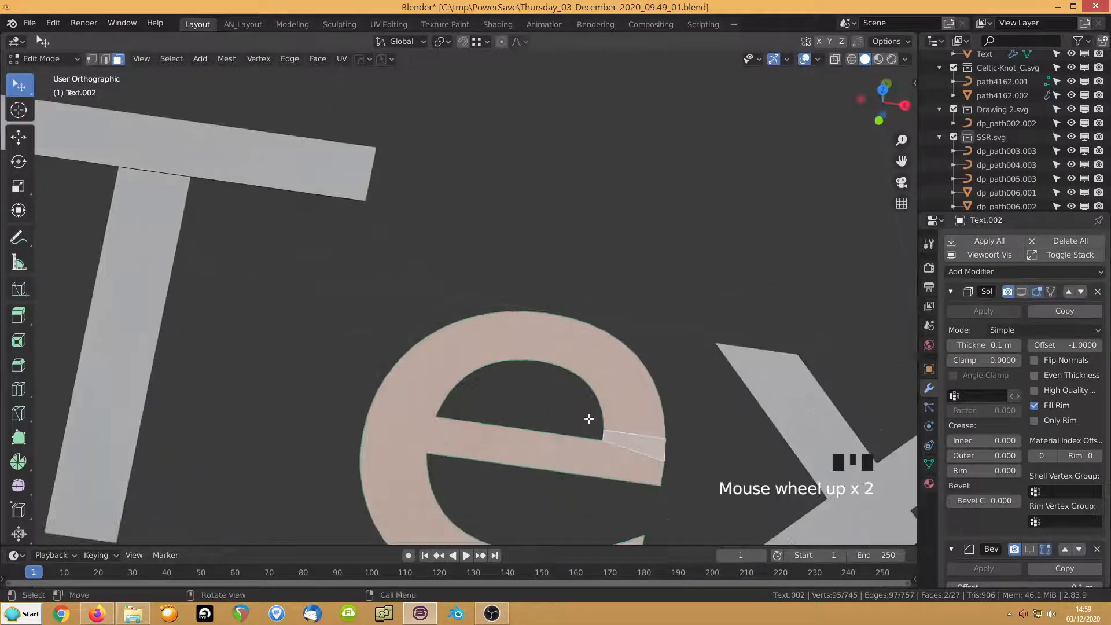
pyautogui.press('2')
pyautogui.click(627, 430)
pyautogui.click(617, 442)
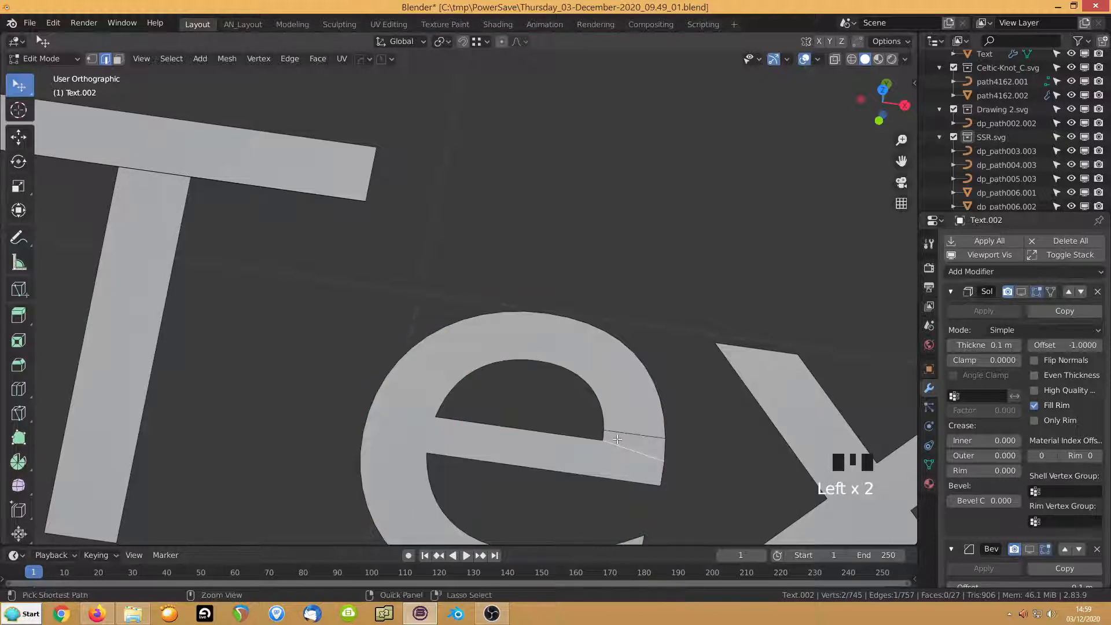
pyautogui.hotkey('ctrl', 'x')
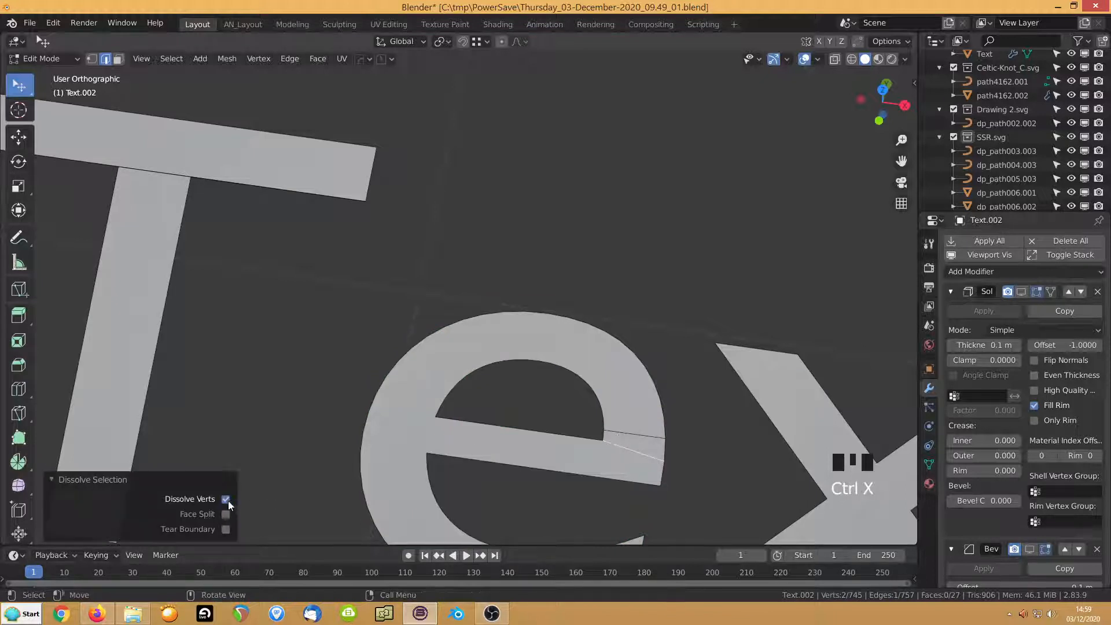
pyautogui.click(226, 500)
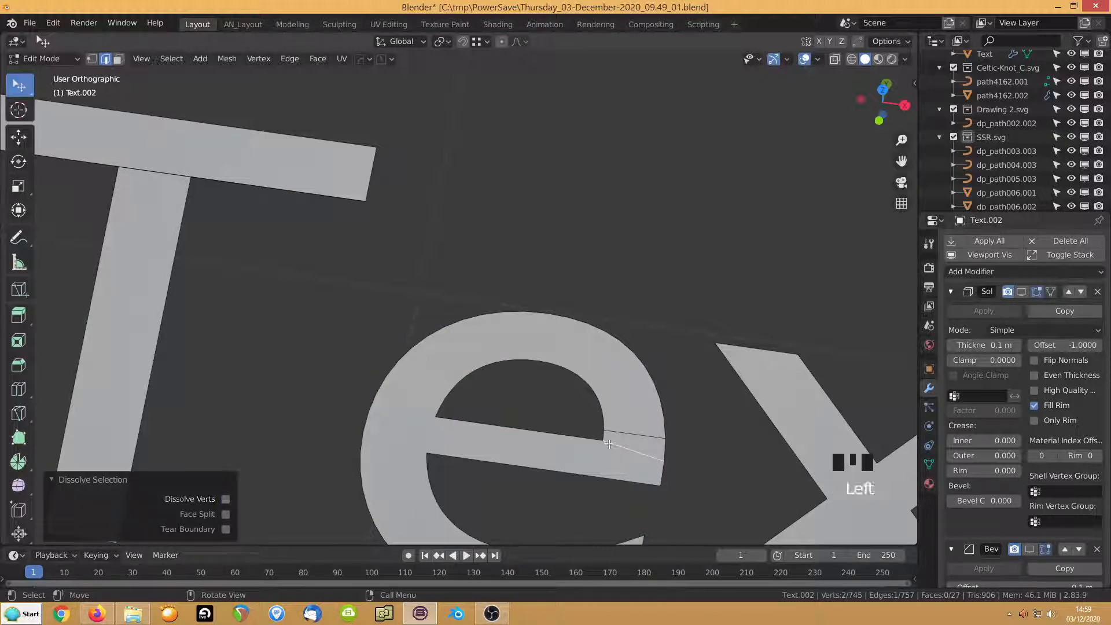
pyautogui.press('1')
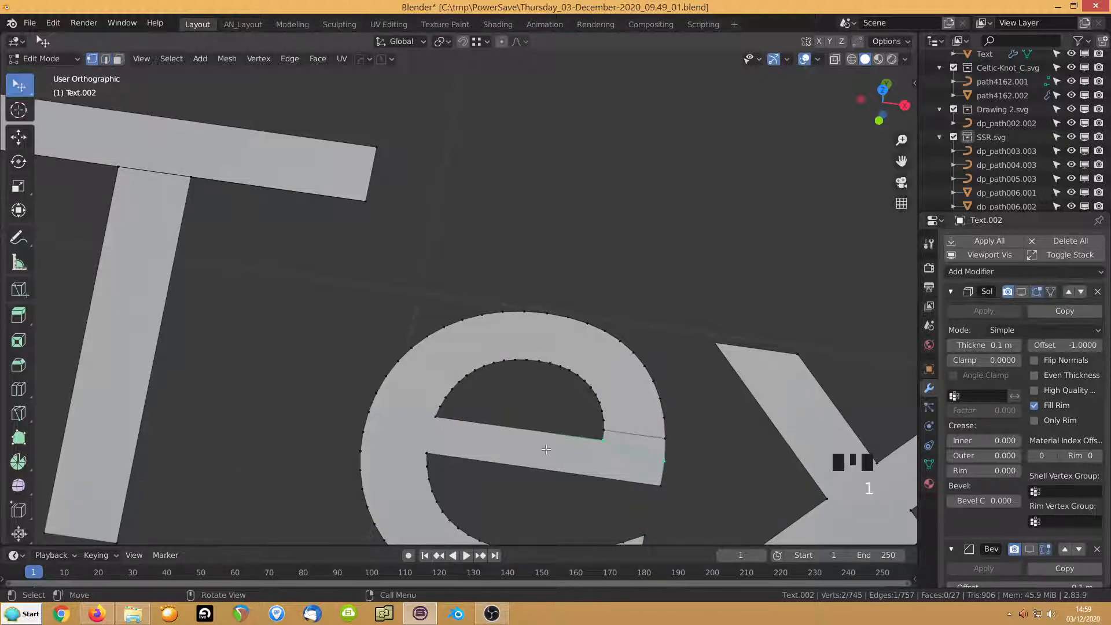
# Knife-cut a new edge across the crossbar of the "e" in "Text" and dissolve the diagonal edge at the crossbar's right end
pyautogui.press('k')
pyautogui.click(537, 431)
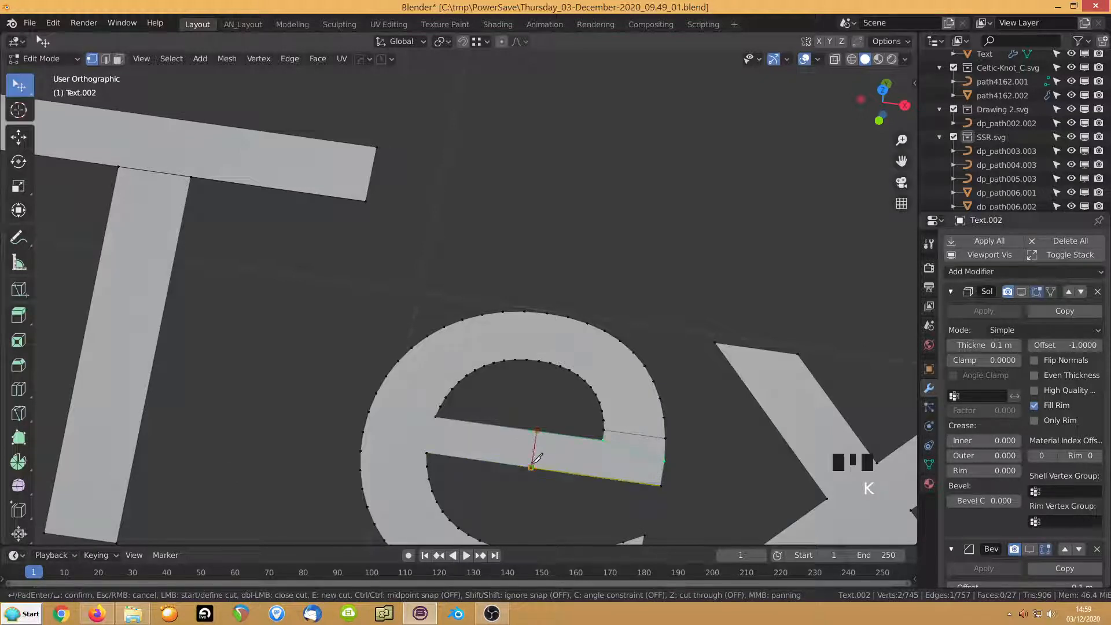
pyautogui.click(531, 467)
pyautogui.press('Return')
pyautogui.press('2')
pyautogui.click(618, 457)
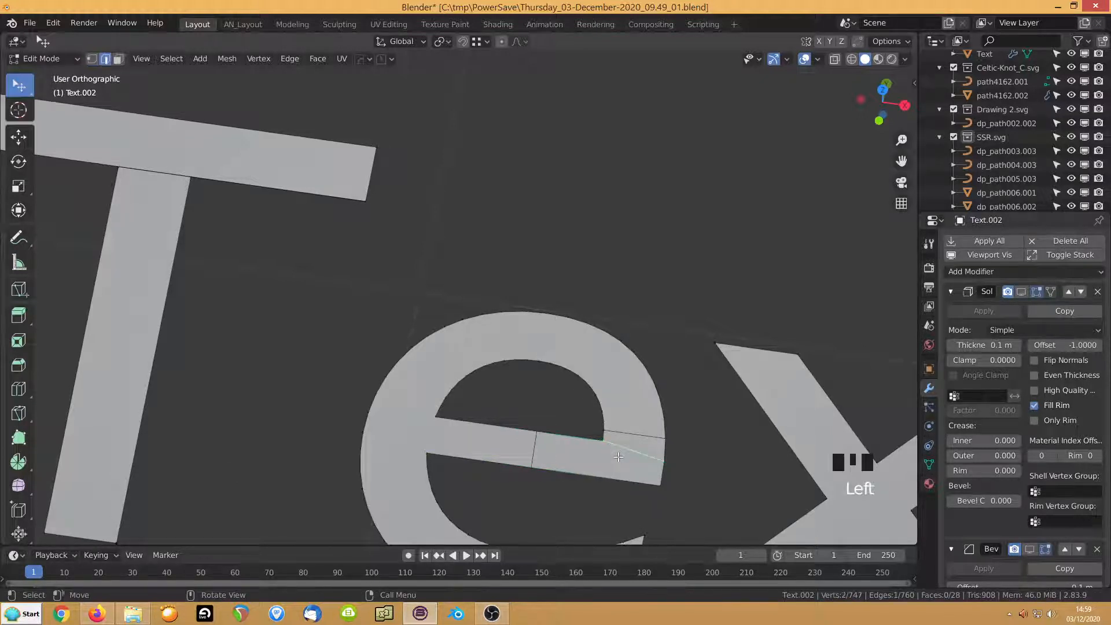
pyautogui.hotkey('ctrl', 'x')
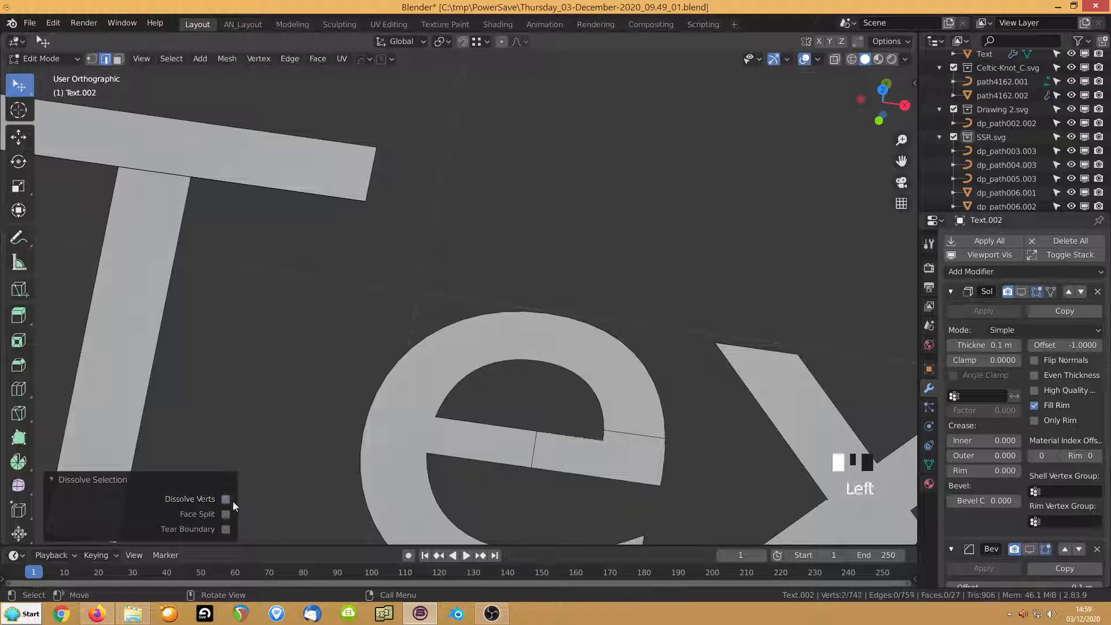
# Delete only the upper and lower faces of the second "t" in "Text", keeping its outline edges
pyautogui.scroll(-5, 496, 466)
pyautogui.moveTo(496, 434); pyautogui.dragTo(317, 388, button='middle')
pyautogui.scroll(2, 598, 351)
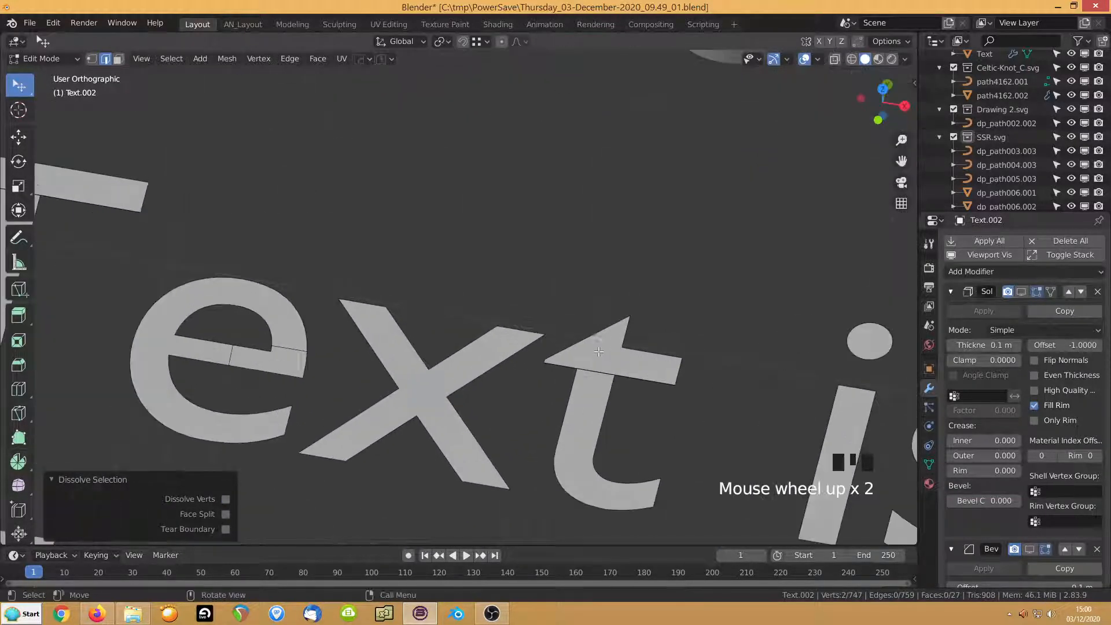
pyautogui.press('3')
pyautogui.keyDown('shift'); pyautogui.click(589, 398); pyautogui.keyUp('shift')
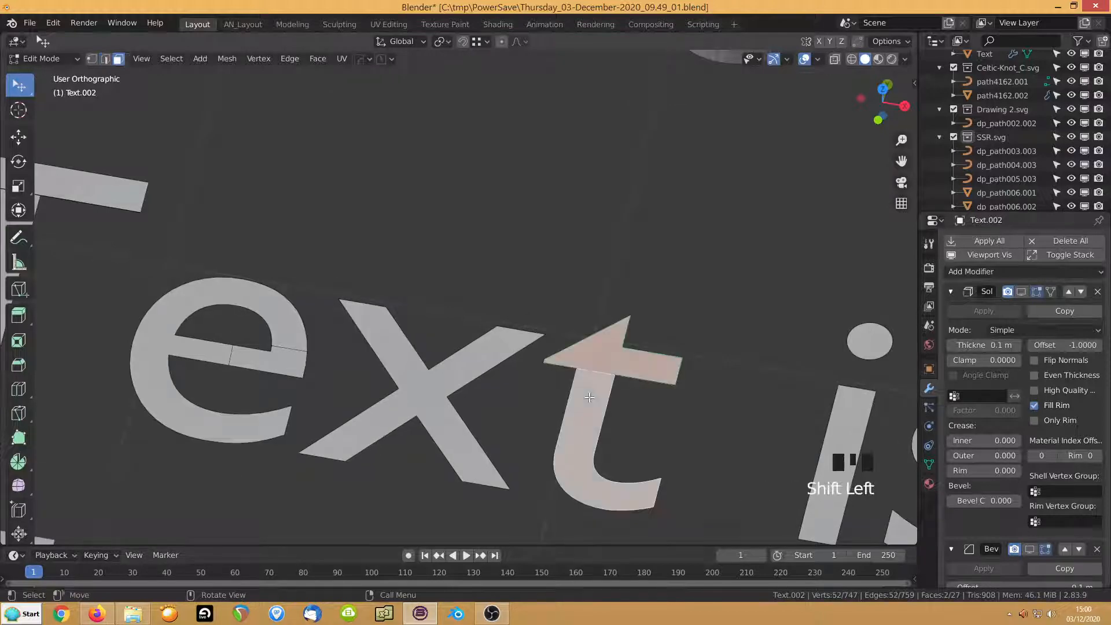
pyautogui.press('Delete')
pyautogui.click(589, 398)
# Delete the overlapping edges that separate the crossbar from the stem of the second "t"
pyautogui.press('2')
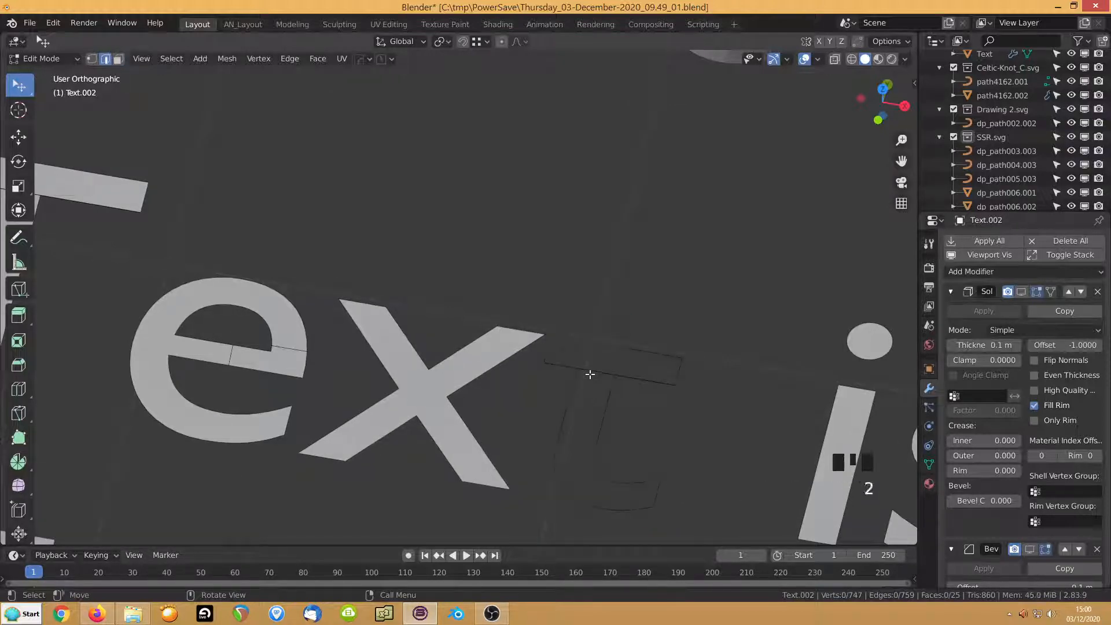
pyautogui.click(590, 374)
pyautogui.press('Delete')
pyautogui.click(556, 328)
pyautogui.click(589, 369)
pyautogui.press('Delete')
pyautogui.click(580, 357)
pyautogui.click(593, 368)
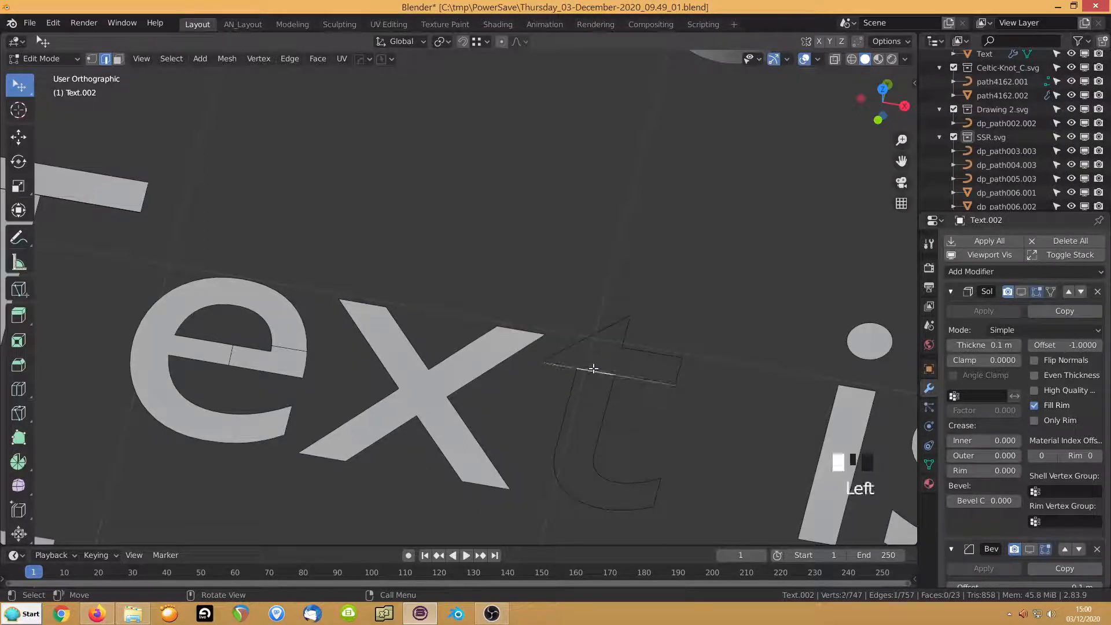
pyautogui.press('Delete')
pyautogui.click(593, 368)
# Select the whole linked outline of the "t" and fill it with a single face
pyautogui.scroll(1, 580, 367)
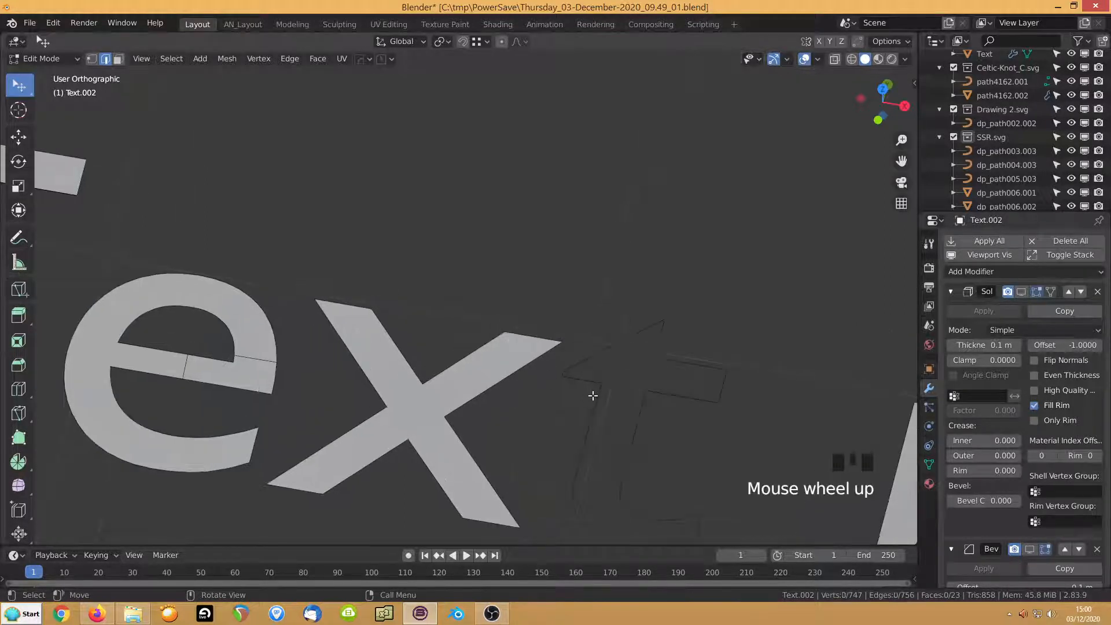
pyautogui.click(593, 396)
pyautogui.press('l')
pyautogui.press('f')
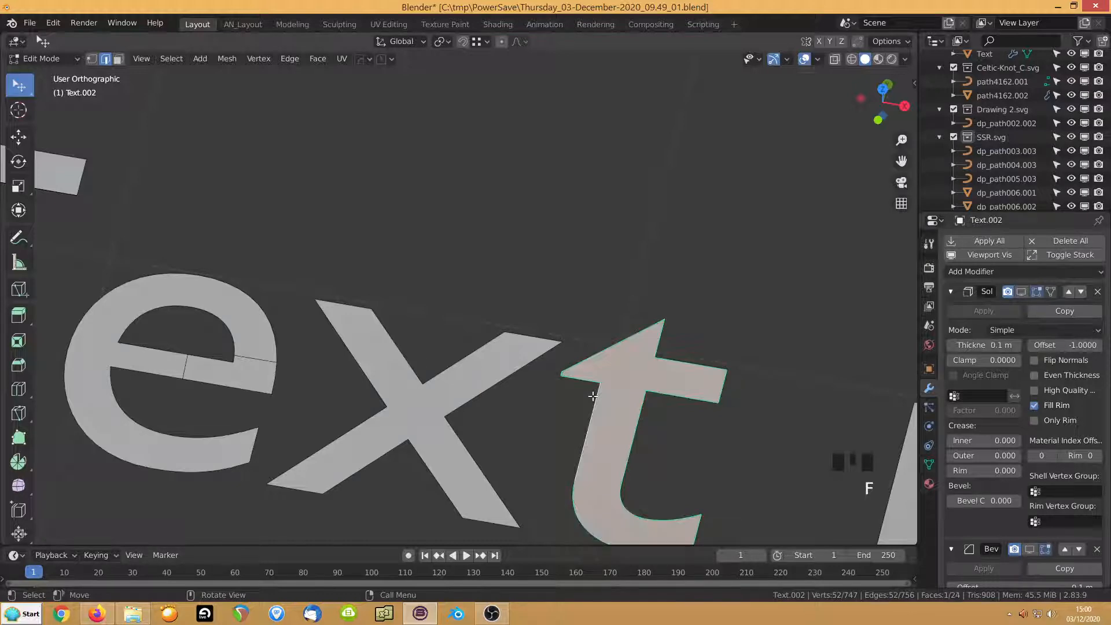
# Show the text's modifiers in the viewport, return to Object Mode and inspect the letters through "Geo"
pyautogui.click(985, 255)
pyautogui.press('Tab')
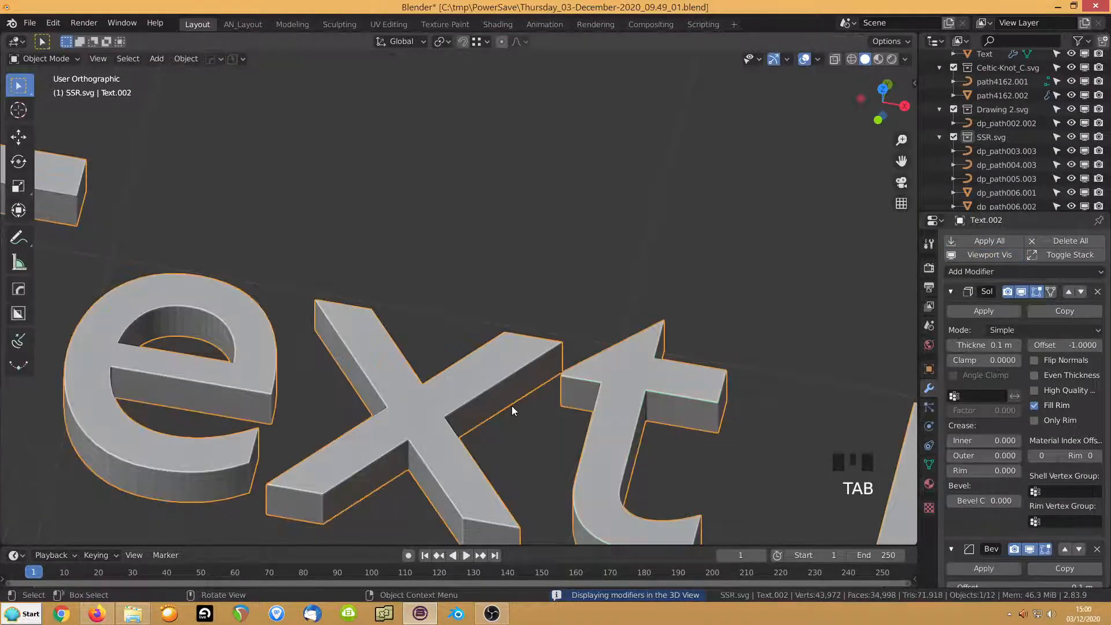
pyautogui.scroll(-5, 523, 395)
pyautogui.moveTo(521, 396); pyautogui.dragTo(506, 397, button='middle')
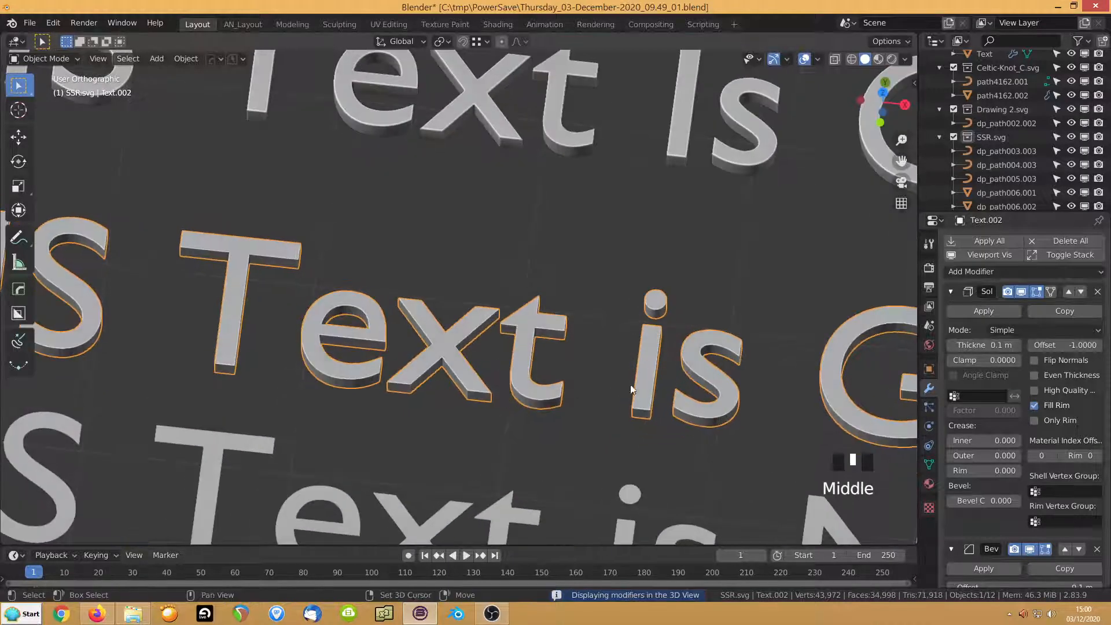
pyautogui.keyDown('shift'); pyautogui.moveTo(630, 385); pyautogui.dragTo(247, 348, button='middle'); pyautogui.keyUp('shift')
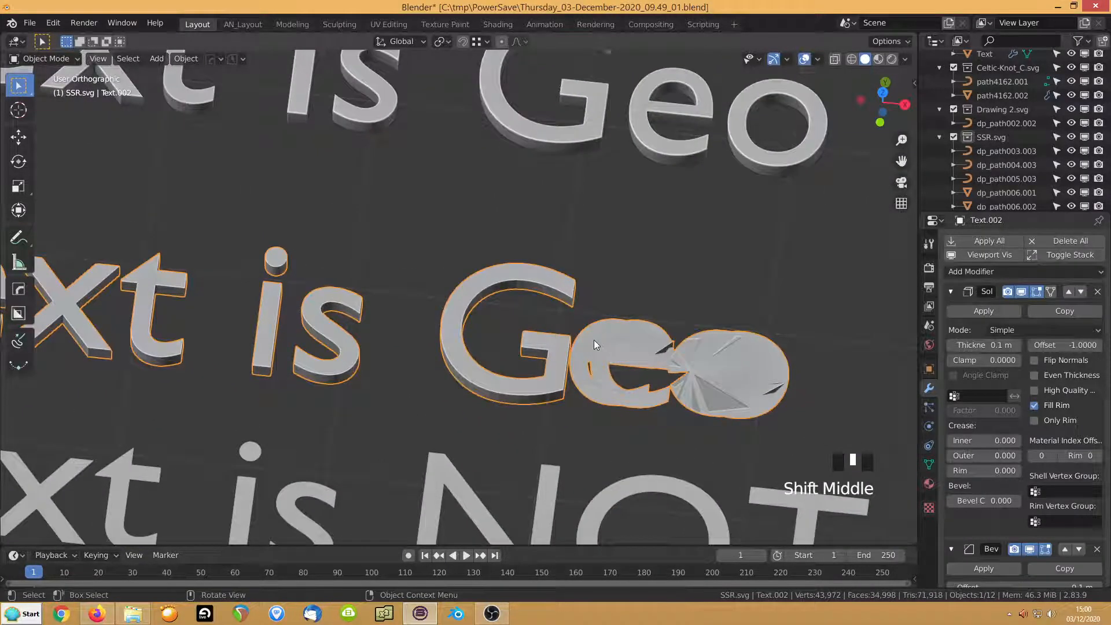
# Hide the viewport modifiers and, in Edit Mode, delete only the faces covering the counter of the "e" in "Geo"
pyautogui.click(970, 254)
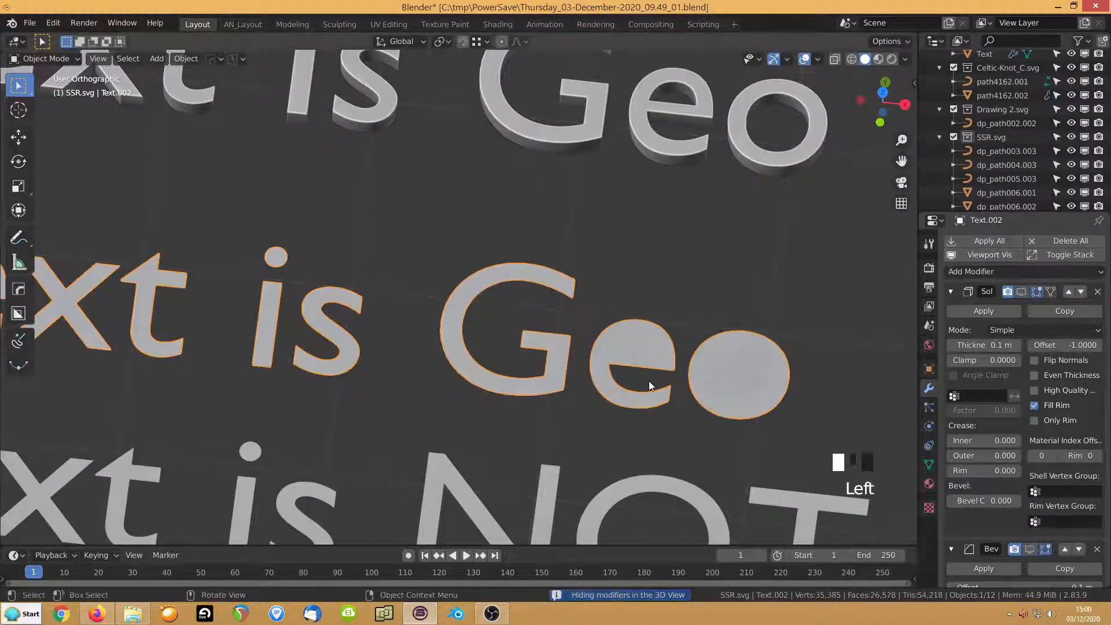
pyautogui.press('Tab')
pyautogui.scroll(4, 709, 368)
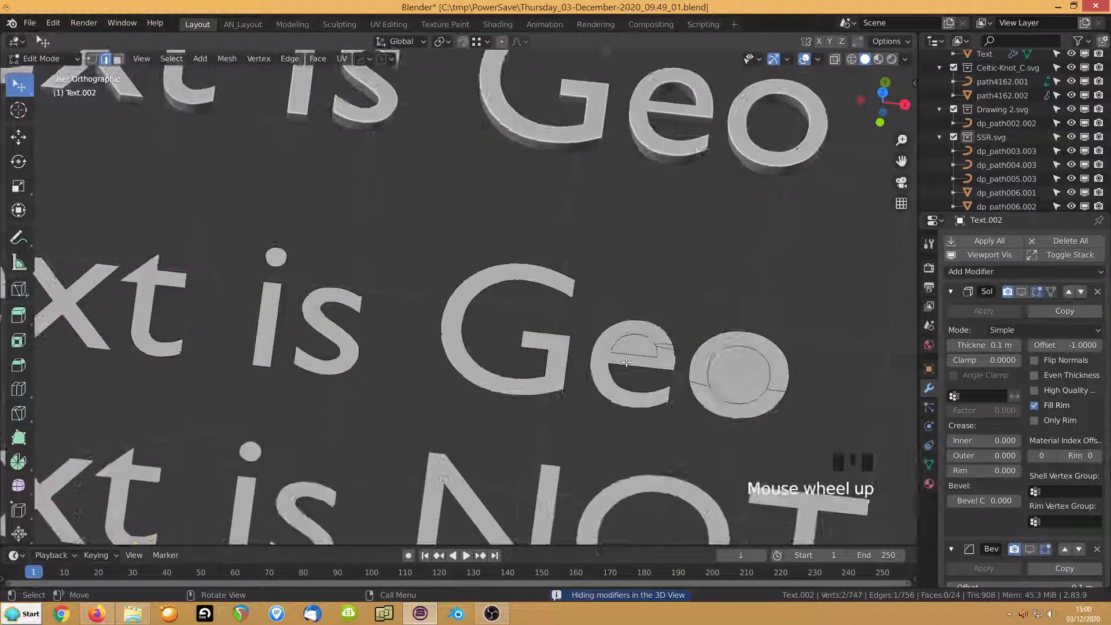
pyautogui.keyDown('shift'); pyautogui.moveTo(709, 368); pyautogui.dragTo(408, 373, button='middle'); pyautogui.keyUp('shift')
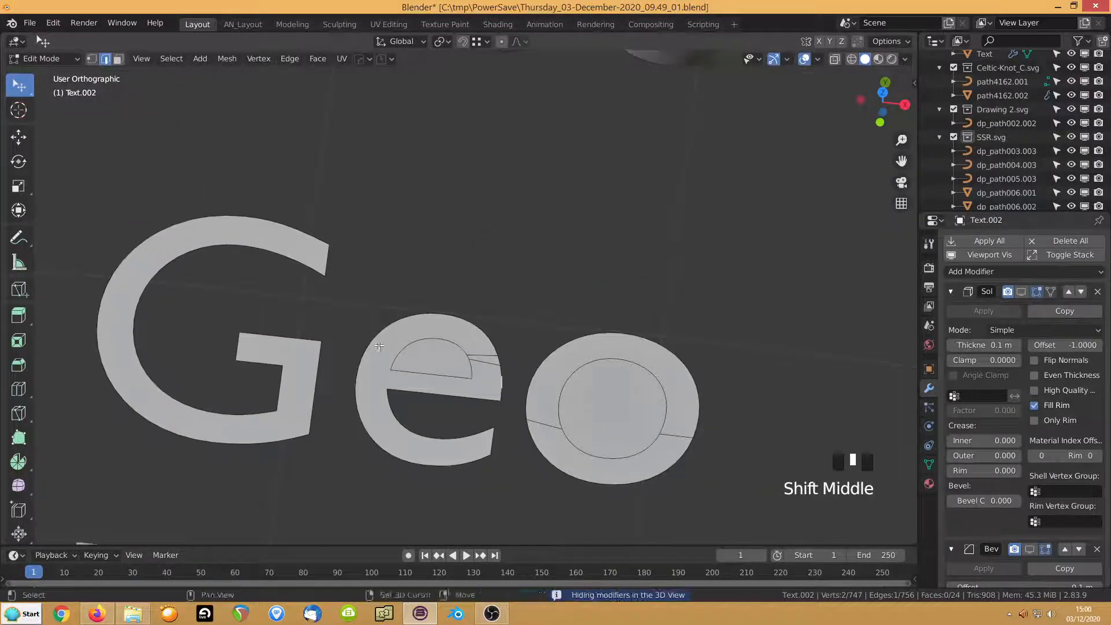
pyautogui.press('3')
pyautogui.click(423, 360)
pyautogui.press('Delete')
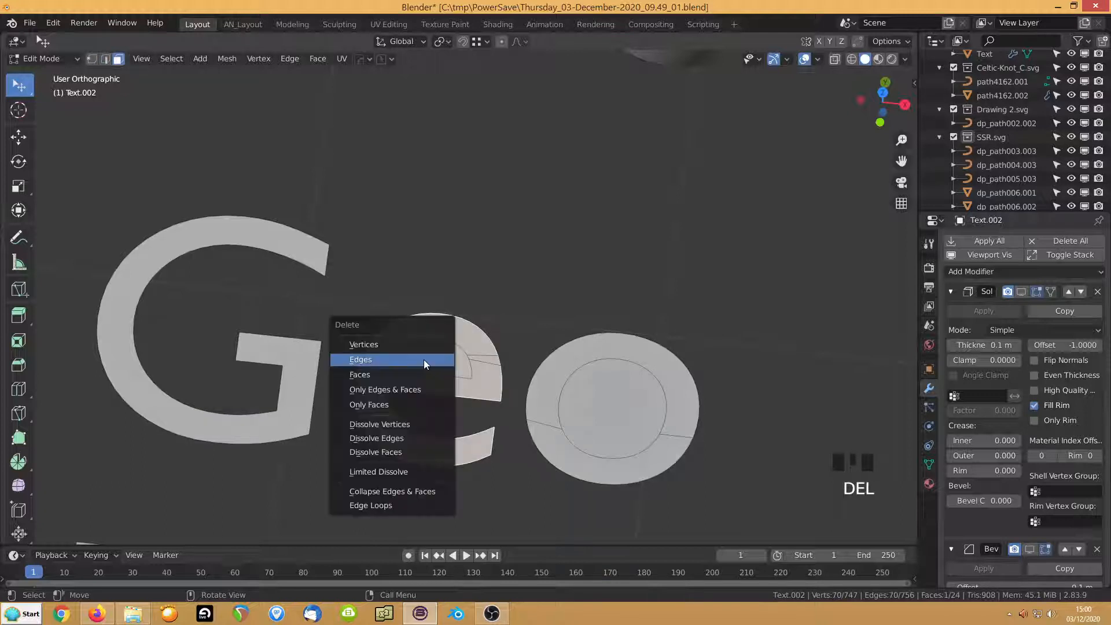
pyautogui.click(415, 399)
pyautogui.click(433, 363)
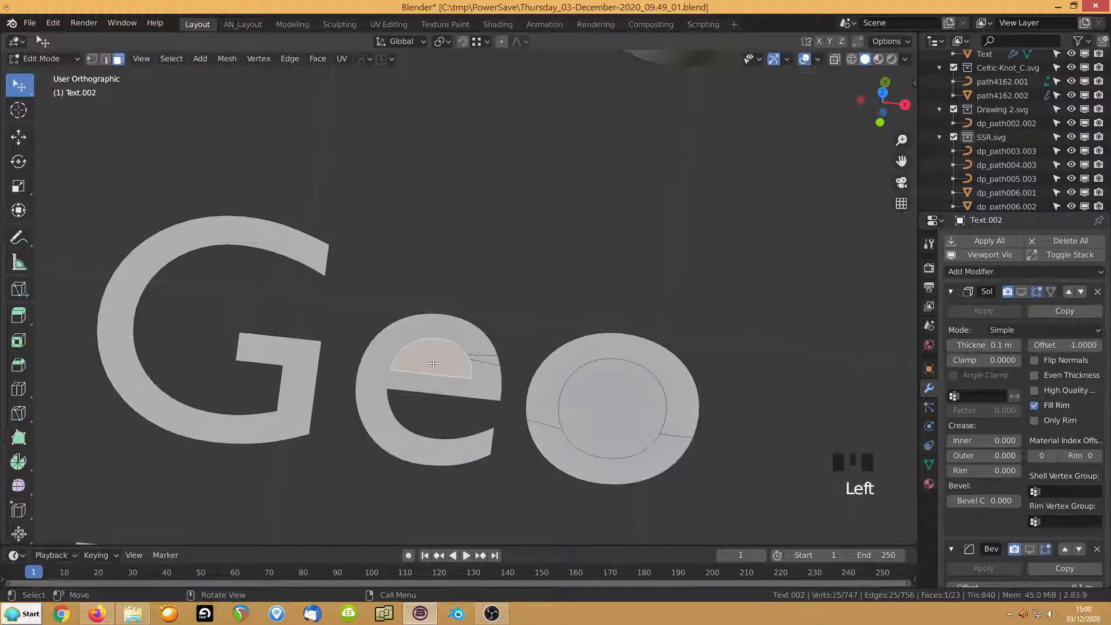
pyautogui.press('Delete')
pyautogui.click(433, 362)
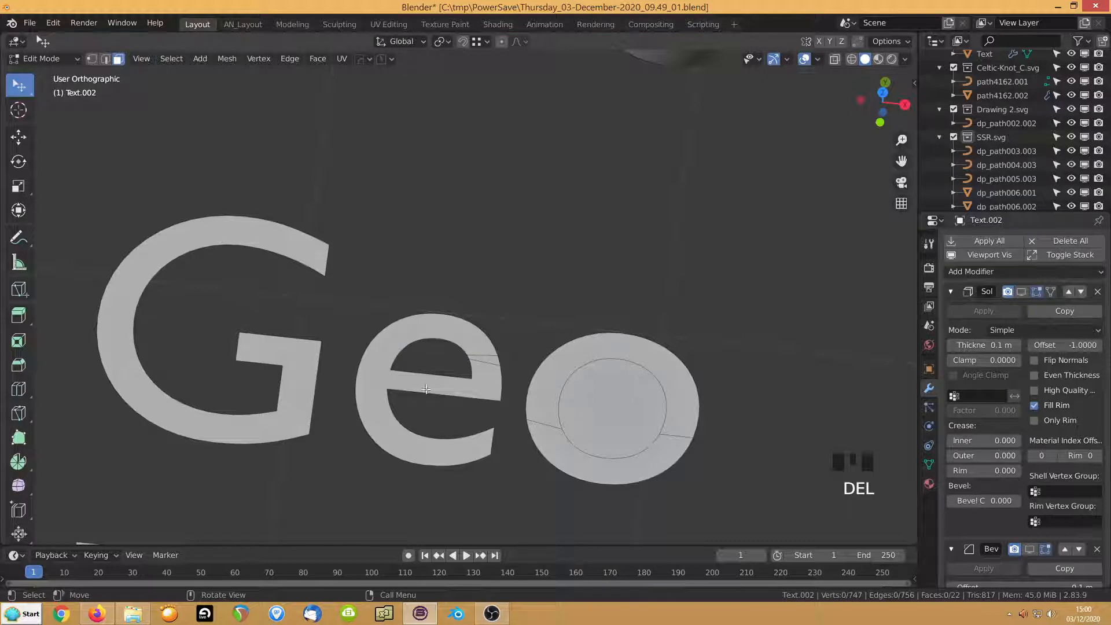
# Delete only the two overlapping faces that fill the inner circle of the "o" in "Geo"
pyautogui.click(426, 389)
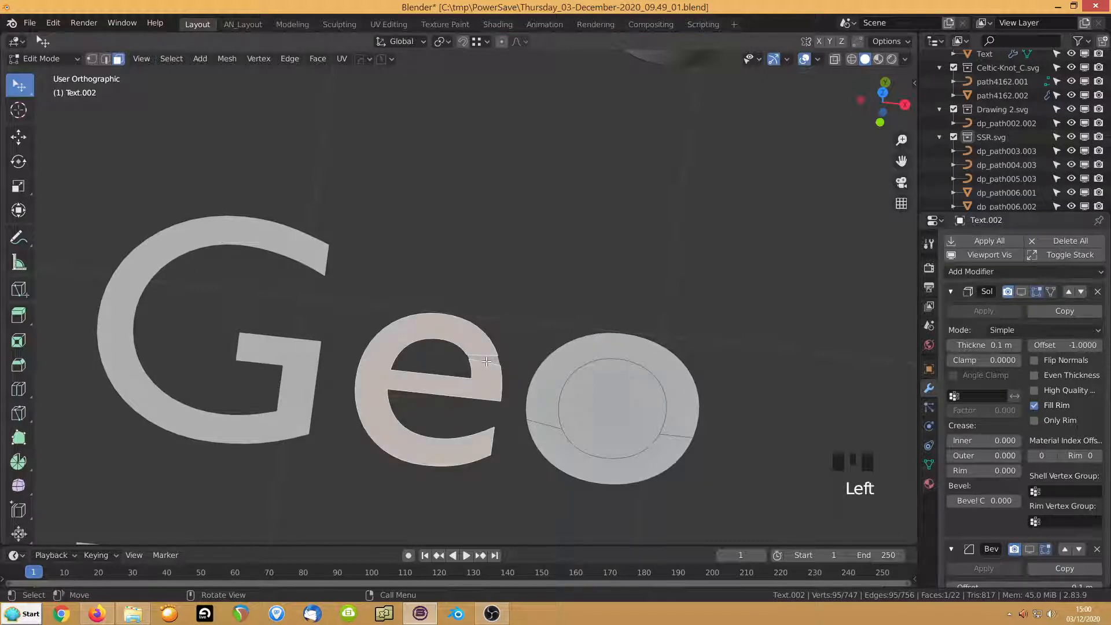
pyautogui.click(579, 390)
pyautogui.press('Delete')
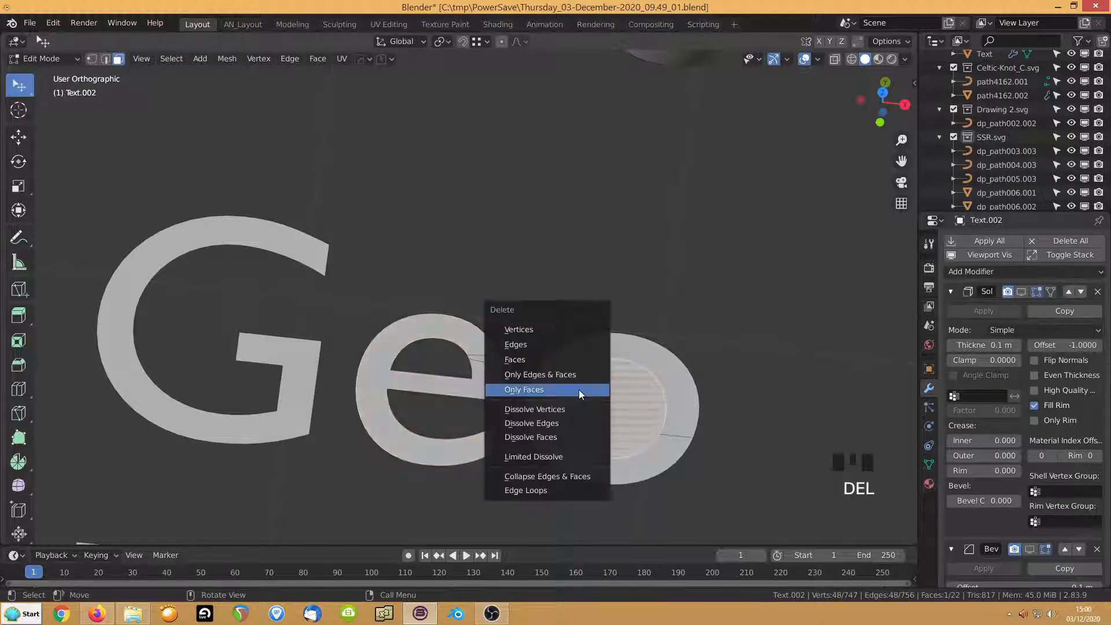
pyautogui.click(579, 390)
pyautogui.click(598, 398)
pyautogui.press('Delete')
pyautogui.click(598, 398)
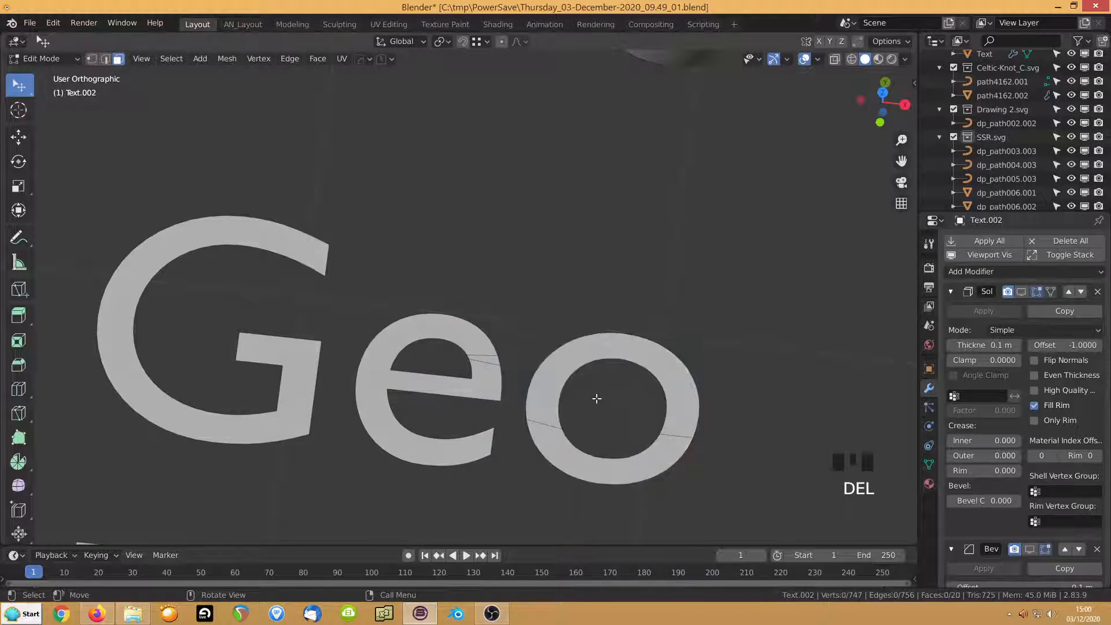
# Return to Object Mode and turn the viewport display of the repaired text's modifiers back on
pyautogui.press('Tab')
pyautogui.scroll(-11, 539, 403)
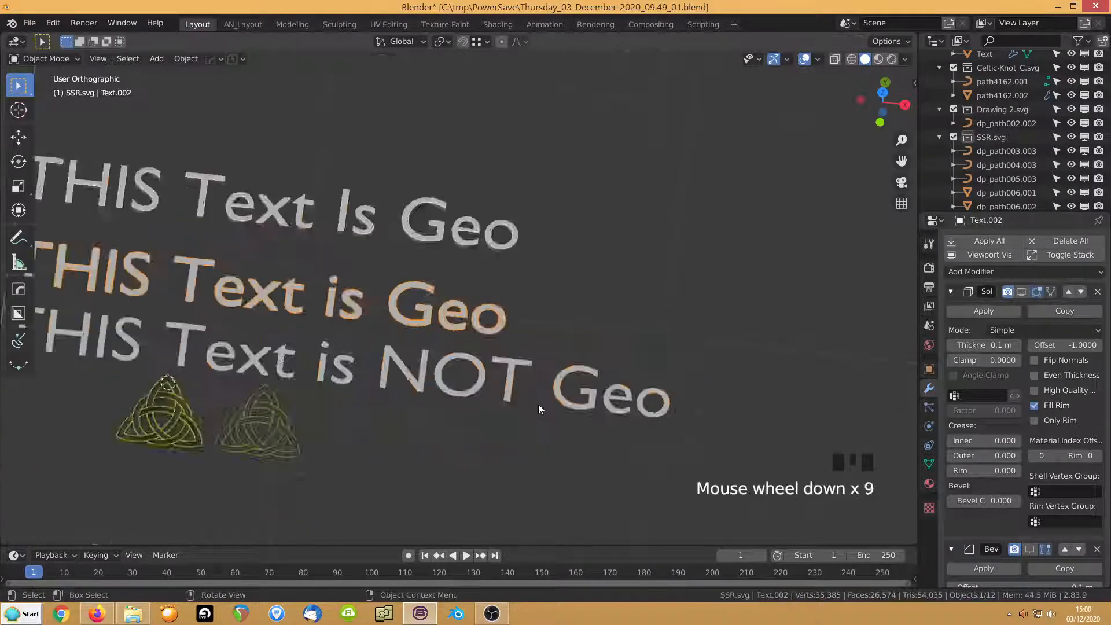
pyautogui.click(981, 255)
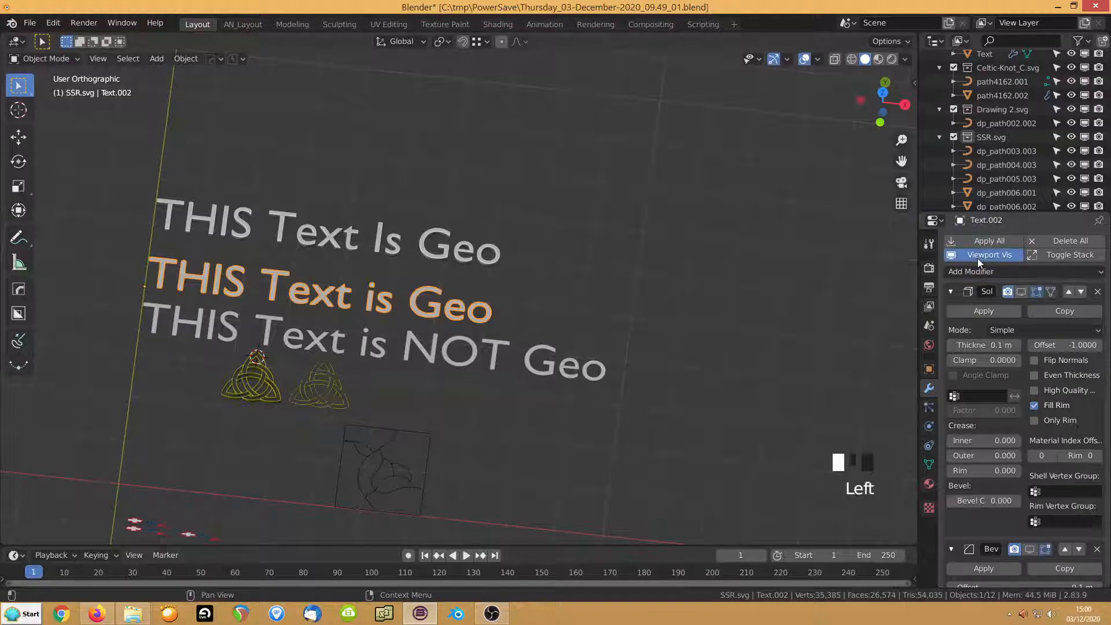
pyautogui.moveTo(393, 425); pyautogui.dragTo(464, 373, button='middle')
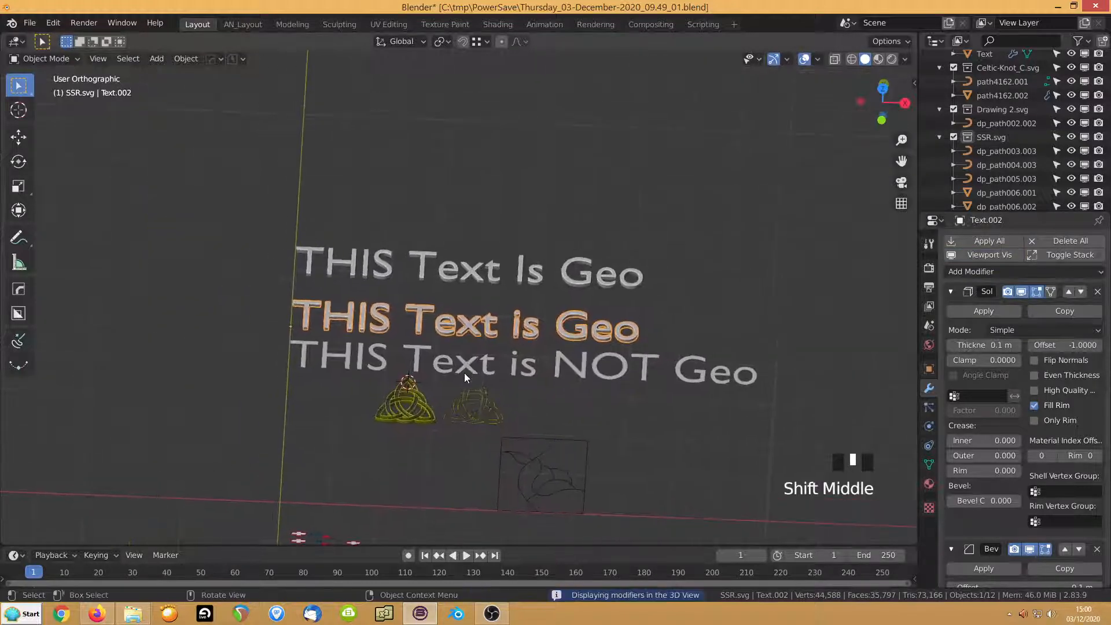
# Select the framed flower drawing curve and place a duplicate of it along the X axis, to the left of the original
pyautogui.scroll(5, 464, 373)
pyautogui.click(475, 411)
pyautogui.moveTo(408, 395); pyautogui.dragTo(428, 302, button='middle')
pyautogui.scroll(-1, 428, 415)
pyautogui.scroll(-4, 454, 436)
pyautogui.click(508, 363)
pyautogui.scroll(1, 512, 376)
pyautogui.scroll(4, 512, 376)
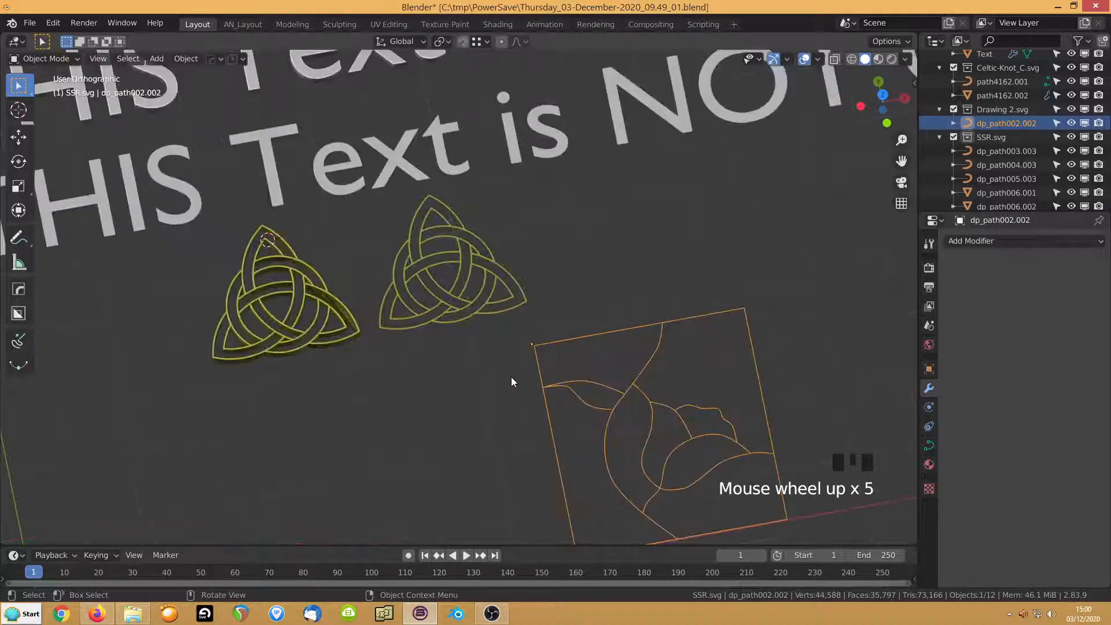
pyautogui.keyDown('shift'); pyautogui.moveTo(512, 377); pyautogui.dragTo(478, 272, button='middle'); pyautogui.keyUp('shift')
pyautogui.hotkey('shift', 'd')
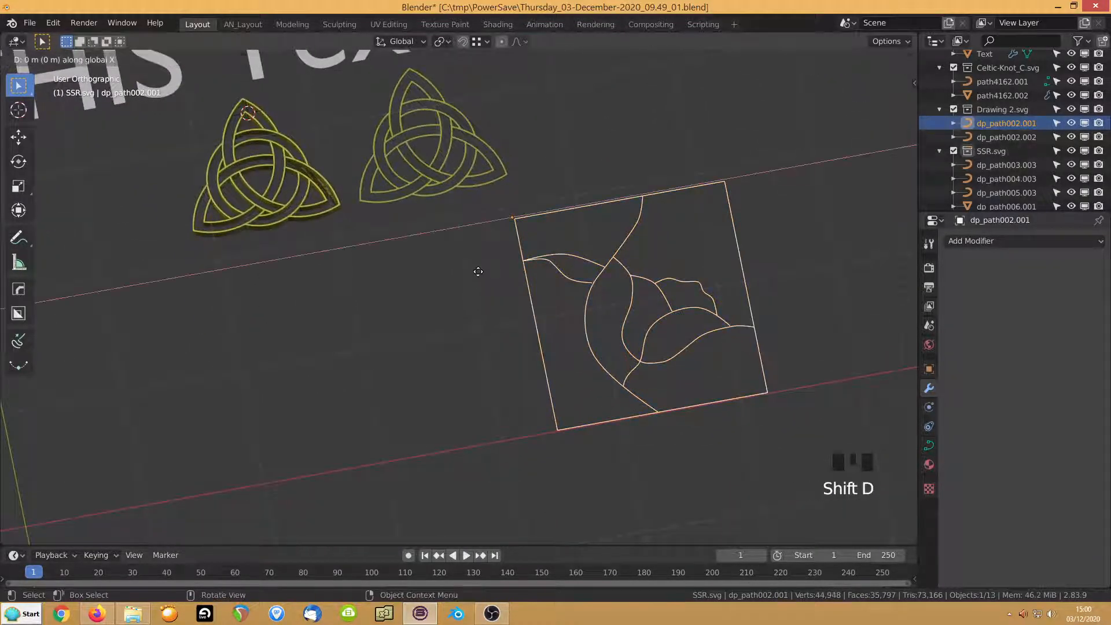
pyautogui.click(311, 385)
pyautogui.keyDown('shift'); pyautogui.moveTo(312, 385); pyautogui.dragTo(385, 347, button='middle'); pyautogui.keyUp('shift')
# Examine how the duplicated drawing curve is divided by selecting its linked splines one after another in Edit Mode
pyautogui.press('Tab')
pyautogui.click(354, 242)
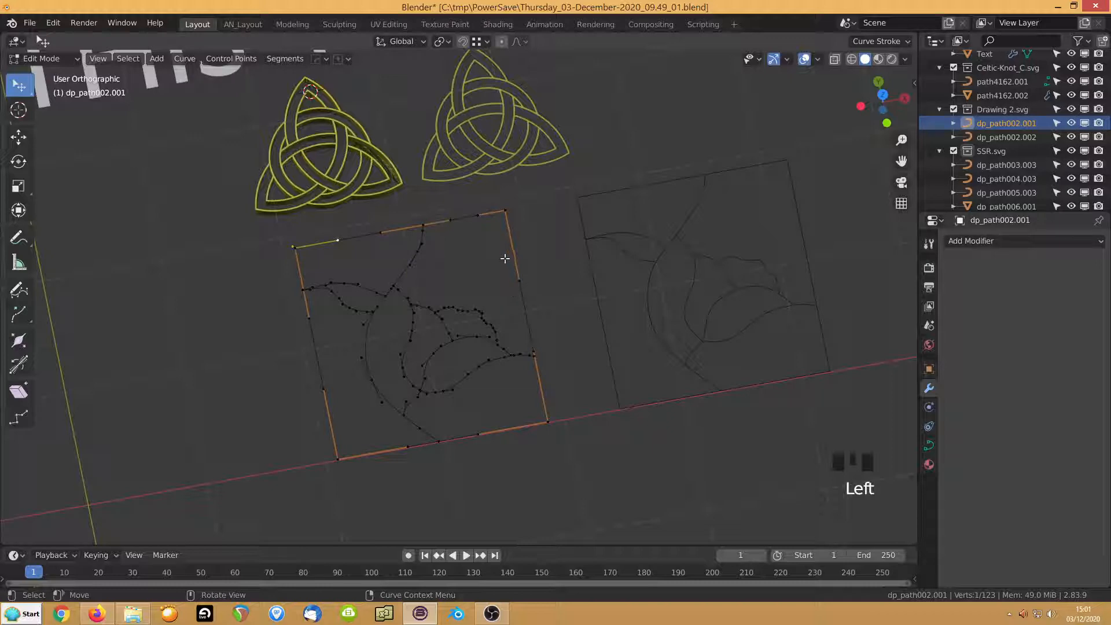
pyautogui.press('l')
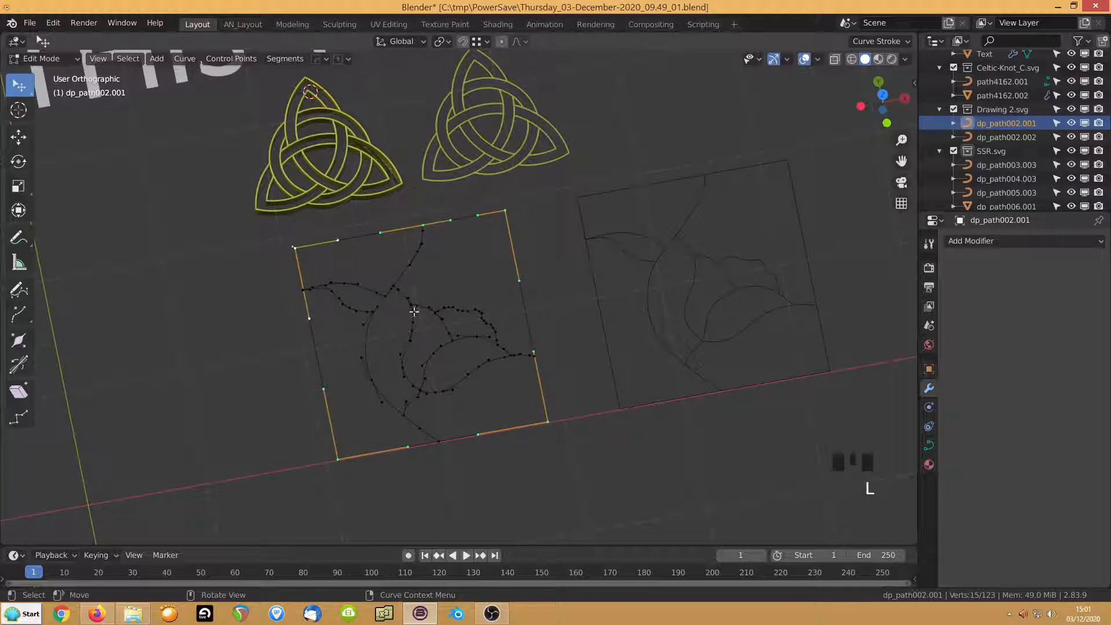
pyautogui.click(411, 251)
pyautogui.press('l')
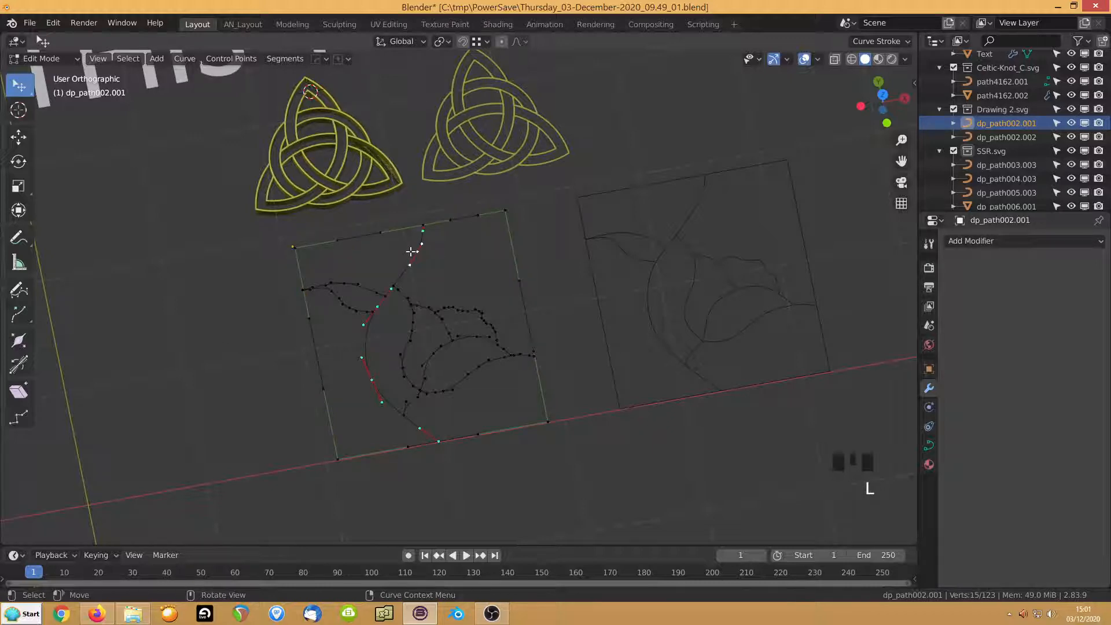
pyautogui.click(460, 300)
pyautogui.press('l')
pyautogui.click(485, 372)
pyautogui.press('l')
pyautogui.press('Tab')
# Convert the duplicated drawing curve into a mesh in Object Mode
pyautogui.keyDown('shift'); pyautogui.moveTo(448, 352); pyautogui.dragTo(525, 328, button='middle'); pyautogui.keyUp('shift')
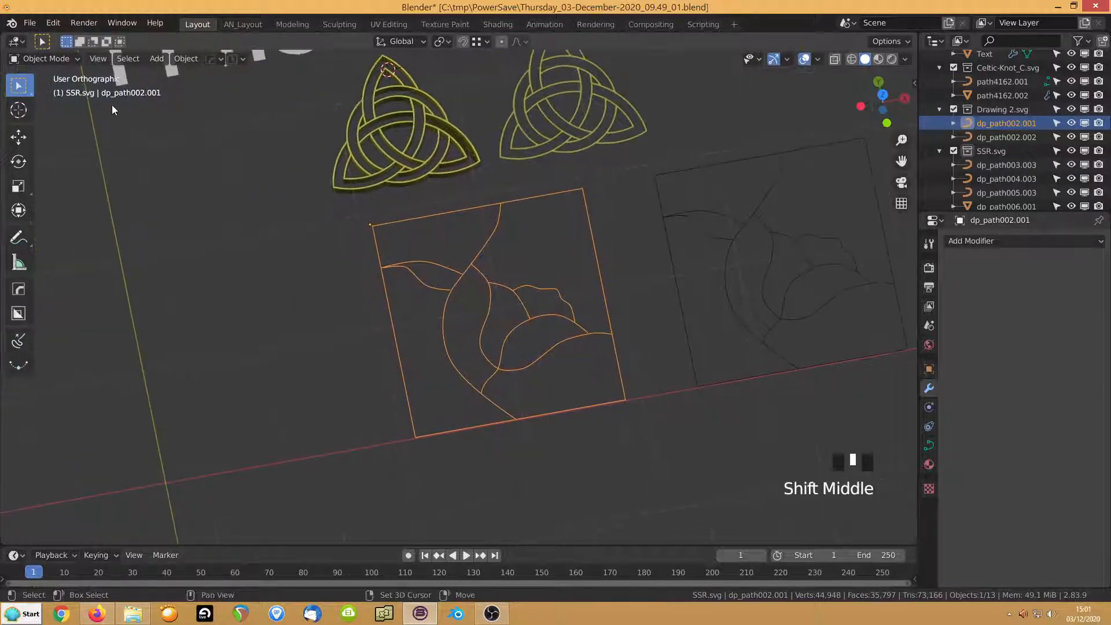
pyautogui.click(173, 60)
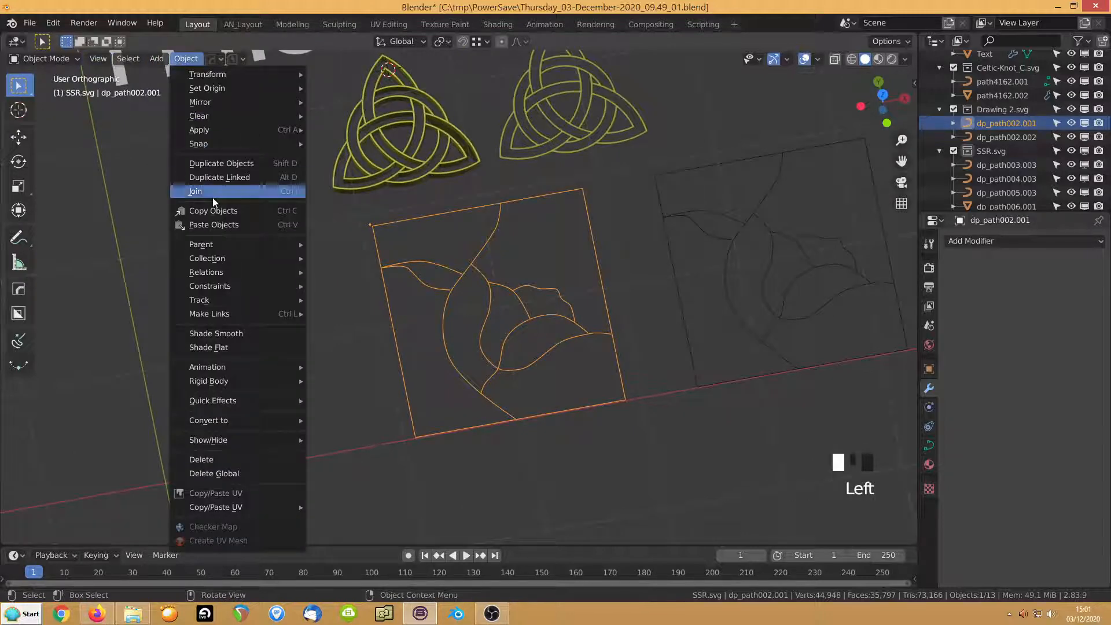
pyautogui.moveTo(210, 423)
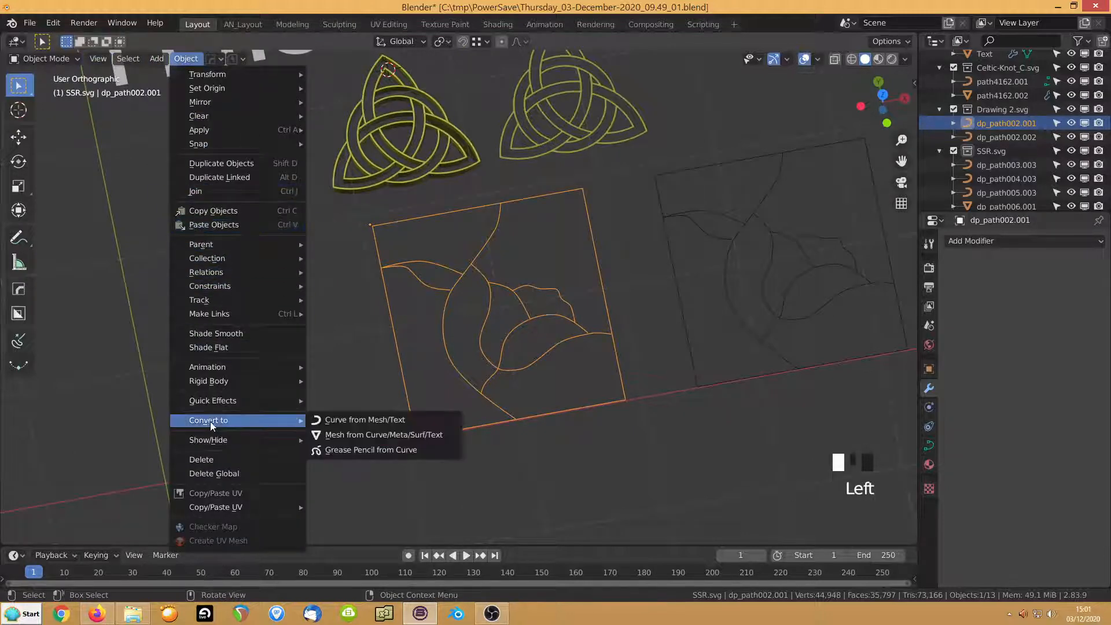
pyautogui.click(375, 434)
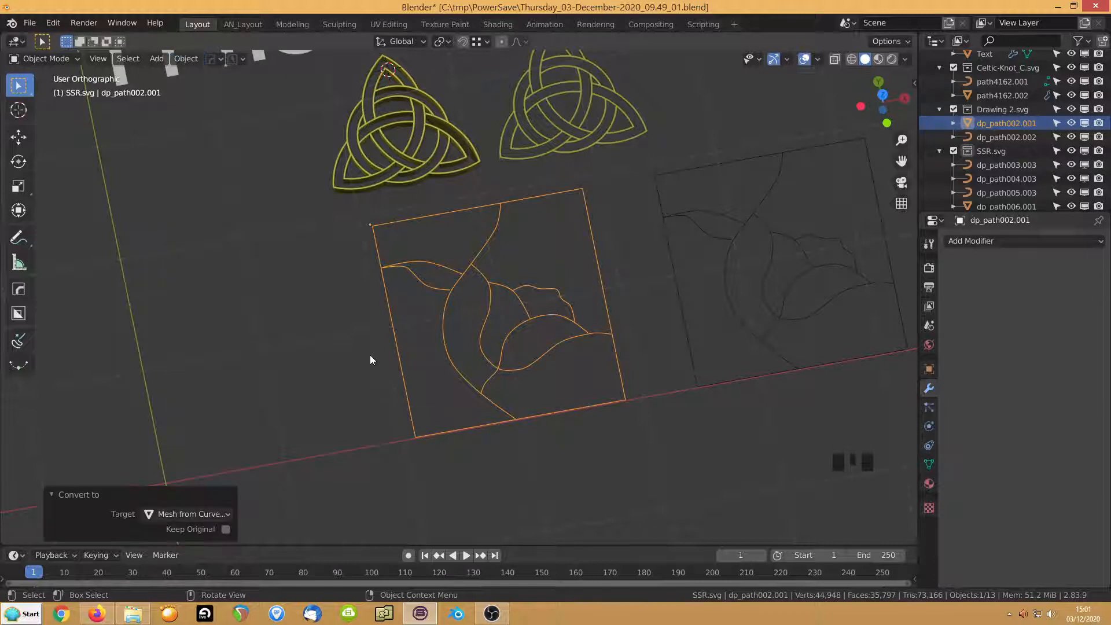
# In Edit Mode, select the frame's right, bottom and left edges on the converted flower mesh and subdivide them with one cut
pyautogui.press('Tab')
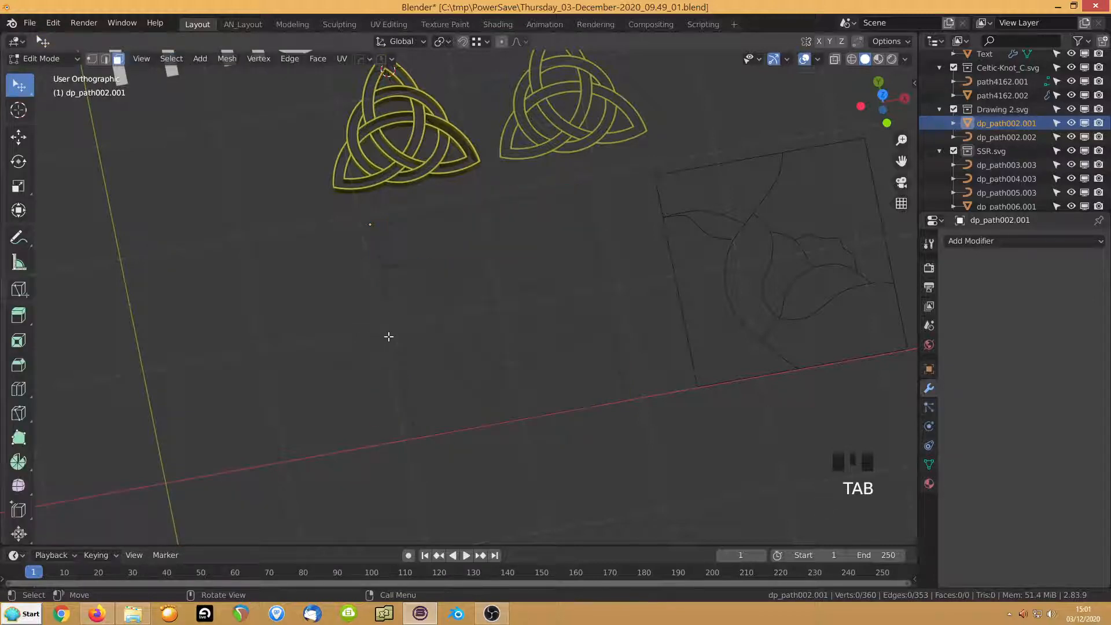
pyautogui.click(394, 337)
pyautogui.keyDown('shift'); pyautogui.click(467, 222); pyautogui.keyUp('shift')
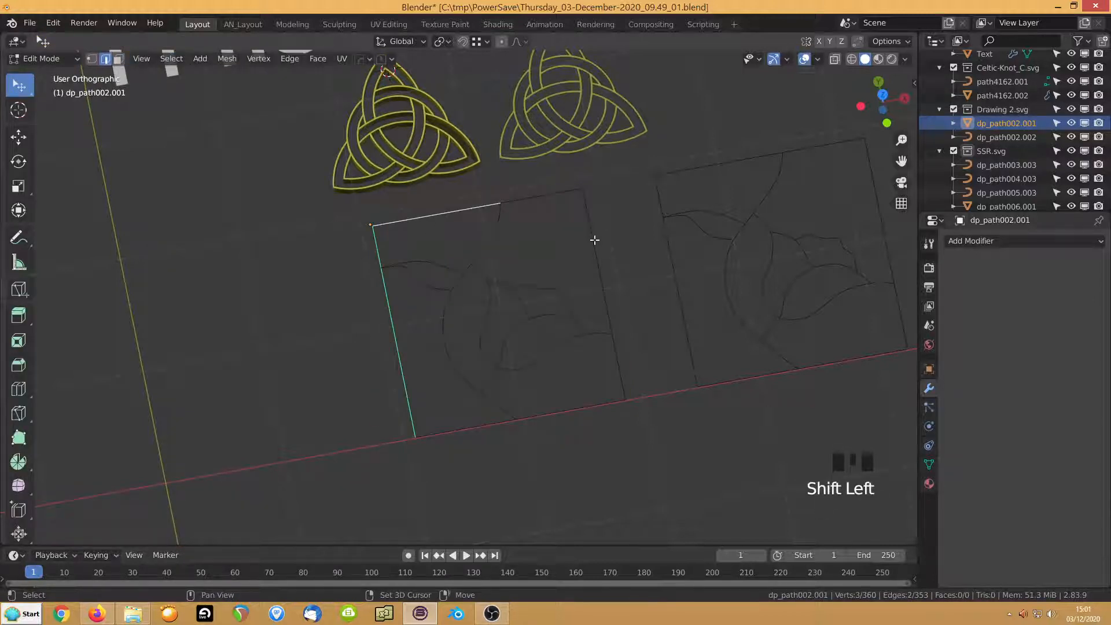
pyautogui.click(454, 429)
pyautogui.click(619, 371)
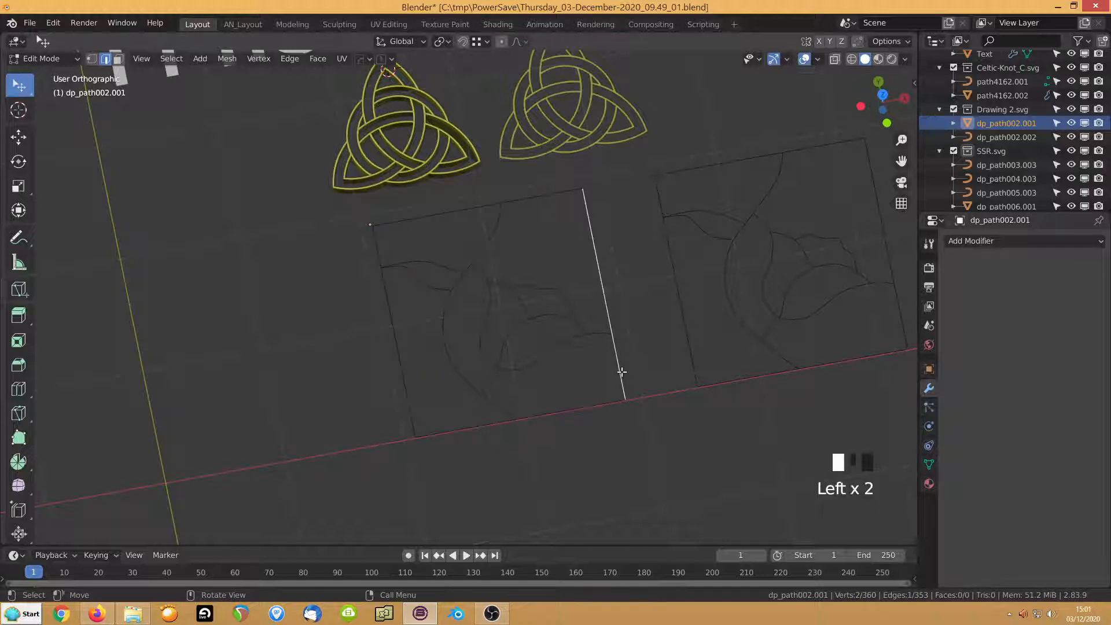
pyautogui.keyDown('shift'); pyautogui.click(568, 412); pyautogui.keyUp('shift')
pyautogui.keyDown('shift'); pyautogui.click(411, 382); pyautogui.keyUp('shift')
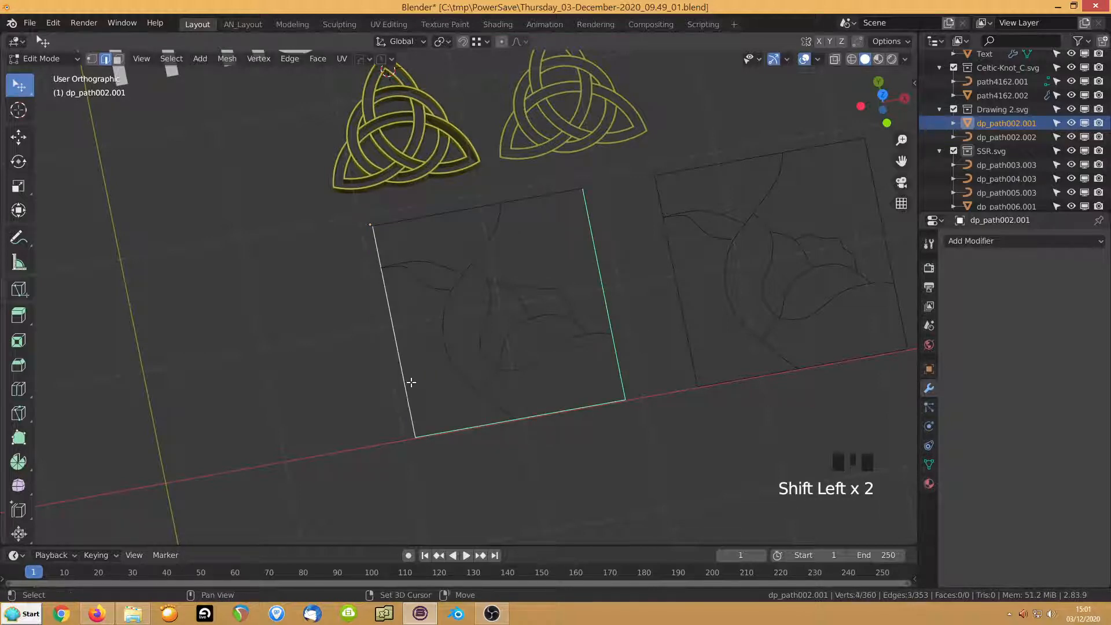
pyautogui.rightClick(266, 344)
pyautogui.click(231, 137)
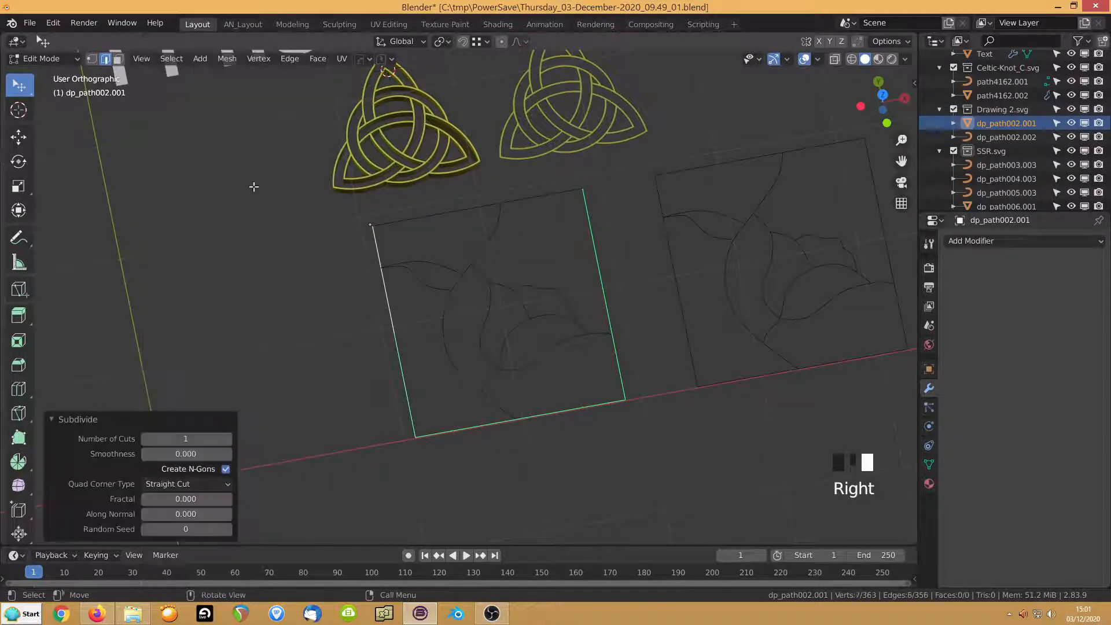
# Merge the midpoint vertex of the frame's left edge into the leaf tip vertex, using At Last
pyautogui.moveTo(389, 298); pyautogui.dragTo(360, 322, button='middle')
pyautogui.press('1')
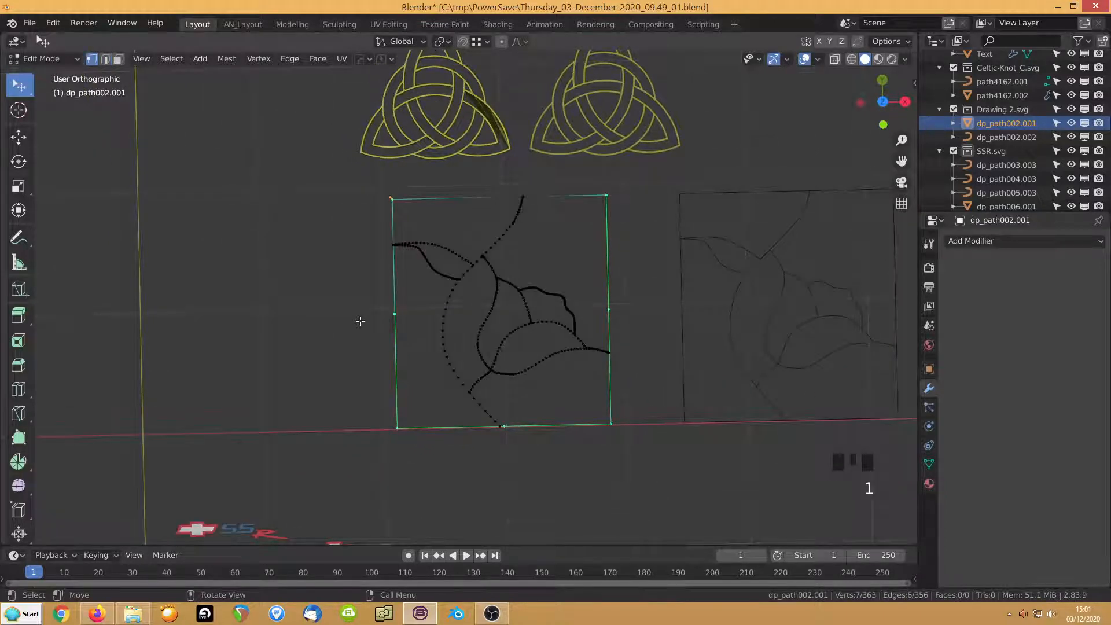
pyautogui.click(377, 305)
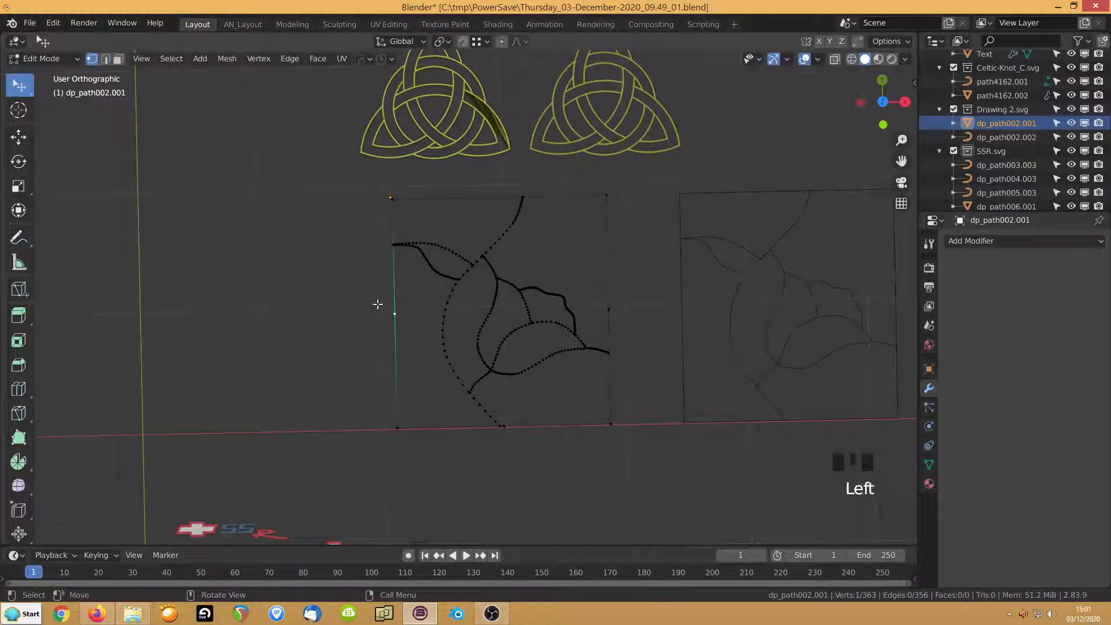
pyautogui.keyDown('shift'); pyautogui.click(384, 248); pyautogui.keyUp('shift')
pyautogui.press('KP_Decimal')
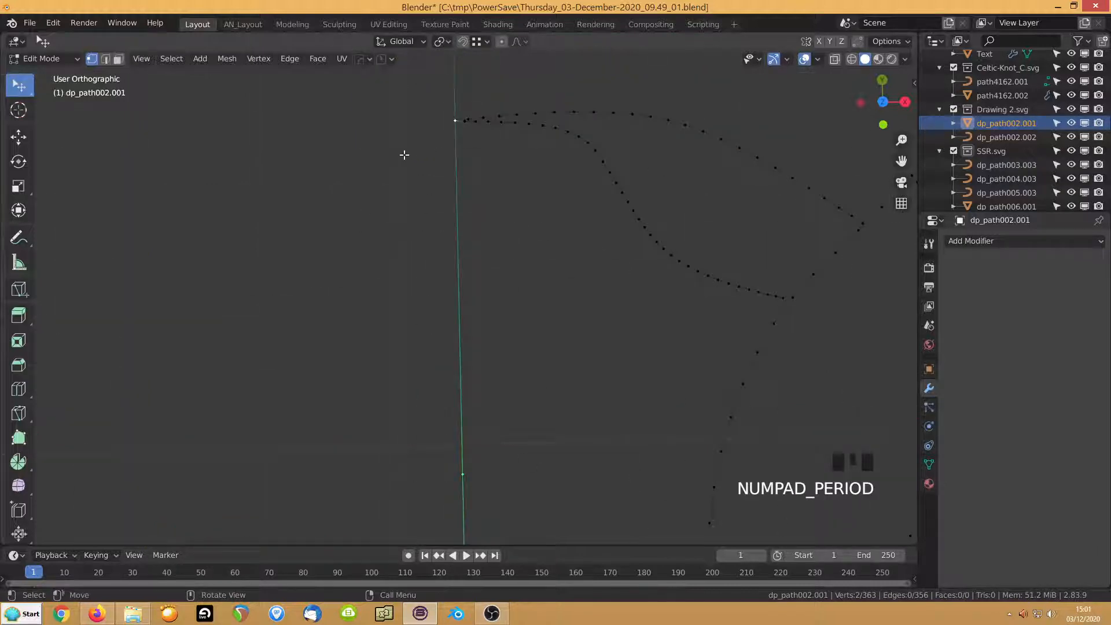
pyautogui.press('m')
pyautogui.click(404, 155)
# Merge the midpoint vertex of the frame's bottom edge into the lower end of the stem, using At Last
pyautogui.keyDown('shift'); pyautogui.moveTo(409, 173); pyautogui.dragTo(445, 261, button='middle'); pyautogui.keyUp('shift')
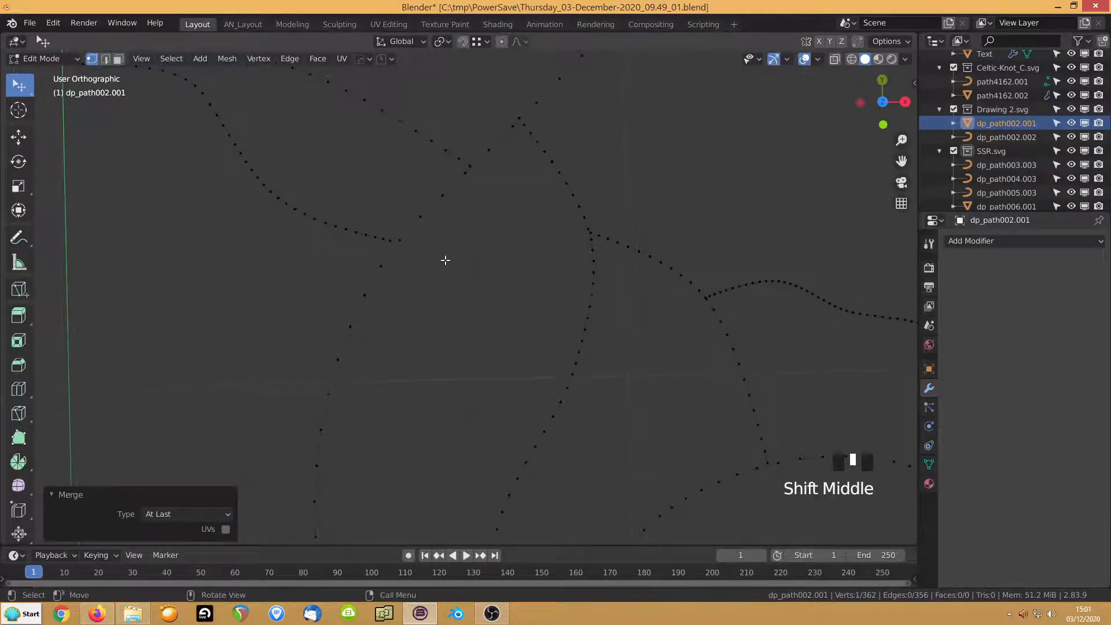
pyautogui.scroll(-9, 446, 260)
pyautogui.click(505, 439)
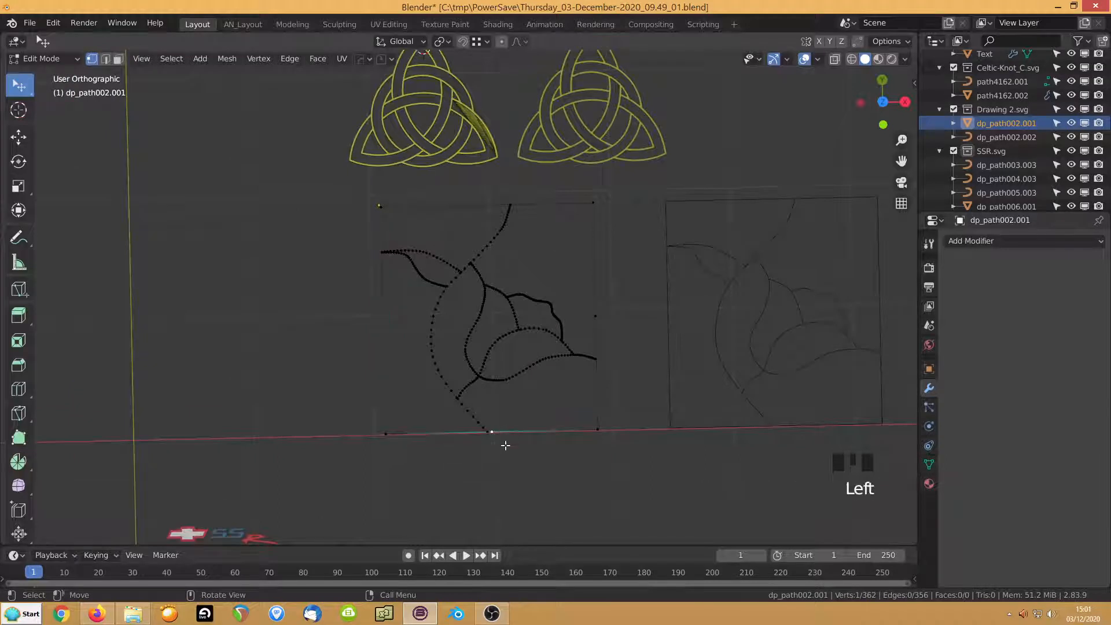
pyautogui.keyDown('shift'); pyautogui.click(488, 438); pyautogui.keyUp('shift')
pyautogui.press('m')
pyautogui.click(491, 450)
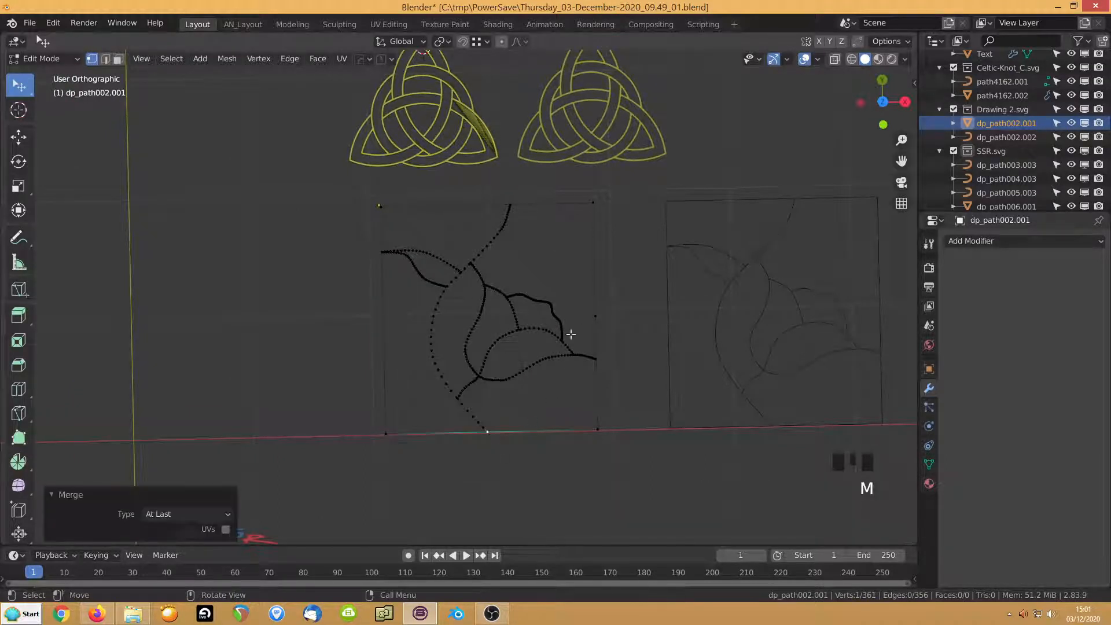
# Merge the midpoint vertex of the frame's right edge into the end of the lower petal curve, using At Last
pyautogui.click(597, 319)
pyautogui.keyDown('shift'); pyautogui.click(601, 362); pyautogui.keyUp('shift')
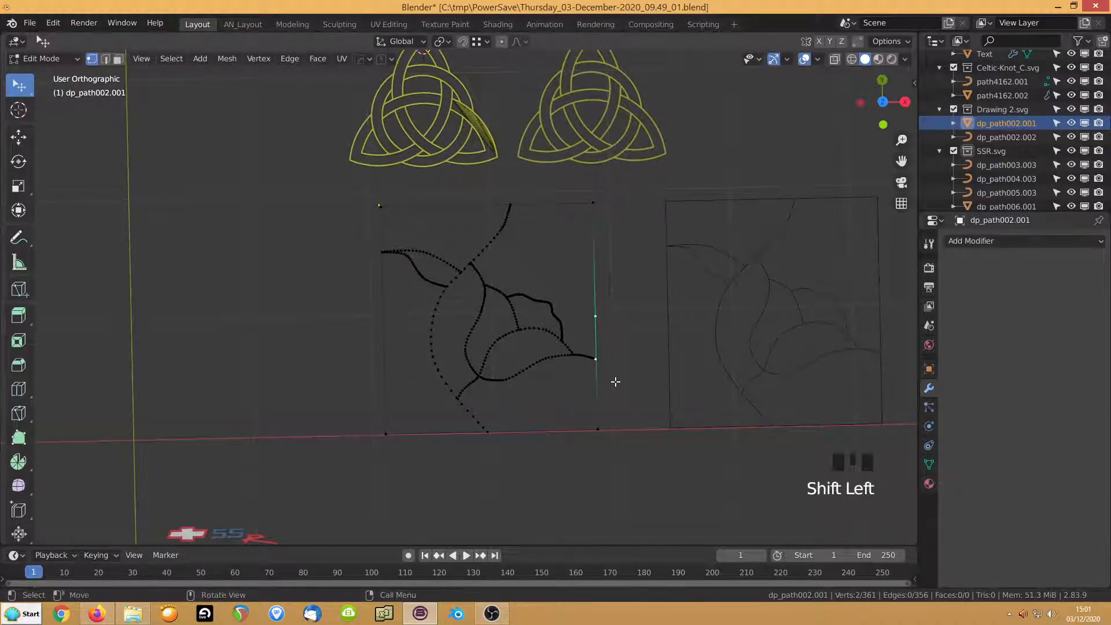
pyautogui.press('m')
pyautogui.click(615, 382)
# Check how the frame is divided where the drawing's curves meet it by selecting its edge segments one after another
pyautogui.scroll(4, 532, 413)
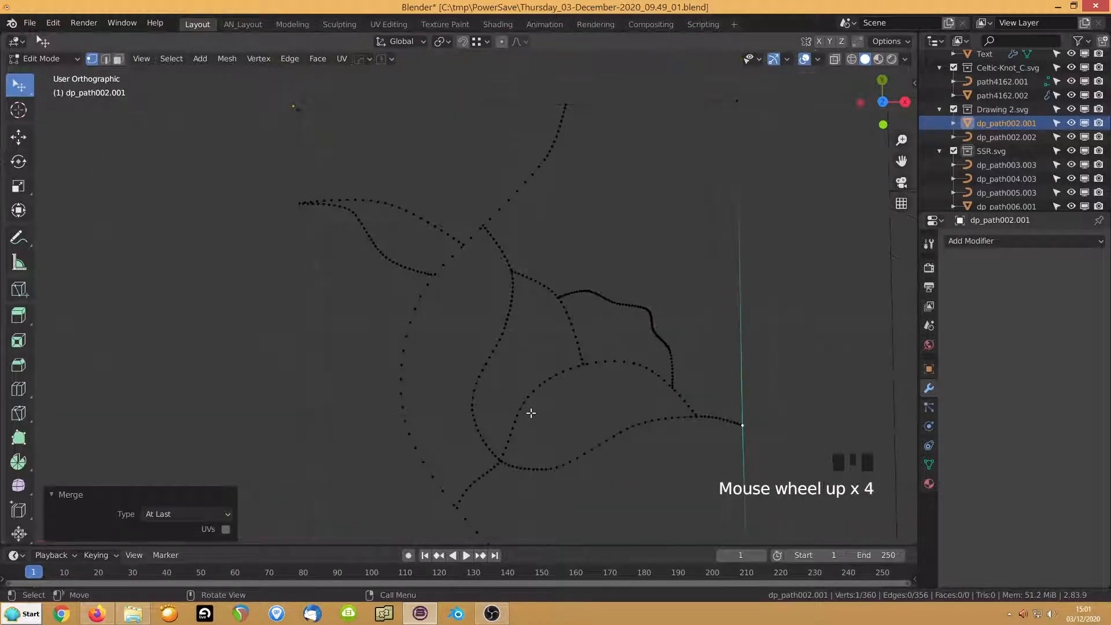
pyautogui.press('2')
pyautogui.click(441, 113)
pyautogui.keyDown('shift'); pyautogui.click(649, 104); pyautogui.keyUp('shift')
pyautogui.keyDown('shift'); pyautogui.click(734, 198); pyautogui.keyUp('shift')
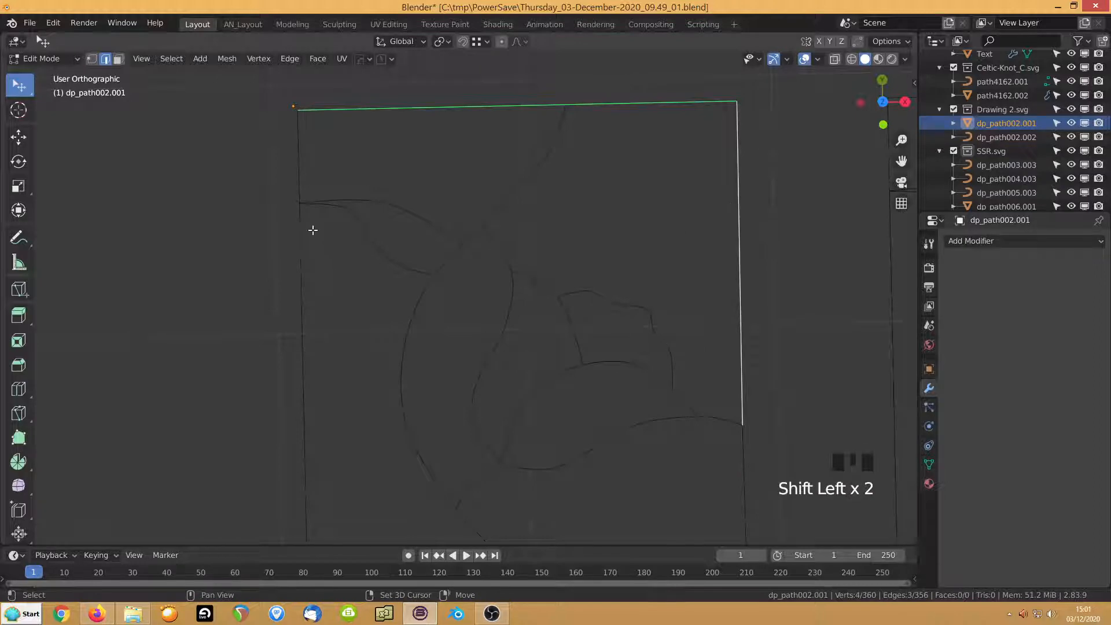
pyautogui.keyDown('shift'); pyautogui.click(302, 179); pyautogui.keyUp('shift')
pyautogui.keyDown('shift'); pyautogui.click(324, 356); pyautogui.keyUp('shift')
pyautogui.keyDown('shift'); pyautogui.moveTo(467, 377); pyautogui.dragTo(464, 203, button='middle'); pyautogui.keyUp('shift')
pyautogui.keyDown('shift'); pyautogui.click(738, 313); pyautogui.keyUp('shift')
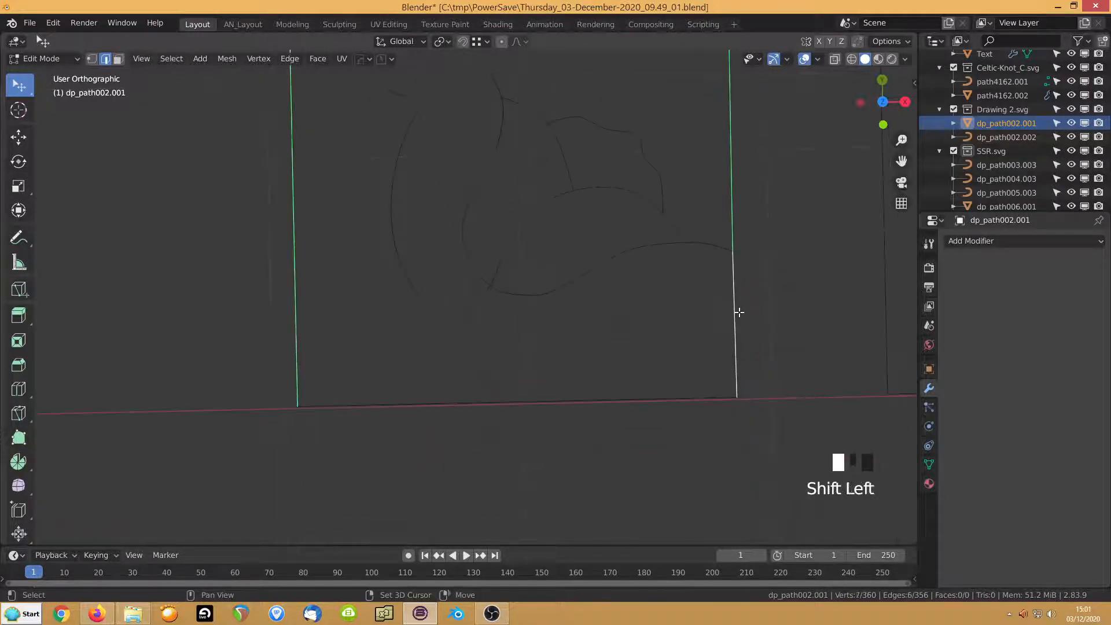
pyautogui.keyDown('shift'); pyautogui.click(575, 398); pyautogui.keyUp('shift')
pyautogui.keyDown('shift'); pyautogui.click(336, 396); pyautogui.keyUp('shift')
# Subdivide the stem edge that passes the loose lower end of the flower's base curve
pyautogui.press('1')
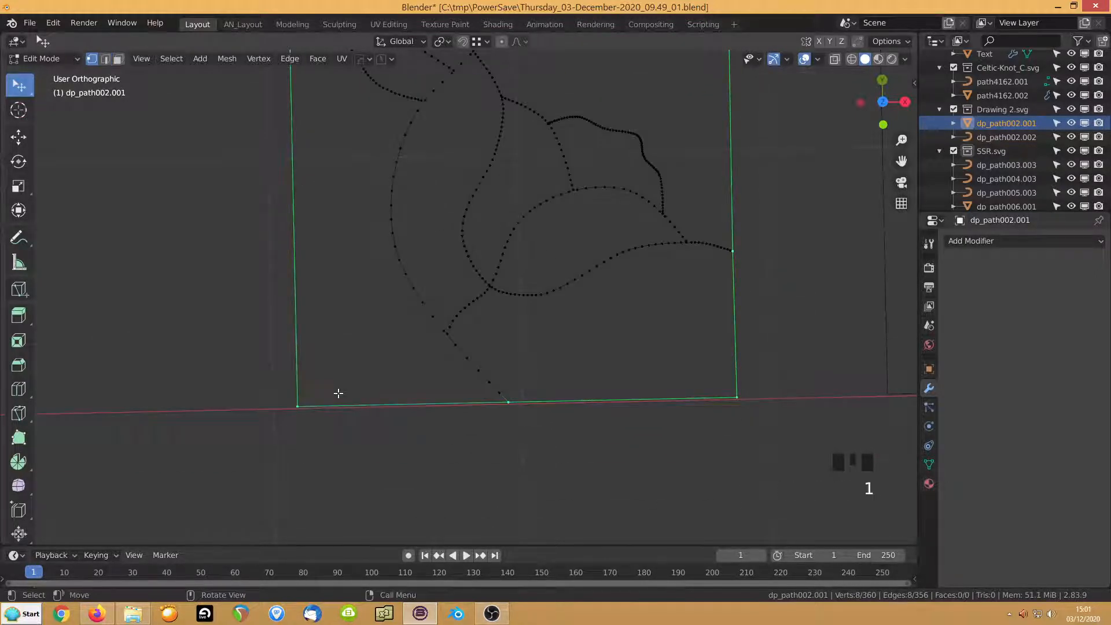
pyautogui.scroll(6, 393, 359)
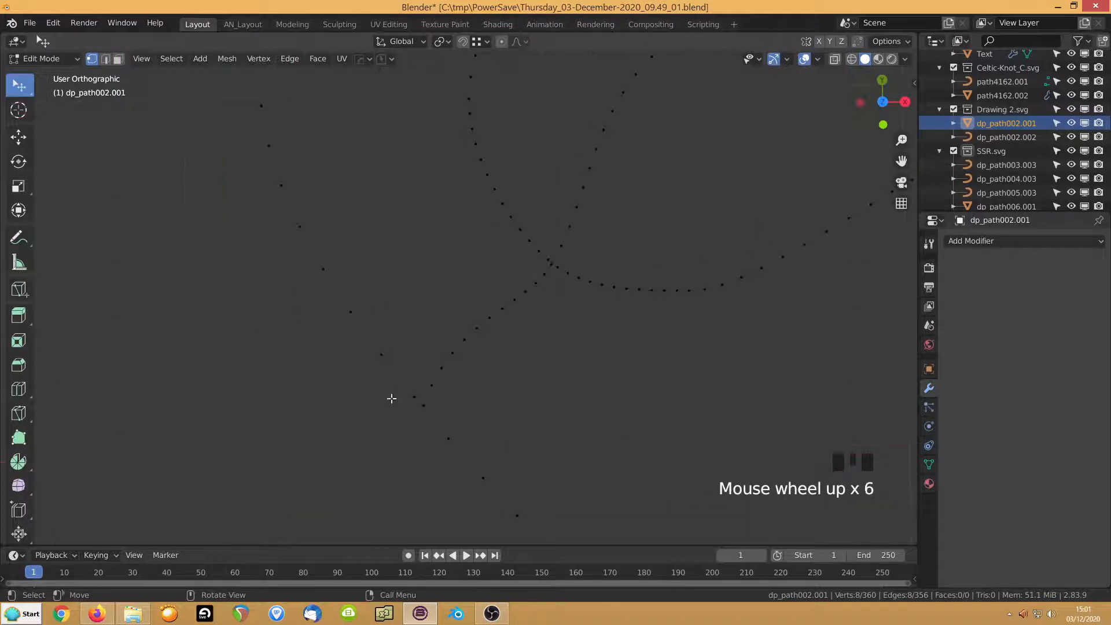
pyautogui.keyDown('shift'); pyautogui.moveTo(393, 399); pyautogui.dragTo(406, 306, button='middle'); pyautogui.keyUp('shift')
pyautogui.scroll(2, 413, 330)
pyautogui.click(452, 295)
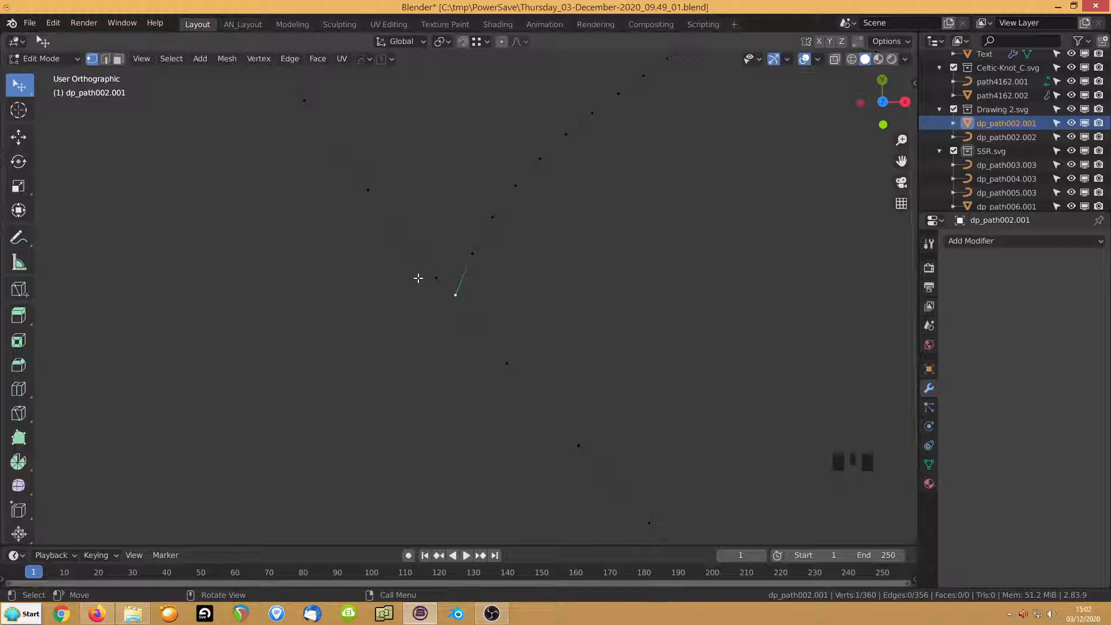
pyautogui.press('2')
pyautogui.click(468, 315)
pyautogui.rightClick(379, 302)
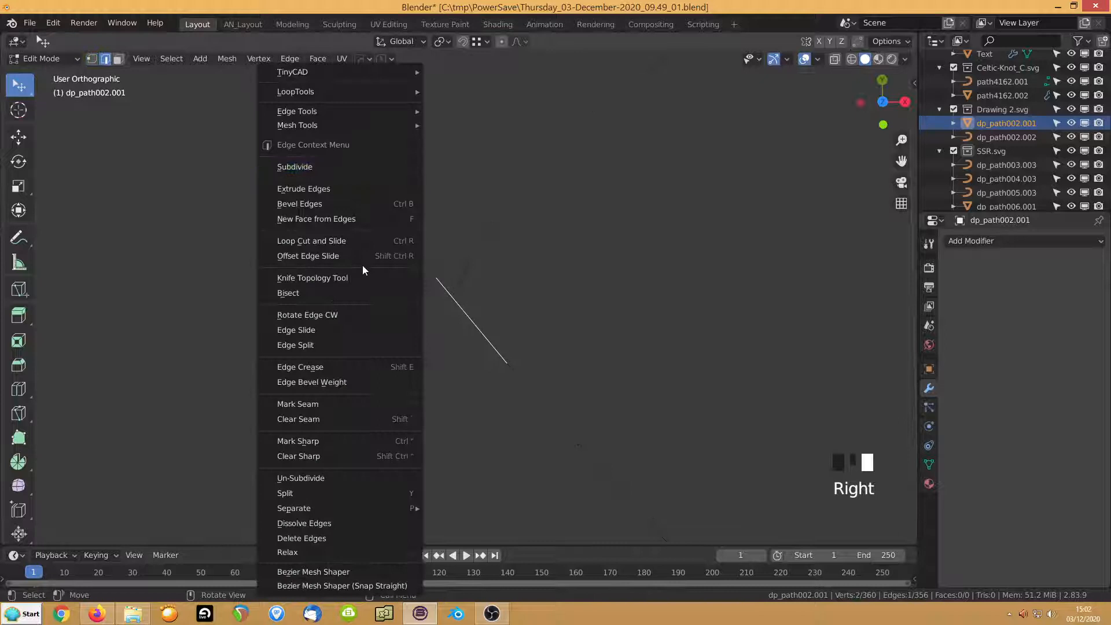
pyautogui.click(300, 168)
# Slide the new stem vertex up along the stem until it lies beside the loose end of the base curve
pyautogui.scroll(1, 441, 313)
pyautogui.press('1')
pyautogui.click(450, 329)
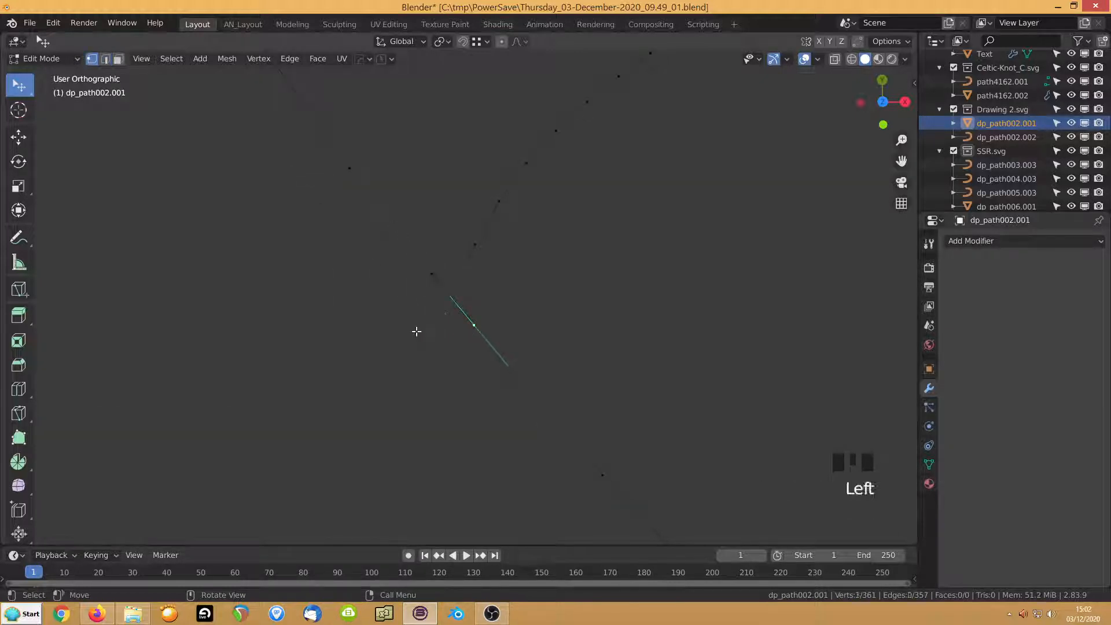
pyautogui.press('g')
pyautogui.press('g')
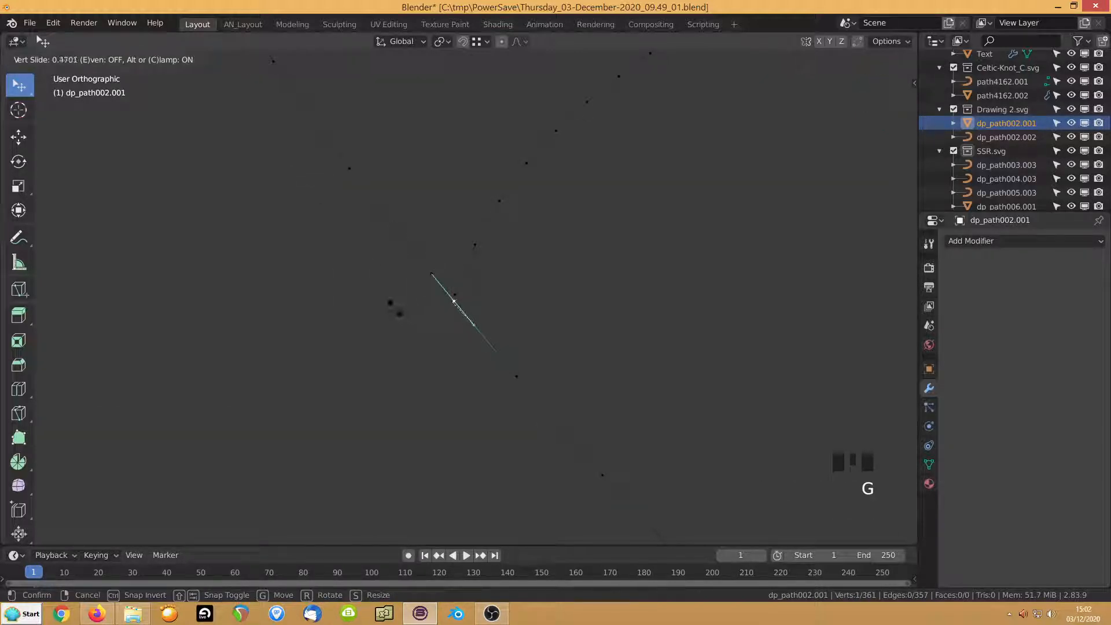
# Merge the base curve's loose end into the new stem vertex with At Last and slide the merged vertex slightly up the stem
pyautogui.click(452, 289)
pyautogui.keyDown('shift'); pyautogui.click(451, 299); pyautogui.keyUp('shift')
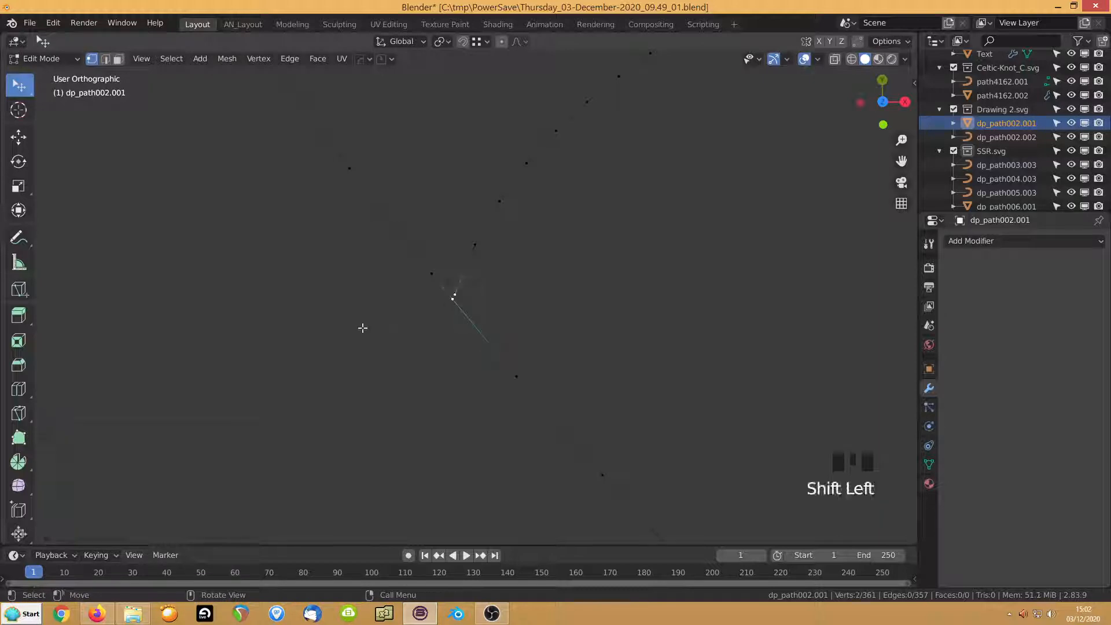
pyautogui.press('m')
pyautogui.click(362, 329)
pyautogui.scroll(-5, 402, 315)
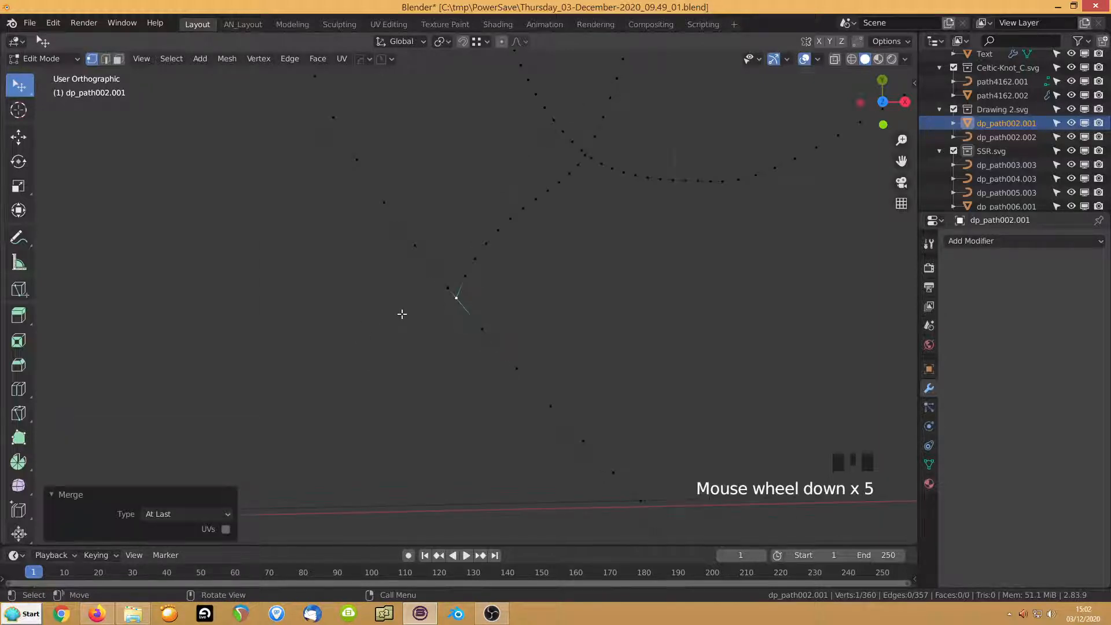
pyautogui.scroll(7, 402, 319)
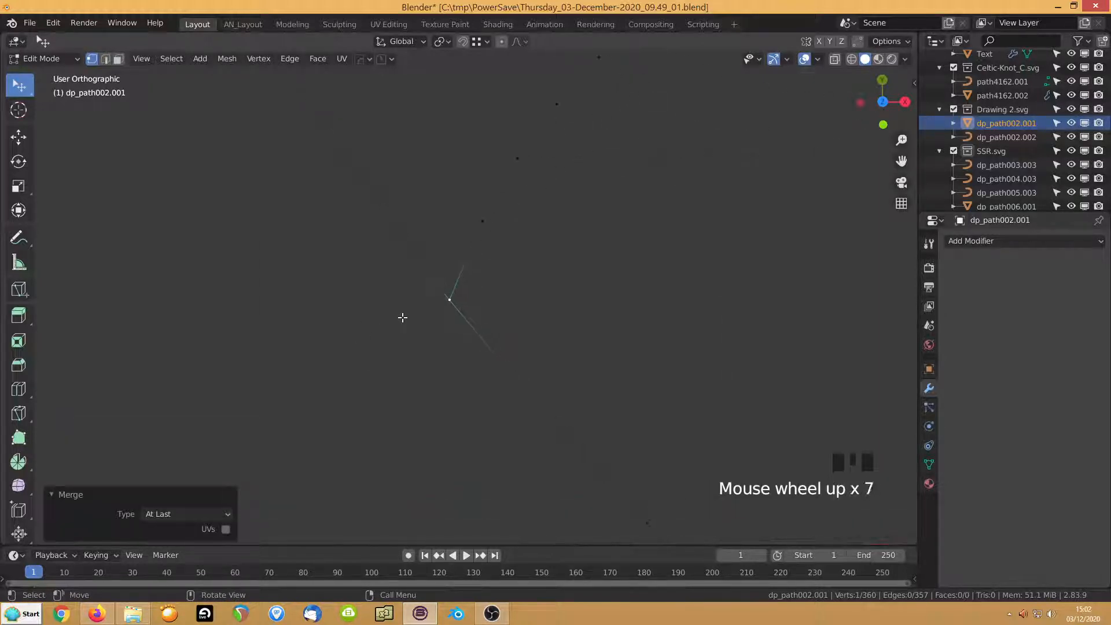
pyautogui.press('g')
pyautogui.press('g')
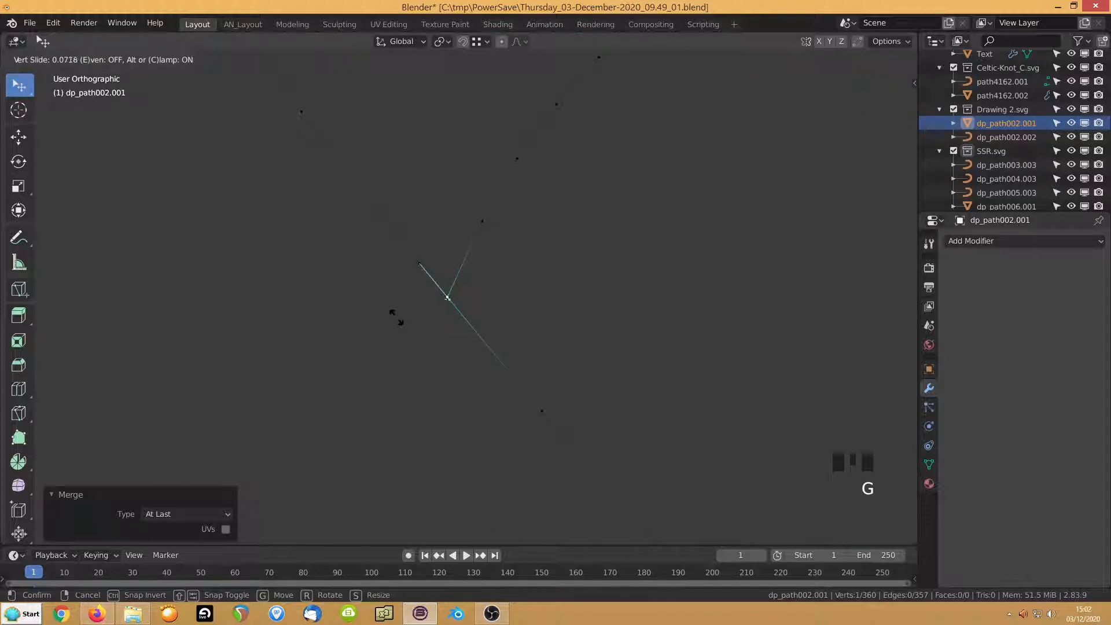
pyautogui.click(399, 317)
# Subdivide the petal outline segment with one cut where the base curve crosses it at the bottom of the flower
pyautogui.scroll(-8, 398, 317)
pyautogui.keyDown('shift'); pyautogui.moveTo(397, 316); pyautogui.dragTo(475, 314, button='middle'); pyautogui.keyUp('shift')
pyautogui.scroll(8, 475, 315)
pyautogui.scroll(3, 475, 314)
pyautogui.click(385, 377)
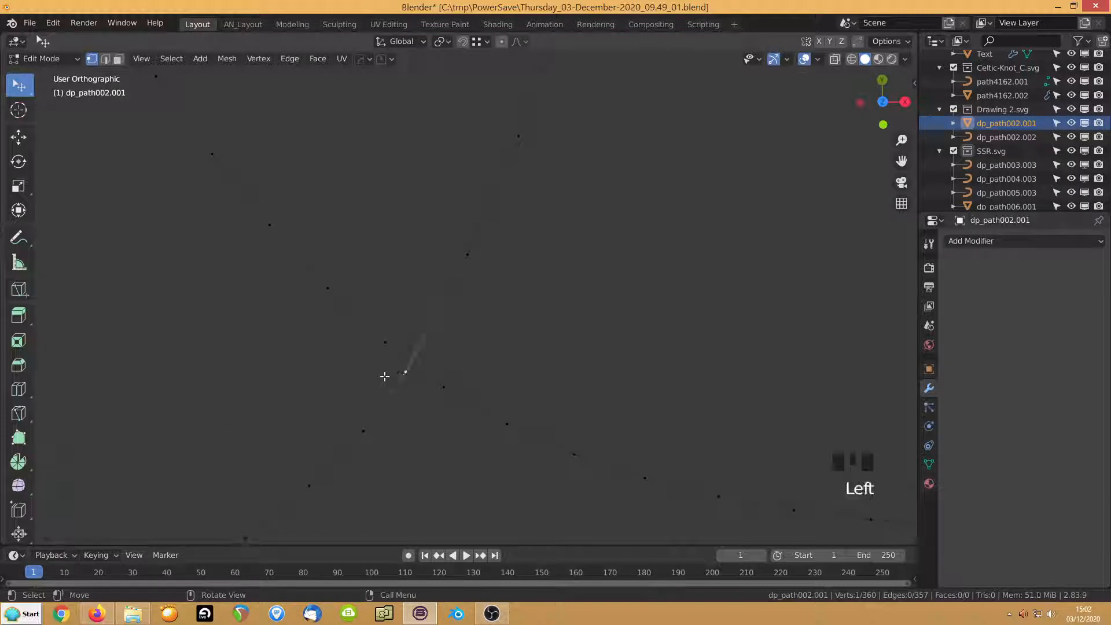
pyautogui.click(385, 345)
pyautogui.keyDown('shift'); pyautogui.click(442, 383); pyautogui.keyUp('shift')
pyautogui.rightClick(408, 277)
pyautogui.click(382, 218)
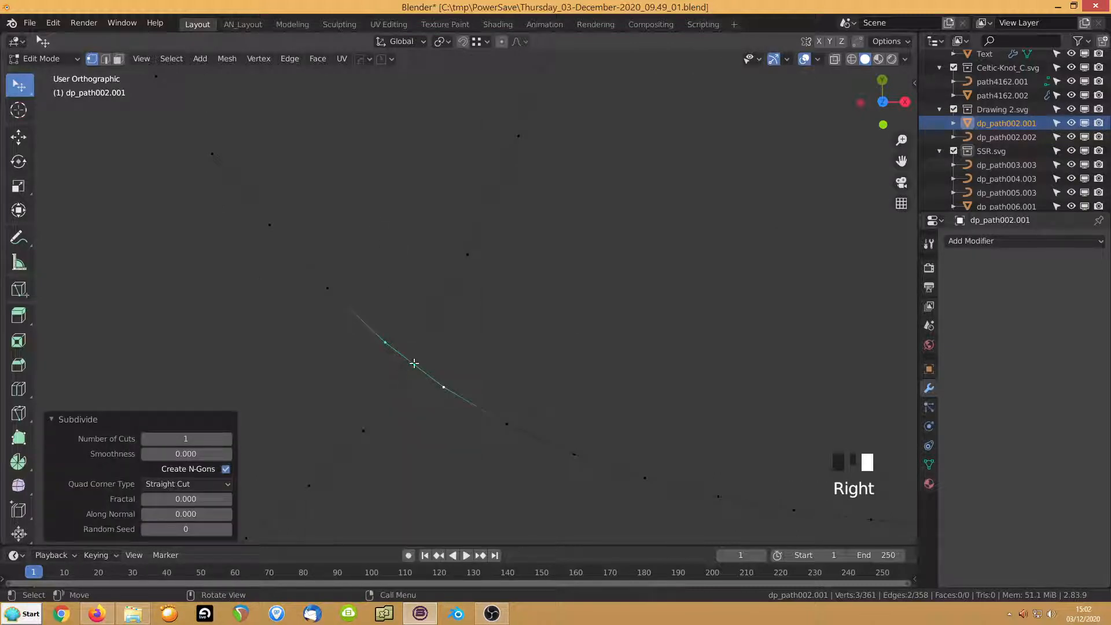
# Merge the base curve's junction vertex into the new outline vertex with At Last and slide the merged vertex by a factor of 0.137
pyautogui.click(439, 365)
pyautogui.click(407, 372)
pyautogui.keyDown('shift'); pyautogui.click(414, 364); pyautogui.keyUp('shift')
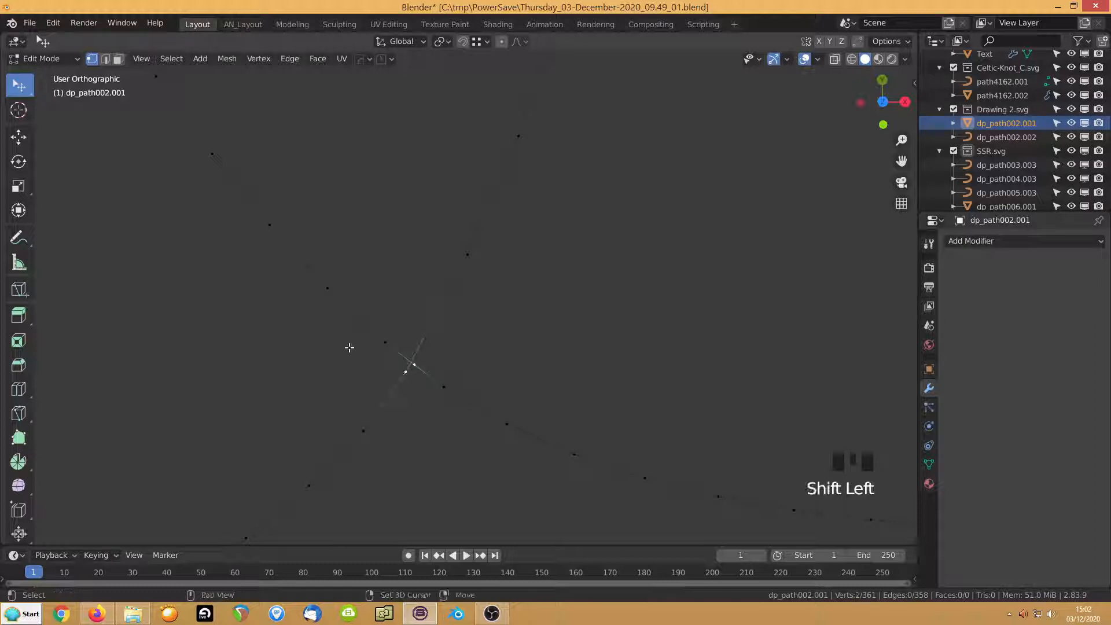
pyautogui.press('m')
pyautogui.click(349, 347)
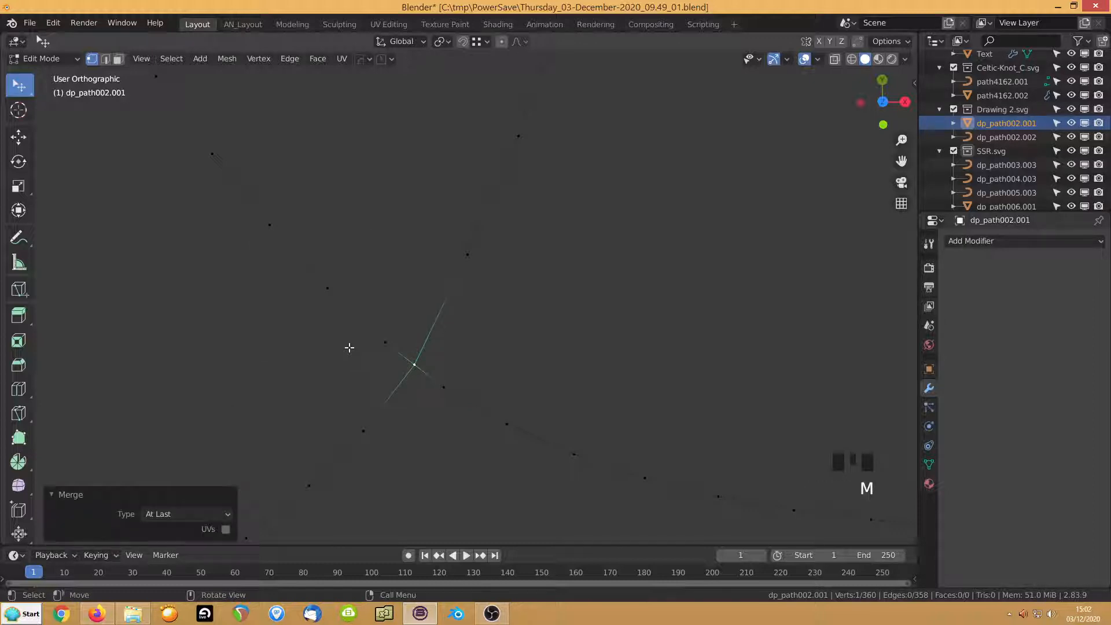
pyautogui.press('g')
pyautogui.press('g')
pyautogui.click(345, 346)
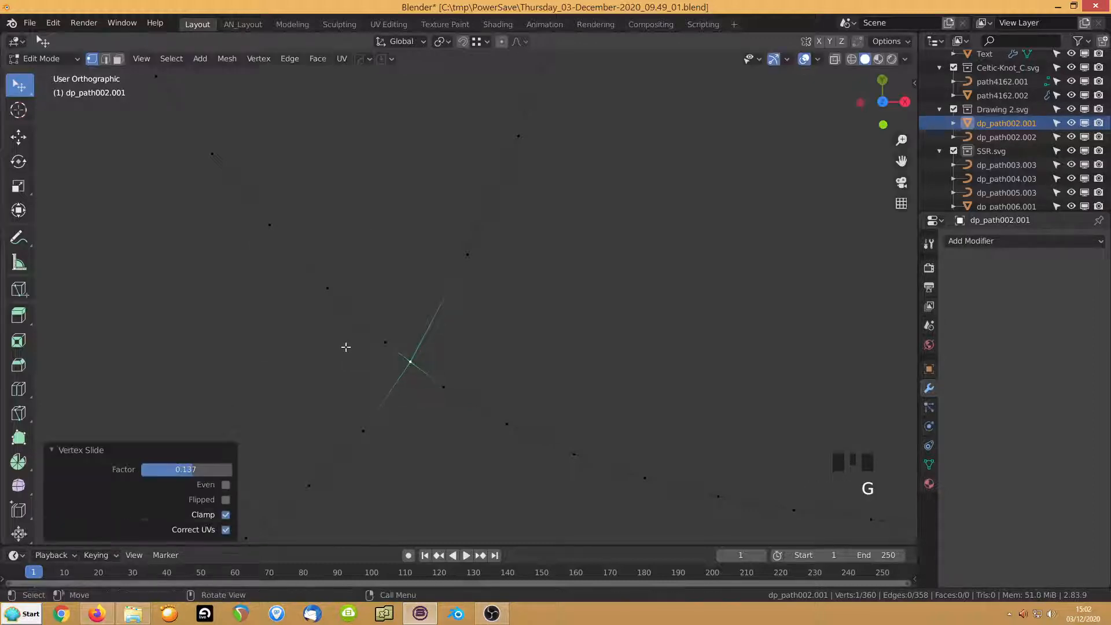
# Merge the loose right end of the front petal's upper curve into the nearest vertex of the lower petal curve, using At Last
pyautogui.scroll(-7, 347, 347)
pyautogui.keyDown('shift'); pyautogui.moveTo(591, 293); pyautogui.dragTo(500, 385, button='middle'); pyautogui.keyUp('shift')
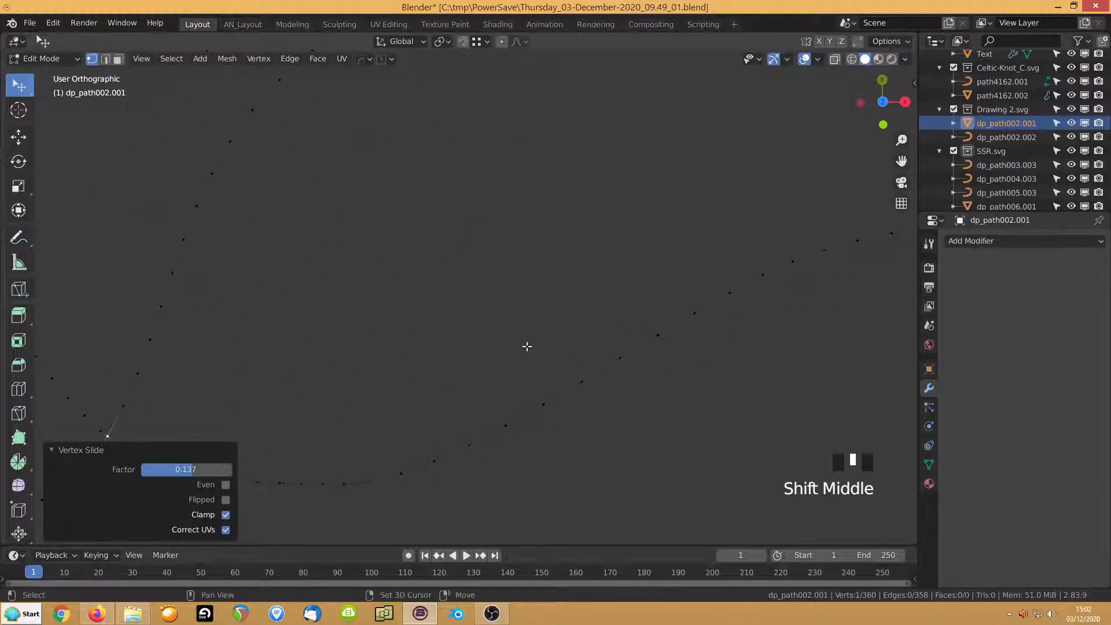
pyautogui.scroll(-8, 533, 344)
pyautogui.scroll(2, 603, 308)
pyautogui.keyDown('shift'); pyautogui.moveTo(639, 290); pyautogui.dragTo(610, 310, button='middle'); pyautogui.keyUp('shift')
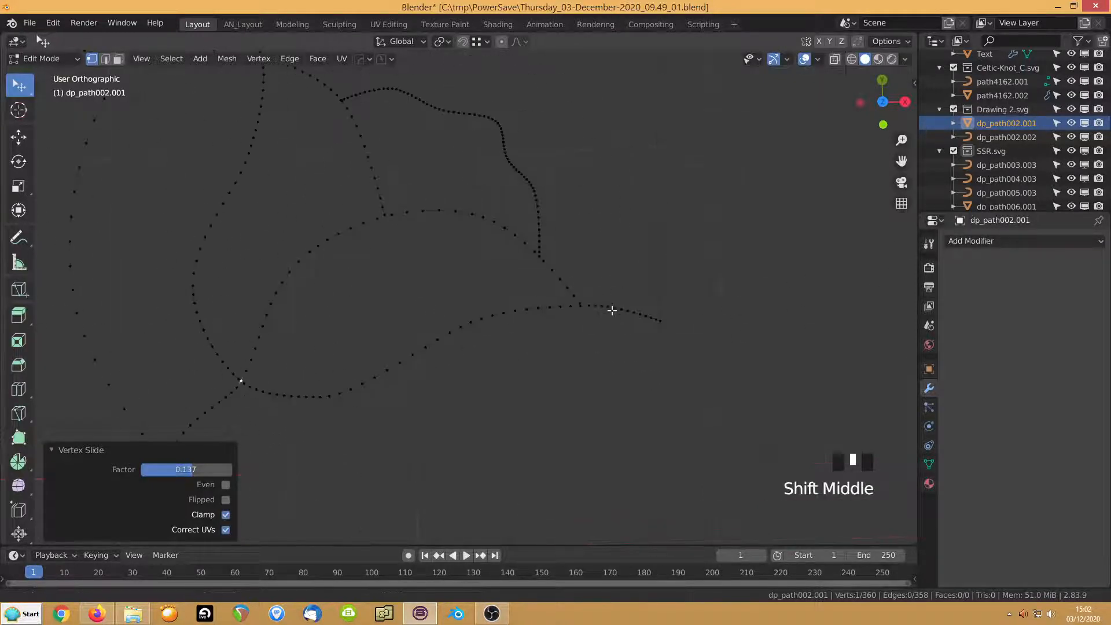
pyautogui.scroll(8, 617, 323)
pyautogui.keyDown('shift'); pyautogui.moveTo(767, 287); pyautogui.dragTo(65, 324, button='middle'); pyautogui.keyUp('shift')
pyautogui.keyDown('shift'); pyautogui.moveTo(270, 272); pyautogui.dragTo(288, 268, button='middle'); pyautogui.keyUp('shift')
pyautogui.click(498, 298)
pyautogui.keyDown('shift'); pyautogui.click(500, 310); pyautogui.keyUp('shift')
pyautogui.press('m')
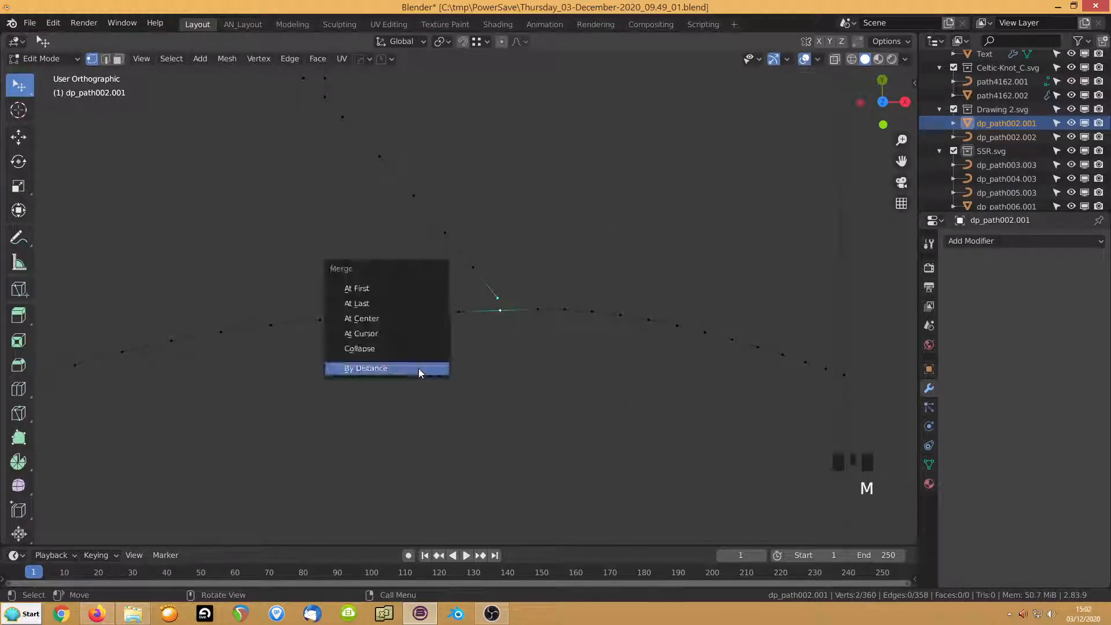
pyautogui.press('l')
# Slide the merged vertex at the front petal's right tip along the lower petal curve by a factor of 0.169
pyautogui.press('g')
pyautogui.press('g')
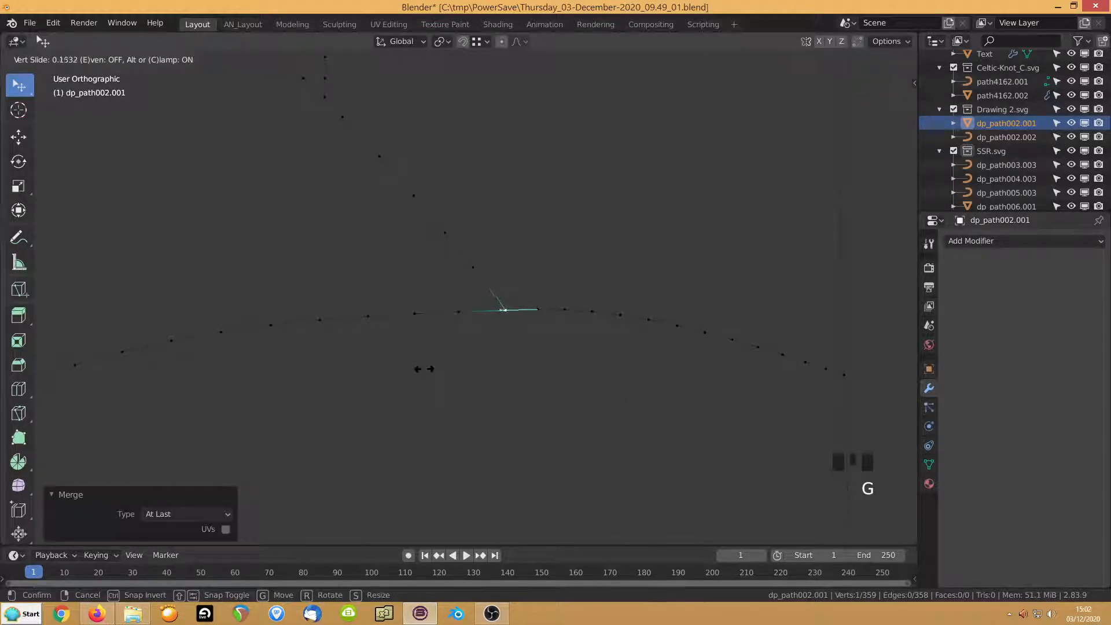
pyautogui.click(425, 369)
pyautogui.scroll(-8, 404, 313)
pyautogui.keyDown('shift'); pyautogui.moveTo(405, 313); pyautogui.dragTo(390, 272, button='middle'); pyautogui.keyUp('shift')
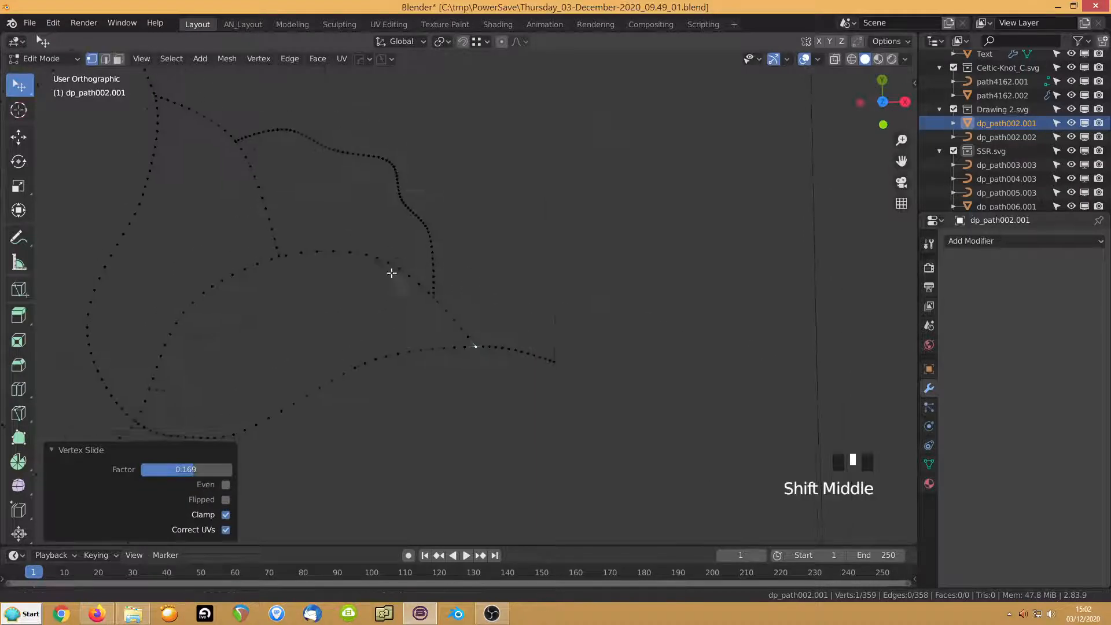
# Subdivide the front petal's upper curve segment with one cut where the wavy curve's lower end meets it
pyautogui.scroll(2, 412, 303)
pyautogui.scroll(8, 408, 306)
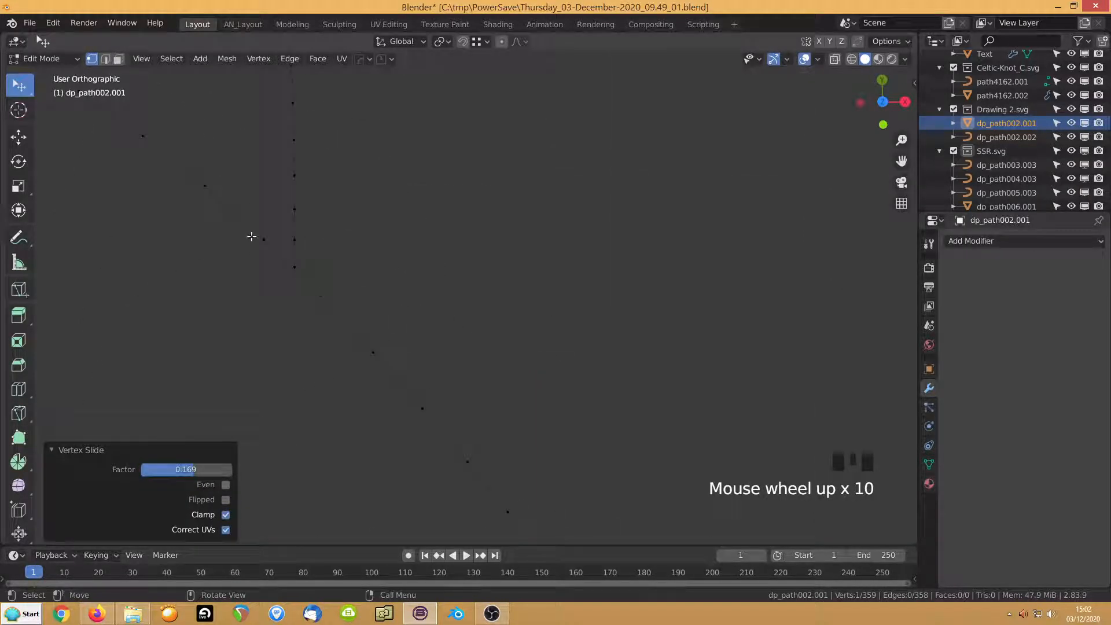
pyautogui.click(253, 236)
pyautogui.keyDown('shift'); pyautogui.click(314, 299); pyautogui.keyUp('shift')
pyautogui.rightClick(211, 278)
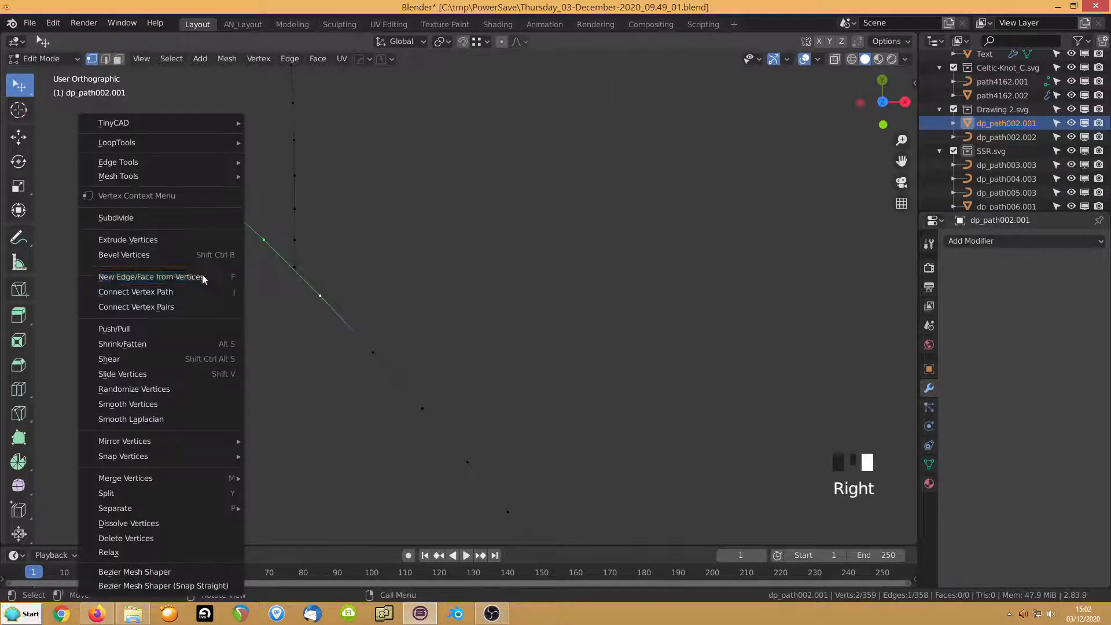
pyautogui.click(167, 219)
# Merge the wavy curve's lower end with the new vertex, using At Last, and slide the merged vertex by a factor of 0.061
pyautogui.click(293, 268)
pyautogui.keyDown('shift'); pyautogui.click(293, 268); pyautogui.keyUp('shift')
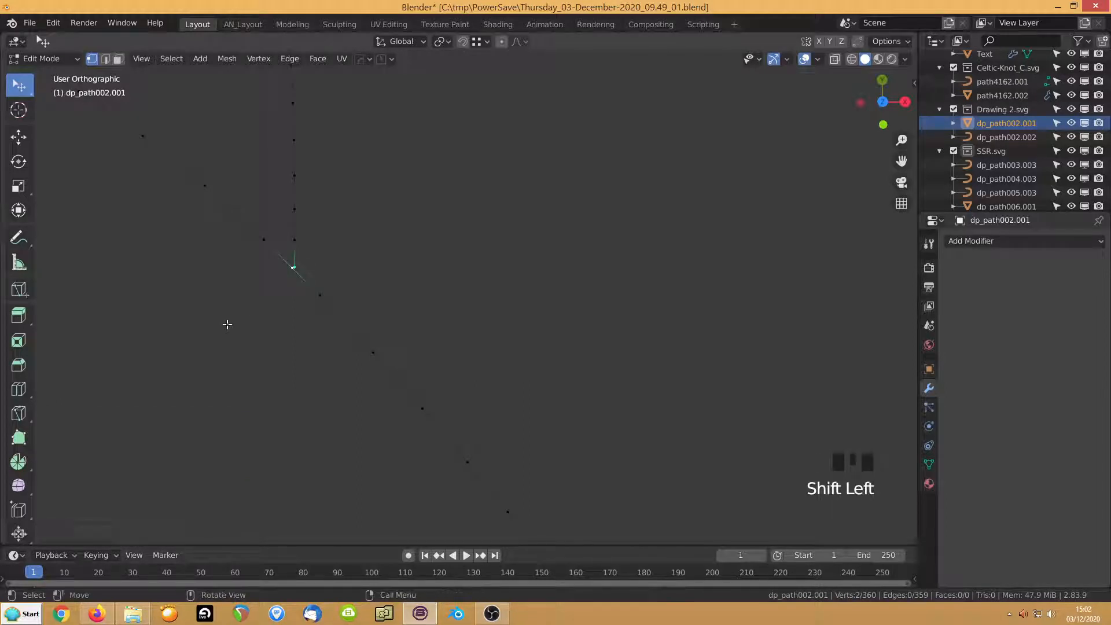
pyautogui.press('m')
pyautogui.click(224, 325)
pyautogui.press('g')
pyautogui.press('g')
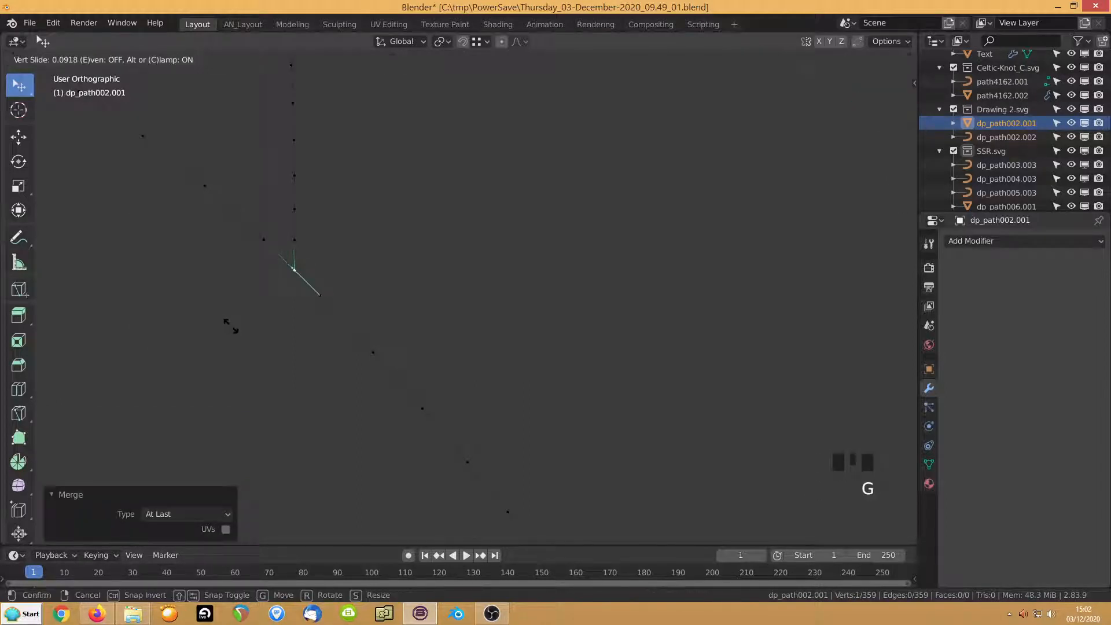
pyautogui.click(229, 326)
# Subdivide the front petal's upper curve segment directly below the end of the steep inner curve
pyautogui.scroll(-6, 232, 265)
pyautogui.keyDown('shift'); pyautogui.moveTo(231, 265); pyautogui.dragTo(547, 373, button='middle'); pyautogui.keyUp('shift')
pyautogui.scroll(4, 382, 398)
pyautogui.keyDown('shift'); pyautogui.moveTo(385, 397); pyautogui.dragTo(511, 342, button='middle'); pyautogui.keyUp('shift')
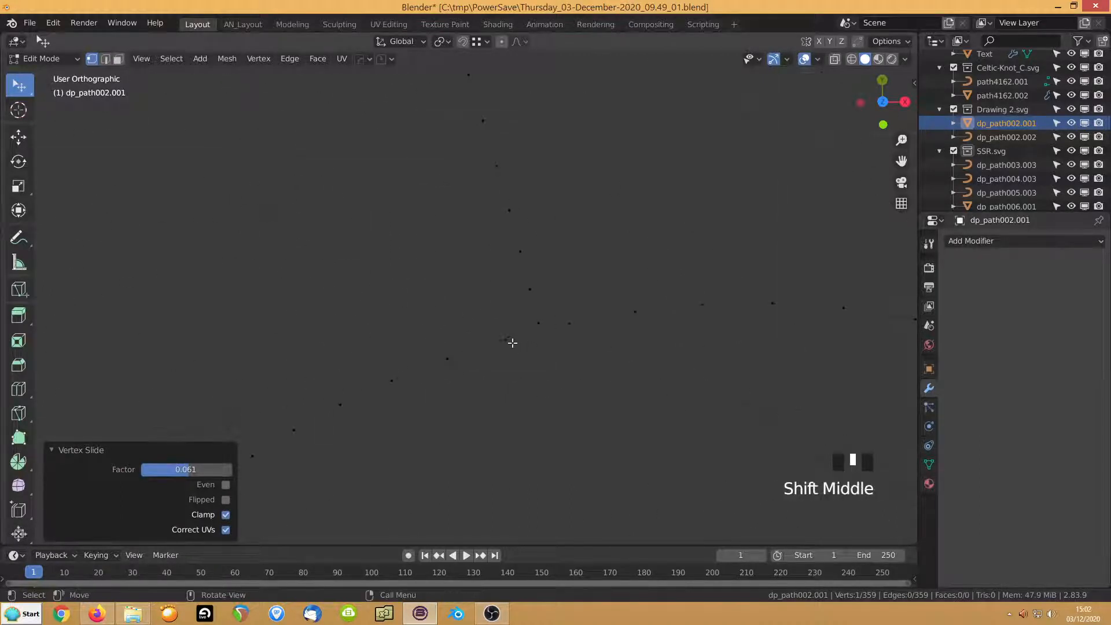
pyautogui.click(510, 340)
pyautogui.keyDown('shift'); pyautogui.click(570, 323); pyautogui.keyUp('shift')
pyautogui.rightClick(382, 329)
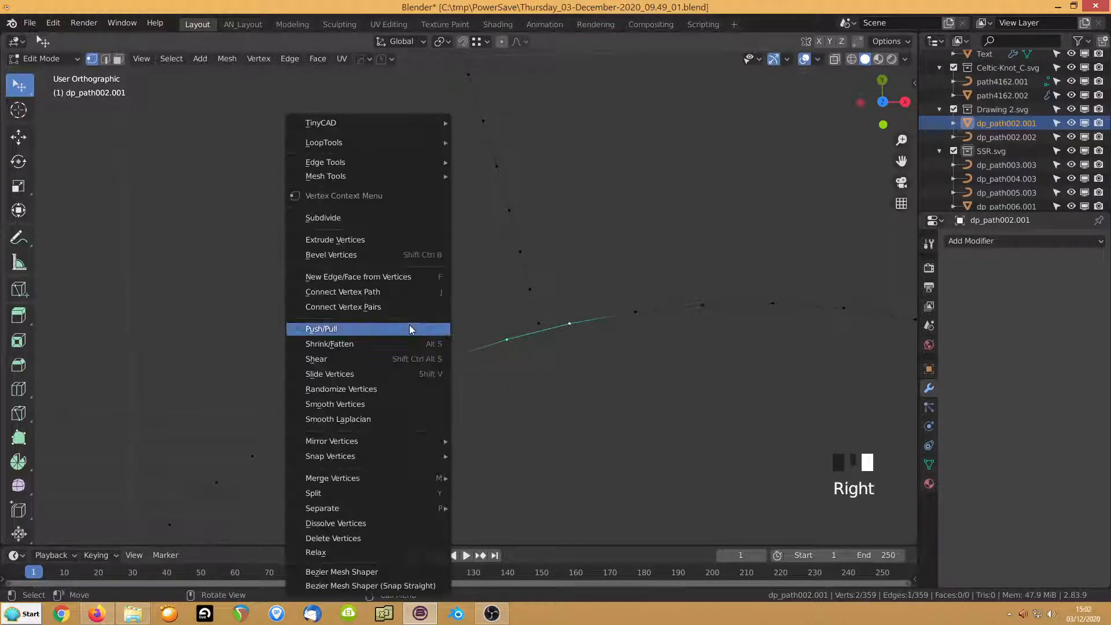
pyautogui.click(327, 223)
# Merge the steep inner curve's lower end with the new vertex, using At Last, and slide the merged vertex by a factor of 0.105
pyautogui.click(538, 331)
pyautogui.click(539, 331)
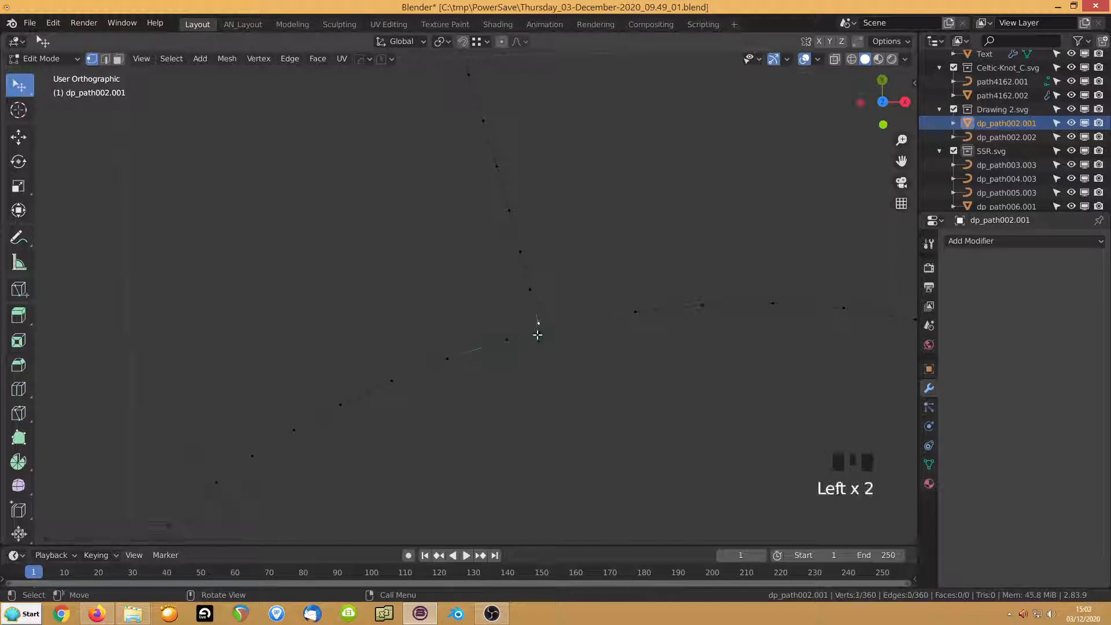
pyautogui.keyDown('shift'); pyautogui.click(538, 323); pyautogui.keyUp('shift')
pyautogui.press('m')
pyautogui.click(524, 367)
pyautogui.press('g')
pyautogui.press('g')
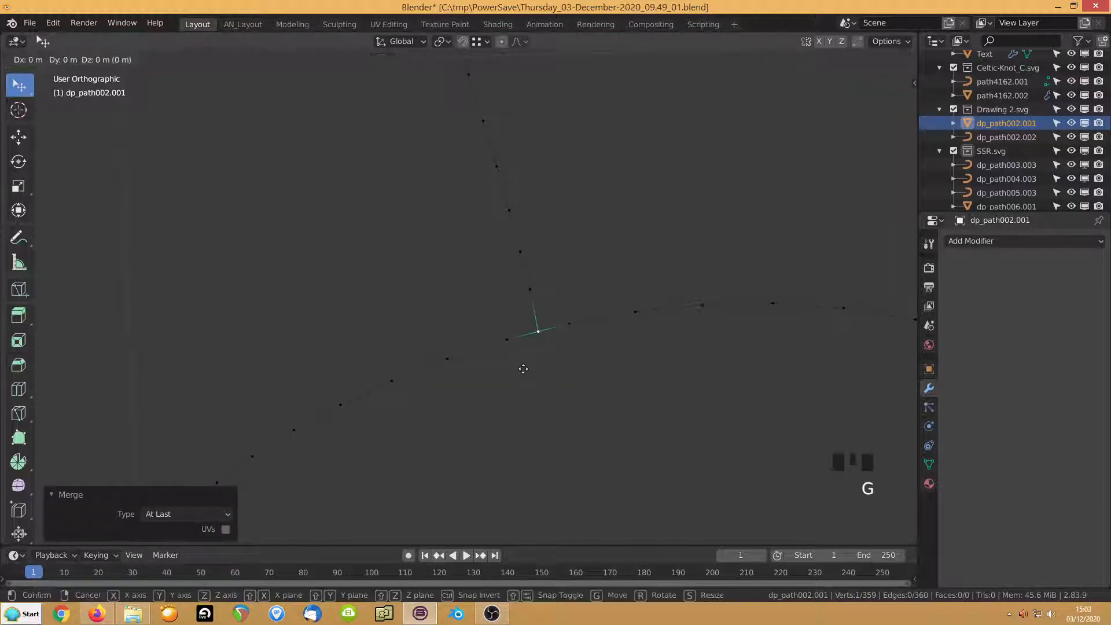
pyautogui.click(521, 370)
# Merge the wavy curve's upper left end into the nearest inner curve vertex with At Last and slide the result by a factor of 0.132
pyautogui.scroll(-4, 519, 374)
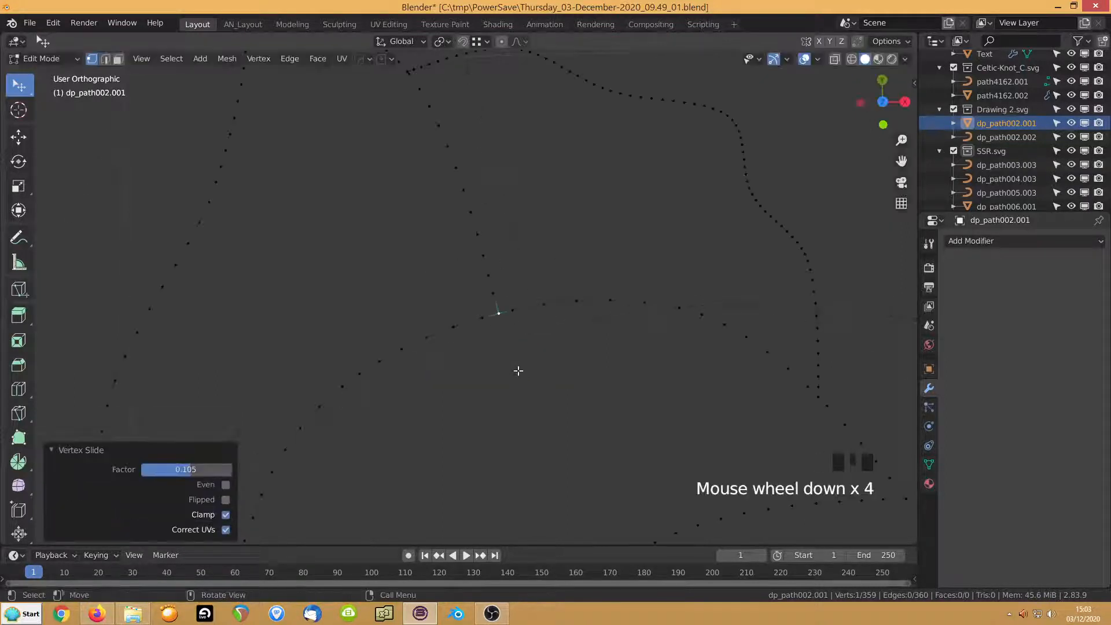
pyautogui.keyDown('shift'); pyautogui.moveTo(474, 423); pyautogui.dragTo(480, 437, button='middle'); pyautogui.keyUp('shift')
pyautogui.scroll(5, 462, 350)
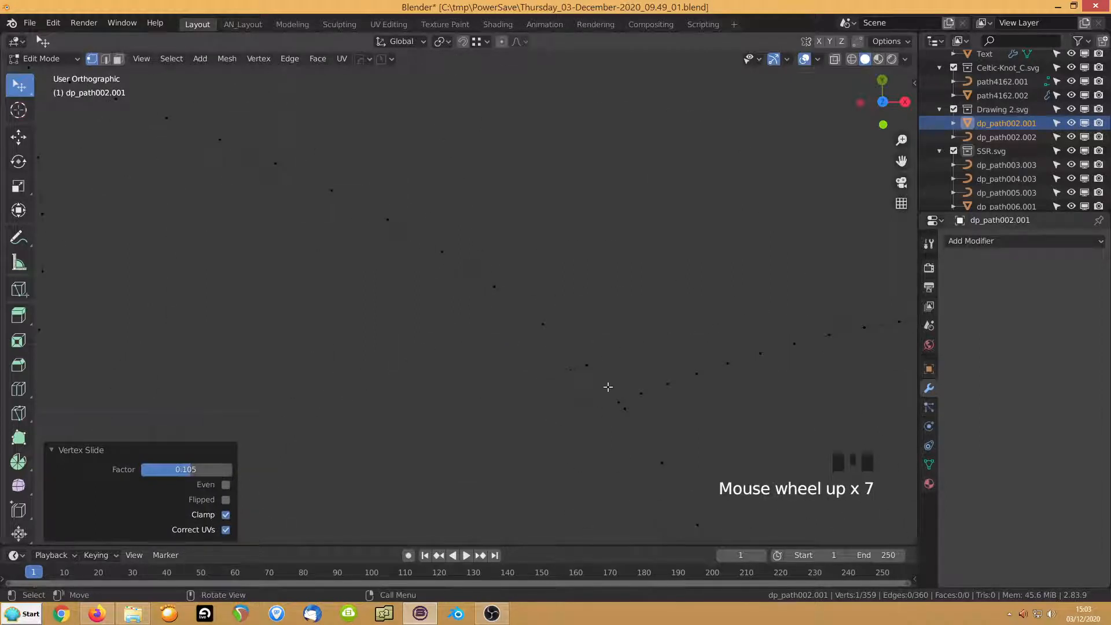
pyautogui.click(618, 401)
pyautogui.keyDown('shift'); pyautogui.click(626, 411); pyautogui.keyUp('shift')
pyautogui.press('m')
pyautogui.click(484, 421)
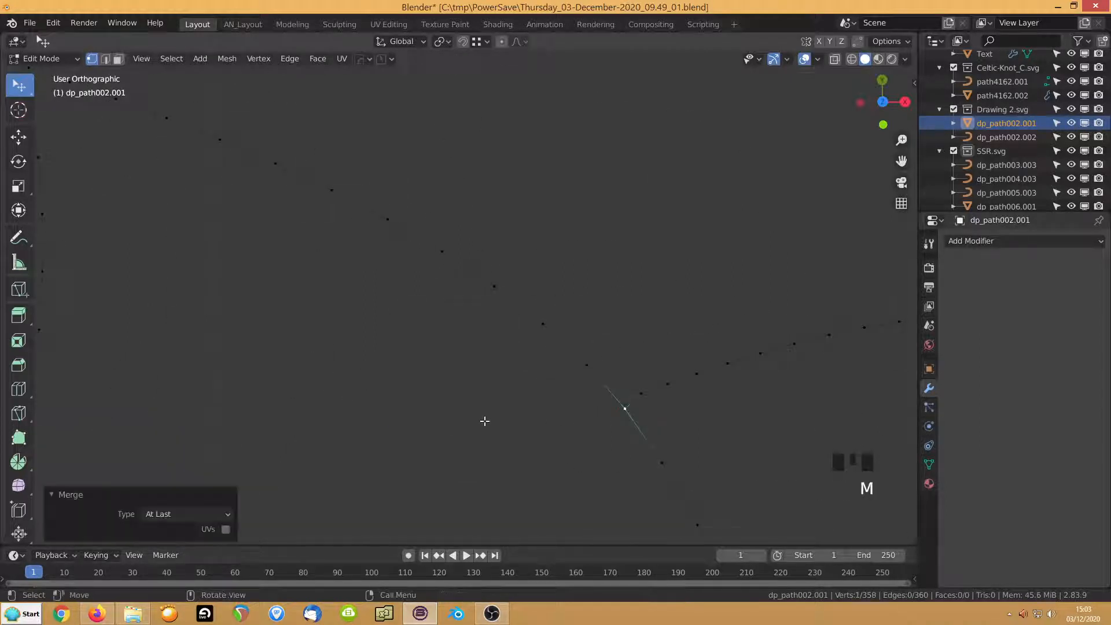
pyautogui.press('g')
pyautogui.press('g')
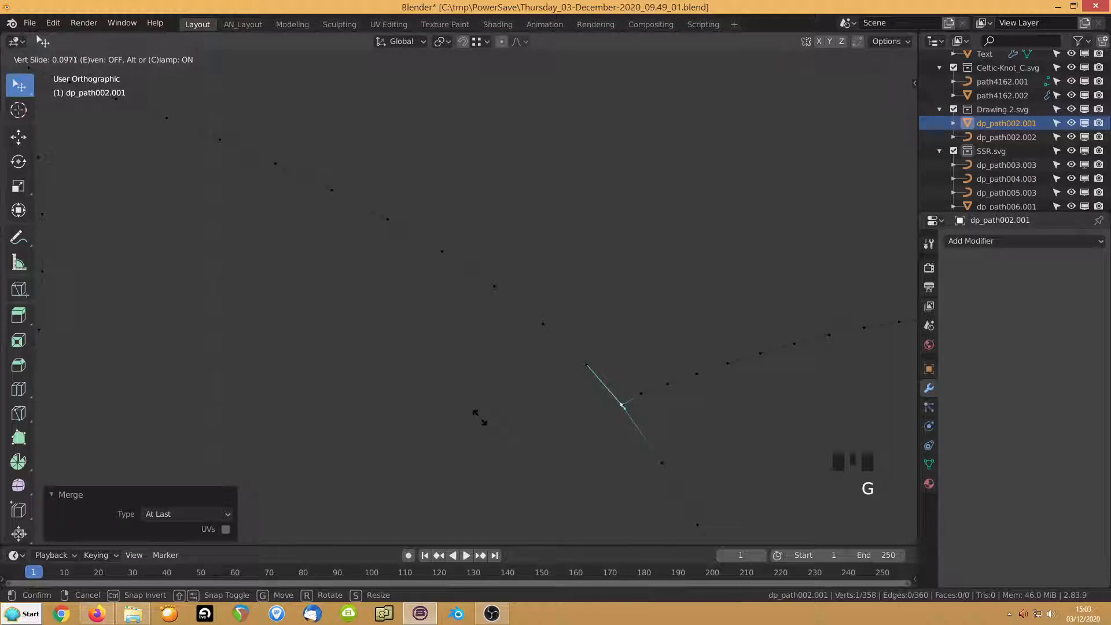
pyautogui.click(478, 417)
# Subdivide the large petal's outline segment with one cut beside the inner curve's loose upper end
pyautogui.scroll(-5, 466, 401)
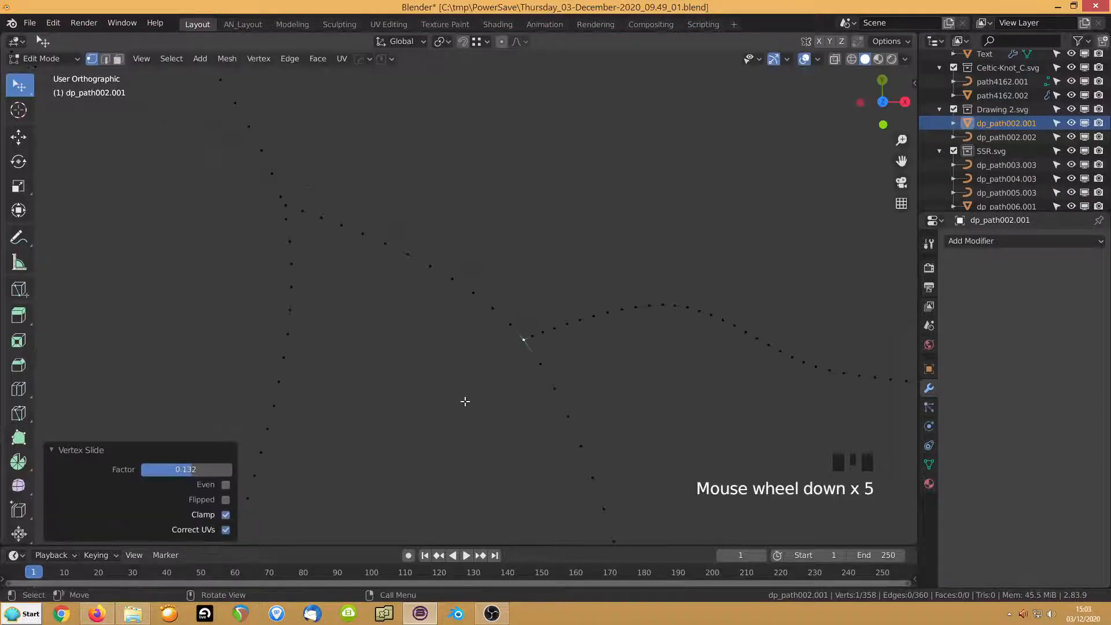
pyautogui.keyDown('shift'); pyautogui.moveTo(270, 272); pyautogui.dragTo(434, 369, button='middle'); pyautogui.keyUp('shift')
pyautogui.scroll(4, 424, 353)
pyautogui.click(446, 330)
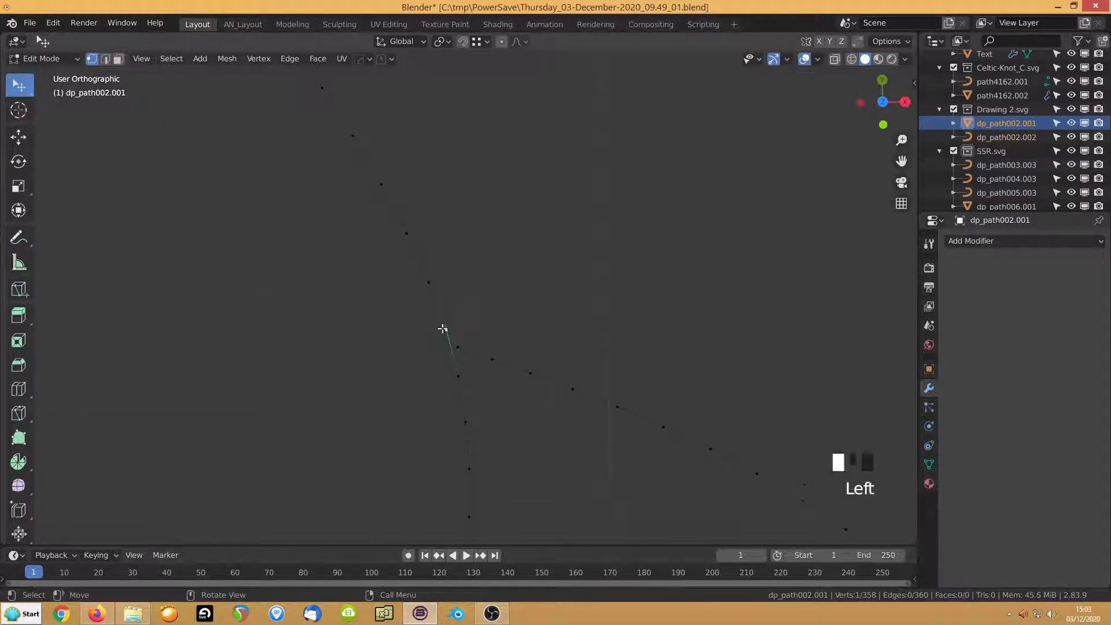
pyautogui.keyDown('shift'); pyautogui.click(458, 376); pyautogui.keyUp('shift')
pyautogui.rightClick(251, 217)
pyautogui.click(252, 218)
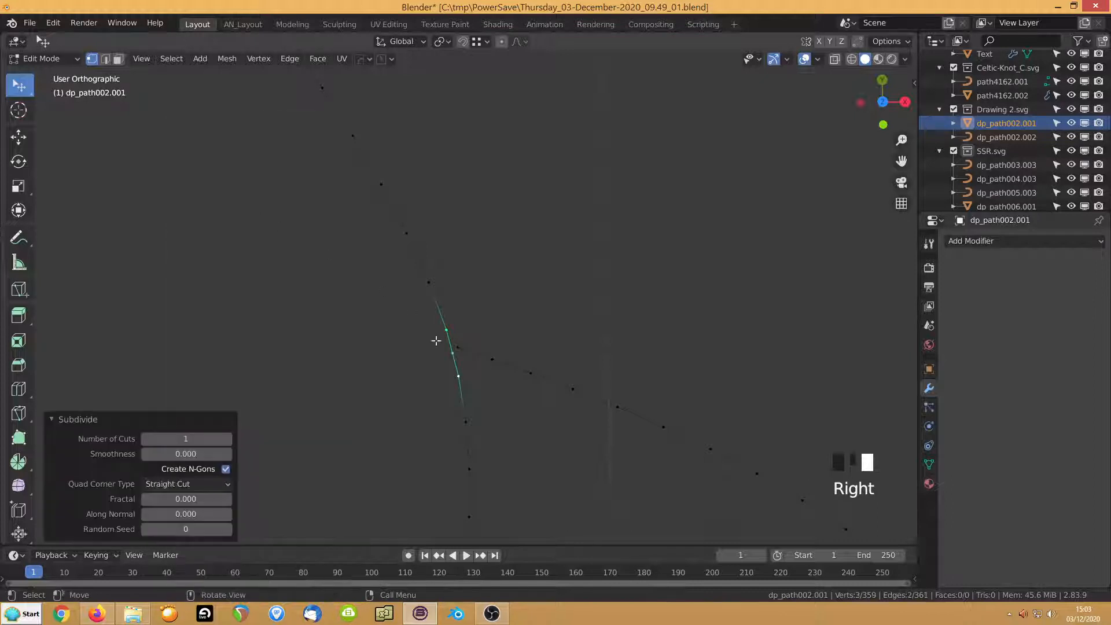
# Merge the new outline vertex with the inner curve's upper end, using At Last, and slide the merged vertex by a factor of 0.241
pyautogui.click(452, 353)
pyautogui.keyDown('shift'); pyautogui.click(457, 347); pyautogui.keyUp('shift')
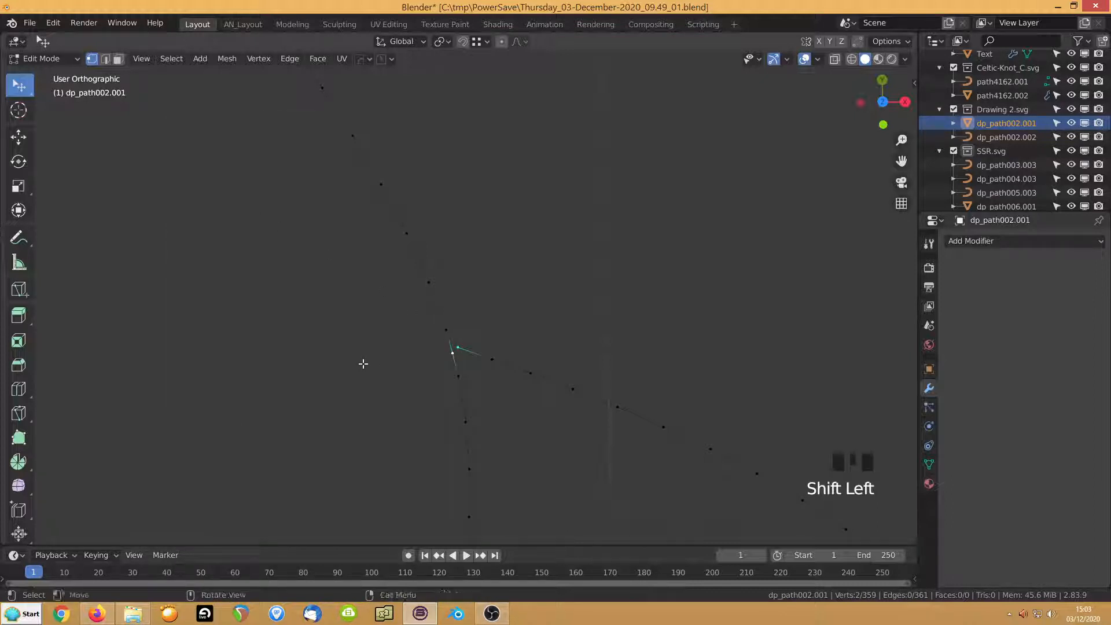
pyautogui.press('m')
pyautogui.click(361, 363)
pyautogui.press('g')
pyautogui.press('g')
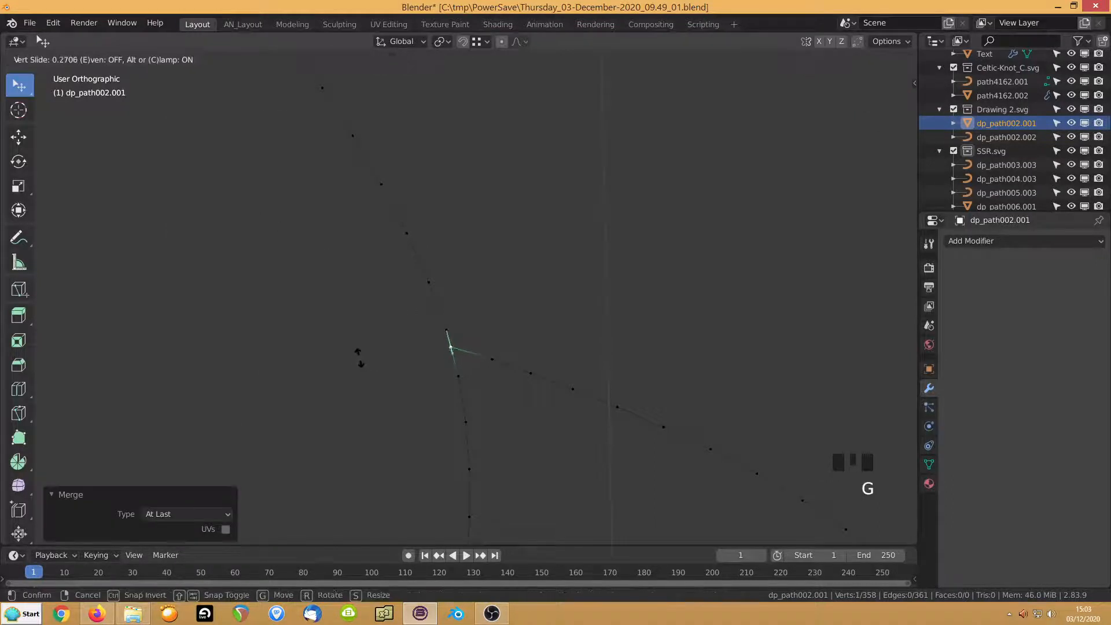
pyautogui.click(361, 360)
# Subdivide the long diagonal curve's segment with one cut beside the top end of the large petal's outline
pyautogui.scroll(-8, 364, 352)
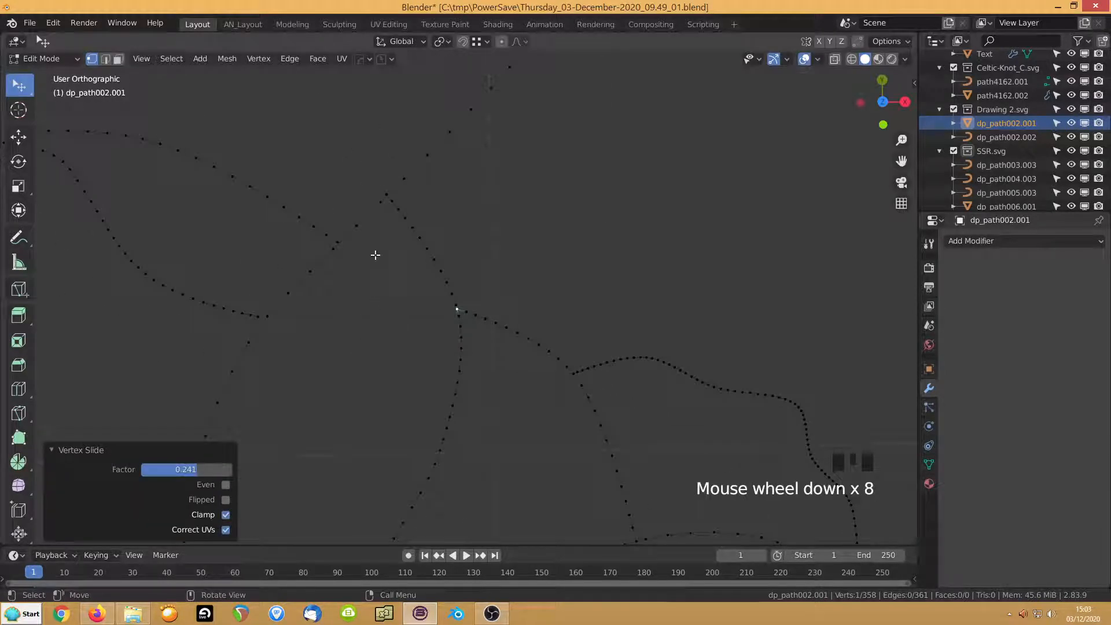
pyautogui.click(372, 191)
pyautogui.click(380, 197)
pyautogui.keyDown('shift'); pyautogui.moveTo(349, 205); pyautogui.dragTo(377, 301, button='middle'); pyautogui.keyUp('shift')
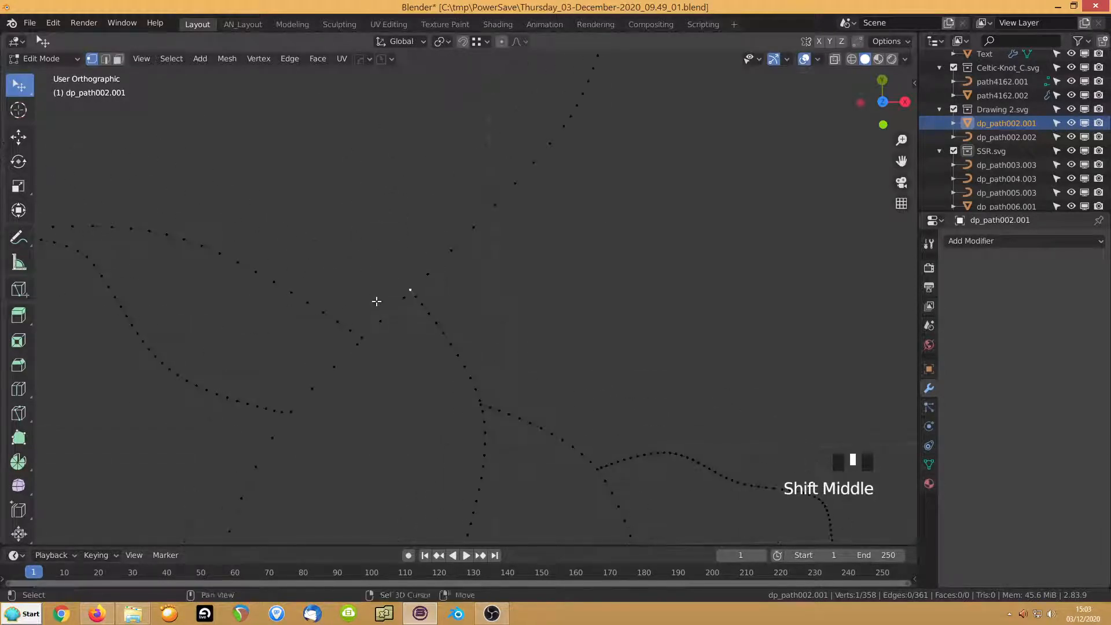
pyautogui.scroll(7, 376, 301)
pyautogui.click(261, 297)
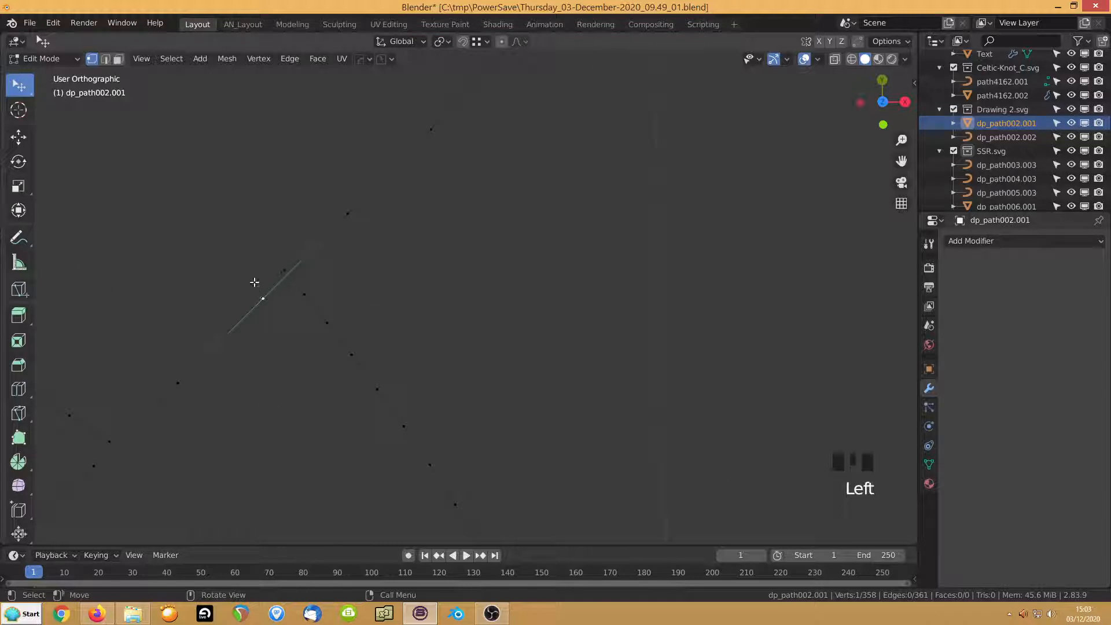
pyautogui.keyDown('shift'); pyautogui.click(348, 213); pyautogui.keyUp('shift')
pyautogui.rightClick(245, 217)
pyautogui.click(234, 216)
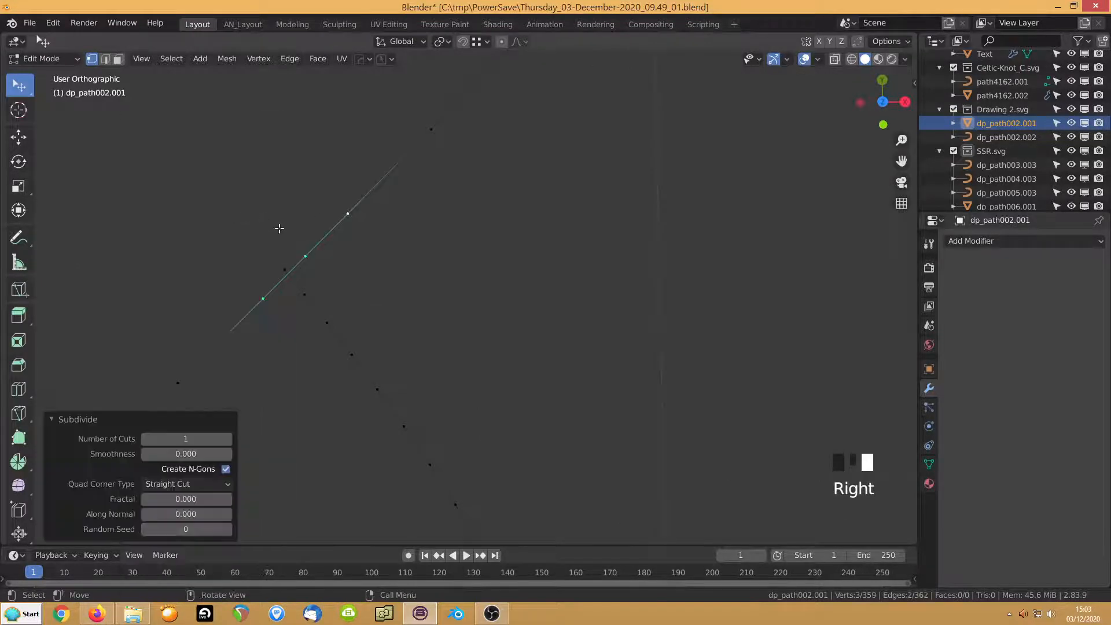
# Merge the large petal's top end with the new diagonal curve vertex, using At Last, and slide the result by a factor of 0.415
pyautogui.click(292, 255)
pyautogui.click(280, 267)
pyautogui.keyDown('shift'); pyautogui.click(301, 253); pyautogui.keyUp('shift')
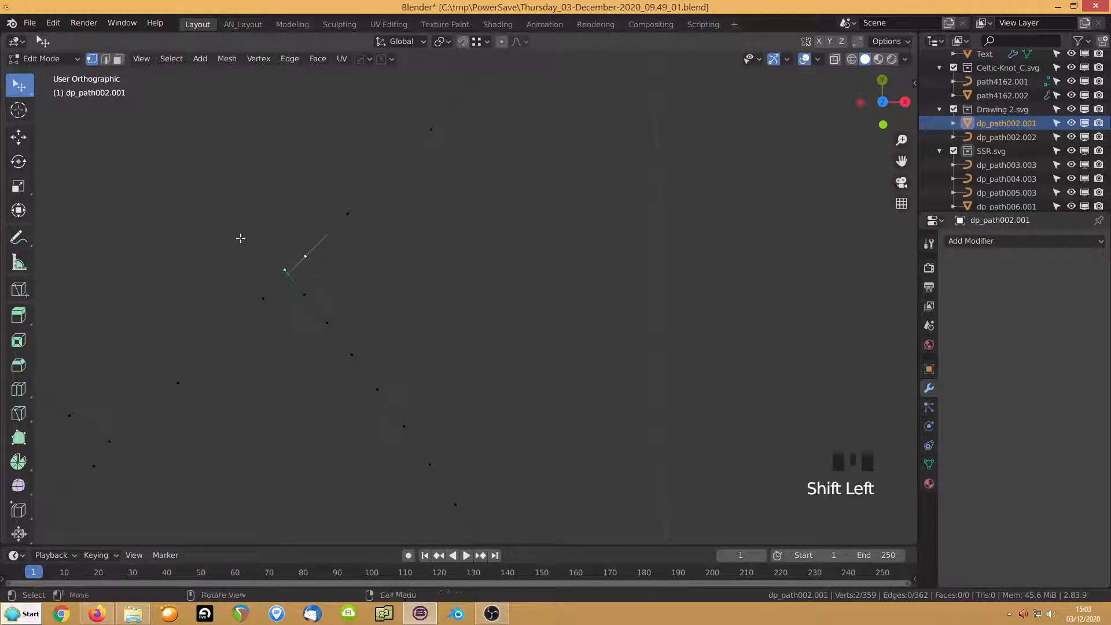
pyautogui.press('m')
pyautogui.click(240, 238)
pyautogui.press('g')
pyautogui.press('g')
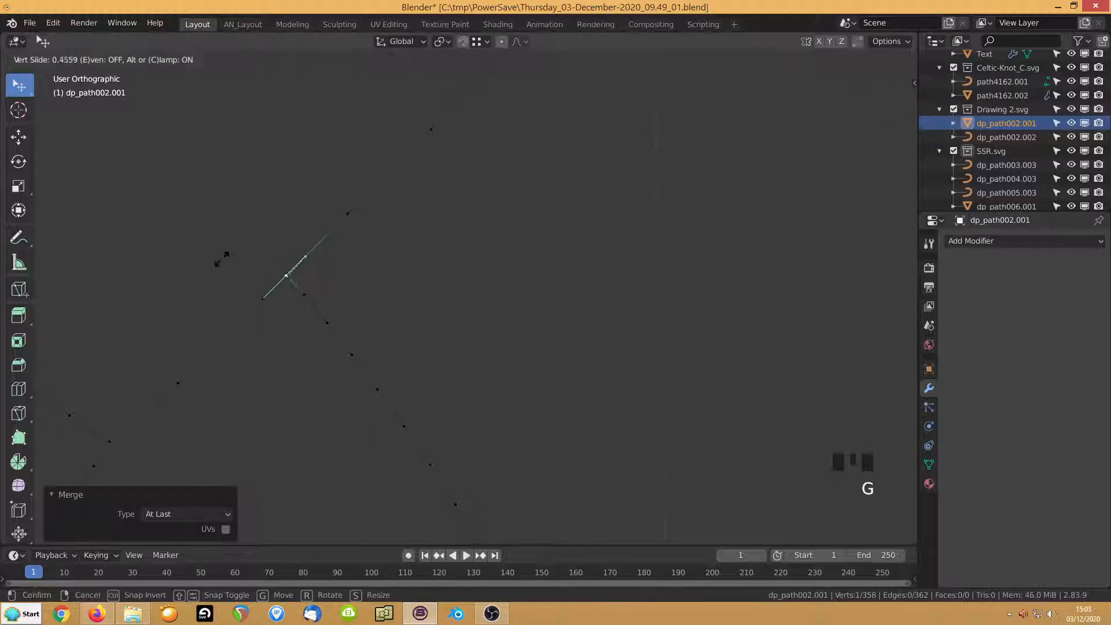
pyautogui.click(220, 256)
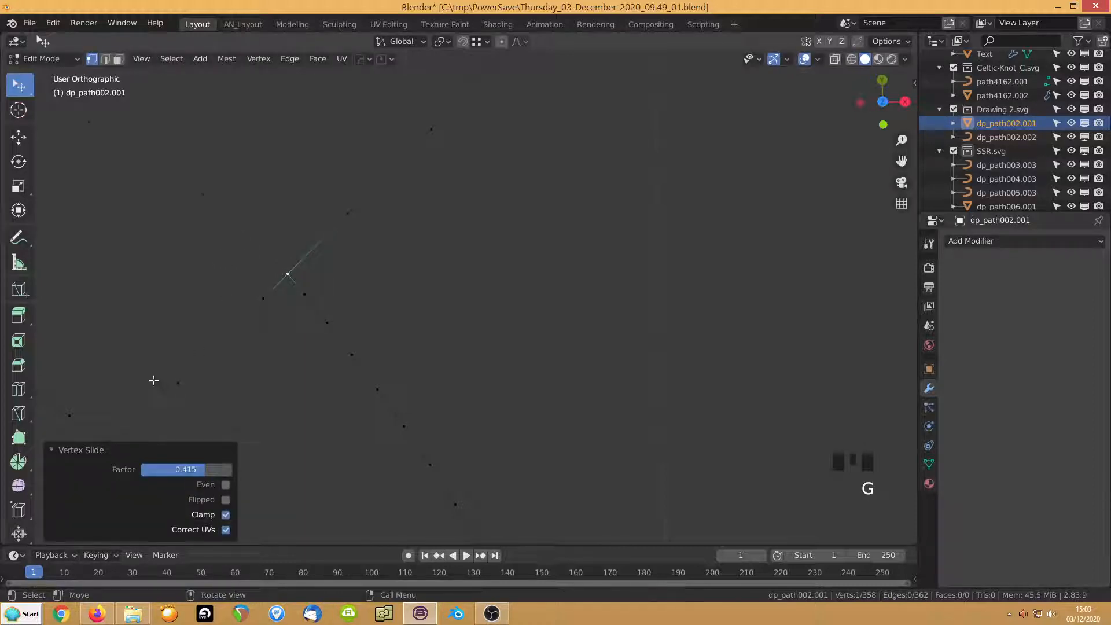
# Extend a new vertex along the diagonal curve from the vertex nearest the left leaf's upper curve end, placing it beside that end
pyautogui.keyDown('shift'); pyautogui.moveTo(154, 380); pyautogui.dragTo(479, 144, button='middle'); pyautogui.keyUp('shift')
pyautogui.click(417, 241)
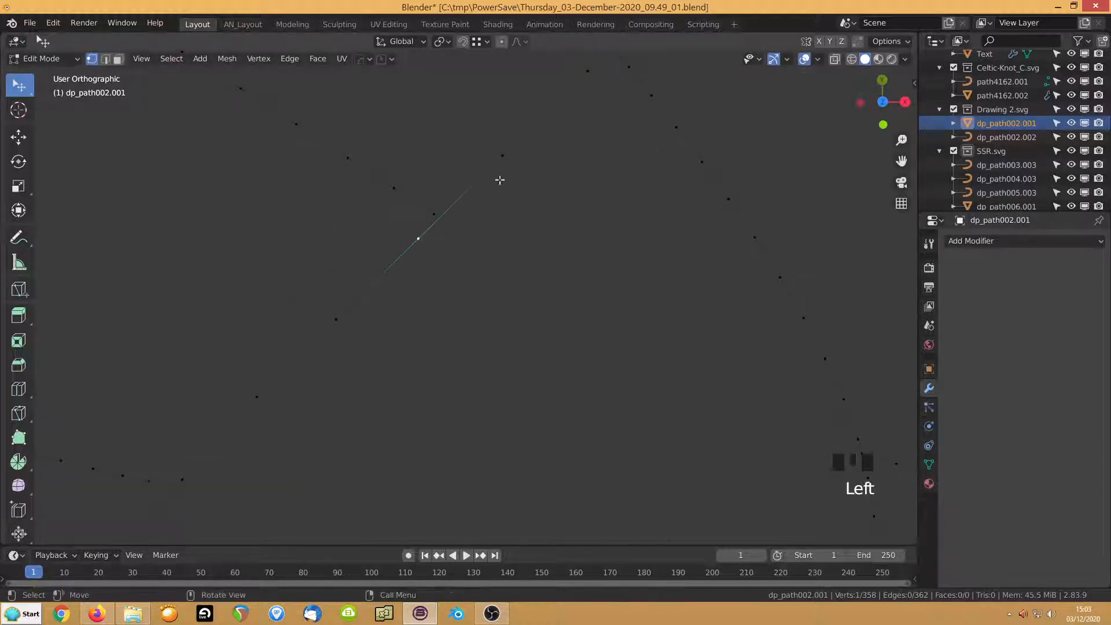
pyautogui.keyDown('shift'); pyautogui.click(503, 157); pyautogui.keyUp('shift')
pyautogui.click(426, 238)
pyautogui.hotkey('alt', 'd')
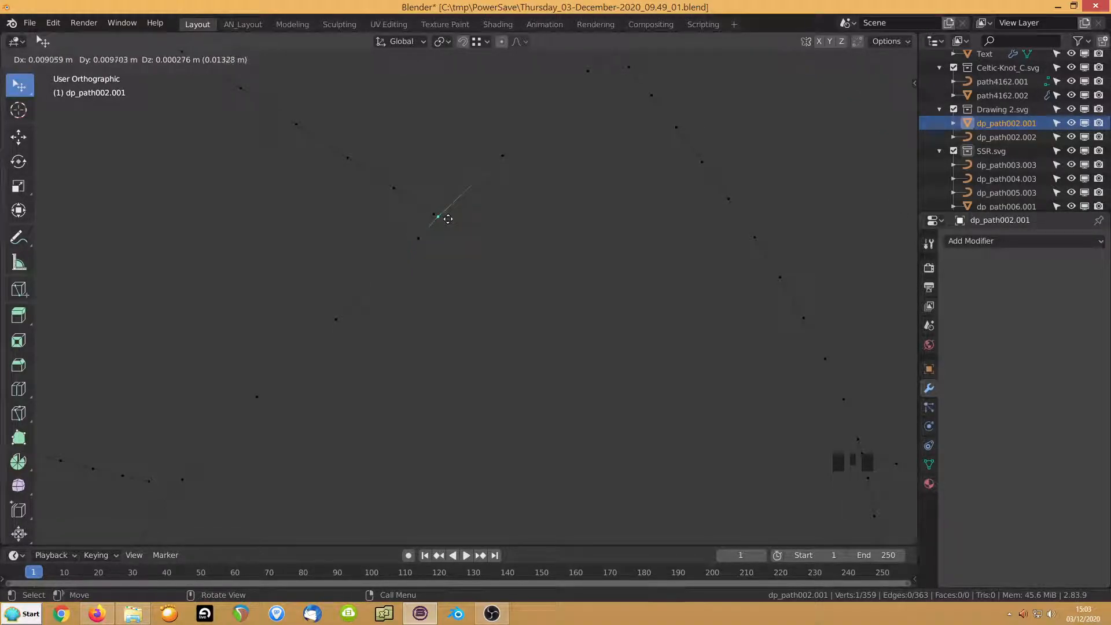
pyautogui.click(448, 219)
# Merge the new vertex with the leaf's upper curve end, using At First, and move it about 0.0026 m in X and -0.0011 m in Y
pyautogui.keyDown('shift'); pyautogui.click(452, 253); pyautogui.keyUp('shift')
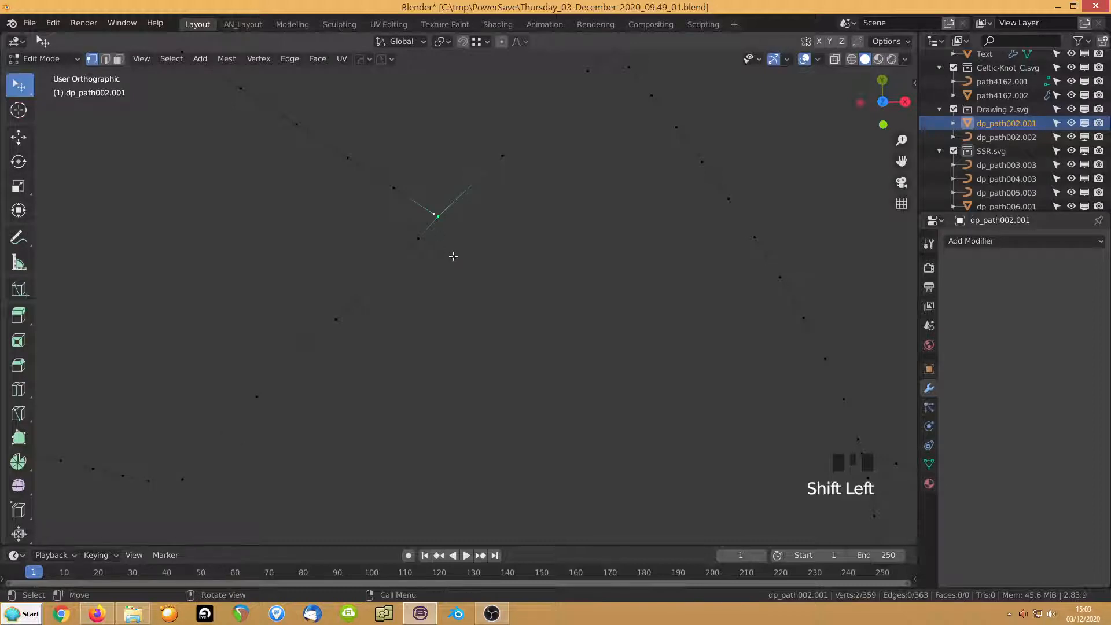
pyautogui.press('m')
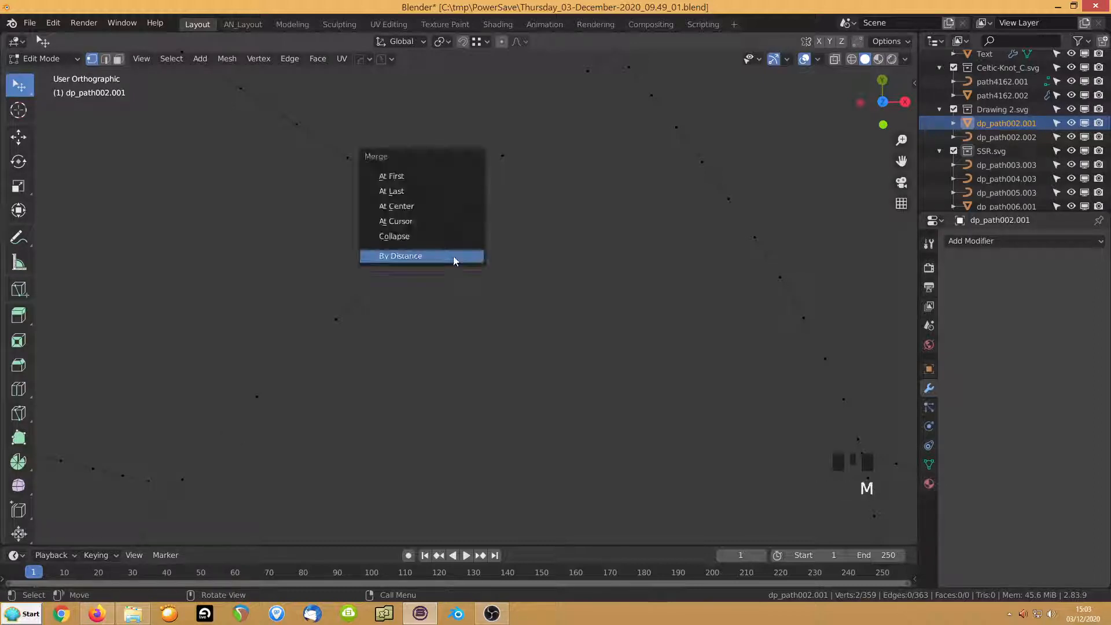
pyautogui.click(385, 176)
pyautogui.press('g')
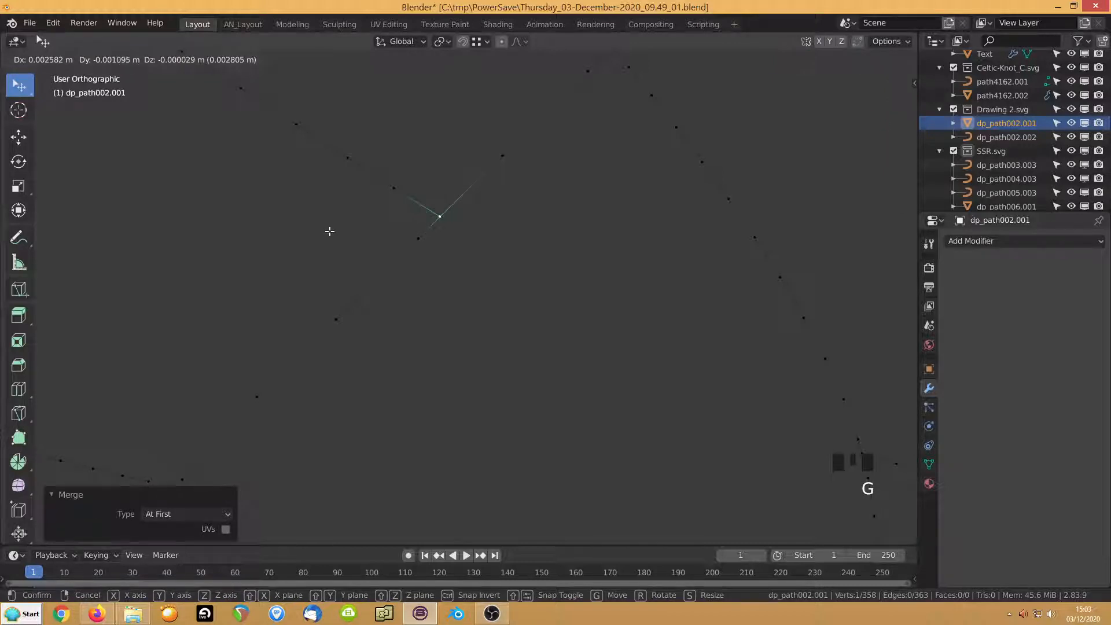
pyautogui.click(330, 231)
# View the mesh edge-on in the right orthographic view and snap the 3D cursor to a vertex on the drawing's flat level
pyautogui.scroll(-4, 321, 293)
pyautogui.moveTo(322, 295); pyautogui.dragTo(333, 235, button='middle')
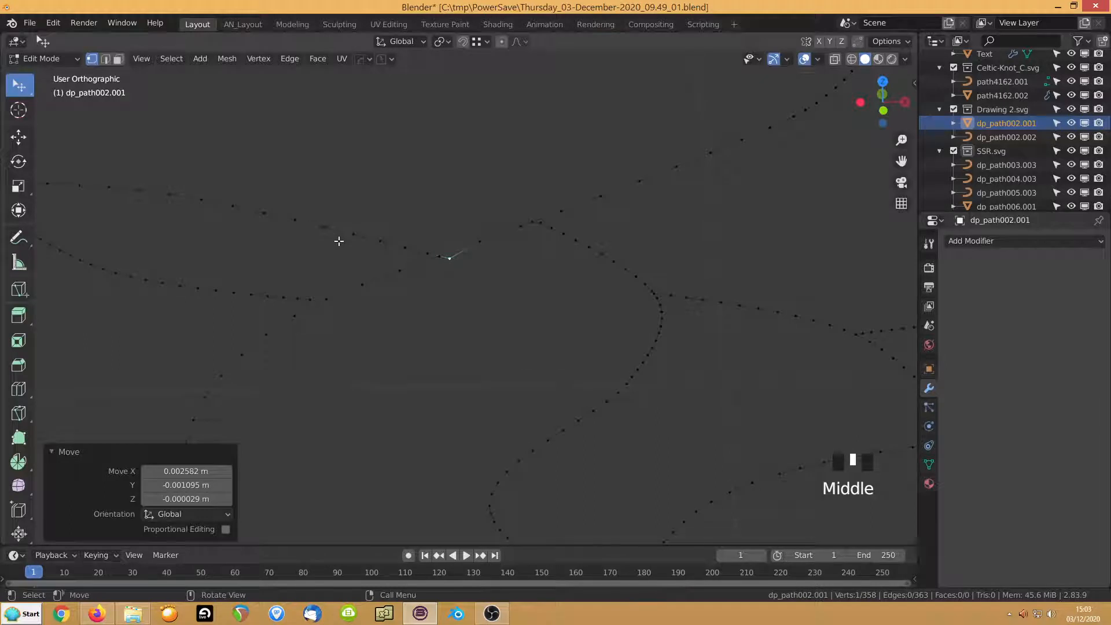
pyautogui.press('KP_4')
pyautogui.press('KP_8')
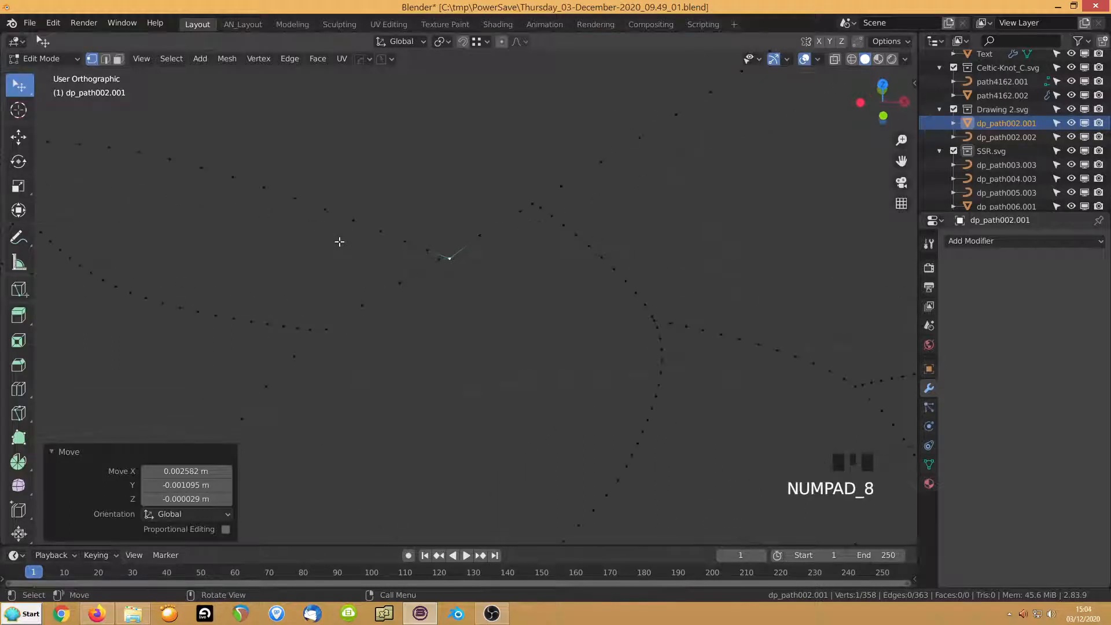
pyautogui.press('KP_2')
pyautogui.press('KP_3')
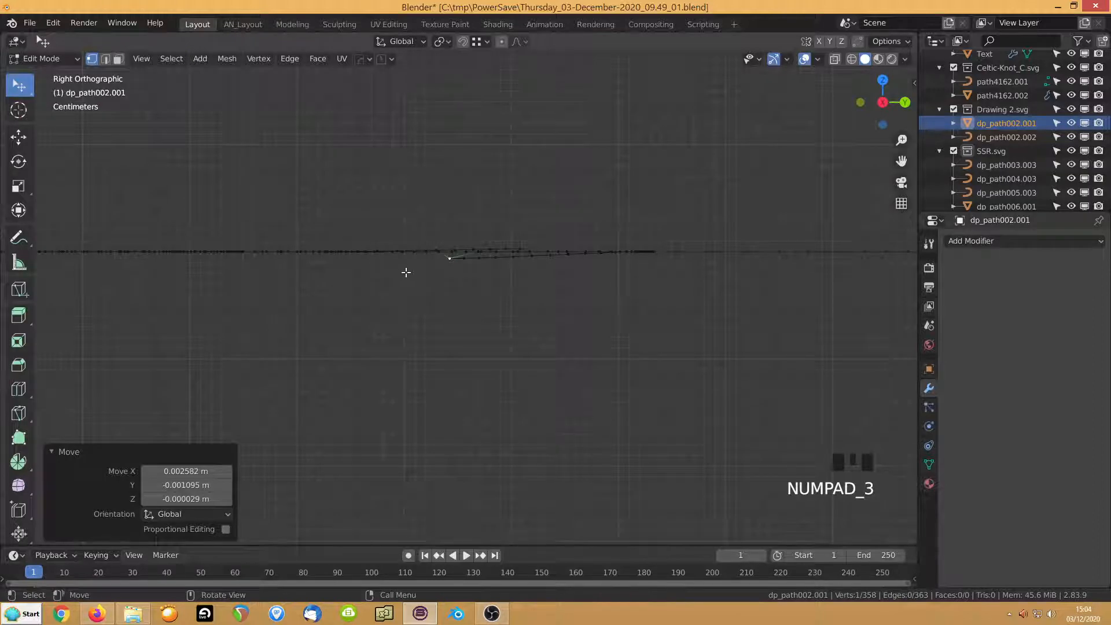
pyautogui.scroll(3, 406, 263)
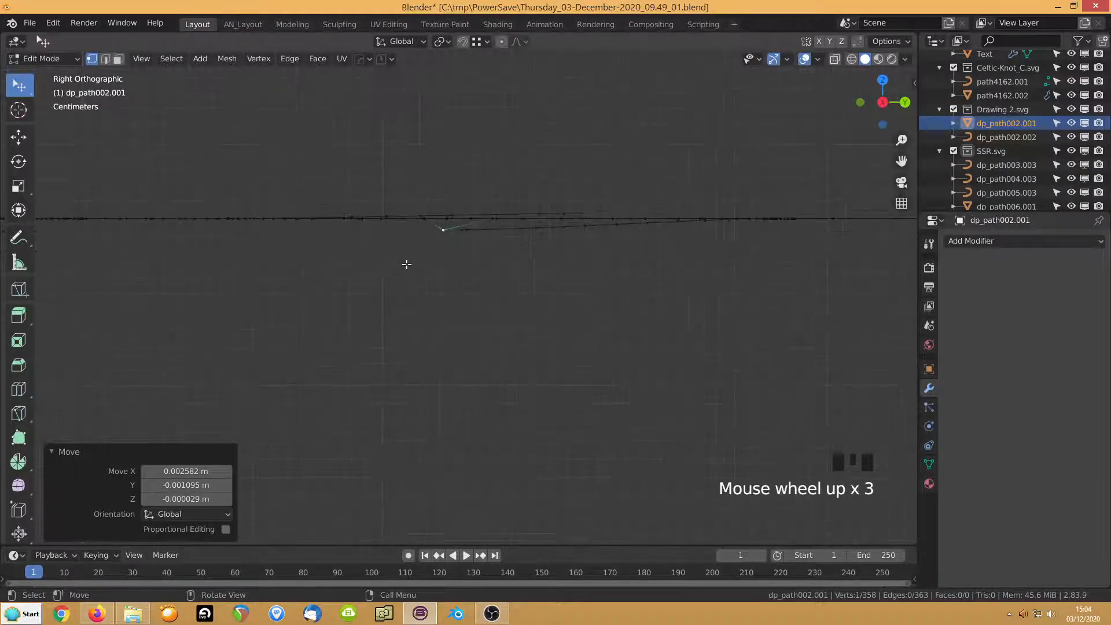
pyautogui.click(308, 215)
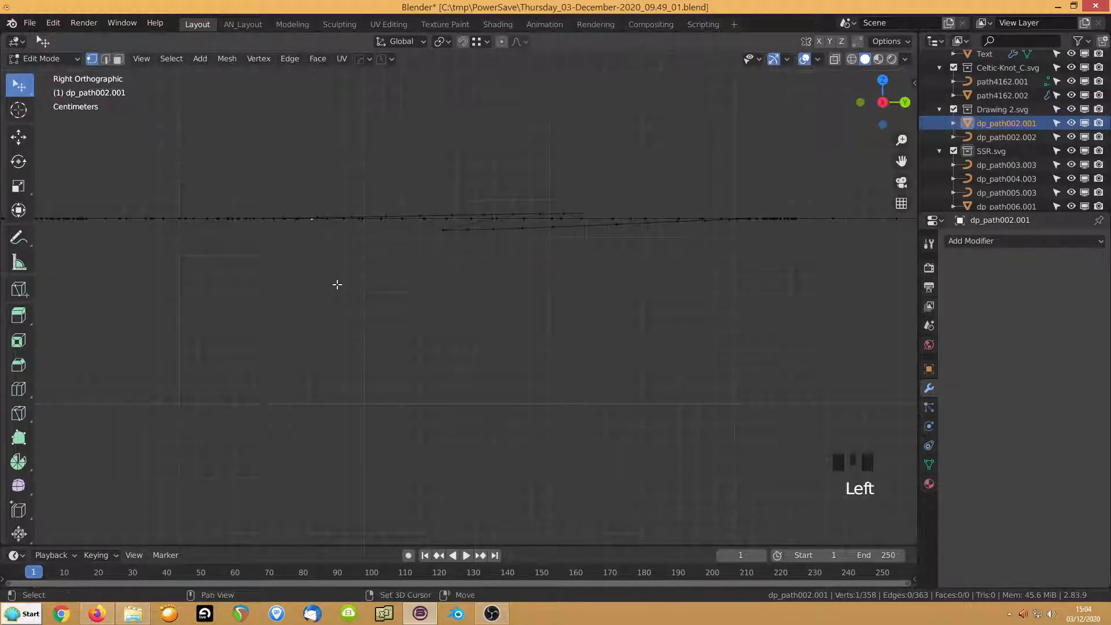
pyautogui.hotkey('shift', 'g')
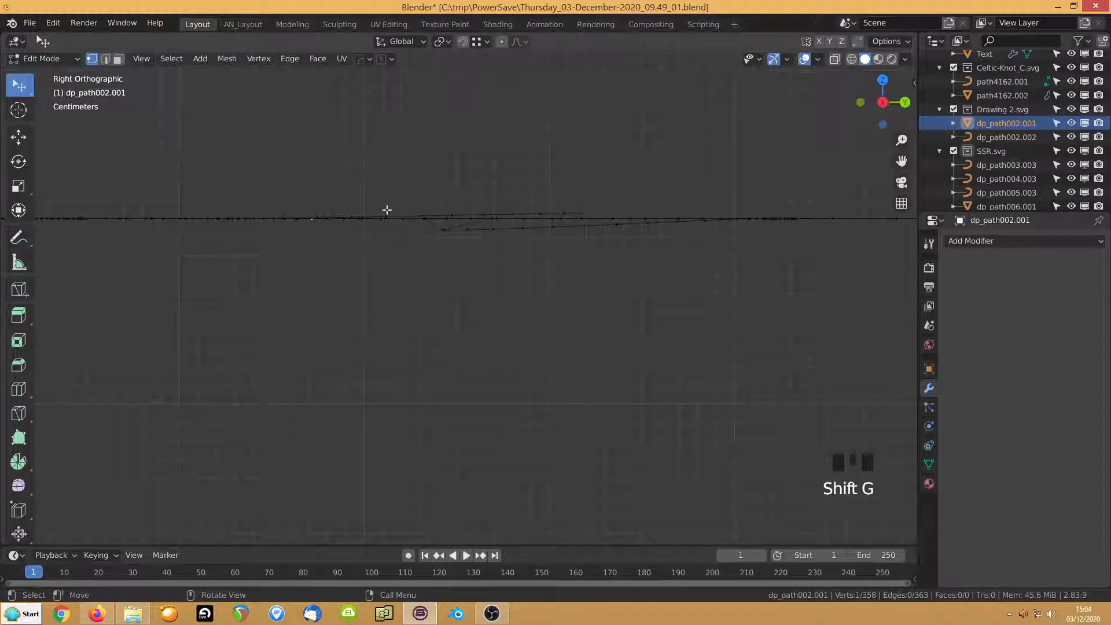
pyautogui.hotkey('shift', 's')
pyautogui.click(484, 214)
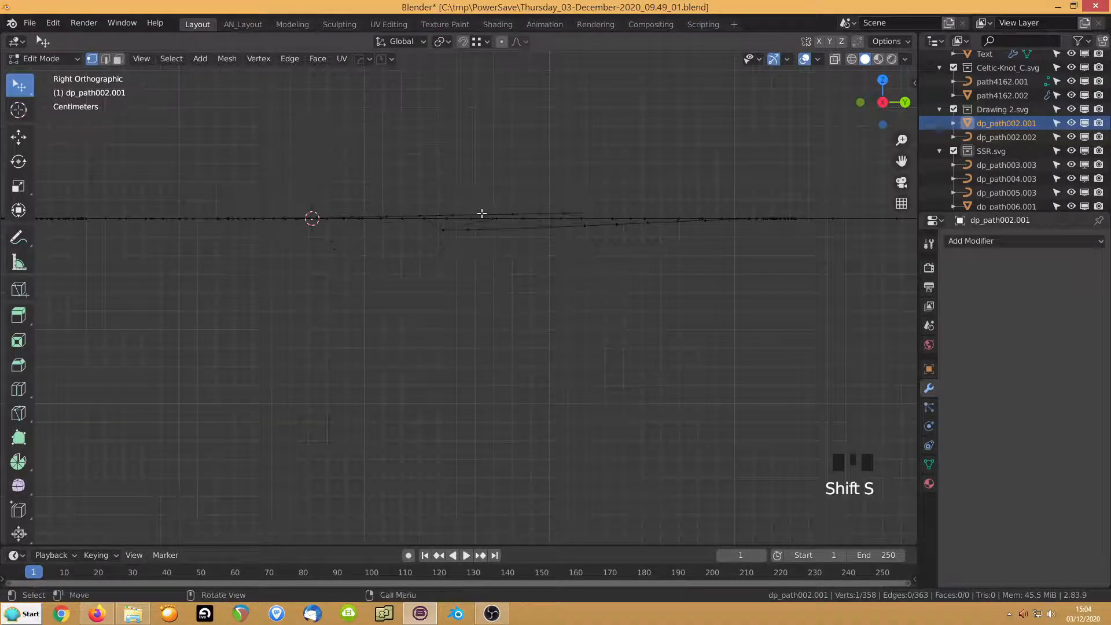
# Flatten the vertices that stray from the drawing's plane by scaling them to 0 in Z around the 3D cursor, and inspect the outline
pyautogui.press('b')
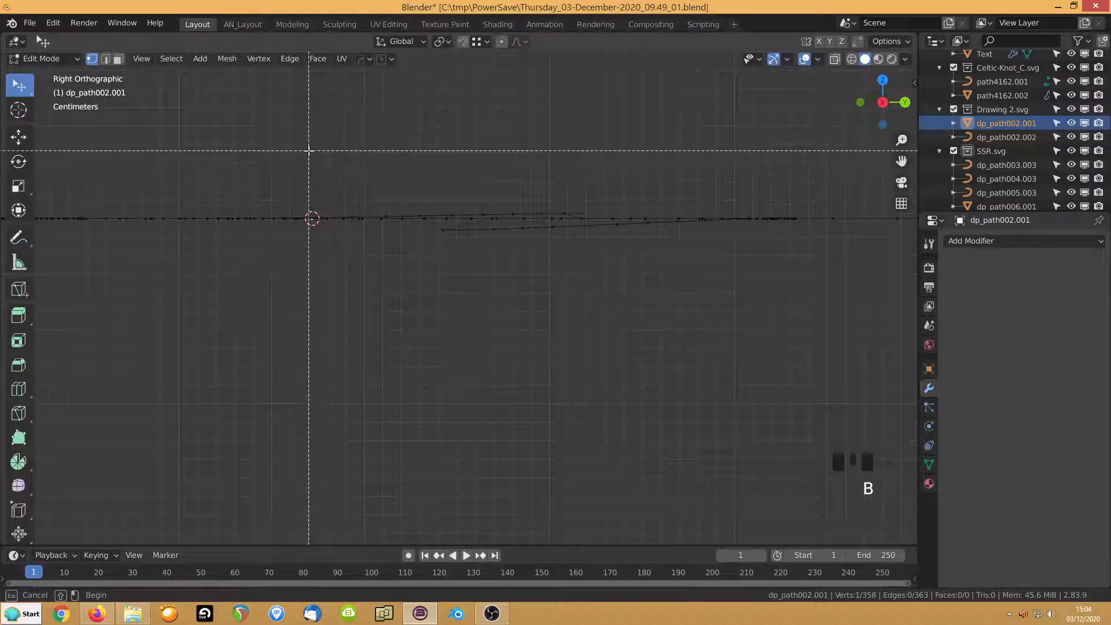
pyautogui.moveTo(307, 154); pyautogui.dragTo(787, 356)
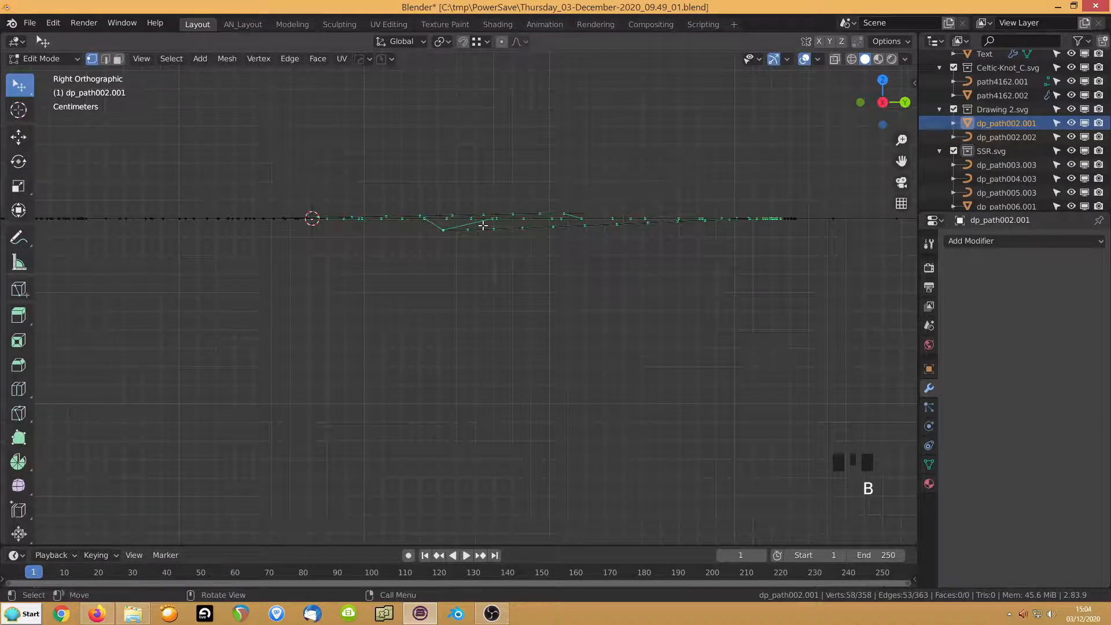
pyautogui.press('.')
pyautogui.click(567, 232)
pyautogui.press('s')
pyautogui.press('z')
pyautogui.press('0')
pyautogui.press('Return')
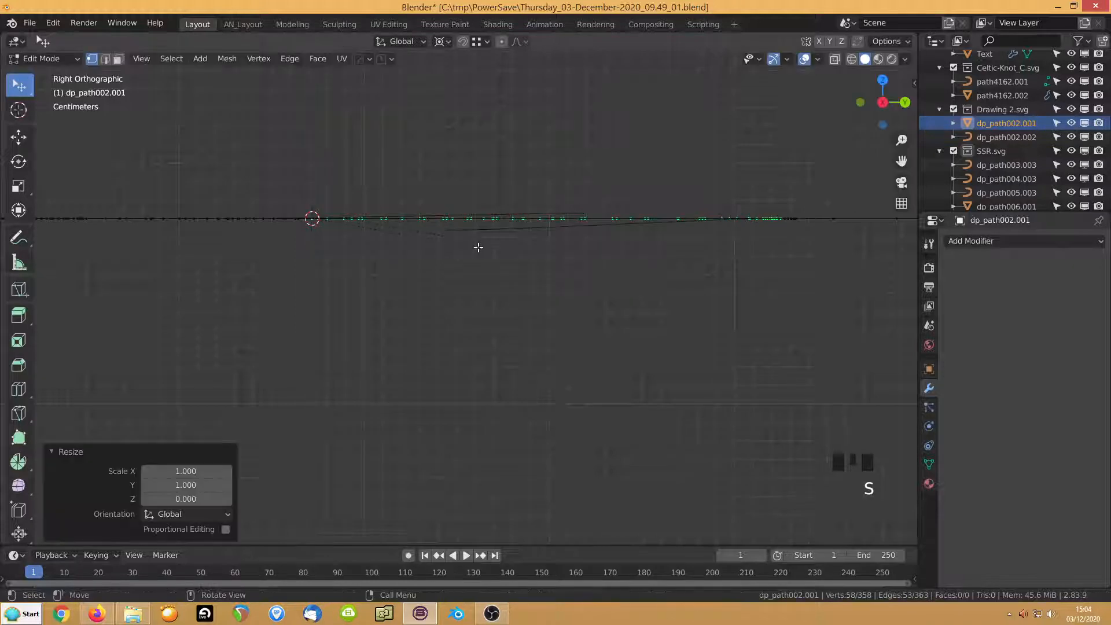
pyautogui.press('Tab')
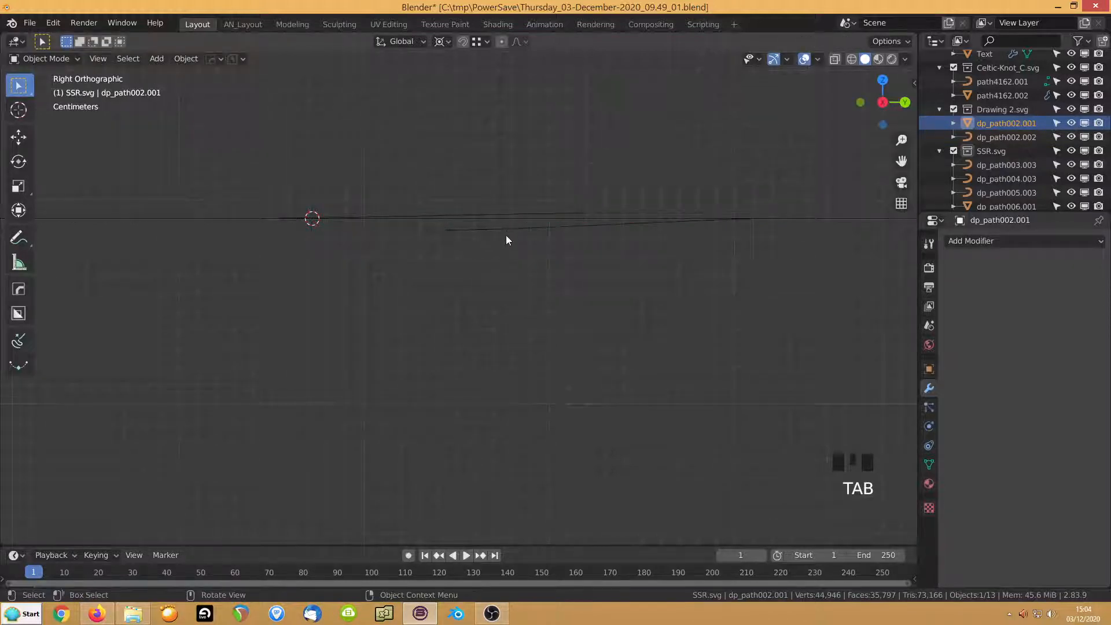
pyautogui.moveTo(506, 237); pyautogui.dragTo(450, 271, button='middle')
pyautogui.scroll(-7, 450, 270)
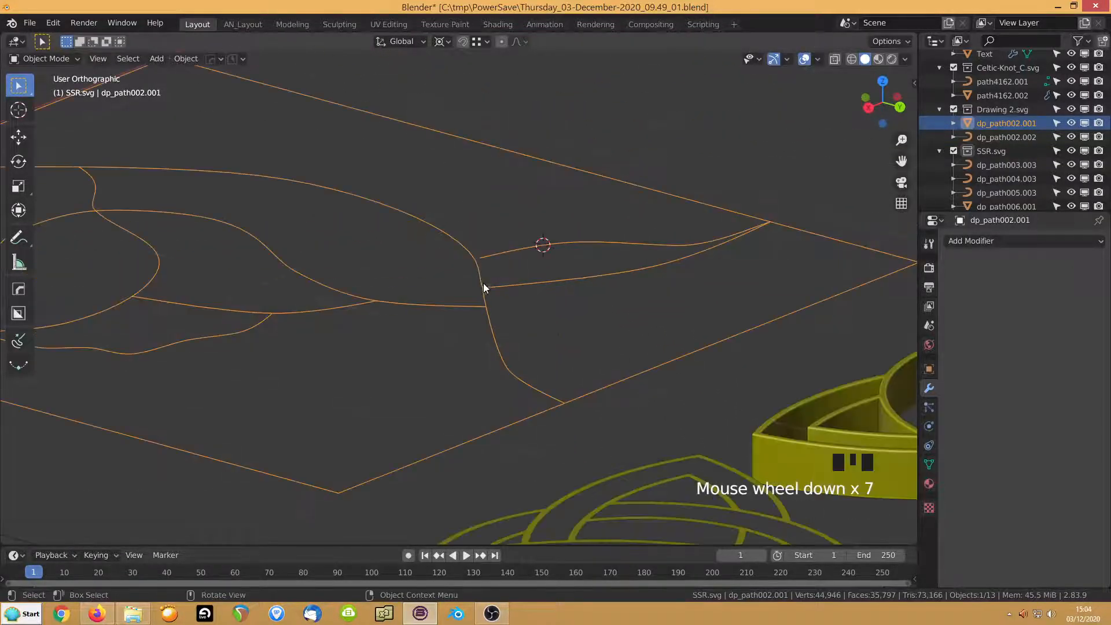
# Merge the left leaf's lower curve end with the adjacent diagonal curve vertex, using At Last, and slide the result by a factor of 0.116
pyautogui.press('Tab')
pyautogui.click(484, 256)
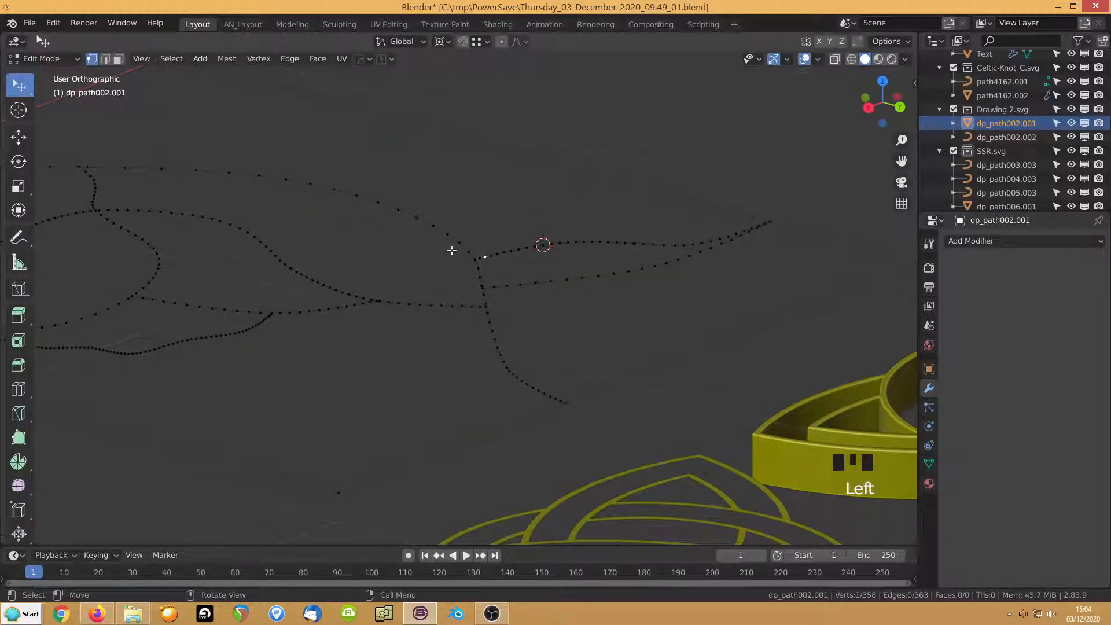
pyautogui.keyDown('shift'); pyautogui.click(479, 265); pyautogui.keyUp('shift')
pyautogui.keyDown('shift'); pyautogui.click(466, 298); pyautogui.keyUp('shift')
pyautogui.press('KP_7')
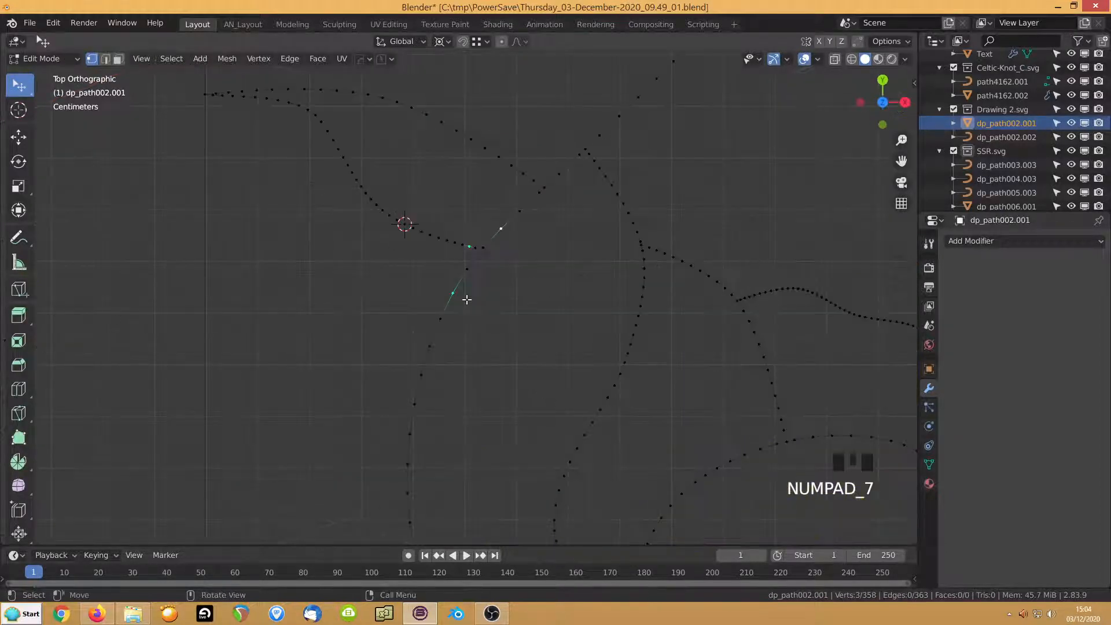
pyautogui.press('KP_Decimal')
pyautogui.keyDown('shift'); pyautogui.click(492, 226); pyautogui.keyUp('shift')
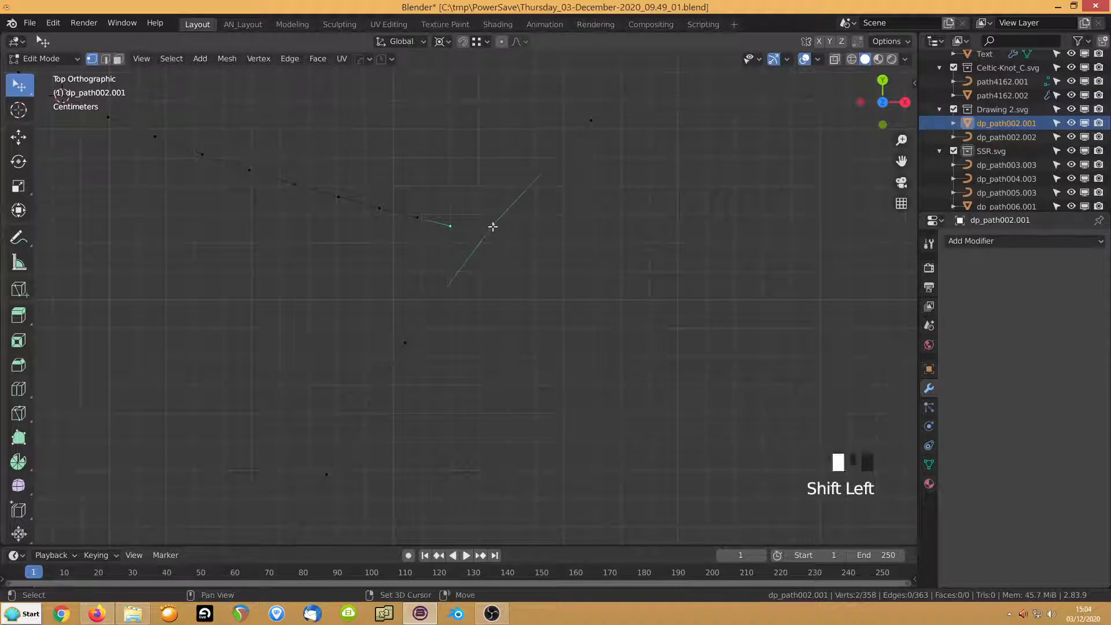
pyautogui.press('m')
pyautogui.click(507, 296)
pyautogui.press('g')
pyautogui.press('g')
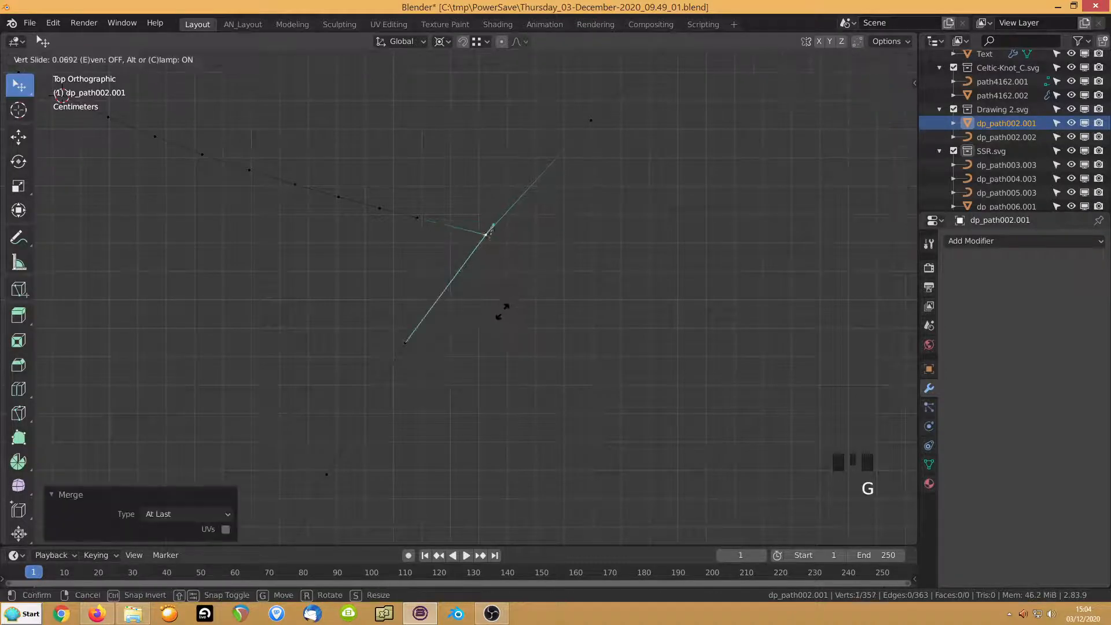
pyautogui.click(500, 313)
# Inspect the left leaf's tip where its two curves meet the frame, and check the neighbouring vertices
pyautogui.scroll(-11, 500, 311)
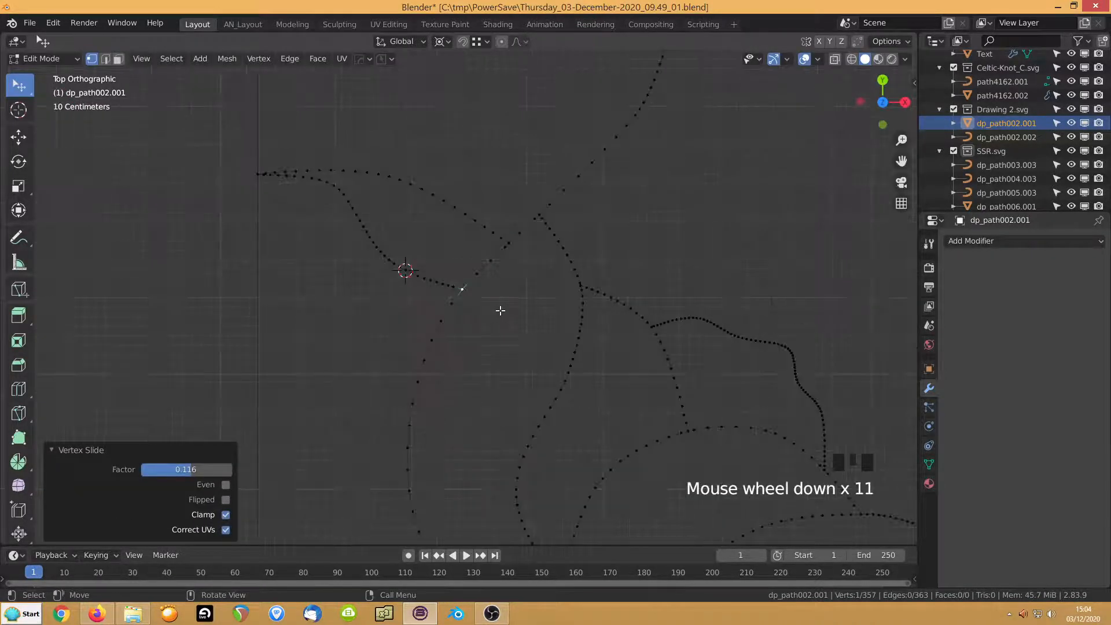
pyautogui.scroll(3, 513, 271)
pyautogui.scroll(-4, 453, 235)
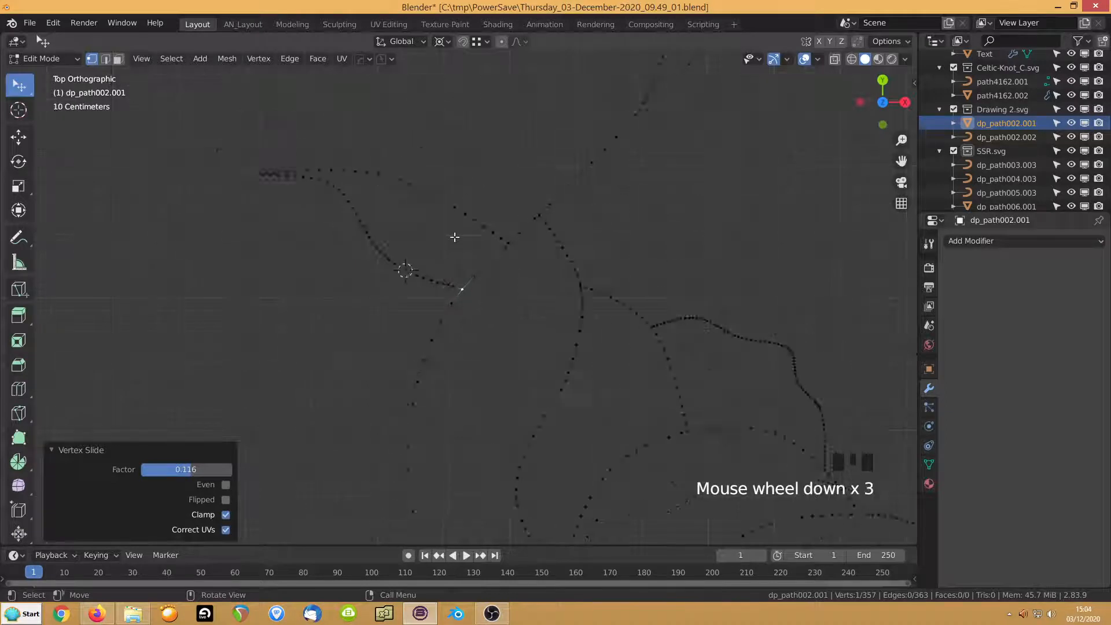
pyautogui.keyDown('shift'); pyautogui.moveTo(392, 228); pyautogui.dragTo(445, 356, button='middle'); pyautogui.keyUp('shift')
pyautogui.keyDown('shift'); pyautogui.moveTo(440, 364); pyautogui.dragTo(548, 320, button='middle'); pyautogui.keyUp('shift')
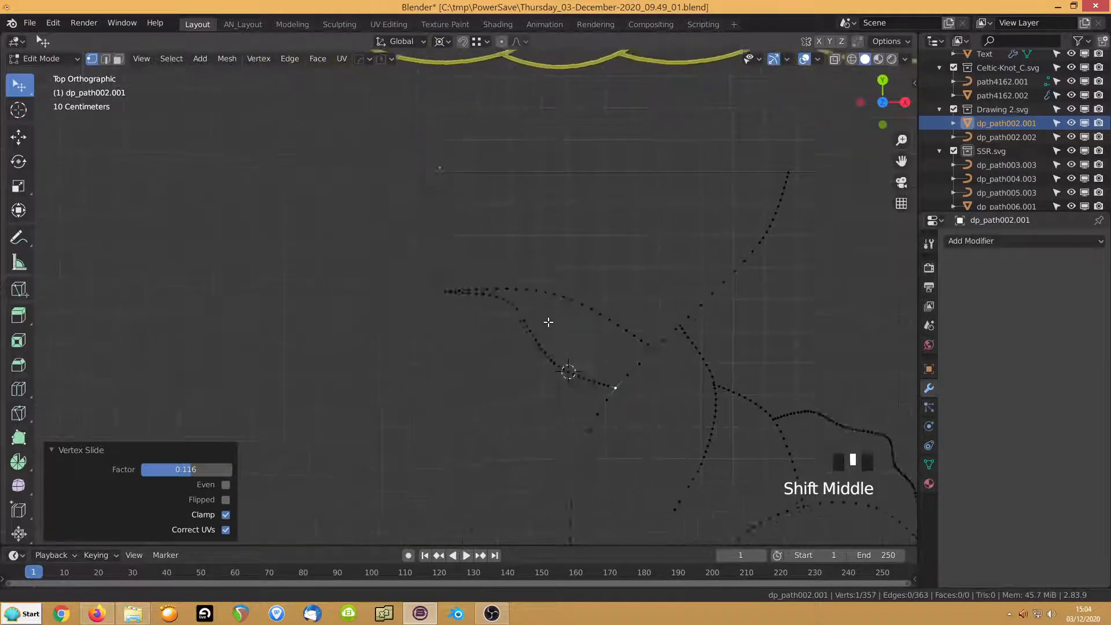
pyautogui.scroll(8, 387, 320)
pyautogui.scroll(-1, 405, 301)
pyautogui.keyDown('shift'); pyautogui.moveTo(405, 301); pyautogui.dragTo(466, 324, button='middle'); pyautogui.keyUp('shift')
pyautogui.scroll(3, 467, 329)
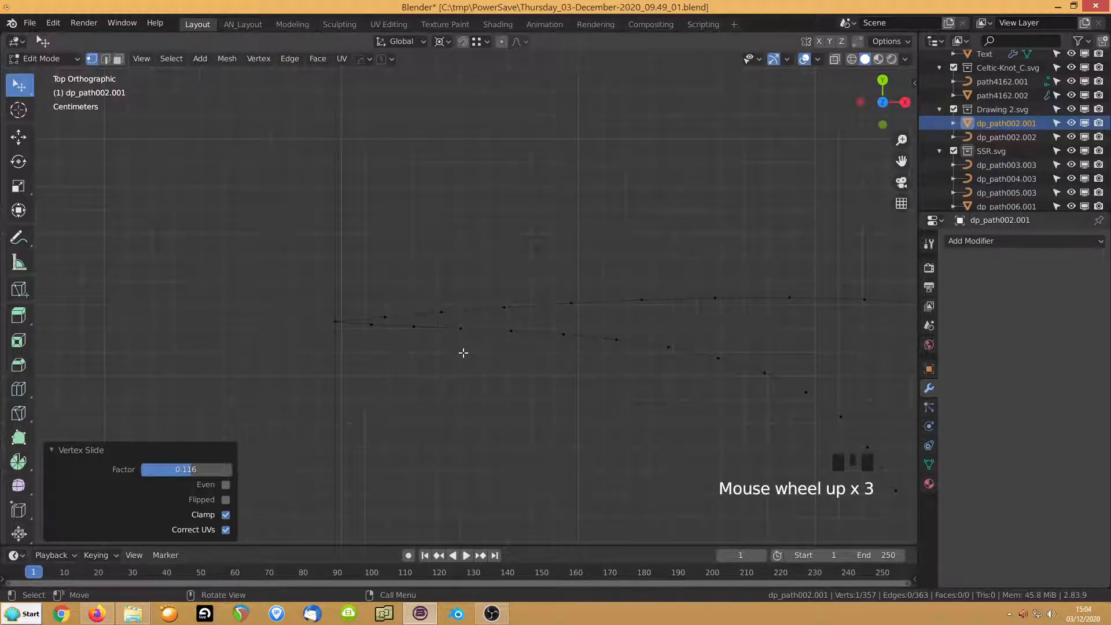
pyautogui.click(385, 313)
pyautogui.scroll(-9, 385, 311)
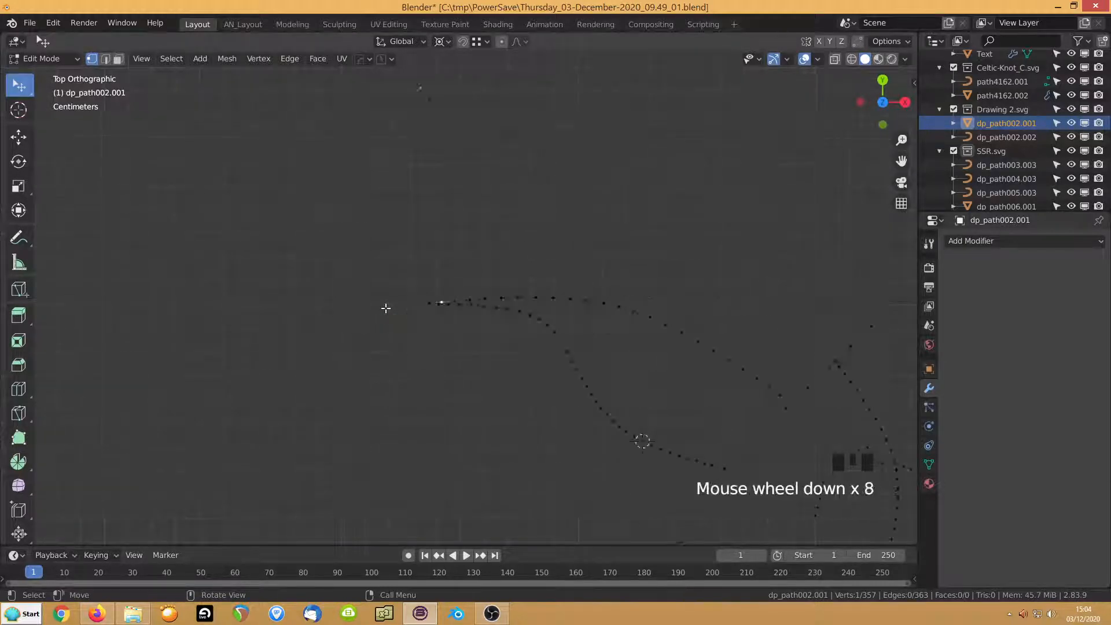
pyautogui.keyDown('shift'); pyautogui.moveTo(449, 349); pyautogui.dragTo(237, 184, button='middle'); pyautogui.keyUp('shift')
pyautogui.scroll(-5, 498, 288)
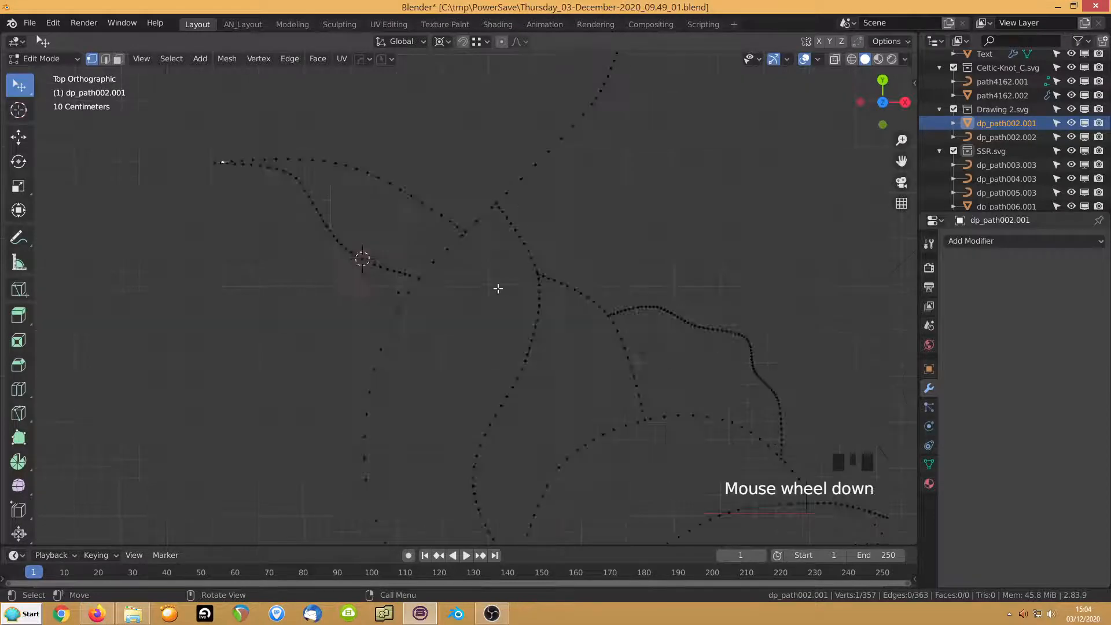
# Apply a Limited Dissolve to the whole mesh with a max angle of 4.1°, delimited by Normal
pyautogui.press('a')
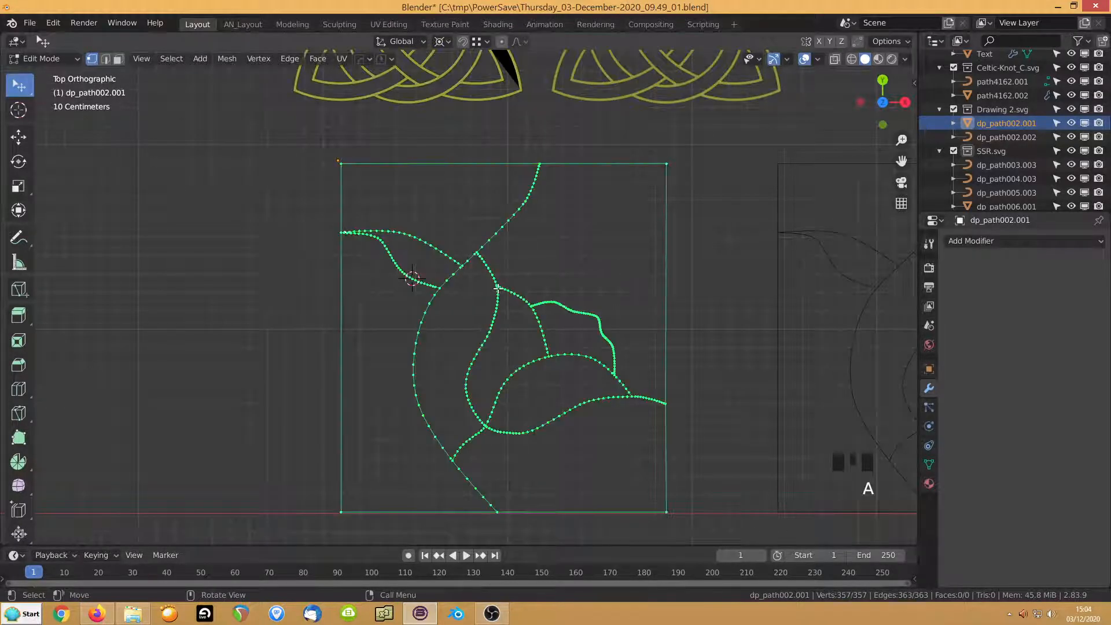
pyautogui.press('Delete')
pyautogui.click(460, 354)
pyautogui.click(192, 474)
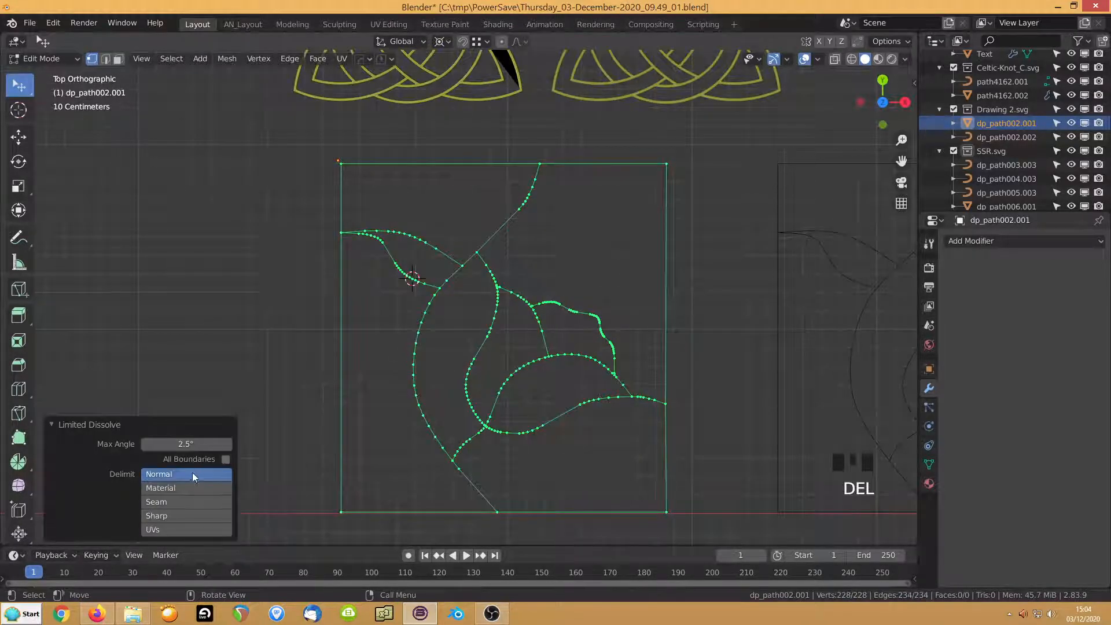
pyautogui.scroll(2, 369, 405)
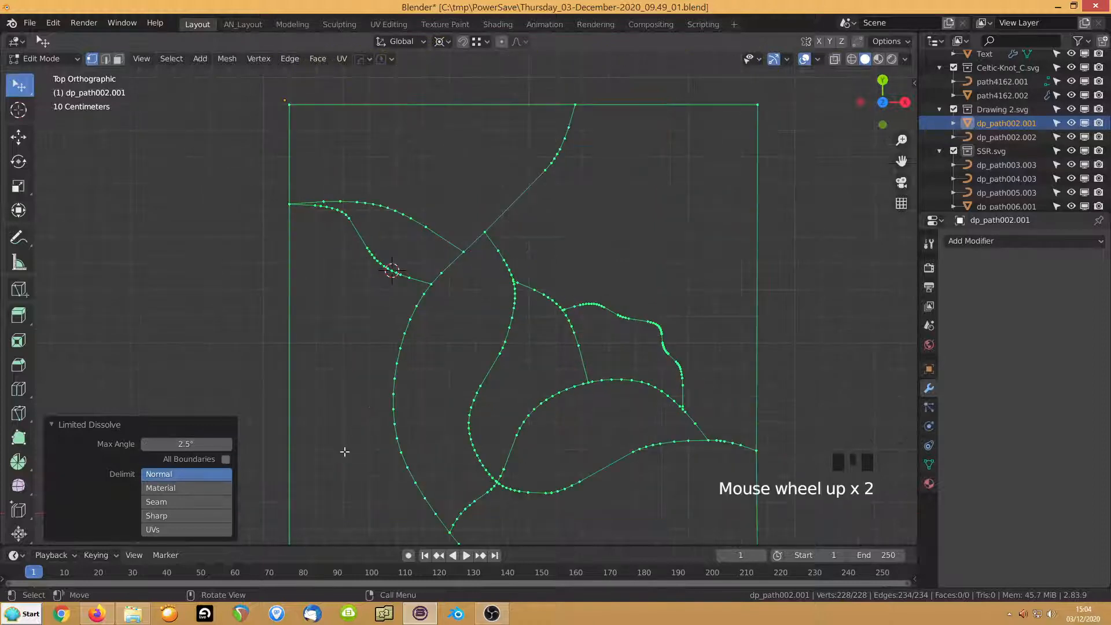
pyautogui.keyDown('shift'); pyautogui.moveTo(358, 436); pyautogui.dragTo(373, 355, button='middle'); pyautogui.keyUp('shift')
pyautogui.click(187, 444)
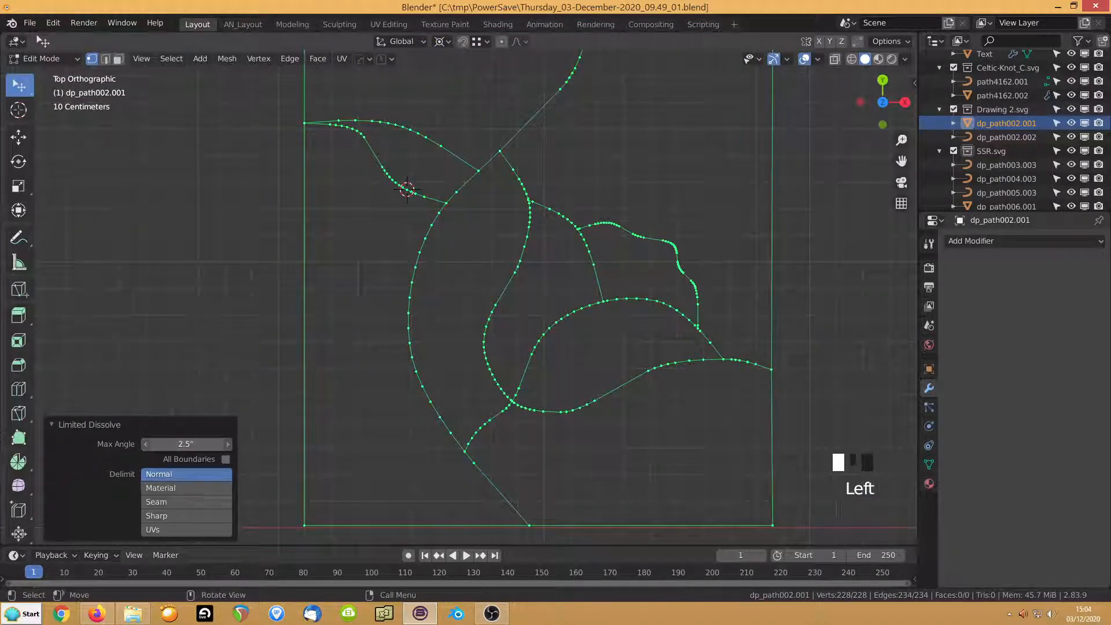
pyautogui.moveTo(186, 444)
pyautogui.mouseDown()
pyautogui.moveTo(206, 445)
pyautogui.moveTo(173, 444)
pyautogui.moveTo(212, 445)
pyautogui.moveTo(192, 445)
pyautogui.mouseUp()
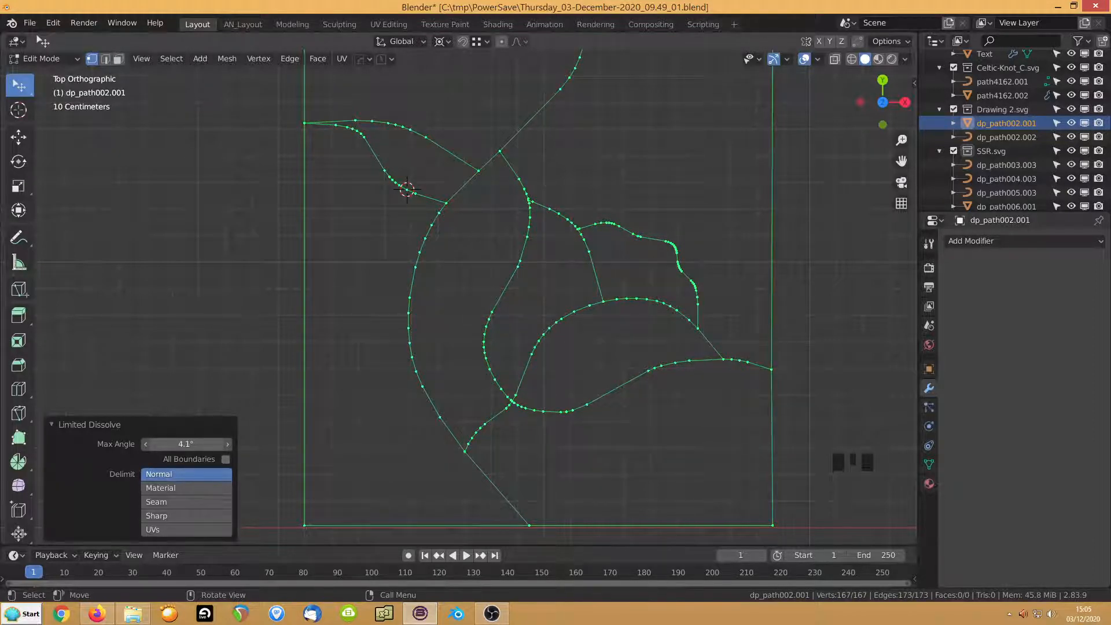
# Examine the spacing of the remaining vertices along the petal and leaf curves of the dissolved mesh
pyautogui.click(474, 256)
pyautogui.scroll(4, 498, 238)
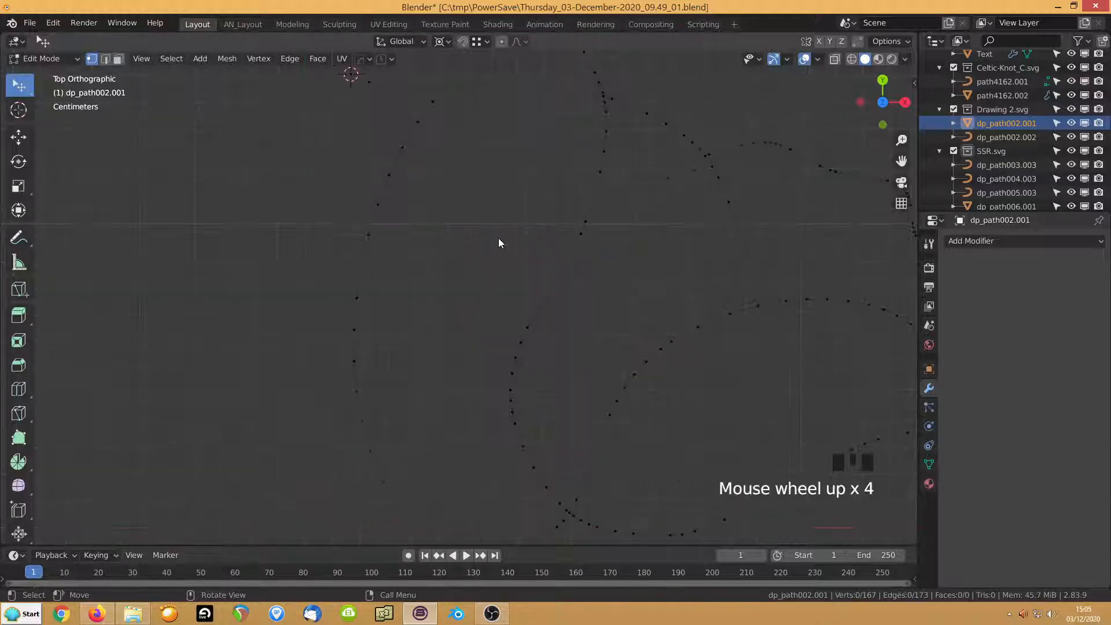
pyautogui.keyDown('shift'); pyautogui.moveTo(576, 203); pyautogui.dragTo(481, 355, button='middle'); pyautogui.keyUp('shift')
pyautogui.scroll(3, 492, 271)
pyautogui.click(491, 277)
pyautogui.scroll(-10, 441, 306)
pyautogui.moveTo(440, 308); pyautogui.dragTo(383, 328, button='middle')
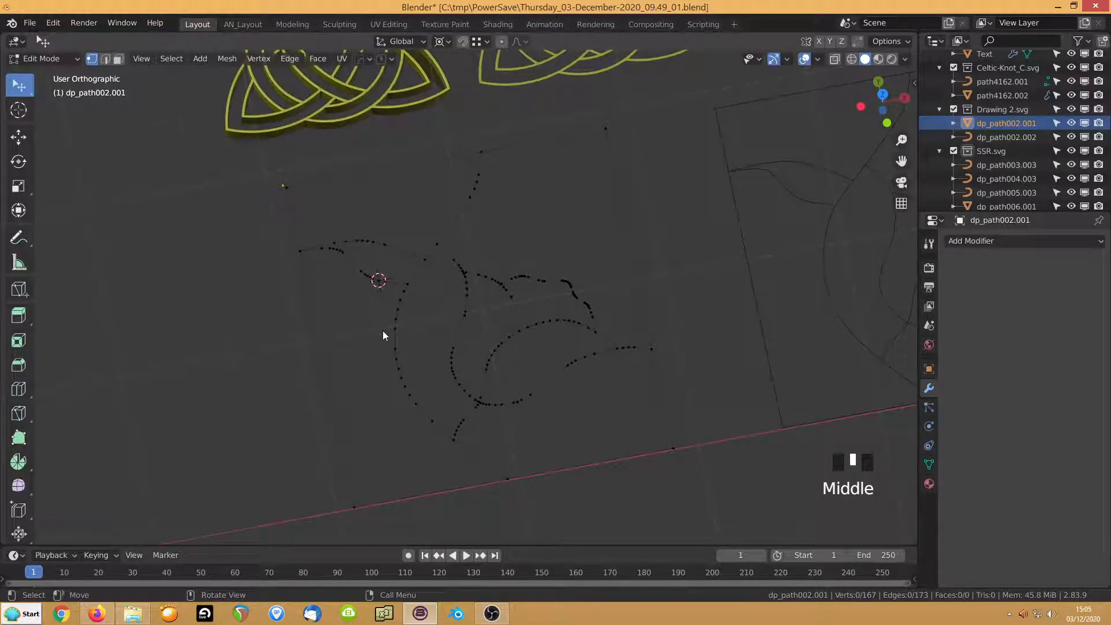
pyautogui.scroll(2, 383, 336)
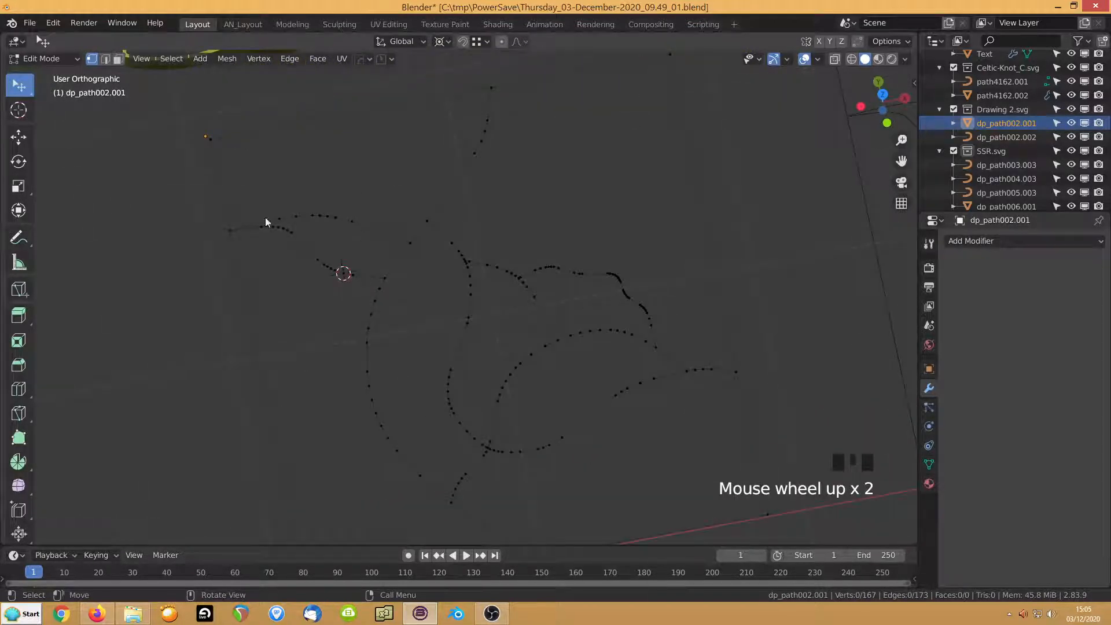
pyautogui.scroll(2, 227, 255)
pyautogui.scroll(-7, 279, 282)
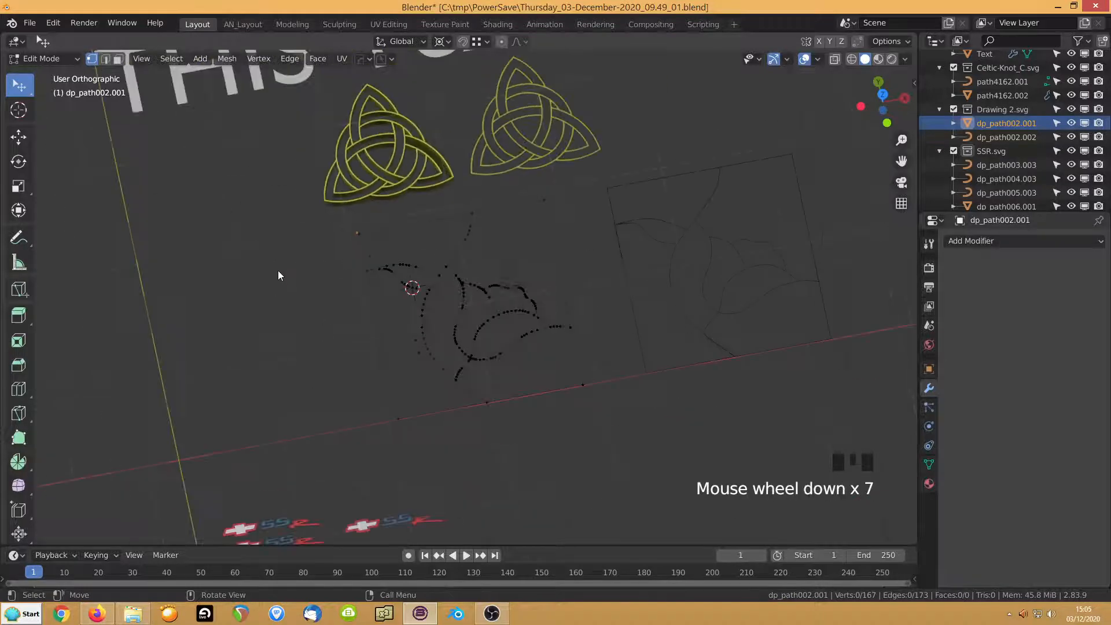
# In edge selection, check the shortest path from the frame's top edge to the upper diagonal curve, and reselect only the top edge
pyautogui.press('2')
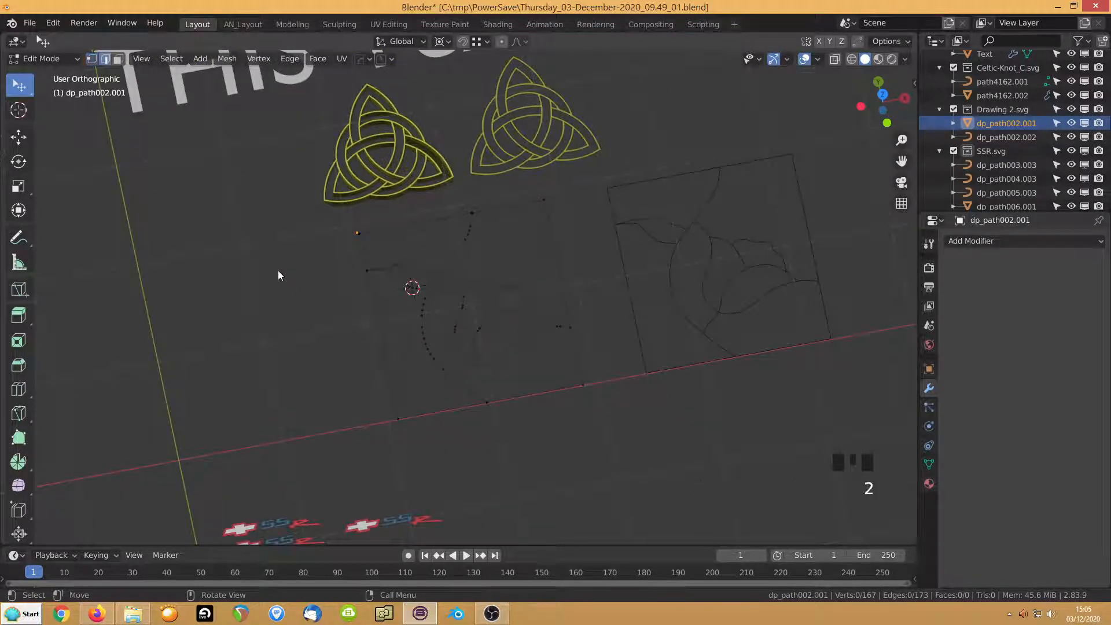
pyautogui.click(456, 285)
pyautogui.moveTo(457, 287); pyautogui.dragTo(445, 315, button='middle')
pyautogui.press('KP_7')
pyautogui.scroll(4, 440, 307)
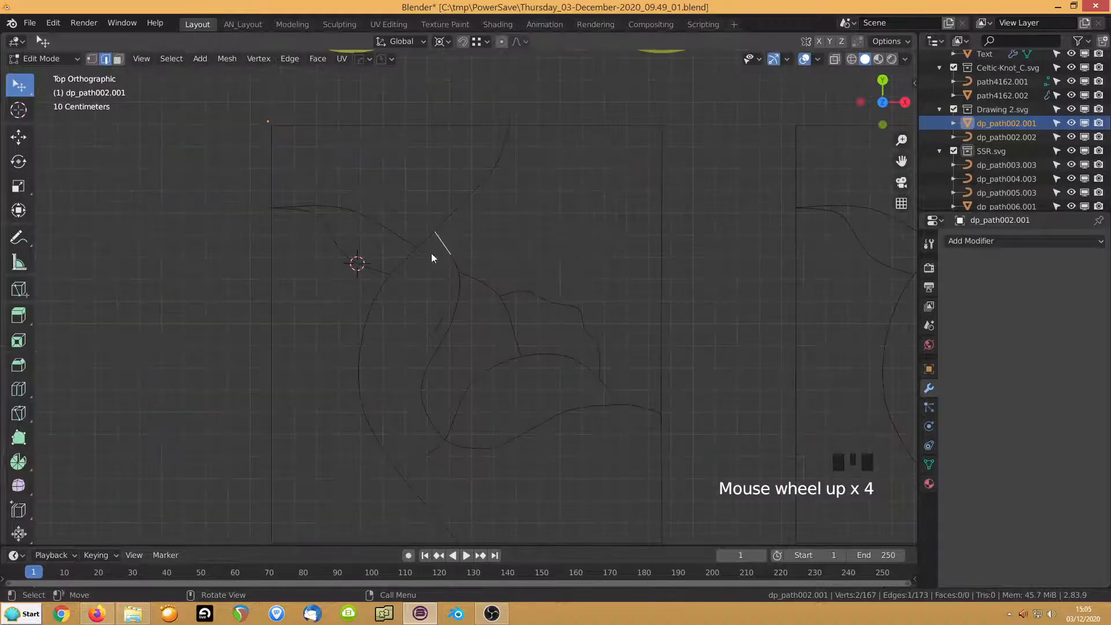
pyautogui.keyDown('shift'); pyautogui.moveTo(434, 248); pyautogui.dragTo(447, 330, button='middle'); pyautogui.keyUp('shift')
pyautogui.click(392, 240)
pyautogui.keyDown('ctrl'); pyautogui.click(456, 315); pyautogui.keyUp('ctrl')
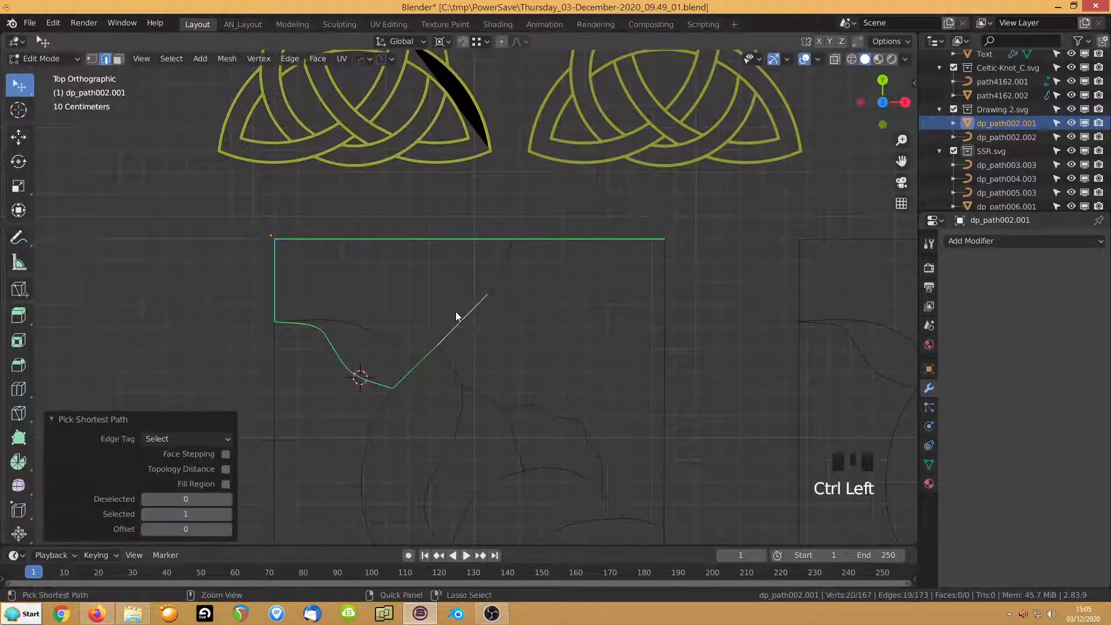
pyautogui.click(472, 240)
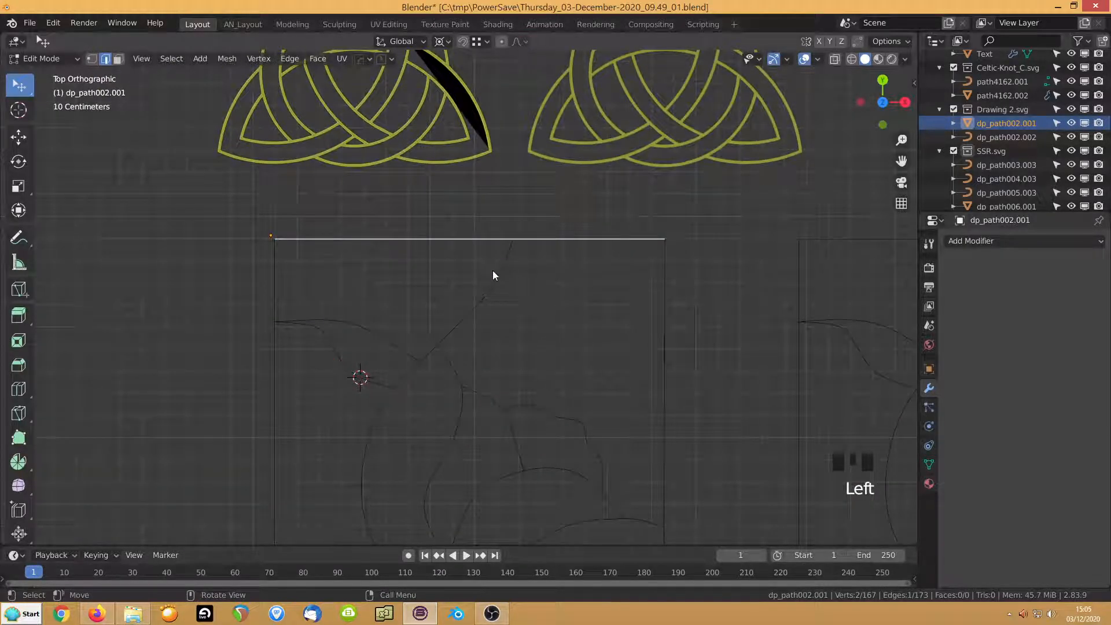
# Subdivide the frame's top edge with one cut and merge the new vertex with the diagonal curve's upper end using At Last
pyautogui.rightClick(390, 214)
pyautogui.click(325, 159)
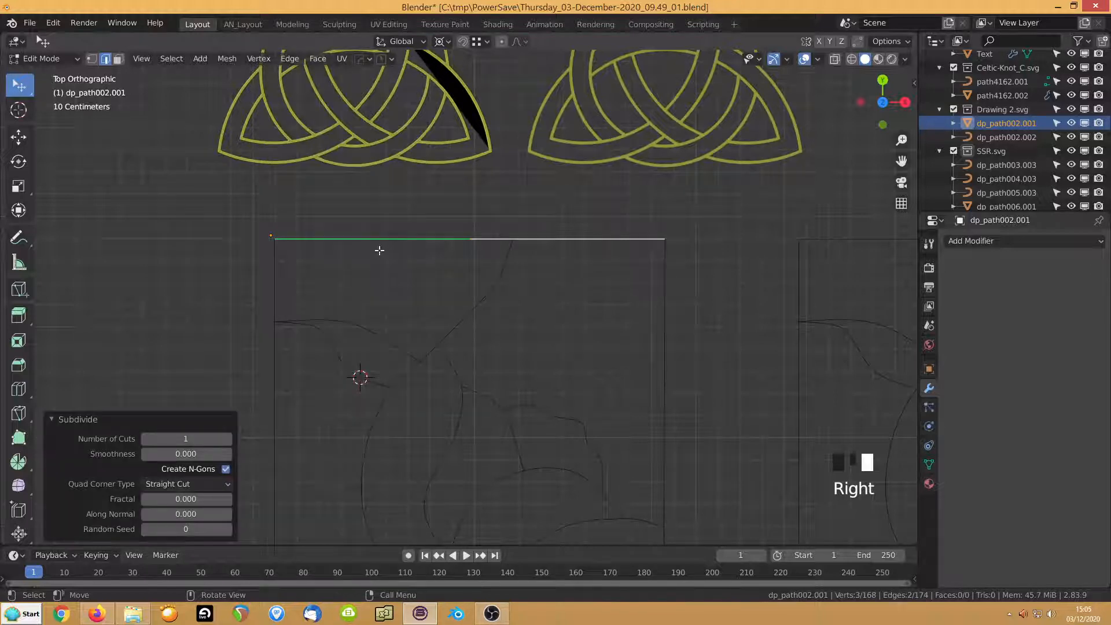
pyautogui.press('1')
pyautogui.click(511, 237)
pyautogui.keyDown('shift'); pyautogui.click(470, 238); pyautogui.keyUp('shift')
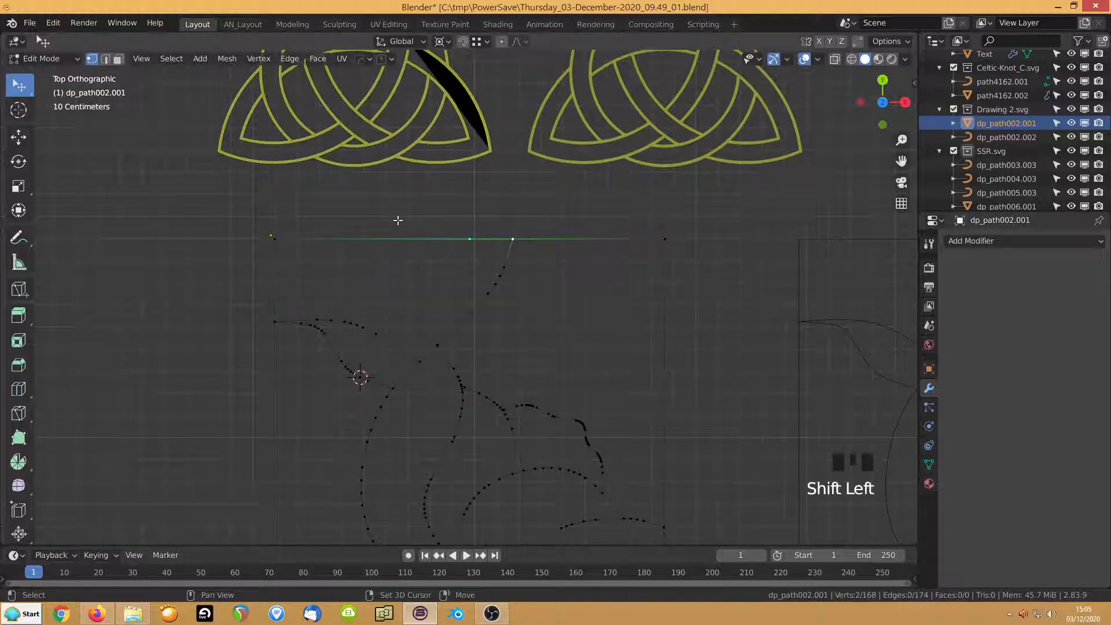
pyautogui.press('m')
pyautogui.click(397, 220)
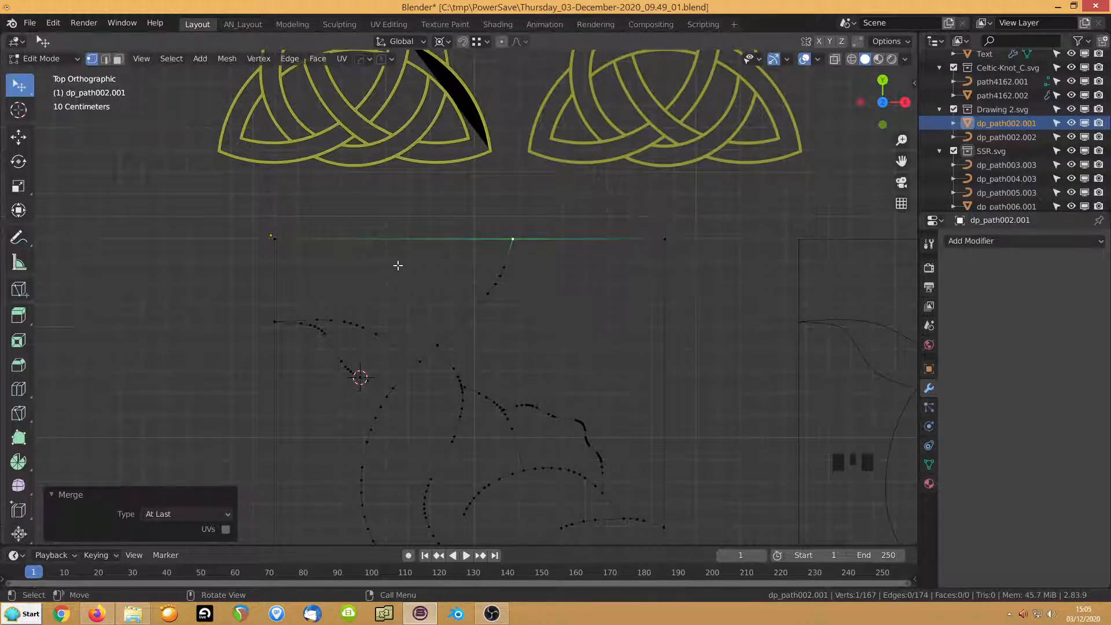
# Try to select the upper-left region's outline with shortest paths along the top edge, diagonal, upper leaf curve and left frame edge
pyautogui.press('2')
pyautogui.click(400, 246)
pyautogui.keyDown('ctrl'); pyautogui.click(441, 324); pyautogui.keyUp('ctrl')
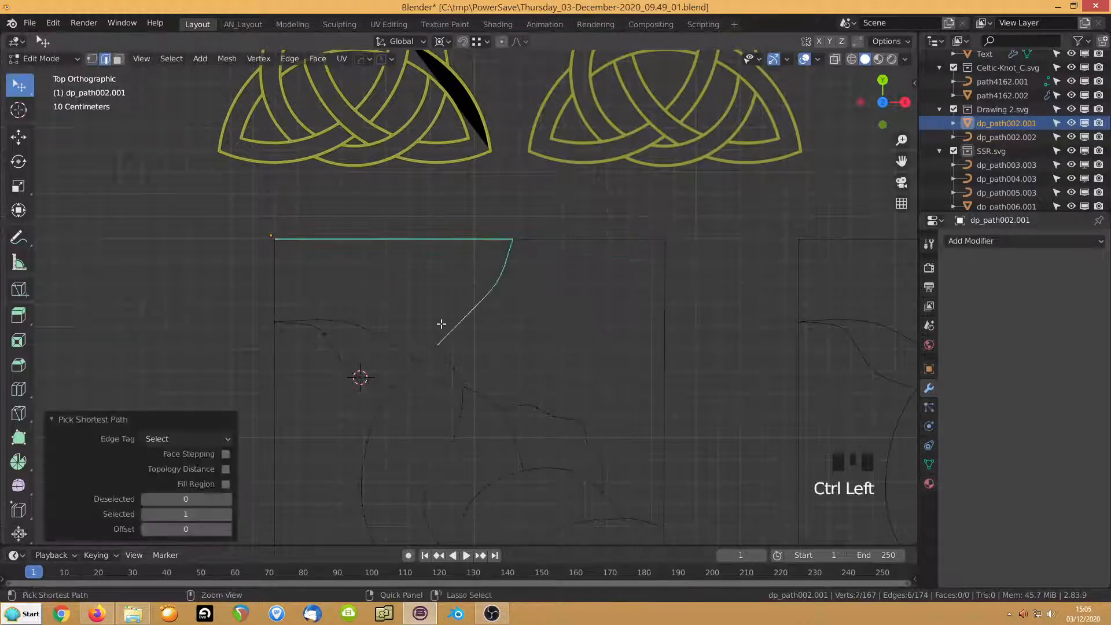
pyautogui.keyDown('ctrl'); pyautogui.click(345, 307); pyautogui.keyUp('ctrl')
pyautogui.keyDown('ctrl'); pyautogui.click(279, 279); pyautogui.keyUp('ctrl')
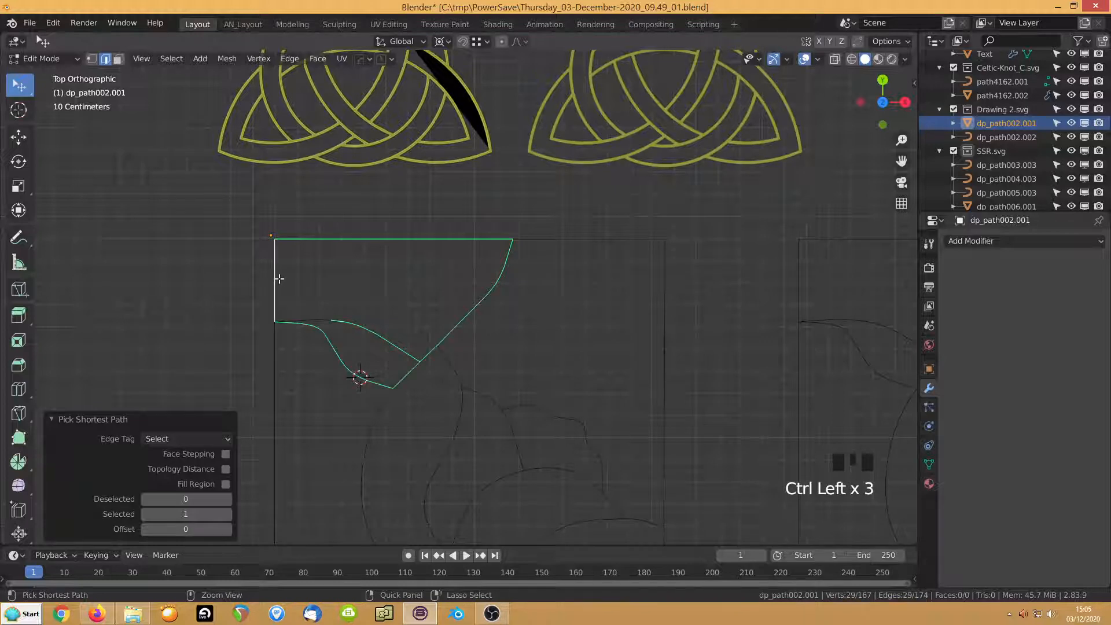
# Inspect the left leaf's tip by selecting the upper curve's end edge and the vertex at the frame
pyautogui.scroll(4, 280, 332)
pyautogui.keyDown('shift'); pyautogui.moveTo(280, 334); pyautogui.dragTo(446, 251, button='middle'); pyautogui.keyUp('shift')
pyautogui.scroll(4, 446, 252)
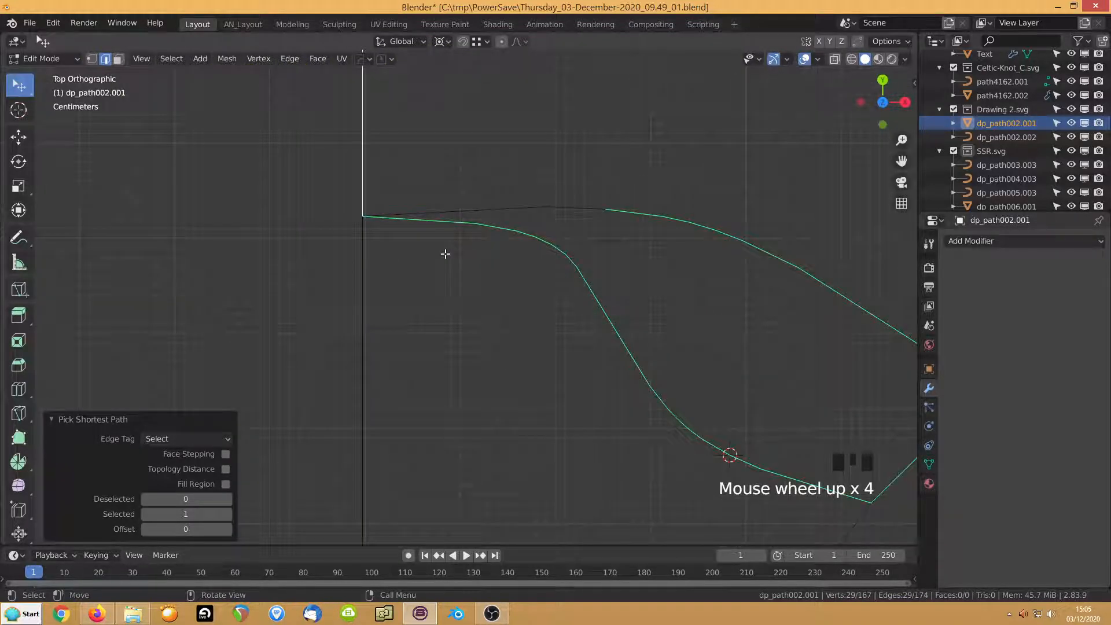
pyautogui.click(443, 208)
pyautogui.press('1')
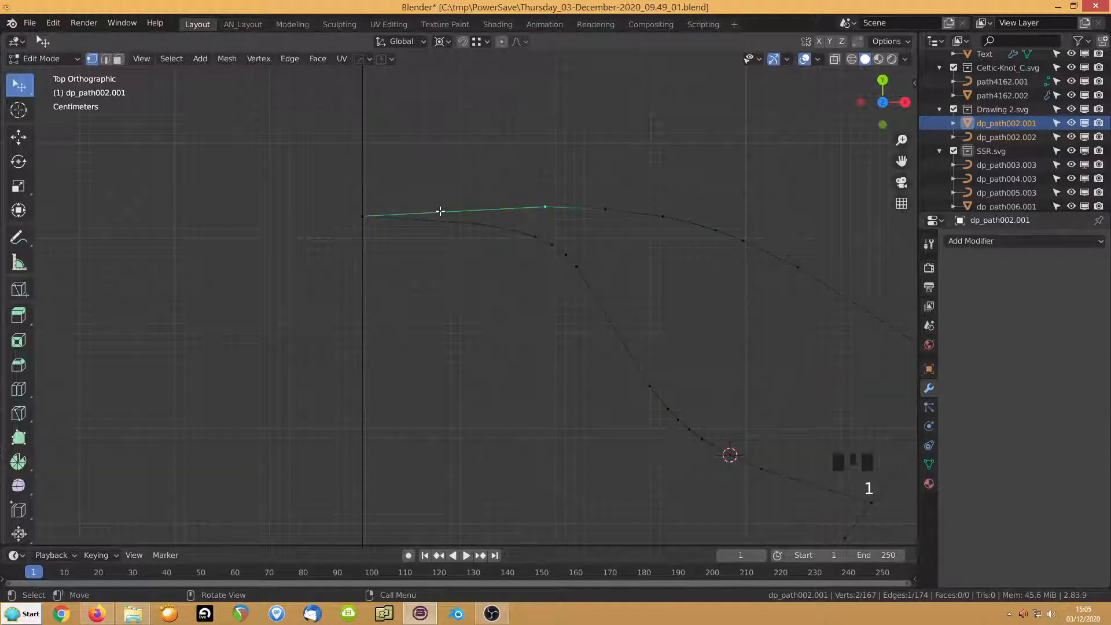
pyautogui.scroll(4, 390, 219)
pyautogui.click(258, 130)
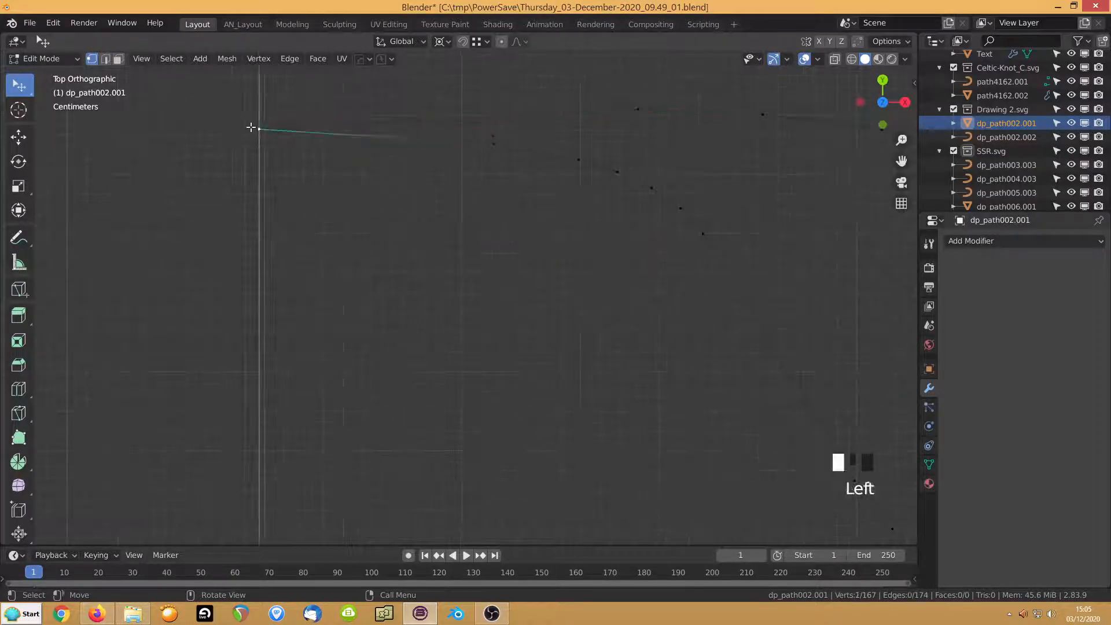
pyautogui.keyDown('shift'); pyautogui.moveTo(268, 159); pyautogui.dragTo(249, 314, button='middle'); pyautogui.keyUp('shift')
# Grow the selection from the upper leaf curve's vertex nearest the tip to test its connection to the frame, and deselect everything
pyautogui.click(613, 260)
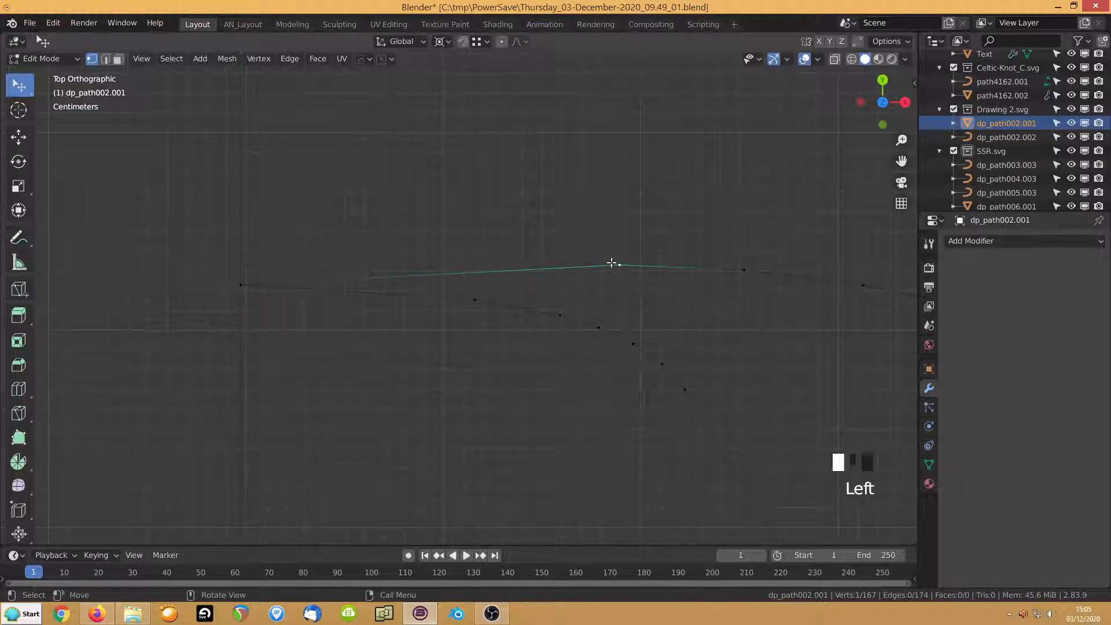
pyautogui.press('ctrl+KP_Add')
pyautogui.press('ctrl+KP_Add')
pyautogui.press('ctrl+KP_Add')
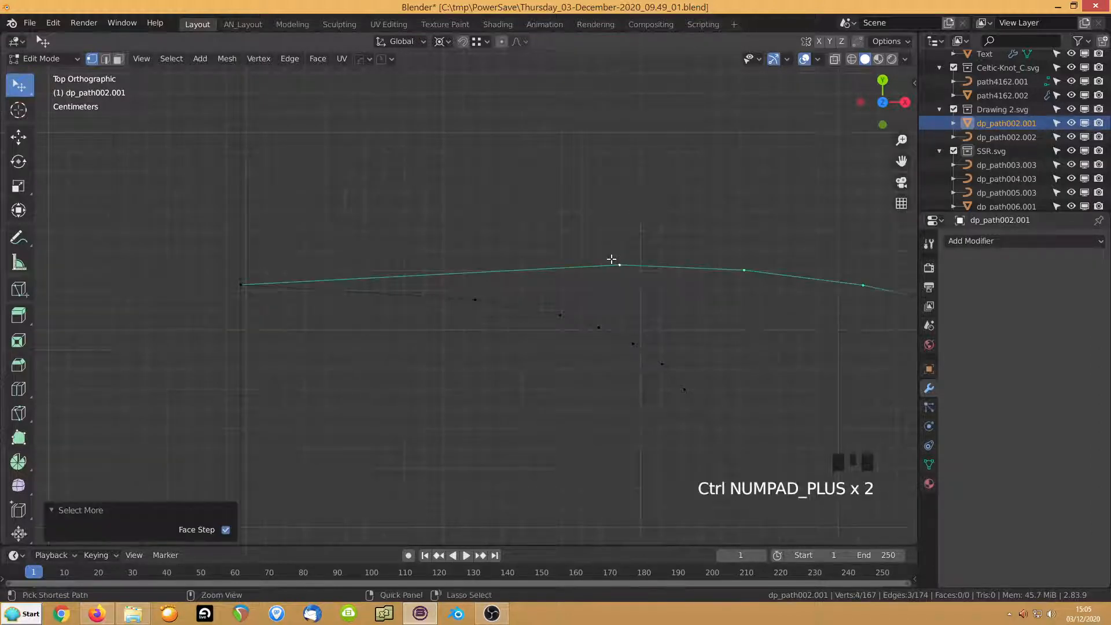
pyautogui.press('1')
pyautogui.click(407, 271)
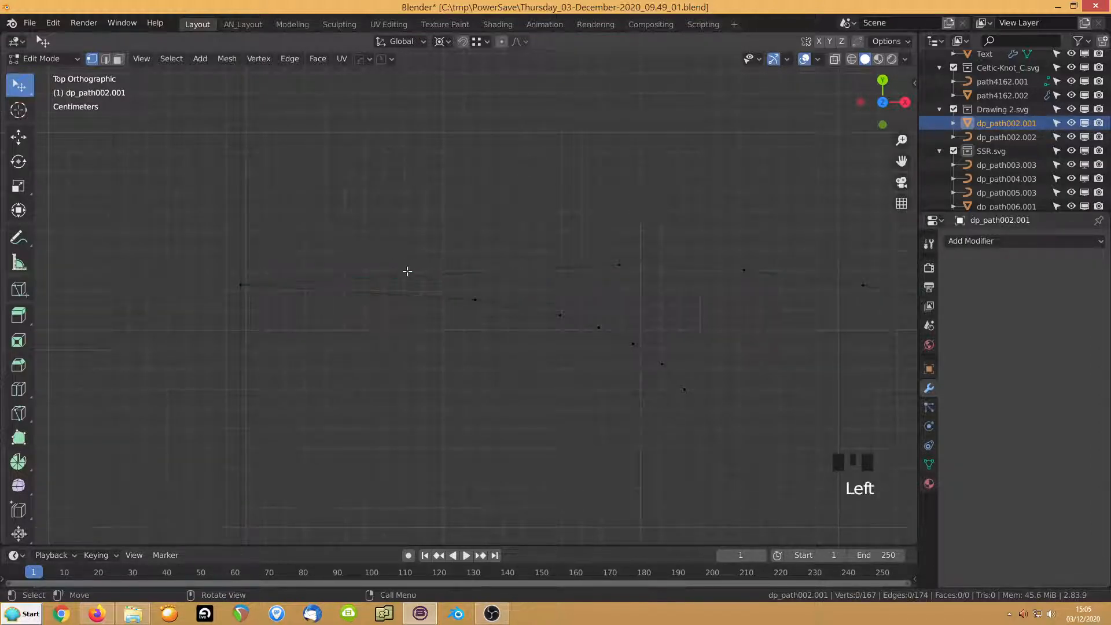
# Try to box-select the vertices at the leaf's tip and merge them At Center
pyautogui.click(276, 281)
pyautogui.click(617, 267)
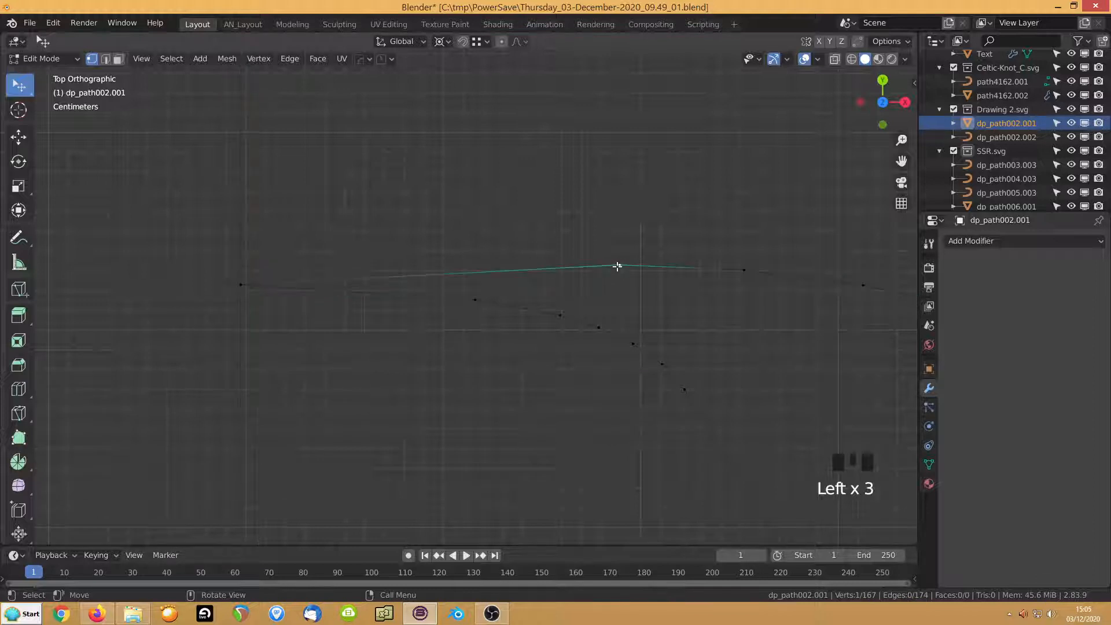
pyautogui.click(189, 266)
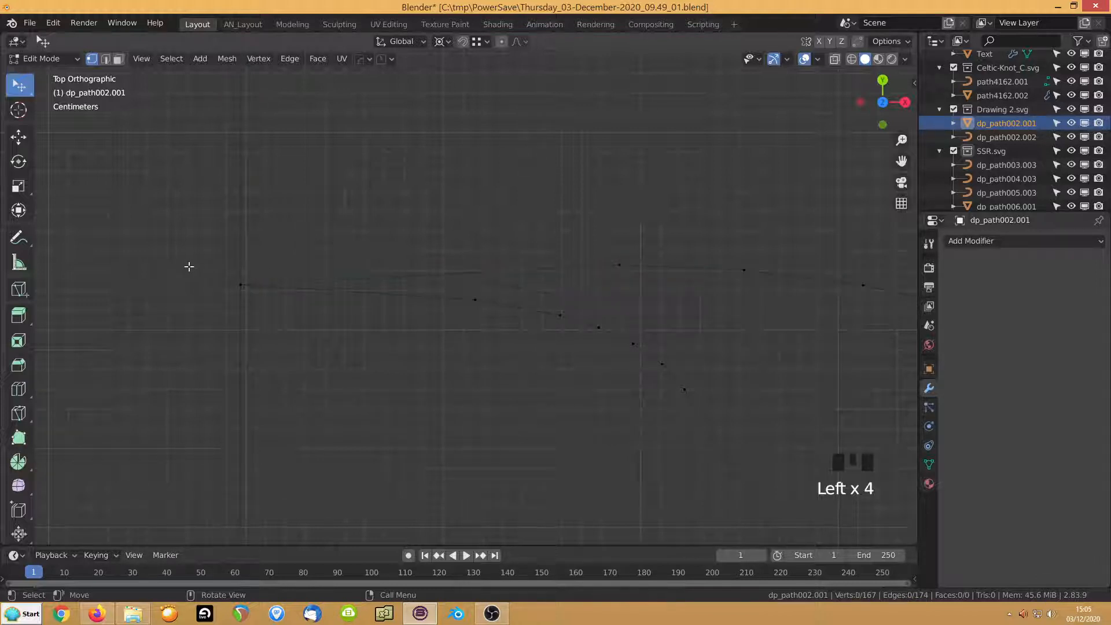
pyautogui.press('b')
pyautogui.press('m')
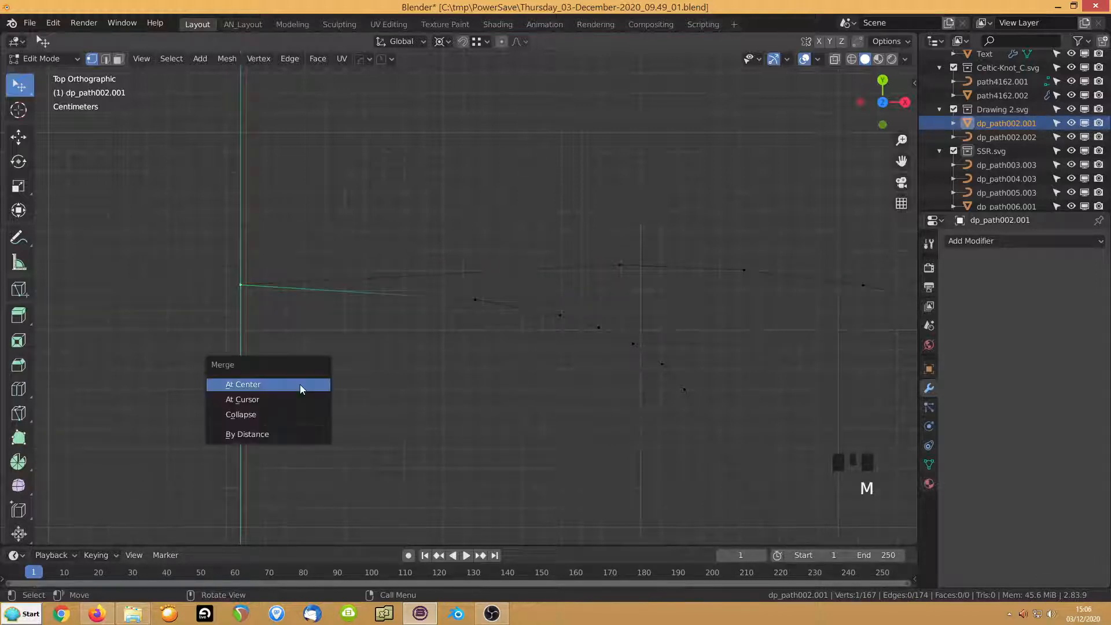
pyautogui.click(286, 387)
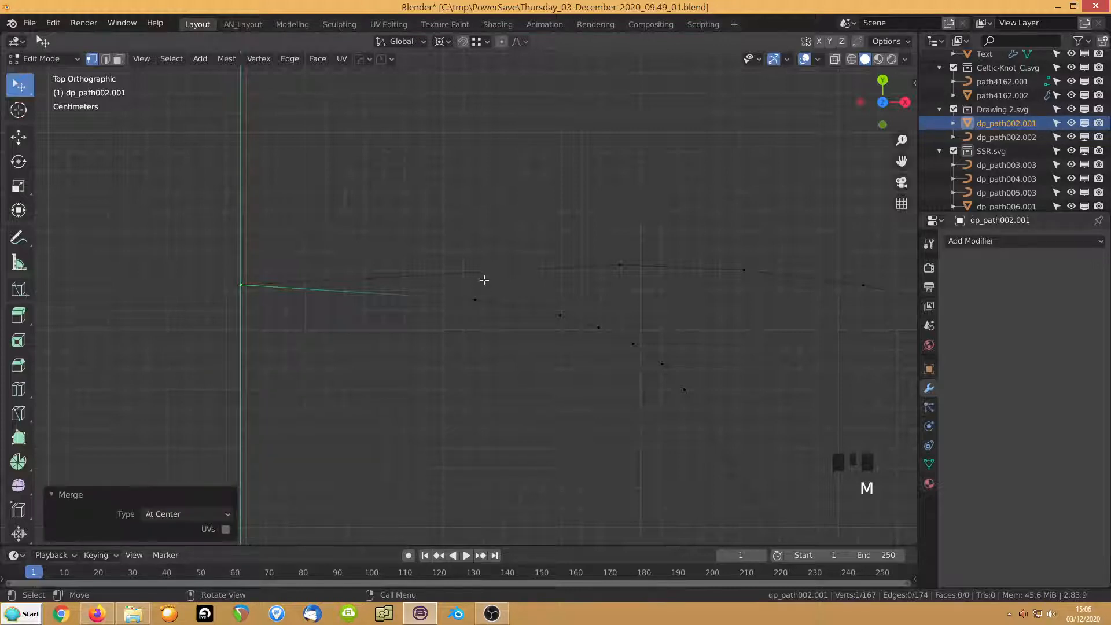
# Trace the connected edges by repeatedly growing the selection from the upper leaf curve's vertex nearest the tip
pyautogui.click(618, 267)
pyautogui.press('ctrl+KP_Add')
pyautogui.press('ctrl+KP_Add')
pyautogui.press('ctrl+KP_Add')
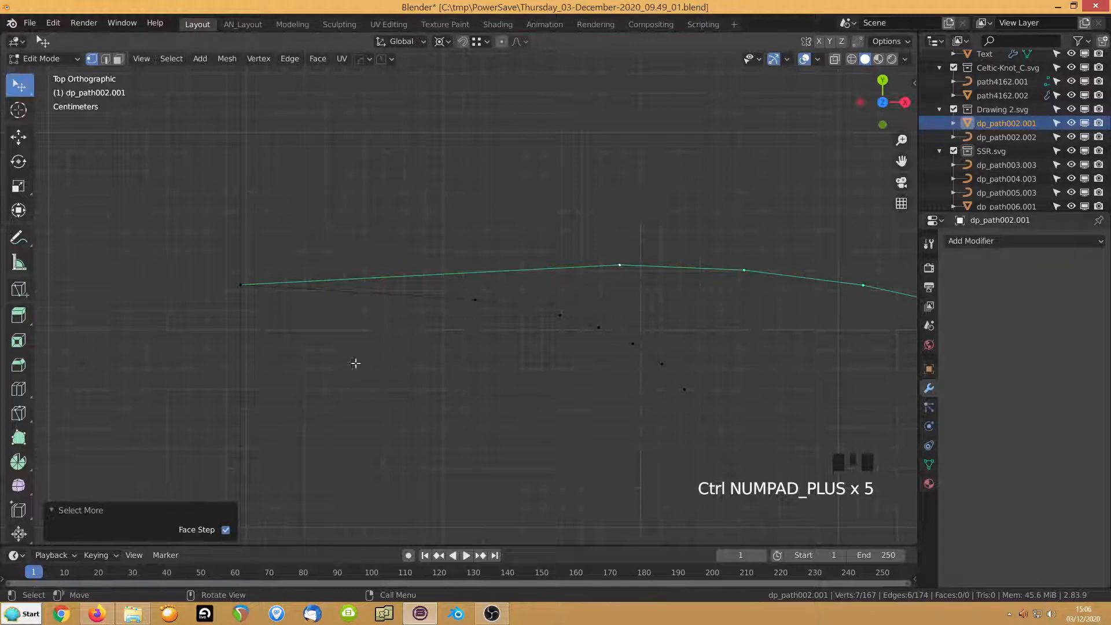
pyautogui.moveTo(355, 364); pyautogui.dragTo(399, 247, button='middle')
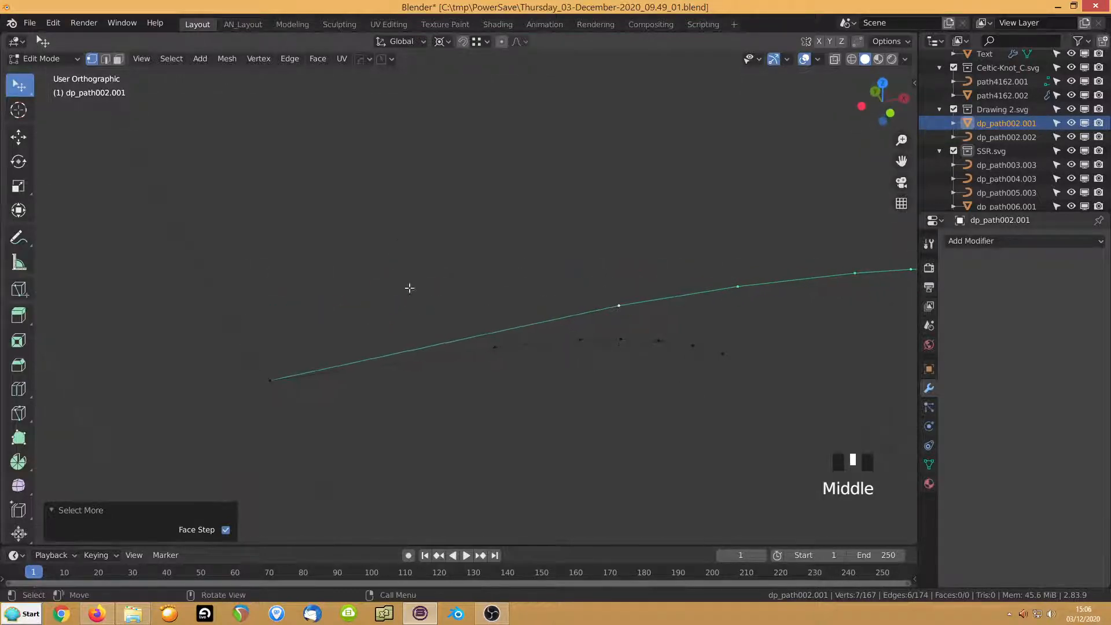
pyautogui.scroll(-9, 422, 308)
pyautogui.press('ctrl+KP_Add')
pyautogui.press('ctrl+KP_Add')
pyautogui.press('ctrl+KP_Add')
pyautogui.press('ctrl+KP_Add')
pyautogui.press('ctrl+KP_Add')
pyautogui.press('ctrl+KP_Add')
pyautogui.press('ctrl+KP_Add')
pyautogui.press('ctrl+KP_Add')
pyautogui.press('ctrl+KP_Add')
pyautogui.press('ctrl+KP_Add')
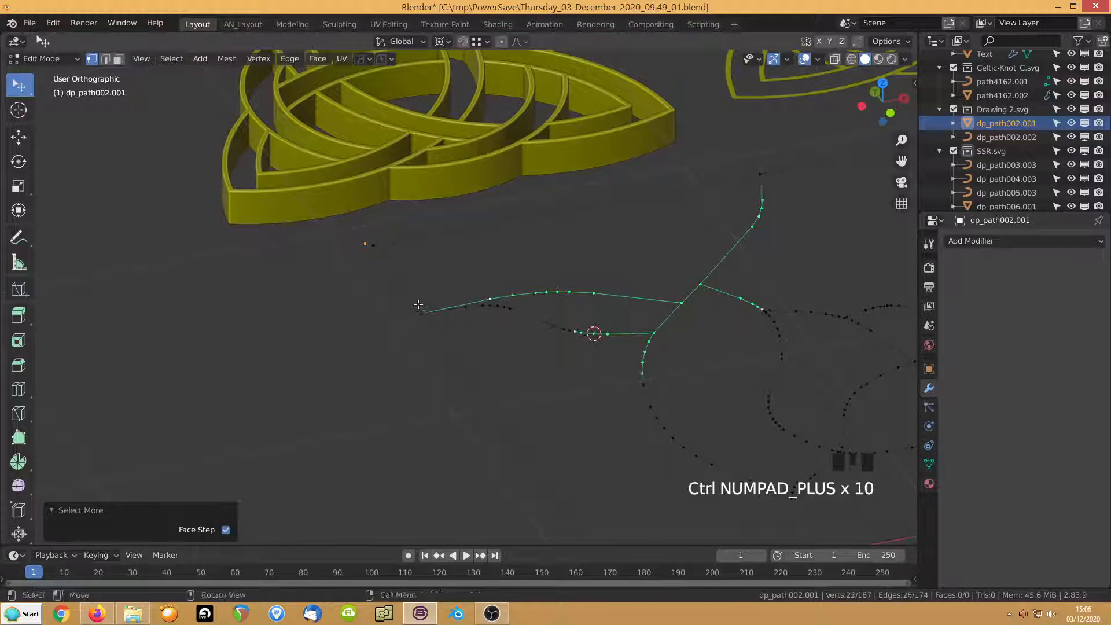
# In wireframe shading, box-select the overlapping vertices at the leaf's tip and merge them At Center
pyautogui.click(409, 302)
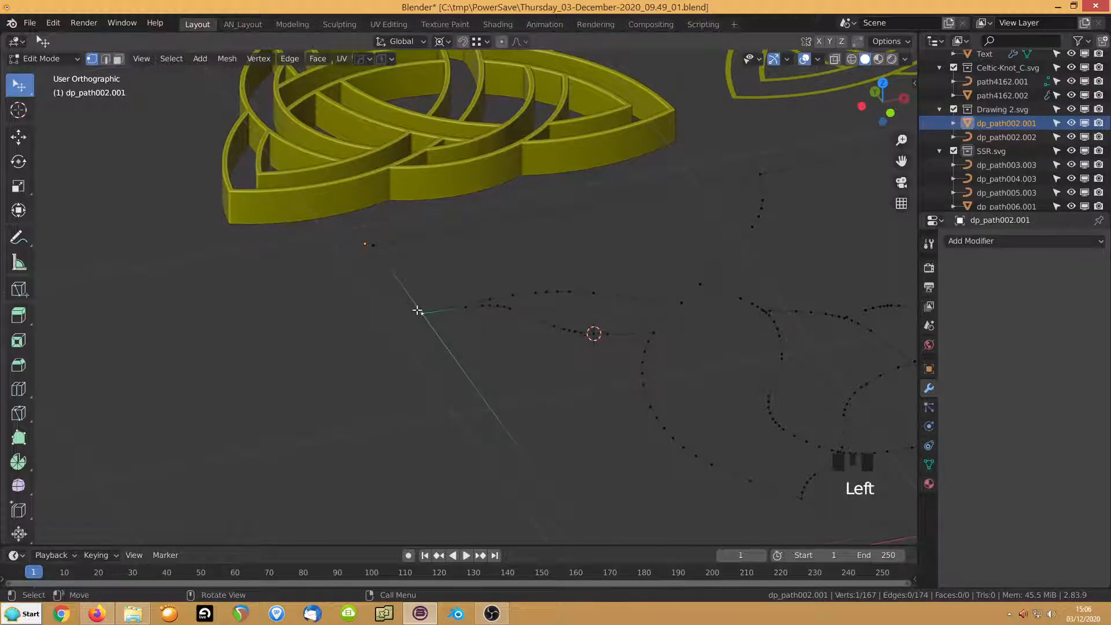
pyautogui.press('KP_Decimal')
pyautogui.scroll(15, 418, 315)
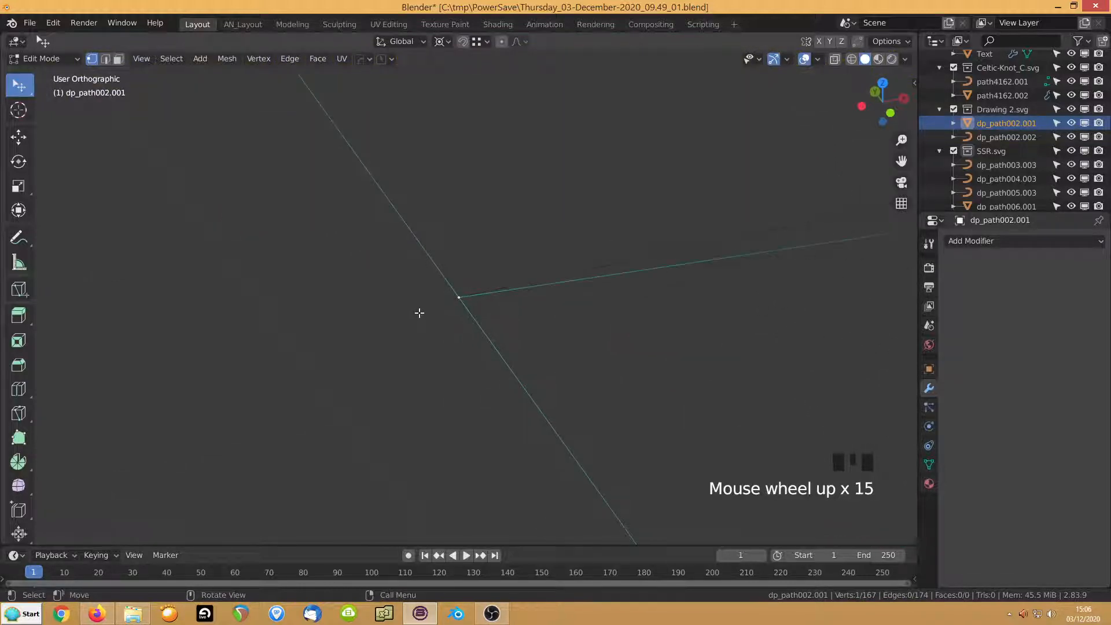
pyautogui.hotkey('shift', 'z')
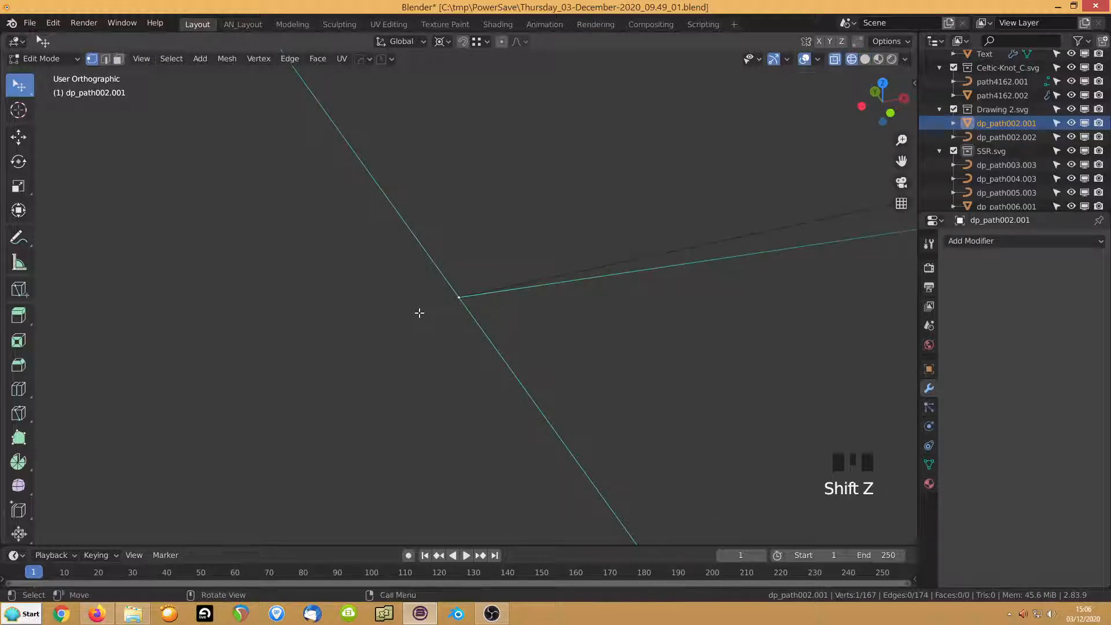
pyautogui.press('b')
pyautogui.moveTo(392, 211); pyautogui.dragTo(567, 442)
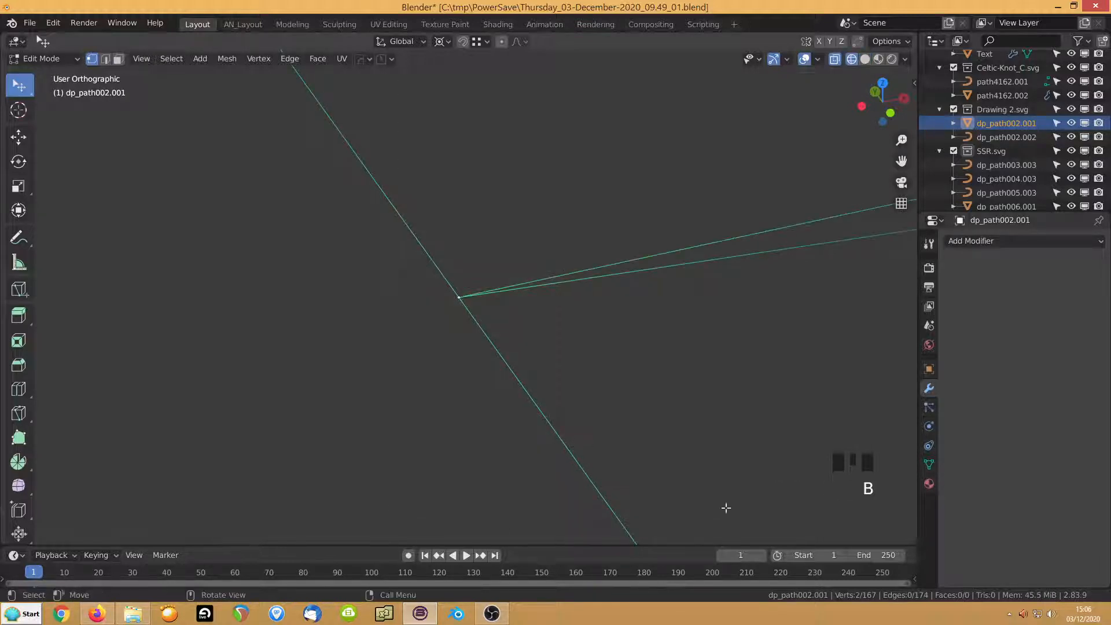
pyautogui.scroll(-8, 449, 331)
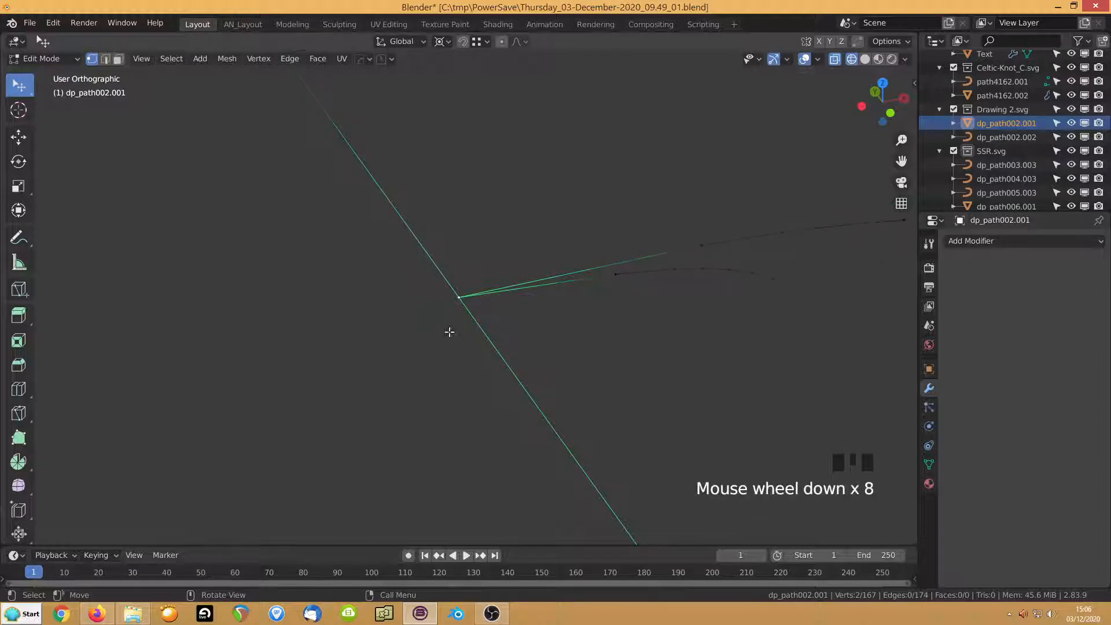
pyautogui.scroll(-2, 495, 352)
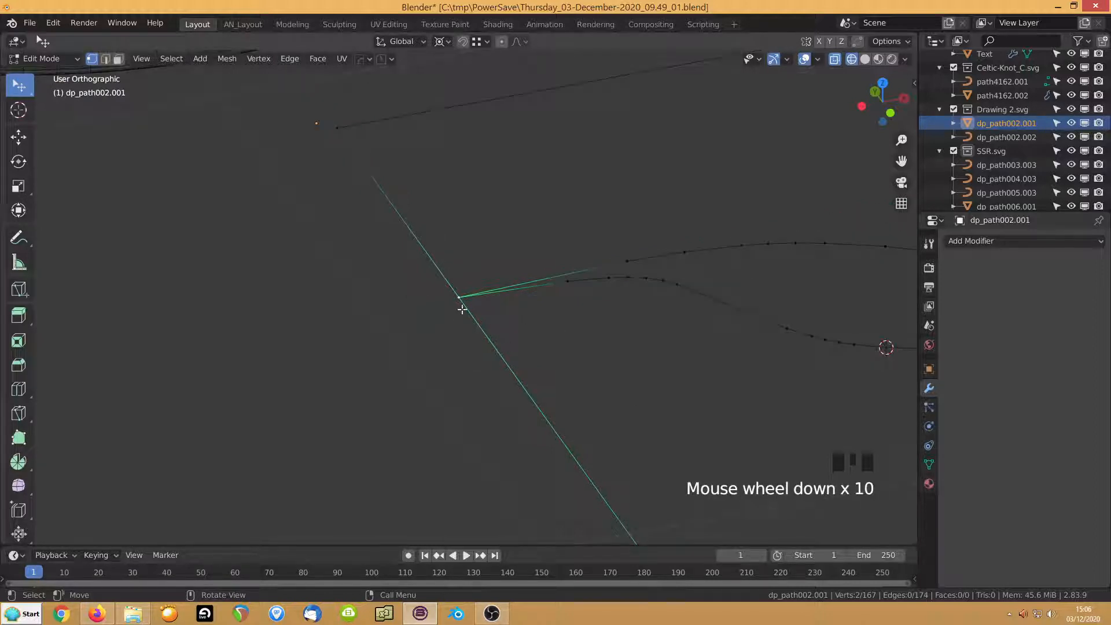
pyautogui.moveTo(463, 311); pyautogui.dragTo(435, 278, button='middle')
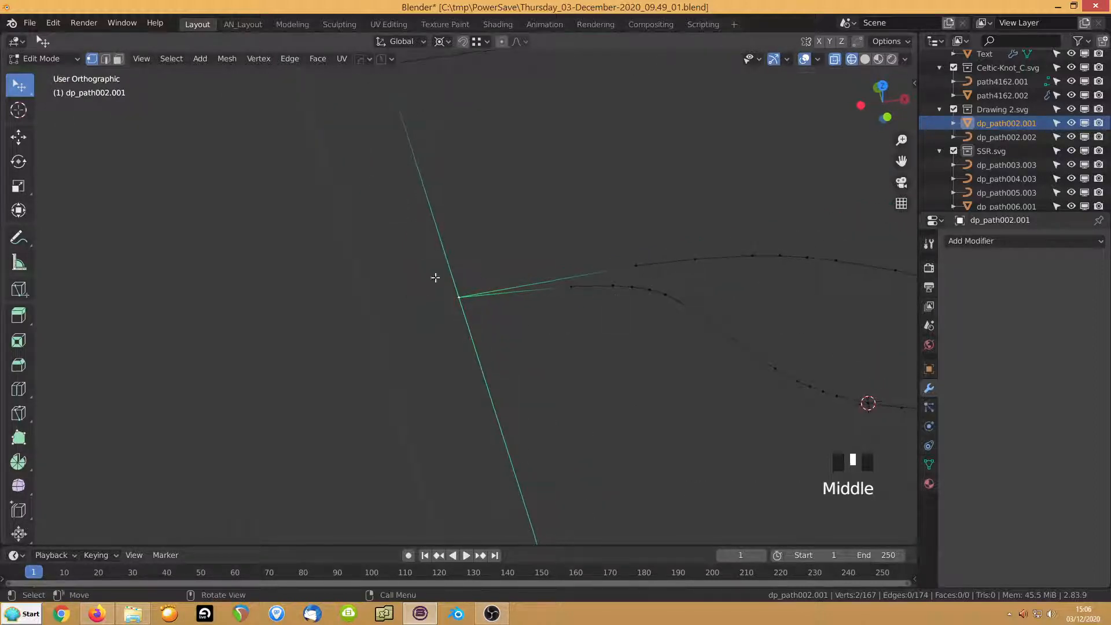
pyautogui.press('m')
pyautogui.click(384, 273)
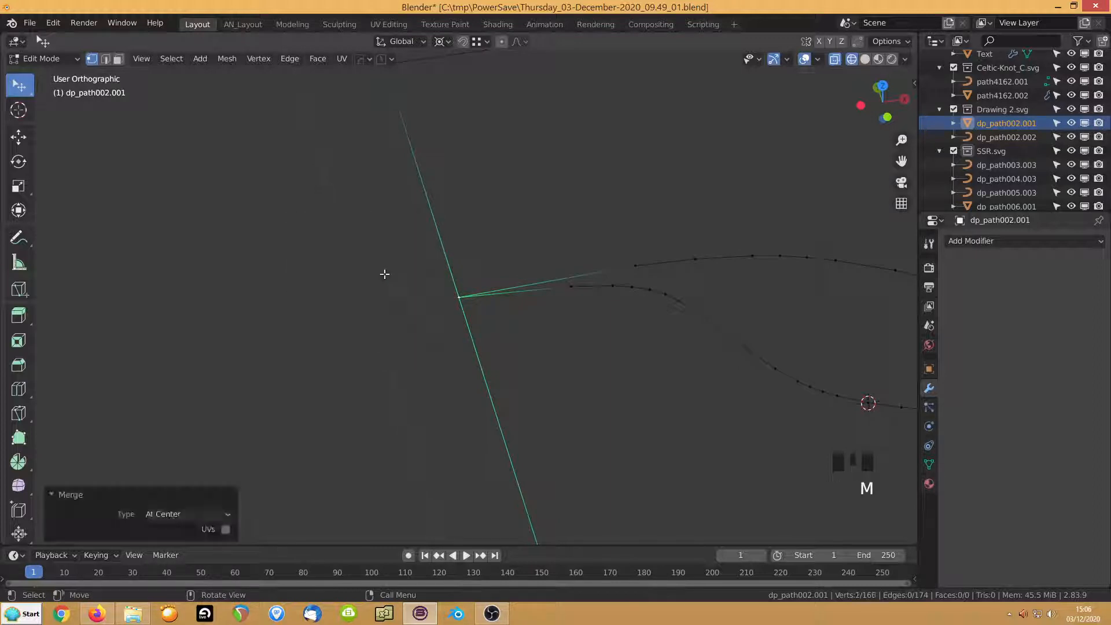
# Check the merged tip by growing the selection once from the upper leaf curve's nearest vertex, and return to top view
pyautogui.click(633, 266)
pyautogui.press('ctrl+KP_Add')
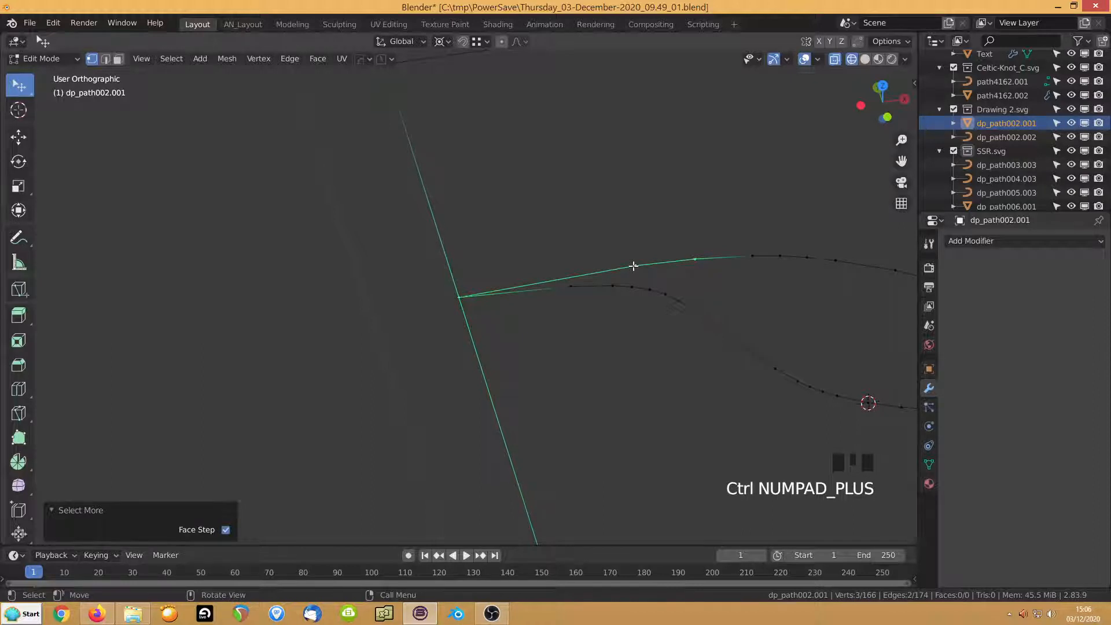
pyautogui.press('KP_7')
pyautogui.scroll(-8, 633, 266)
pyautogui.scroll(-1, 556, 285)
pyautogui.scroll(1, 555, 284)
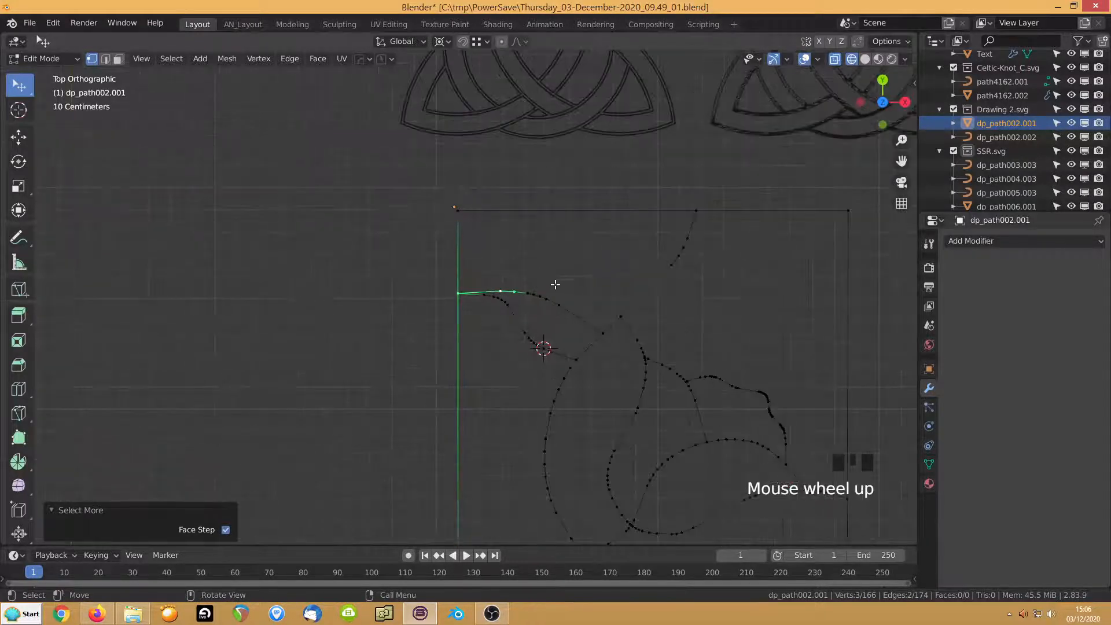
# Select the closed outline of the upper-left region with shortest paths, fill it with a face, and return to solid shading
pyautogui.press('2')
pyautogui.click(544, 211)
pyautogui.keyDown('ctrl'); pyautogui.click(627, 293); pyautogui.keyUp('ctrl')
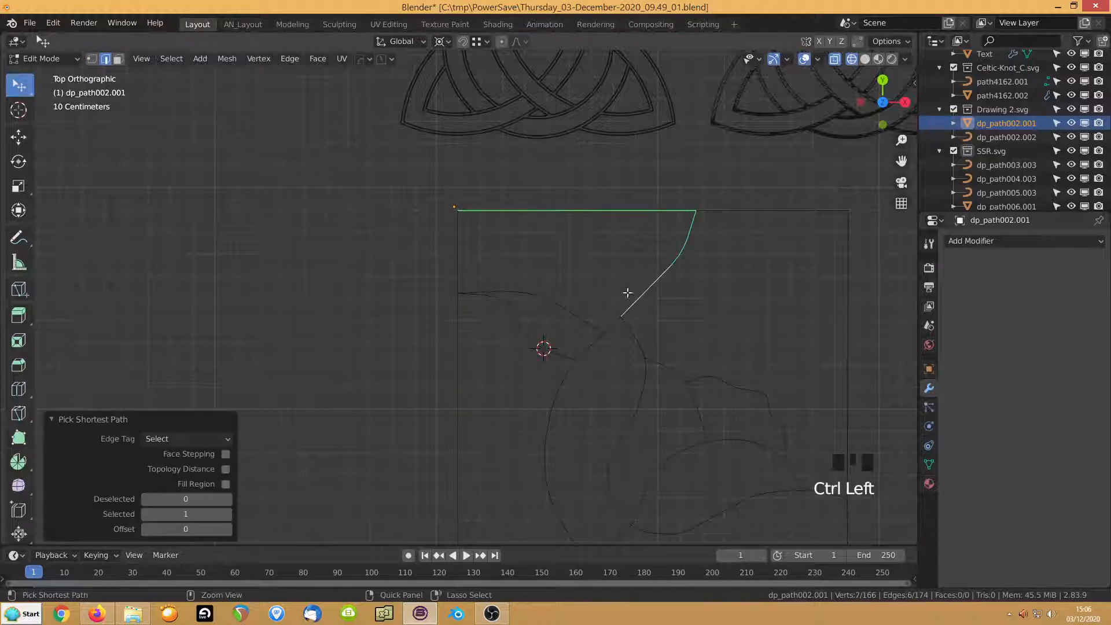
pyautogui.keyDown('ctrl'); pyautogui.click(545, 298); pyautogui.keyUp('ctrl')
pyautogui.keyDown('ctrl'); pyautogui.click(452, 241); pyautogui.keyUp('ctrl')
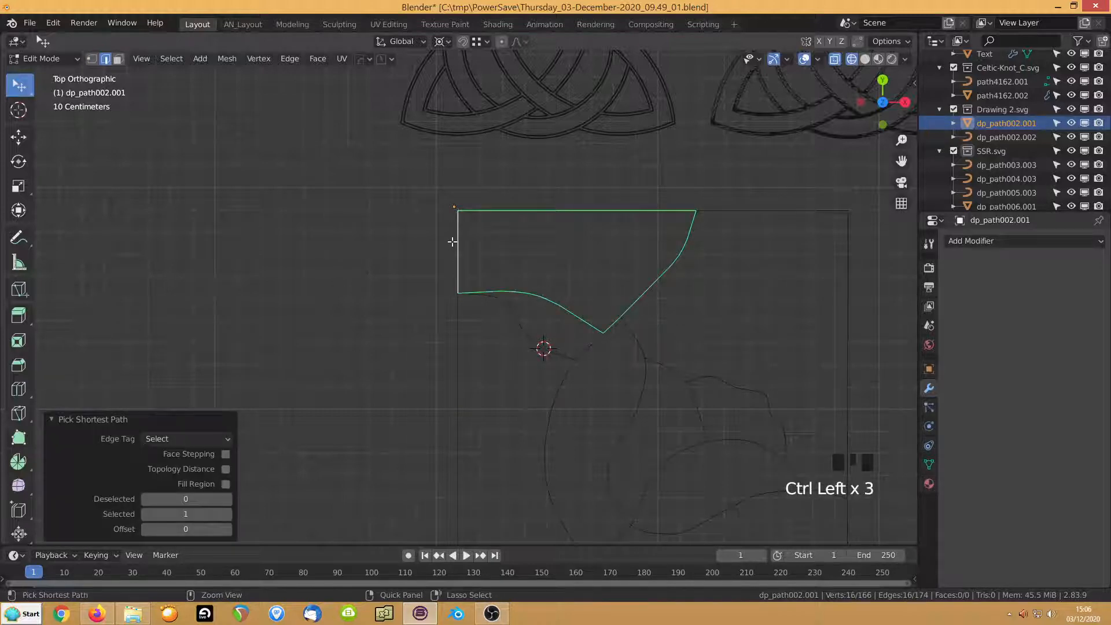
pyautogui.press('f')
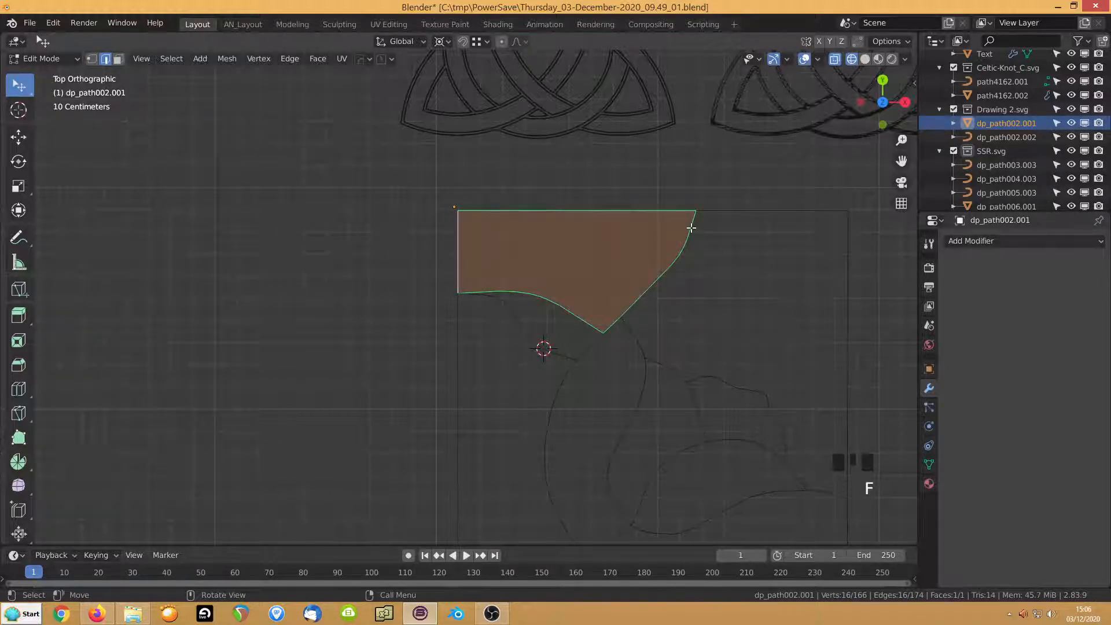
pyautogui.hotkey('shift', 'z')
# Select the closed outline of the upper-right background region with shortest paths and fill it with a face
pyautogui.click(692, 233)
pyautogui.click(723, 205)
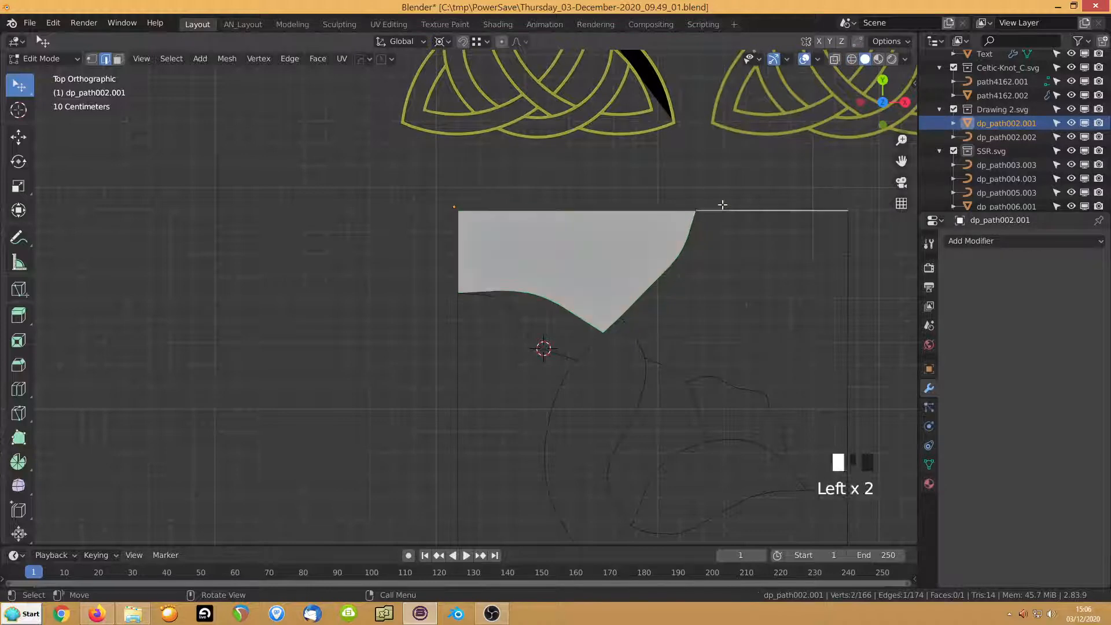
pyautogui.keyDown('ctrl'); pyautogui.click(846, 344); pyautogui.keyUp('ctrl')
pyautogui.keyDown('ctrl'); pyautogui.click(800, 427); pyautogui.keyUp('ctrl')
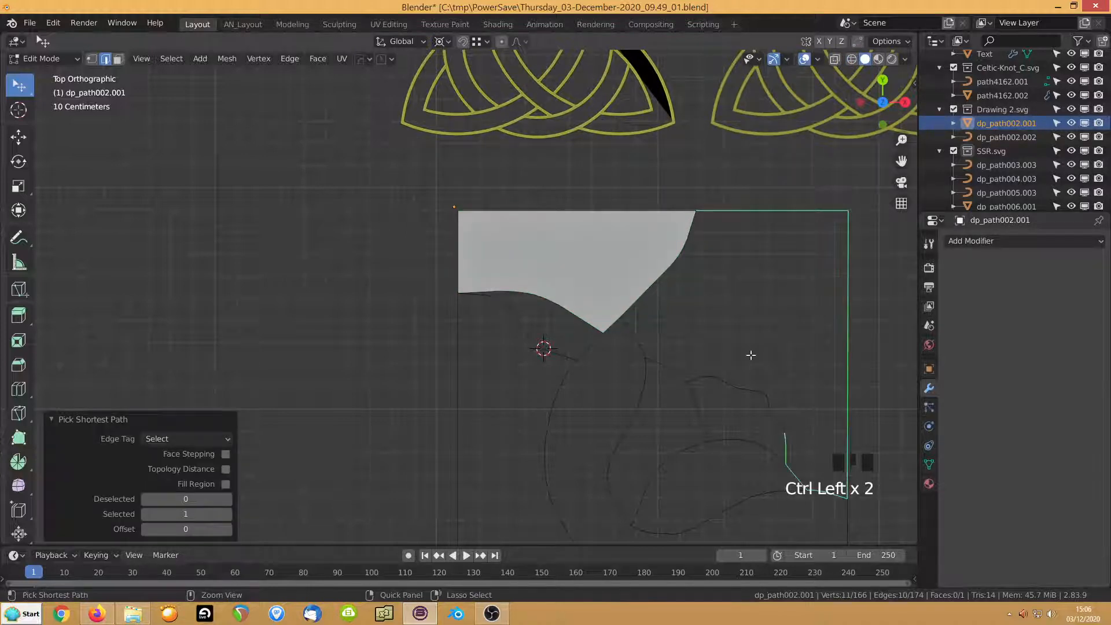
pyautogui.keyDown('ctrl'); pyautogui.click(703, 354); pyautogui.keyUp('ctrl')
pyautogui.keyDown('ctrl'); pyautogui.click(652, 328); pyautogui.keyUp('ctrl')
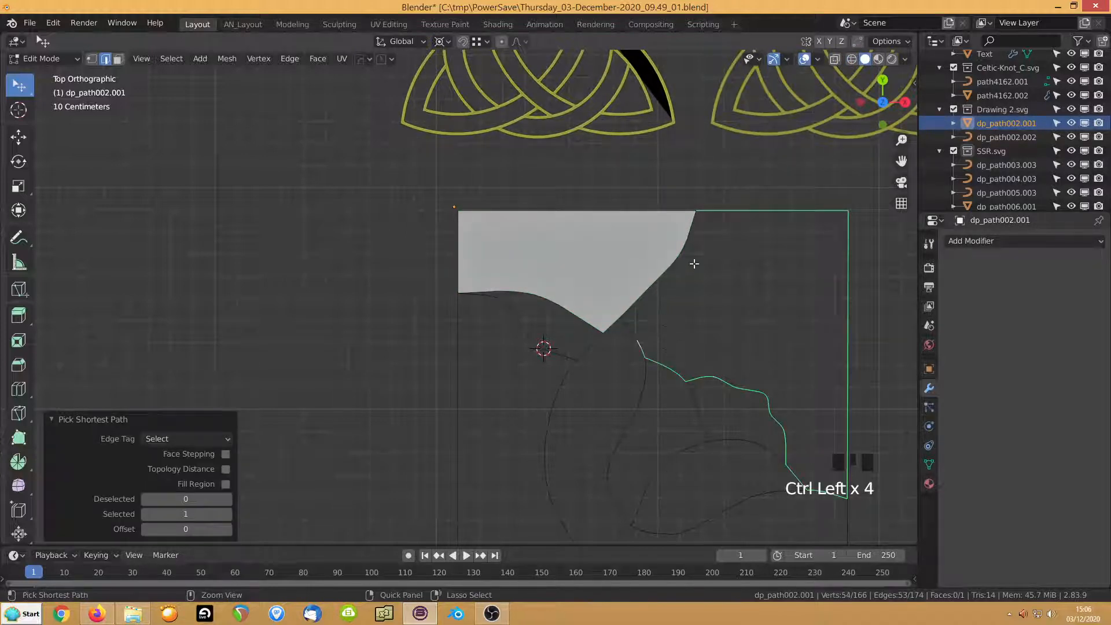
pyautogui.keyDown('ctrl'); pyautogui.click(697, 253); pyautogui.keyUp('ctrl')
pyautogui.keyDown('ctrl'); pyautogui.click(714, 214); pyautogui.keyUp('ctrl')
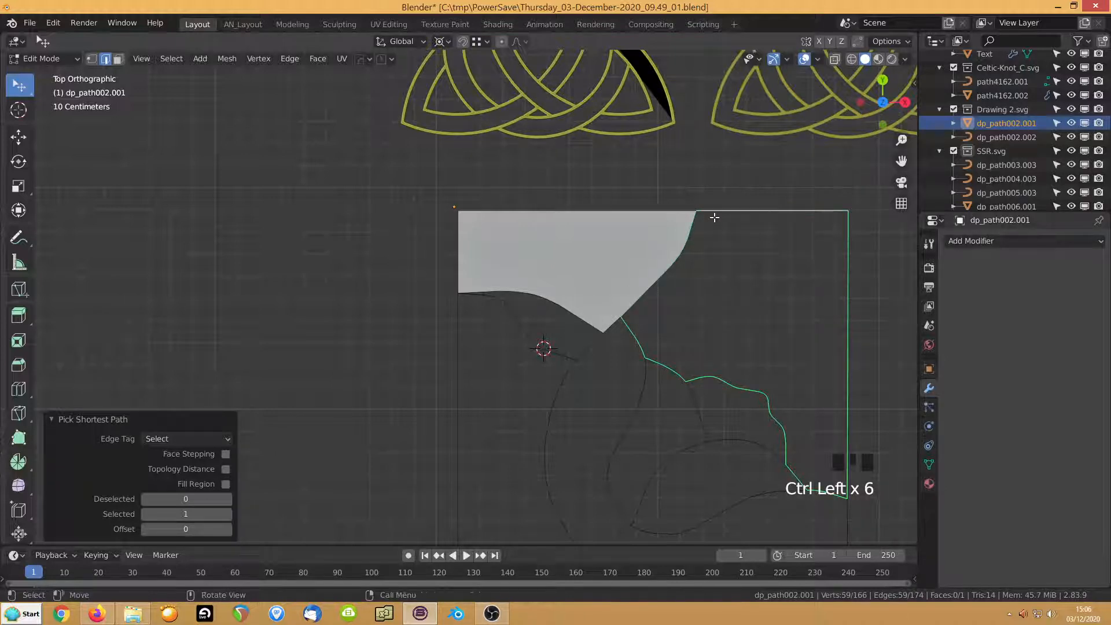
pyautogui.press('f')
# Select the outline of the small wavy-edged petal with shortest paths and fill it with a face
pyautogui.keyDown('shift'); pyautogui.moveTo(732, 338); pyautogui.dragTo(620, 337, button='middle'); pyautogui.keyUp('shift')
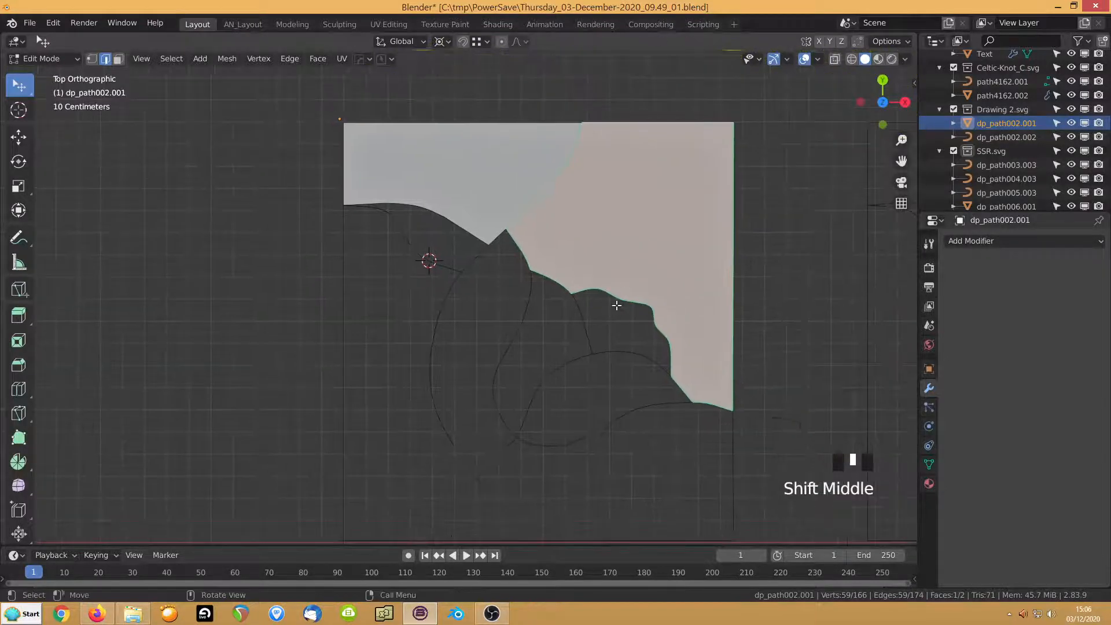
pyautogui.click(643, 335)
pyautogui.keyDown('ctrl'); pyautogui.click(625, 344); pyautogui.keyUp('ctrl')
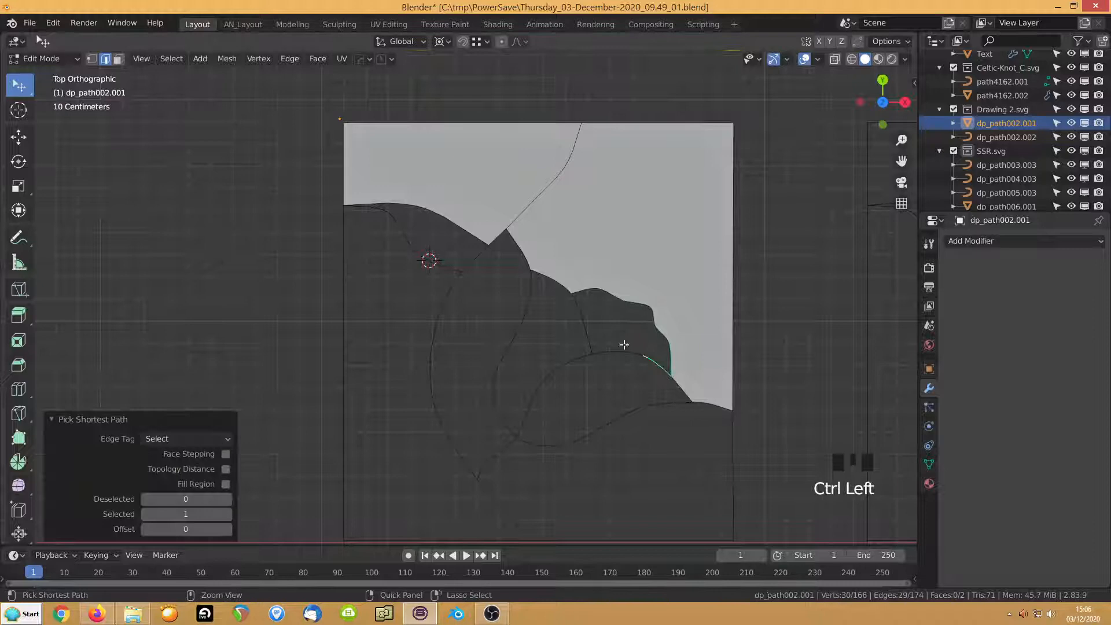
pyautogui.keyDown('ctrl'); pyautogui.click(586, 326); pyautogui.keyUp('ctrl')
pyautogui.keyDown('ctrl'); pyautogui.click(626, 304); pyautogui.keyUp('ctrl')
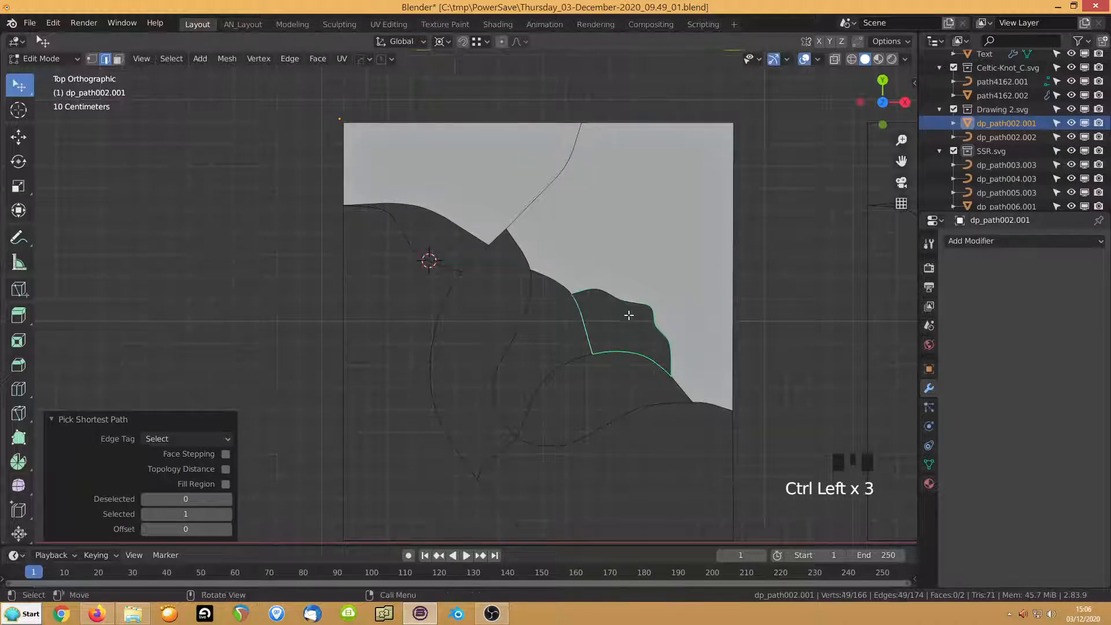
pyautogui.press('f')
# Select the closed outline of the wide lower petal beneath the wavy one and fill it with a face
pyautogui.click(568, 363)
pyautogui.keyDown('ctrl'); pyautogui.click(662, 388); pyautogui.keyUp('ctrl')
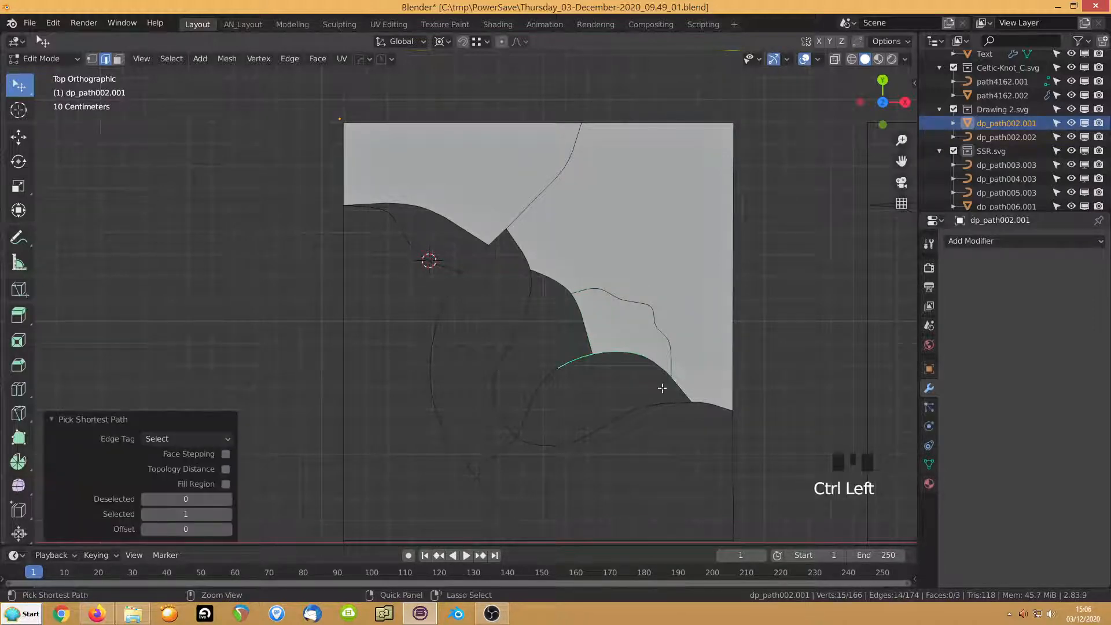
pyautogui.keyDown('ctrl'); pyautogui.click(632, 403); pyautogui.keyUp('ctrl')
pyautogui.keyDown('ctrl'); pyautogui.click(537, 436); pyautogui.keyUp('ctrl')
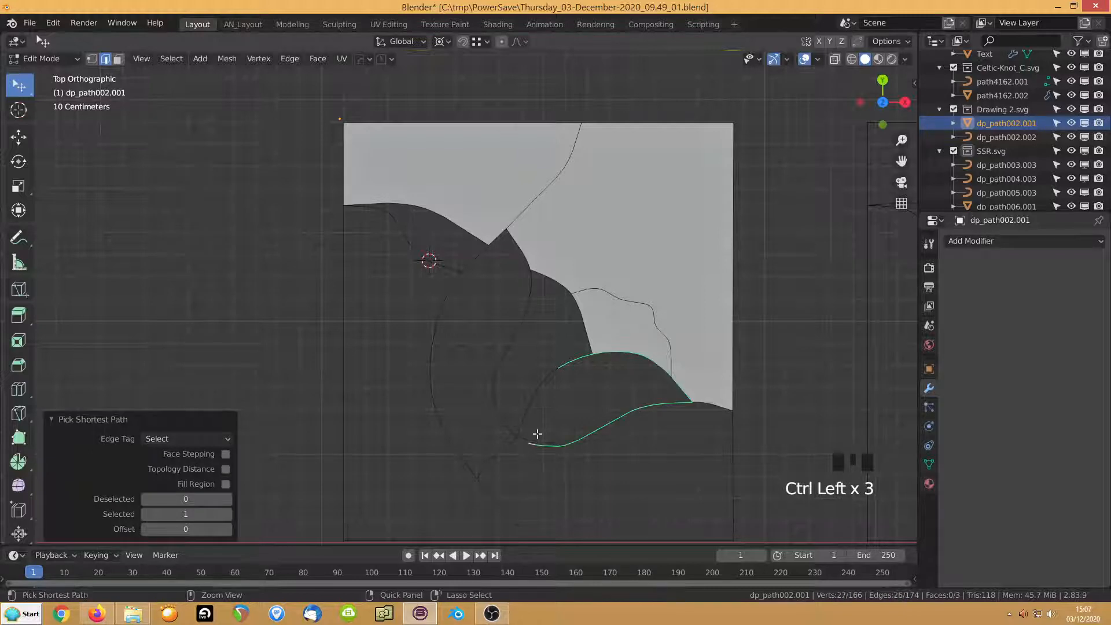
pyautogui.keyDown('ctrl'); pyautogui.click(565, 373); pyautogui.keyUp('ctrl')
pyautogui.press('f')
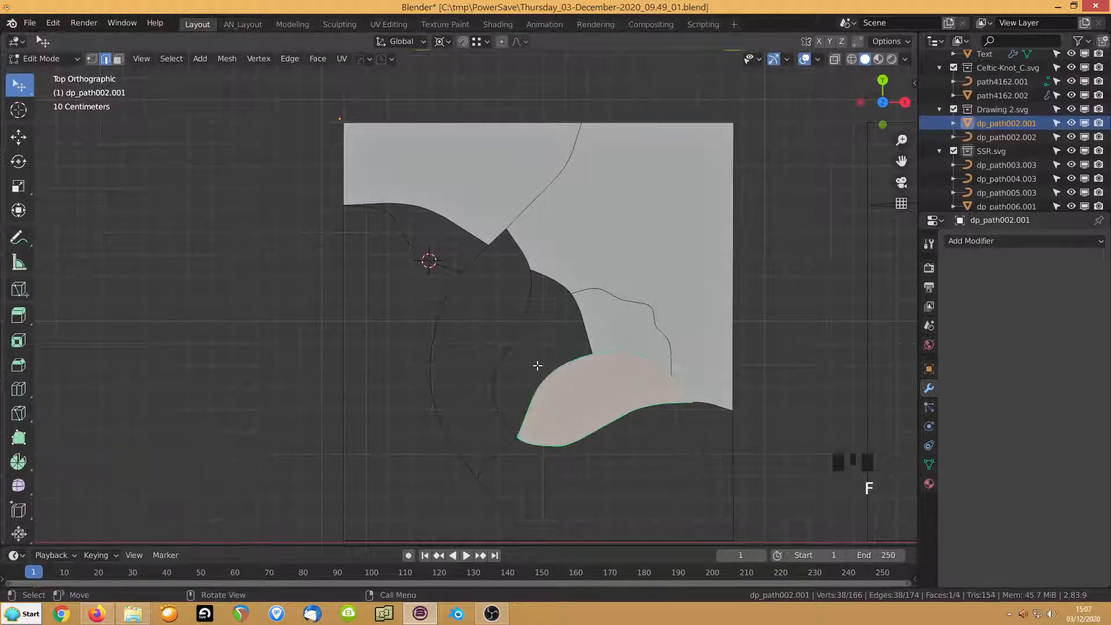
# Select the outline of the S-shaped middle petal with shortest paths and fill it with a face
pyautogui.click(550, 365)
pyautogui.keyDown('ctrl'); pyautogui.click(513, 392); pyautogui.keyUp('ctrl')
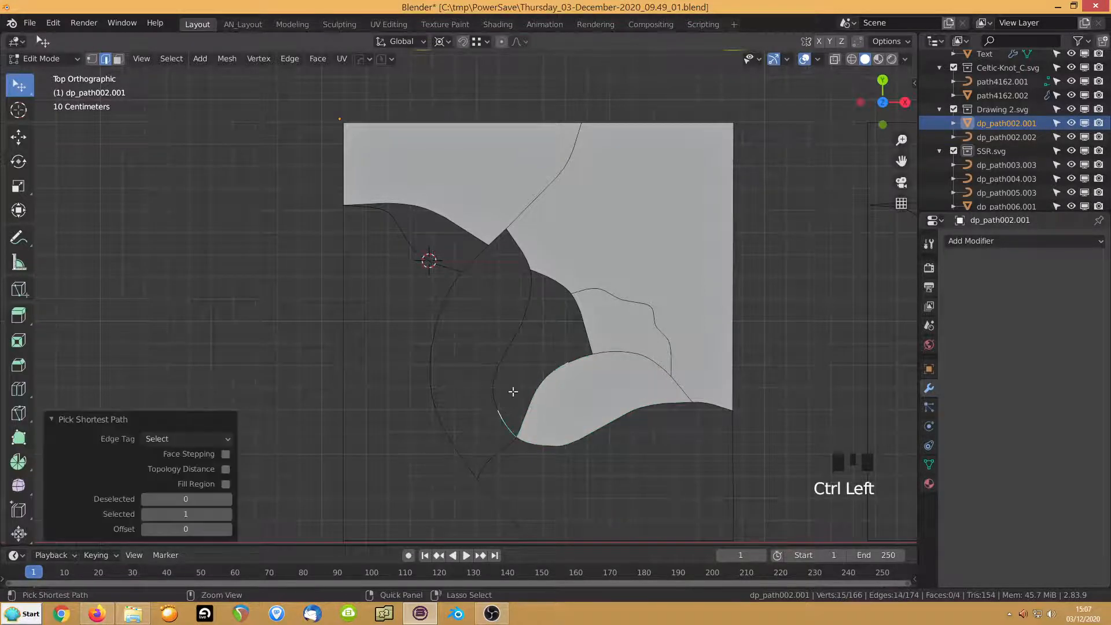
pyautogui.keyDown('ctrl'); pyautogui.click(543, 304); pyautogui.keyUp('ctrl')
pyautogui.keyDown('ctrl'); pyautogui.click(573, 313); pyautogui.keyUp('ctrl')
pyautogui.keyDown('ctrl'); pyautogui.click(551, 367); pyautogui.keyUp('ctrl')
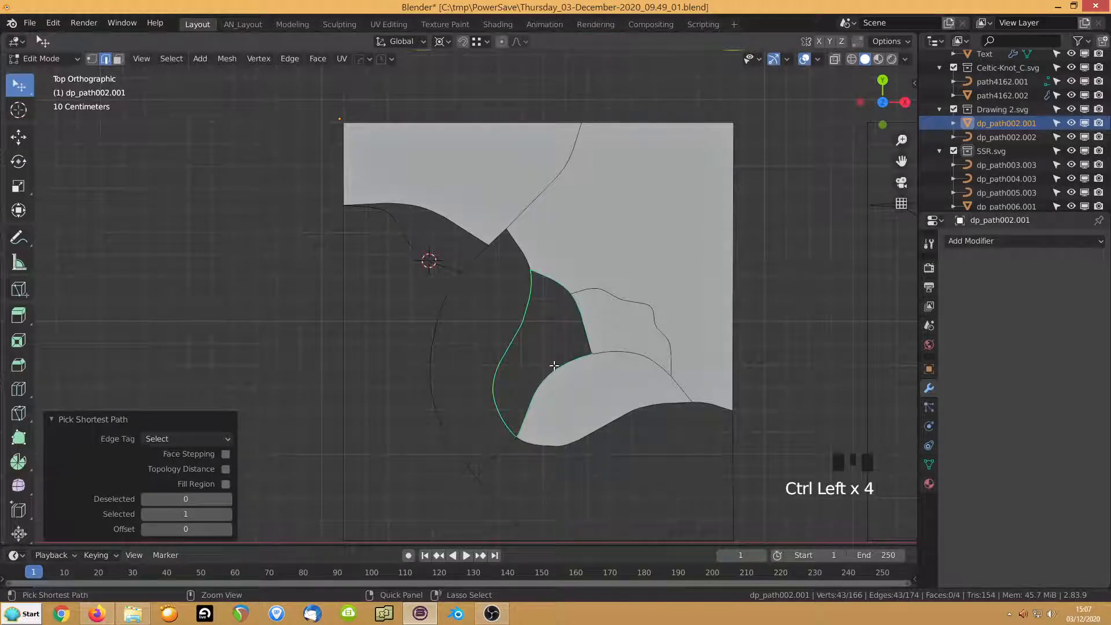
pyautogui.press('f')
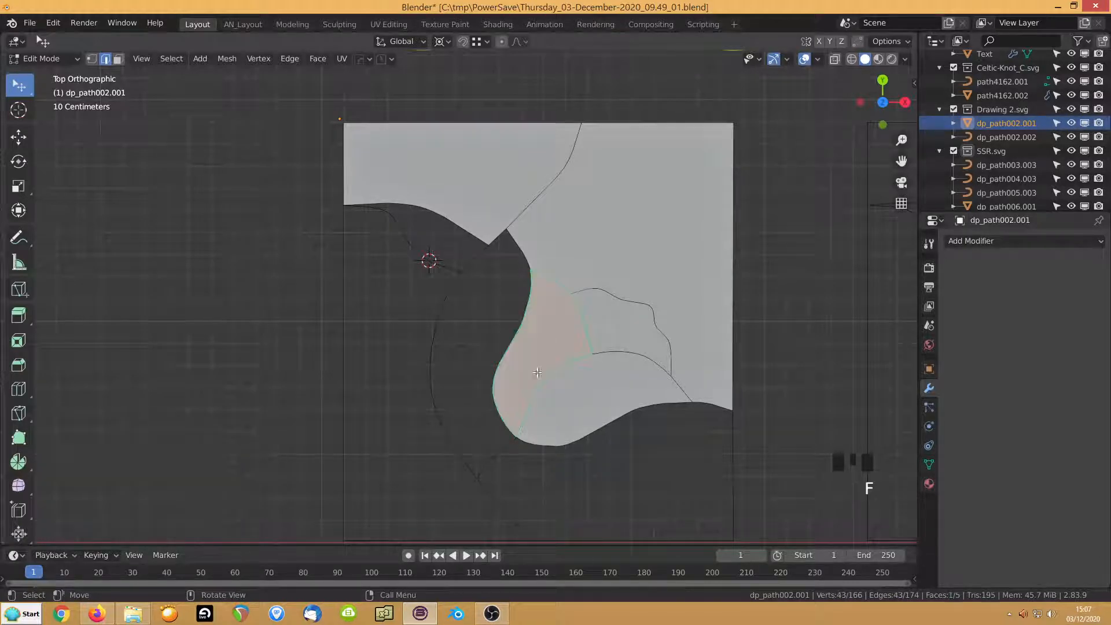
# Select the outline of the large crescent-shaped outer petal with shortest paths and fill it with a face
pyautogui.click(450, 314)
pyautogui.keyDown('ctrl'); pyautogui.click(487, 260); pyautogui.keyUp('ctrl')
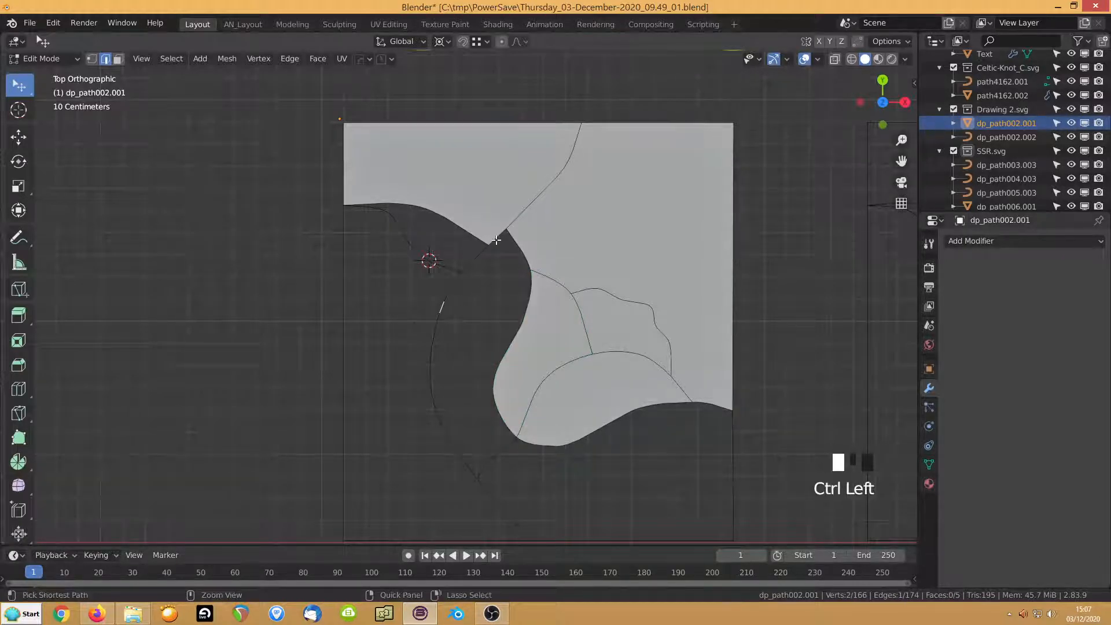
pyautogui.keyDown('ctrl'); pyautogui.click(524, 297); pyautogui.keyUp('ctrl')
pyautogui.keyDown('ctrl'); pyautogui.click(497, 417); pyautogui.keyUp('ctrl')
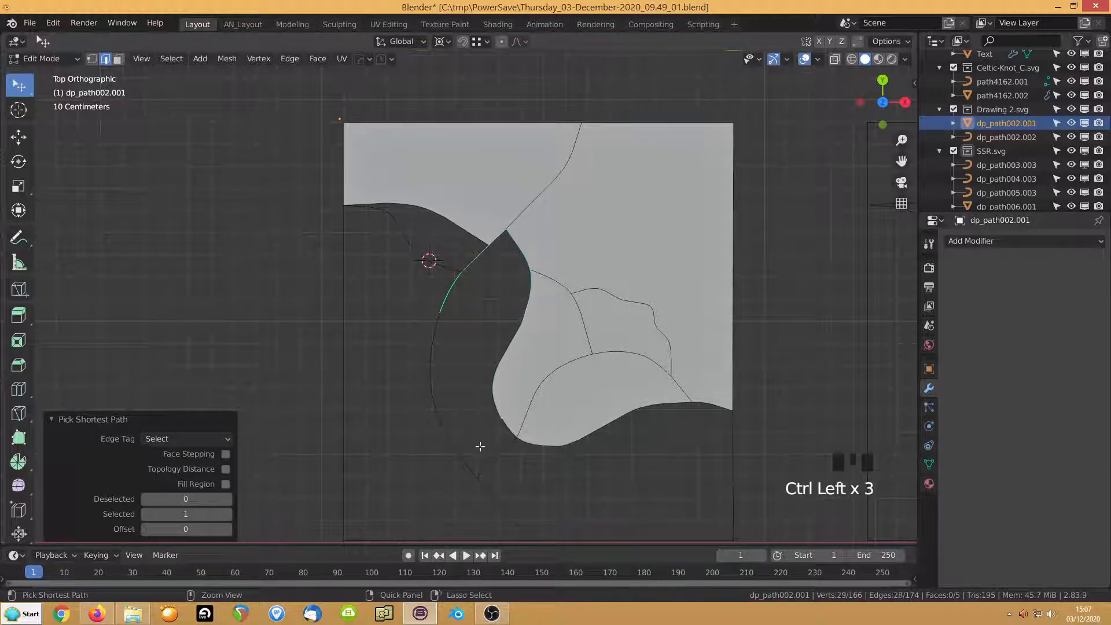
pyautogui.keyDown('ctrl'); pyautogui.click(479, 444); pyautogui.keyUp('ctrl')
pyautogui.keyDown('ctrl'); pyautogui.click(437, 389); pyautogui.keyUp('ctrl')
pyautogui.keyDown('ctrl'); pyautogui.click(447, 313); pyautogui.keyUp('ctrl')
pyautogui.press('f')
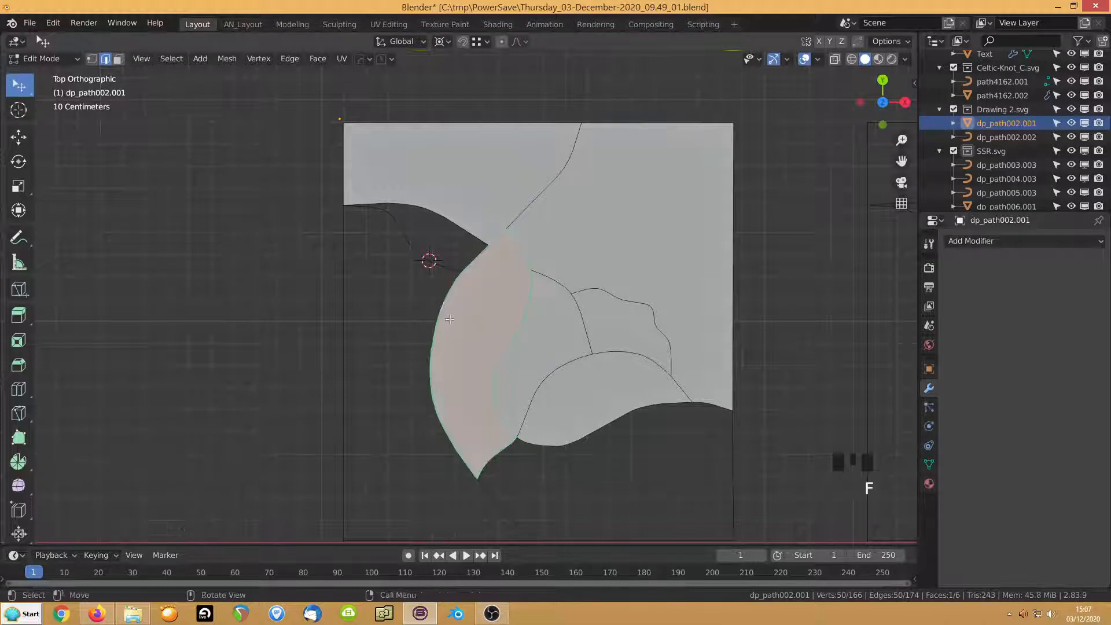
# Select both curves of the narrow leaf beside the crescent petal and fill the leaf with a face
pyautogui.click(409, 212)
pyautogui.keyDown('ctrl'); pyautogui.click(463, 247); pyautogui.keyUp('ctrl')
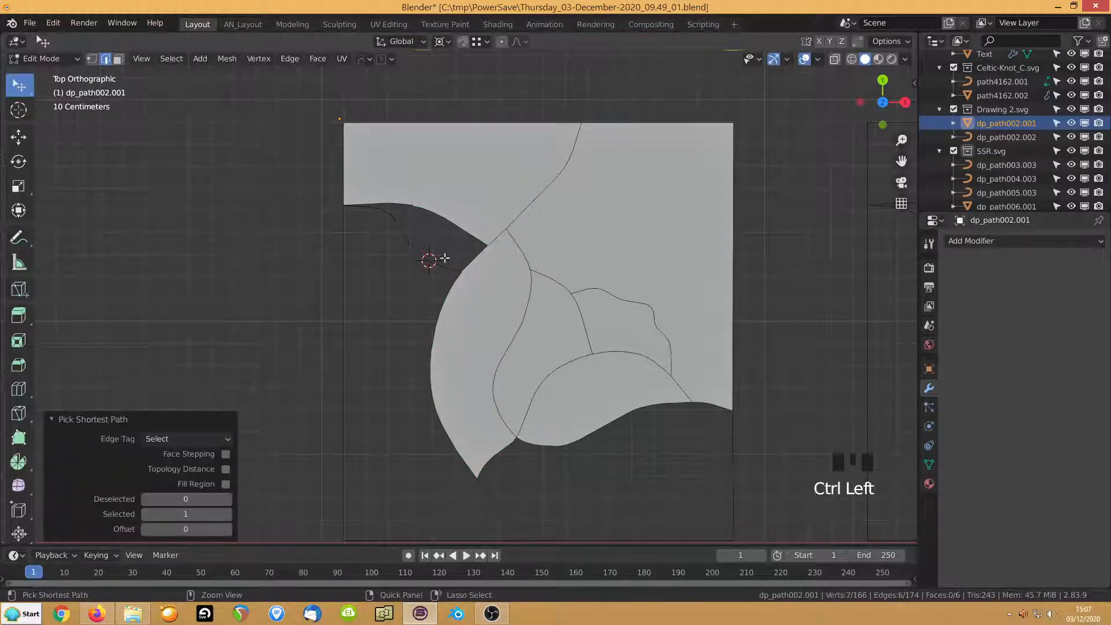
pyautogui.keyDown('ctrl'); pyautogui.click(434, 244); pyautogui.keyUp('ctrl')
pyautogui.keyDown('ctrl'); pyautogui.click(392, 208); pyautogui.keyUp('ctrl')
pyautogui.keyDown('ctrl'); pyautogui.click(393, 208); pyautogui.keyUp('ctrl')
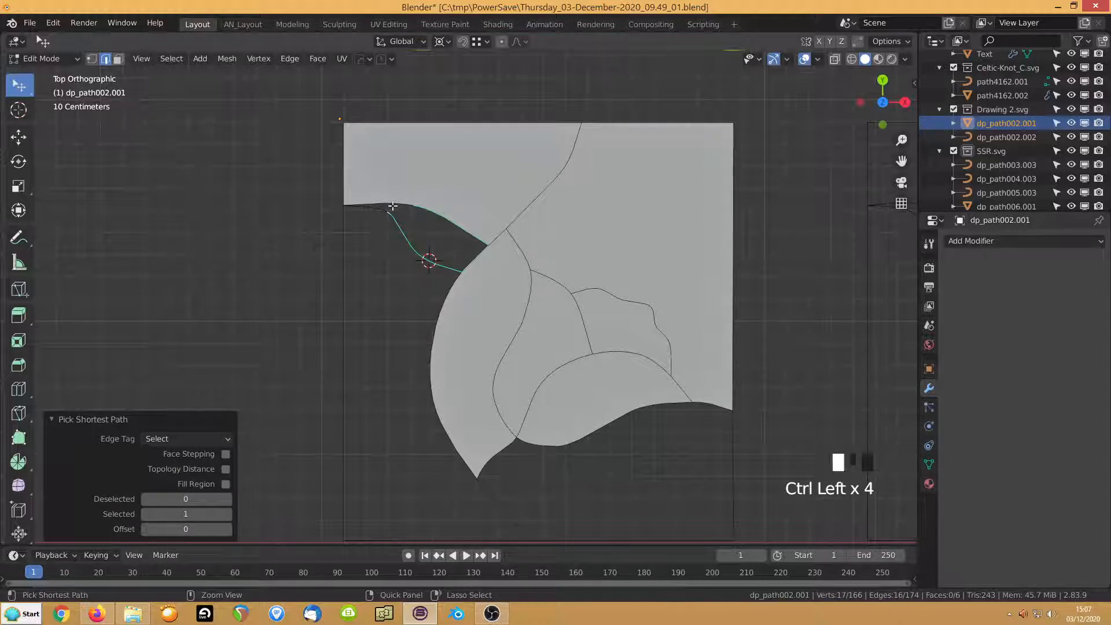
pyautogui.keyDown('ctrl'); pyautogui.click(434, 226); pyautogui.keyUp('ctrl')
pyautogui.press('f')
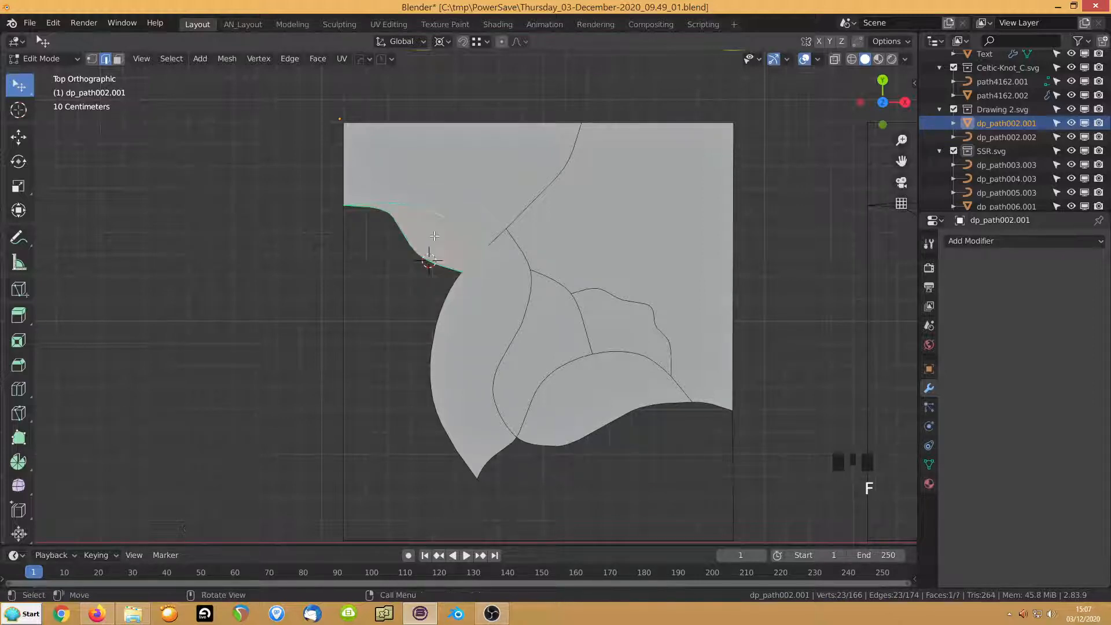
# Select the closed outline of the lower-left background region, correcting the missed leaf edges, and fill it with a face
pyautogui.click(359, 216)
pyautogui.keyDown('ctrl'); pyautogui.click(426, 315); pyautogui.keyUp('ctrl')
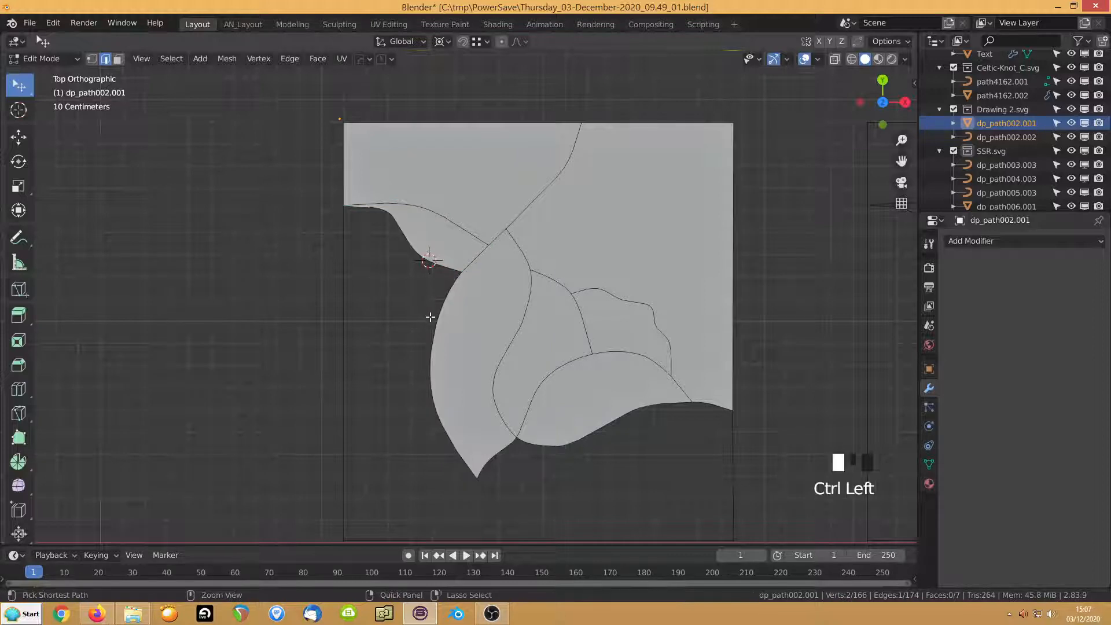
pyautogui.keyDown('shift'); pyautogui.moveTo(417, 338); pyautogui.dragTo(434, 214, button='middle'); pyautogui.keyUp('shift')
pyautogui.keyDown('ctrl'); pyautogui.click(502, 393); pyautogui.keyUp('ctrl')
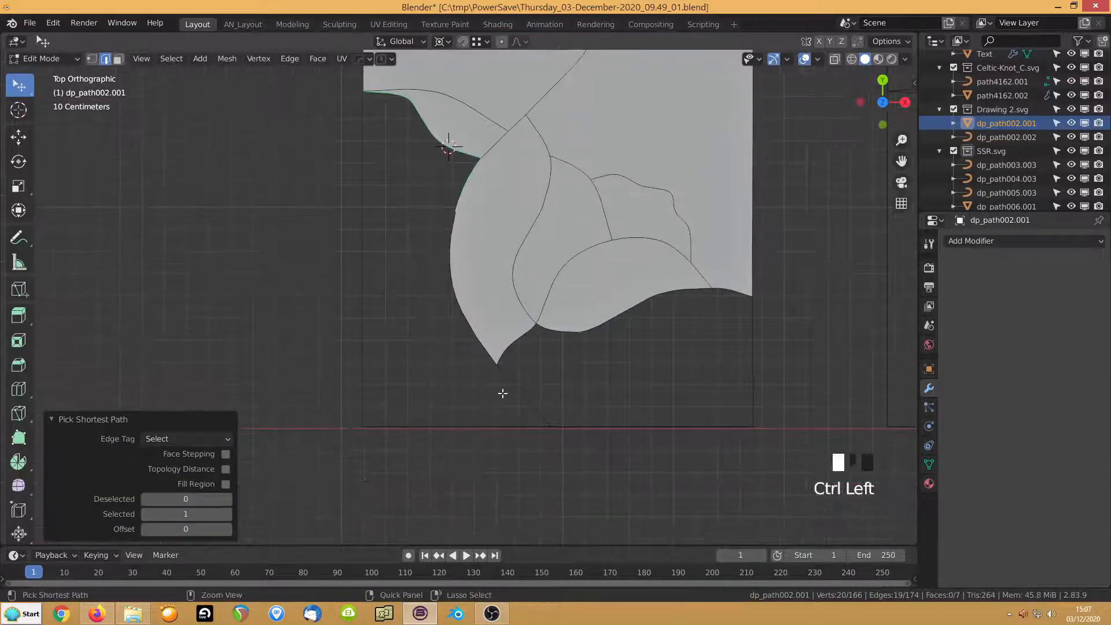
pyautogui.keyDown('ctrl'); pyautogui.click(392, 410); pyautogui.keyUp('ctrl')
pyautogui.keyDown('ctrl'); pyautogui.click(371, 133); pyautogui.keyUp('ctrl')
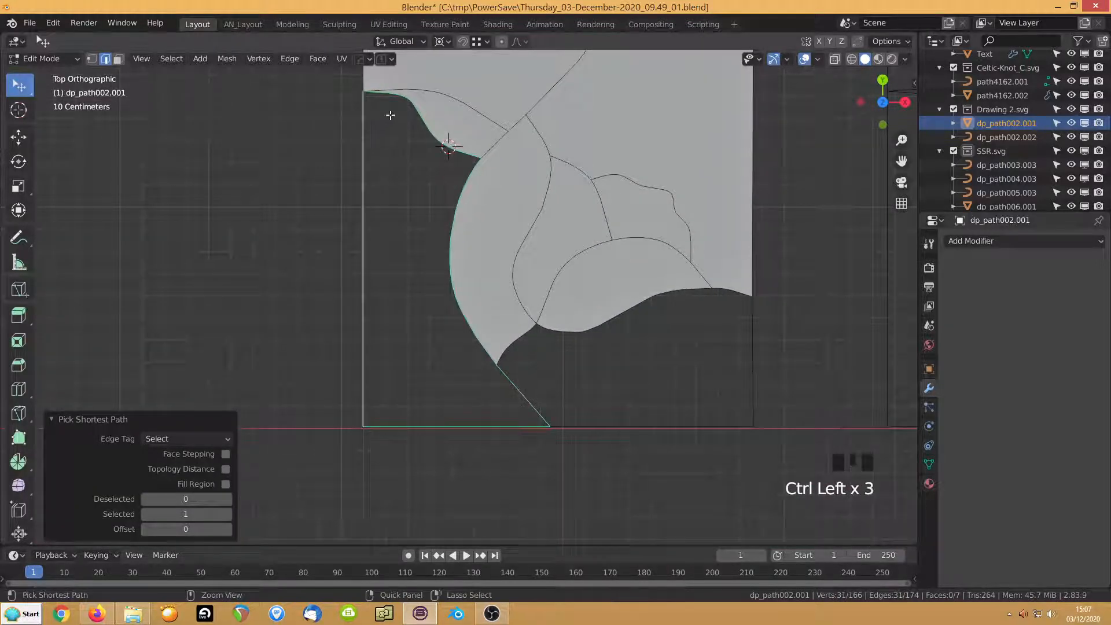
pyautogui.keyDown('ctrl'); pyautogui.click(409, 118); pyautogui.keyUp('ctrl')
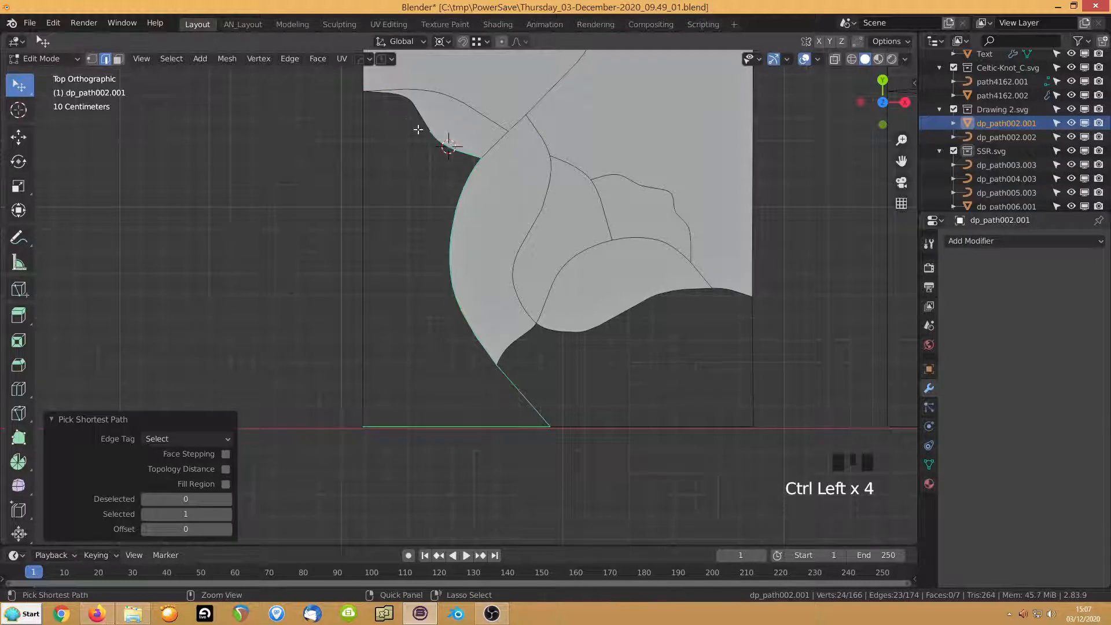
pyautogui.keyDown('shift'); pyautogui.click(397, 136); pyautogui.keyUp('shift')
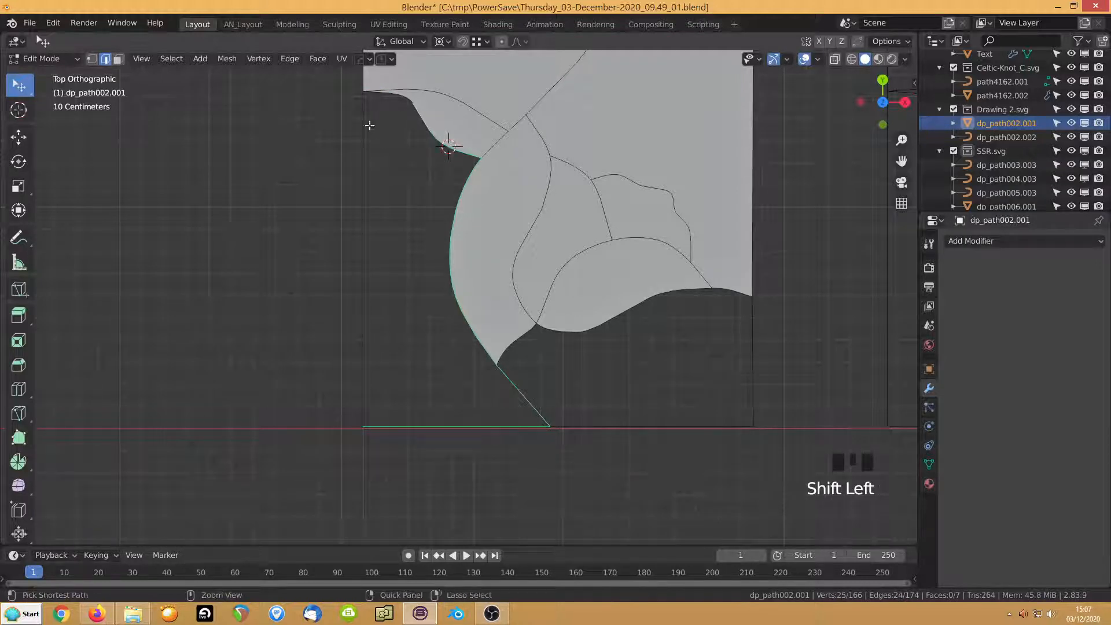
pyautogui.keyDown('ctrl'); pyautogui.click(383, 141); pyautogui.keyUp('ctrl')
pyautogui.press('f')
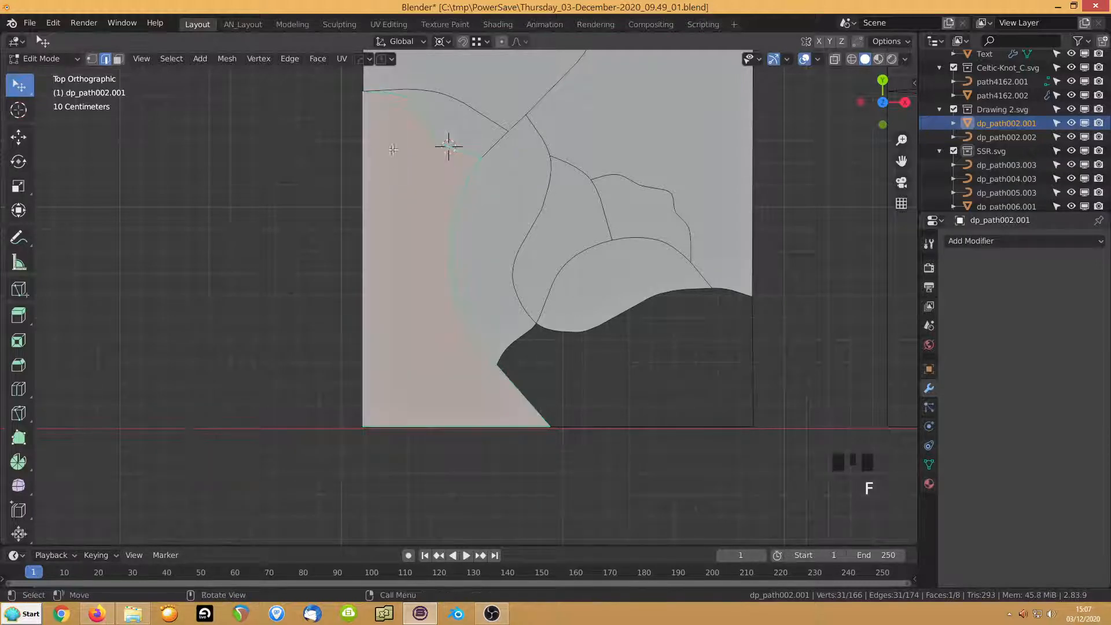
# Select the closed outline of the remaining lower-right background region with shortest paths and fill it with a face
pyautogui.click(534, 340)
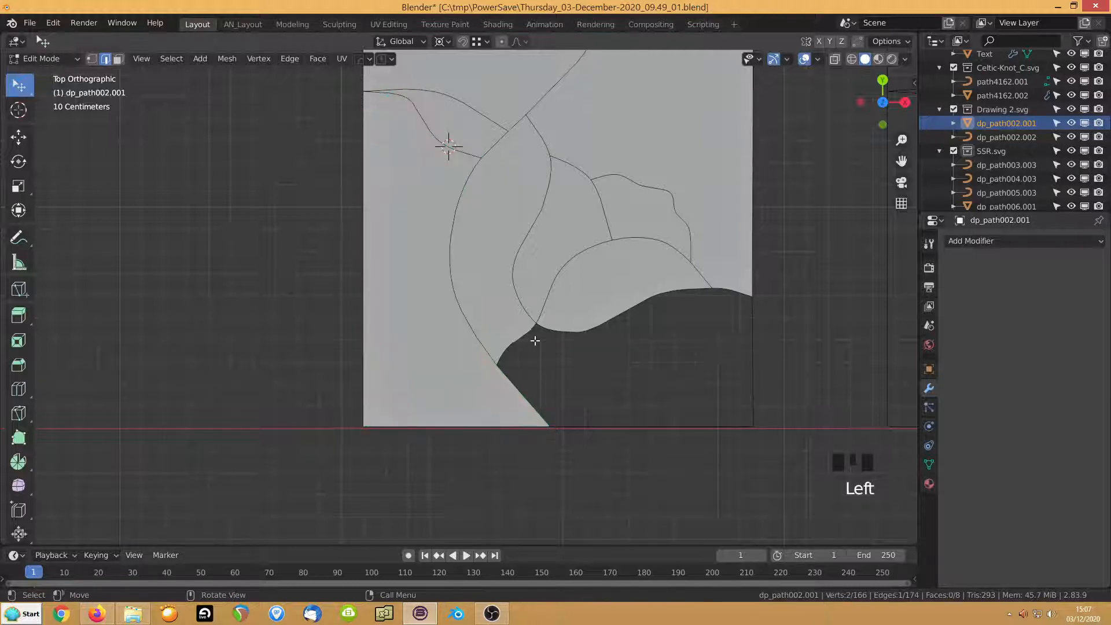
pyautogui.keyDown('ctrl'); pyautogui.click(663, 331); pyautogui.keyUp('ctrl')
pyautogui.keyDown('ctrl'); pyautogui.click(711, 298); pyautogui.keyUp('ctrl')
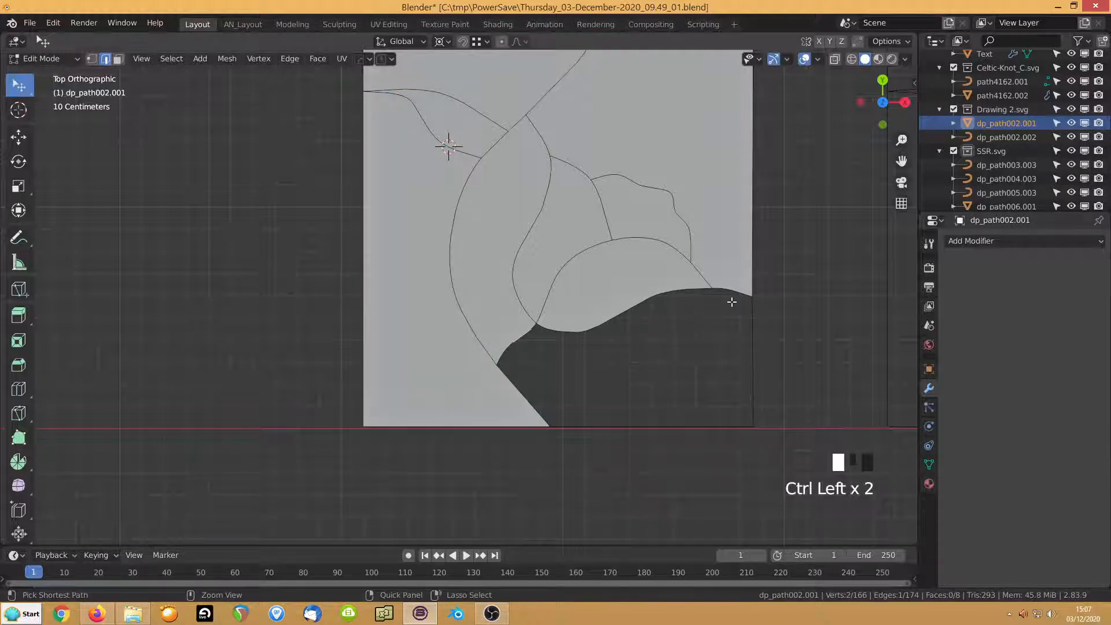
pyautogui.keyDown('ctrl'); pyautogui.click(631, 417); pyautogui.keyUp('ctrl')
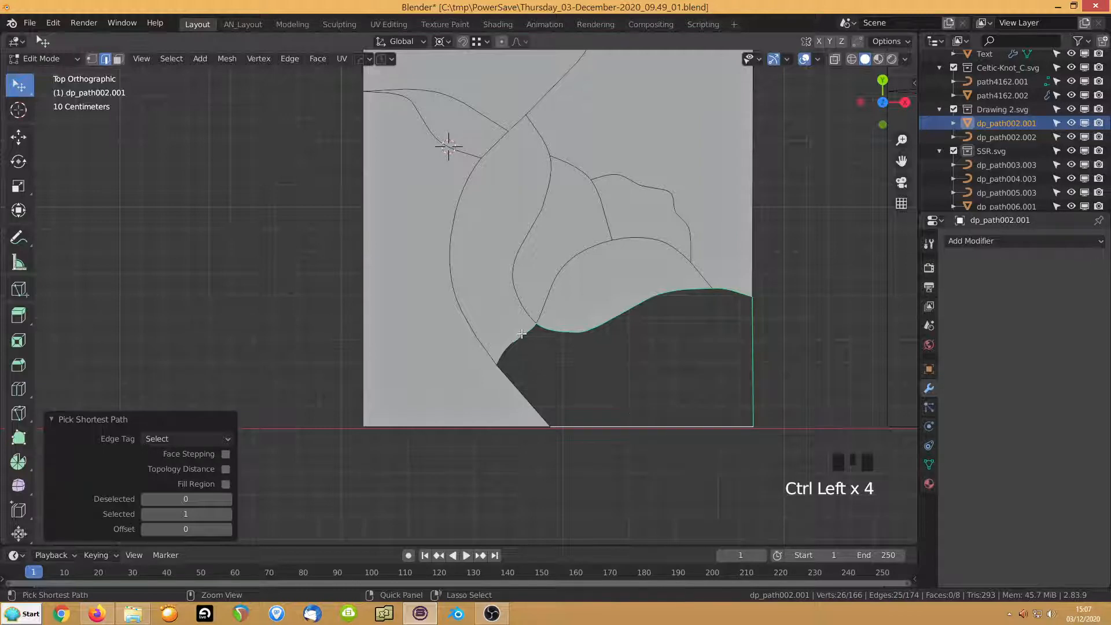
pyautogui.keyDown('ctrl'); pyautogui.click(524, 342); pyautogui.keyUp('ctrl')
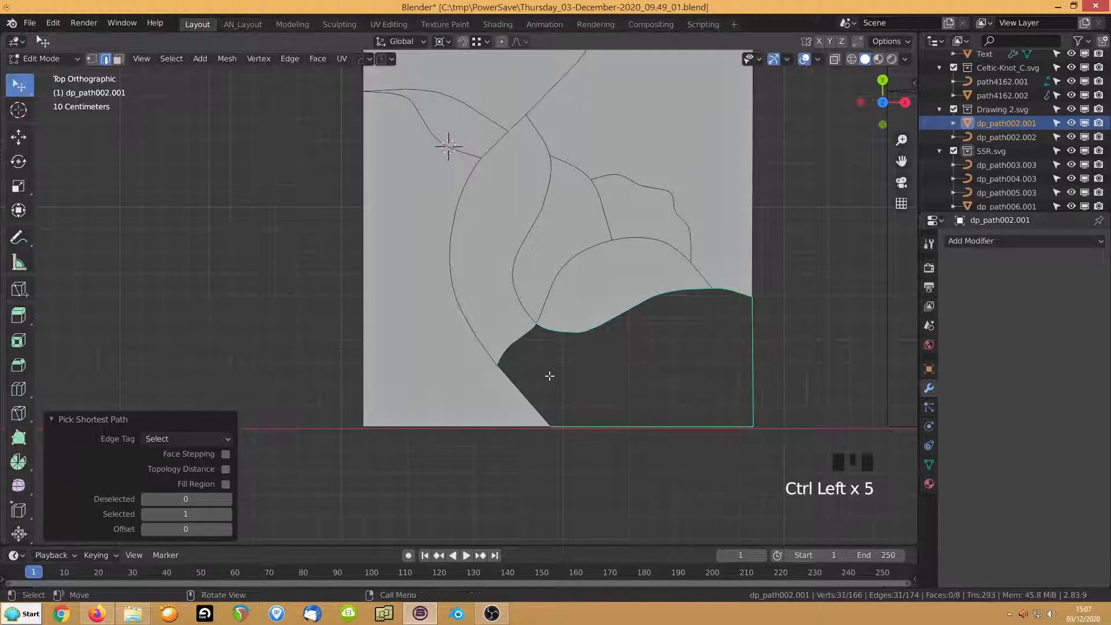
pyautogui.press('f')
# Switch to face selection and select all faces of the flower mesh
pyautogui.scroll(-3, 551, 377)
pyautogui.moveTo(528, 374); pyautogui.dragTo(507, 341, button='middle')
pyautogui.press('3')
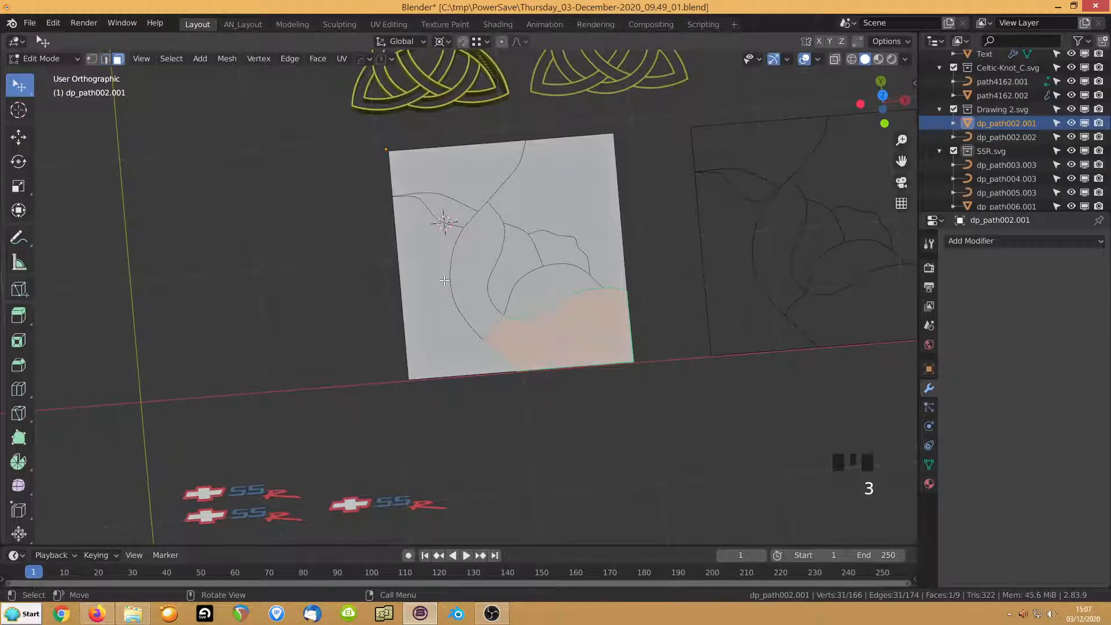
pyautogui.press('a')
pyautogui.scroll(5, 465, 294)
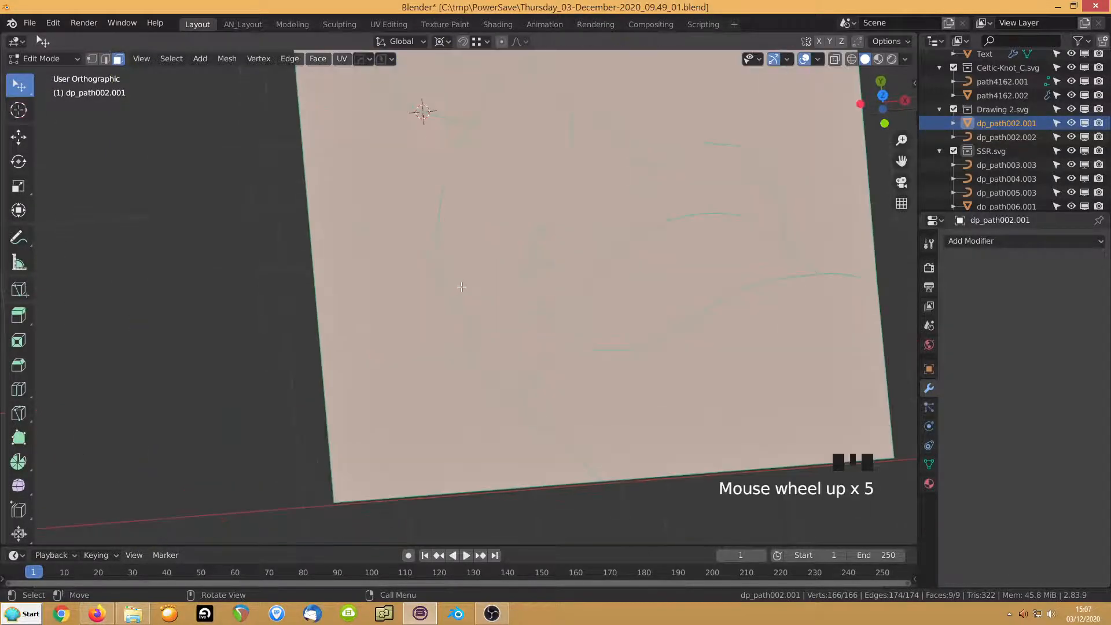
pyautogui.keyDown('shift'); pyautogui.moveTo(521, 151); pyautogui.dragTo(368, 330, button='middle'); pyautogui.keyUp('shift')
pyautogui.scroll(2, 368, 329)
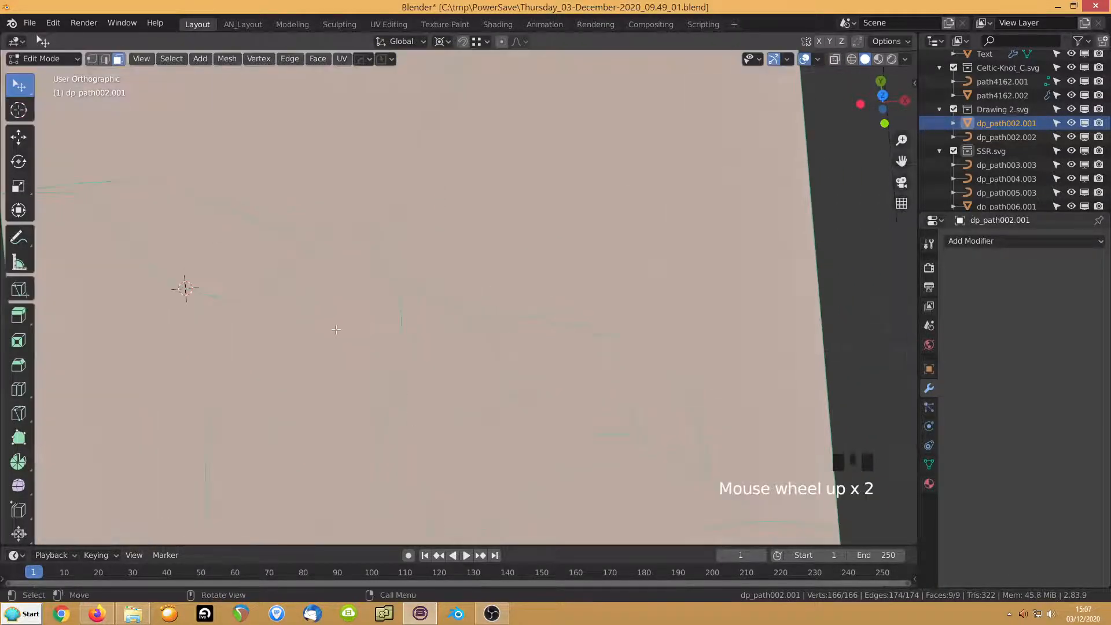
pyautogui.press('i')
pyautogui.press('i')
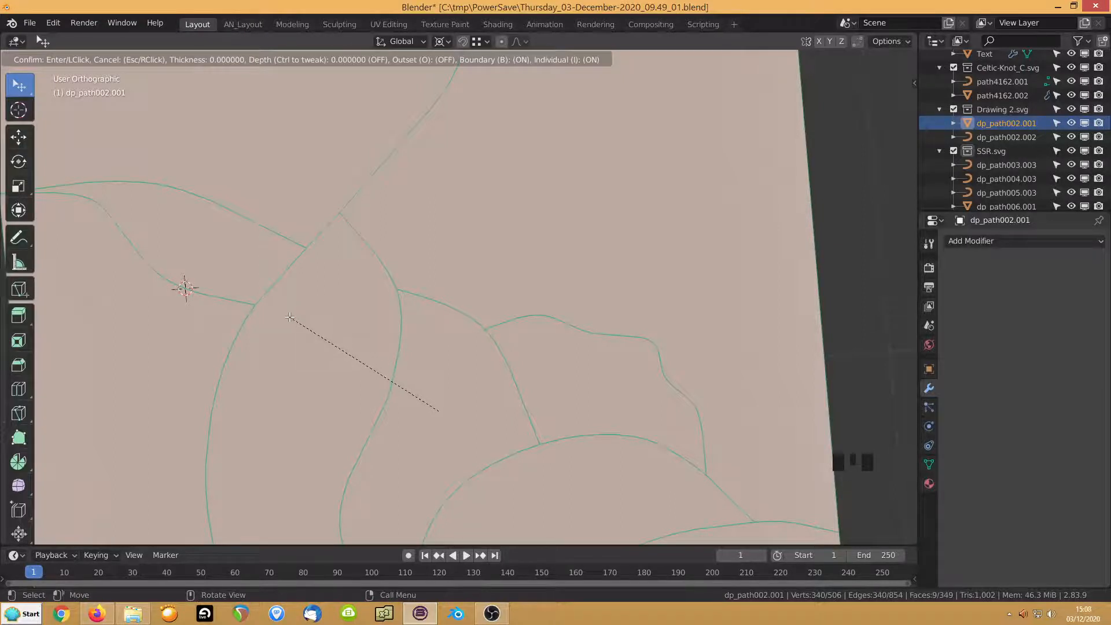
pyautogui.press('i')
pyautogui.press('Escape')
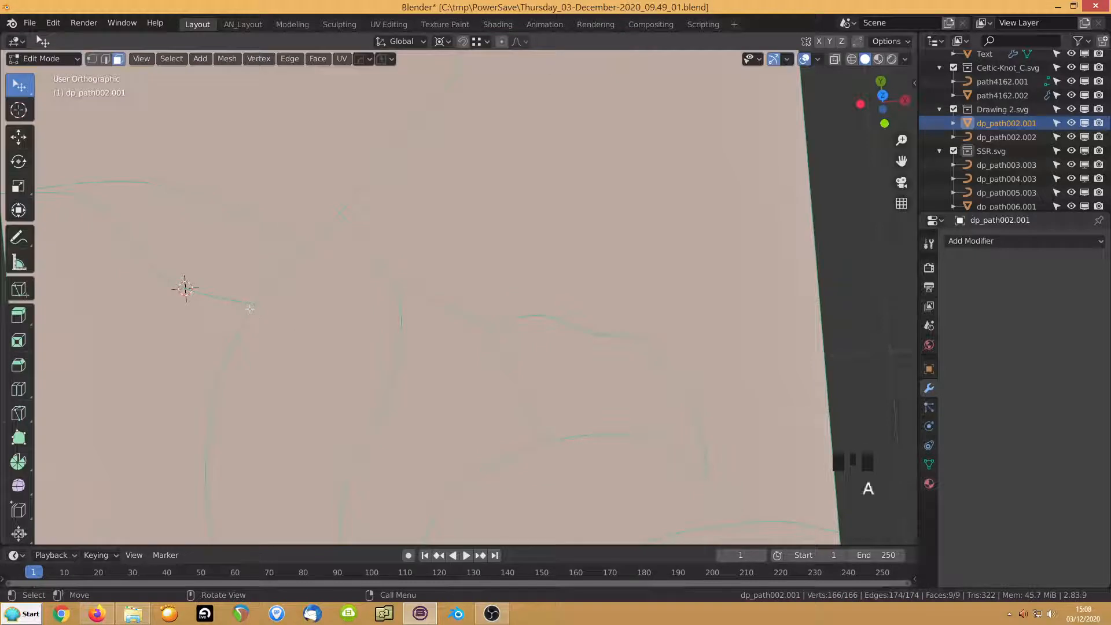
# Try an individual inset of all the flower mesh's faces and undo it
pyautogui.press('i')
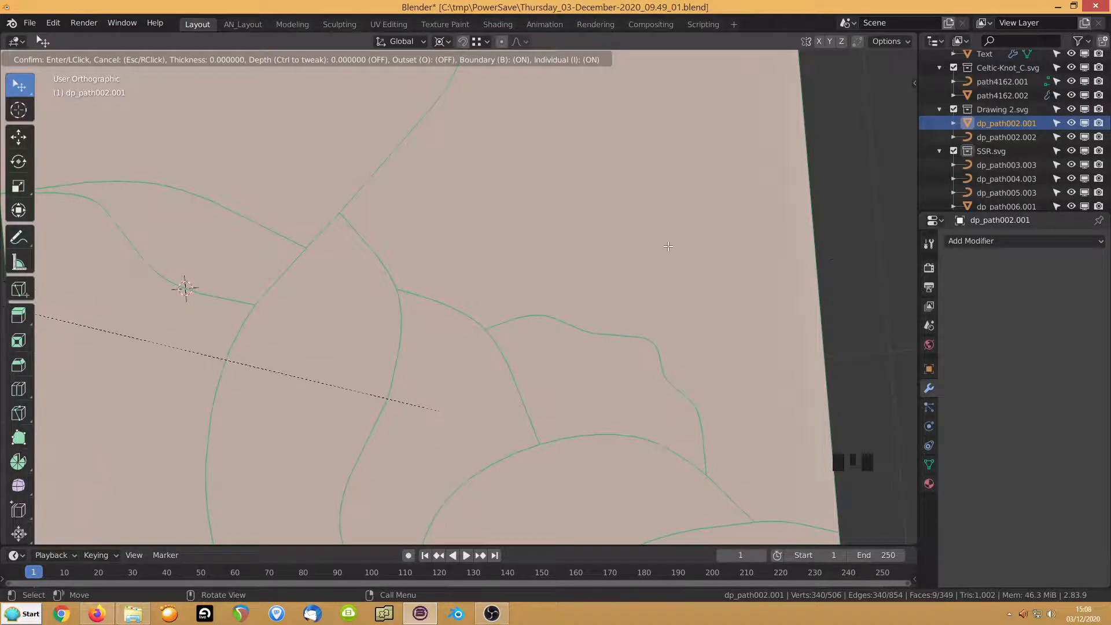
pyautogui.press('Return')
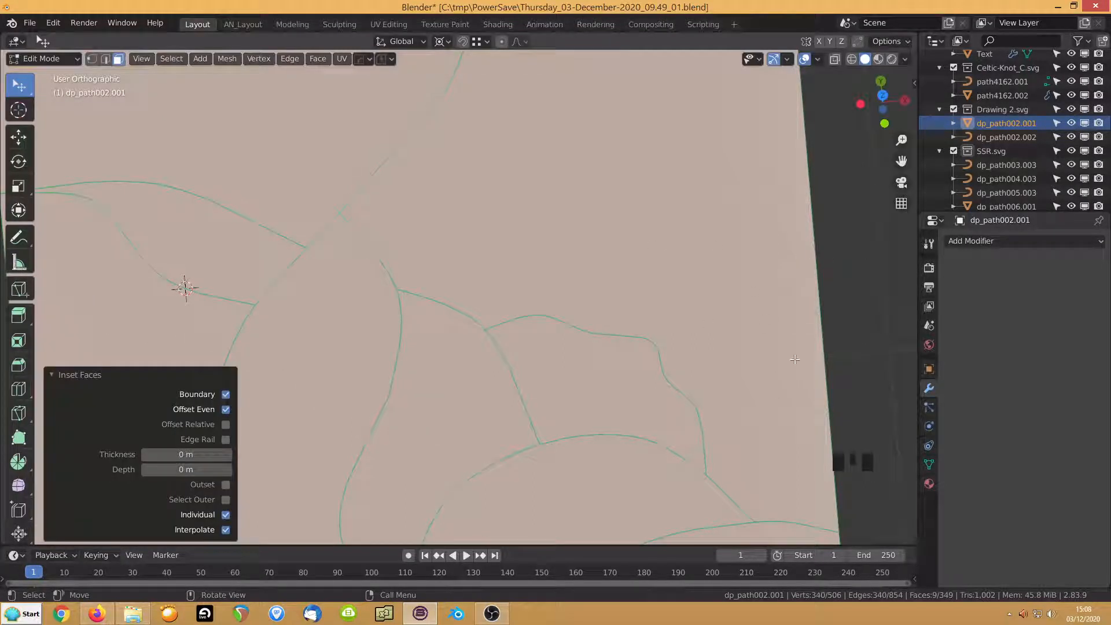
pyautogui.scroll(-4, 652, 375)
pyautogui.moveTo(652, 374); pyautogui.dragTo(607, 288, button='middle')
pyautogui.hotkey('ctrl', 'z')
# Select the entire flower mesh and merge its duplicate vertices by distance with a 0.001 m threshold
pyautogui.press('a')
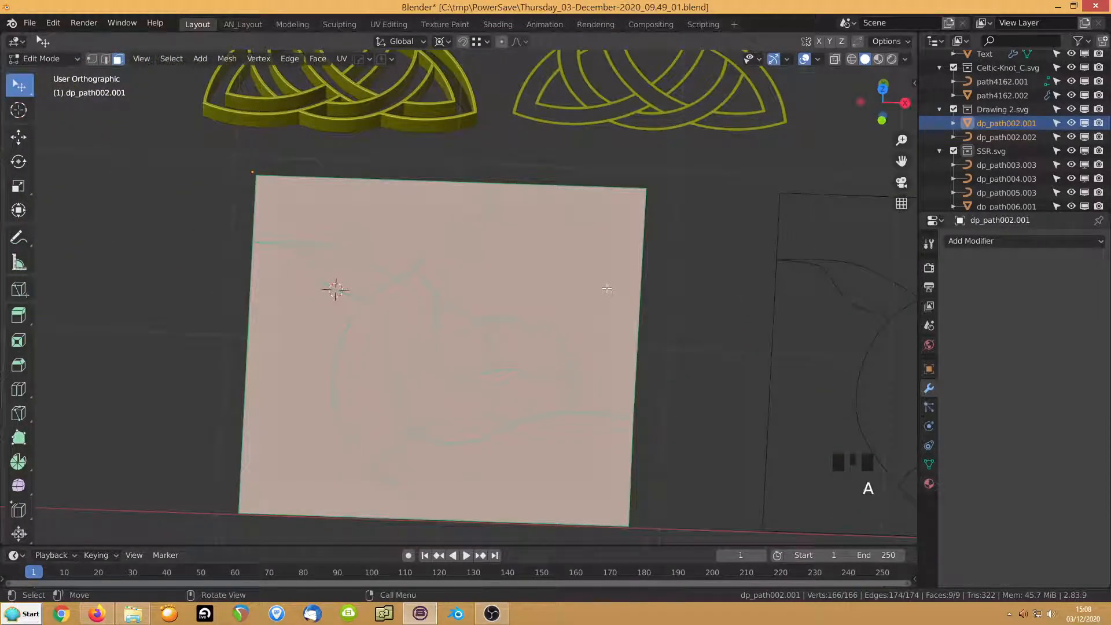
pyautogui.press('m')
pyautogui.press('b')
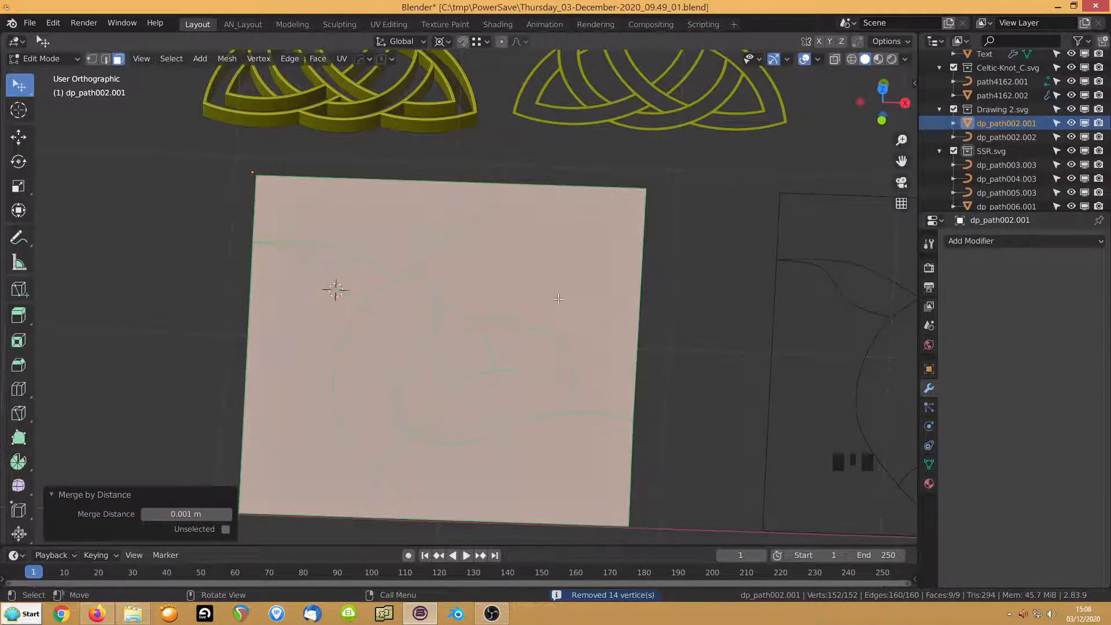
# Select all faces with the upper-right background face active and inset them individually by about 0.001073 m
pyautogui.click(537, 273)
pyautogui.press('a')
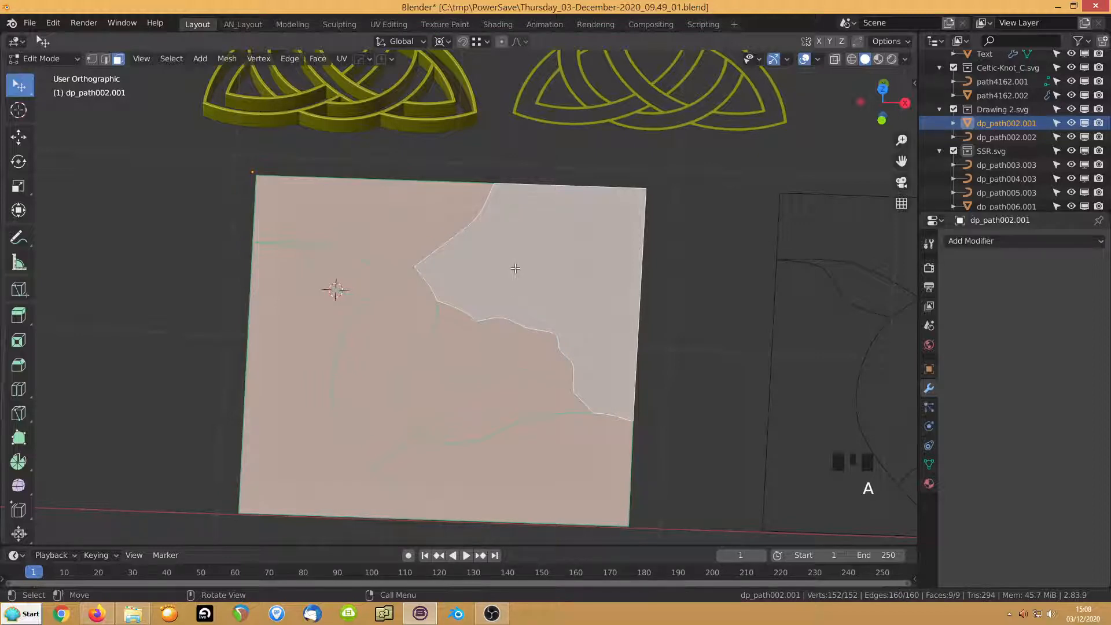
pyautogui.press('i')
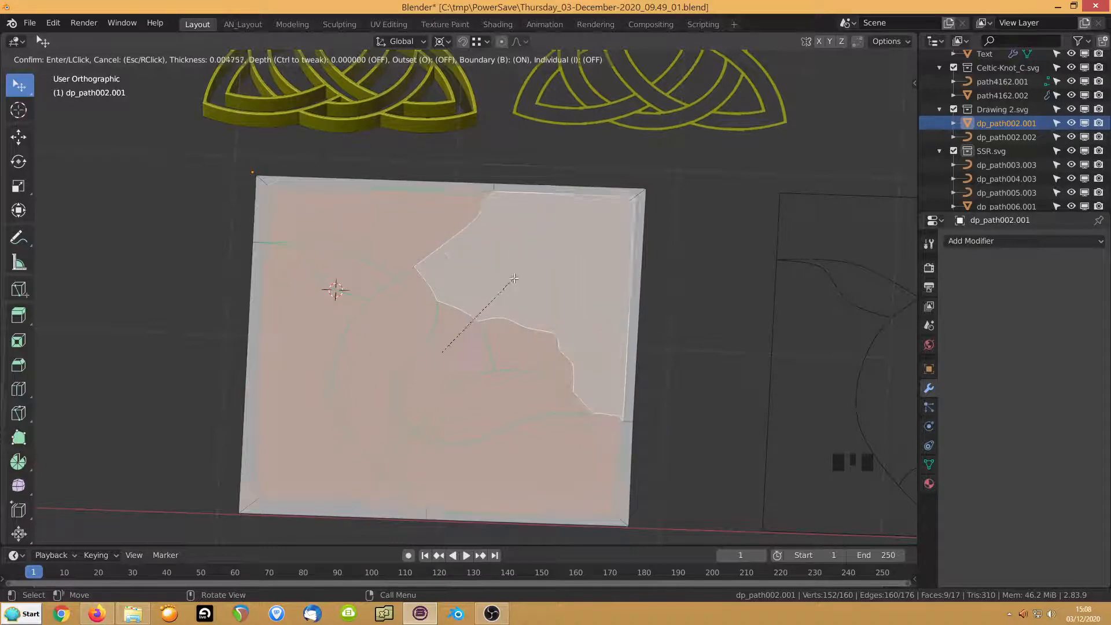
pyautogui.press('i')
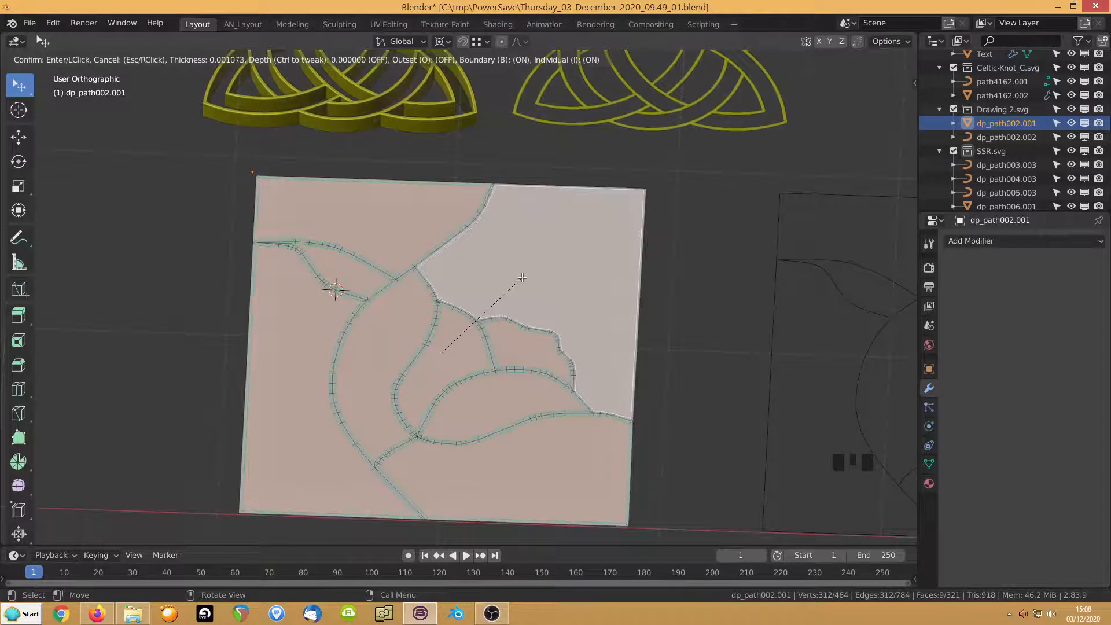
pyautogui.click(521, 286)
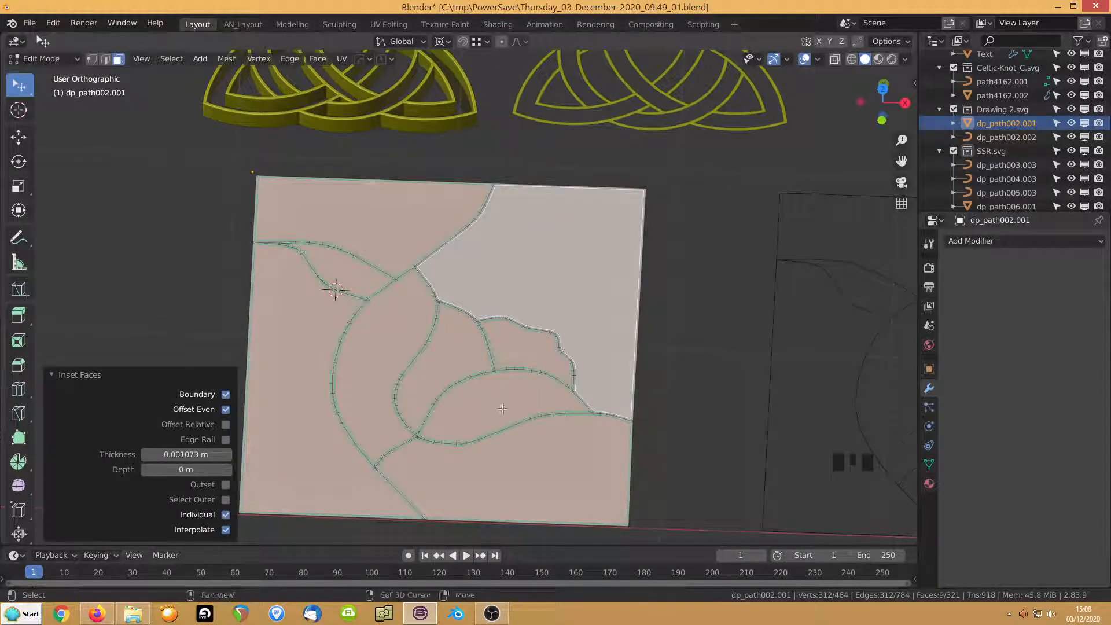
# Reduce the inset thickness to 0.000873 m so the borders no longer overlap at the petal junction
pyautogui.keyDown('shift'); pyautogui.moveTo(507, 402); pyautogui.dragTo(531, 273, button='middle'); pyautogui.keyUp('shift')
pyautogui.scroll(12, 361, 375)
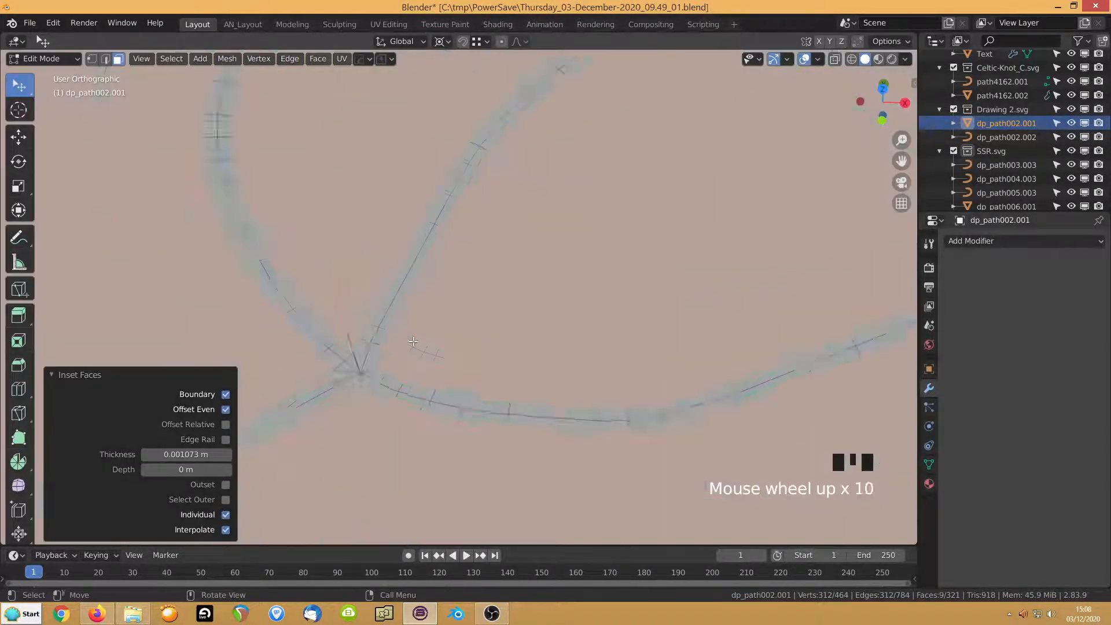
pyautogui.keyDown('shift'); pyautogui.moveTo(360, 375); pyautogui.dragTo(639, 186, button='middle'); pyautogui.keyUp('shift')
pyautogui.scroll(5, 729, 223)
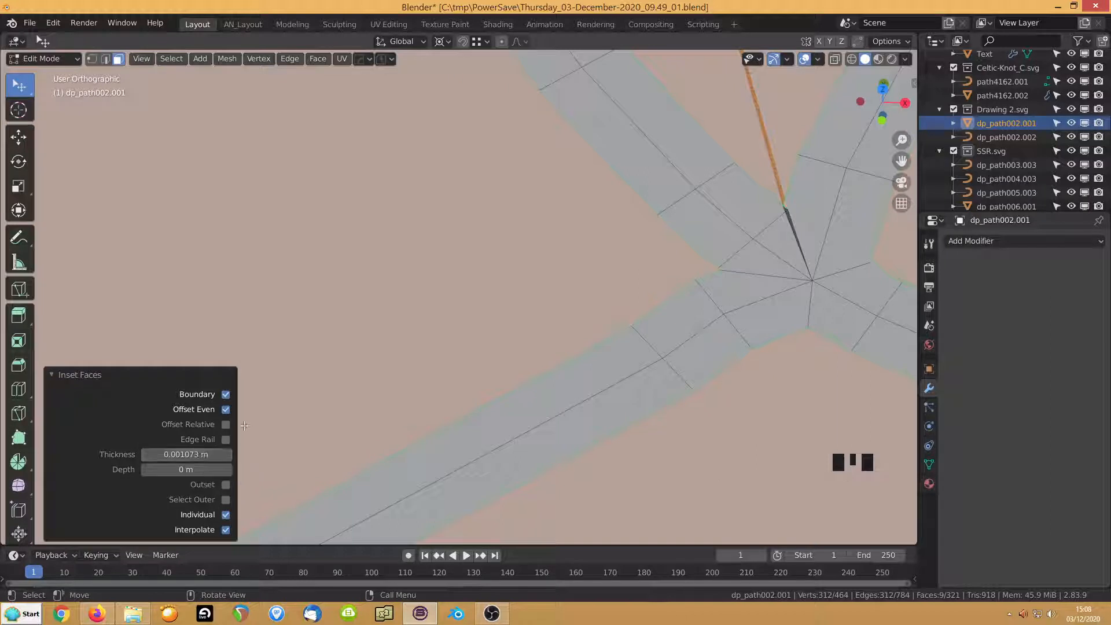
pyautogui.keyDown('shift'); pyautogui.click(206, 455); pyautogui.keyUp('shift')
pyautogui.keyDown('shift'); pyautogui.moveTo(206, 454); pyautogui.dragTo(182, 454); pyautogui.keyUp('shift')
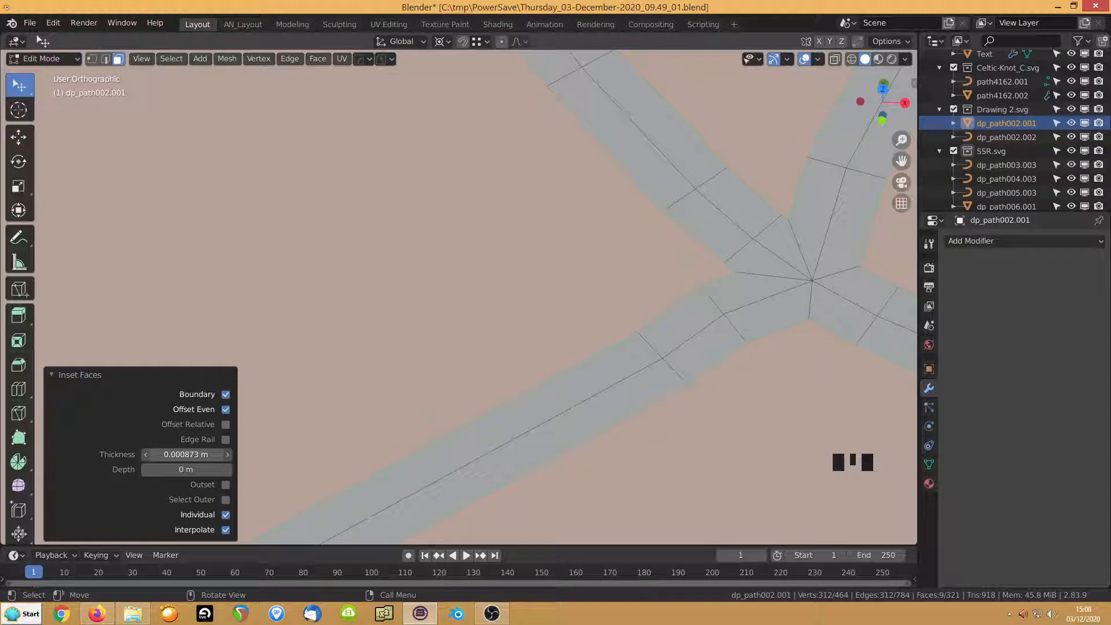
# Invert the selection, delete the narrow border faces between the regions, and return to Object Mode
pyautogui.scroll(-7, 513, 262)
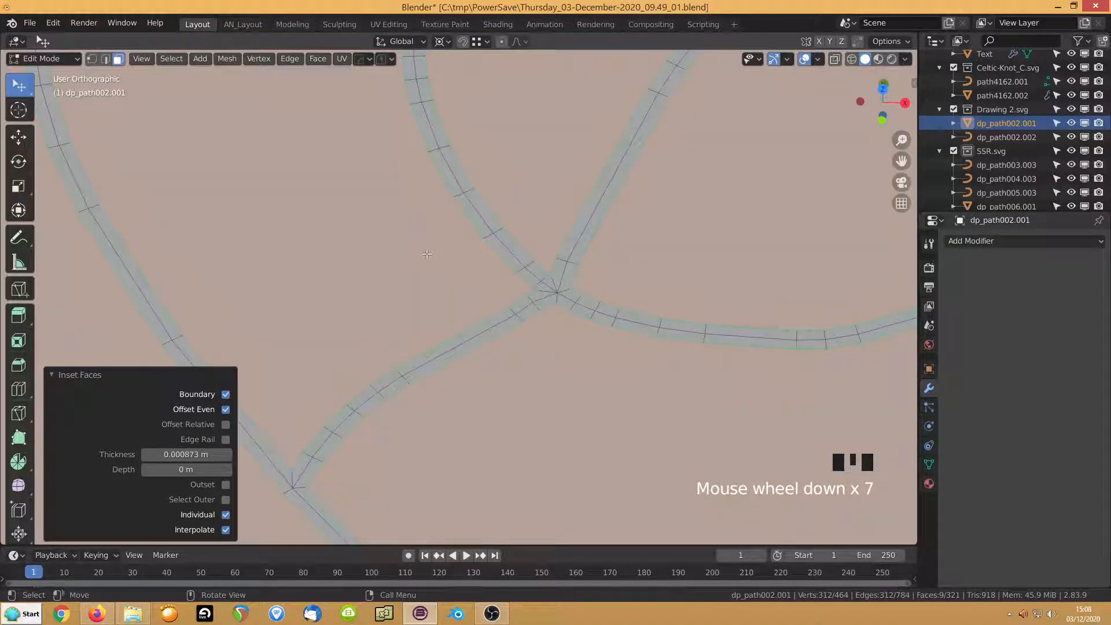
pyautogui.hotkey('ctrl', 'i')
pyautogui.press('Delete')
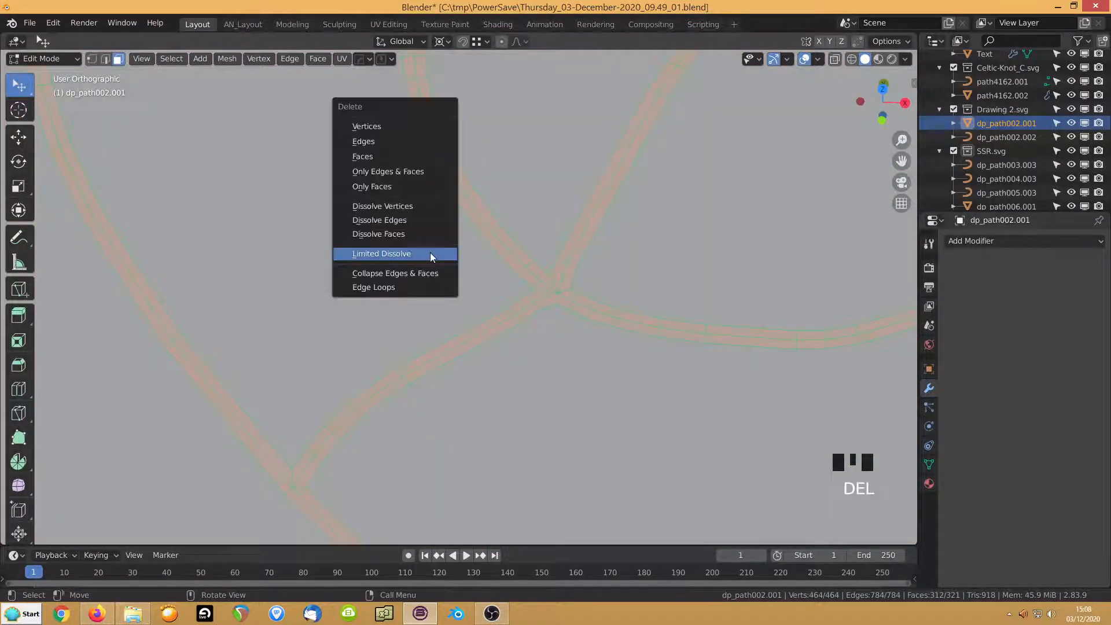
pyautogui.click(367, 160)
pyautogui.scroll(-13, 423, 331)
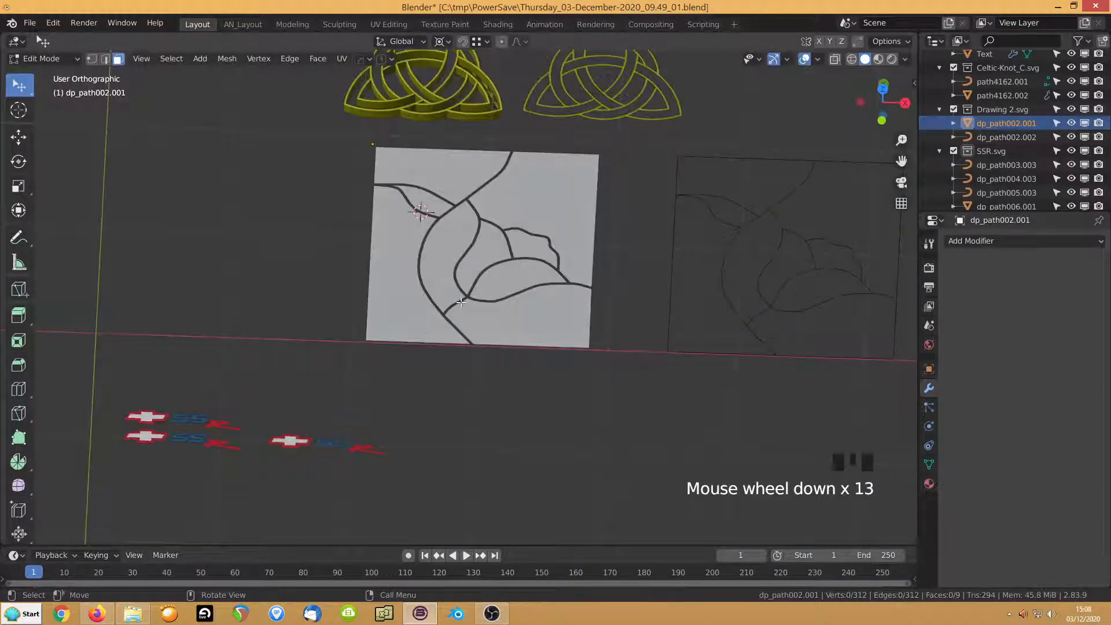
pyautogui.moveTo(460, 302); pyautogui.dragTo(473, 299, button='middle')
pyautogui.press('Tab')
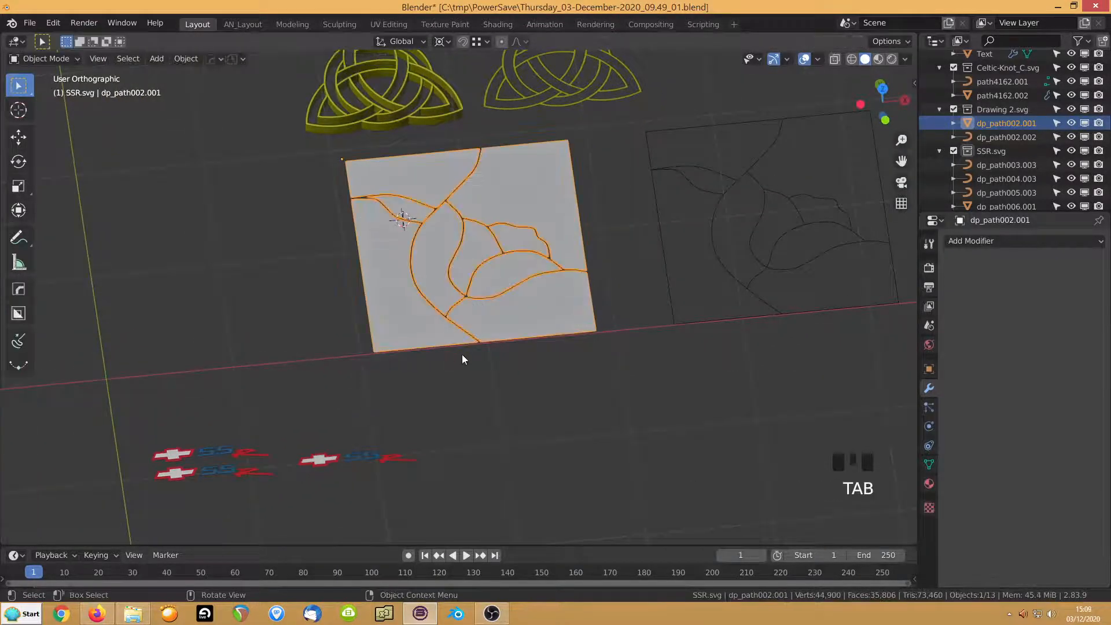
# Add a Solidify modifier to the flower panel to give it thickness
pyautogui.scroll(2, 462, 359)
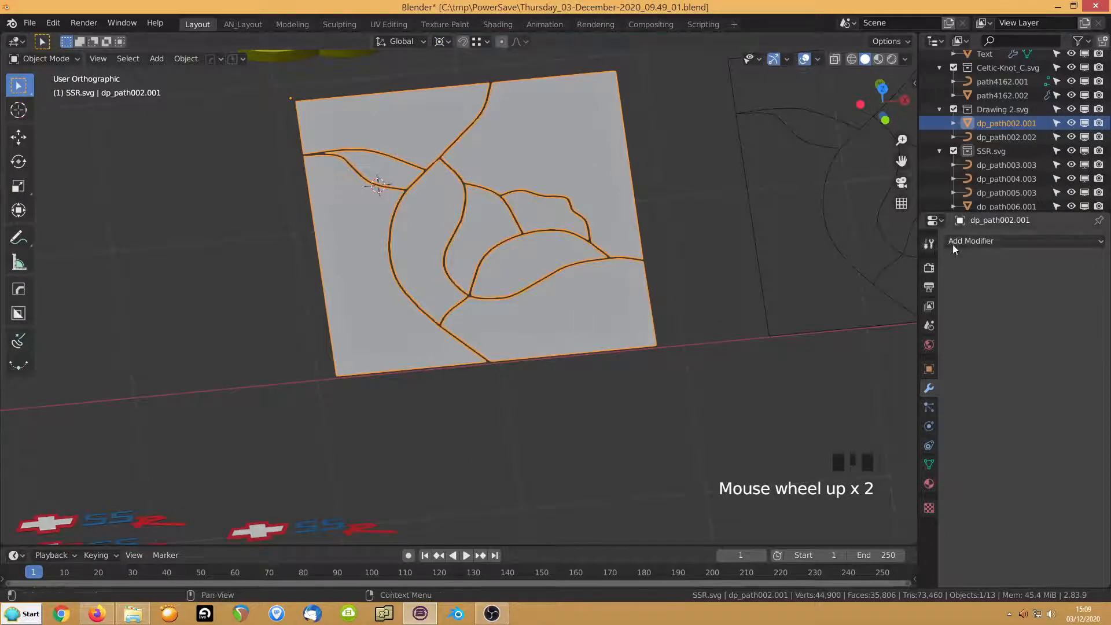
pyautogui.click(961, 242)
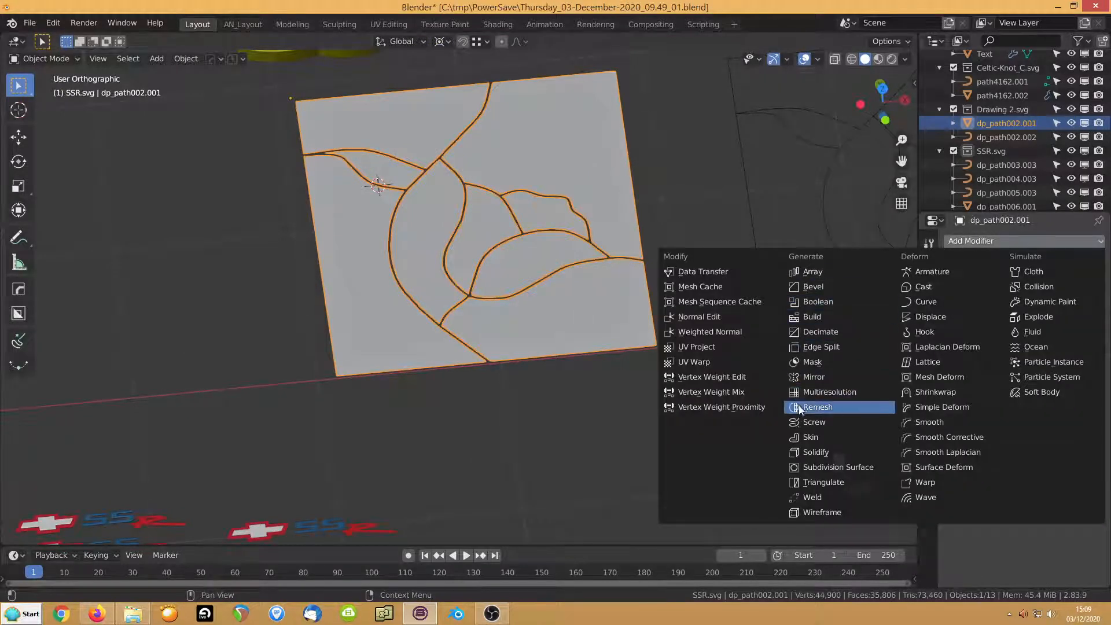
pyautogui.click(815, 452)
pyautogui.moveTo(572, 446); pyautogui.dragTo(570, 408, button='middle')
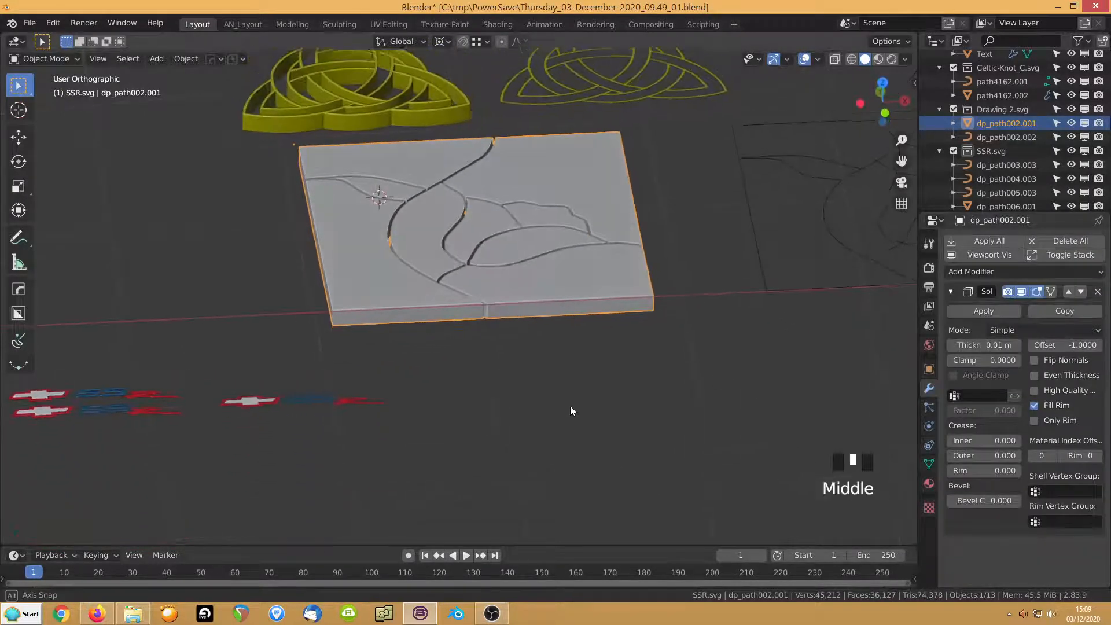
pyautogui.scroll(3, 576, 405)
# Set the Solidify offset to 1 and thickness to -0.007 m, and enable even thickness and high-quality normals
pyautogui.moveTo(1042, 345); pyautogui.dragTo(1099, 345)
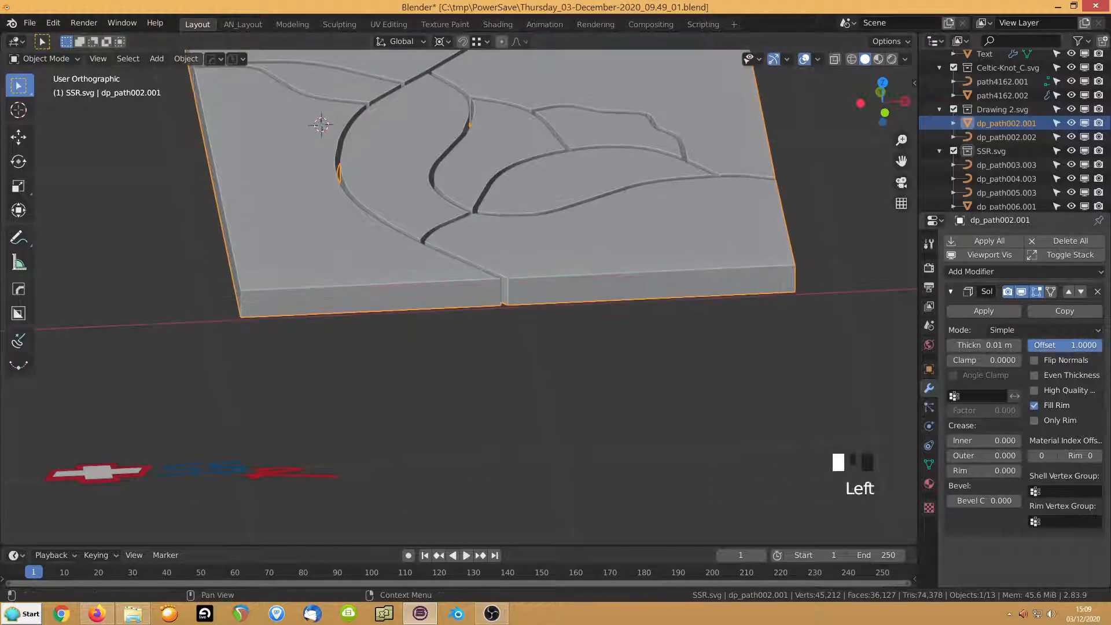
pyautogui.moveTo(986, 346)
pyautogui.mouseDown()
pyautogui.moveTo(1002, 345)
pyautogui.moveTo(975, 345)
pyautogui.mouseUp()
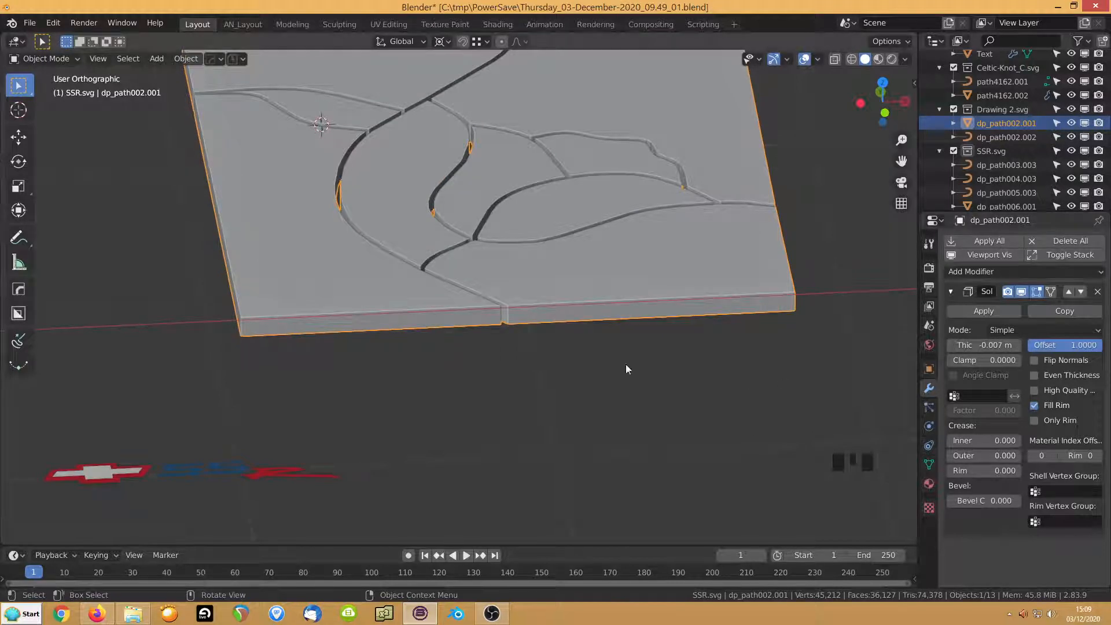
pyautogui.click(1036, 375)
pyautogui.click(1038, 390)
pyautogui.moveTo(599, 329); pyautogui.dragTo(582, 361, button='middle')
# Add a Bevel modifier to the solidified flower panel
pyautogui.click(967, 272)
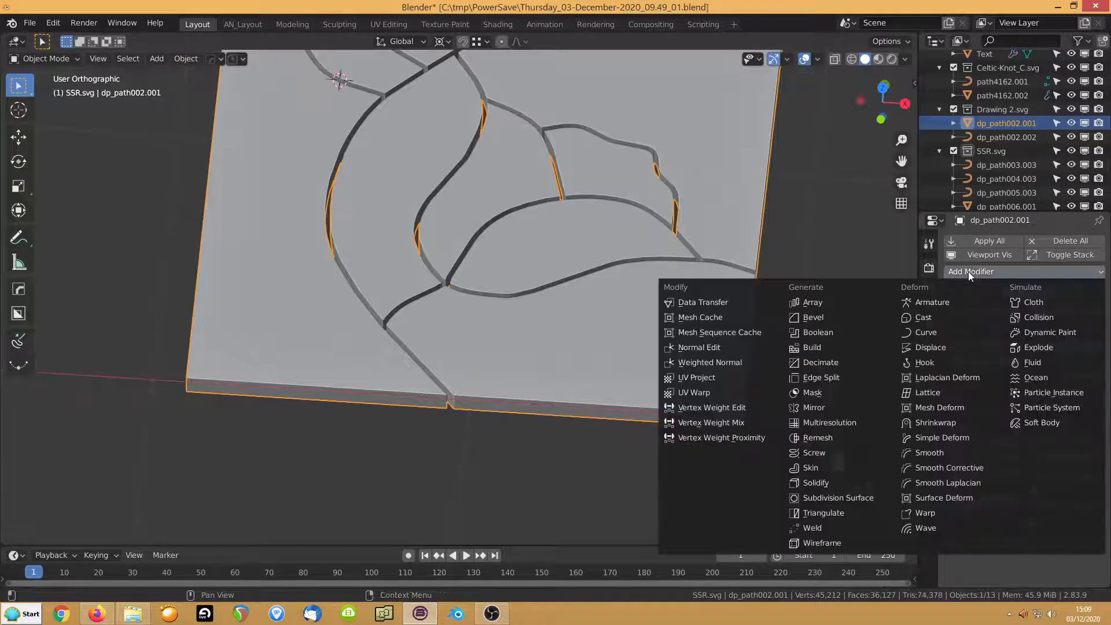
pyautogui.click(828, 317)
pyautogui.scroll(-10, 1024, 376)
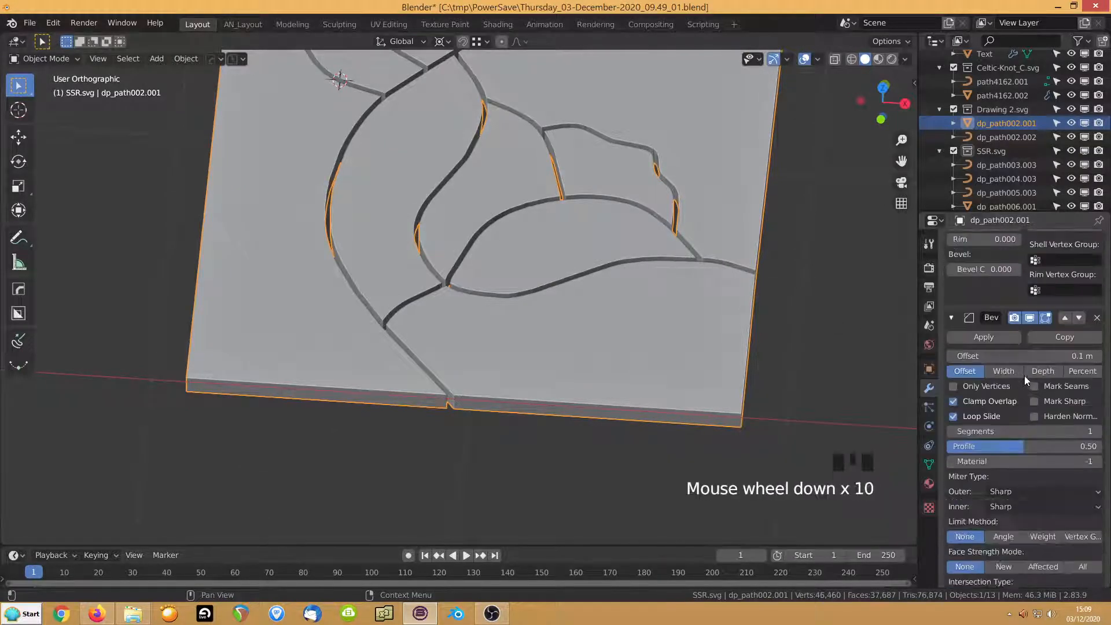
# Set the bevel's outer miter to Arc and limit the bevel by angle at 60°
pyautogui.click(1006, 492)
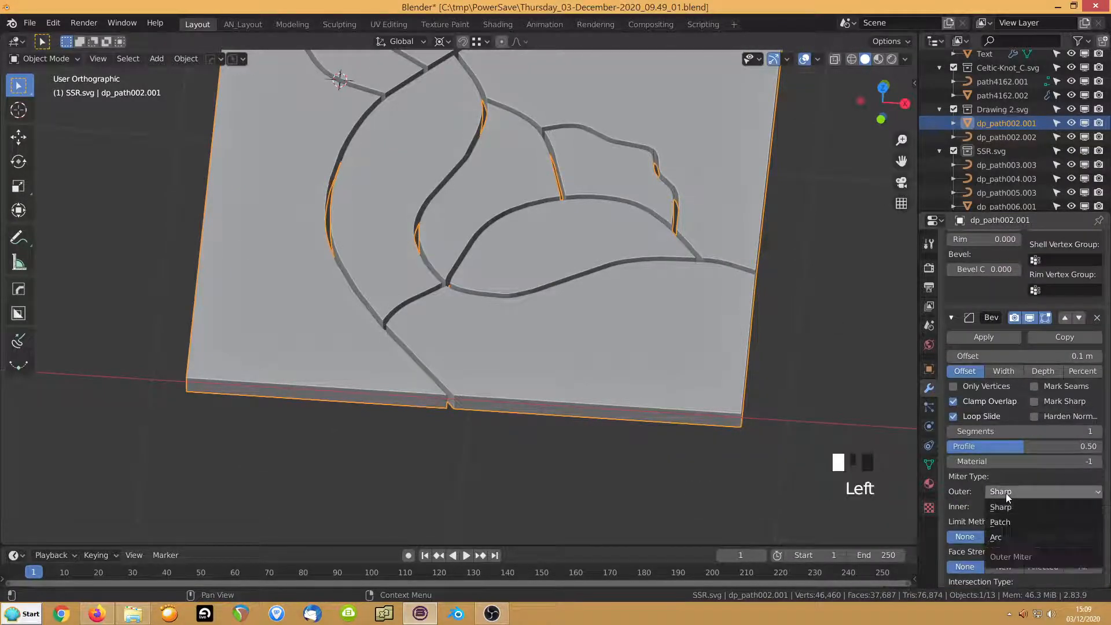
pyautogui.click(1002, 538)
pyautogui.click(1004, 537)
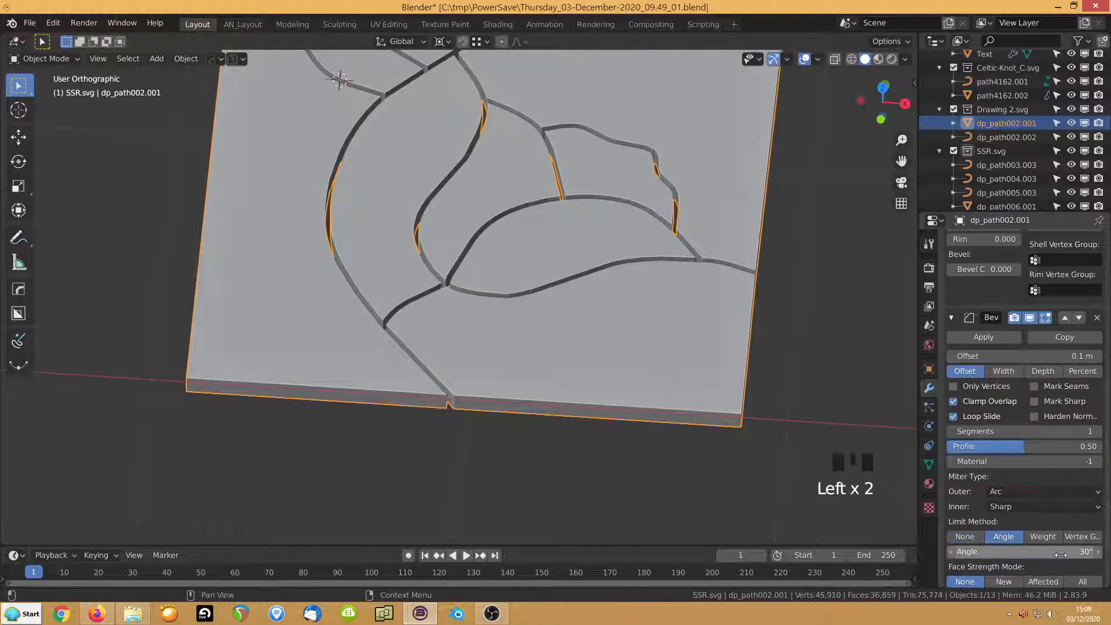
pyautogui.click(1062, 553)
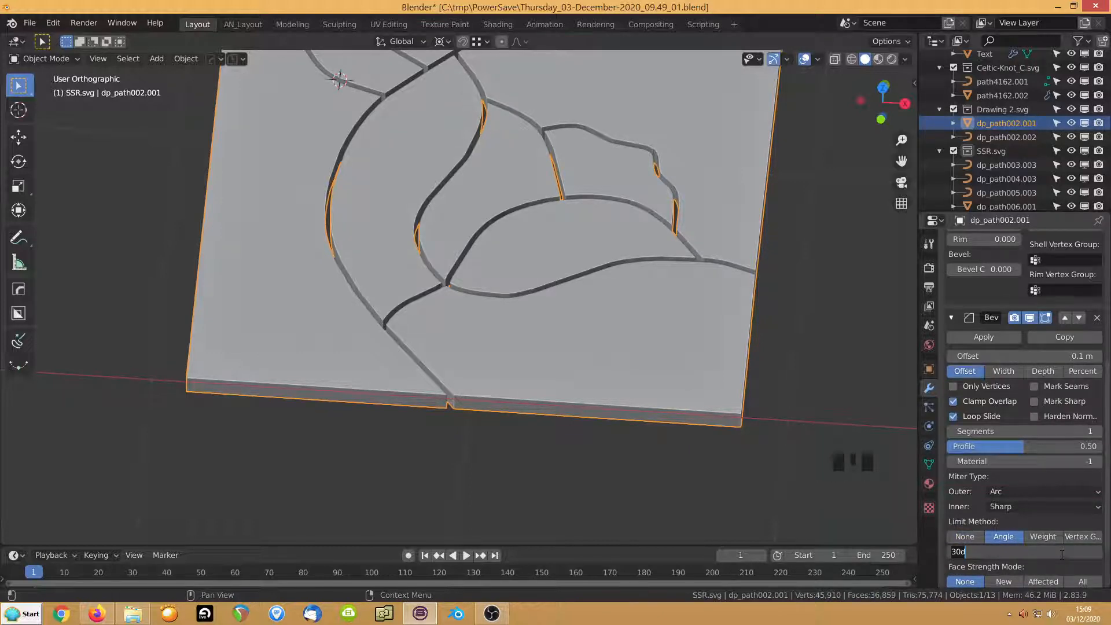
pyautogui.press('Return')
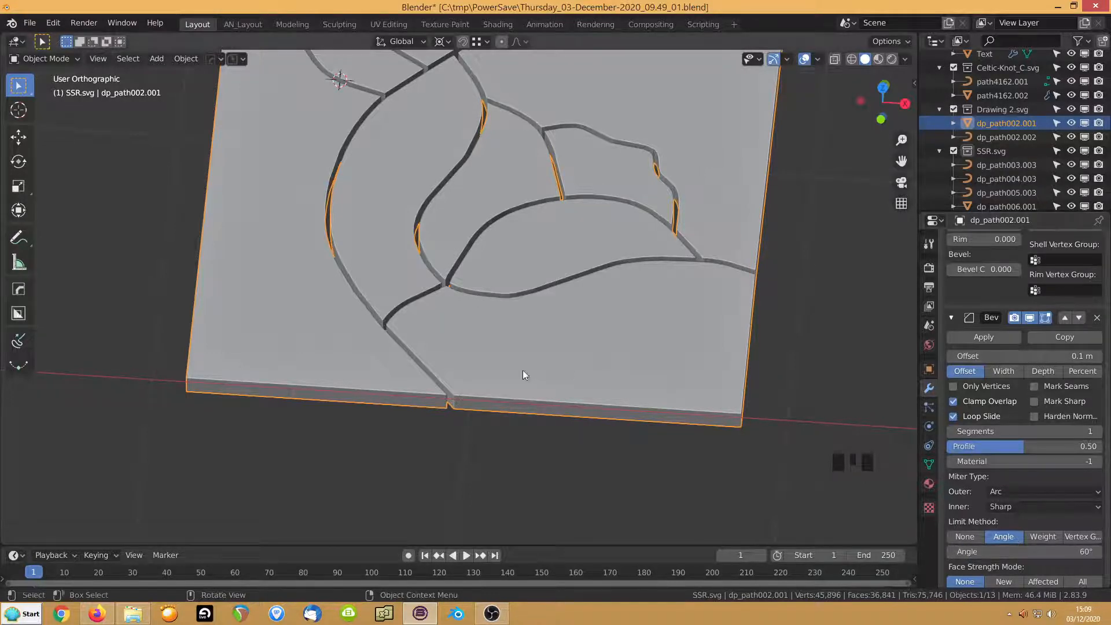
# Increase the bevel to 5 segments
pyautogui.scroll(1, 493, 304)
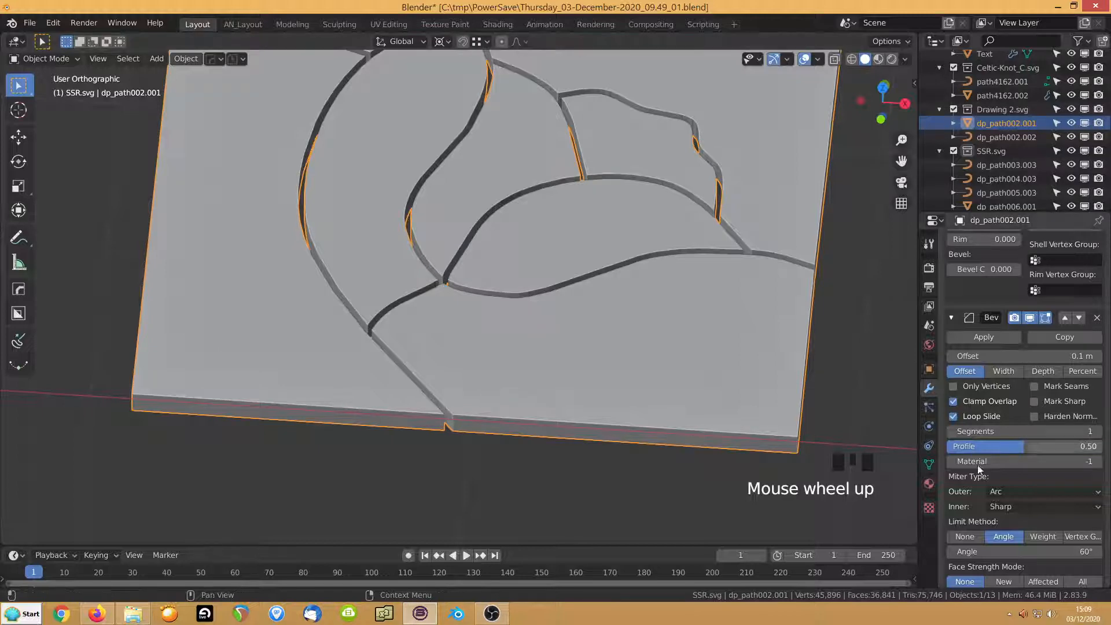
pyautogui.click(1097, 431)
pyautogui.click(1097, 431)
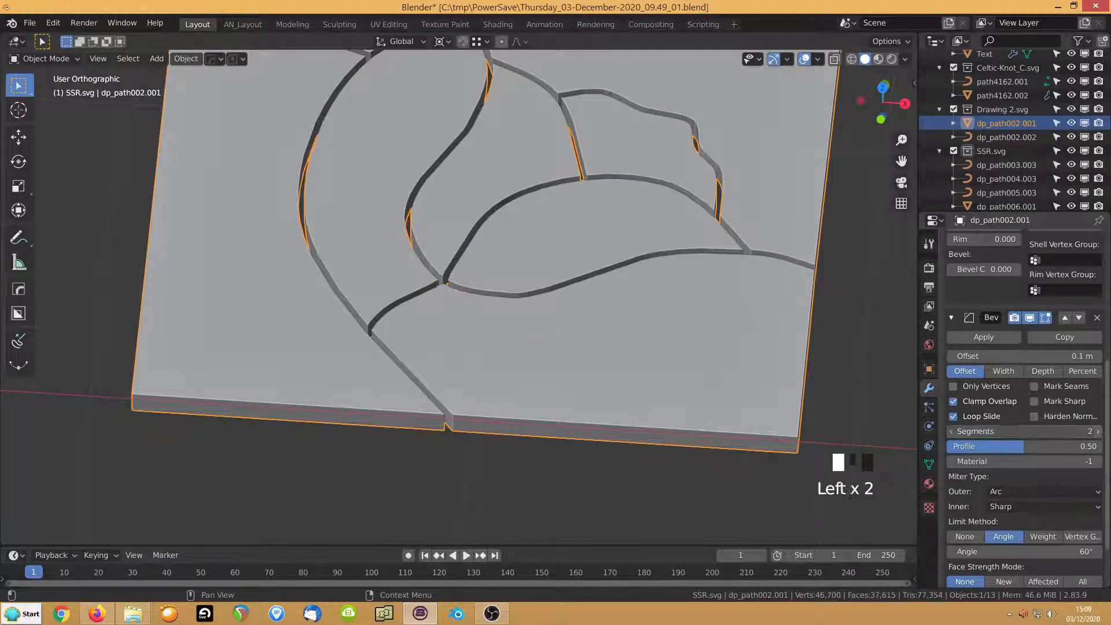
pyautogui.click(1097, 431)
pyautogui.click(1097, 431)
pyautogui.click(1098, 431)
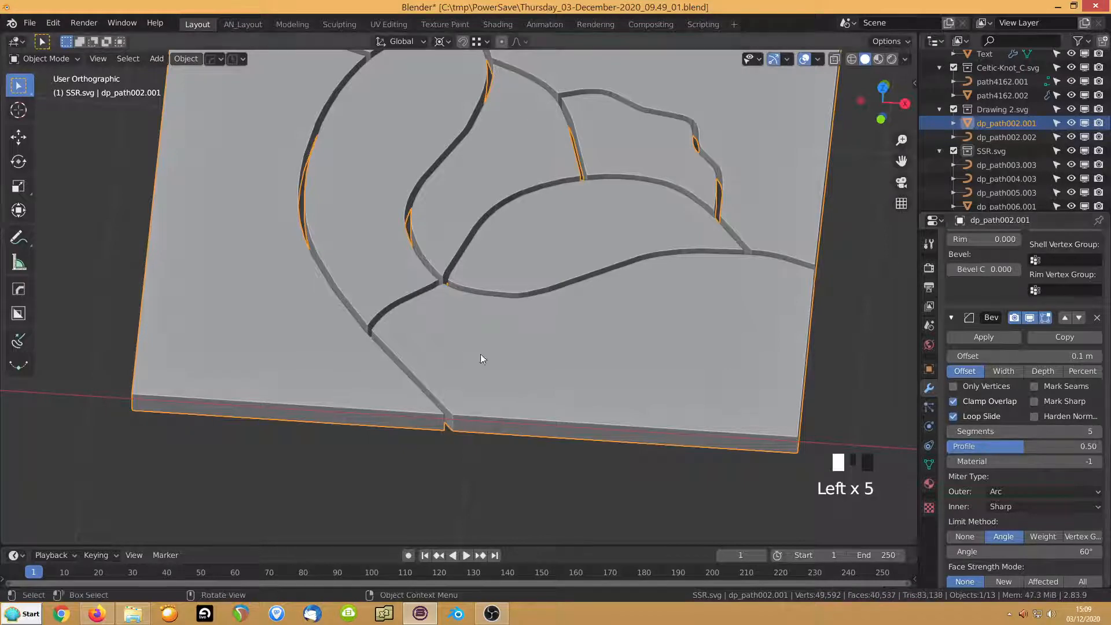
# Turn off the bevel's Clamp Overlap and set its offset to 0.001 m for finely rounded edges
pyautogui.scroll(3, 426, 340)
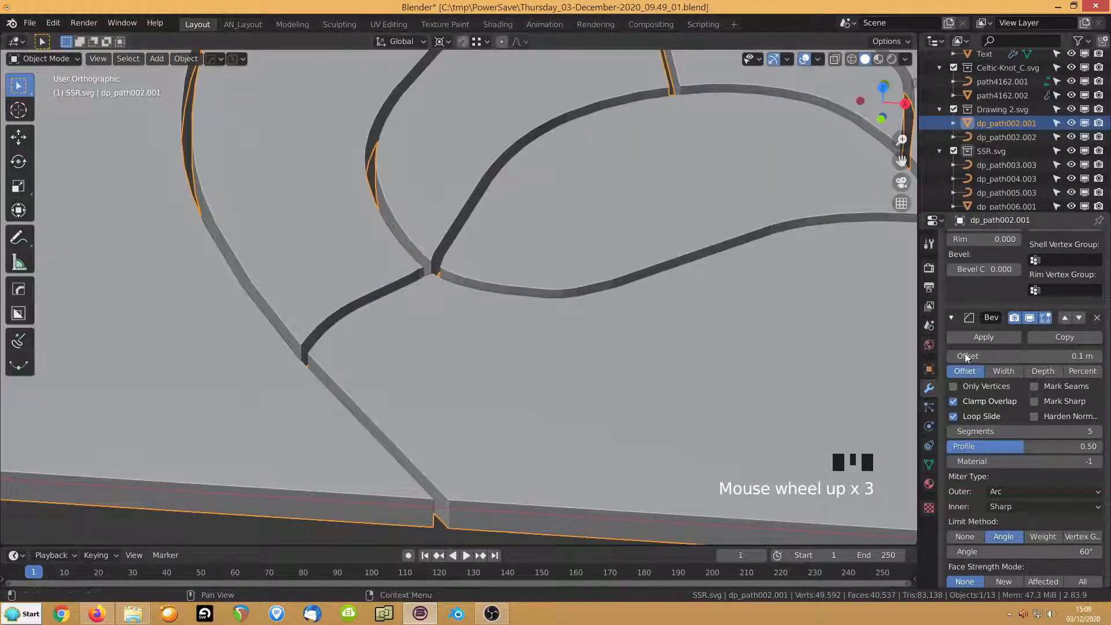
pyautogui.click(953, 401)
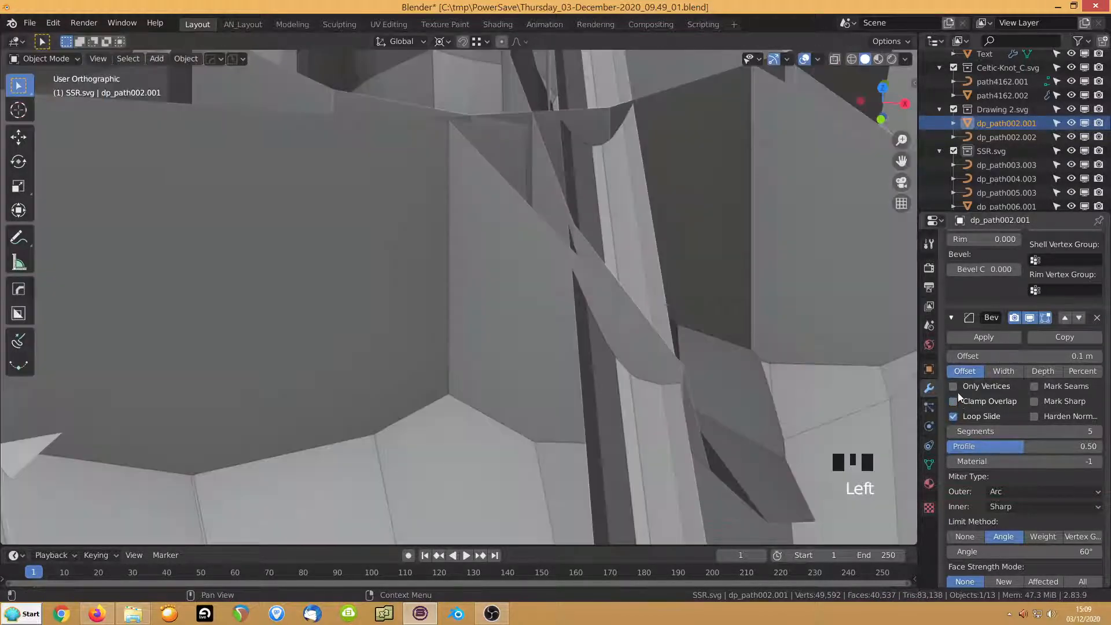
pyautogui.moveTo(1048, 356); pyautogui.dragTo(1032, 355)
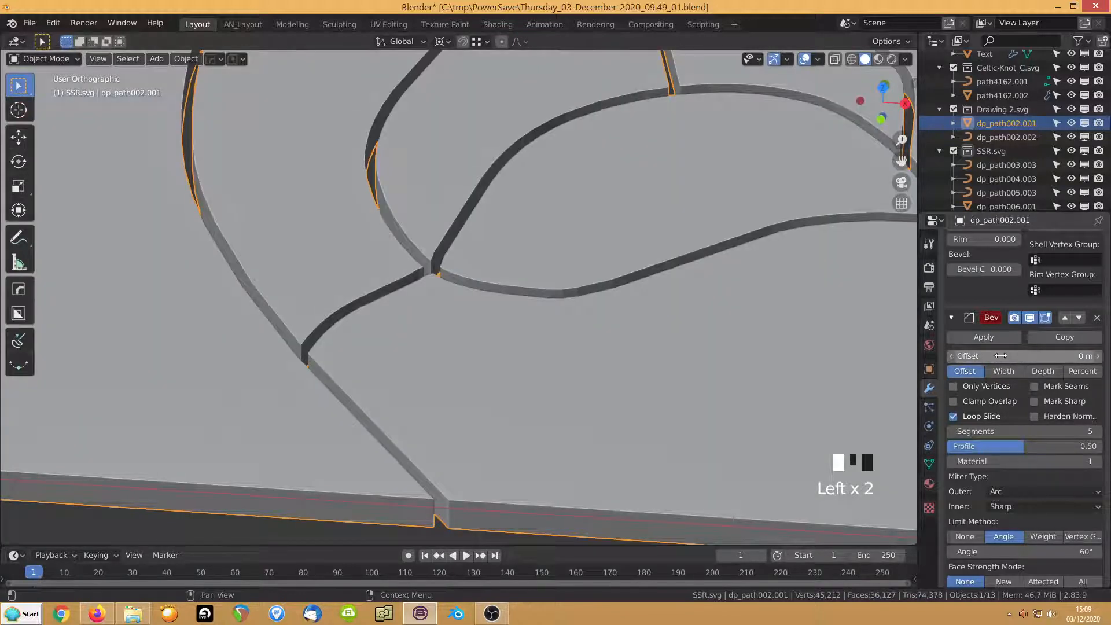
pyautogui.keyDown('shift'); pyautogui.click(1032, 355); pyautogui.keyUp('shift')
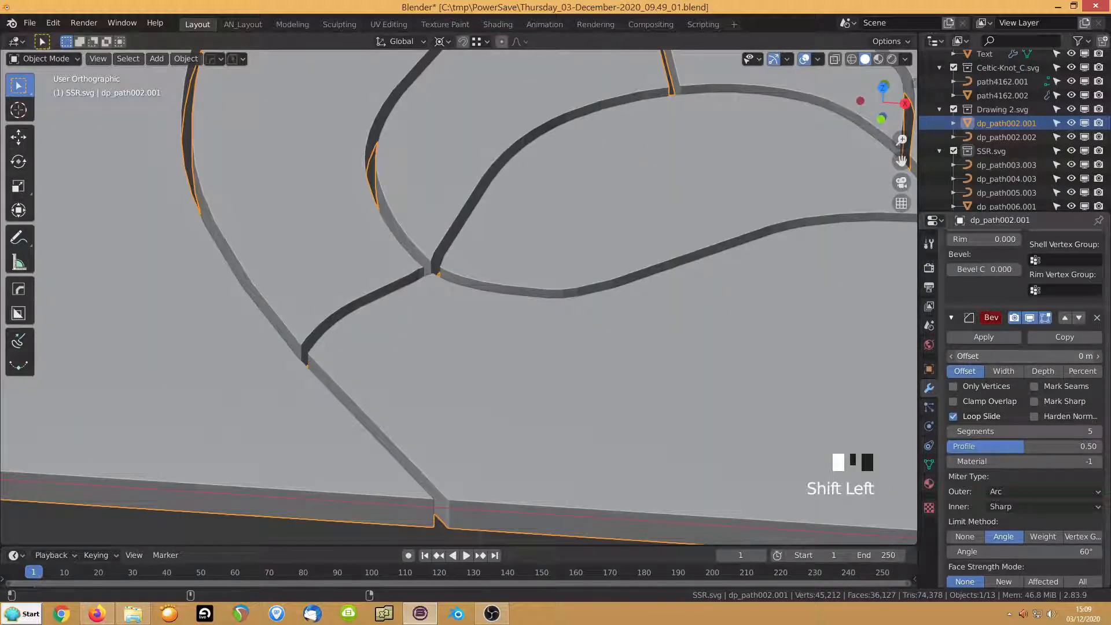
pyautogui.keyDown('shift'); pyautogui.moveTo(1031, 355); pyautogui.dragTo(1038, 355); pyautogui.keyUp('shift')
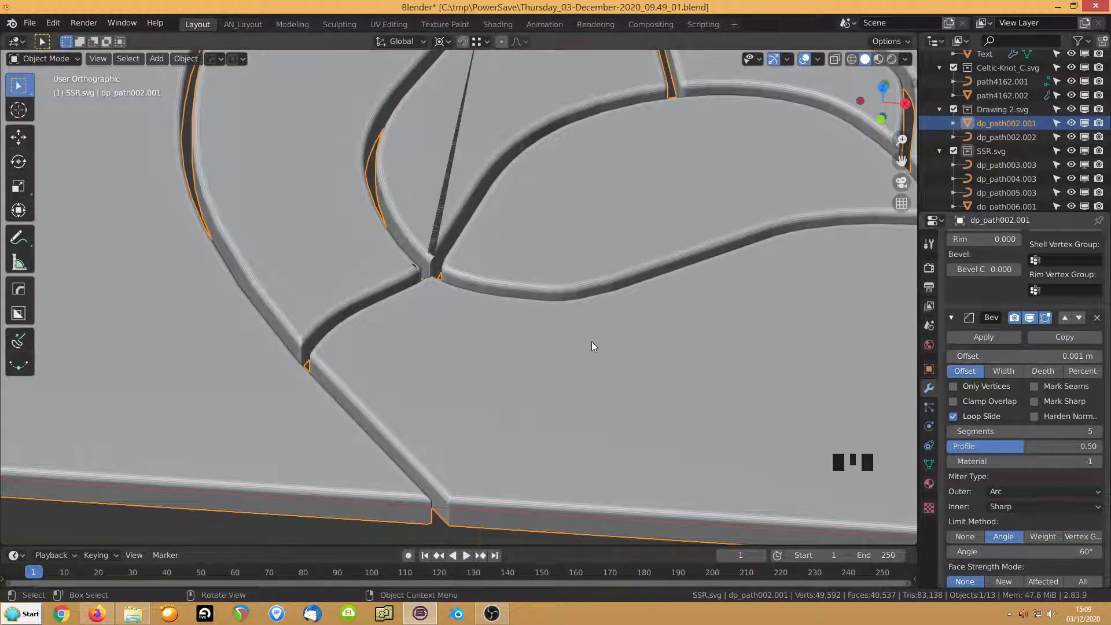
pyautogui.moveTo(591, 342); pyautogui.dragTo(585, 363, button='middle')
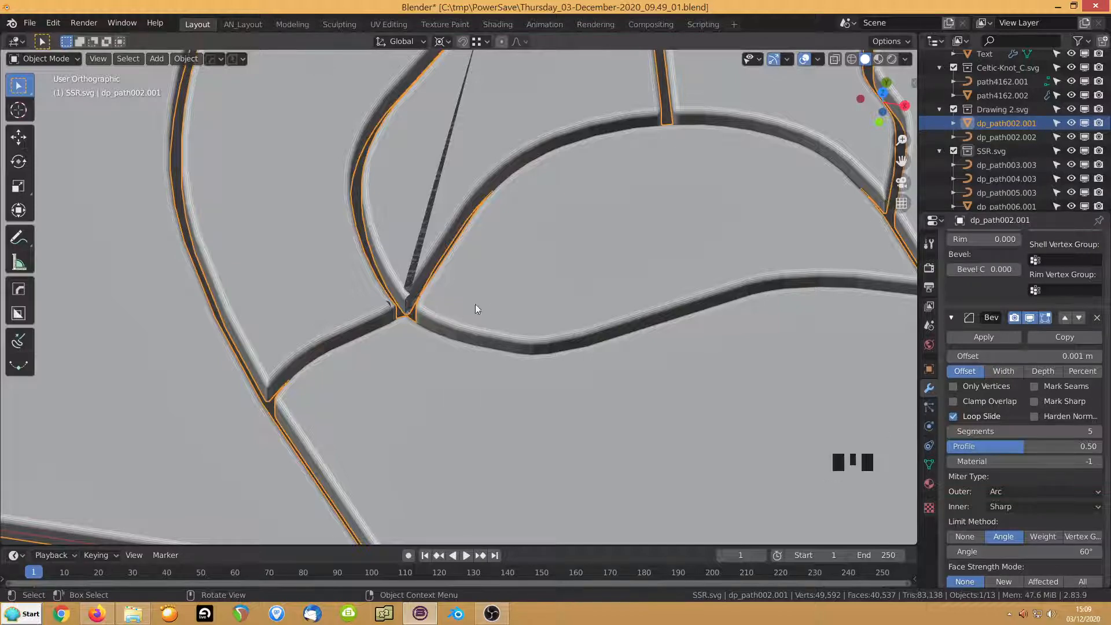
# Enter Edit Mode on the flower panel and hide its modifiers in the viewport
pyautogui.press('Tab')
pyautogui.scroll(4, 352, 313)
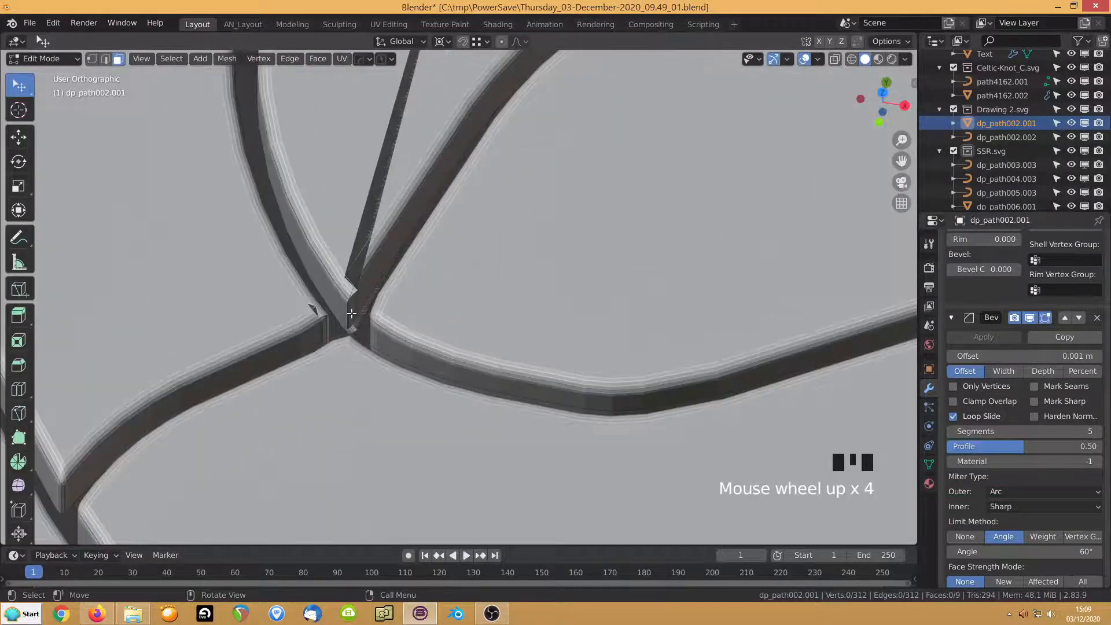
pyautogui.scroll(15, 999, 308)
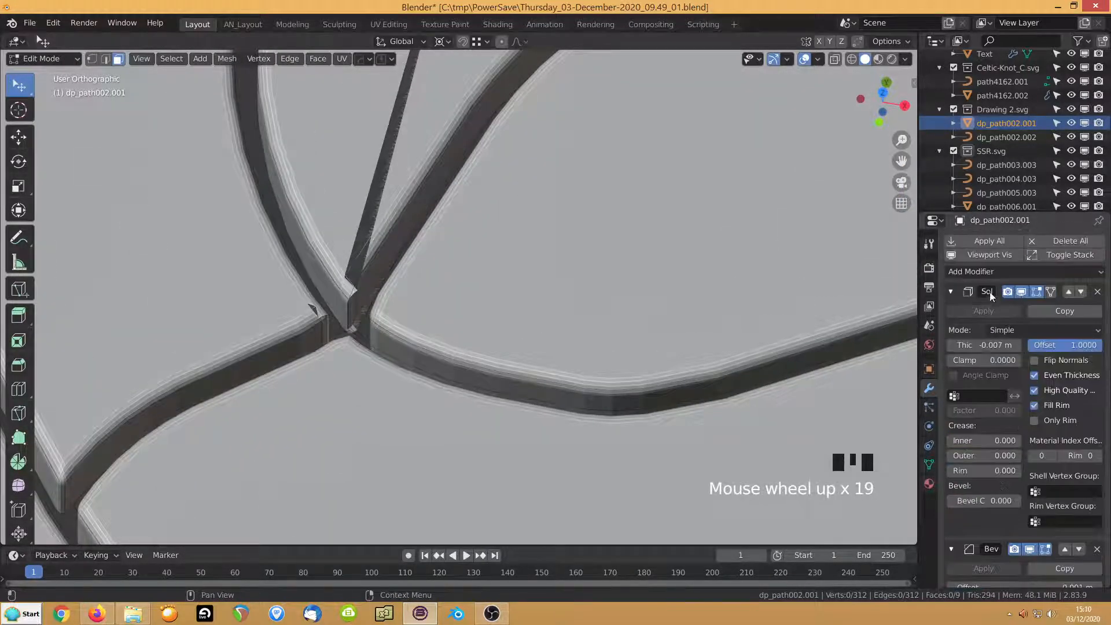
pyautogui.click(968, 255)
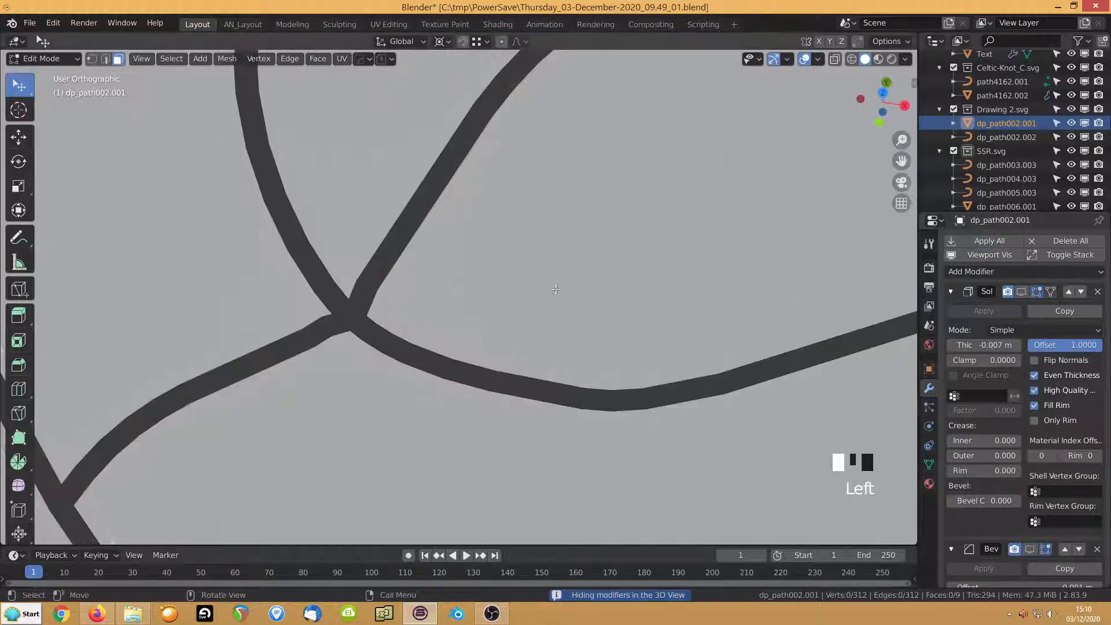
# In vertex mode, dissolve the three surplus vertices crowding the left and upper piece corners at the four-way gap junction
pyautogui.press('1')
pyautogui.scroll(4, 316, 308)
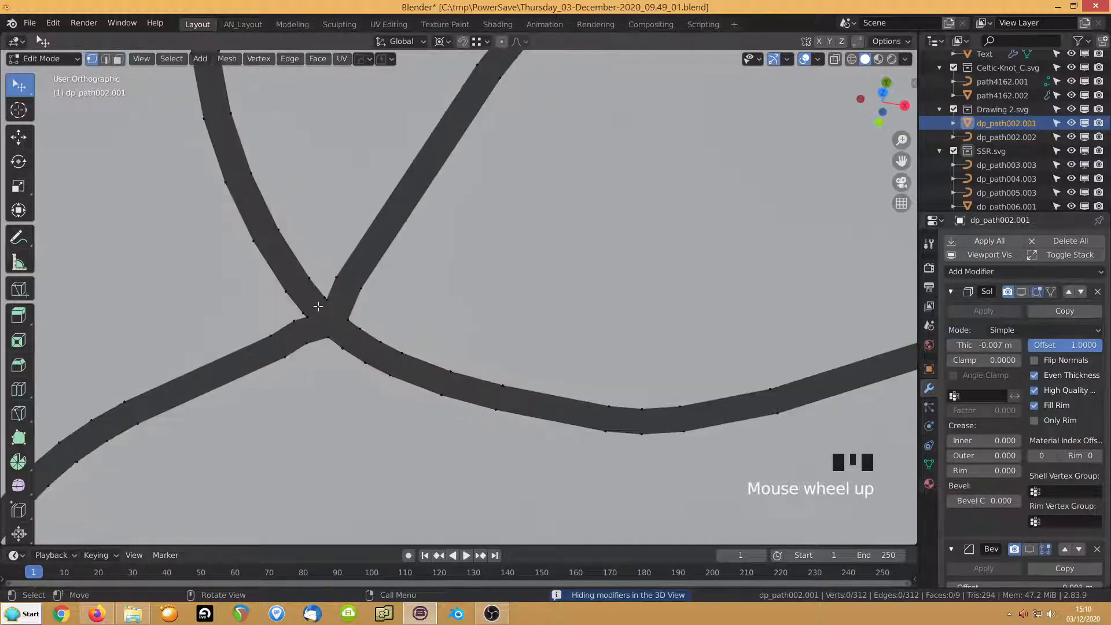
pyautogui.keyDown('shift'); pyautogui.moveTo(273, 294); pyautogui.dragTo(498, 277, button='middle'); pyautogui.keyUp('shift')
pyautogui.scroll(3, 418, 299)
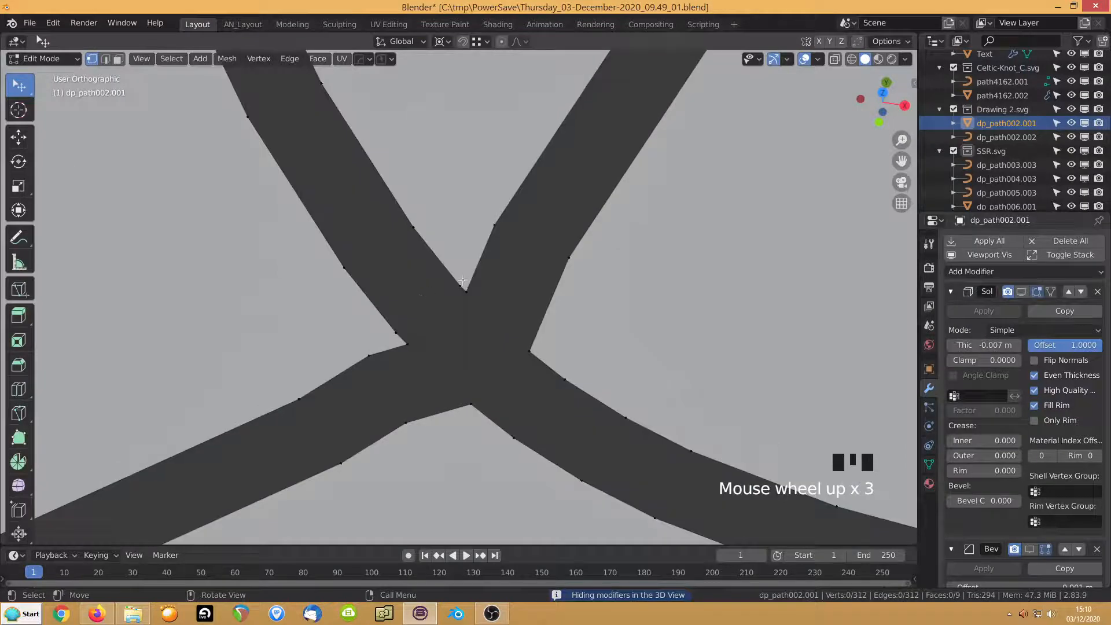
pyautogui.click(420, 267)
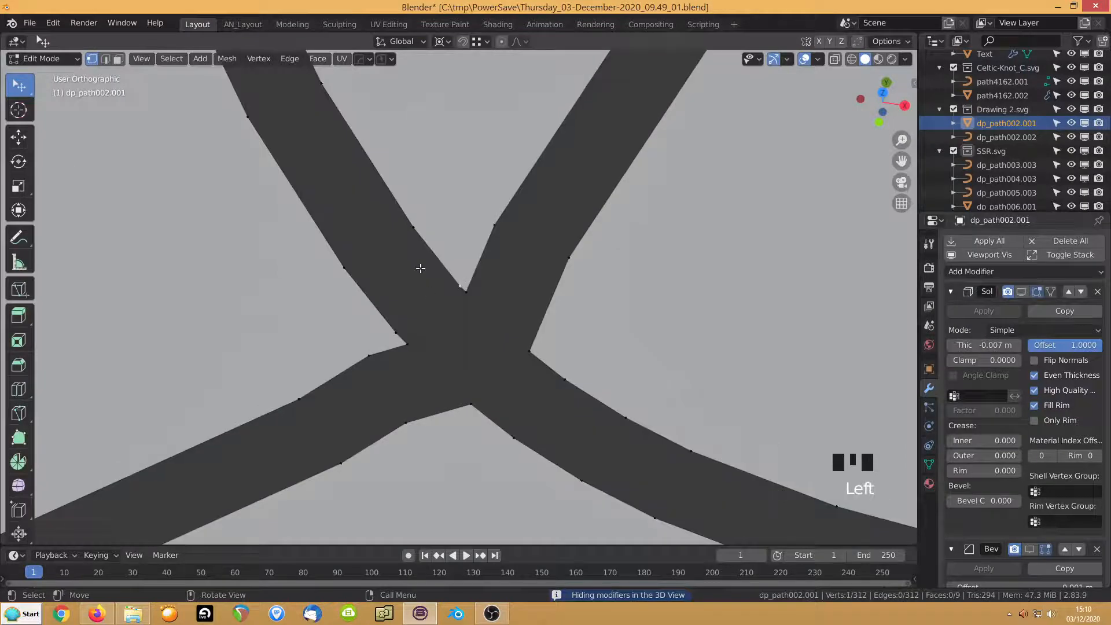
pyautogui.click(365, 354)
pyautogui.keyDown('ctrl'); pyautogui.click(389, 328); pyautogui.keyUp('ctrl')
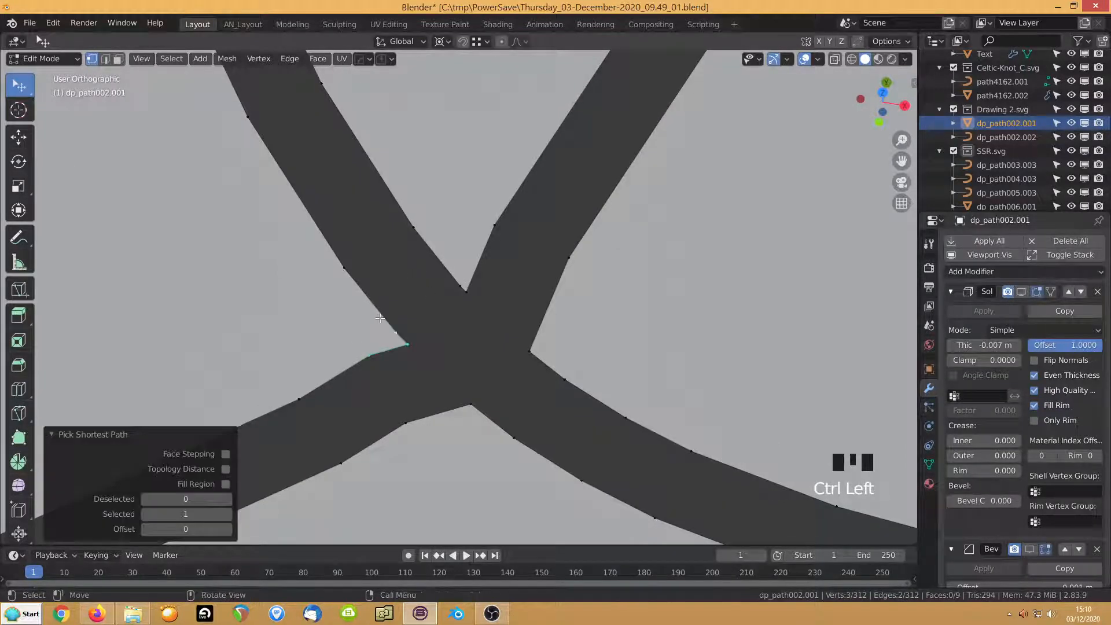
pyautogui.click(390, 331)
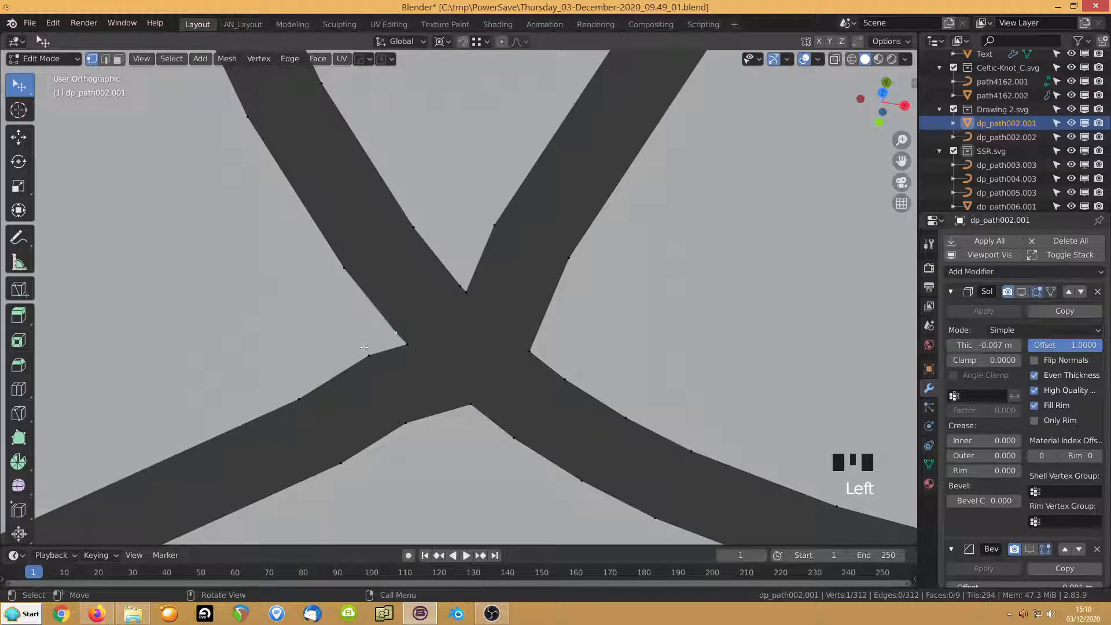
pyautogui.hotkey('ctrl', 'x')
pyautogui.click(366, 354)
pyautogui.hotkey('ctrl', 'x')
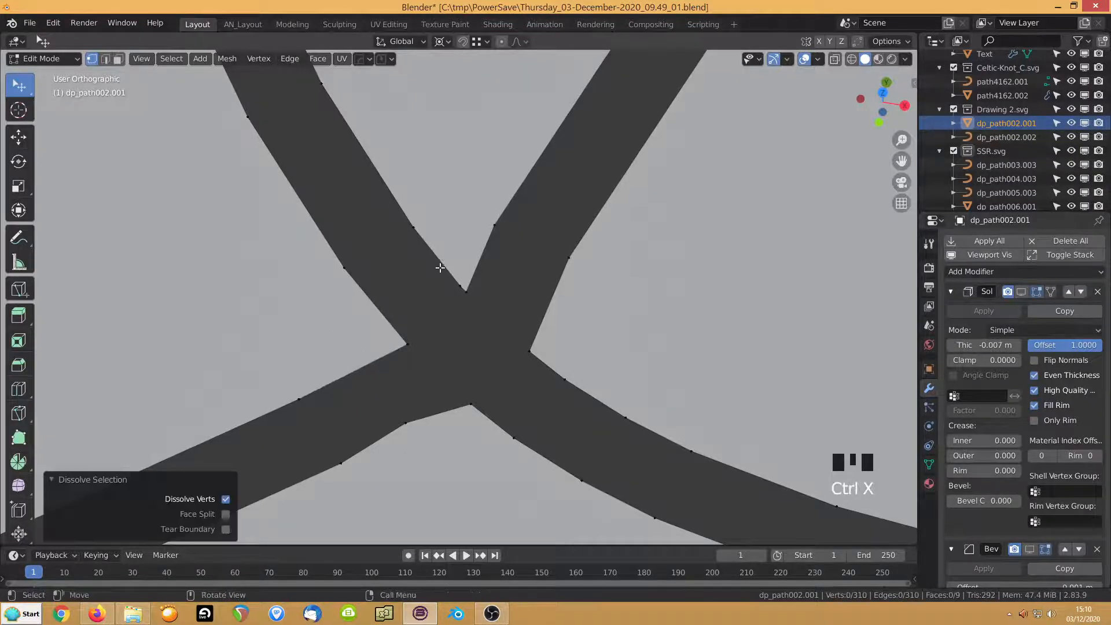
pyautogui.click(456, 283)
pyautogui.hotkey('ctrl', 'x')
# Slide the vertex on the upper piece's right edge slightly away from the junction corner, by a factor of about 0.034
pyautogui.click(484, 212)
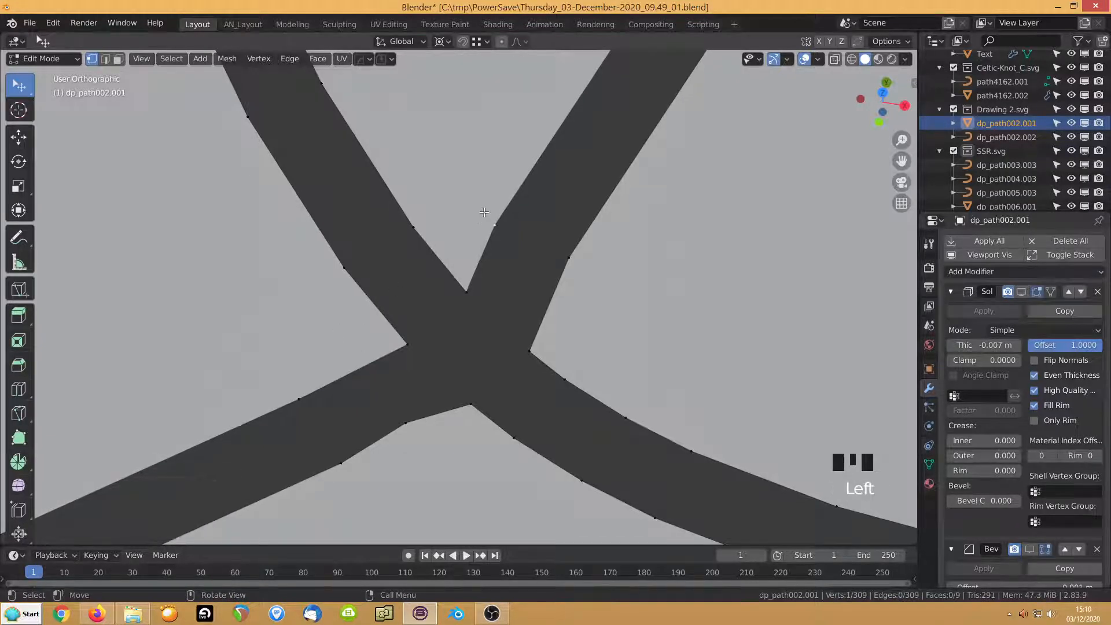
pyautogui.press('g')
pyautogui.press('g')
pyautogui.click(495, 198)
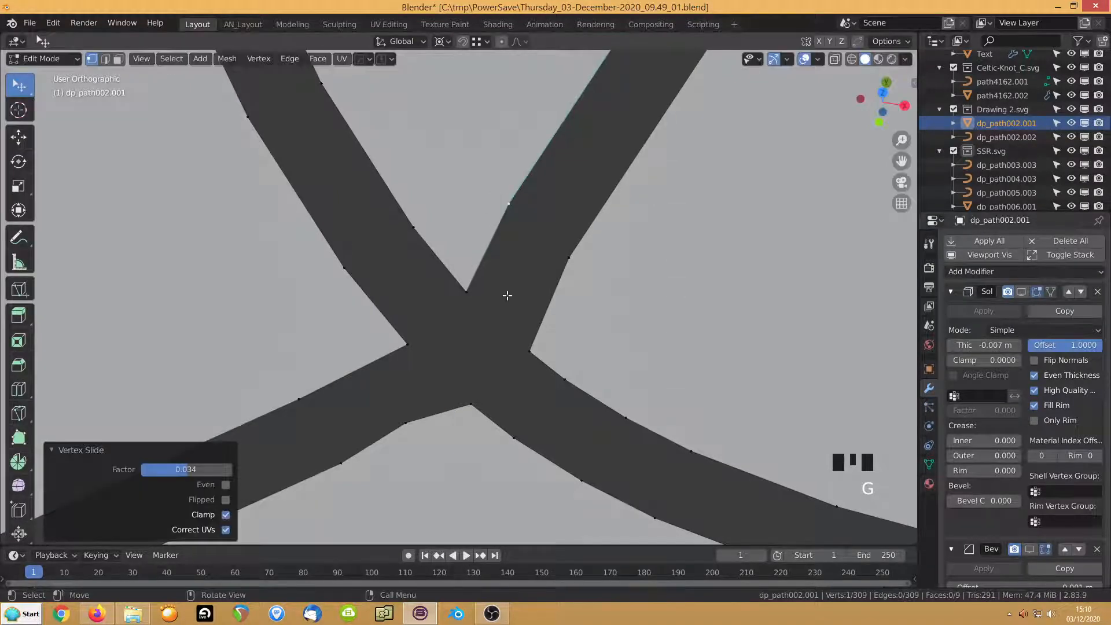
# Dissolve the surplus vertex just left of the lower piece's corner at the same junction
pyautogui.scroll(-4, 507, 295)
pyautogui.click(421, 363)
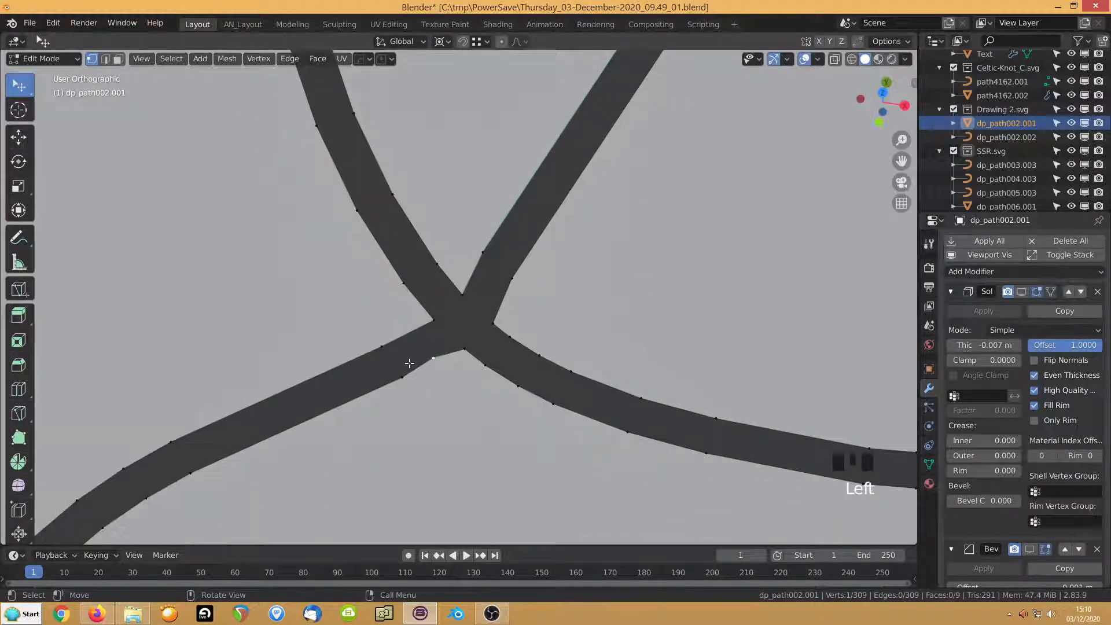
pyautogui.hotkey('ctrl', 'x')
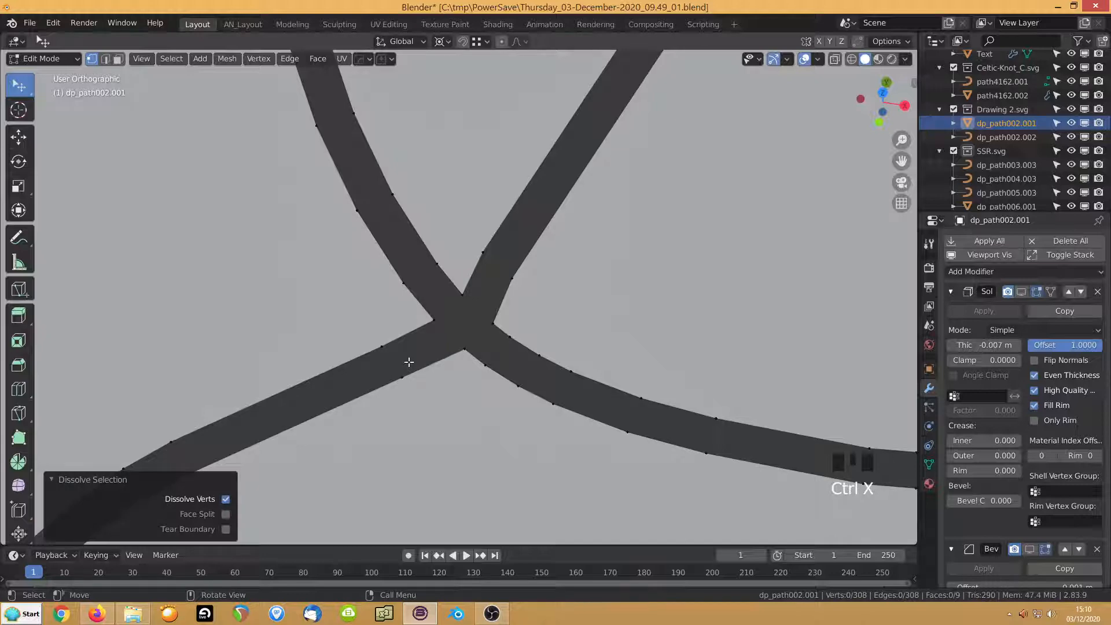
# Show the panel's modifiers in the viewport again and check the bevels around the cleaned junction
pyautogui.scroll(-7, 409, 361)
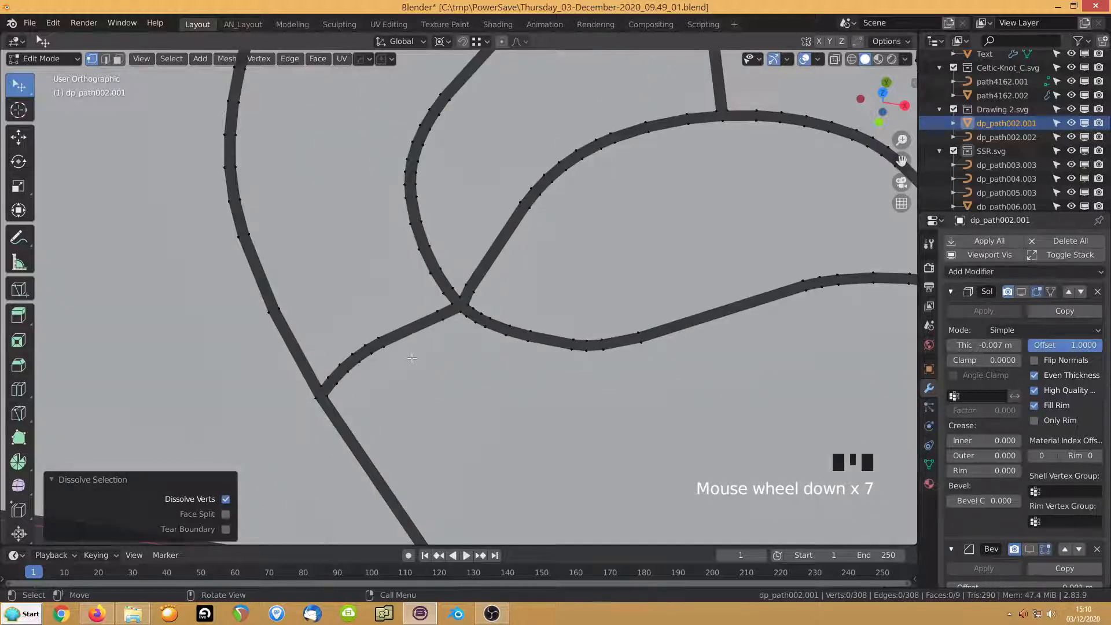
pyautogui.click(987, 255)
pyautogui.scroll(2, 492, 334)
pyautogui.scroll(5, 491, 334)
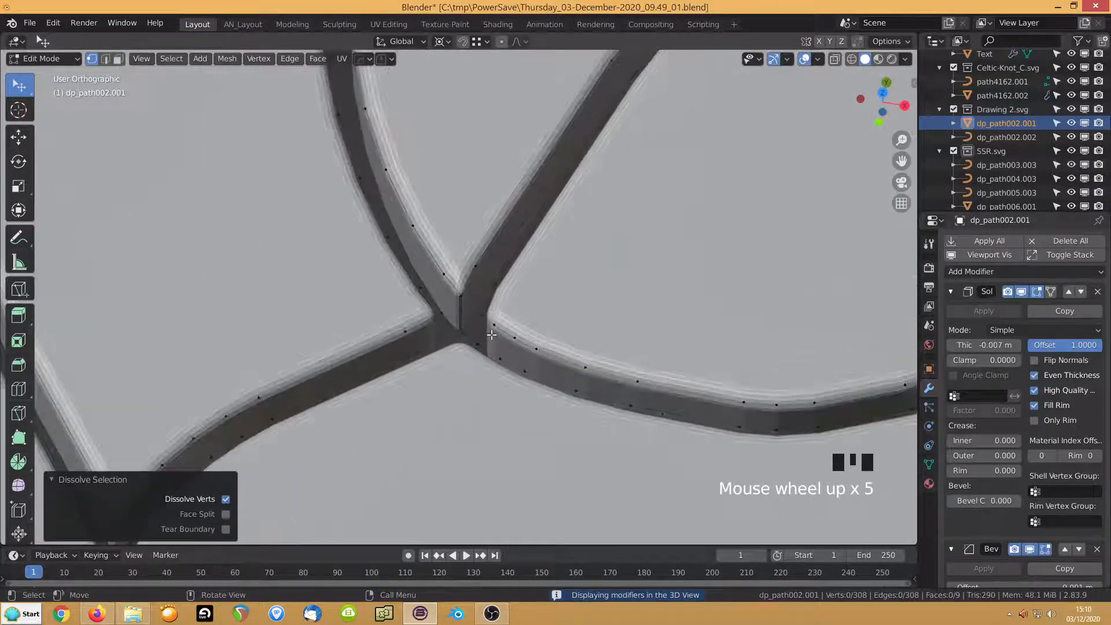
pyautogui.scroll(-6, 491, 335)
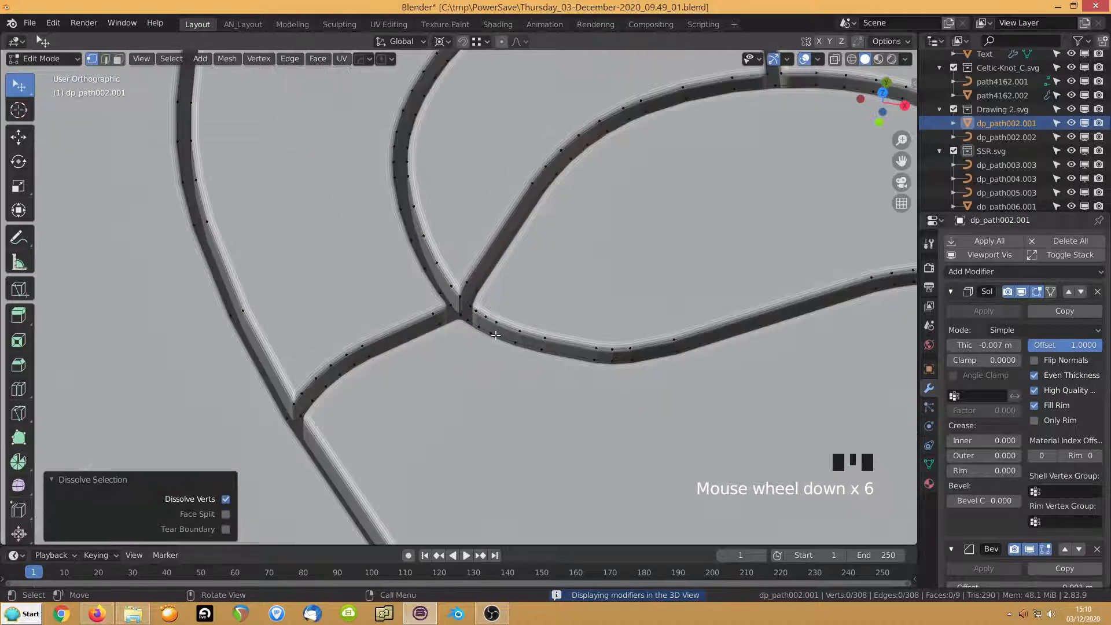
pyautogui.scroll(-5, 495, 335)
# Merge the three crowded vertices at the petal corner of the three-way gap junction above, using At Last
pyautogui.keyDown('shift'); pyautogui.moveTo(614, 294); pyautogui.dragTo(579, 382, button='middle'); pyautogui.keyUp('shift')
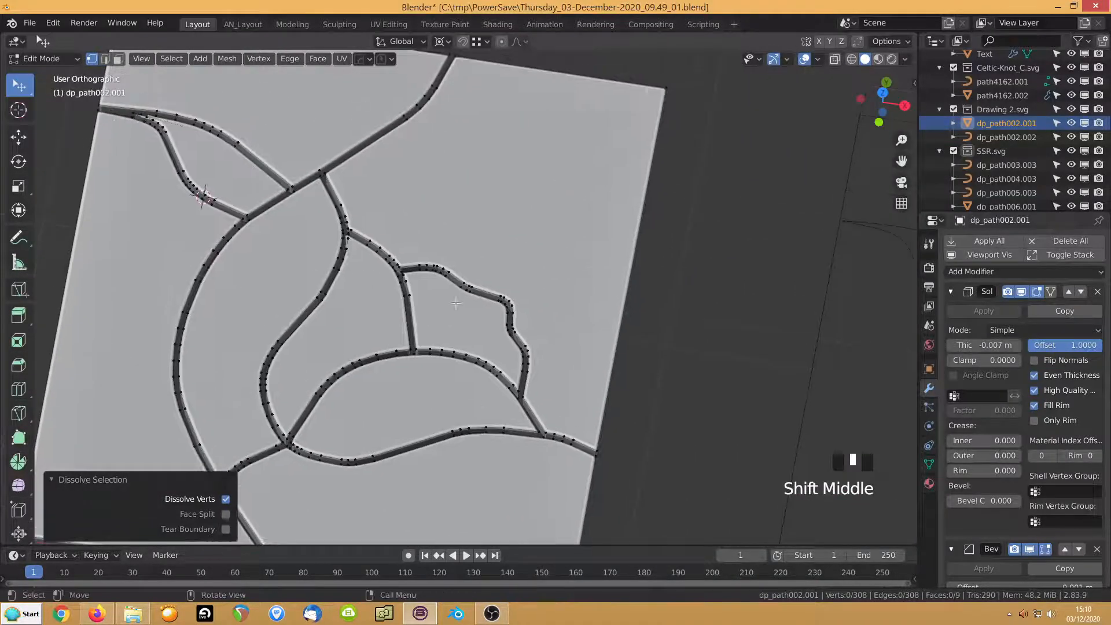
pyautogui.keyDown('shift'); pyautogui.moveTo(521, 160); pyautogui.dragTo(544, 280, button='middle'); pyautogui.keyUp('shift')
pyautogui.scroll(9, 544, 279)
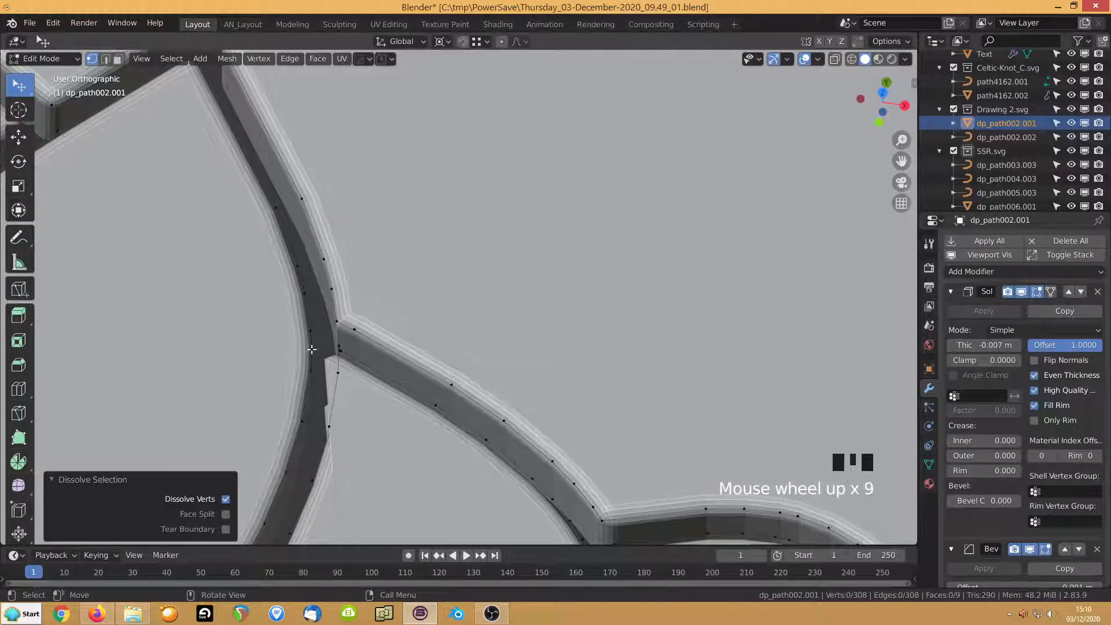
pyautogui.click(339, 348)
pyautogui.moveTo(340, 349); pyautogui.dragTo(382, 300, button='middle')
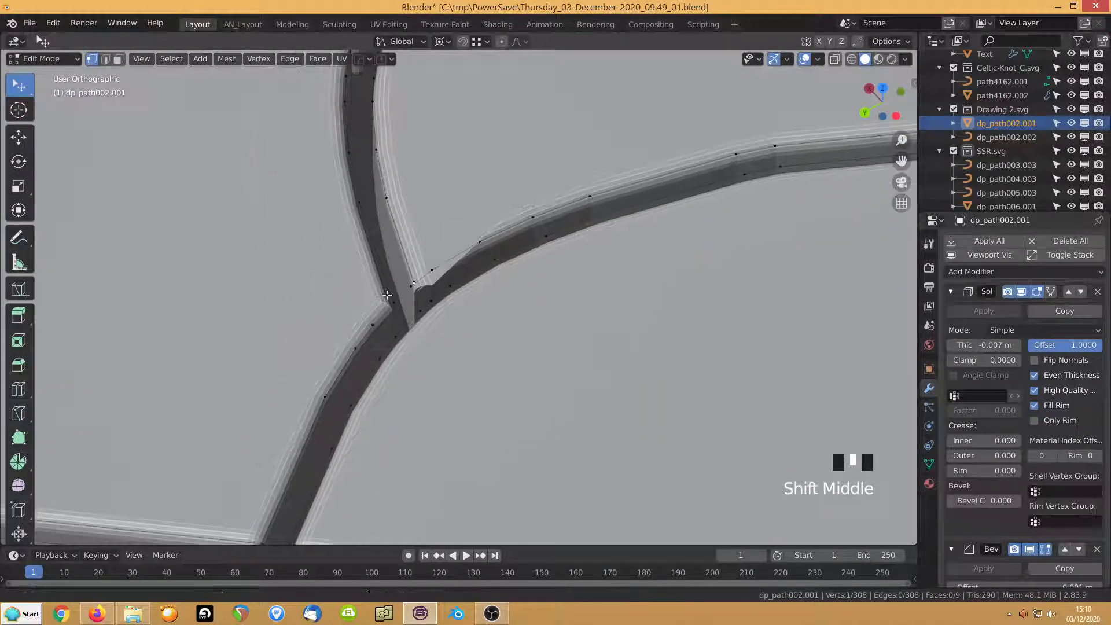
pyautogui.scroll(7, 379, 298)
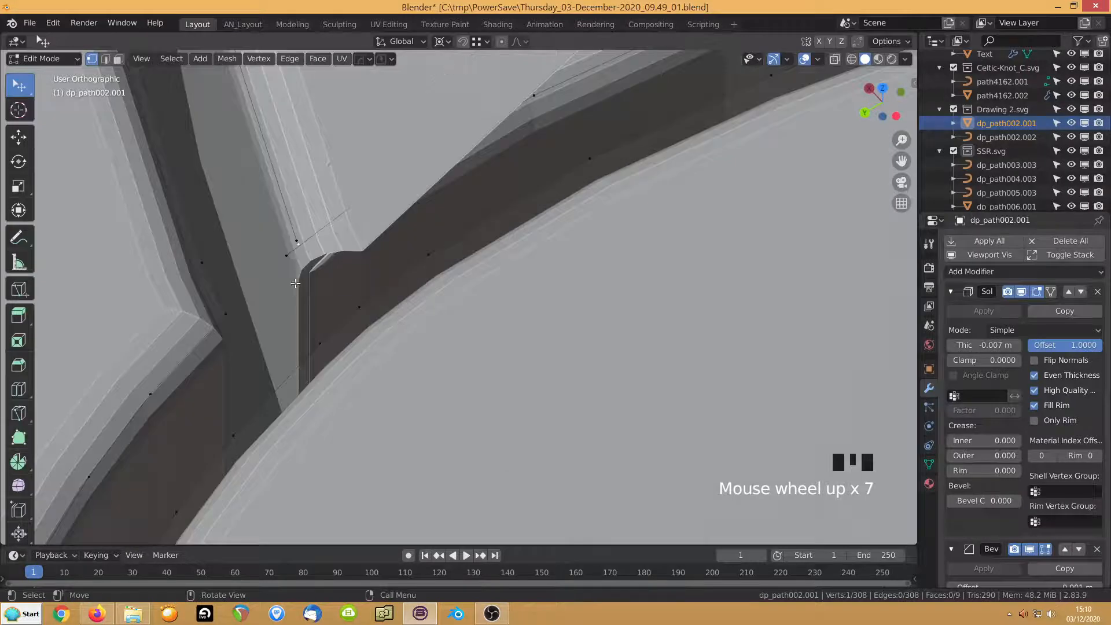
pyautogui.moveTo(295, 283); pyautogui.dragTo(377, 298, button='middle')
pyautogui.click(302, 262)
pyautogui.keyDown('shift'); pyautogui.click(295, 243); pyautogui.keyUp('shift')
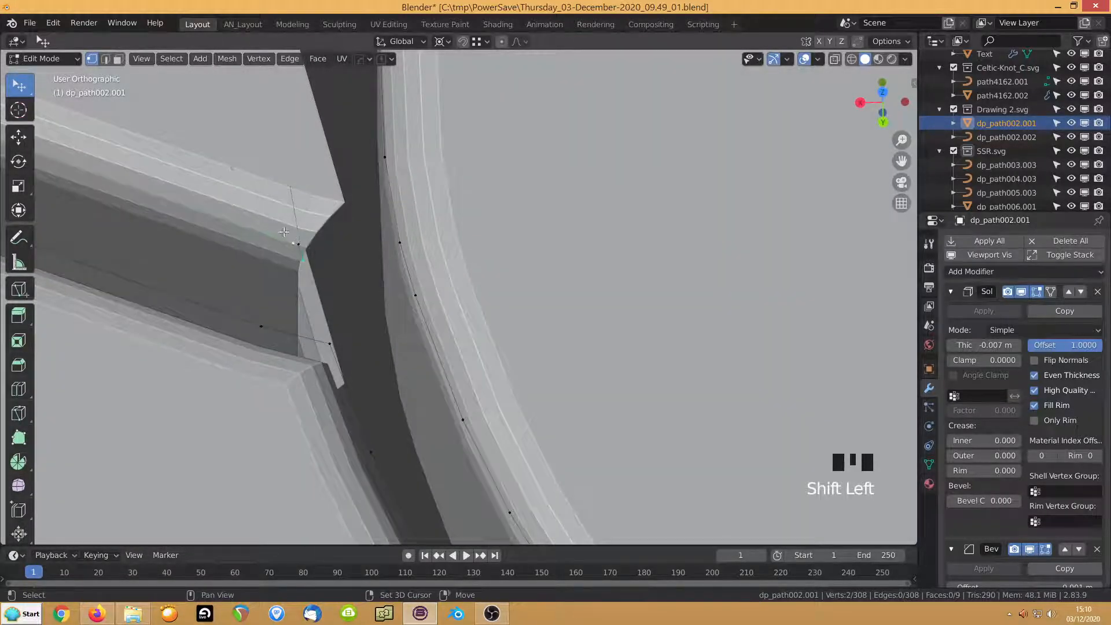
pyautogui.click(294, 242)
pyautogui.click(294, 242)
pyautogui.keyDown('shift'); pyautogui.click(300, 245); pyautogui.keyUp('shift')
pyautogui.keyDown('shift'); pyautogui.click(299, 245); pyautogui.keyUp('shift')
pyautogui.press('m')
pyautogui.click(224, 235)
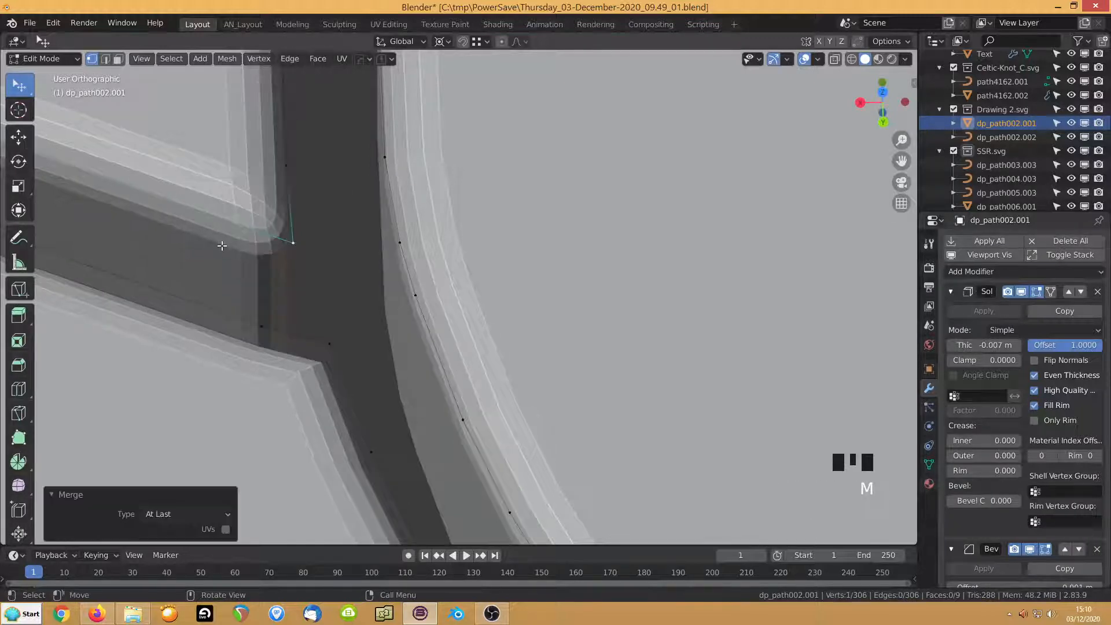
# Slide the vertex beside the upper background piece's corner along its edge by a factor of about 0.124
pyautogui.scroll(-8, 232, 254)
pyautogui.moveTo(380, 319); pyautogui.dragTo(173, 327, button='middle')
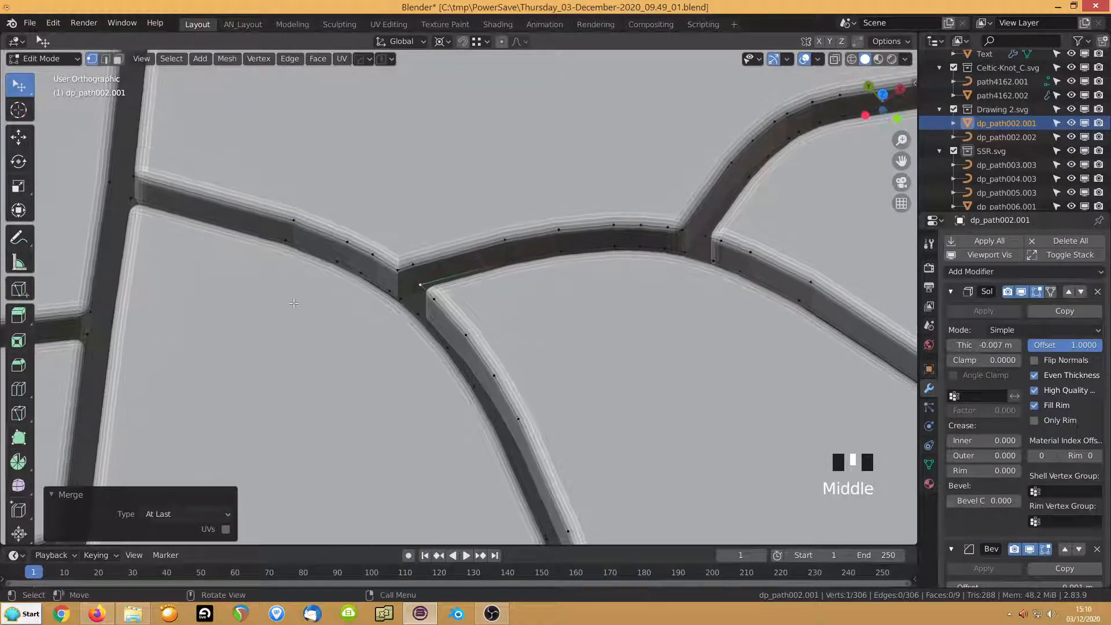
pyautogui.click(402, 262)
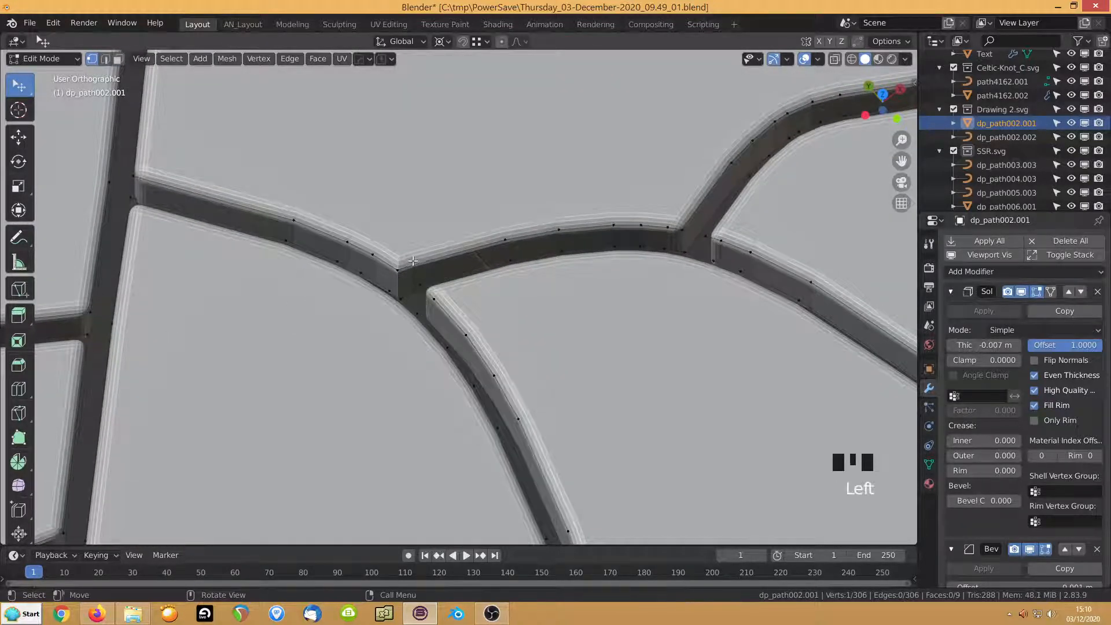
pyautogui.press('g')
pyautogui.press('g')
pyautogui.click(421, 256)
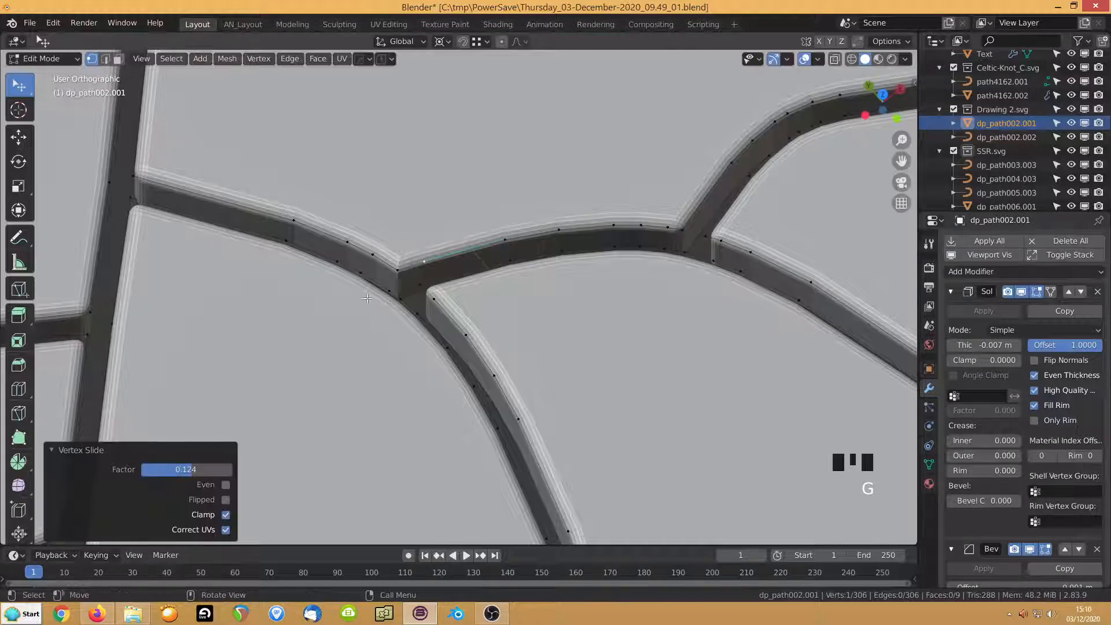
# Slide the vertex on the left piece's edge away from the same junction by a factor of about 0.344
pyautogui.click(389, 287)
pyautogui.press('g')
pyautogui.press('g')
pyautogui.click(380, 282)
pyautogui.moveTo(380, 282); pyautogui.dragTo(333, 278, button='middle')
# At the leaf's pointed tip by the panel border, move the two side vertices about 0.0057 m and -0.0066 m along Y
pyautogui.scroll(-2, 380, 226)
pyautogui.scroll(-3, 381, 225)
pyautogui.scroll(1, 324, 296)
pyautogui.scroll(-8, 324, 296)
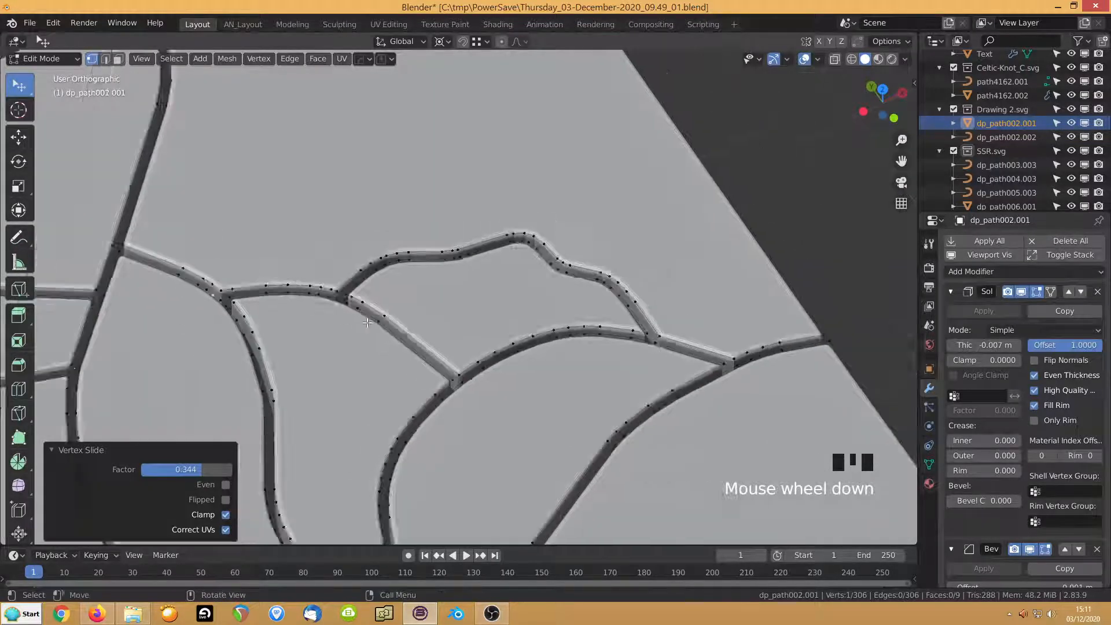
pyautogui.click(278, 358)
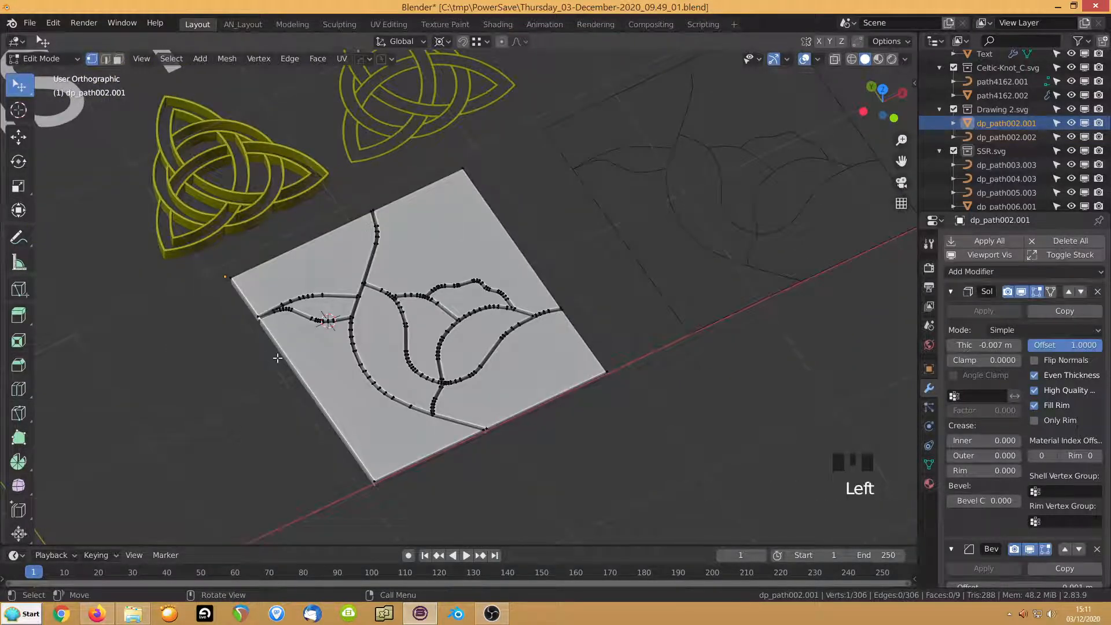
pyautogui.press('KP_Decimal')
pyautogui.scroll(12, 449, 329)
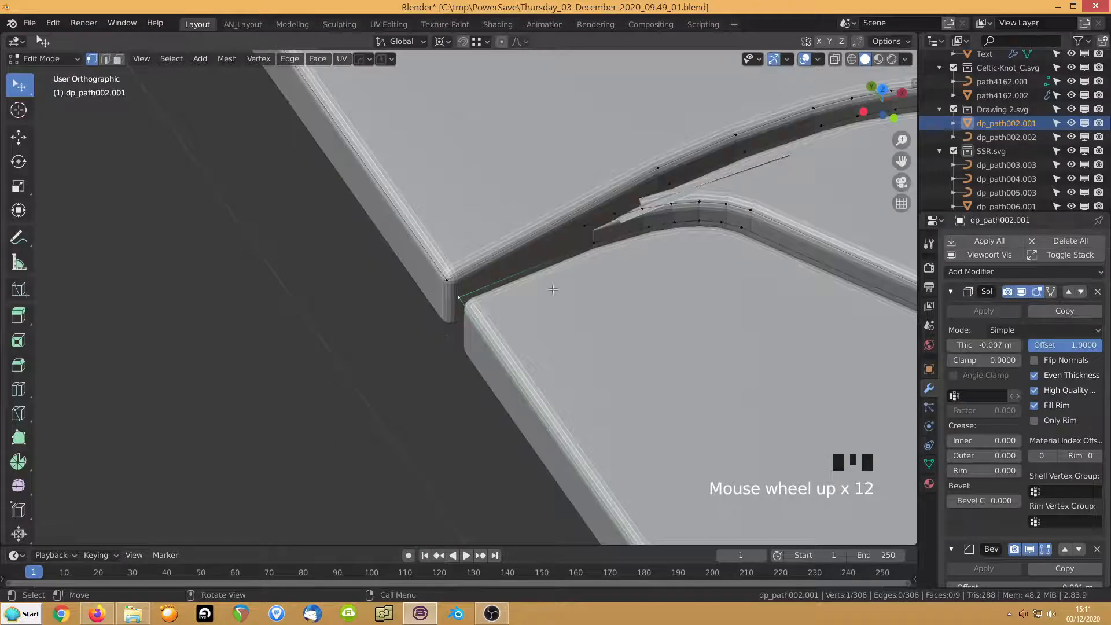
pyautogui.moveTo(449, 330); pyautogui.dragTo(763, 206, button='middle')
pyautogui.keyDown('shift'); pyautogui.moveTo(438, 150); pyautogui.dragTo(450, 217, button='middle'); pyautogui.keyUp('shift')
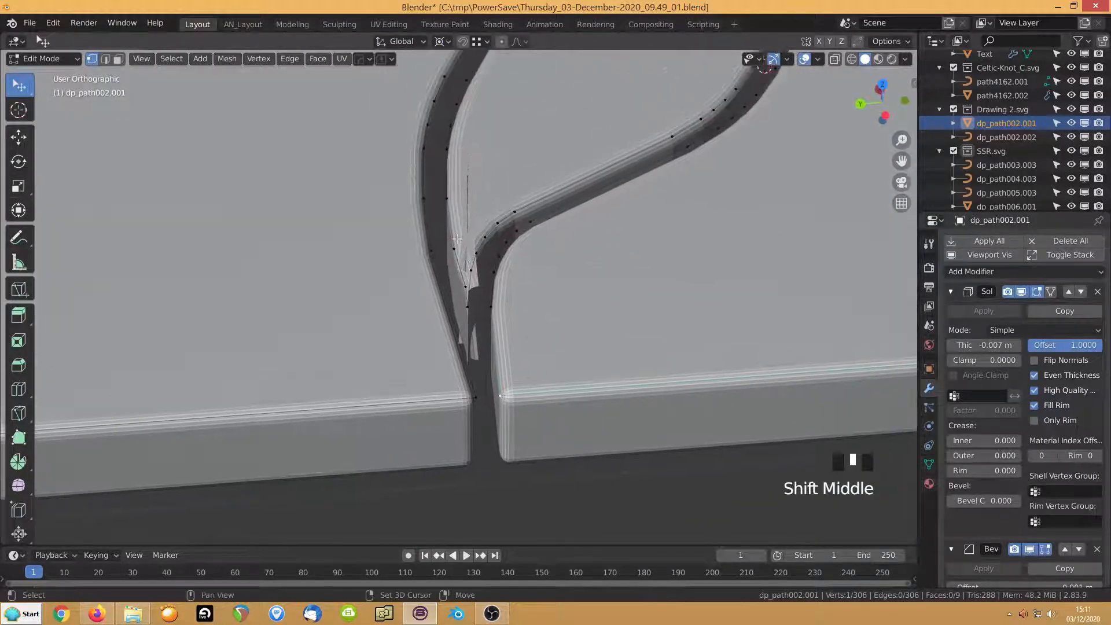
pyautogui.scroll(2, 450, 217)
pyautogui.scroll(1, 450, 217)
pyautogui.click(469, 280)
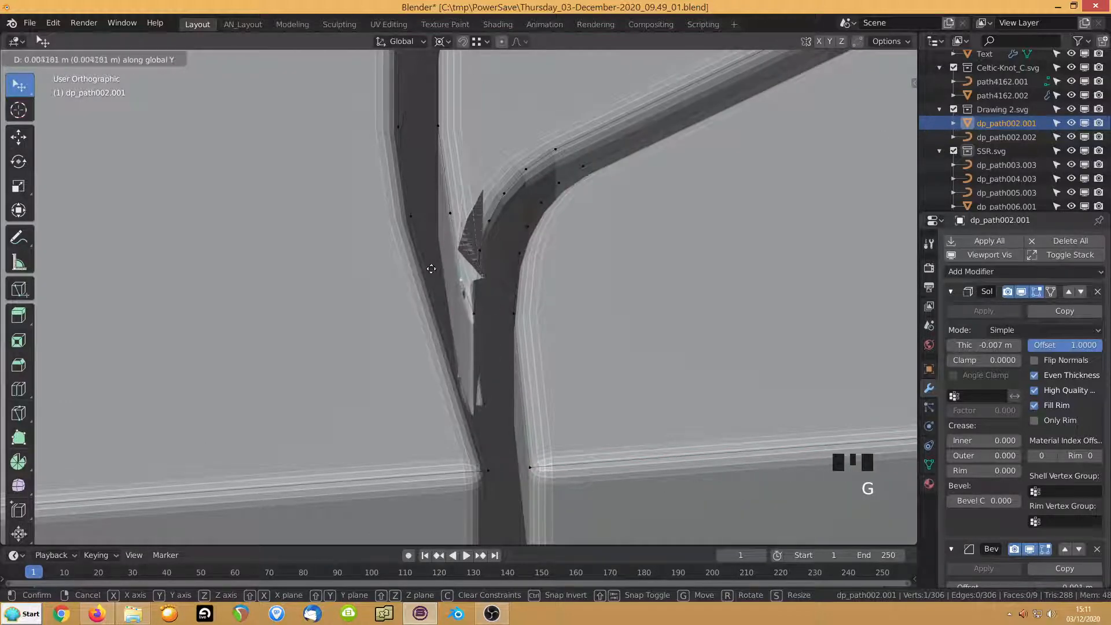
pyautogui.click(429, 270)
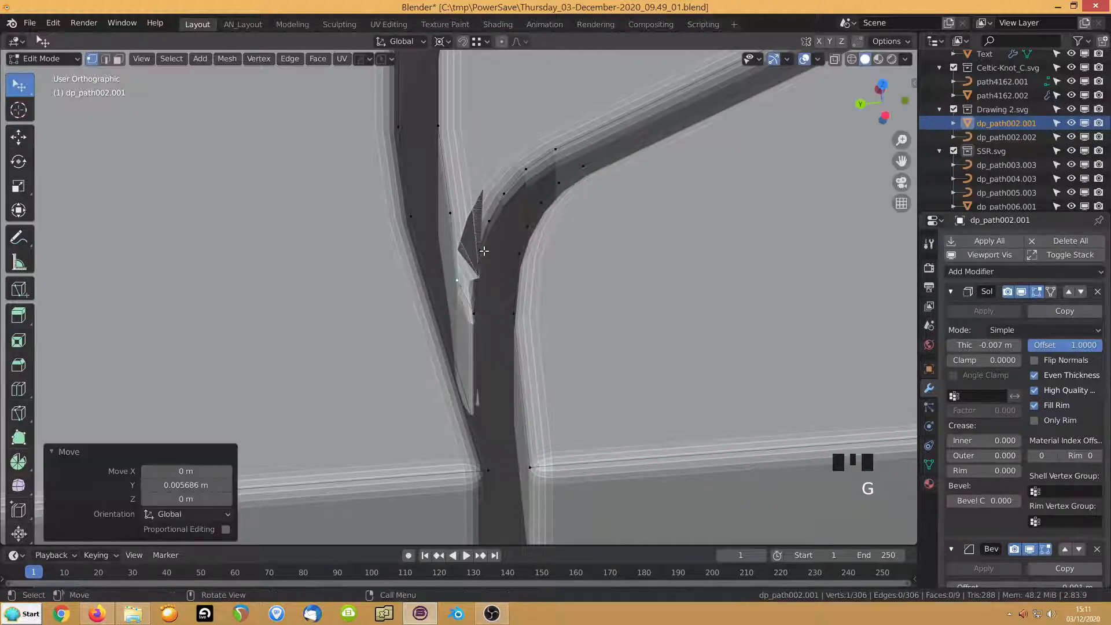
pyautogui.press('g')
pyautogui.click(460, 313)
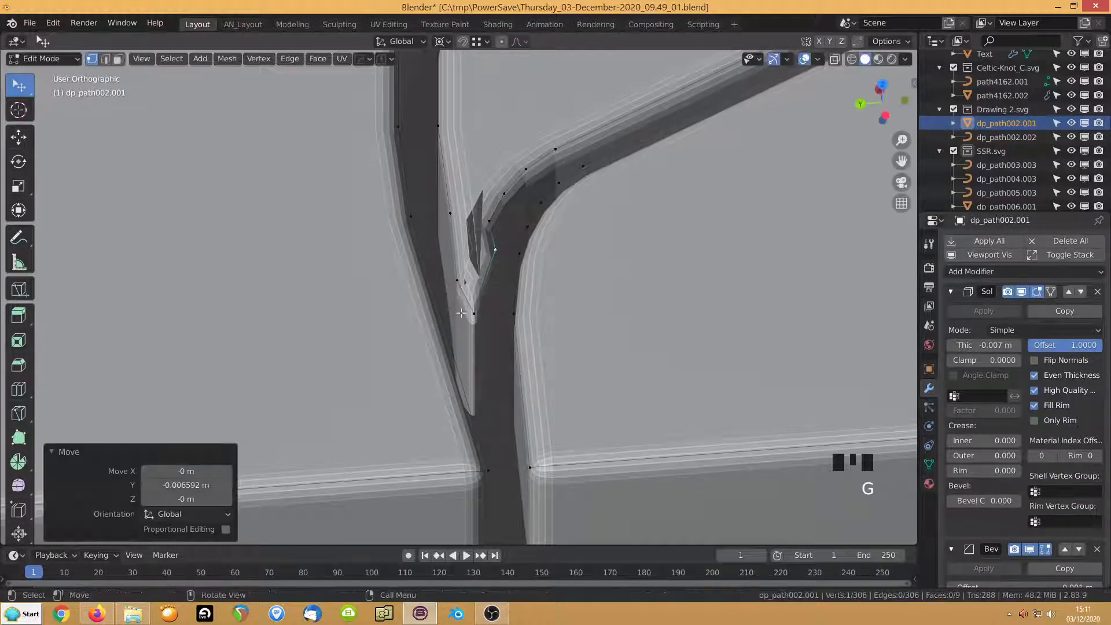
# Move the leaf's tip vertex about 0.0098 m along X and the next inner-curve vertex about -0.0042 m along Y
pyautogui.click(461, 312)
pyautogui.press('g')
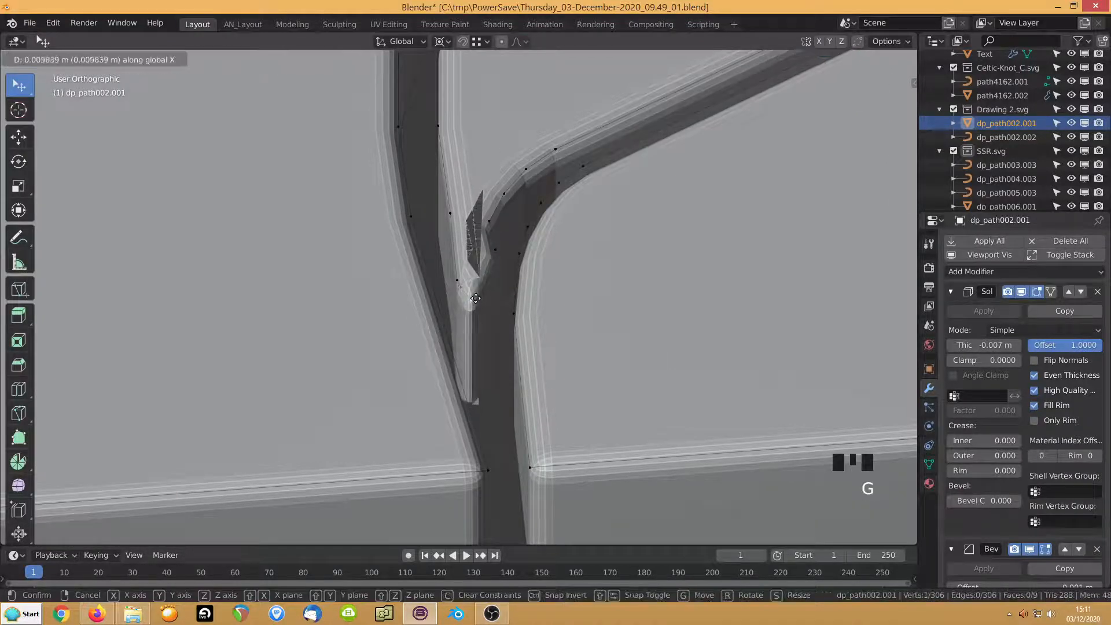
pyautogui.click(475, 298)
pyautogui.click(493, 227)
pyautogui.press('g')
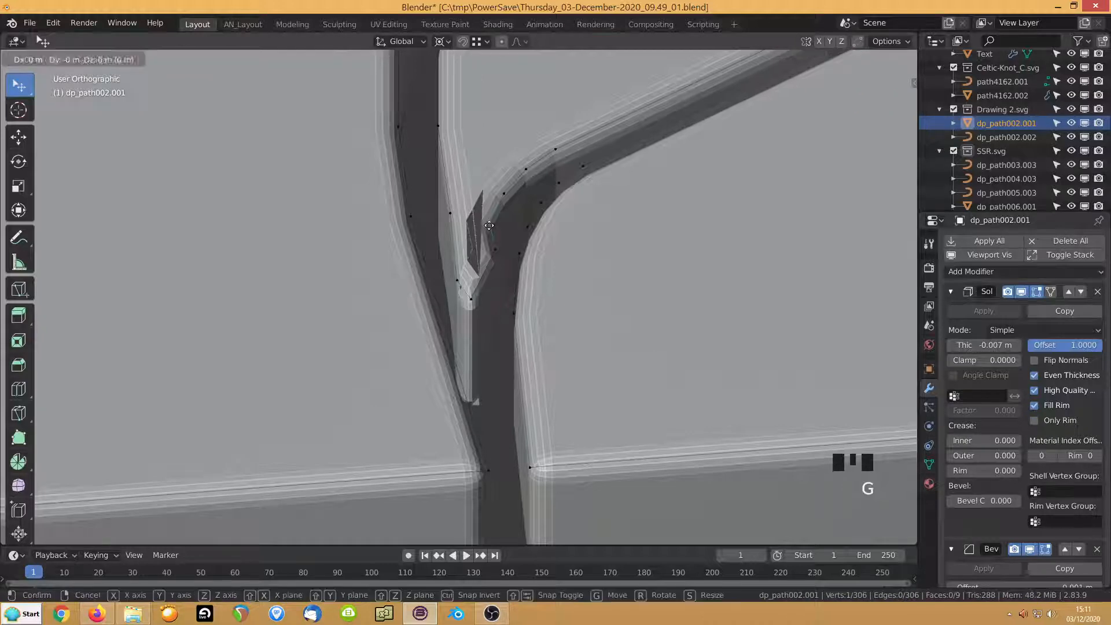
pyautogui.click(495, 225)
pyautogui.press('KP_7')
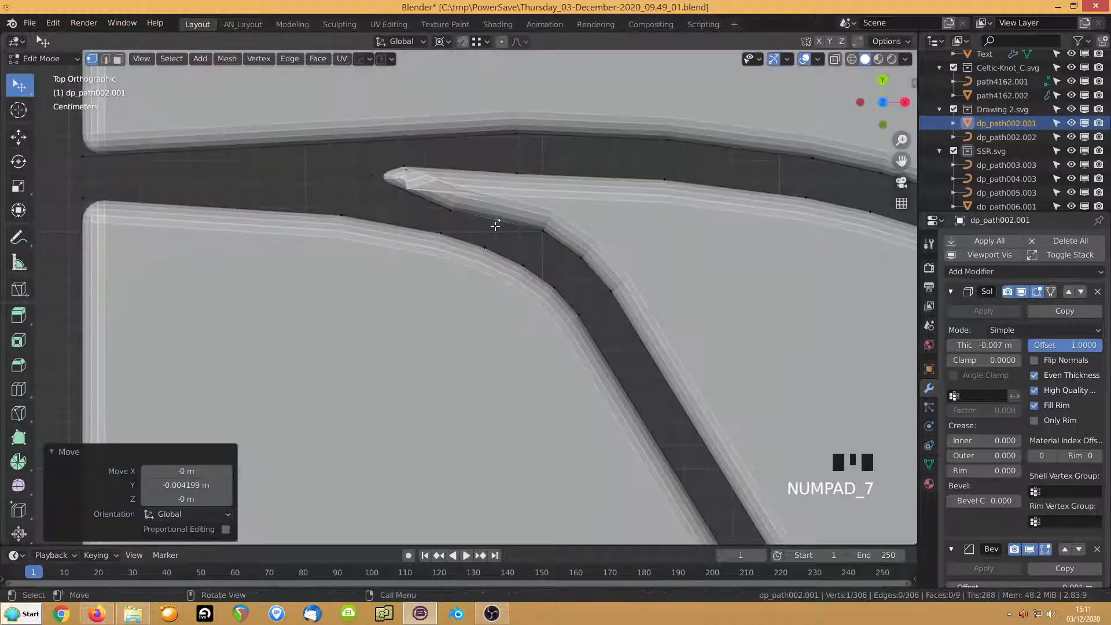
# Pull the leaf's tip vertex about -0.028 m along X and -0.002 m along Y, and spread the two nearest lower-edge vertices along the curve
pyautogui.moveTo(374, 173); pyautogui.dragTo(304, 180)
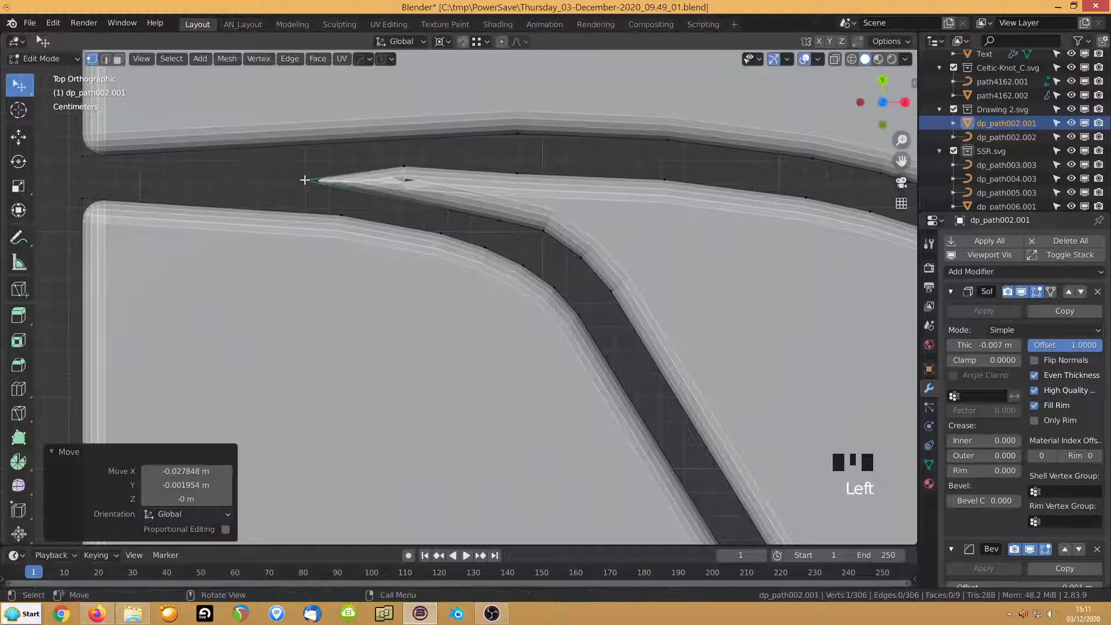
pyautogui.moveTo(454, 212); pyautogui.dragTo(431, 212)
pyautogui.moveTo(503, 221); pyautogui.dragTo(539, 236)
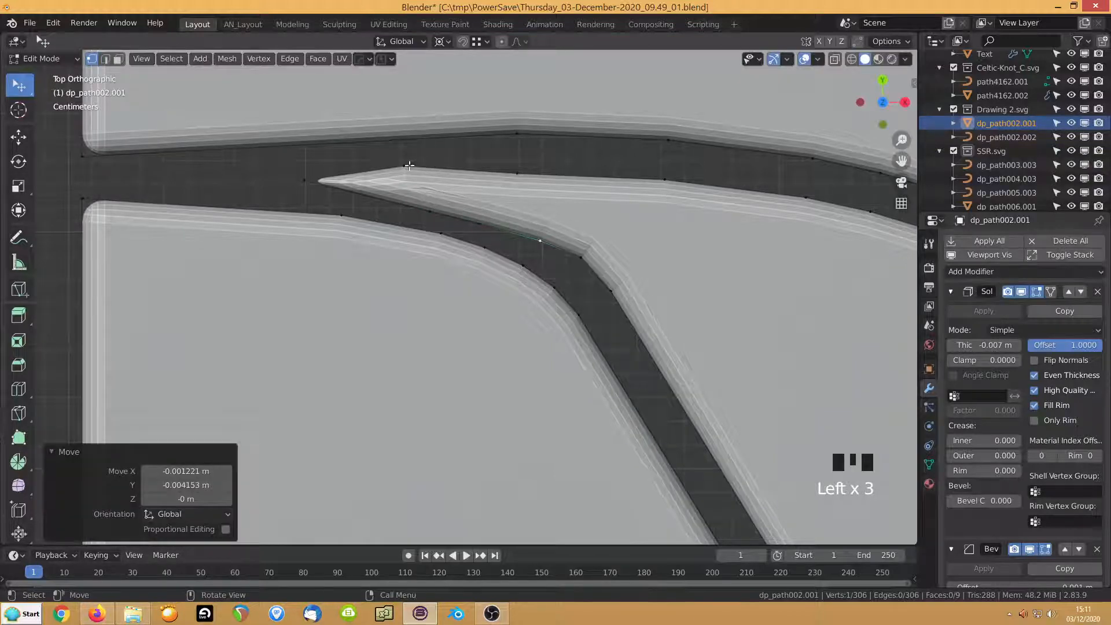
# Raise the leaf's upper-edge vertex about 0.0071 m along Y and nudge the vertex nearest the tip slightly upward
pyautogui.moveTo(523, 179); pyautogui.dragTo(522, 162)
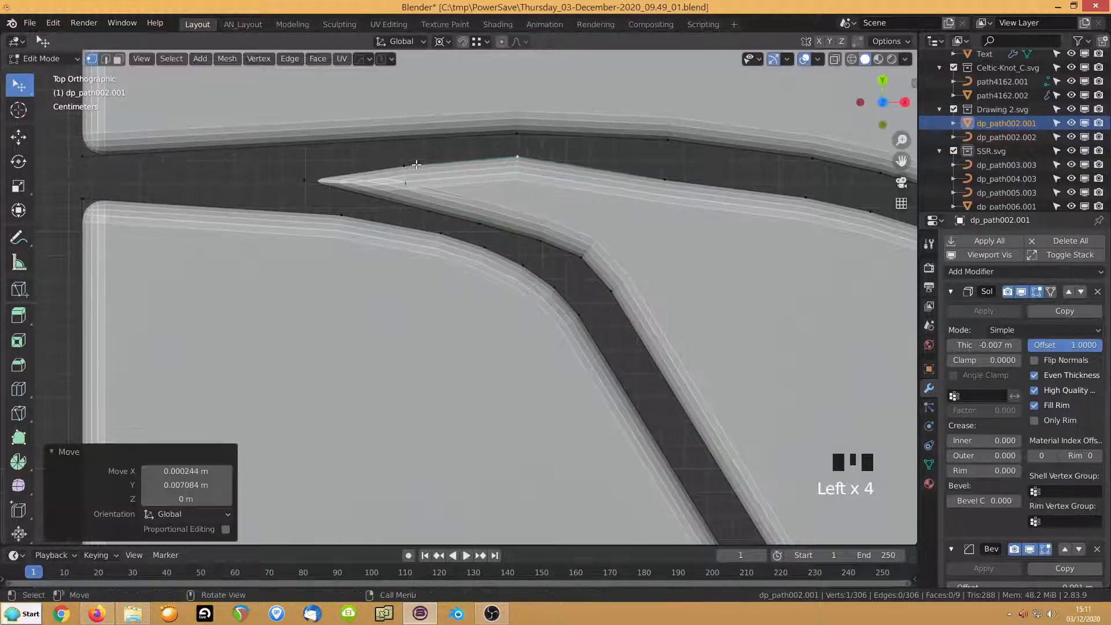
pyautogui.click(402, 165)
pyautogui.moveTo(401, 166); pyautogui.dragTo(406, 159)
# Move the leaf's tip vertex about -0.0175 m along X toward the panel border, and clear the selection
pyautogui.click(301, 181)
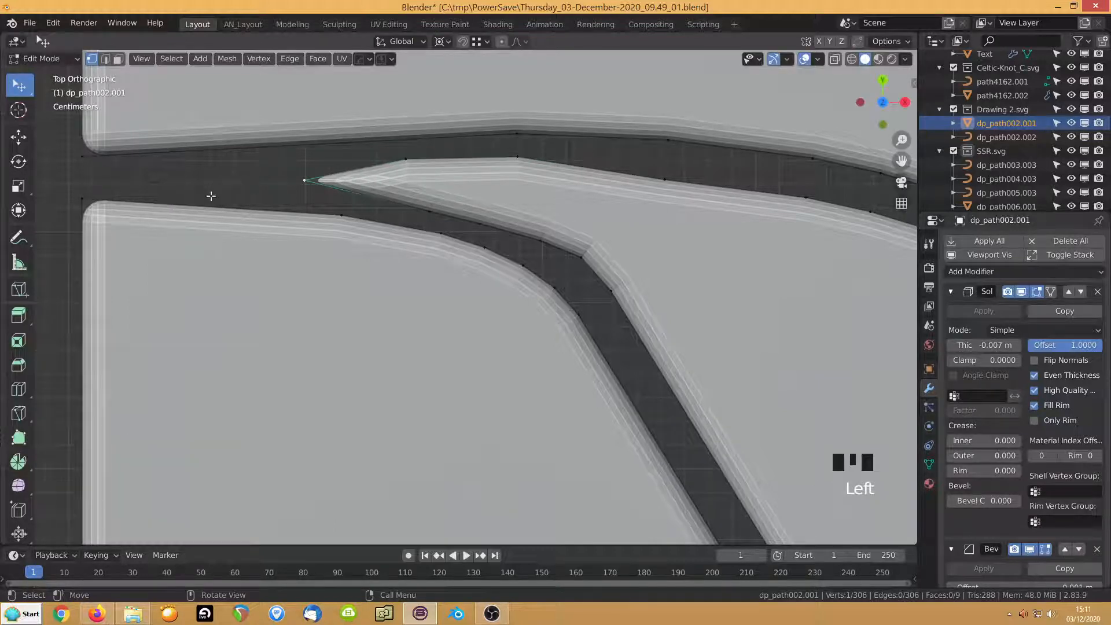
pyautogui.scroll(3, 195, 231)
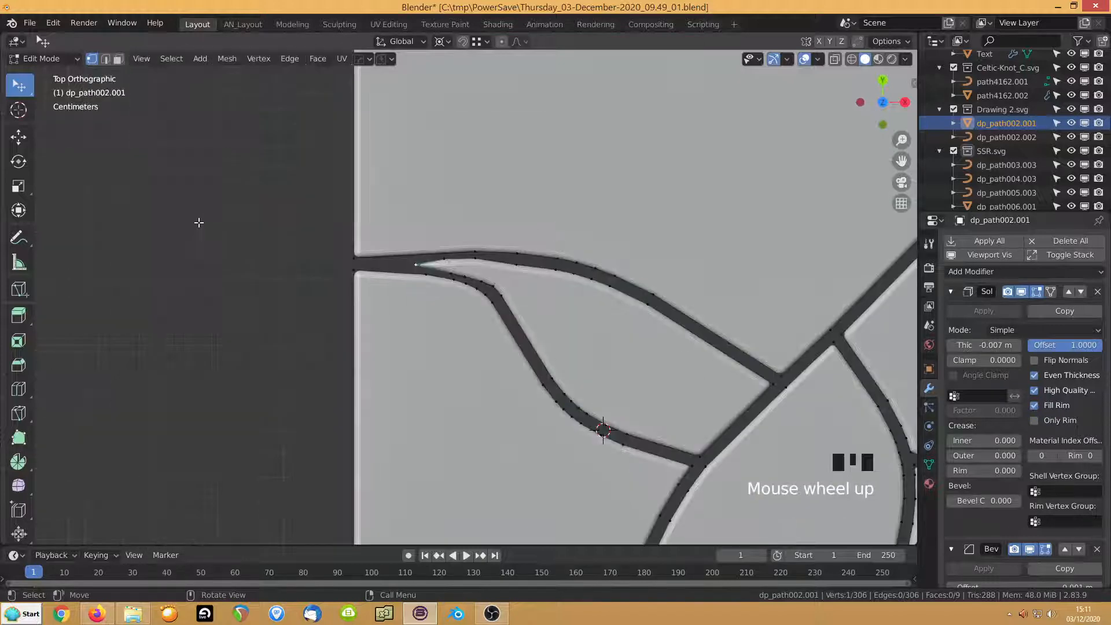
pyautogui.moveTo(501, 264); pyautogui.dragTo(407, 265)
pyautogui.scroll(2, 323, 300)
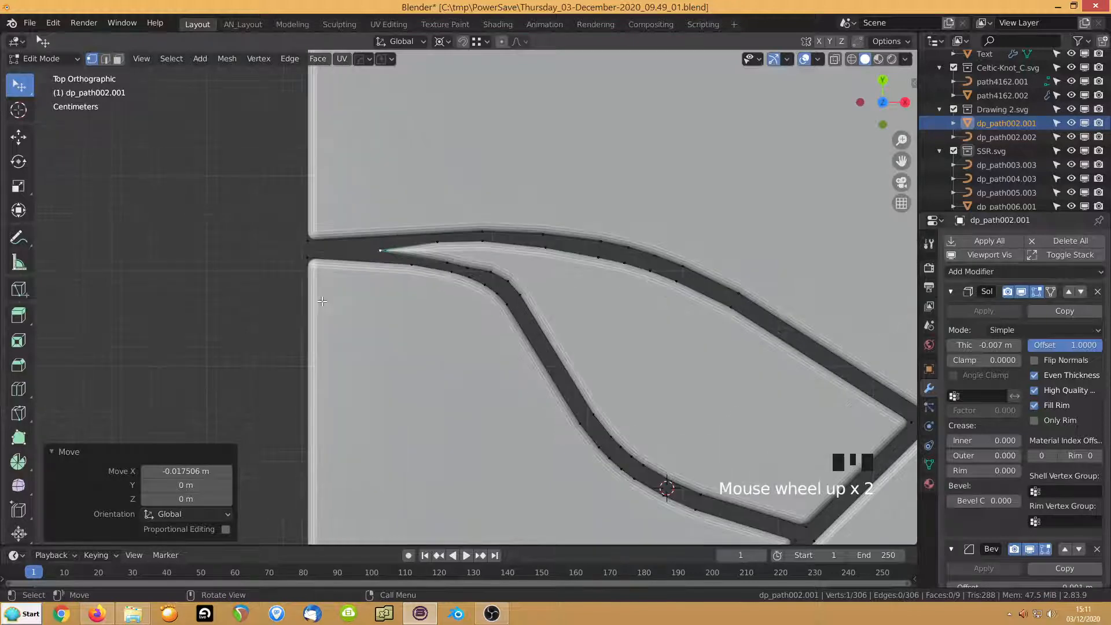
pyautogui.click(217, 256)
# Return the flower panel to Object Mode, deselect it, and inspect the bevelled pieces from an angled view
pyautogui.scroll(-8, 226, 260)
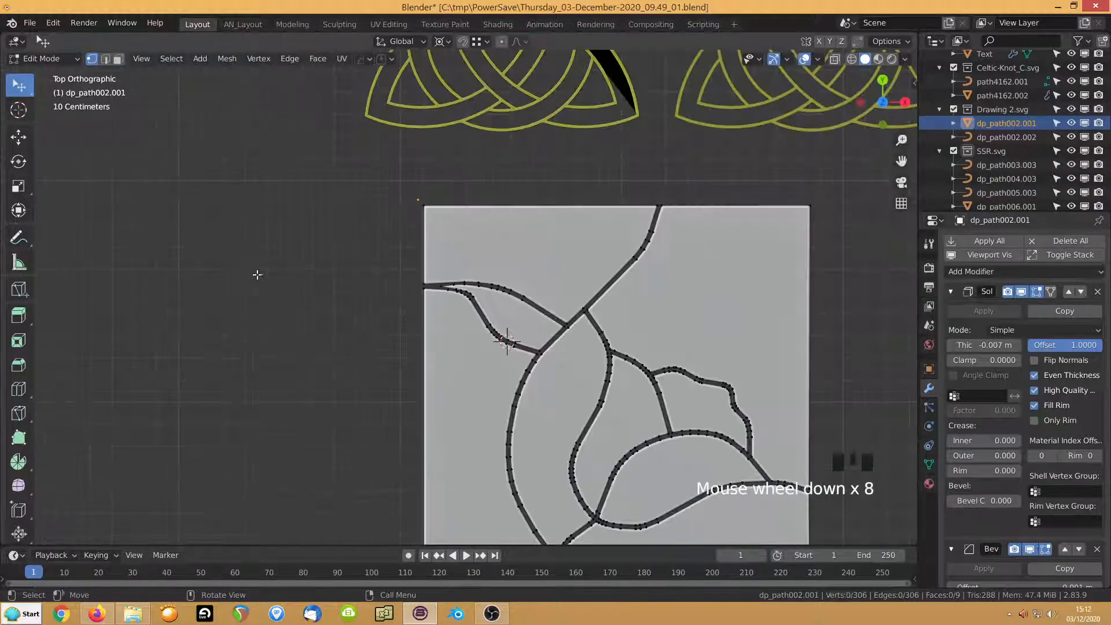
pyautogui.press('Tab')
pyautogui.click(298, 325)
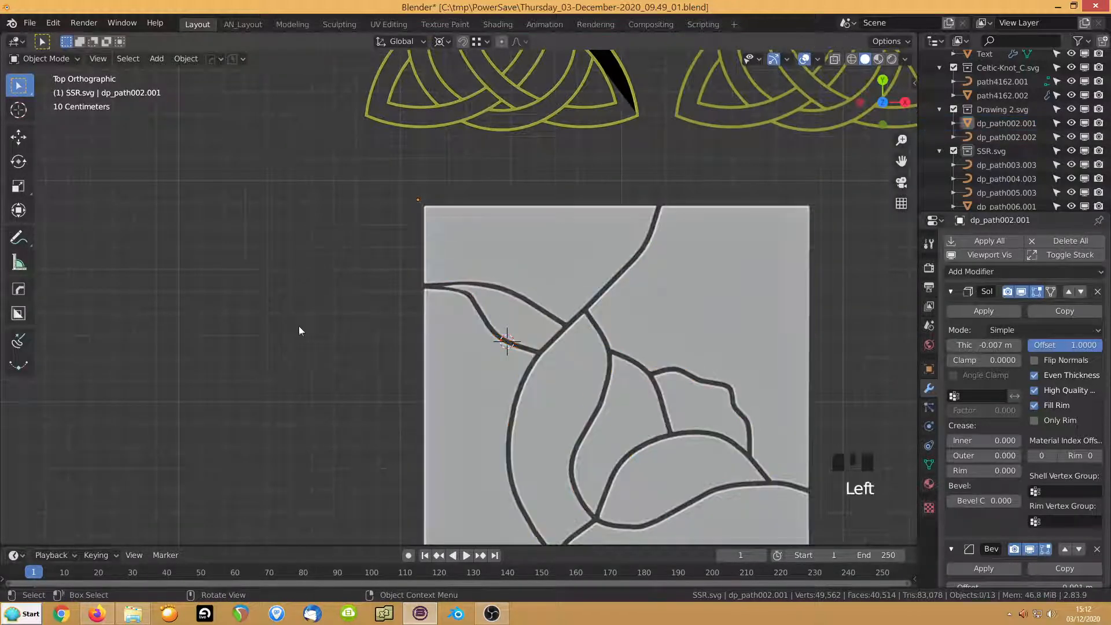
pyautogui.moveTo(299, 325); pyautogui.dragTo(409, 318, button='middle')
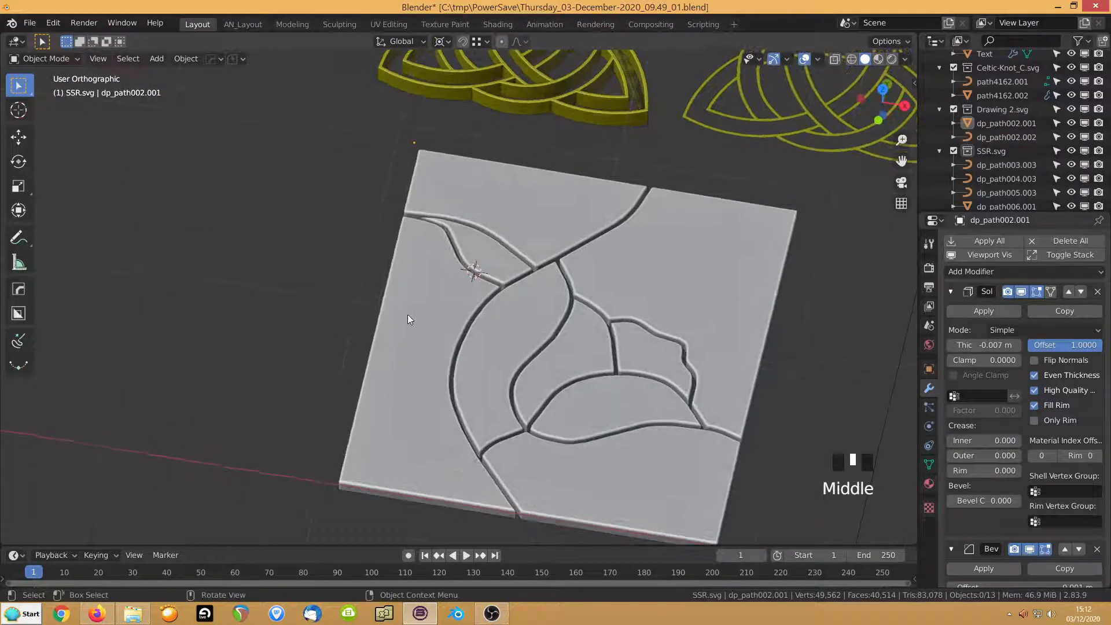
pyautogui.moveTo(504, 307); pyautogui.dragTo(317, 454, button='middle')
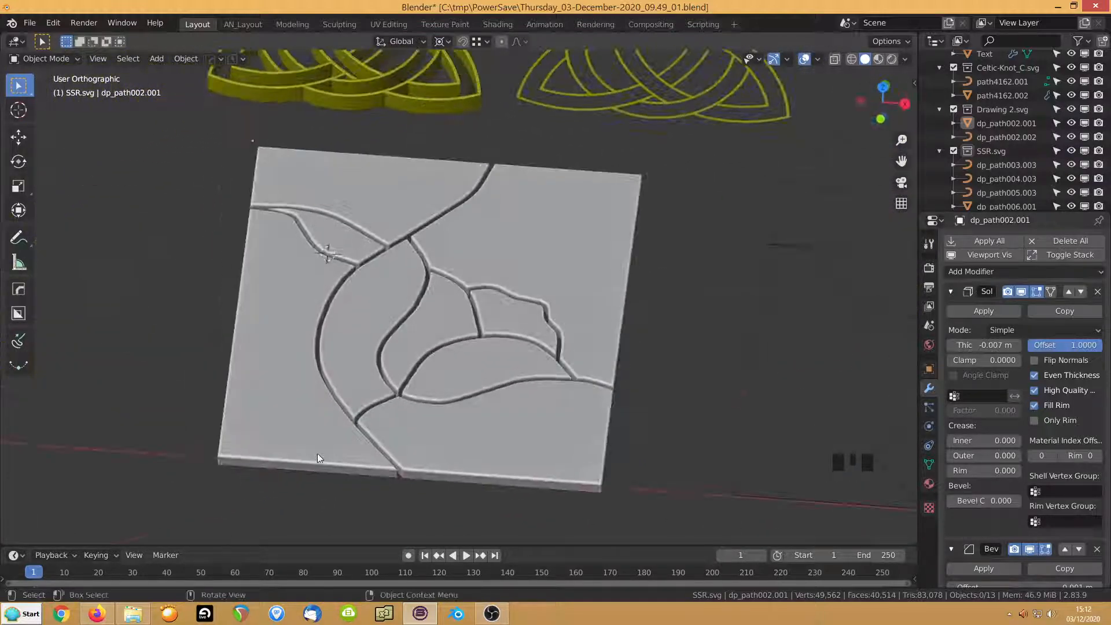
pyautogui.click(502, 619)
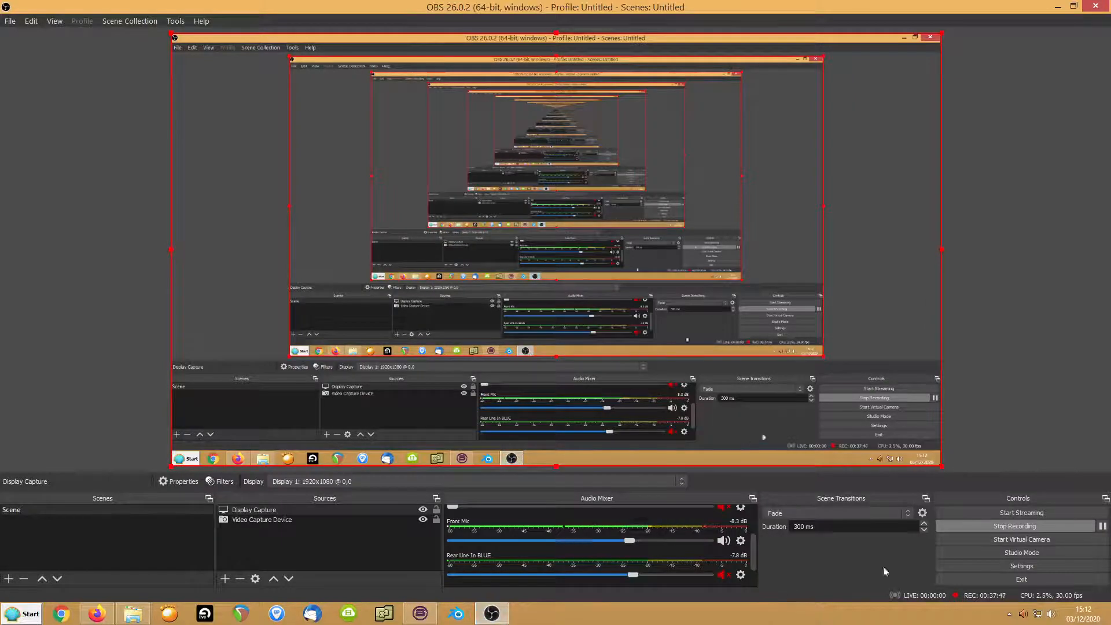